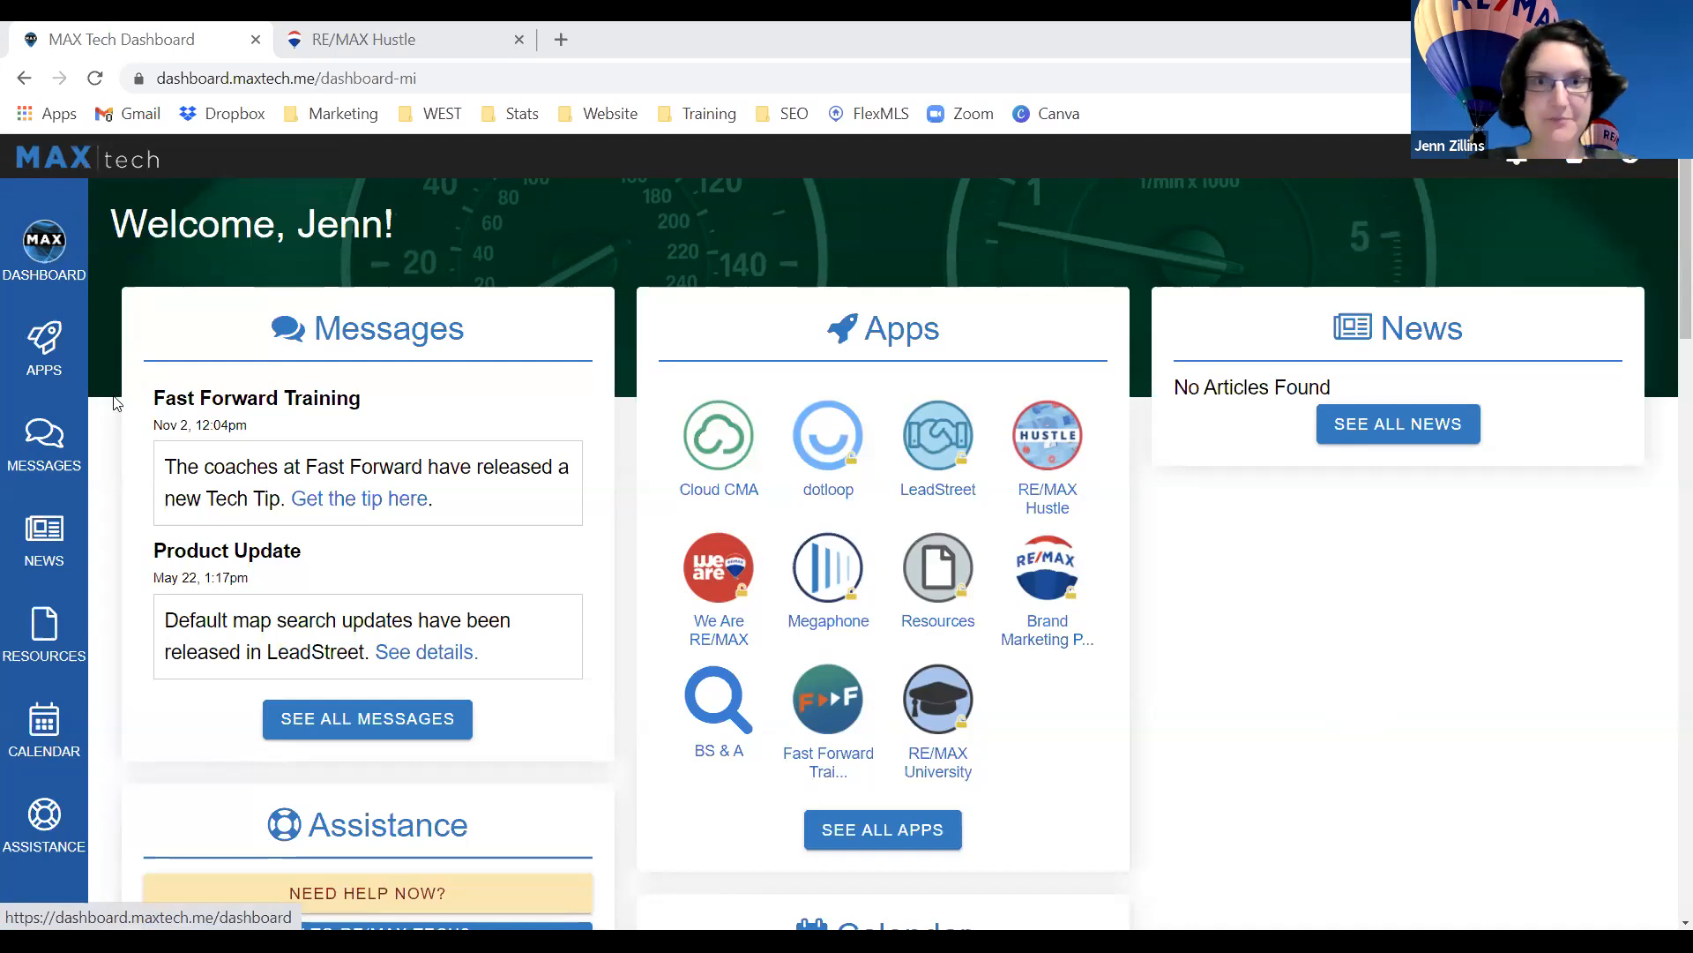
Open the full list of apps from the MAX Tech Dashboard.
scroll(1113, 569, "down", 1)
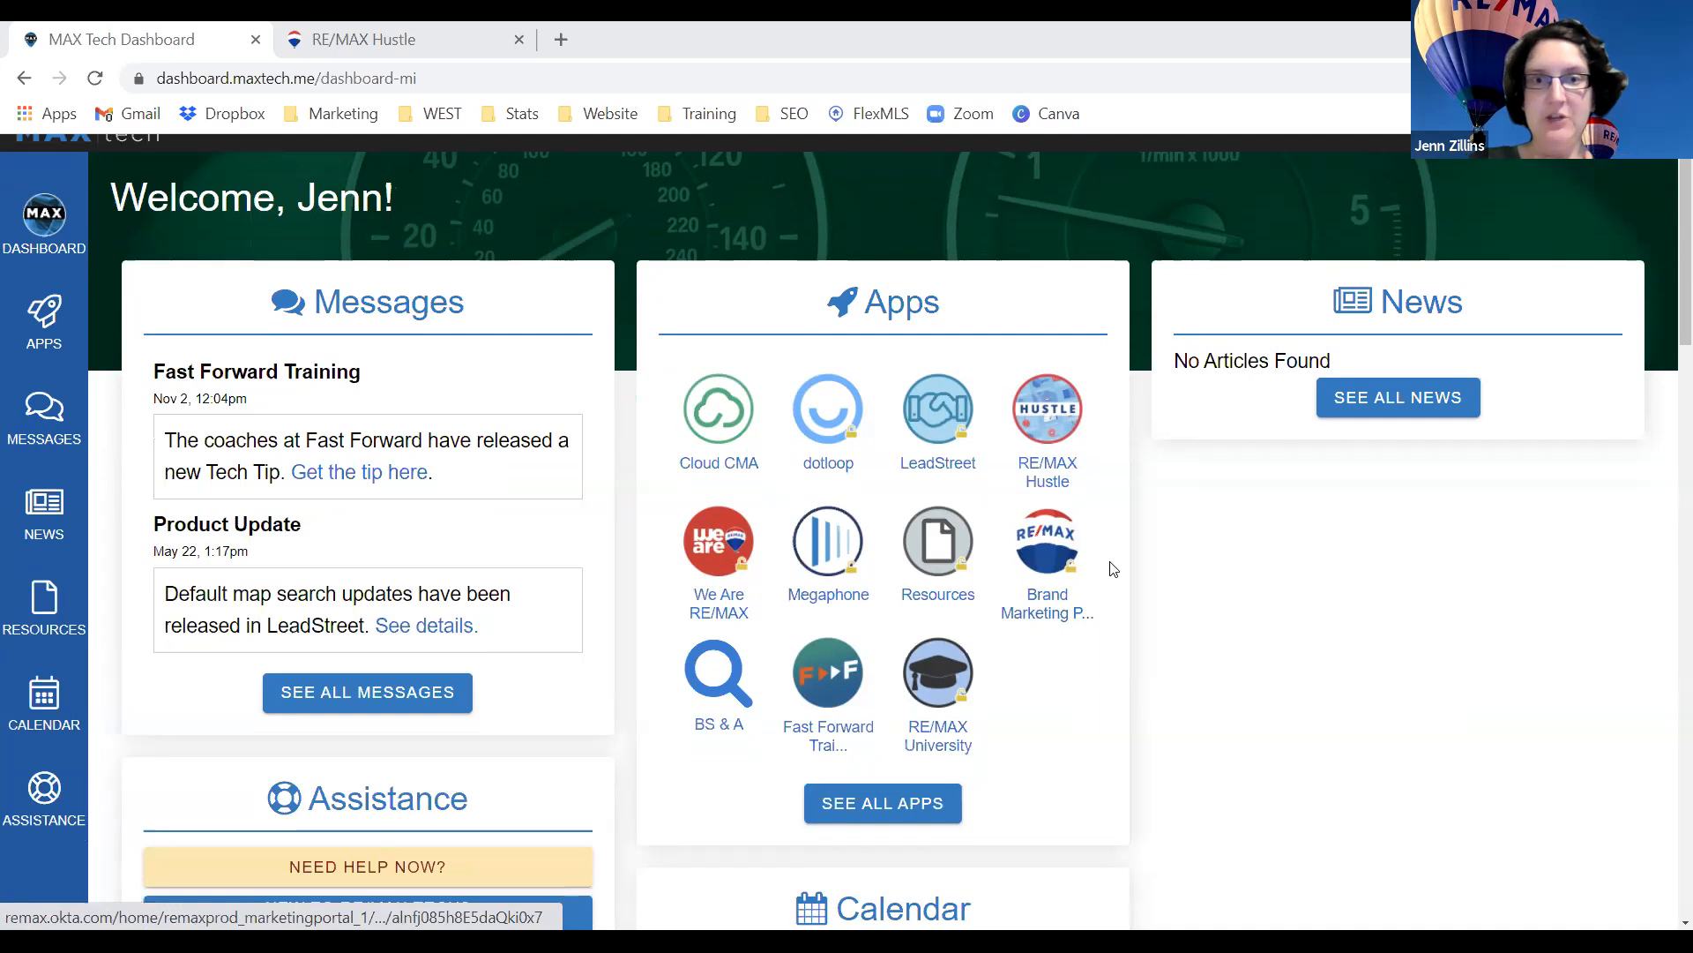
scroll(987, 362, "down", 1)
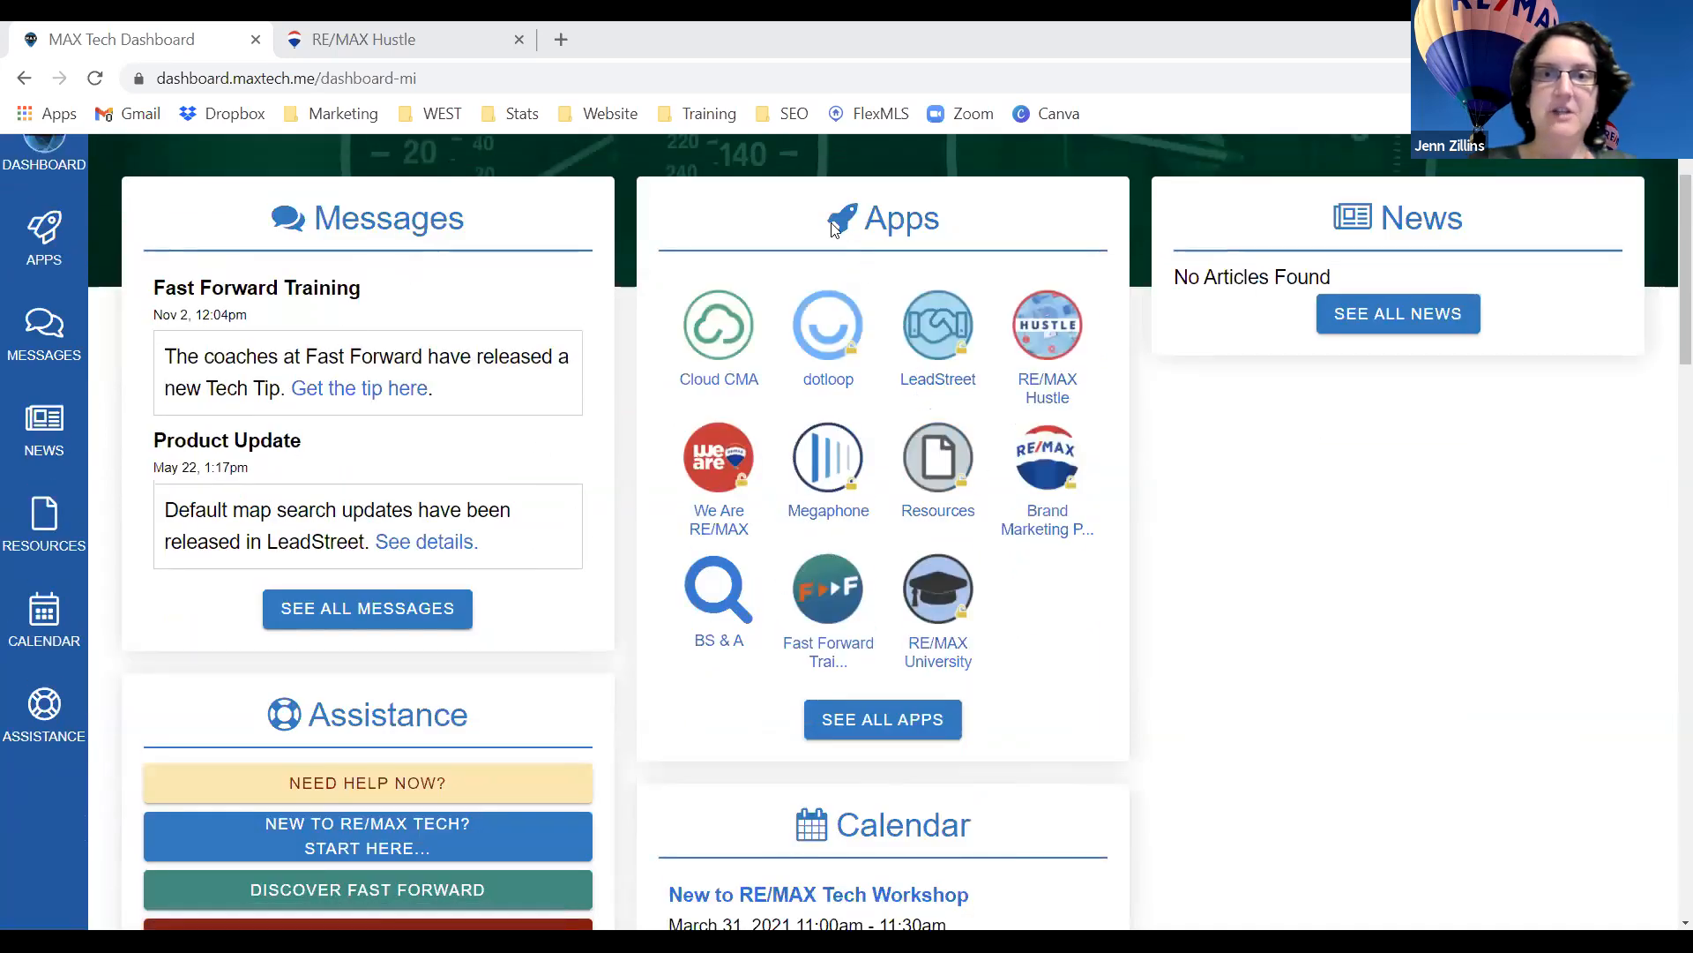
left_click_drag(833, 229, 940, 220)
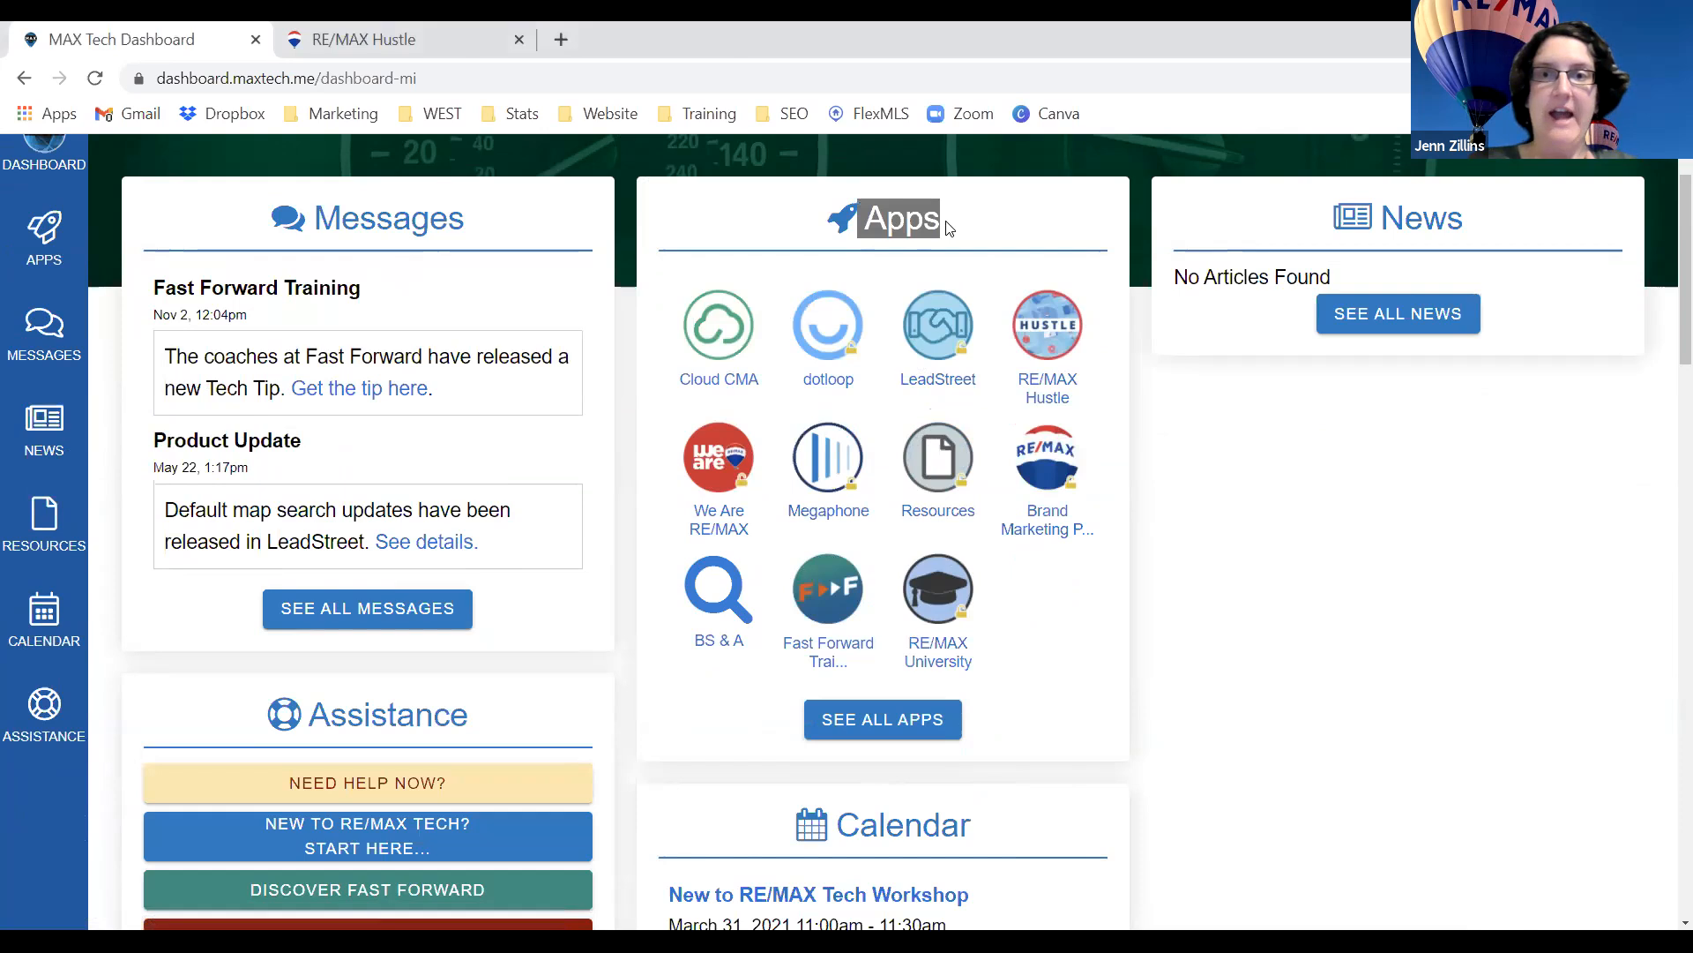
left_click(854, 732)
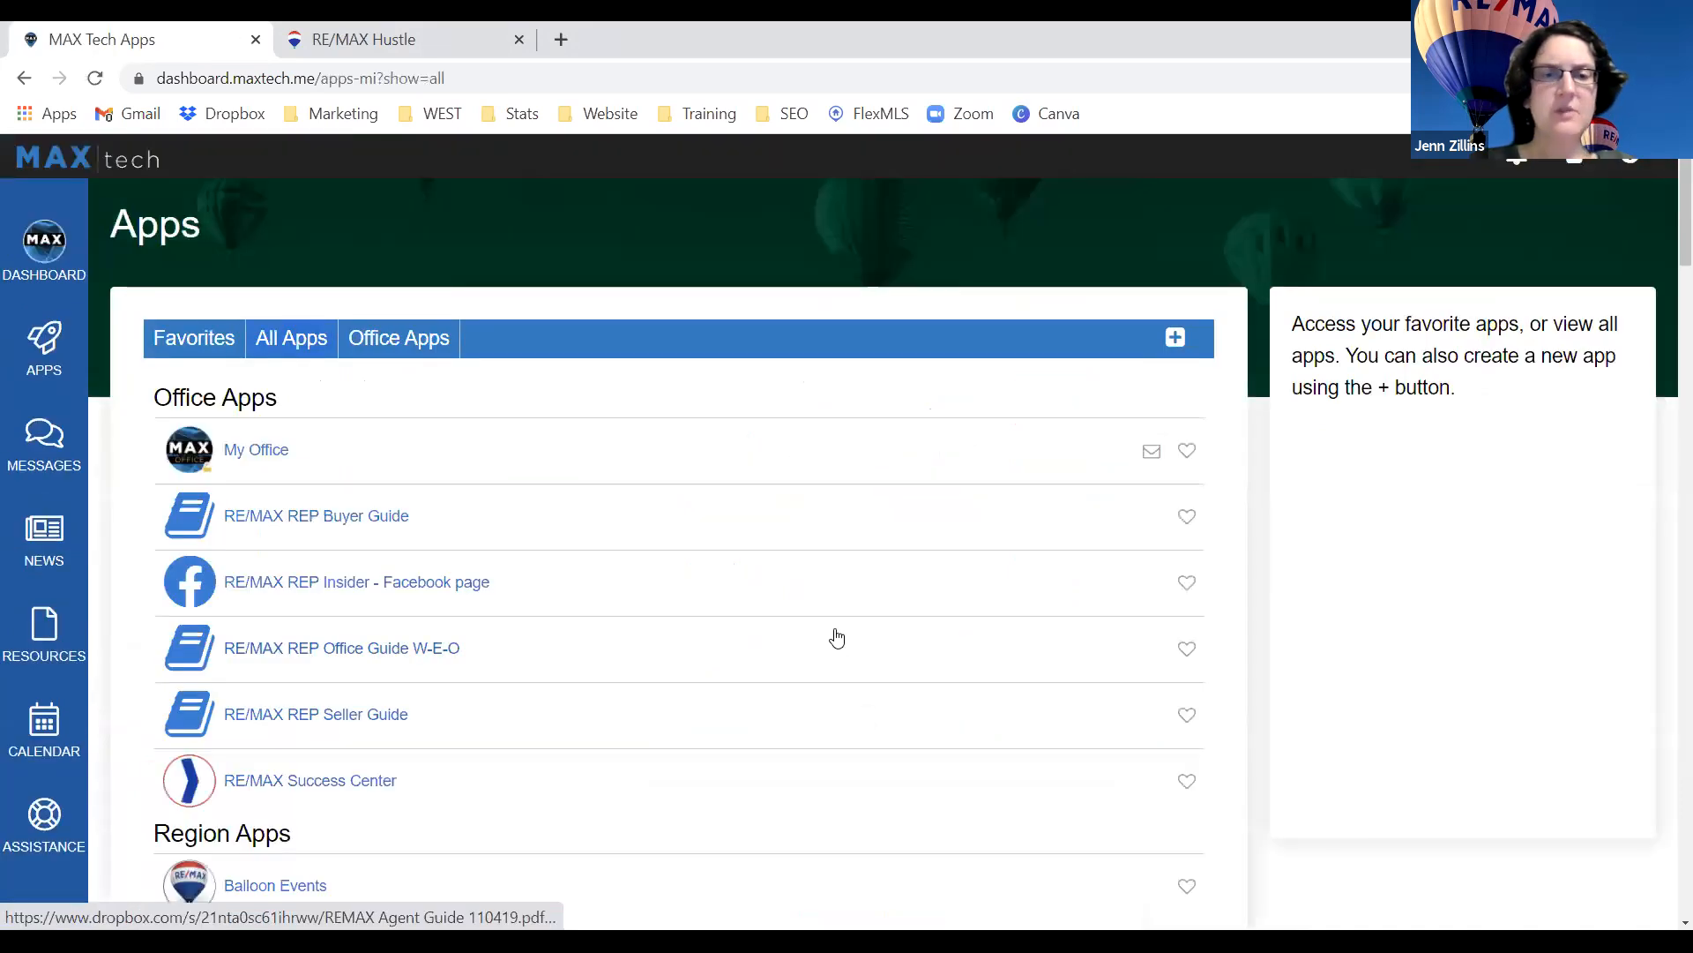
Scroll down the apps list to the RE/MAX Hustle entry and clear the stray text selection.
scroll(837, 637, "down", 9)
scroll(837, 636, "down", 7)
scroll(837, 637, "down", 4)
scroll(551, 823, "down", 1)
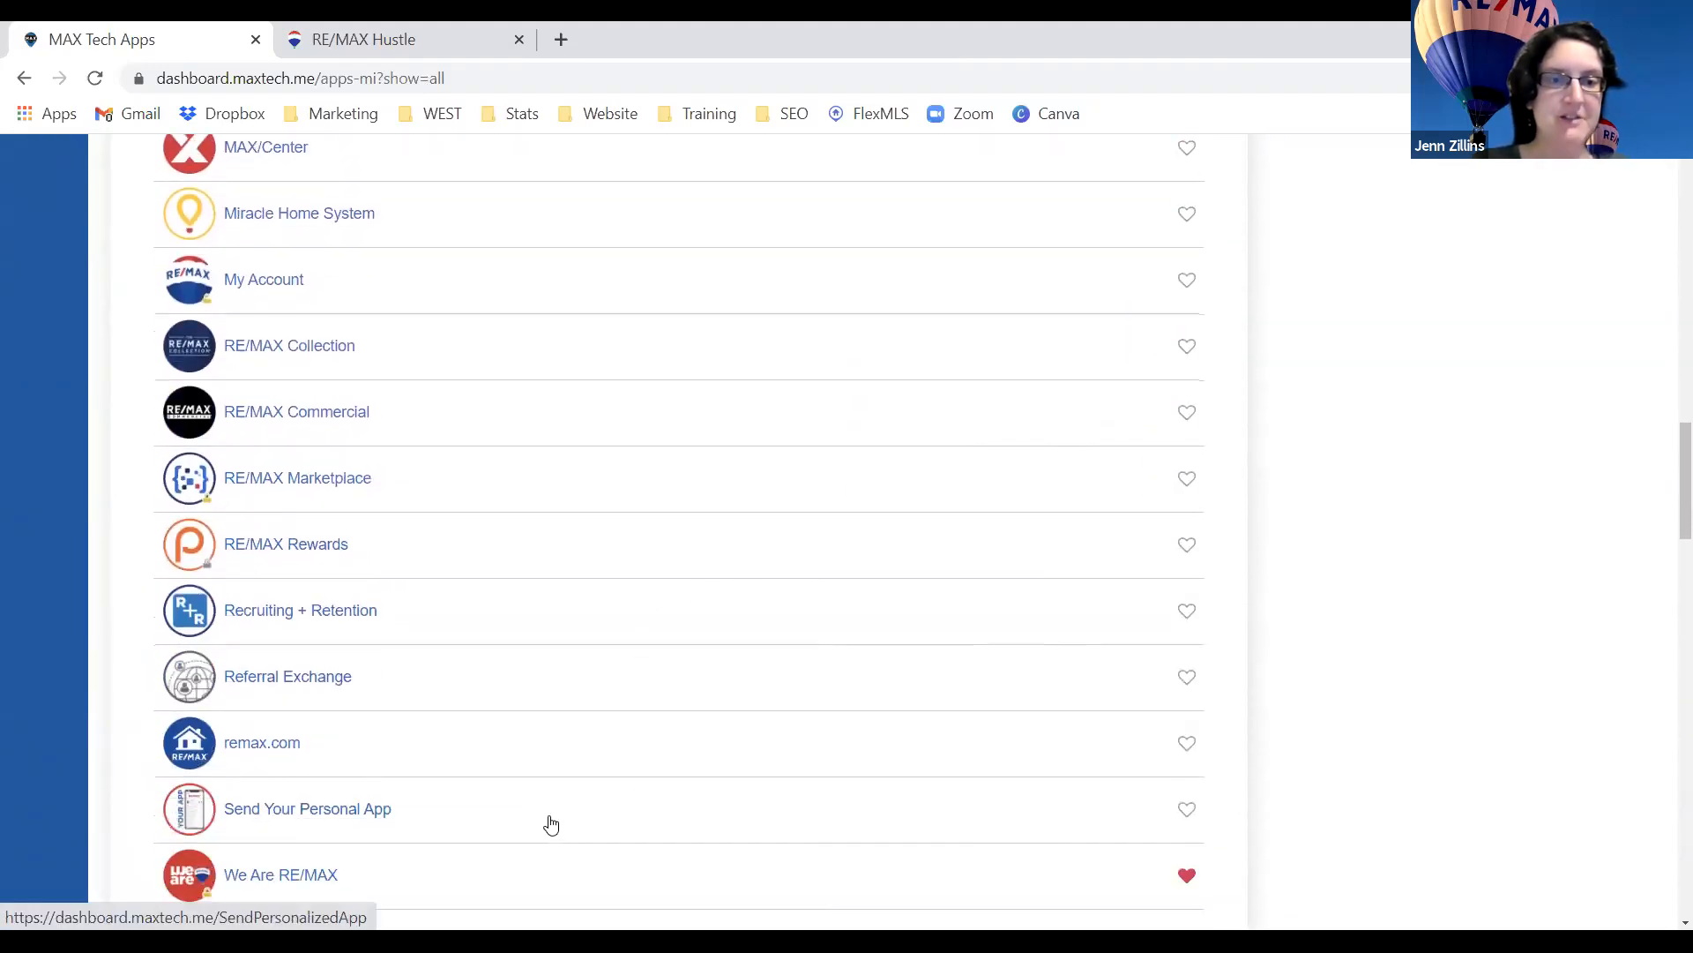
scroll(551, 824, "down", 4)
mouse_move(355, 741)
left_mouse_down()
mouse_move(232, 748)
mouse_move(332, 744)
left_mouse_up()
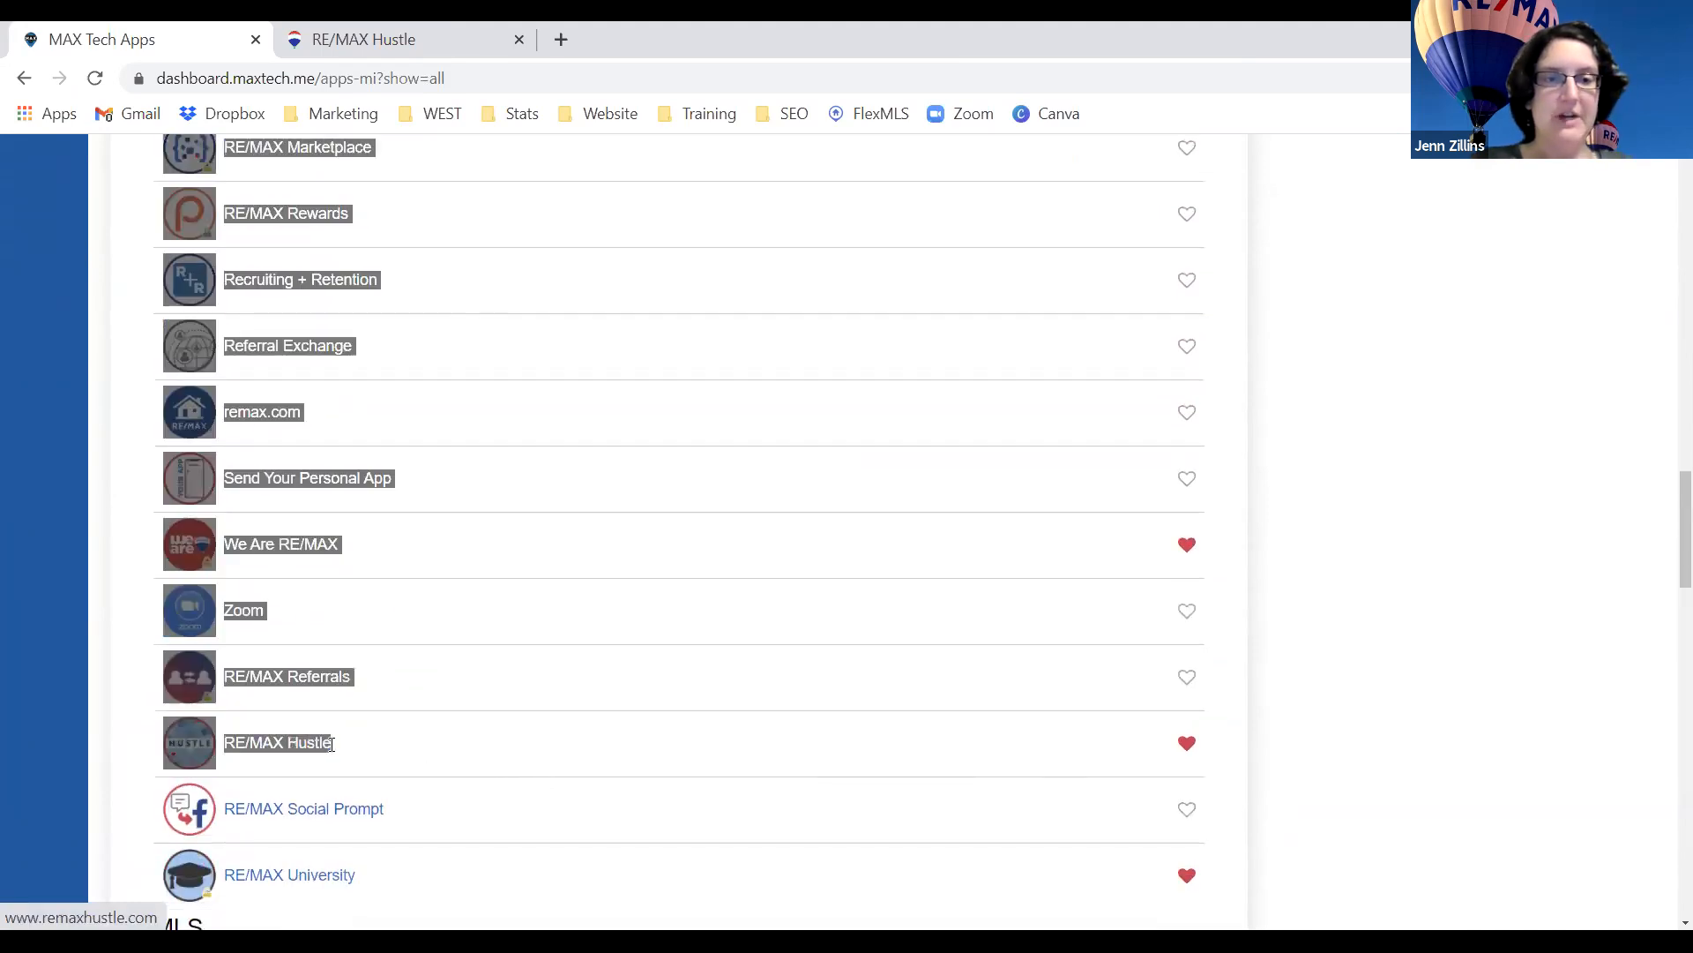
left_click(136, 760)
Launch RE/MAX Hustle and look over its home page tiles, including Make a Listing Video.
left_click(194, 756)
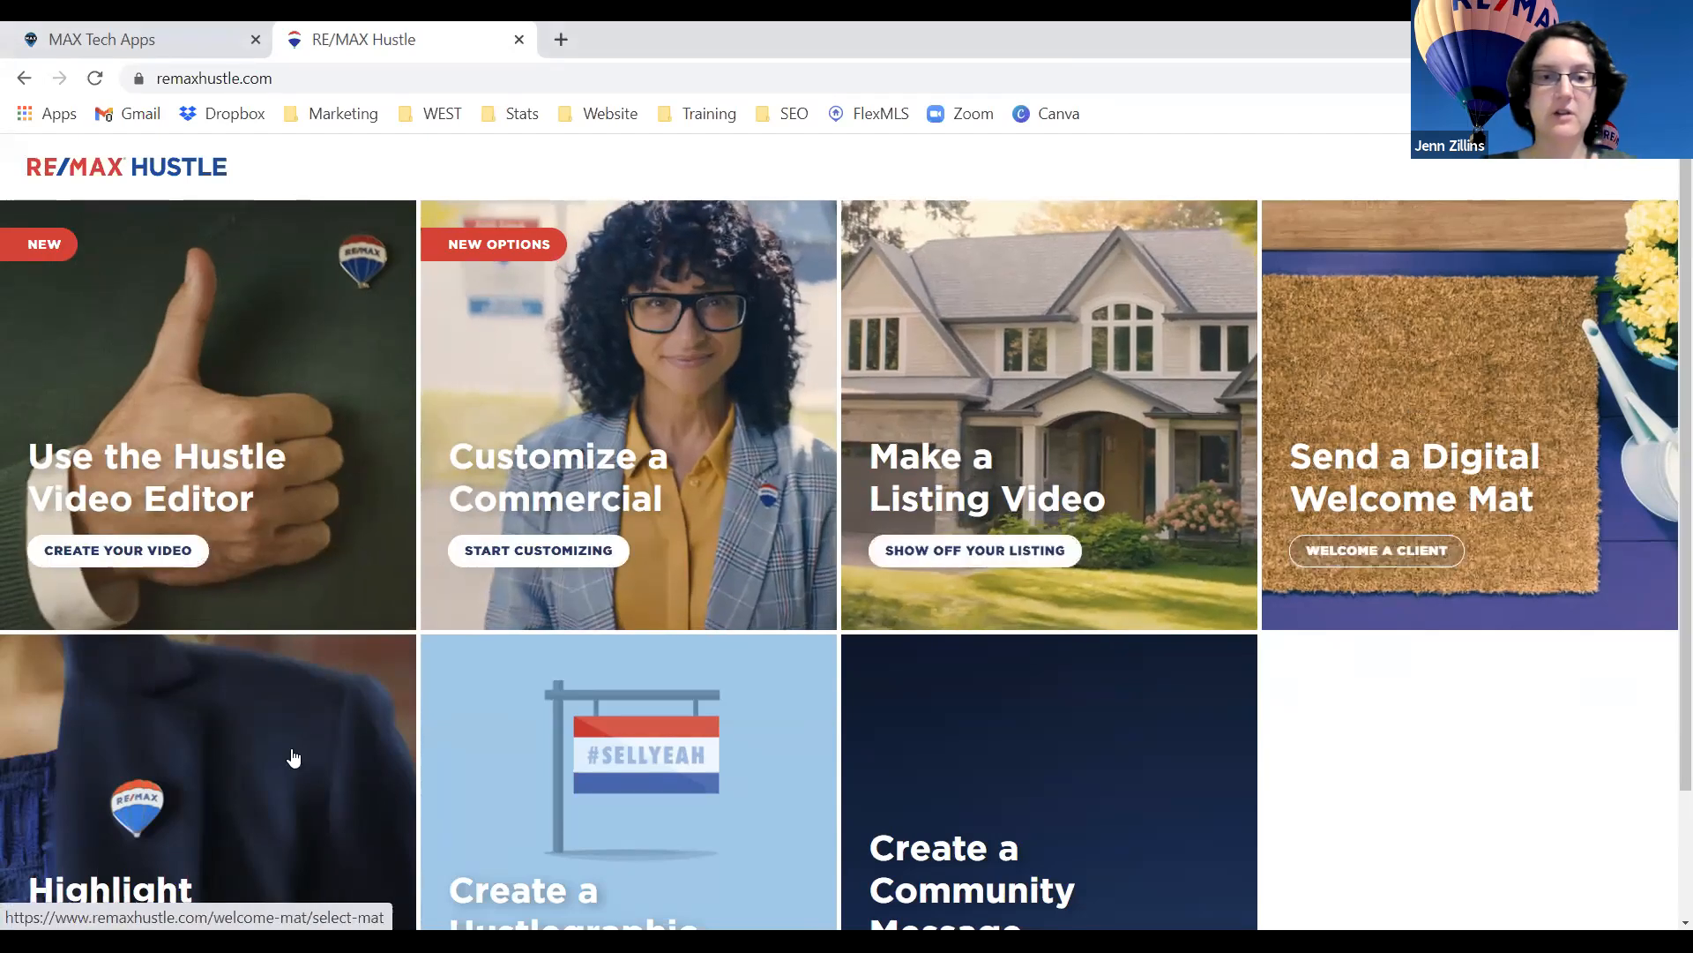
scroll(1078, 758, "down", 1)
scroll(1078, 757, "up", 1)
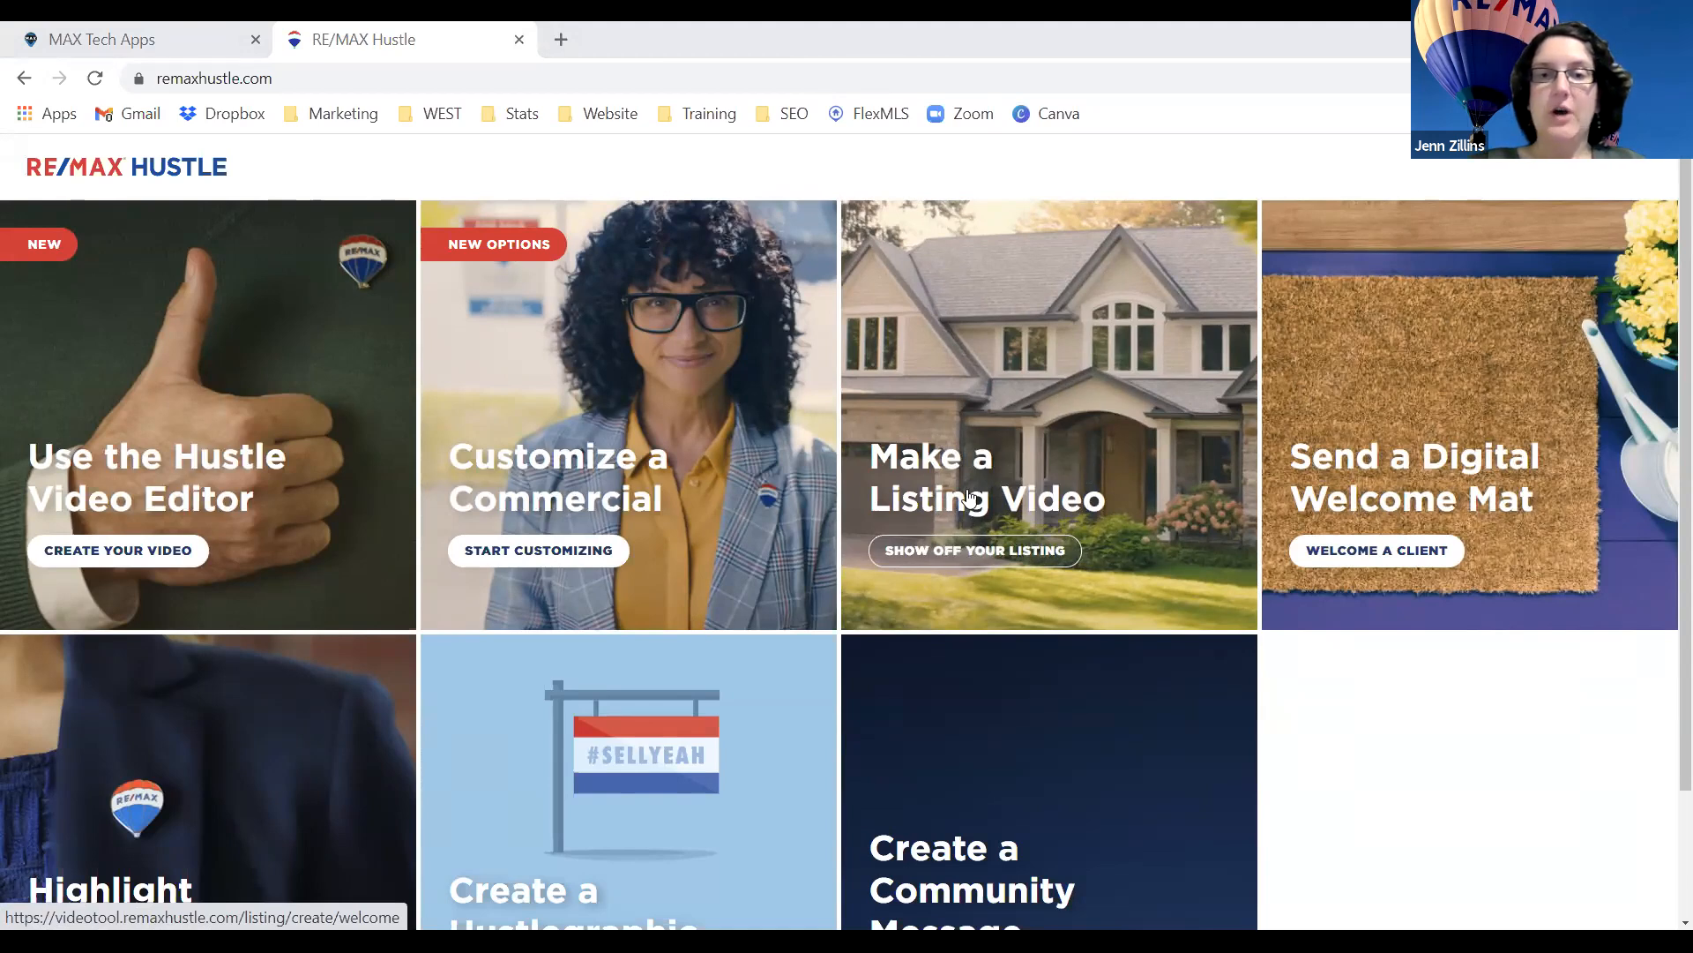
Start a new custom listing video and review Step 1 Agent Info.
left_click(1072, 455)
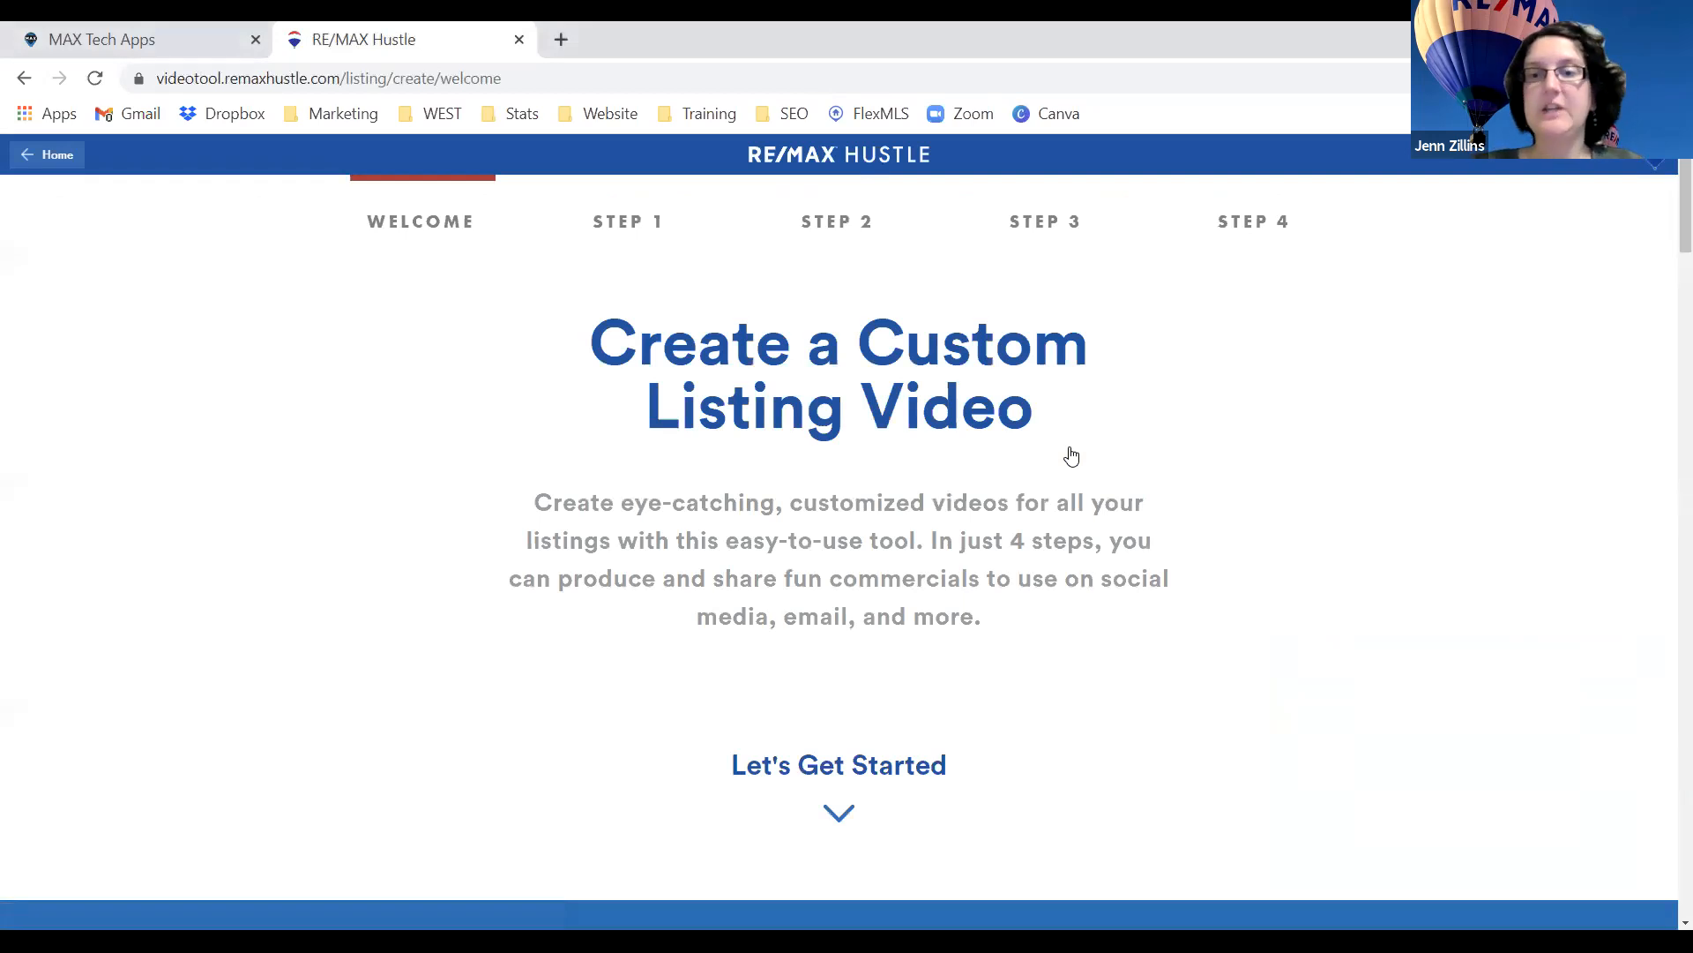
scroll(1072, 455, "down", 7)
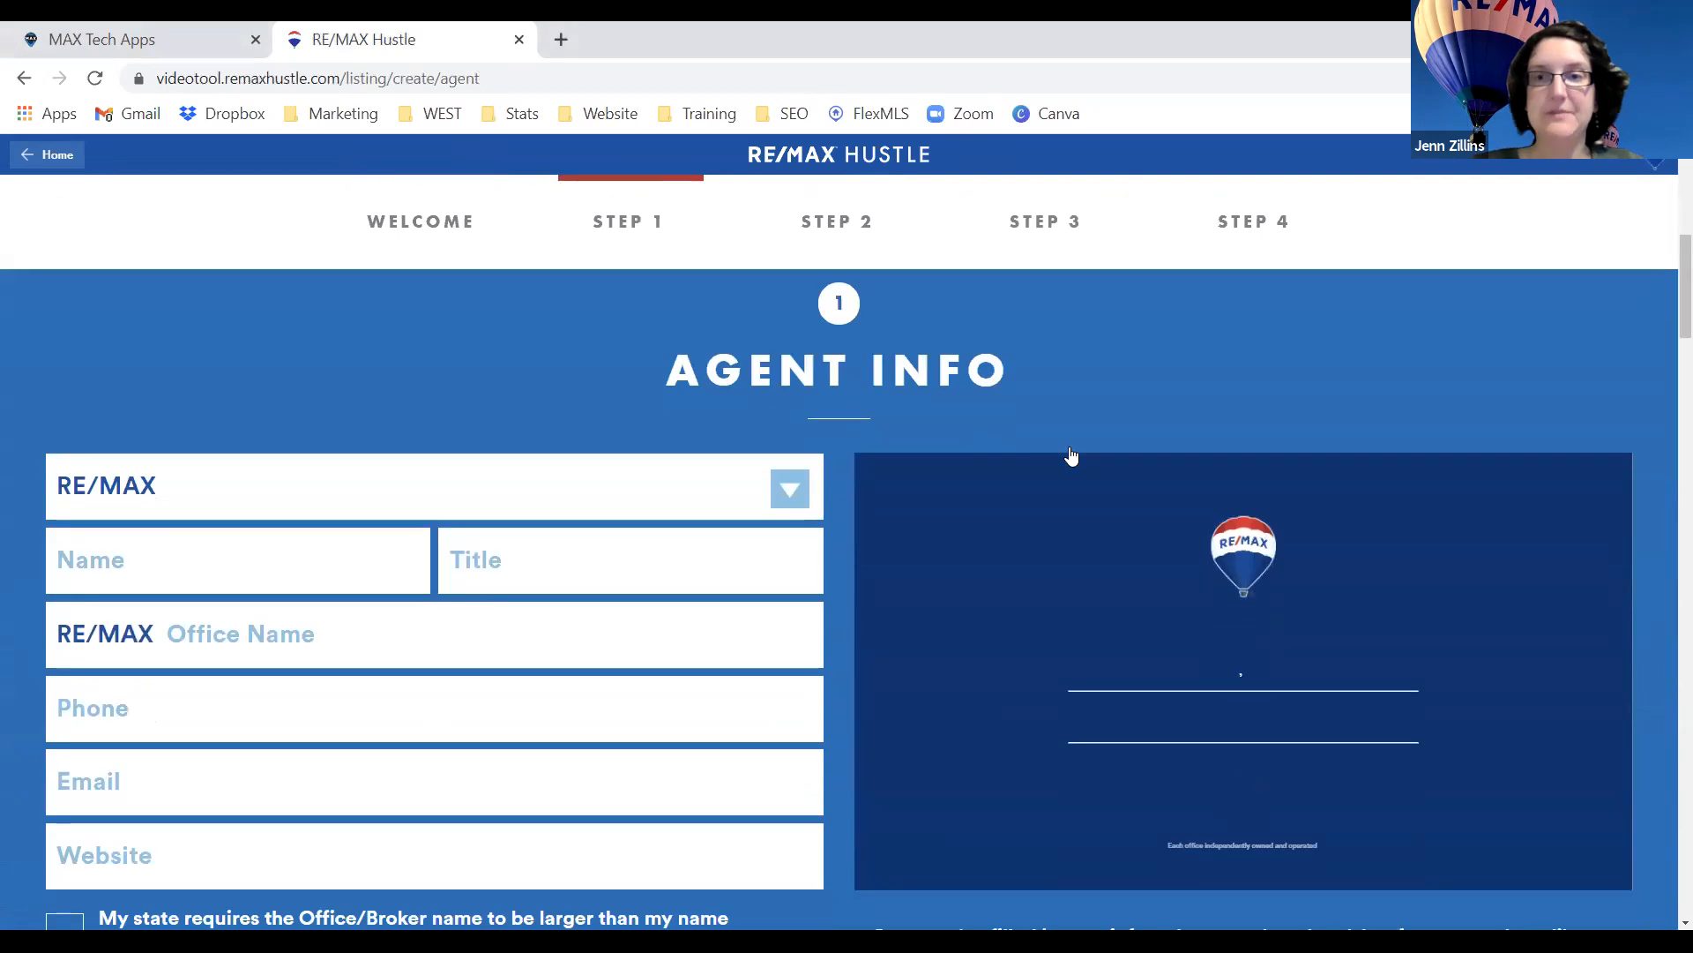
scroll(1071, 455, "down", 1)
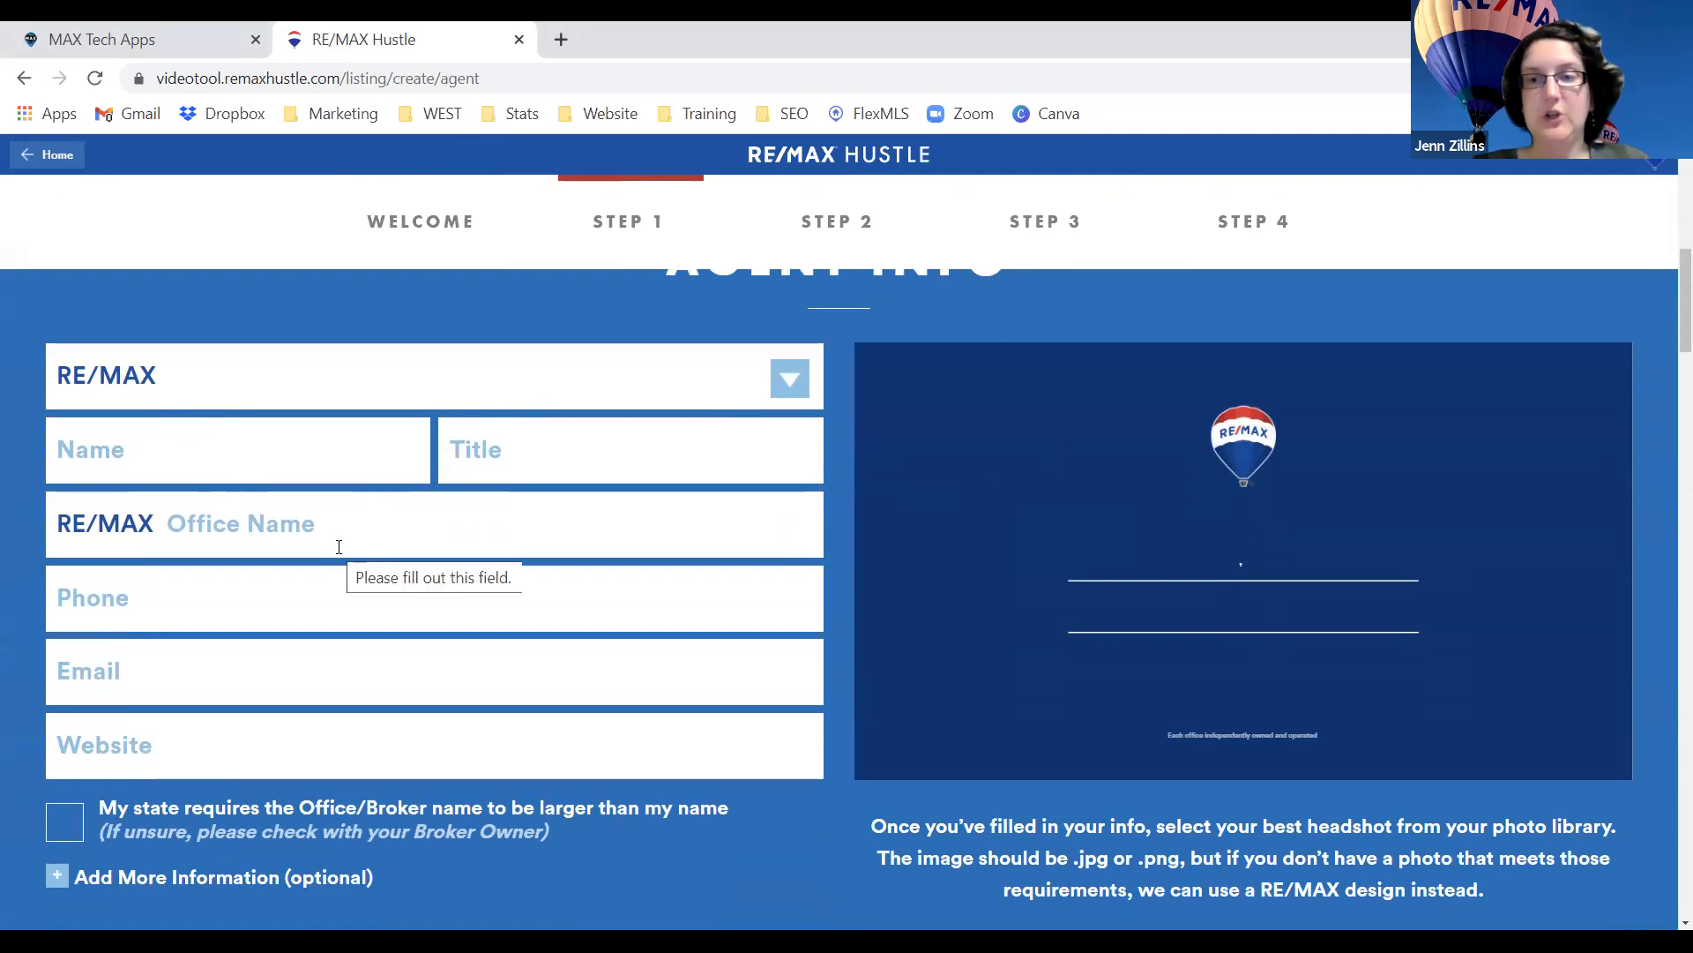
scroll(374, 567, "down", 2)
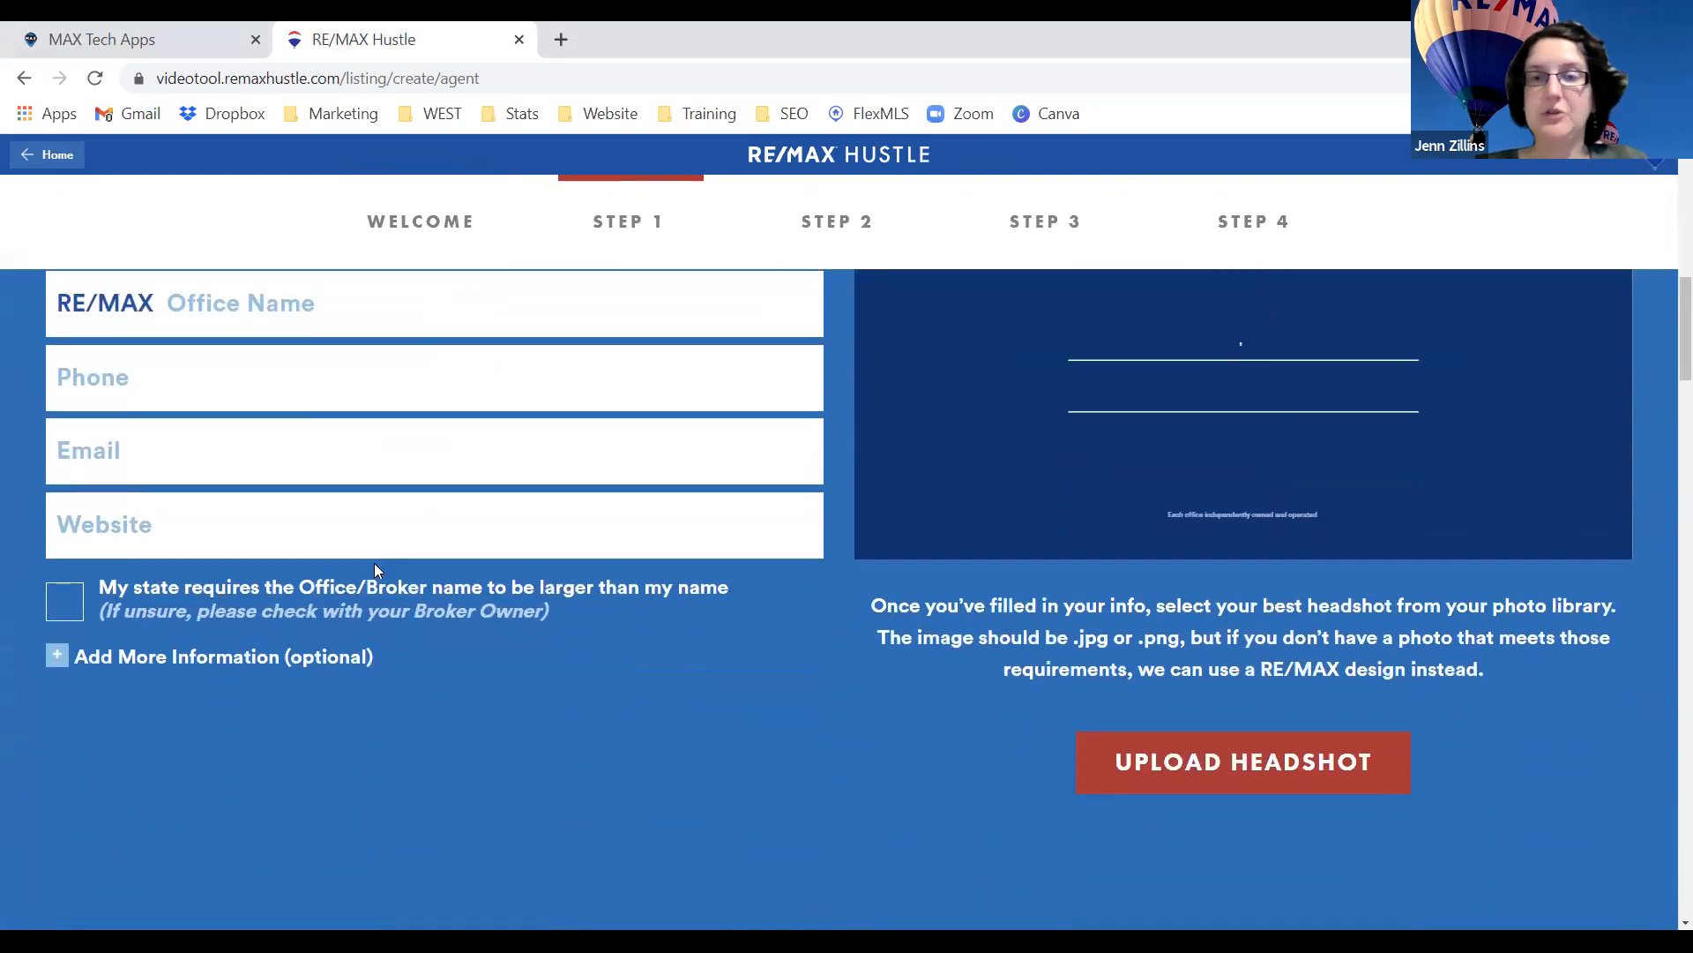
scroll(374, 567, "up", 1)
scroll(374, 564, "down", 4)
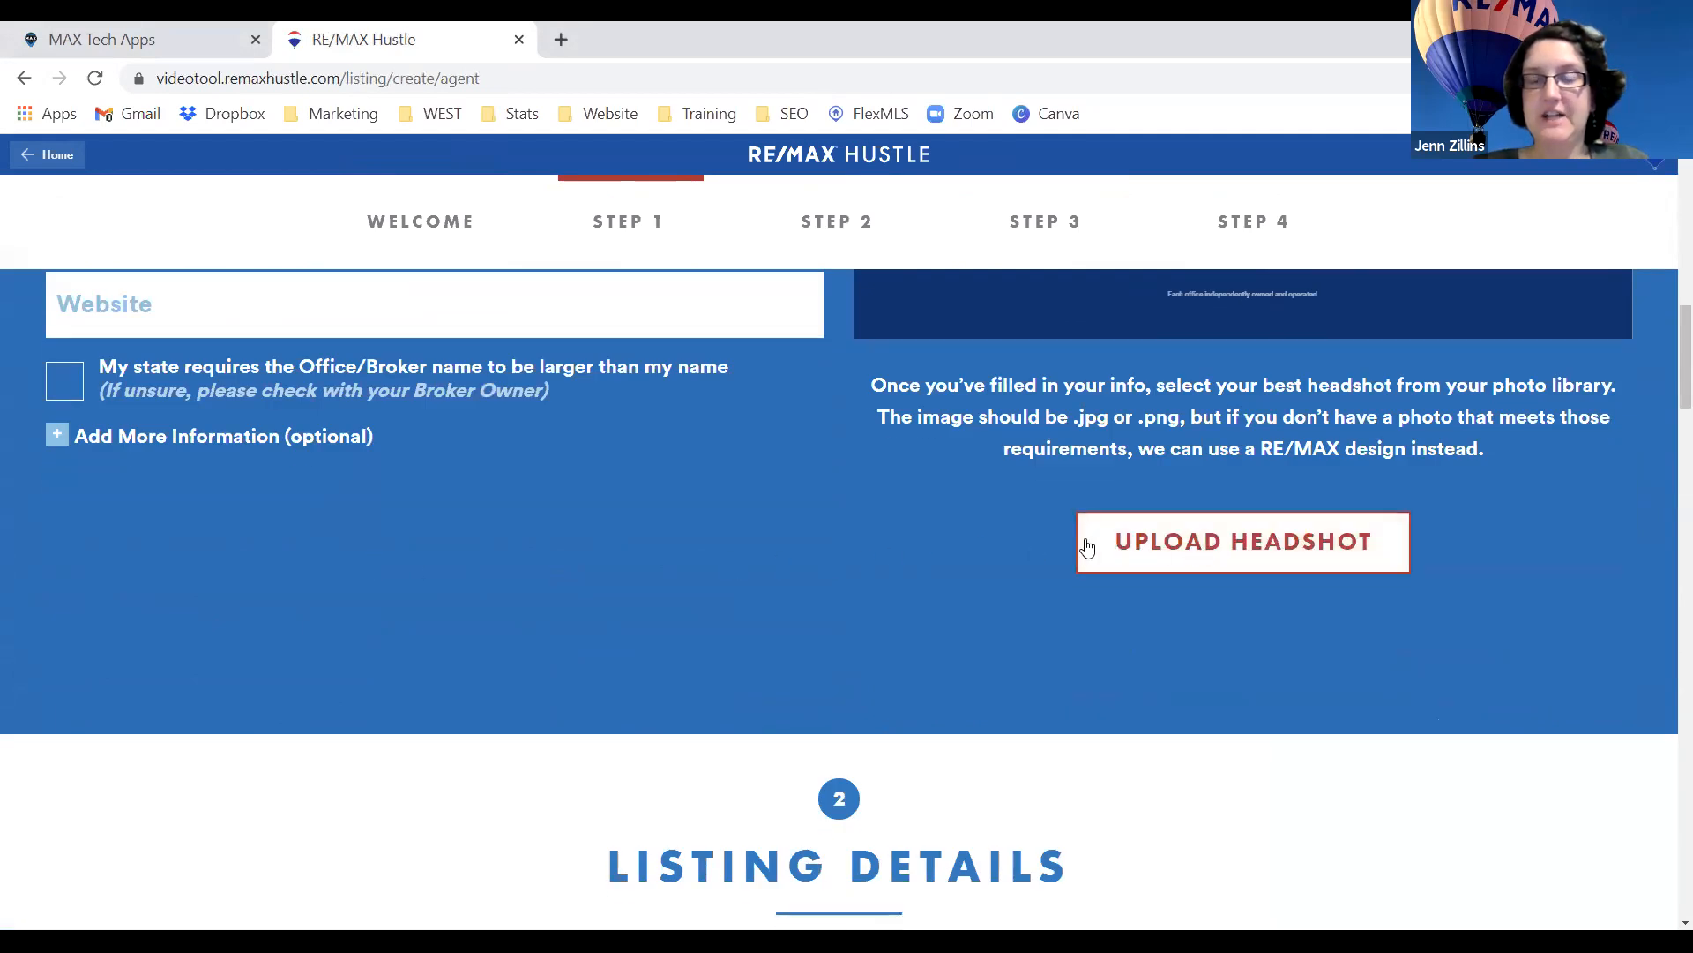
scroll(1028, 538, "up", 5)
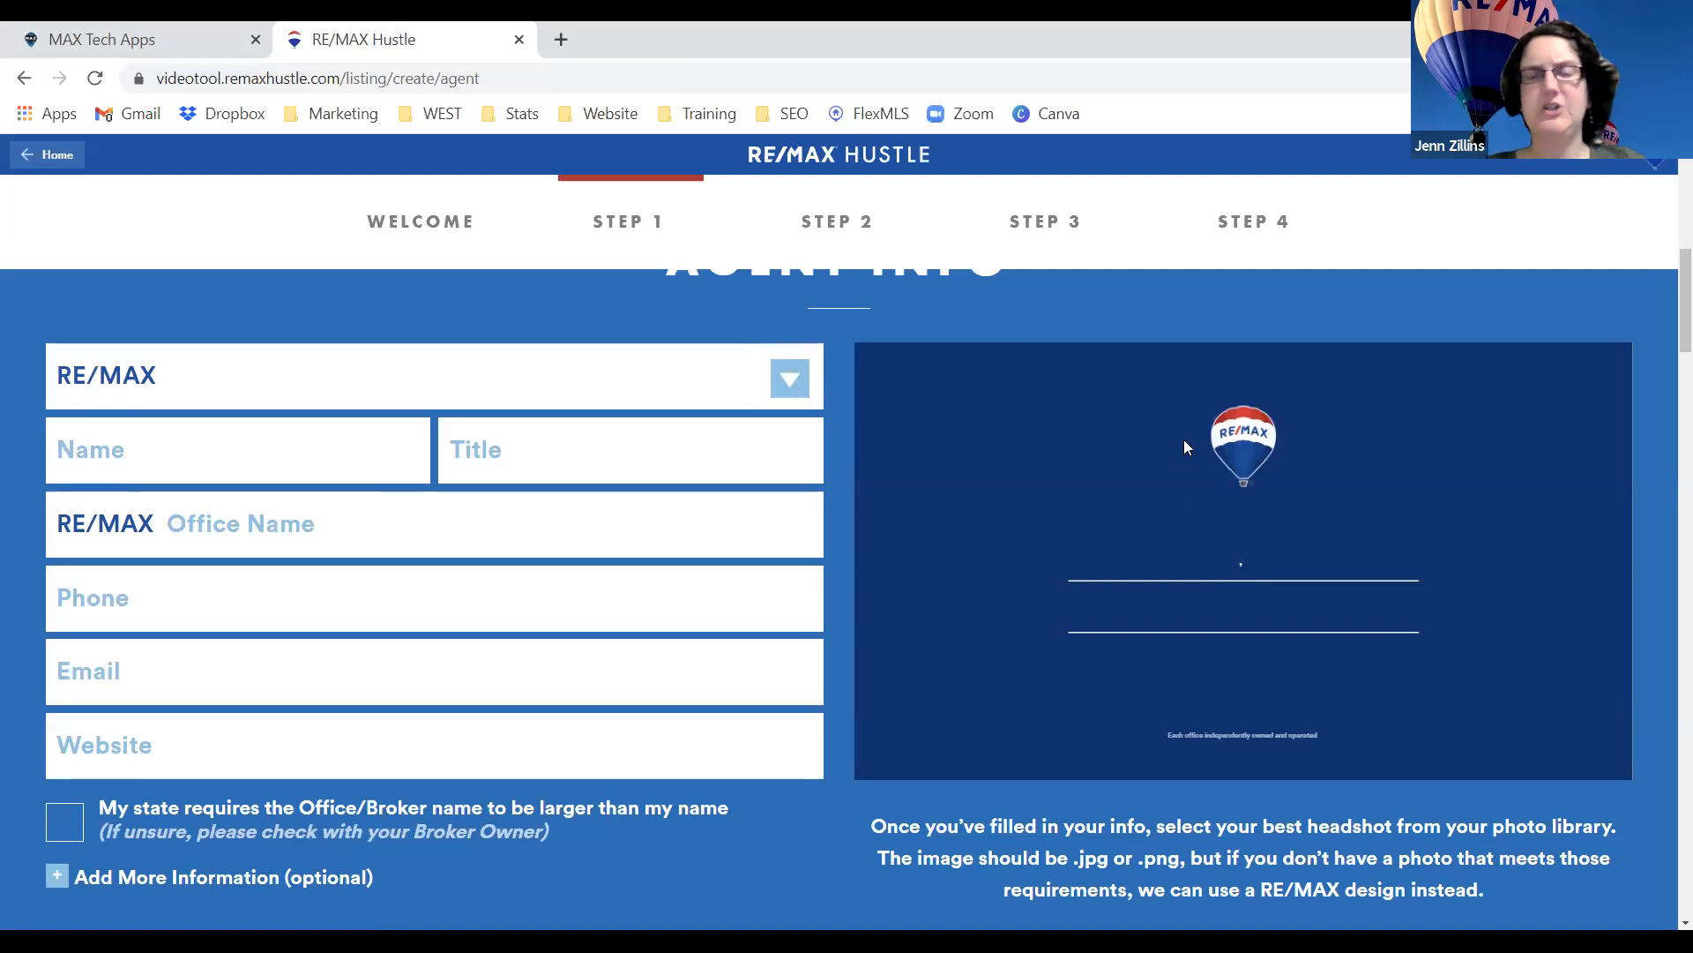
Scroll through Step 2 Listing Details to Step 3 Pick Your Features clips.
scroll(734, 536, "down", 1)
scroll(734, 537, "down", 10)
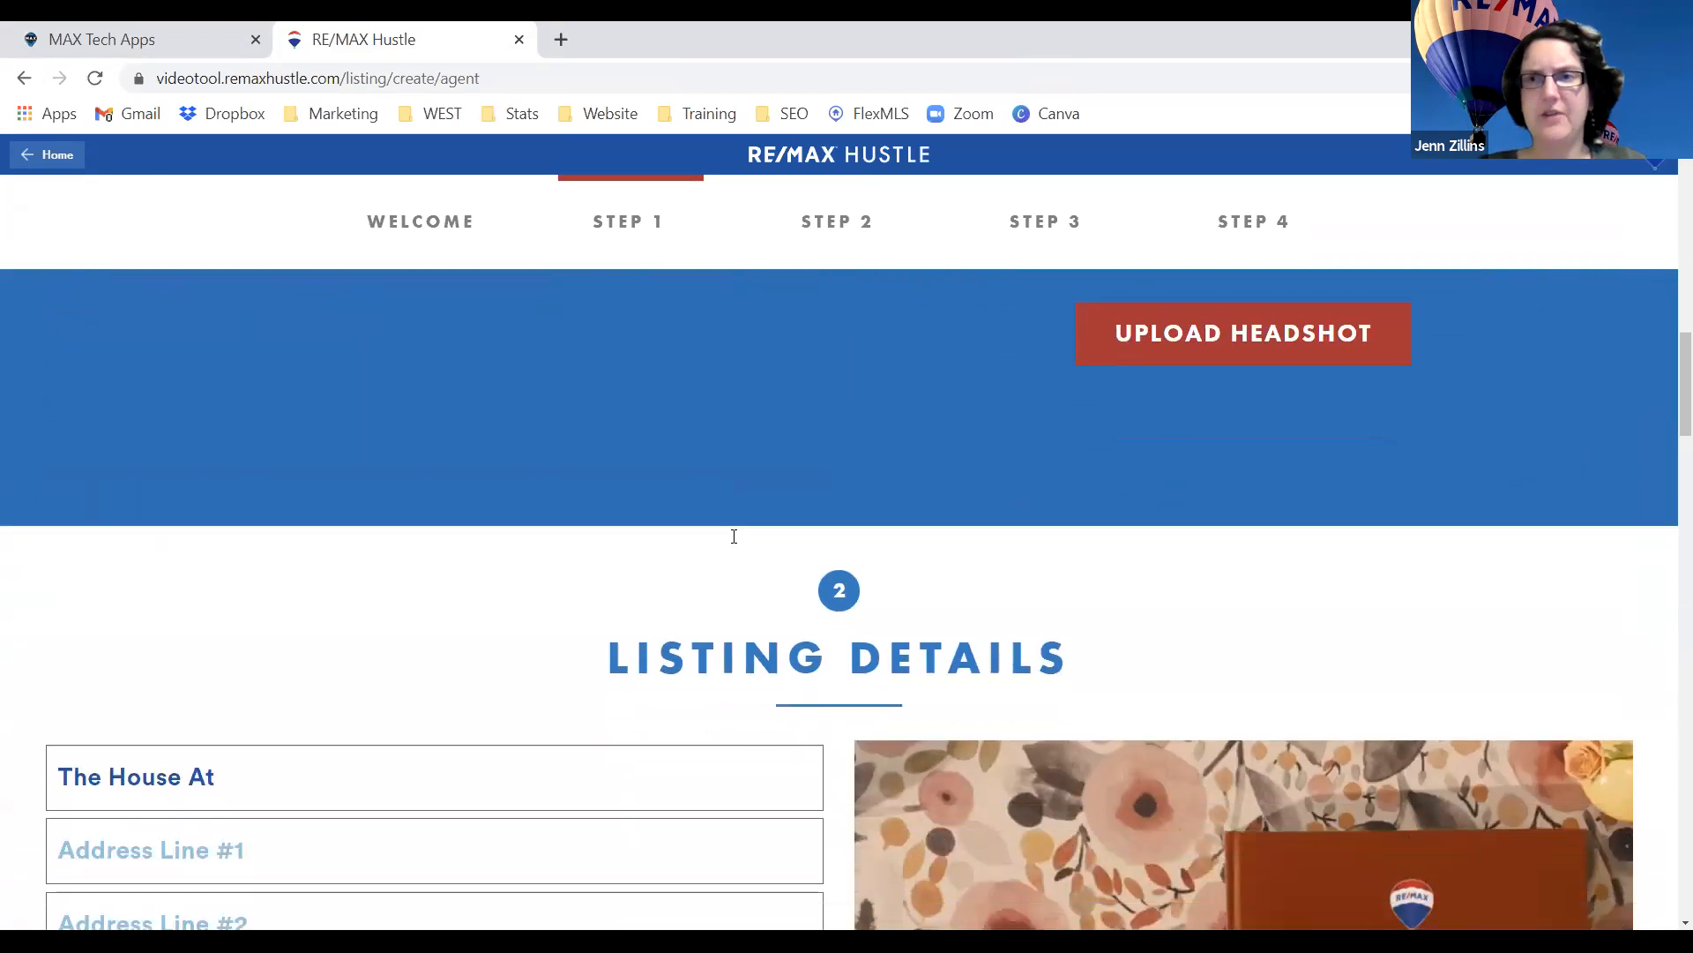
scroll(738, 531, "up", 1)
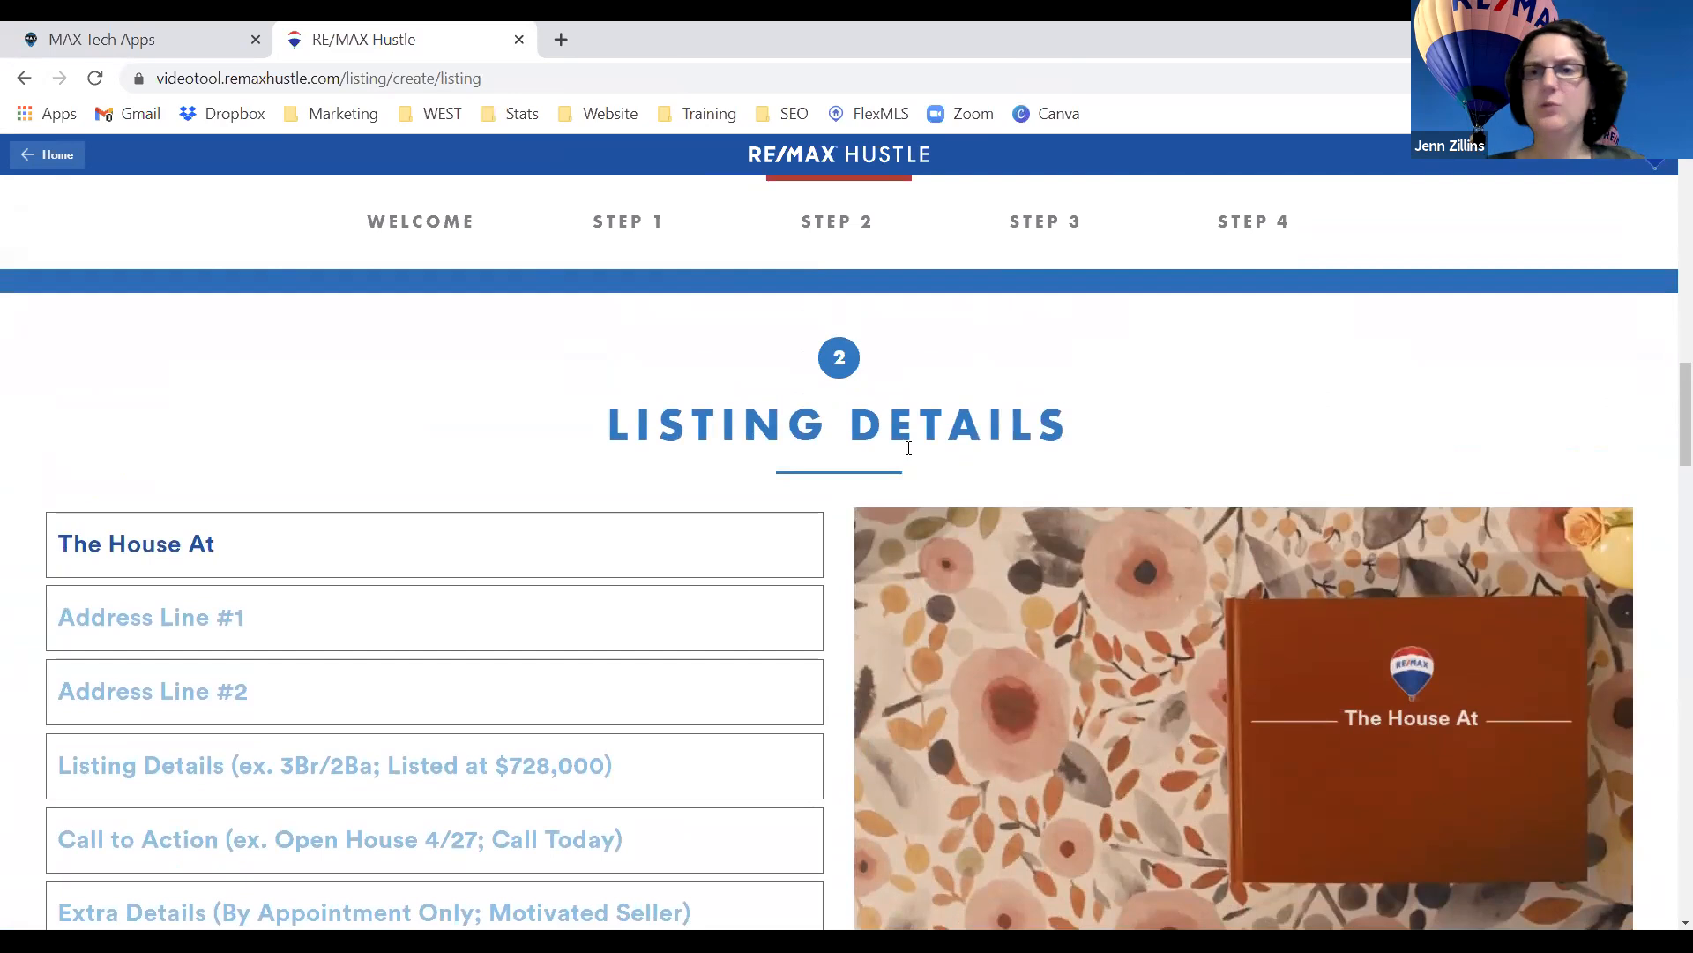
scroll(908, 448, "down", 1)
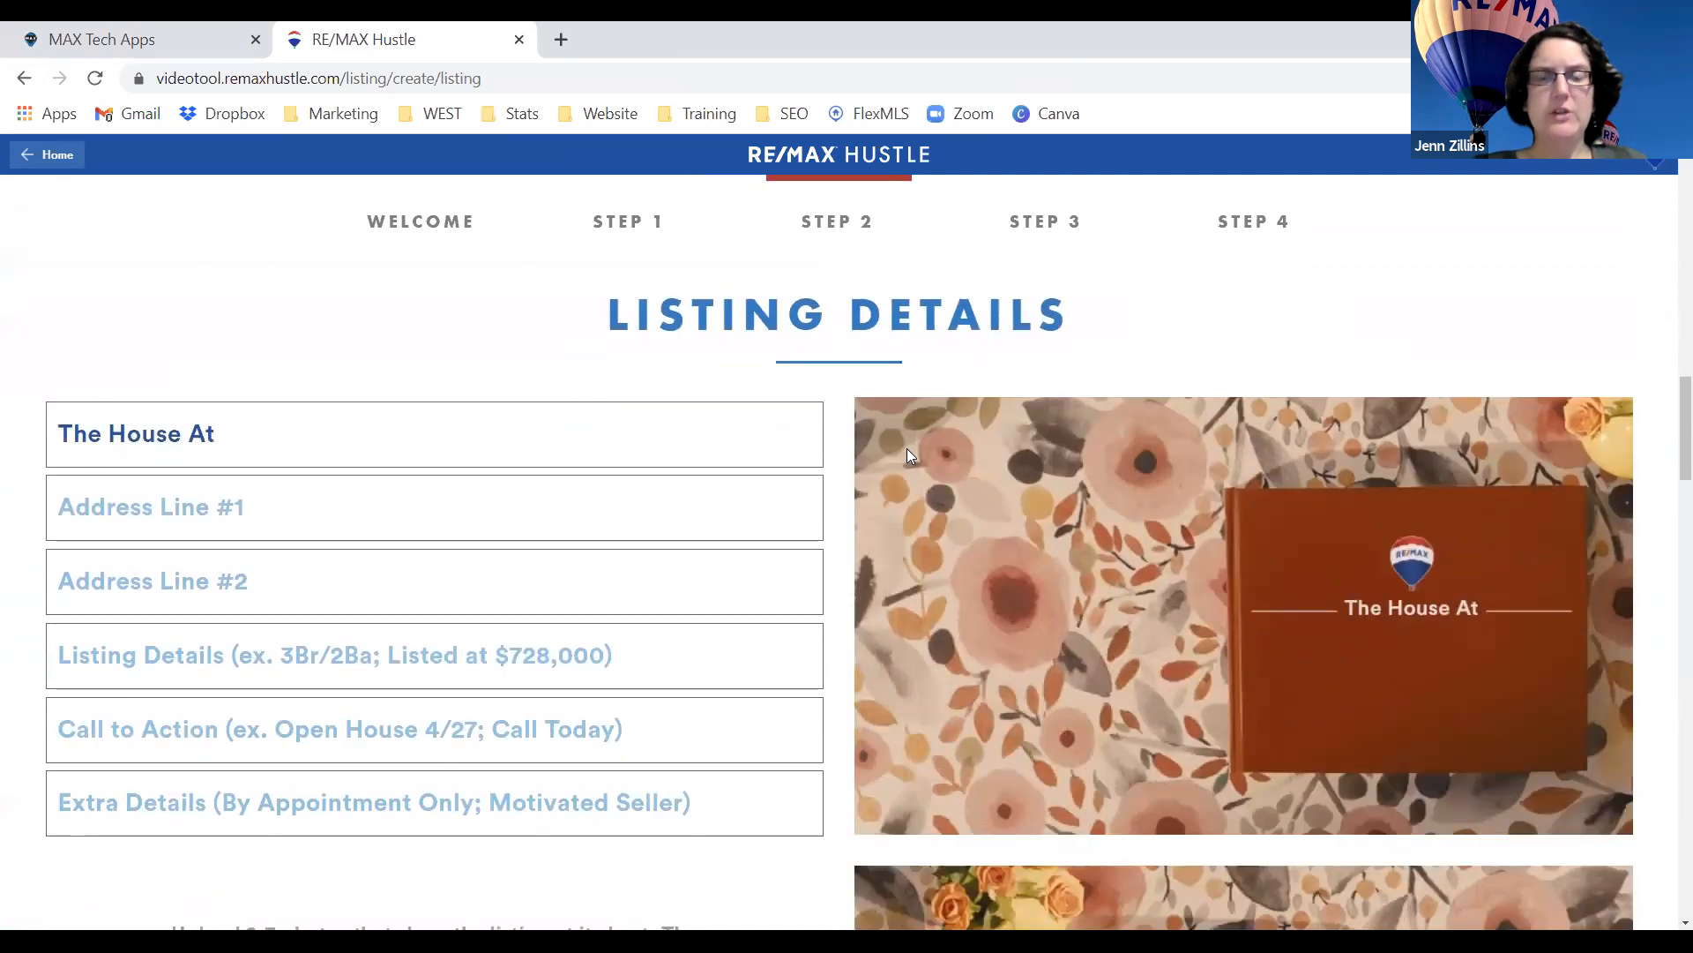
scroll(864, 527, "down", 1)
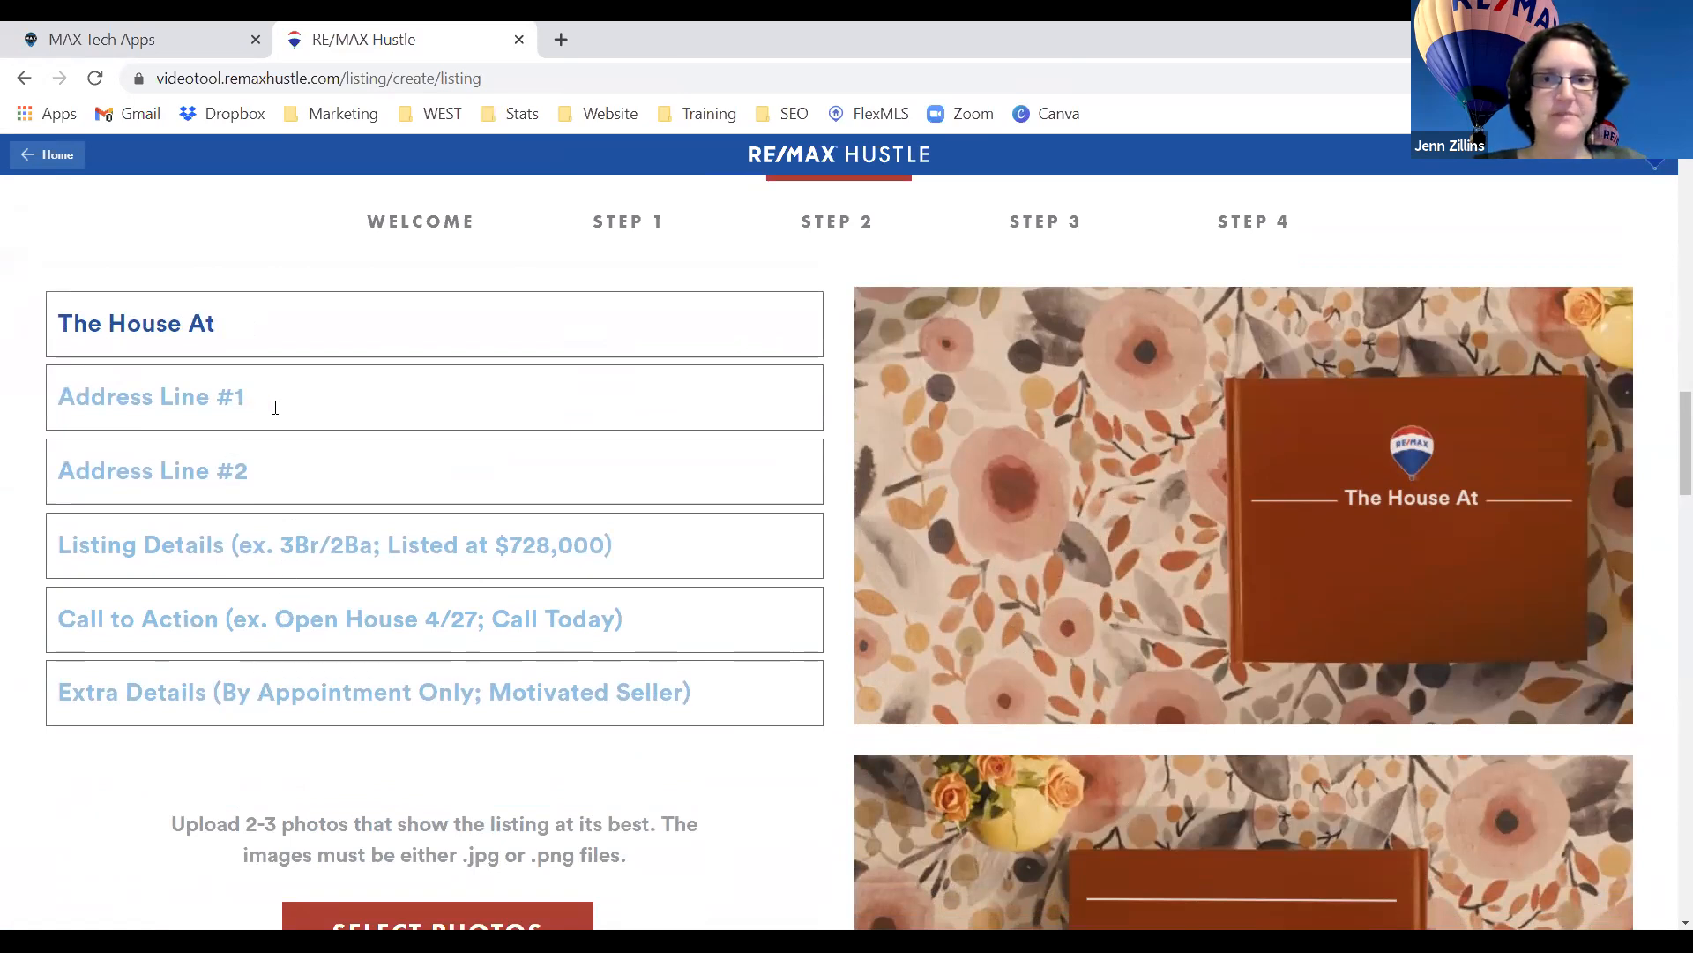
scroll(1196, 526, "down", 2)
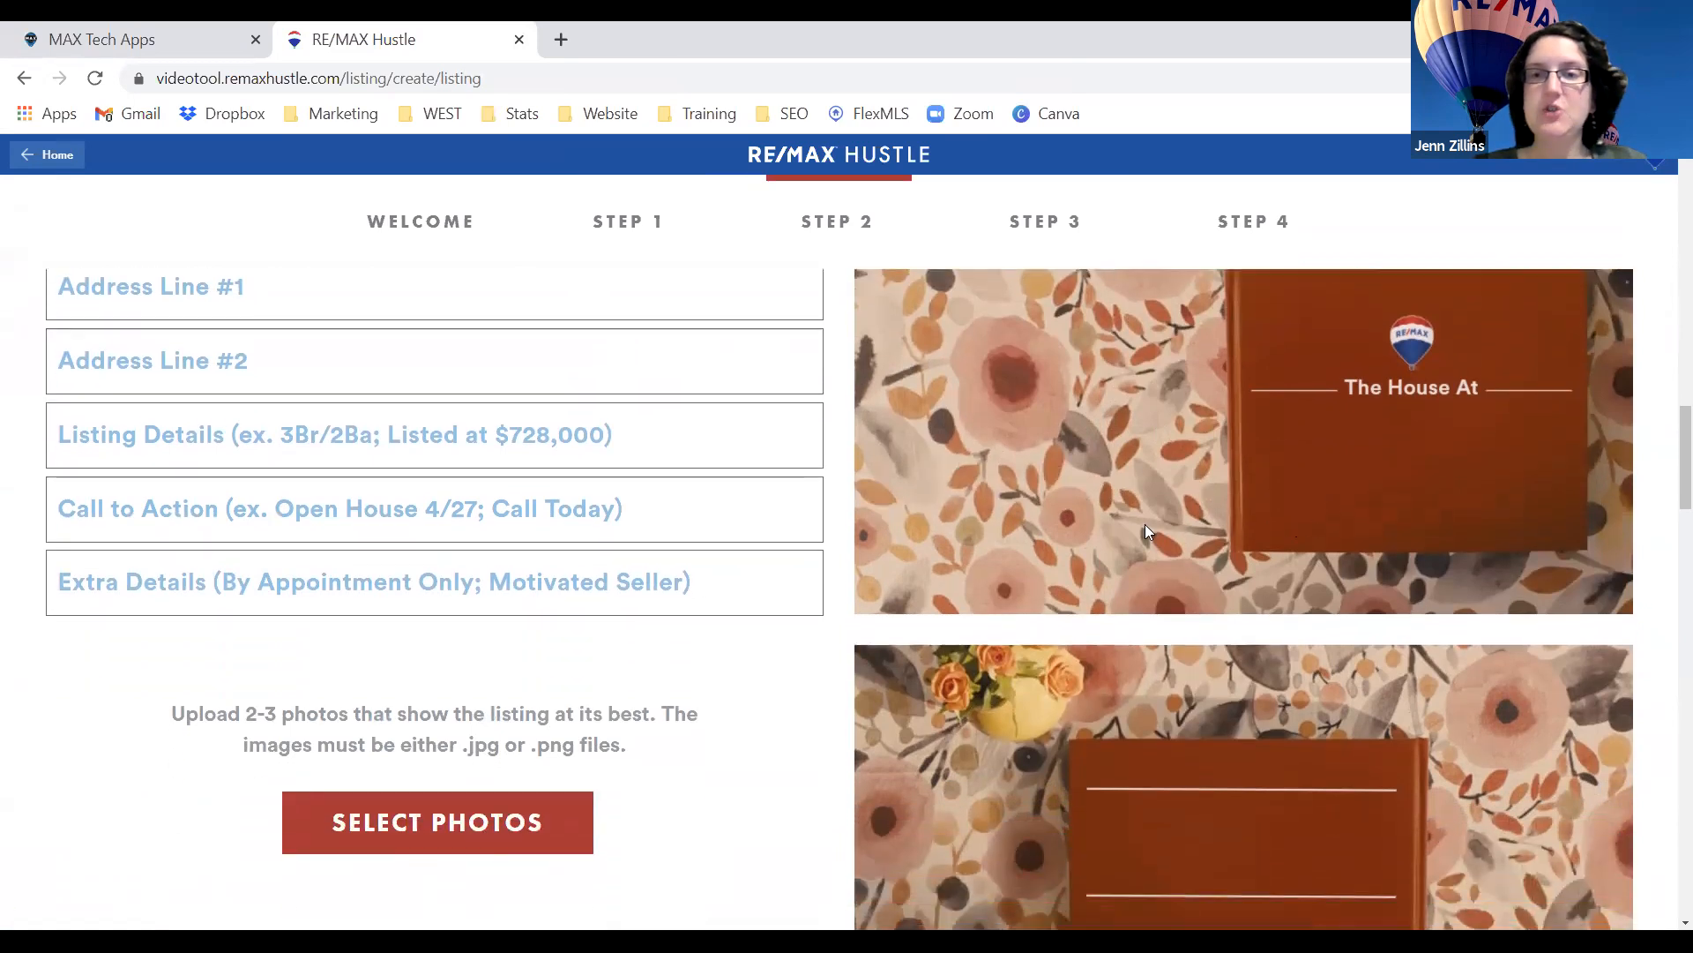
scroll(1239, 425, "up", 1)
scroll(1240, 492, "down", 1)
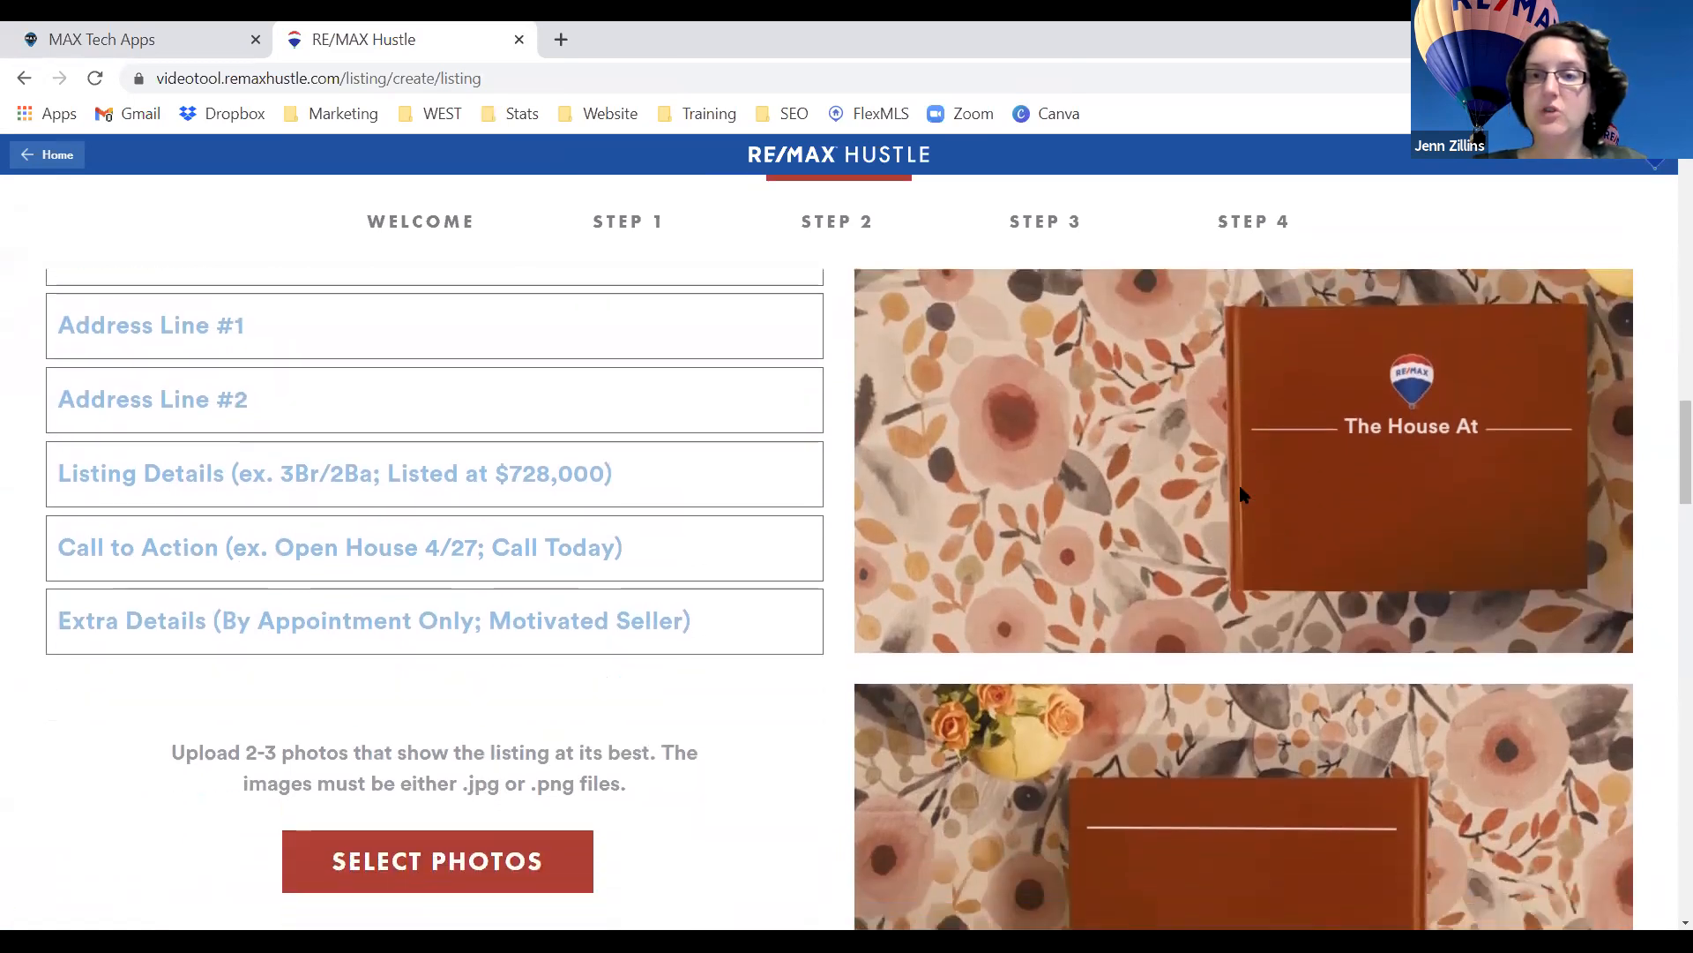
scroll(1241, 494, "down", 3)
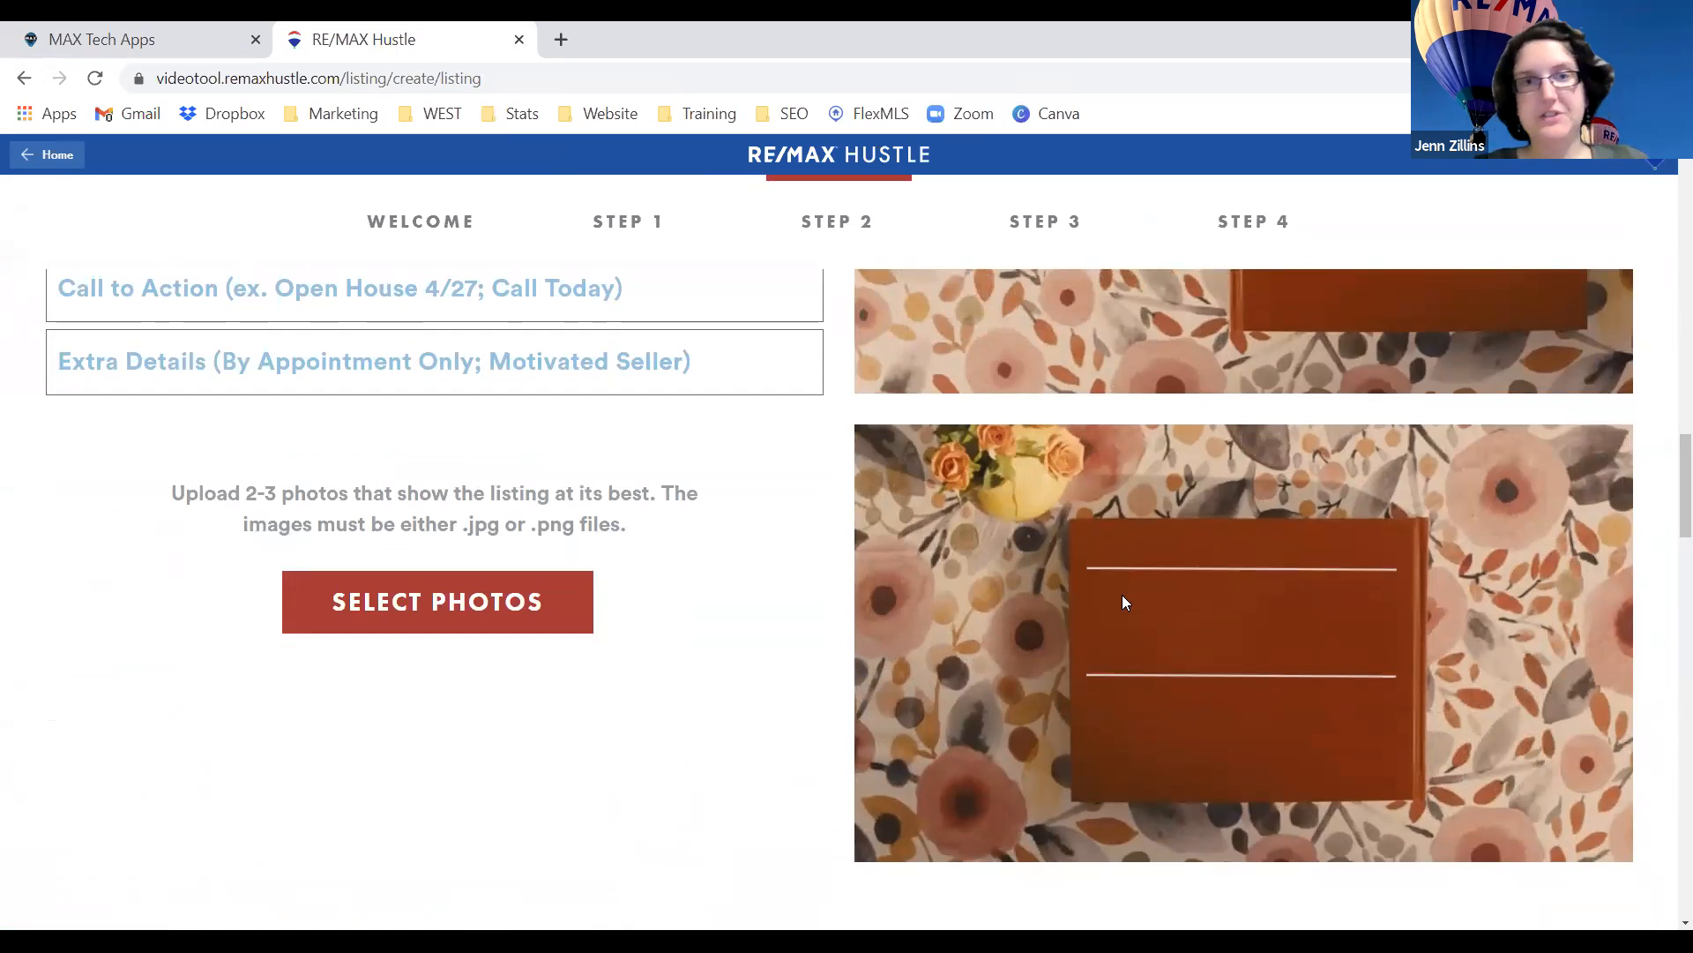
scroll(1125, 602, "up", 1)
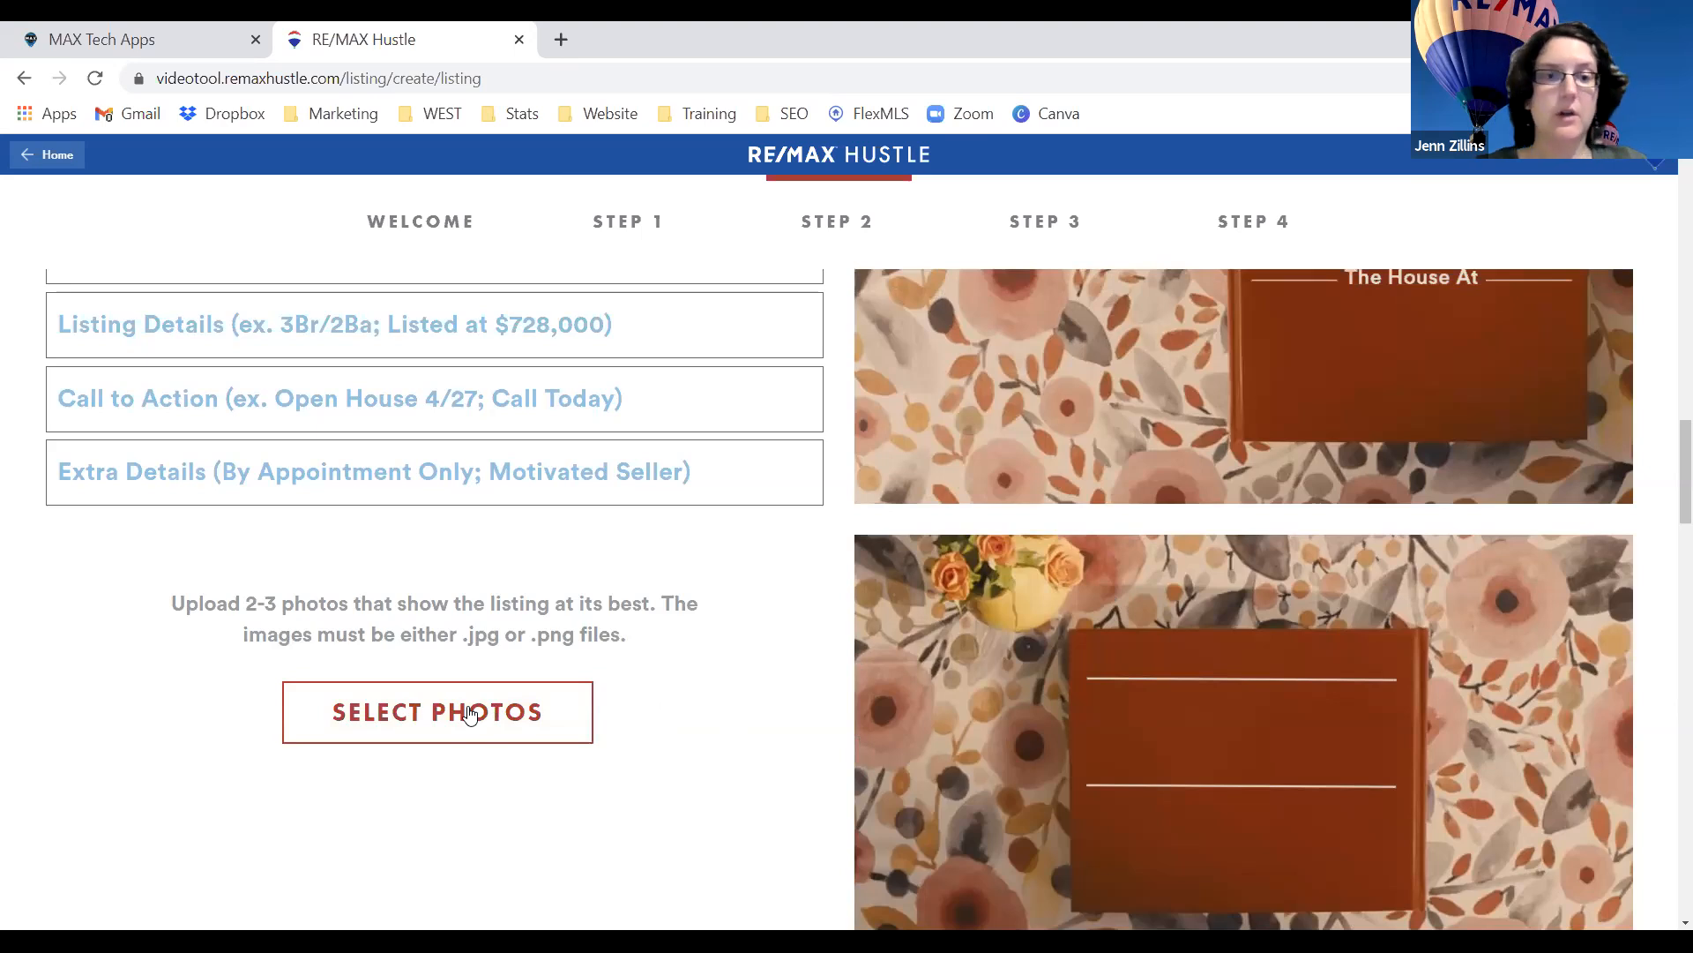
scroll(634, 688, "down", 7)
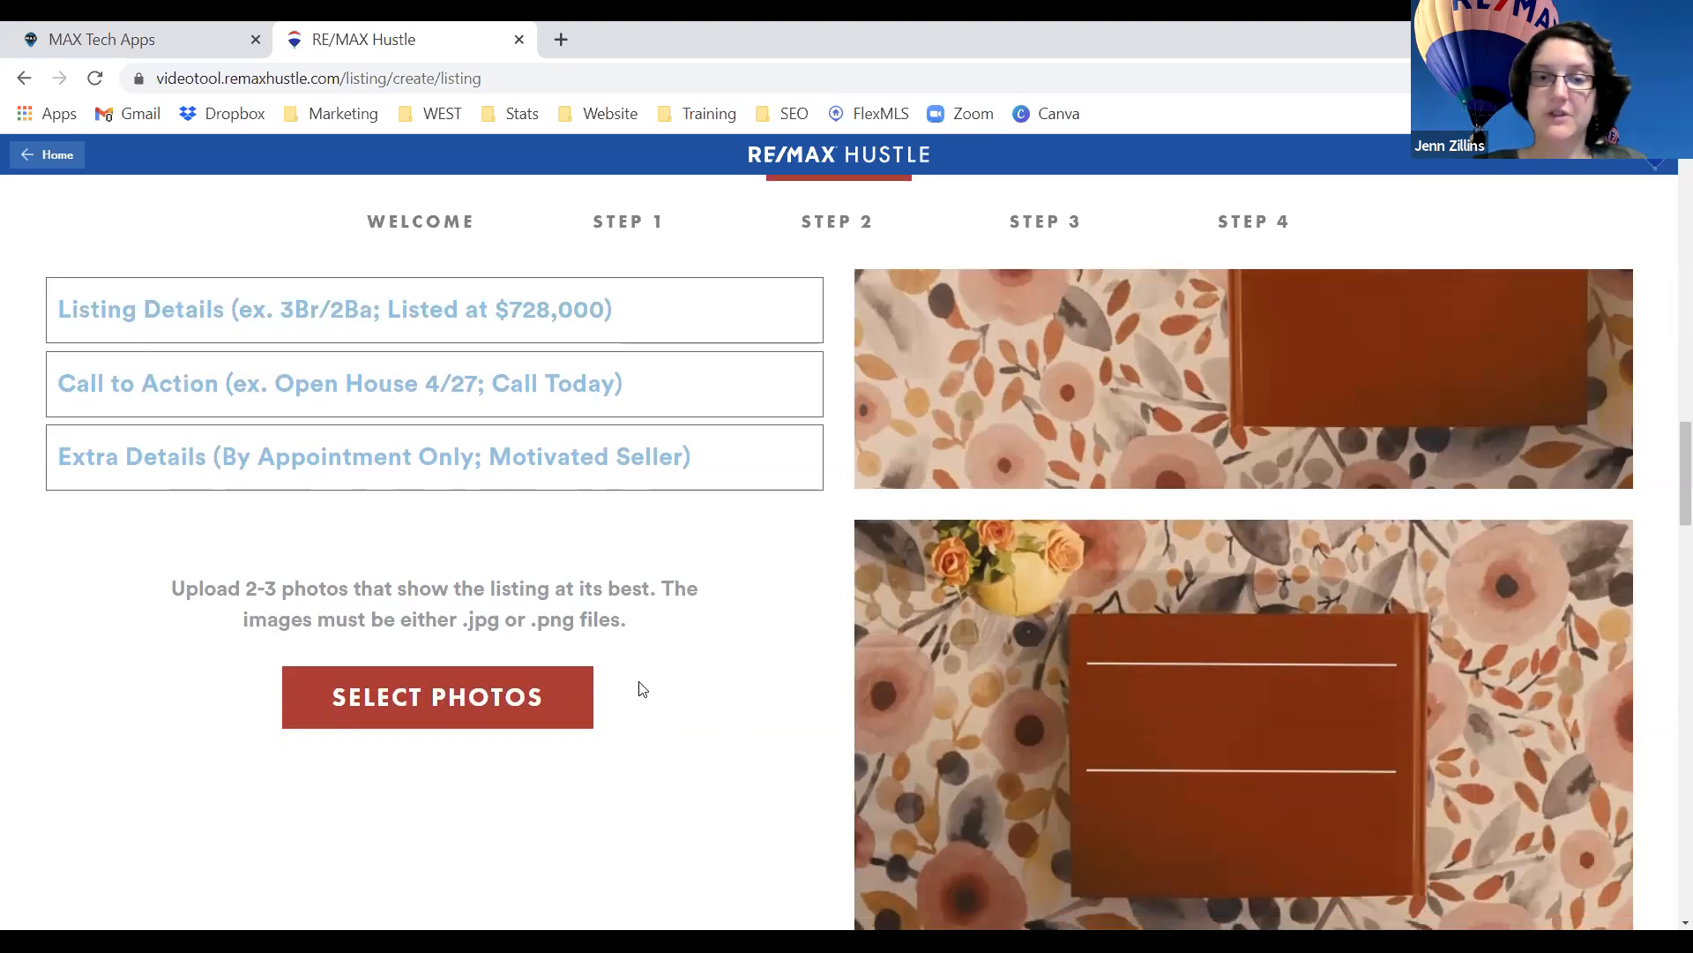
scroll(639, 681, "down", 3)
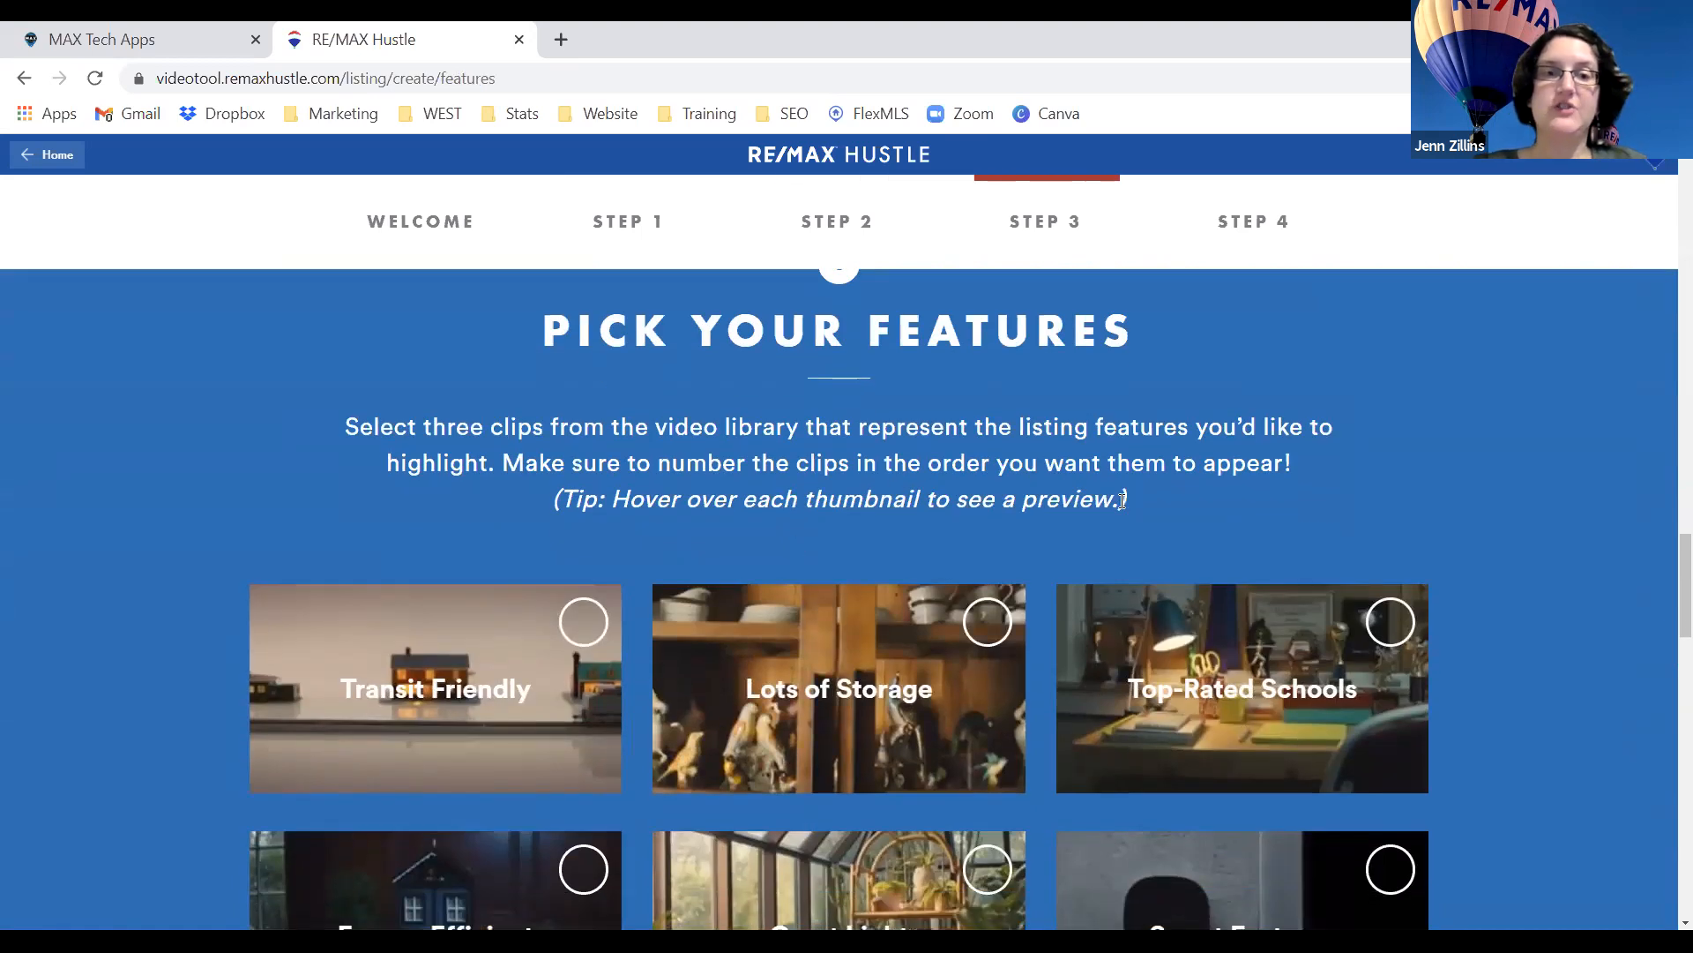
Scroll down to Step 4 Choose Your Music, then back up to the Welcome introduction.
scroll(1116, 609, "down", 2)
scroll(1116, 608, "down", 1)
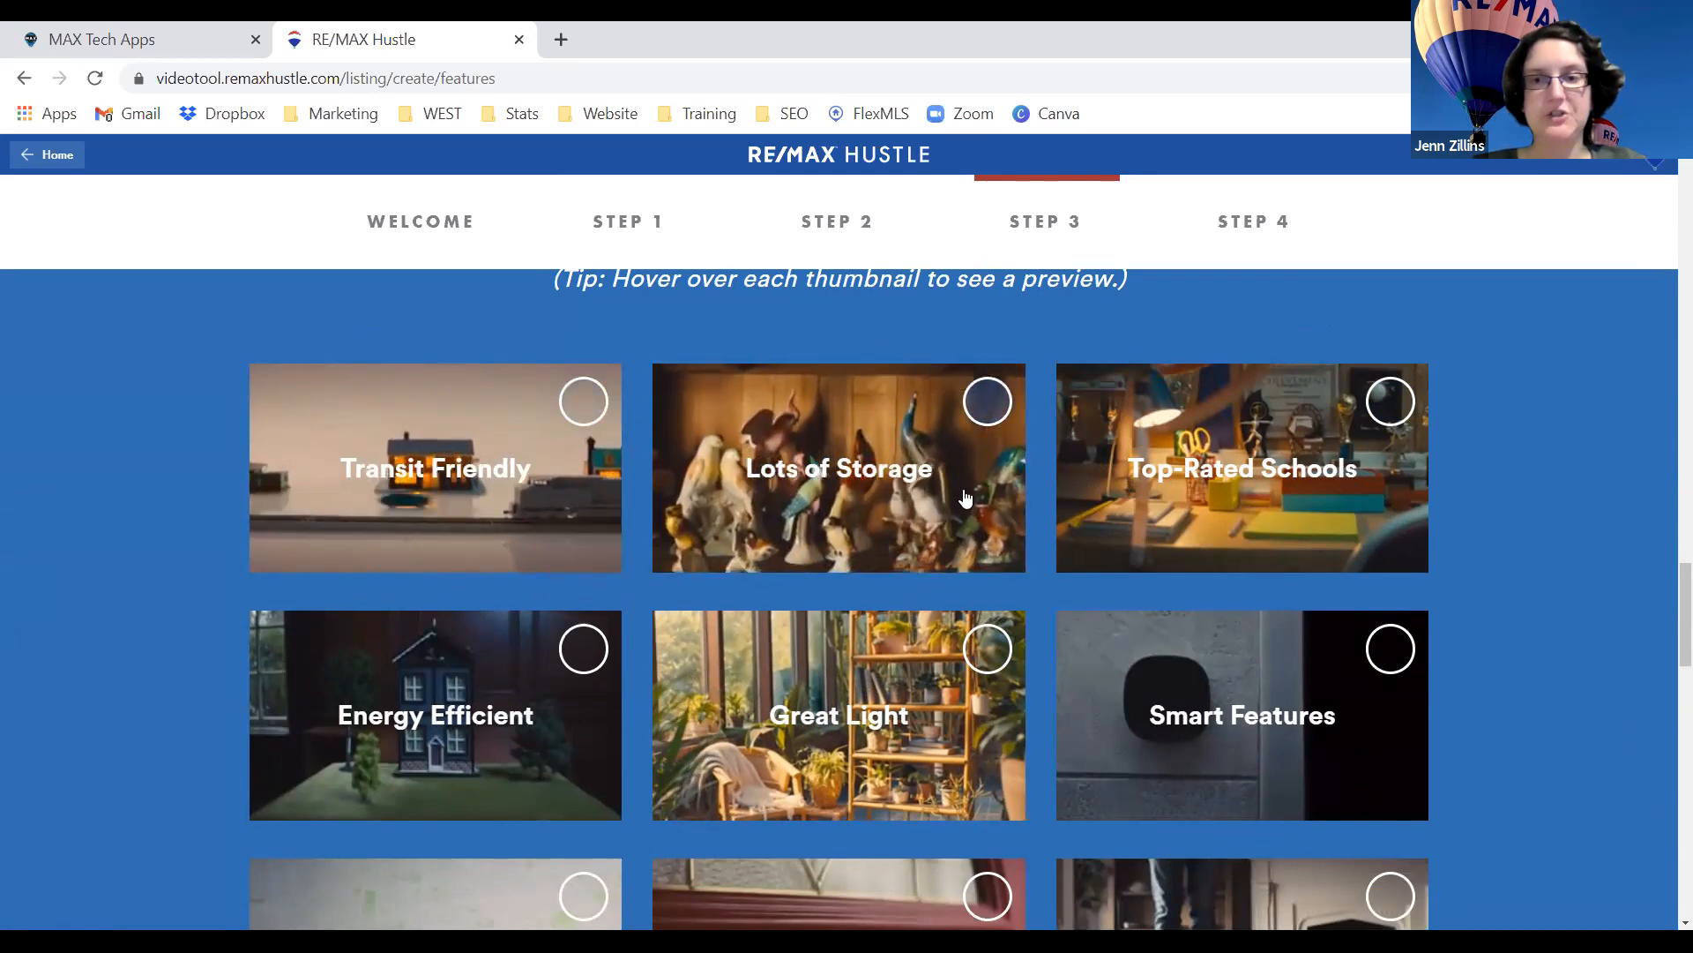
scroll(962, 494, "down", 2)
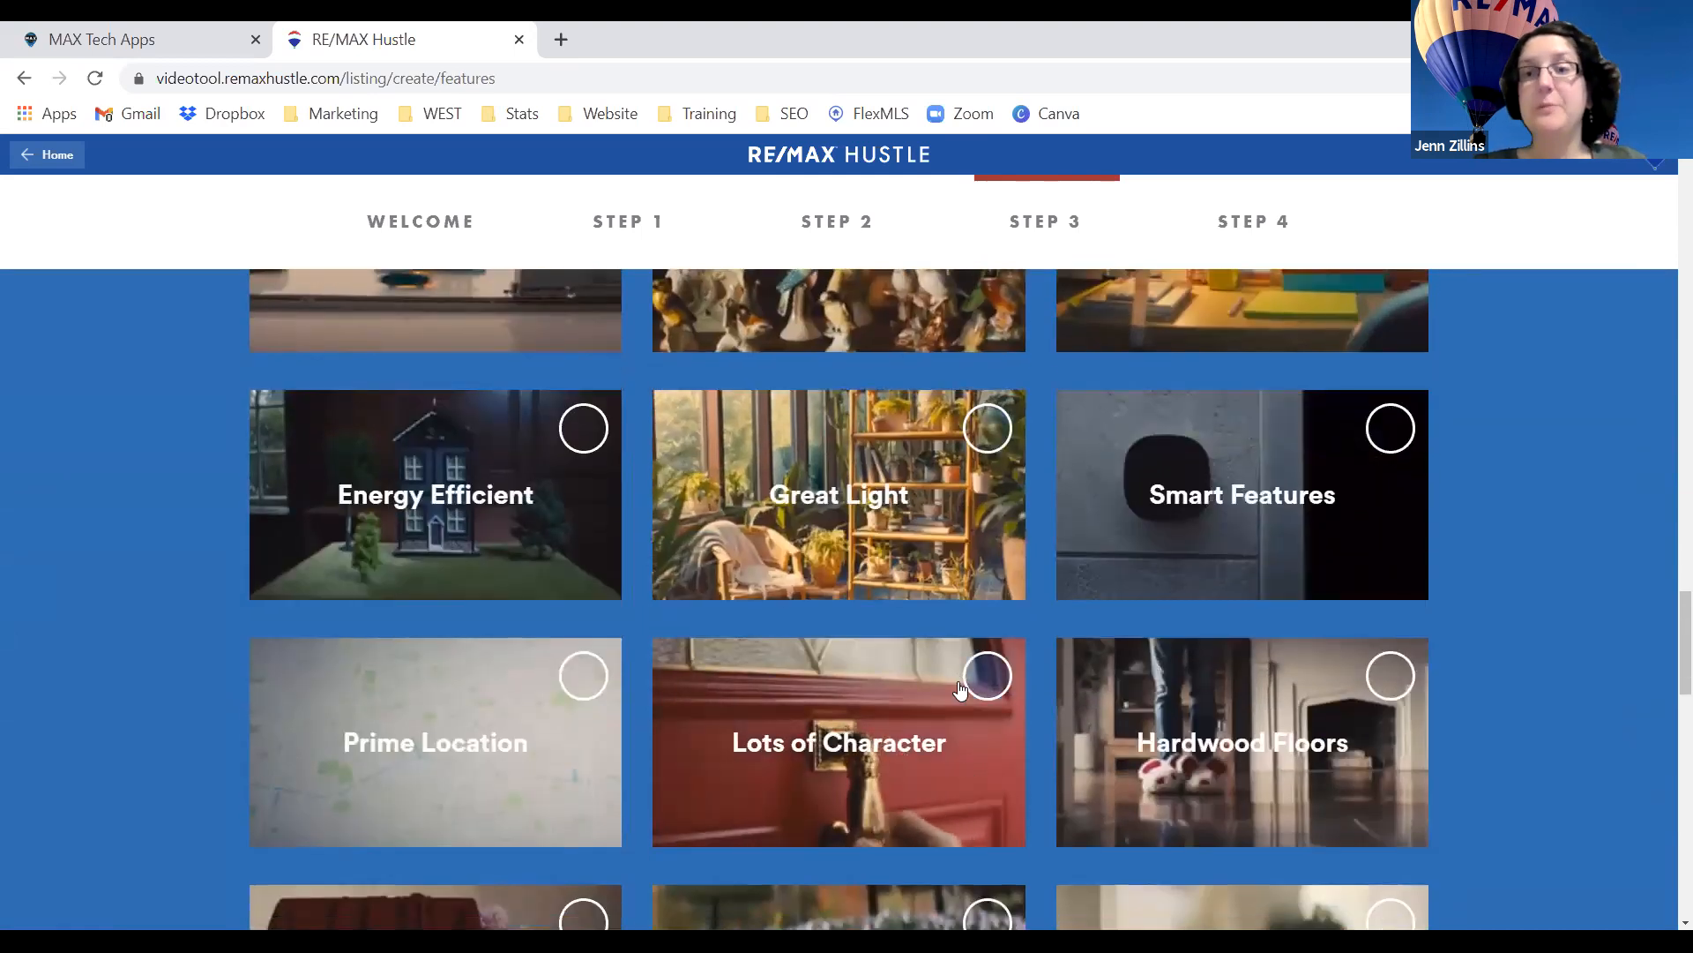
scroll(961, 688, "down", 7)
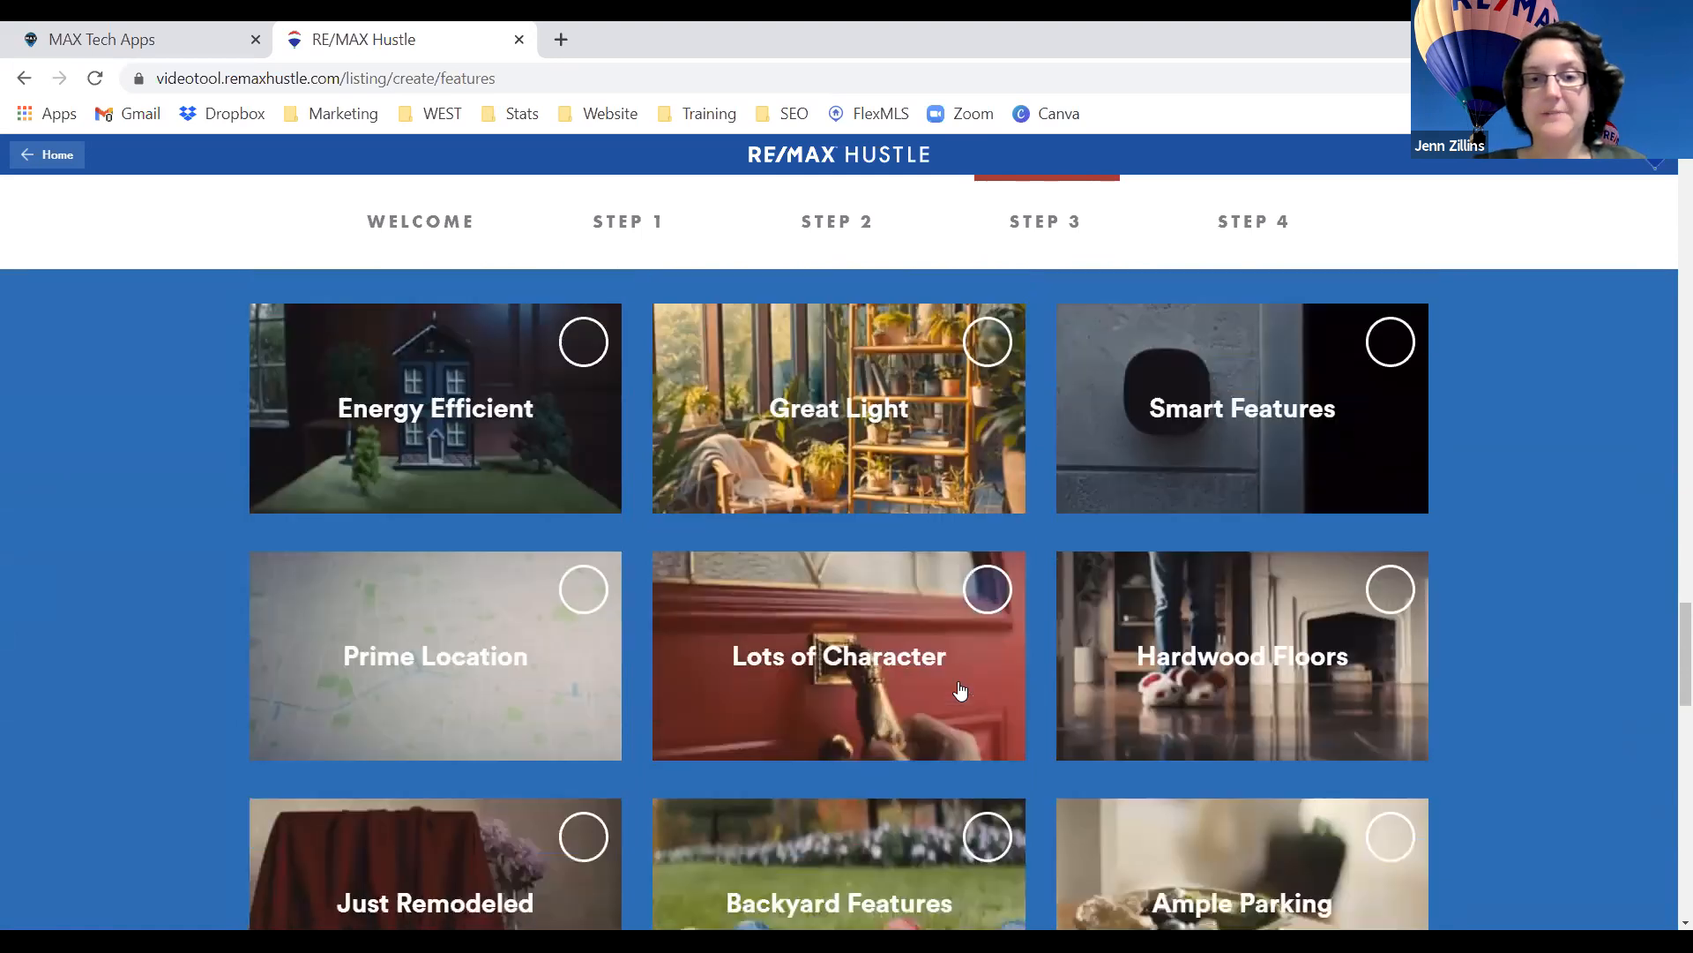
scroll(962, 690, "down", 2)
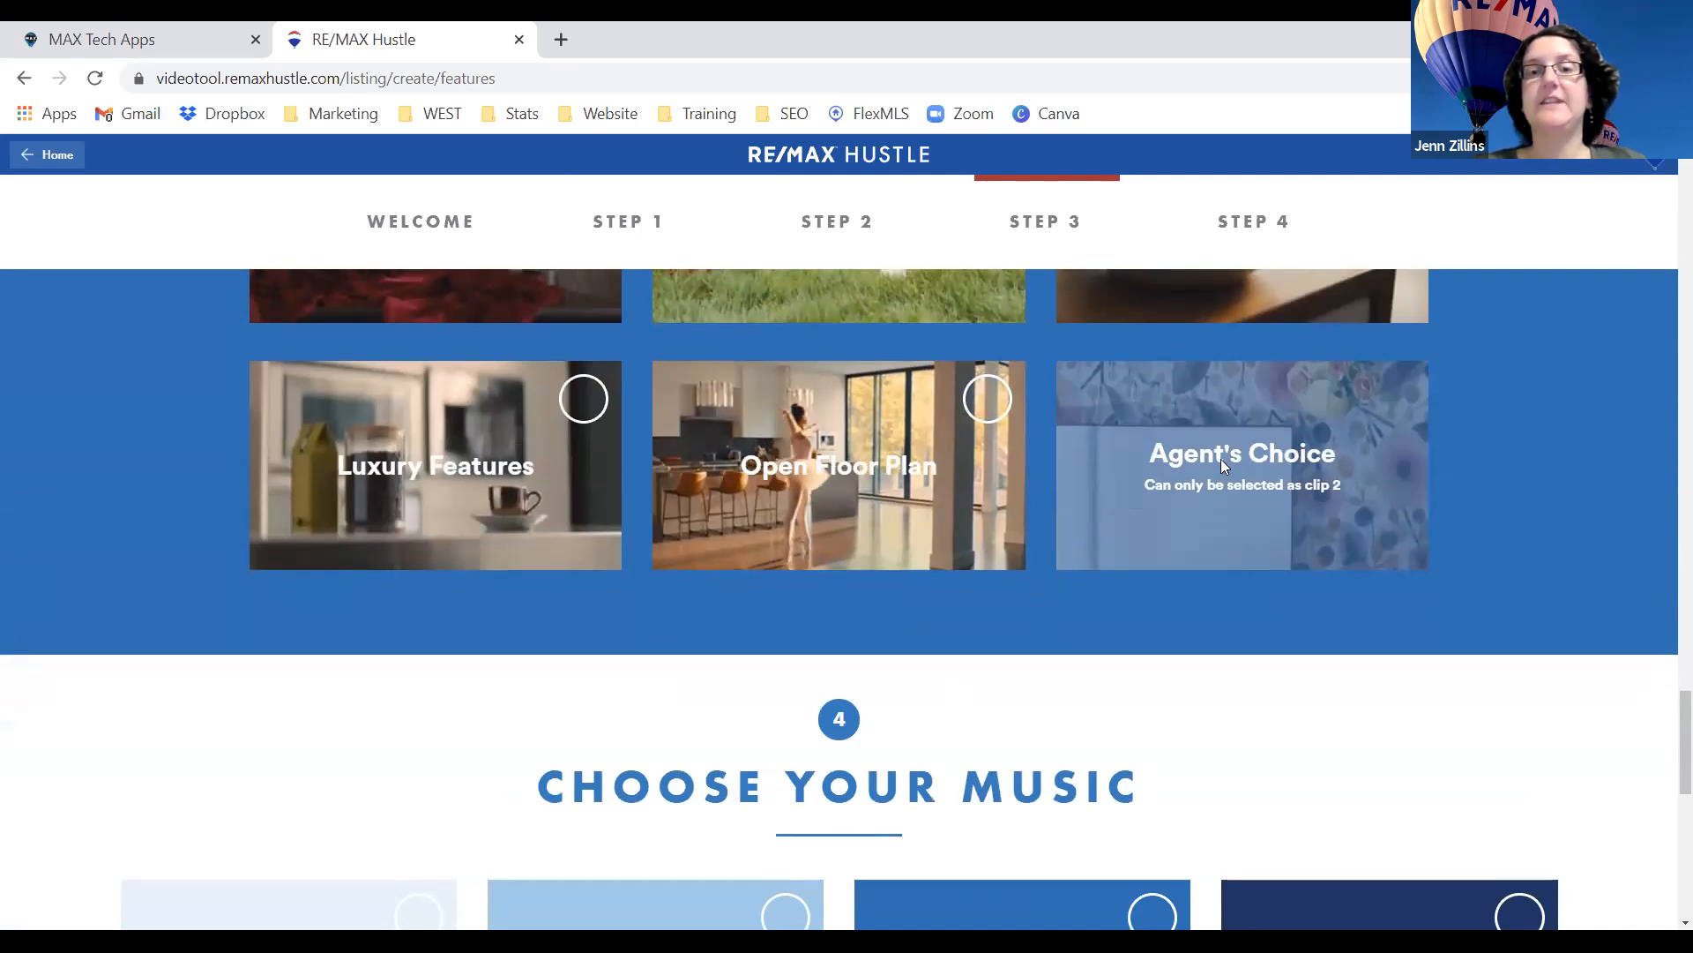
scroll(970, 485, "down", 4)
scroll(973, 500, "down", 1)
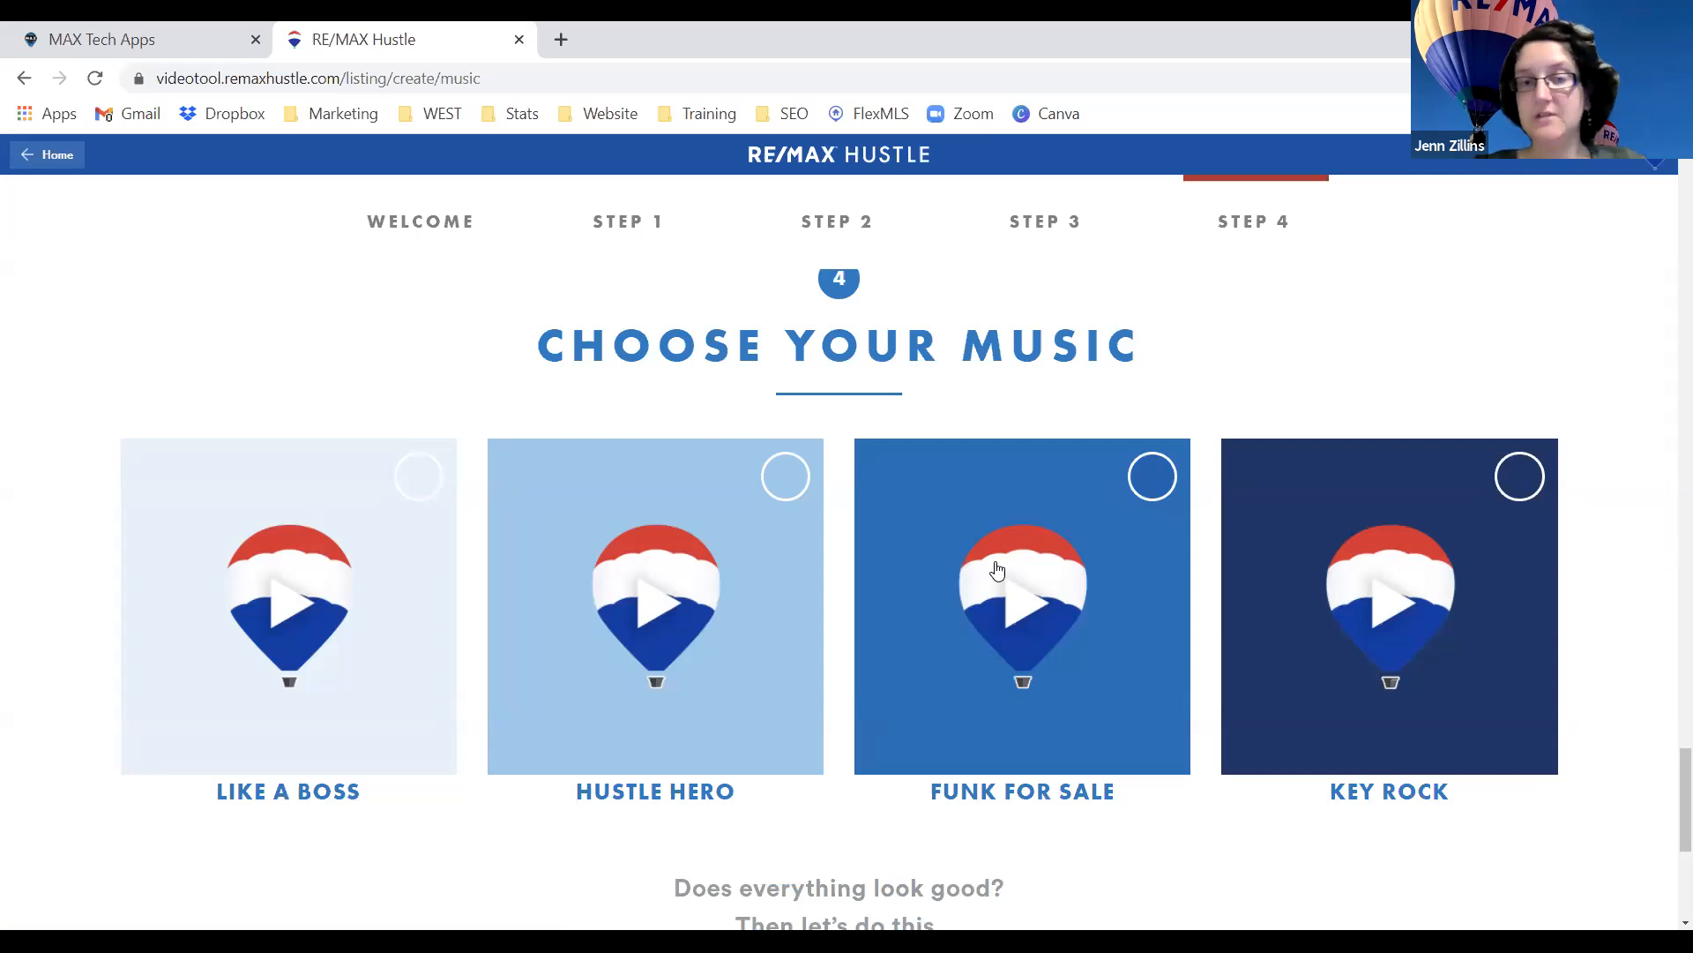
scroll(997, 571, "down", 4)
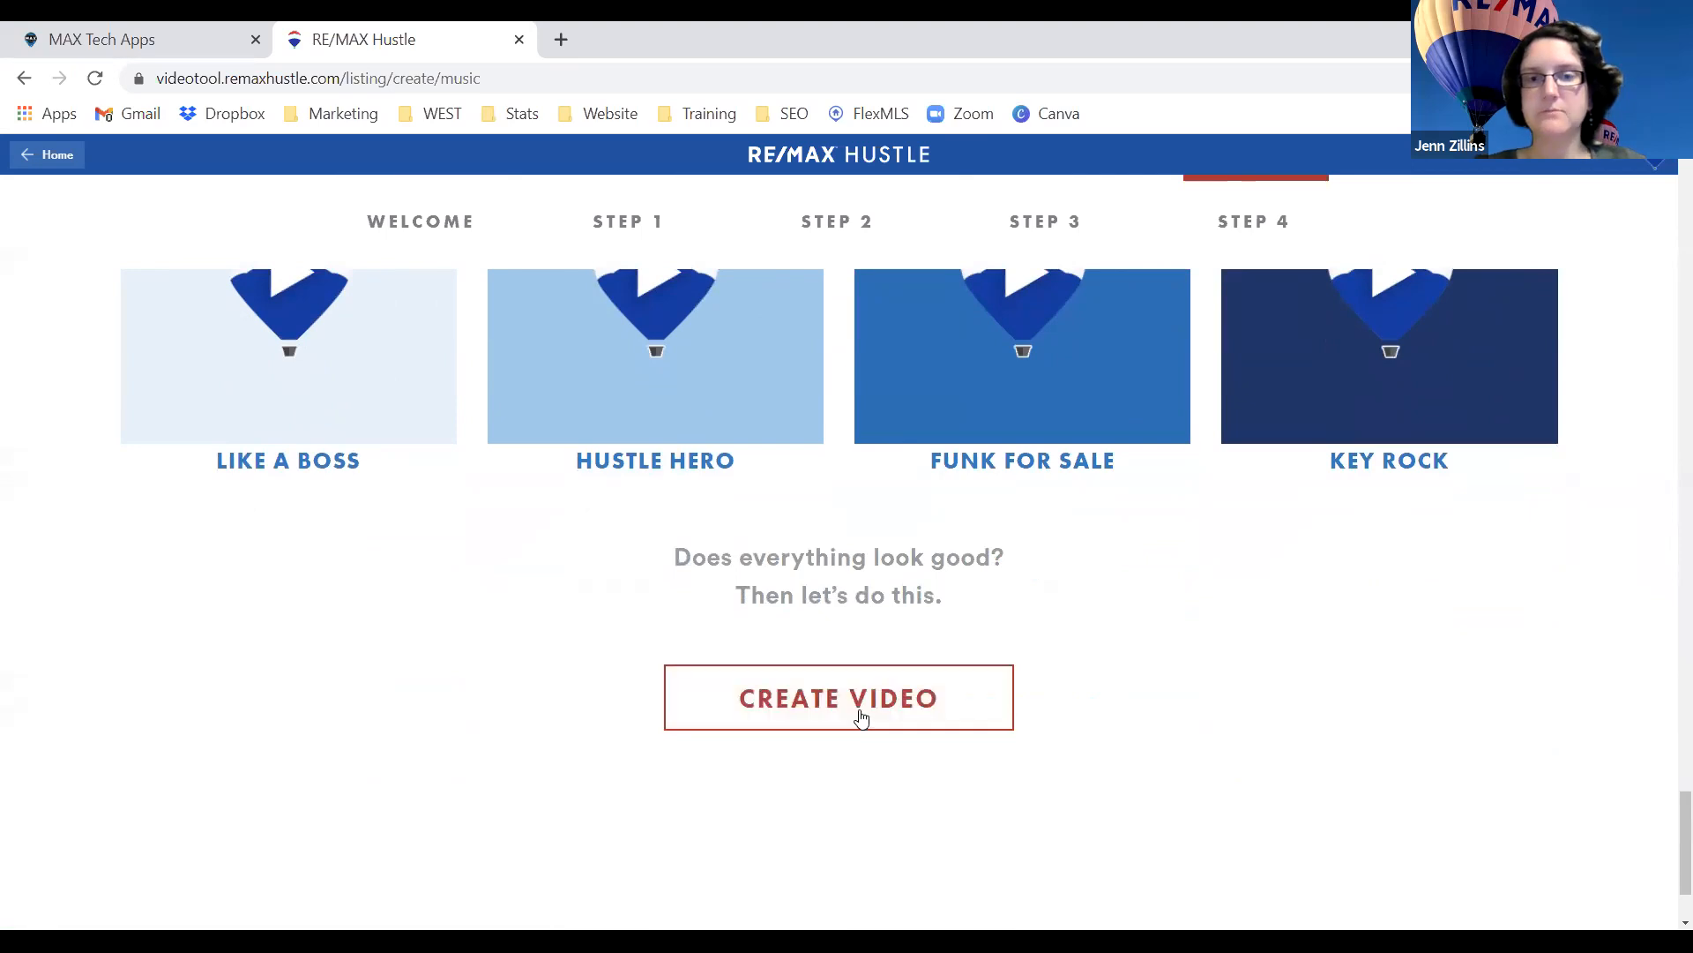
scroll(867, 721, "down", 2)
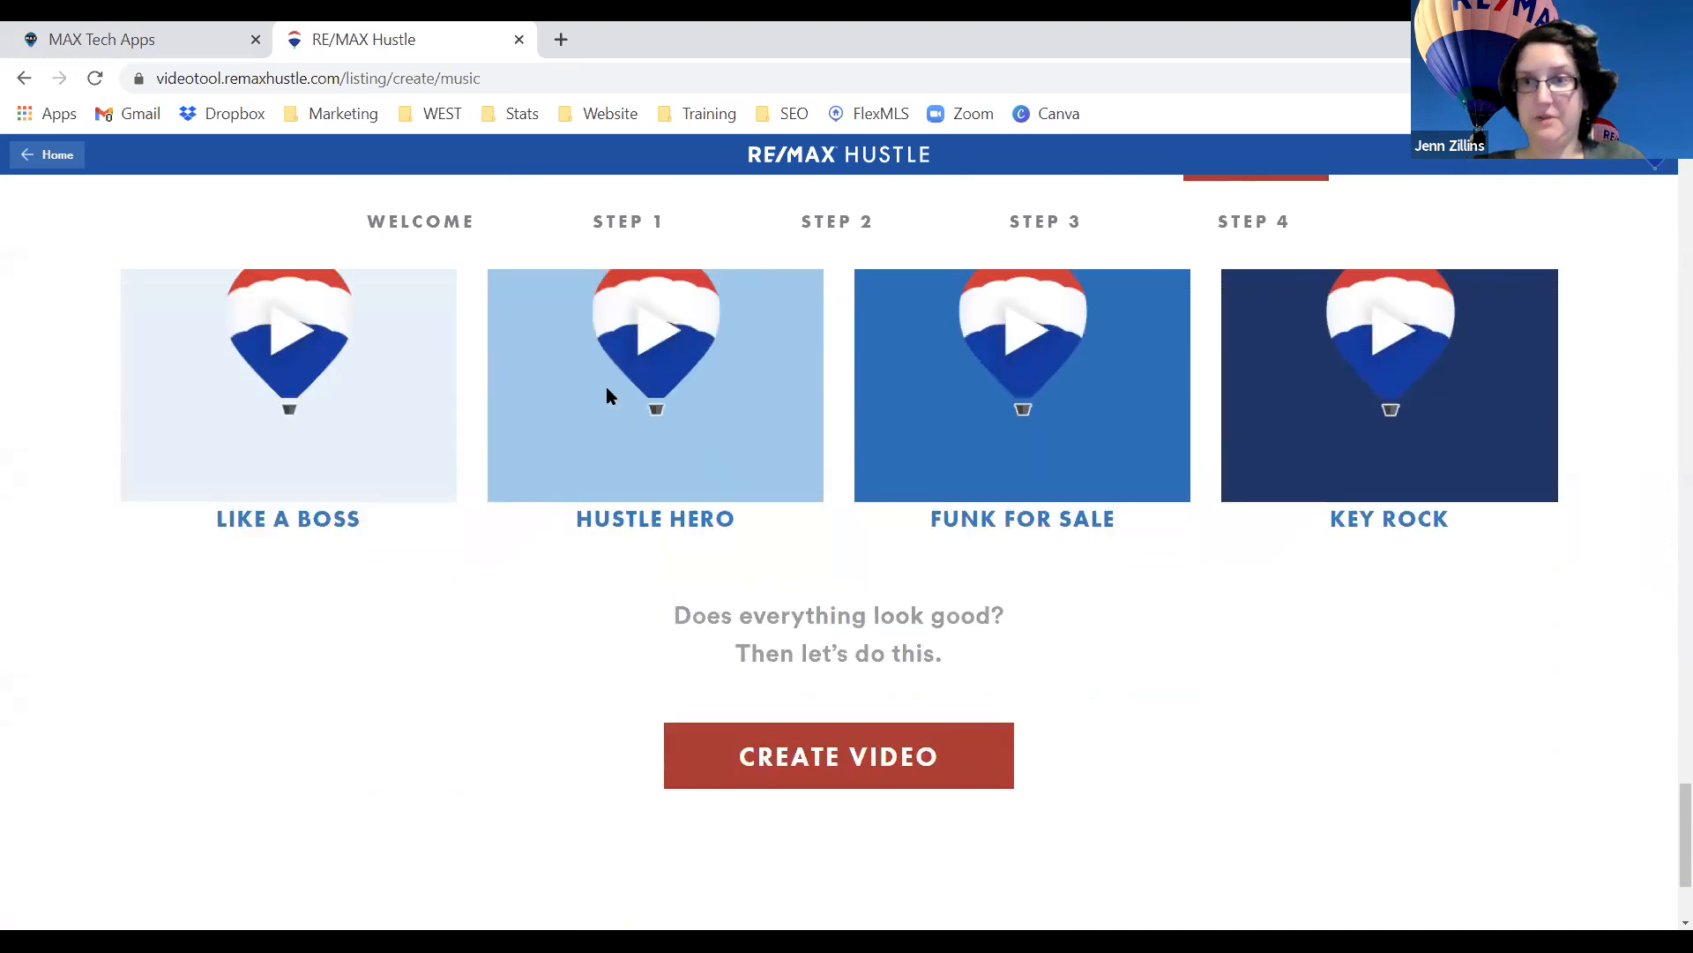
scroll(608, 397, "up", 10)
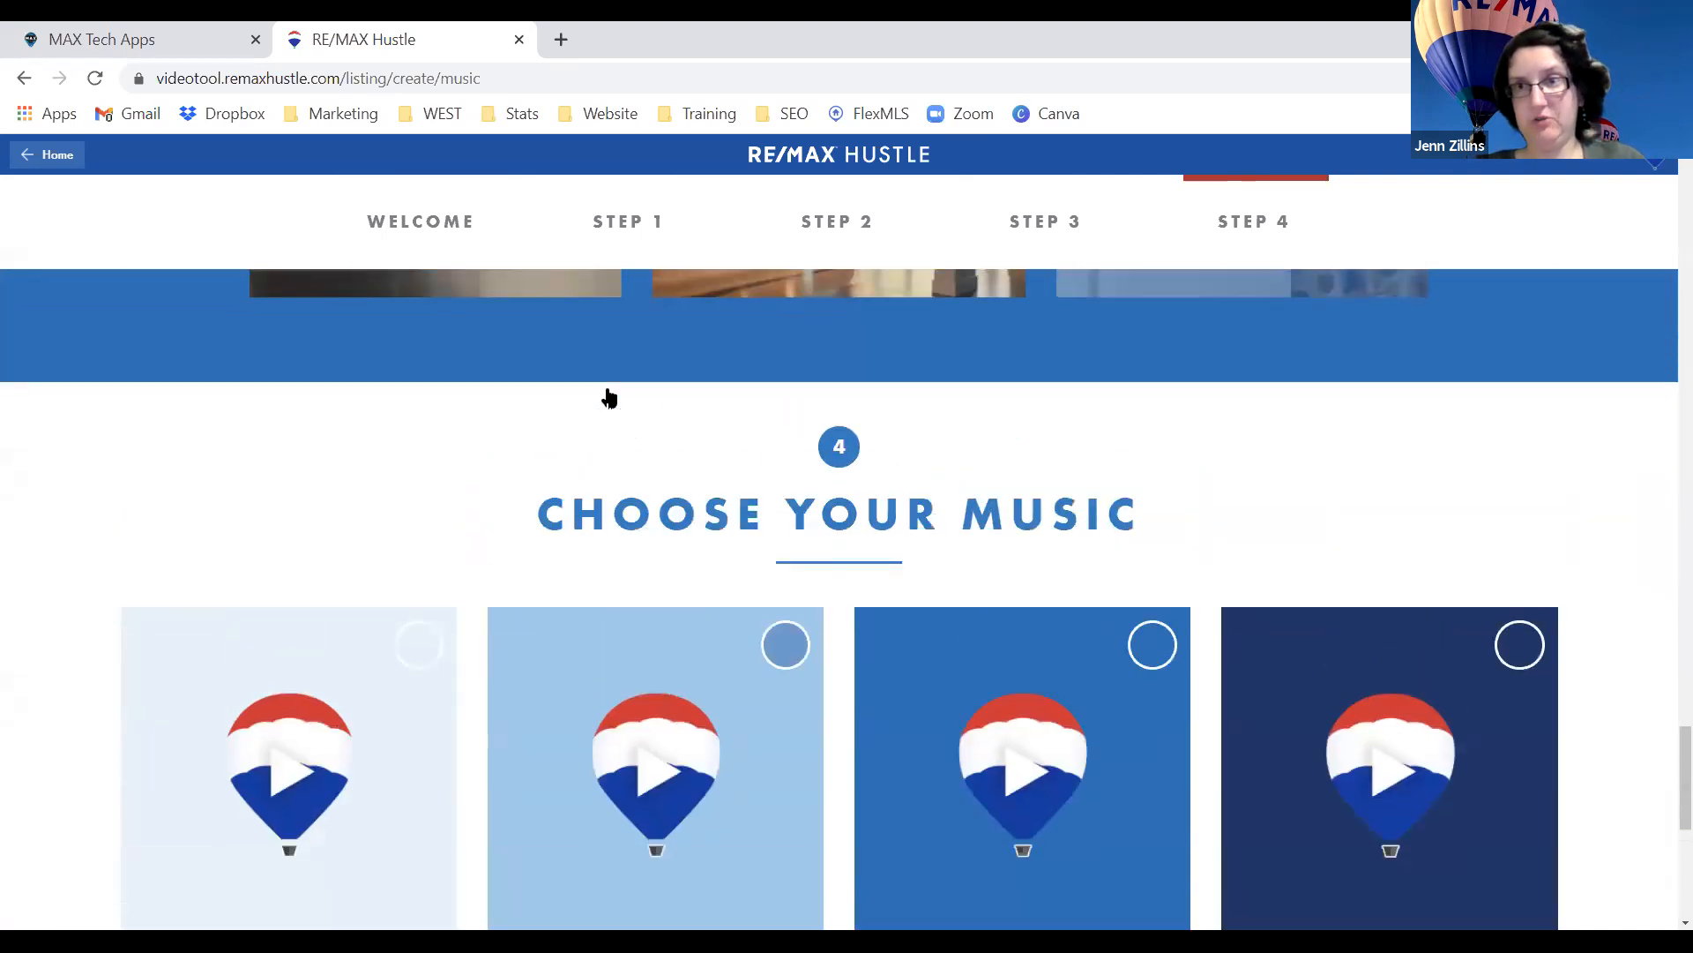
scroll(609, 397, "up", 10)
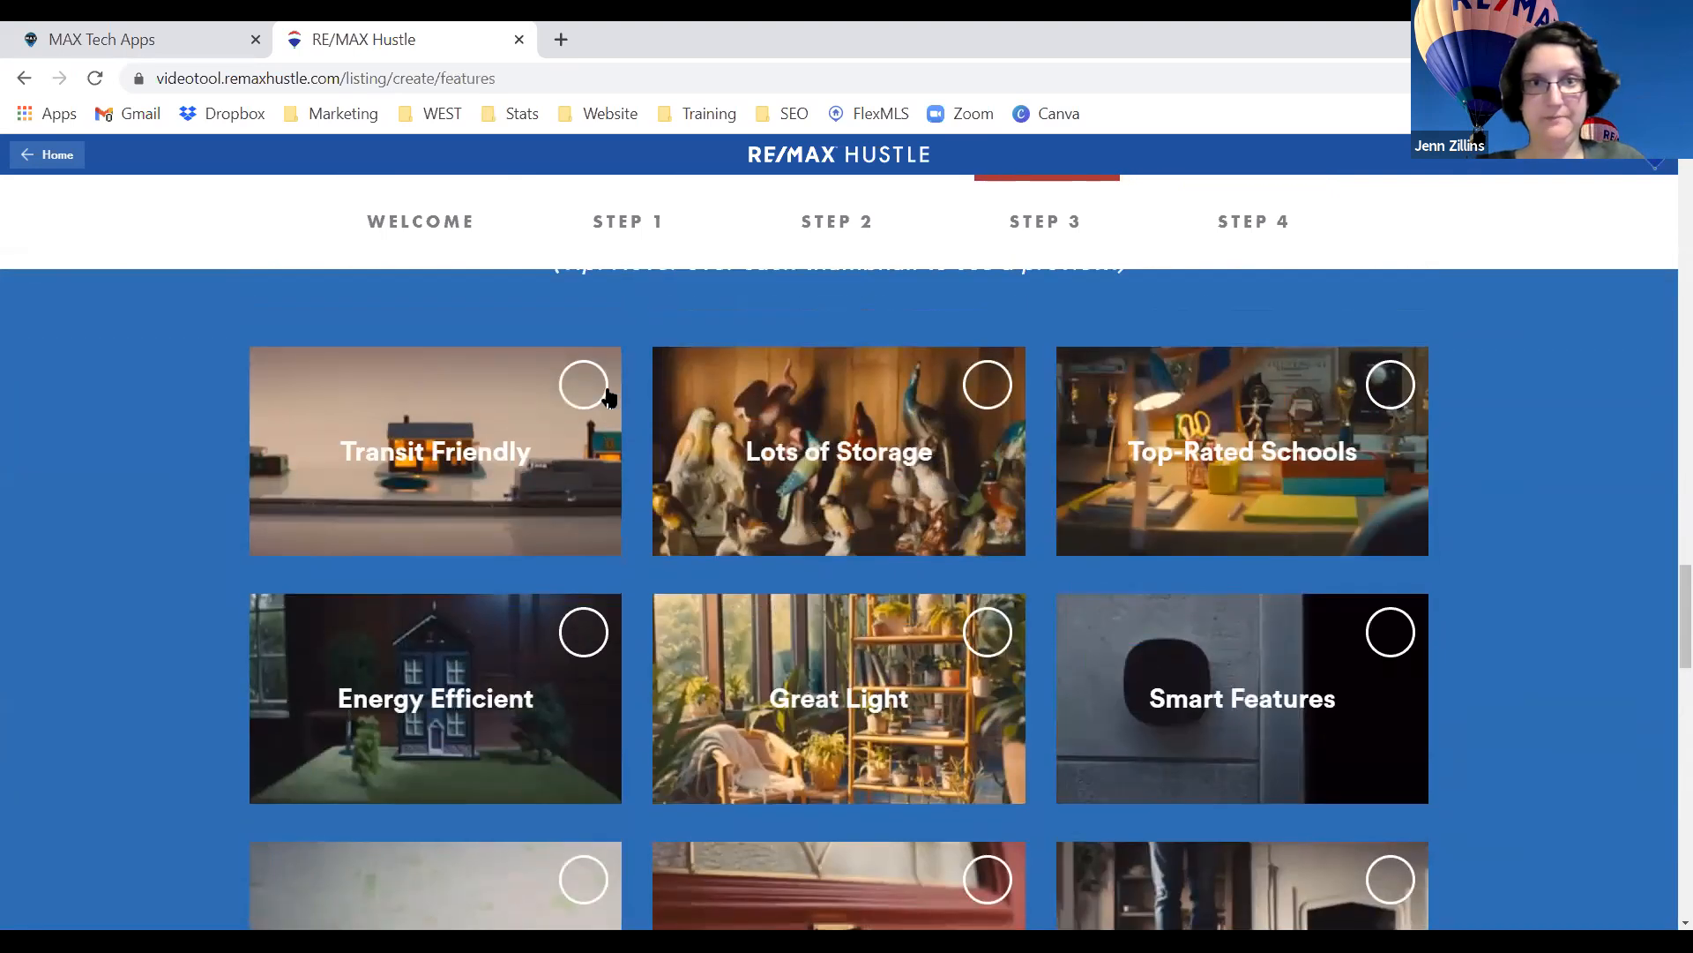
scroll(617, 406, "up", 10)
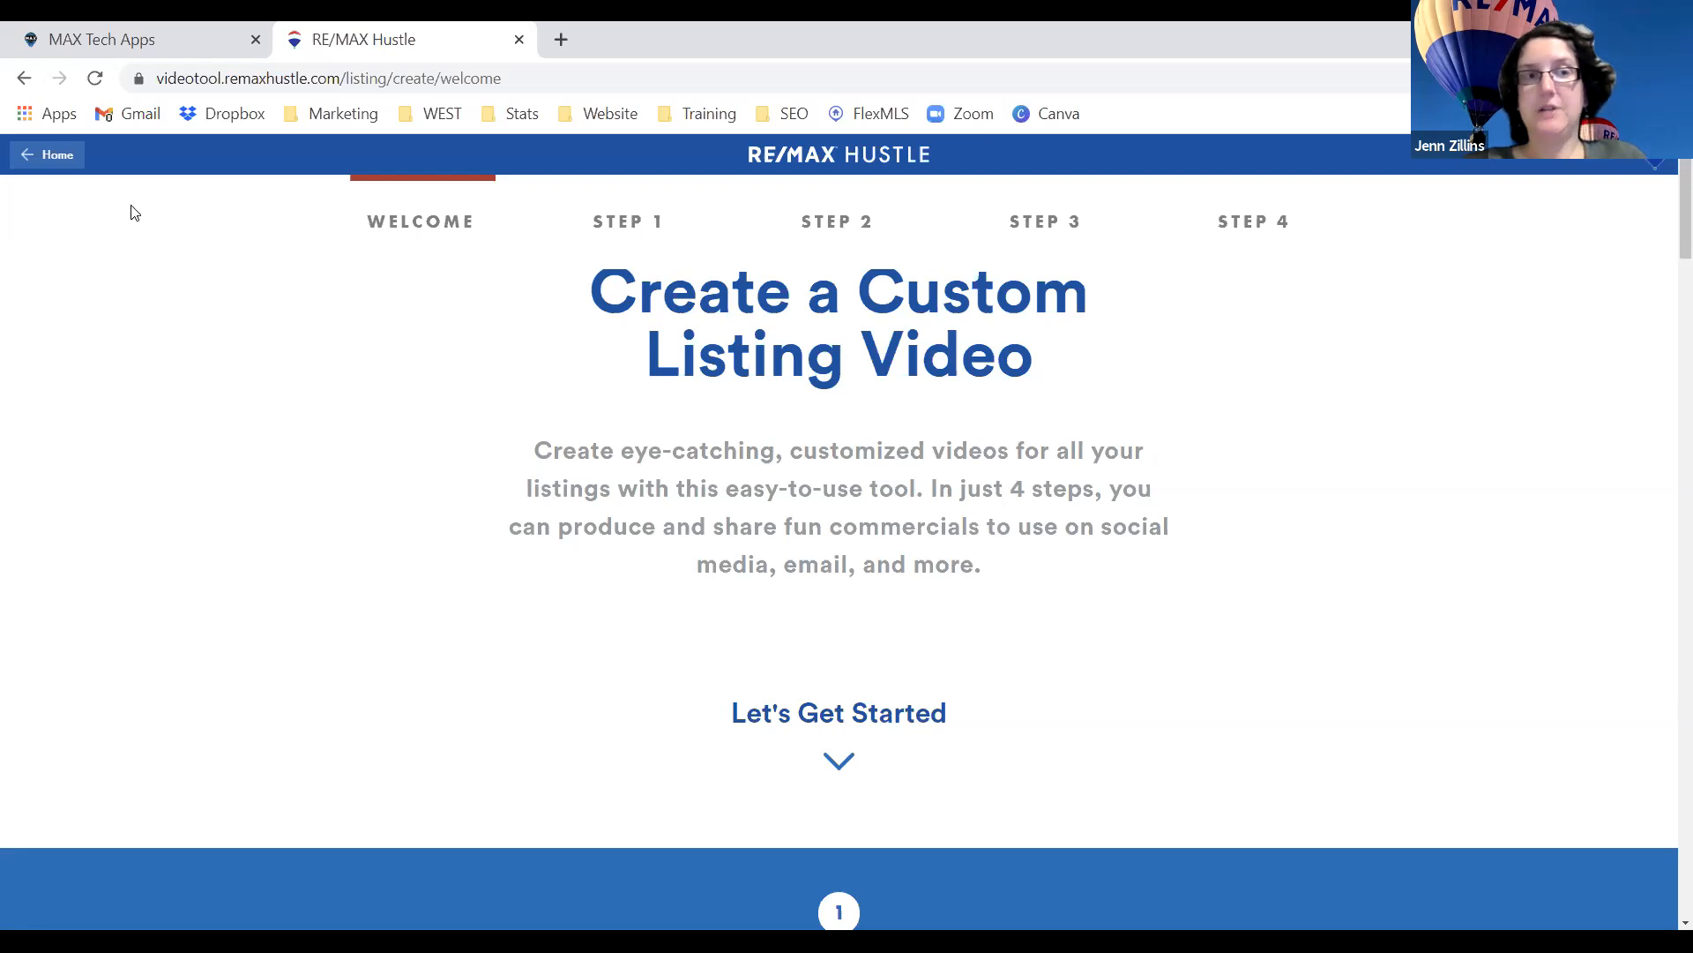
Return to the Hustle home page and browse the Send a Digital Welcome Mat gallery.
left_click(59, 165)
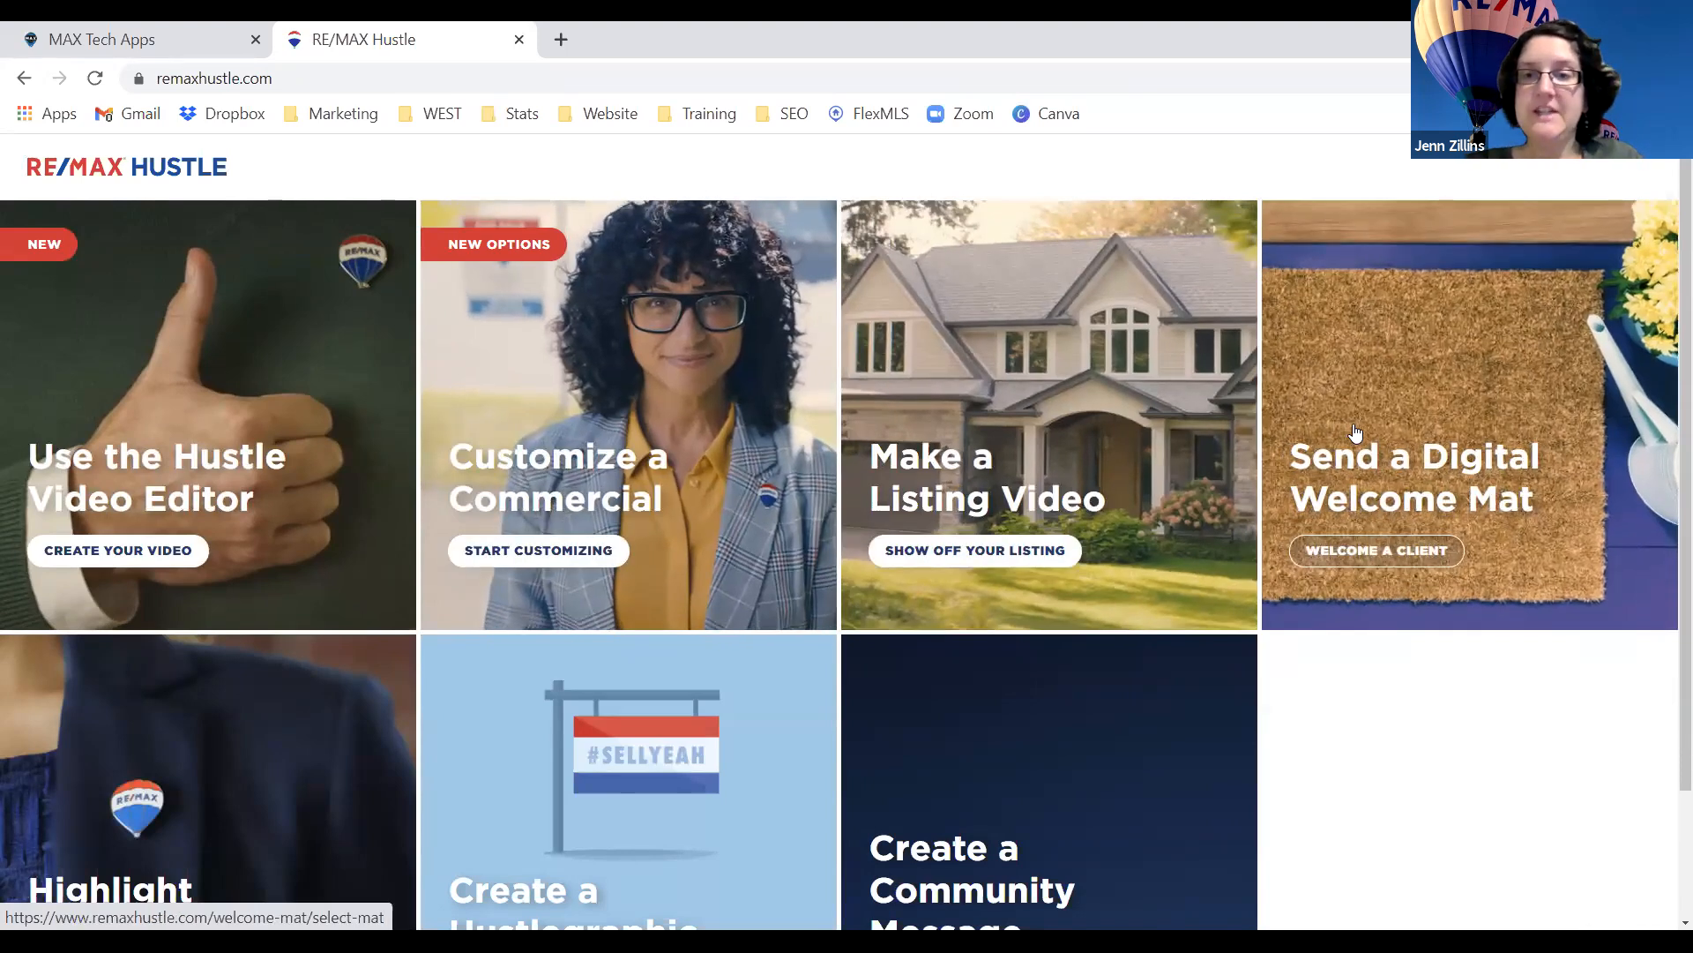
left_click(1356, 432)
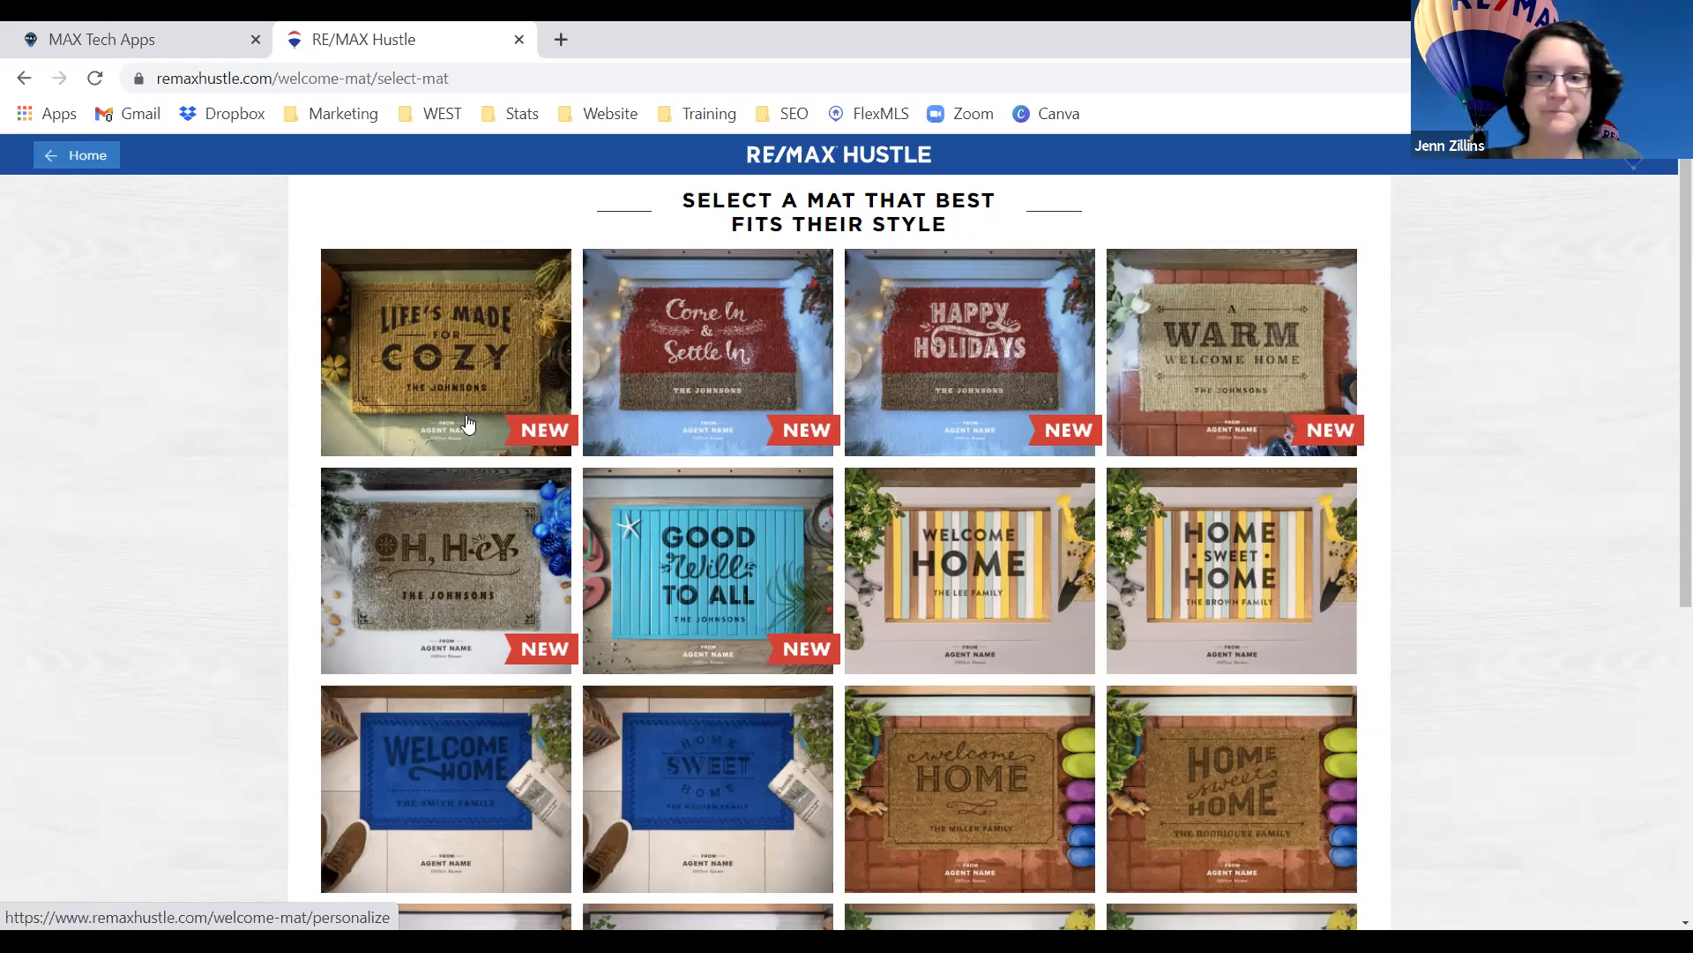
scroll(467, 424, "down", 4)
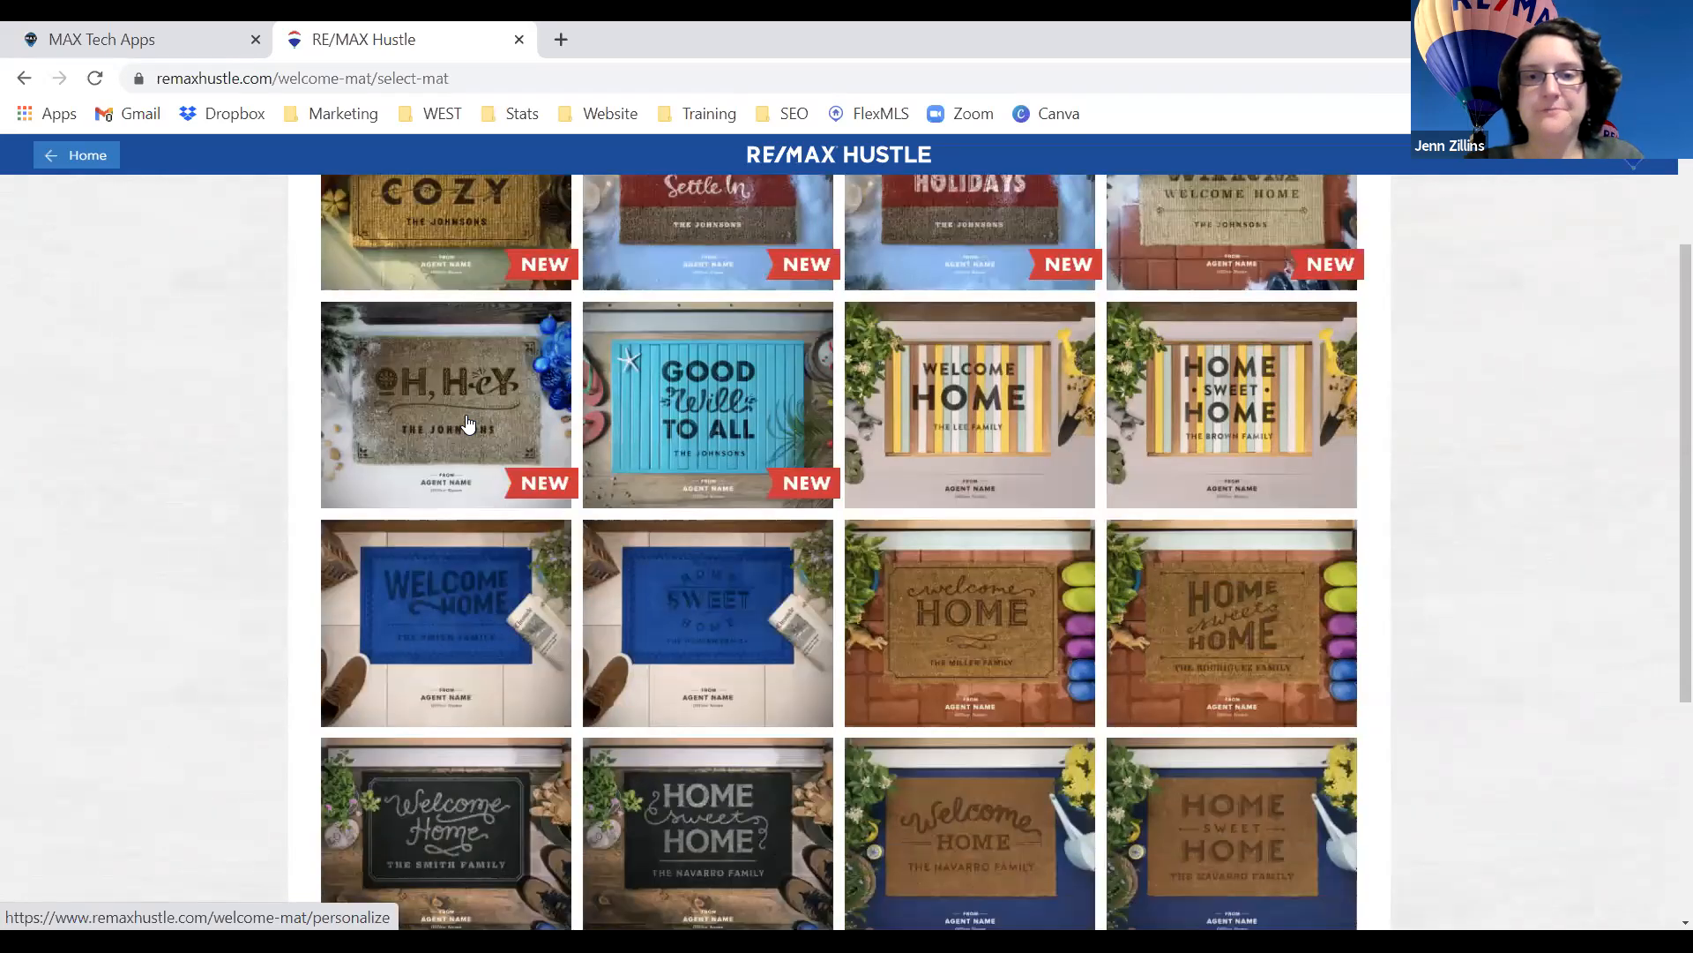
scroll(467, 424, "down", 3)
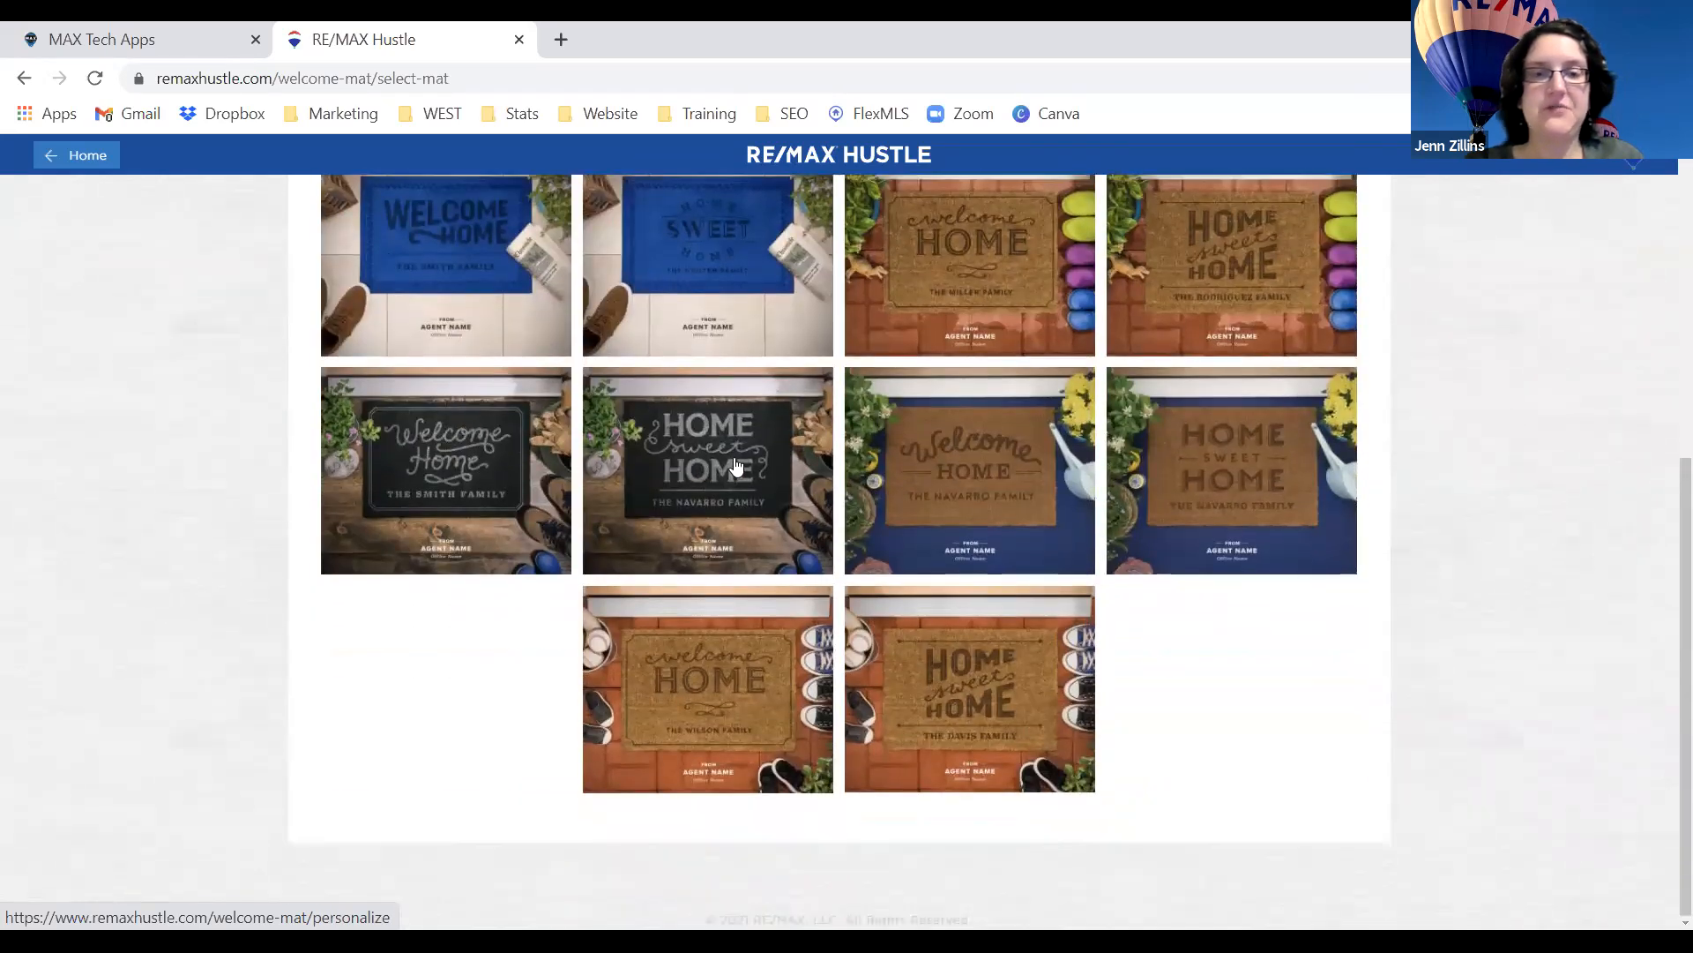
Choose the chalkboard Home Sweet Home mat and enter the homeowner's family name.
left_click(719, 458)
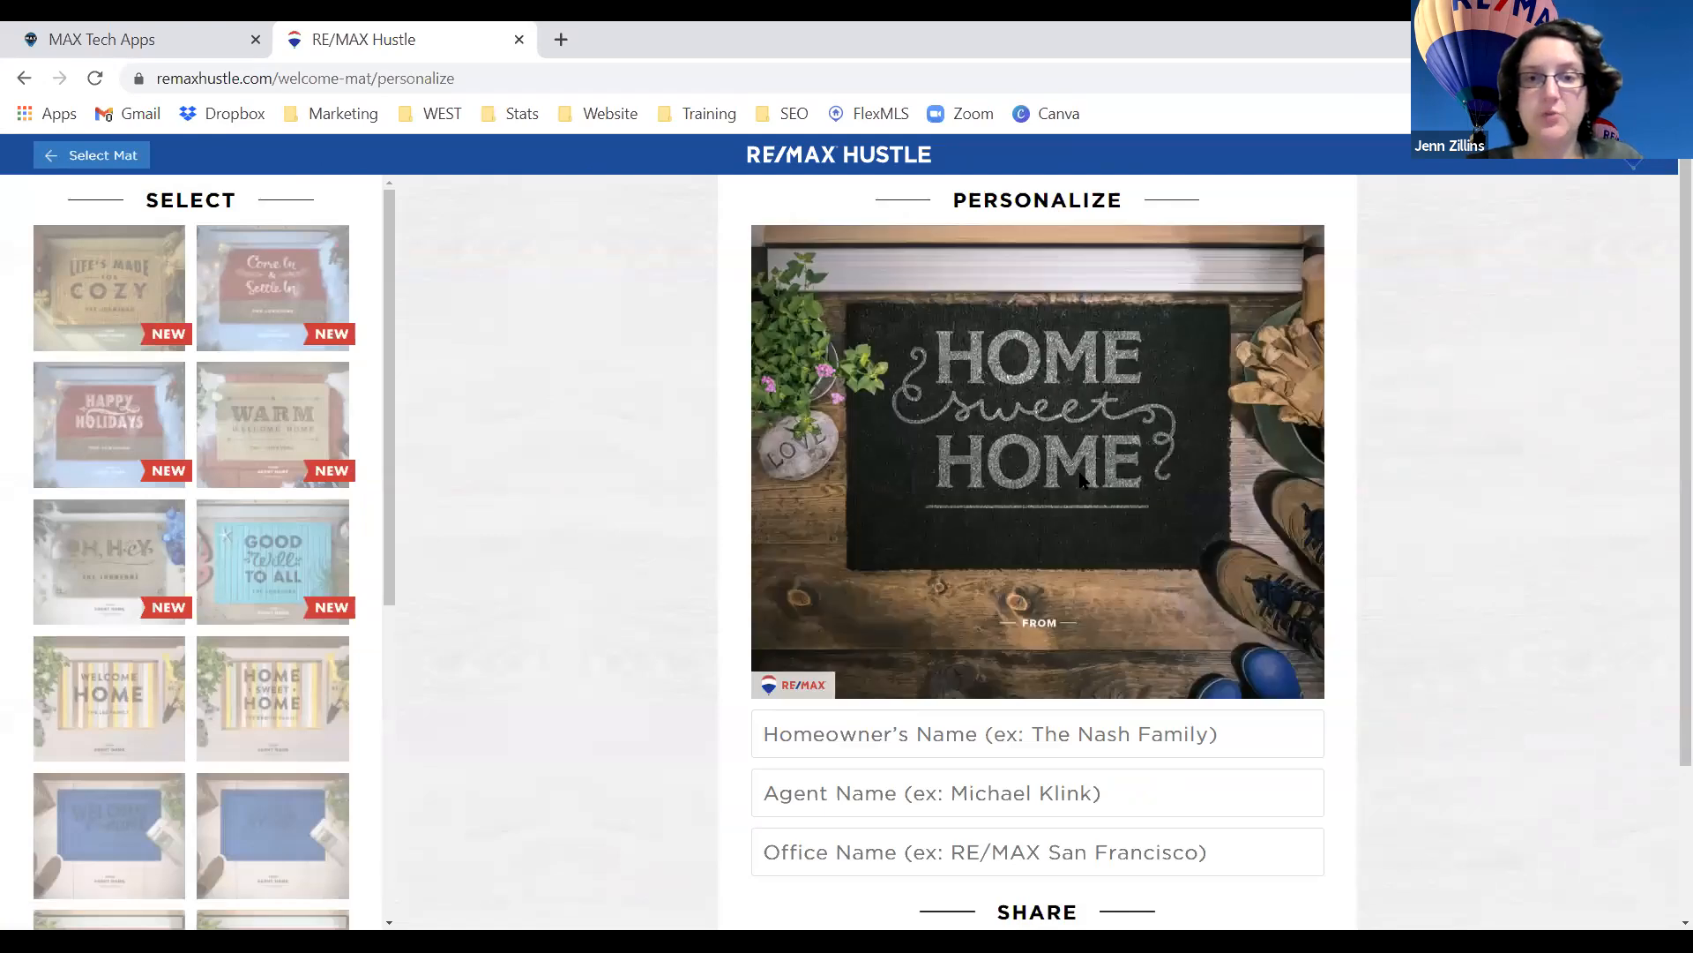
left_click(1027, 739)
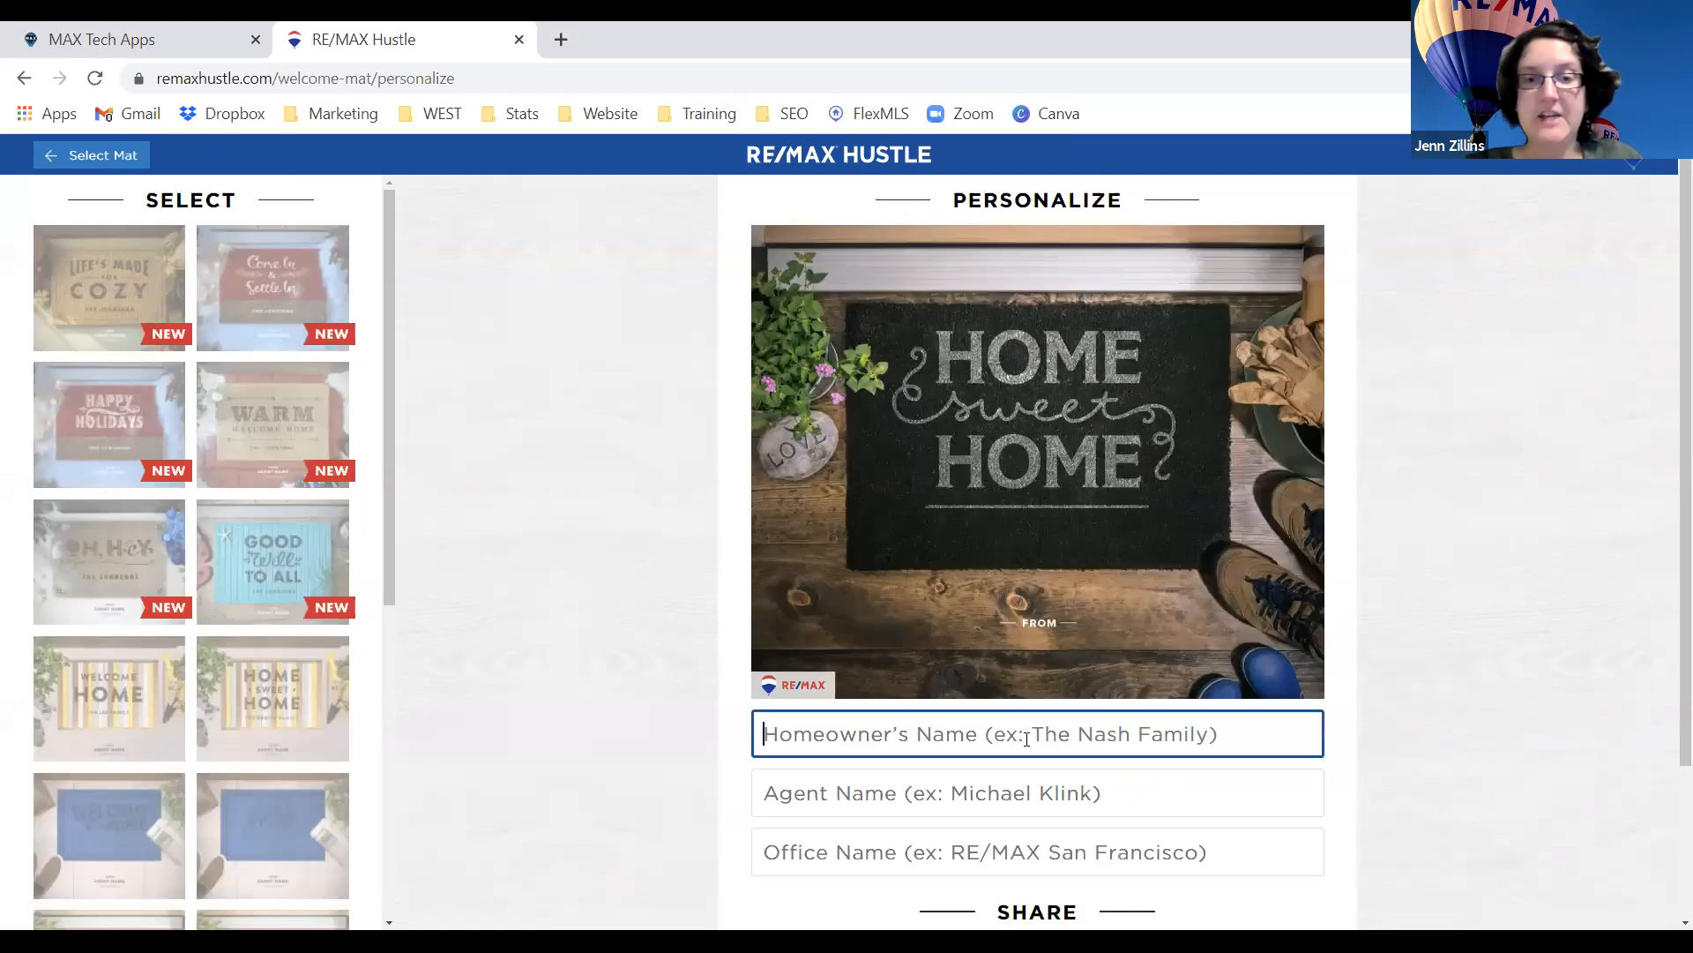
type("Zilli")
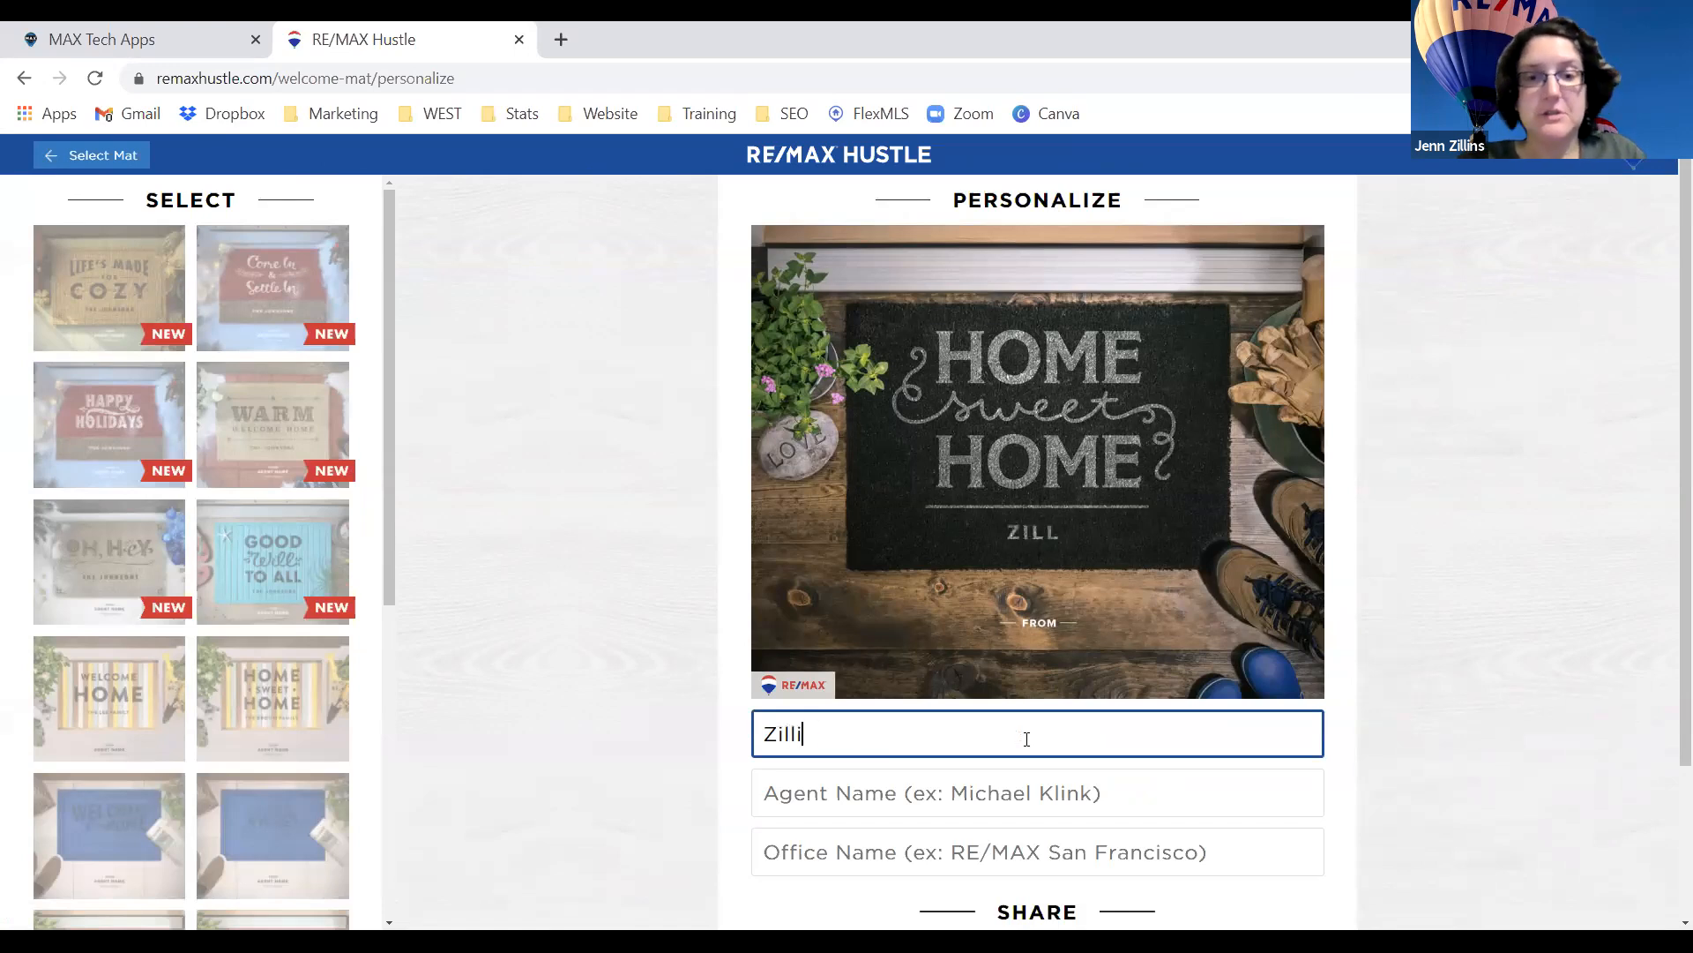
type("ns Family")
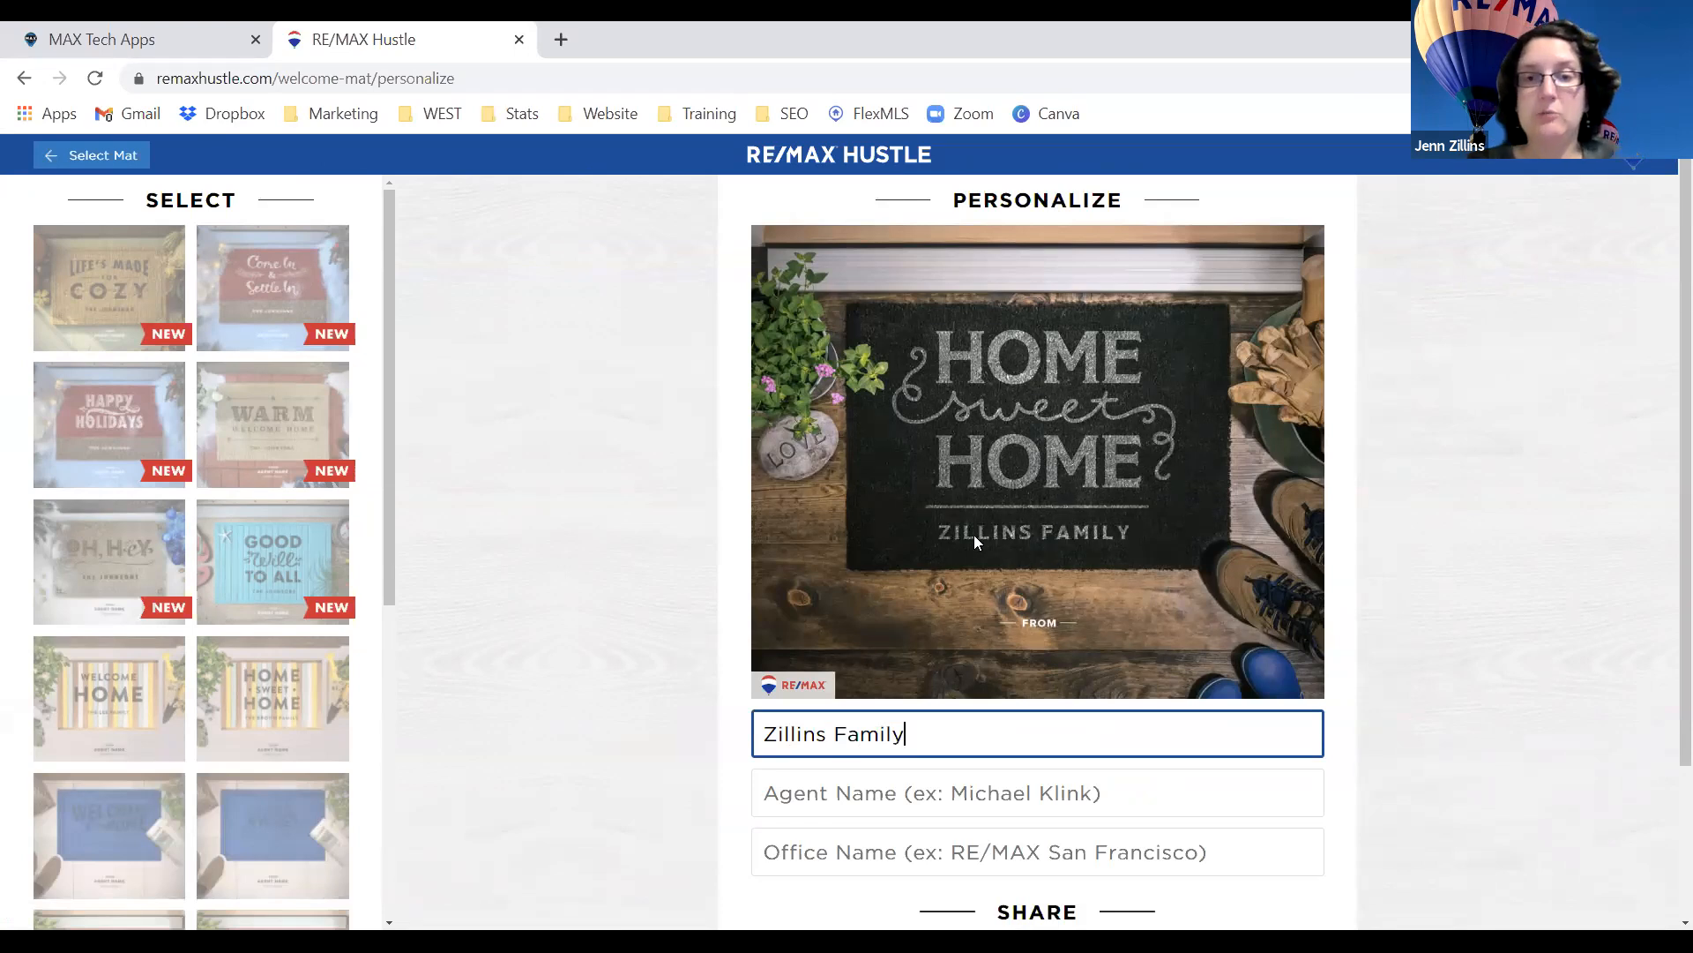
left_click(994, 792)
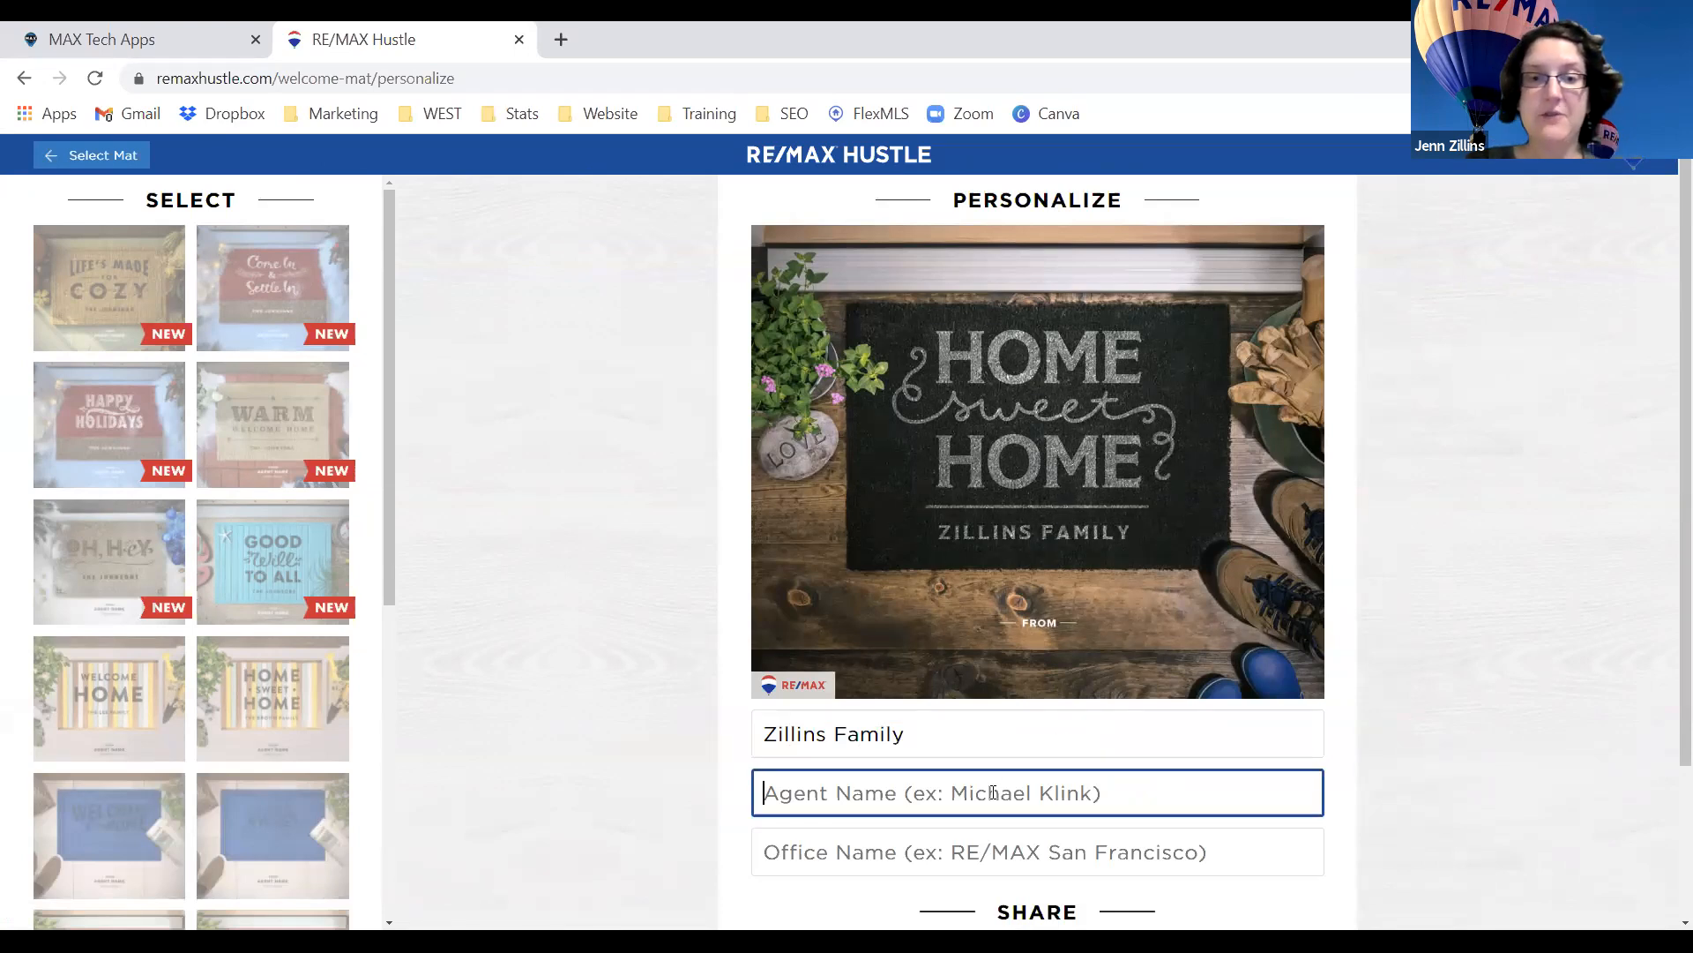
left_click(986, 852)
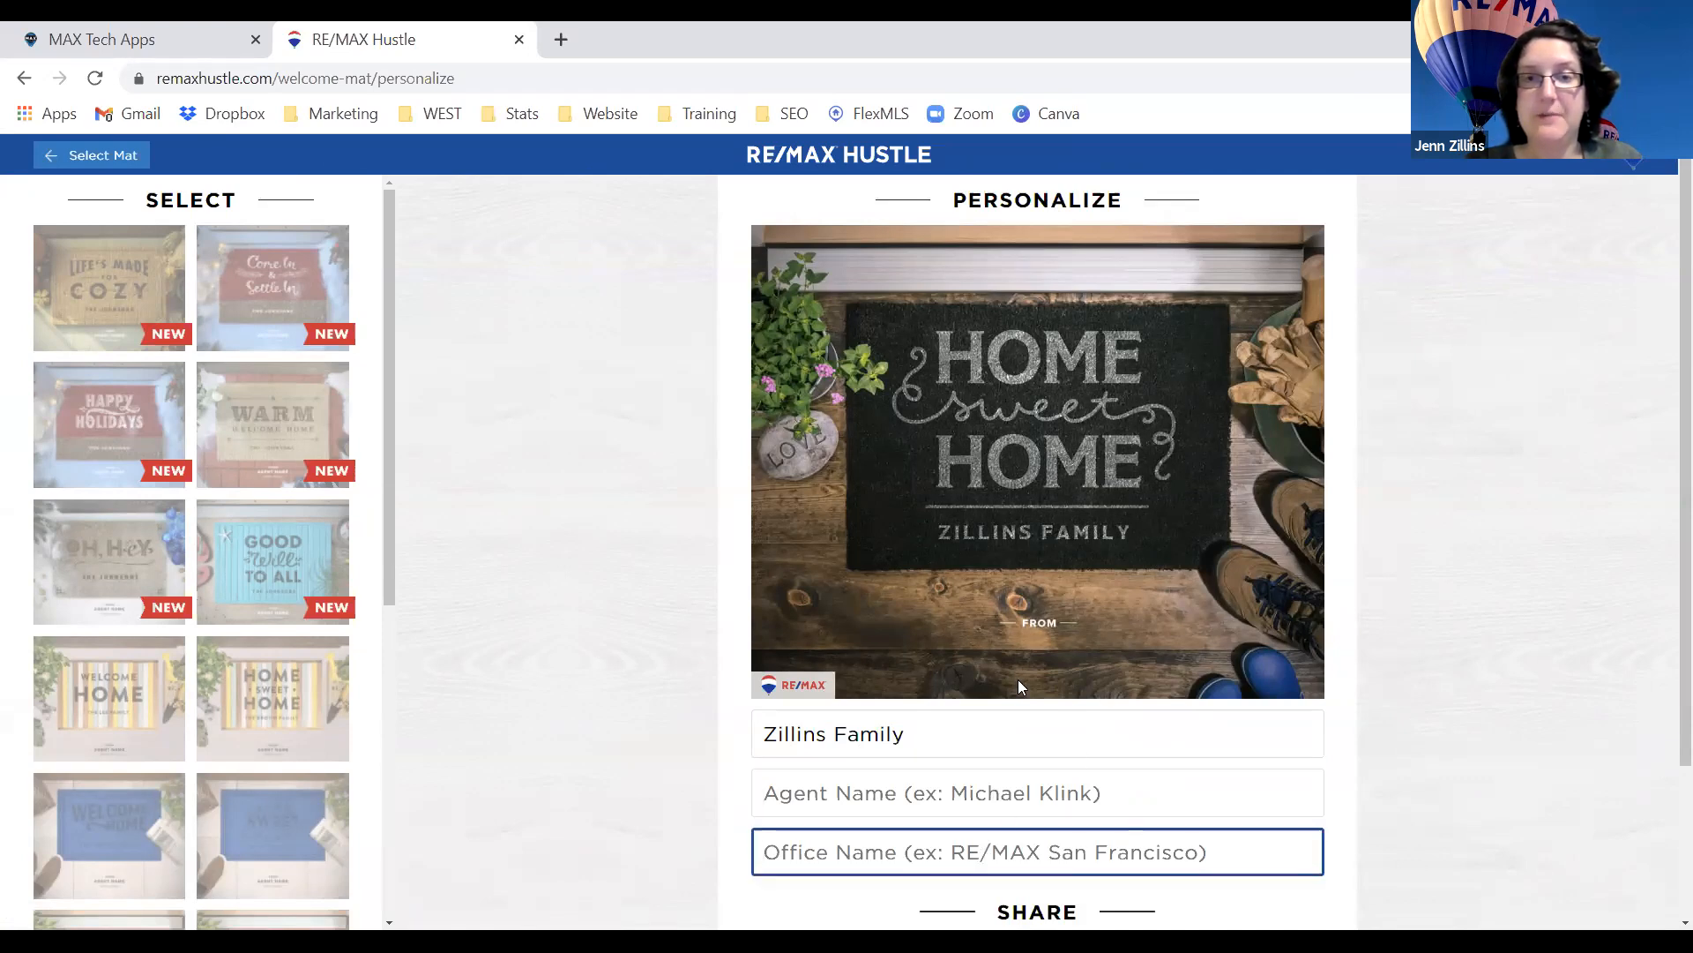
Scroll the personalize page and preview the striped Home Sweet Home mat design.
scroll(1018, 686, "down", 2)
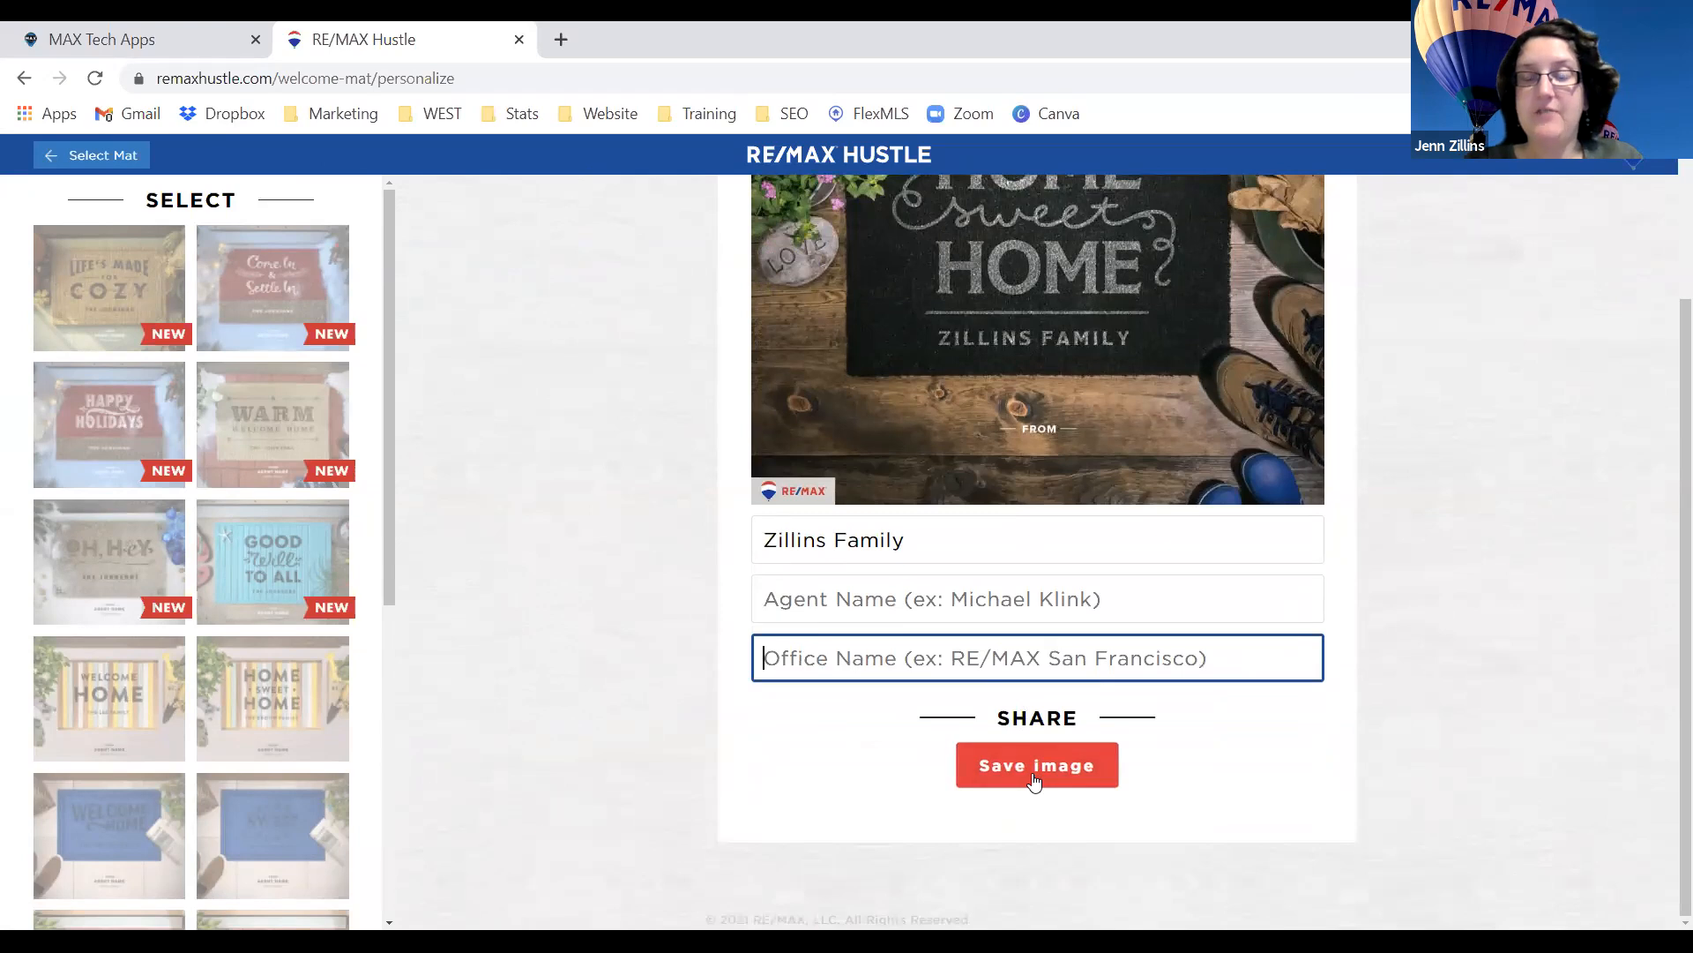
scroll(1032, 771, "up", 1)
scroll(1032, 769, "up", 1)
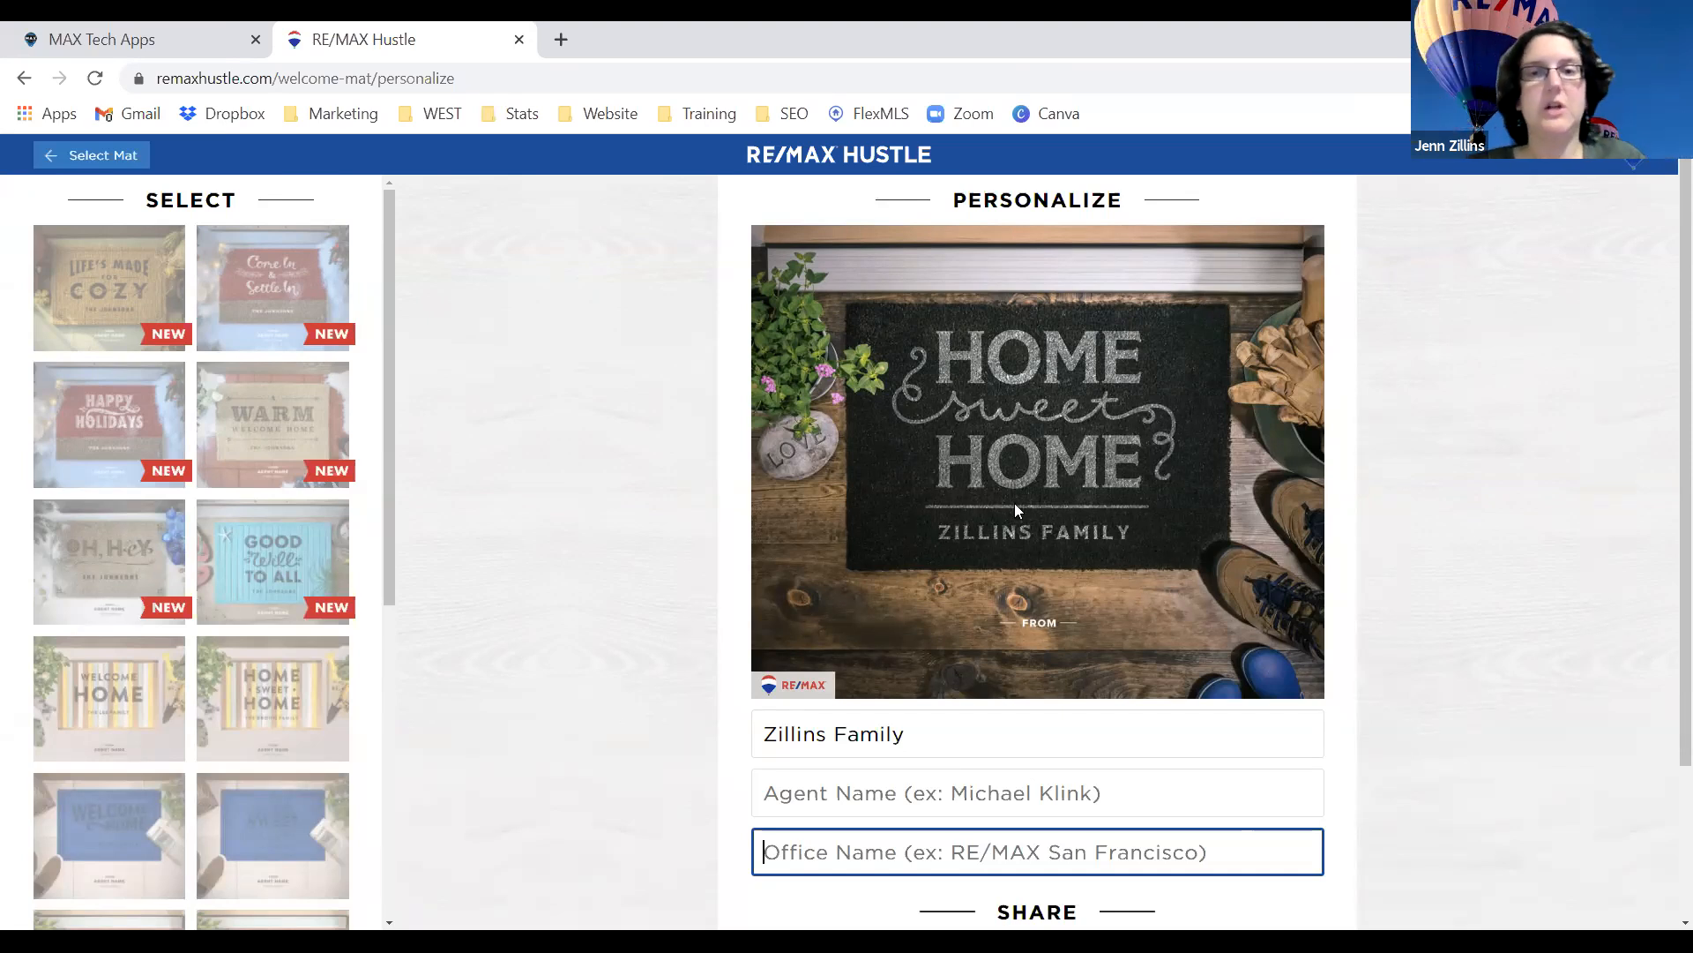
left_click(240, 706)
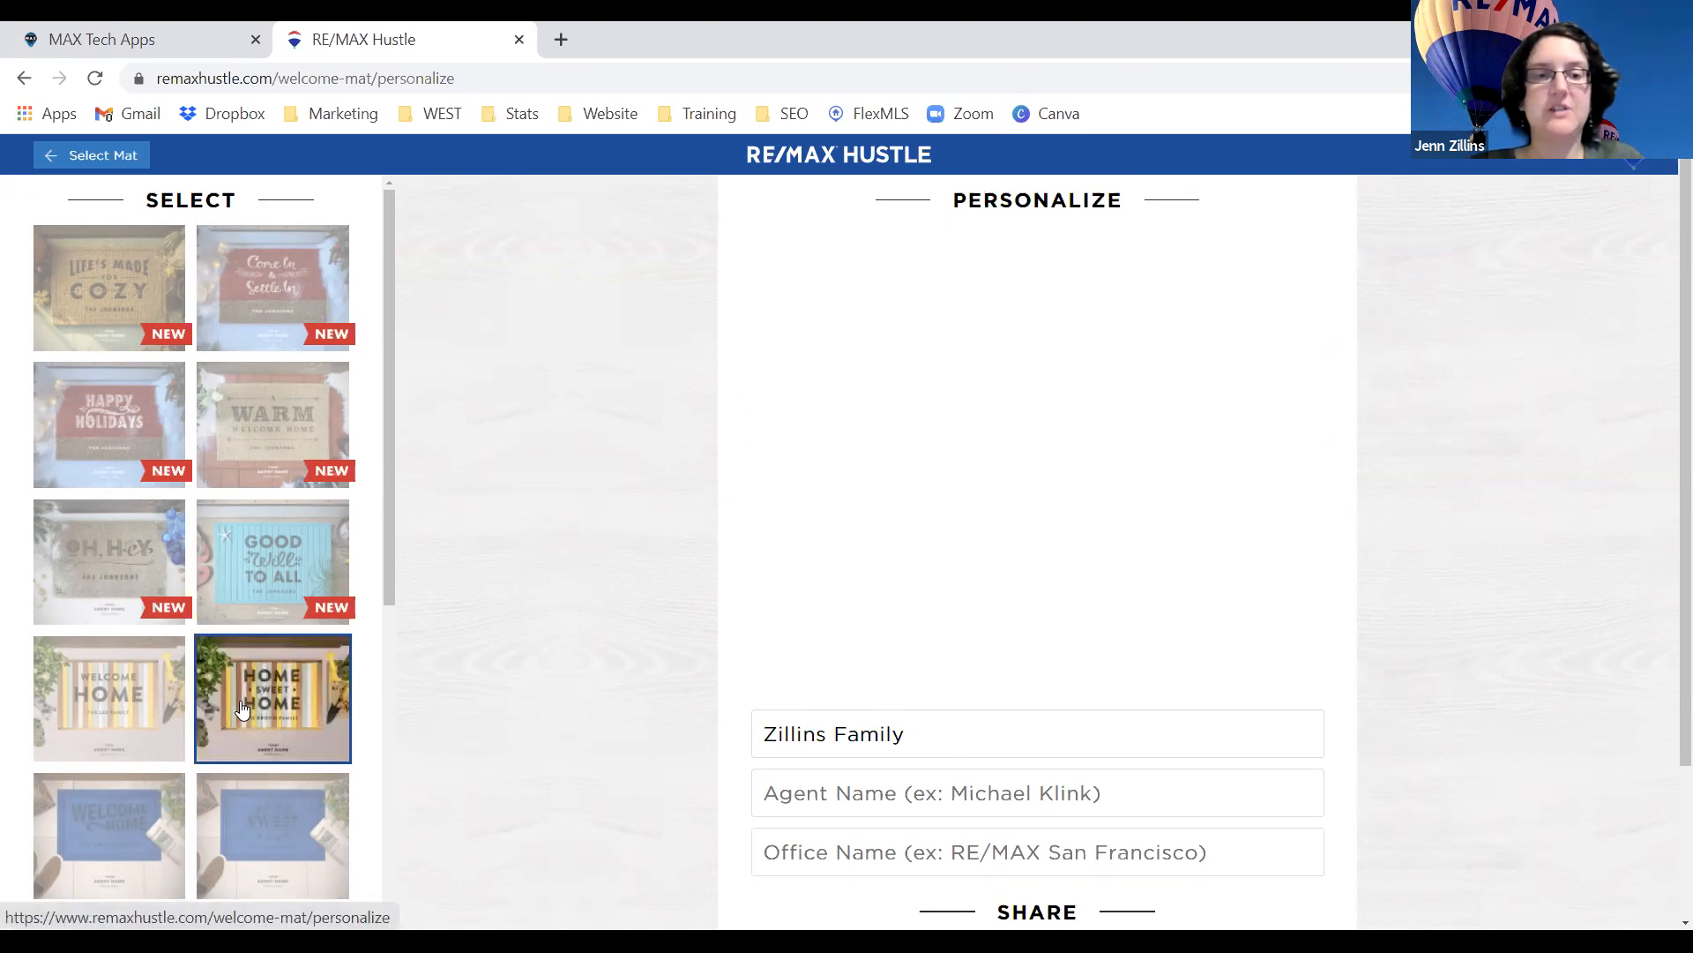
Preview the striped, Good Will to All, brick and blue Welcome/Home Sweet Home mats.
left_click(107, 708)
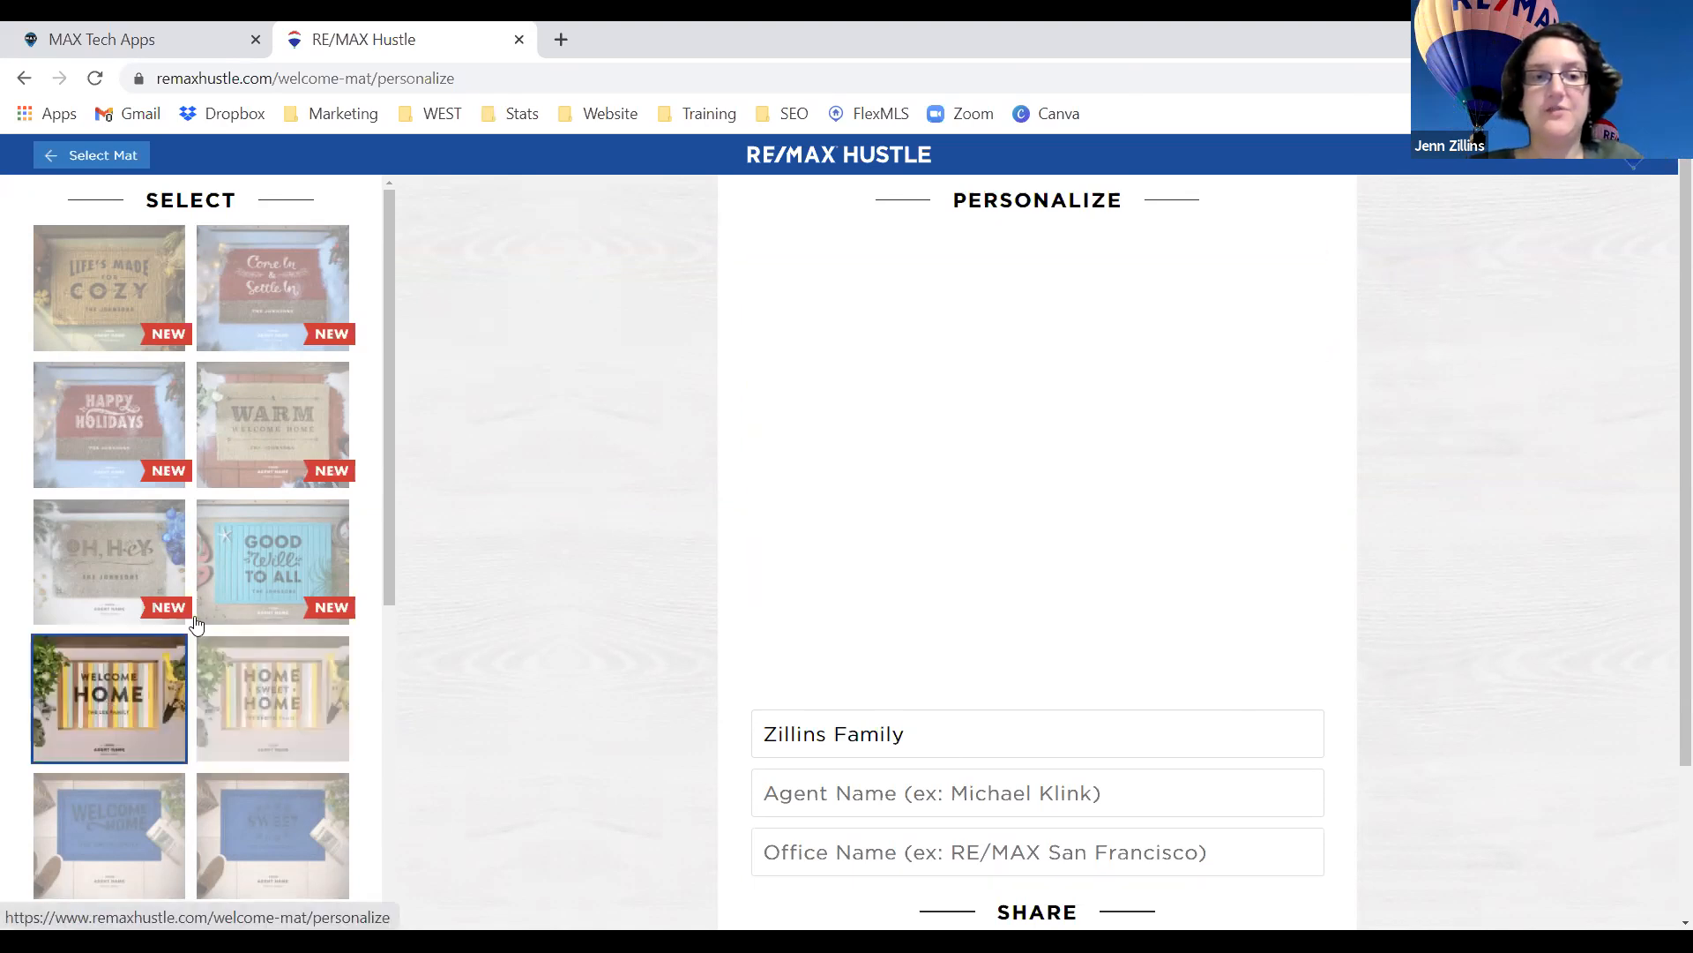
left_click(246, 593)
scroll(247, 600, "down", 3)
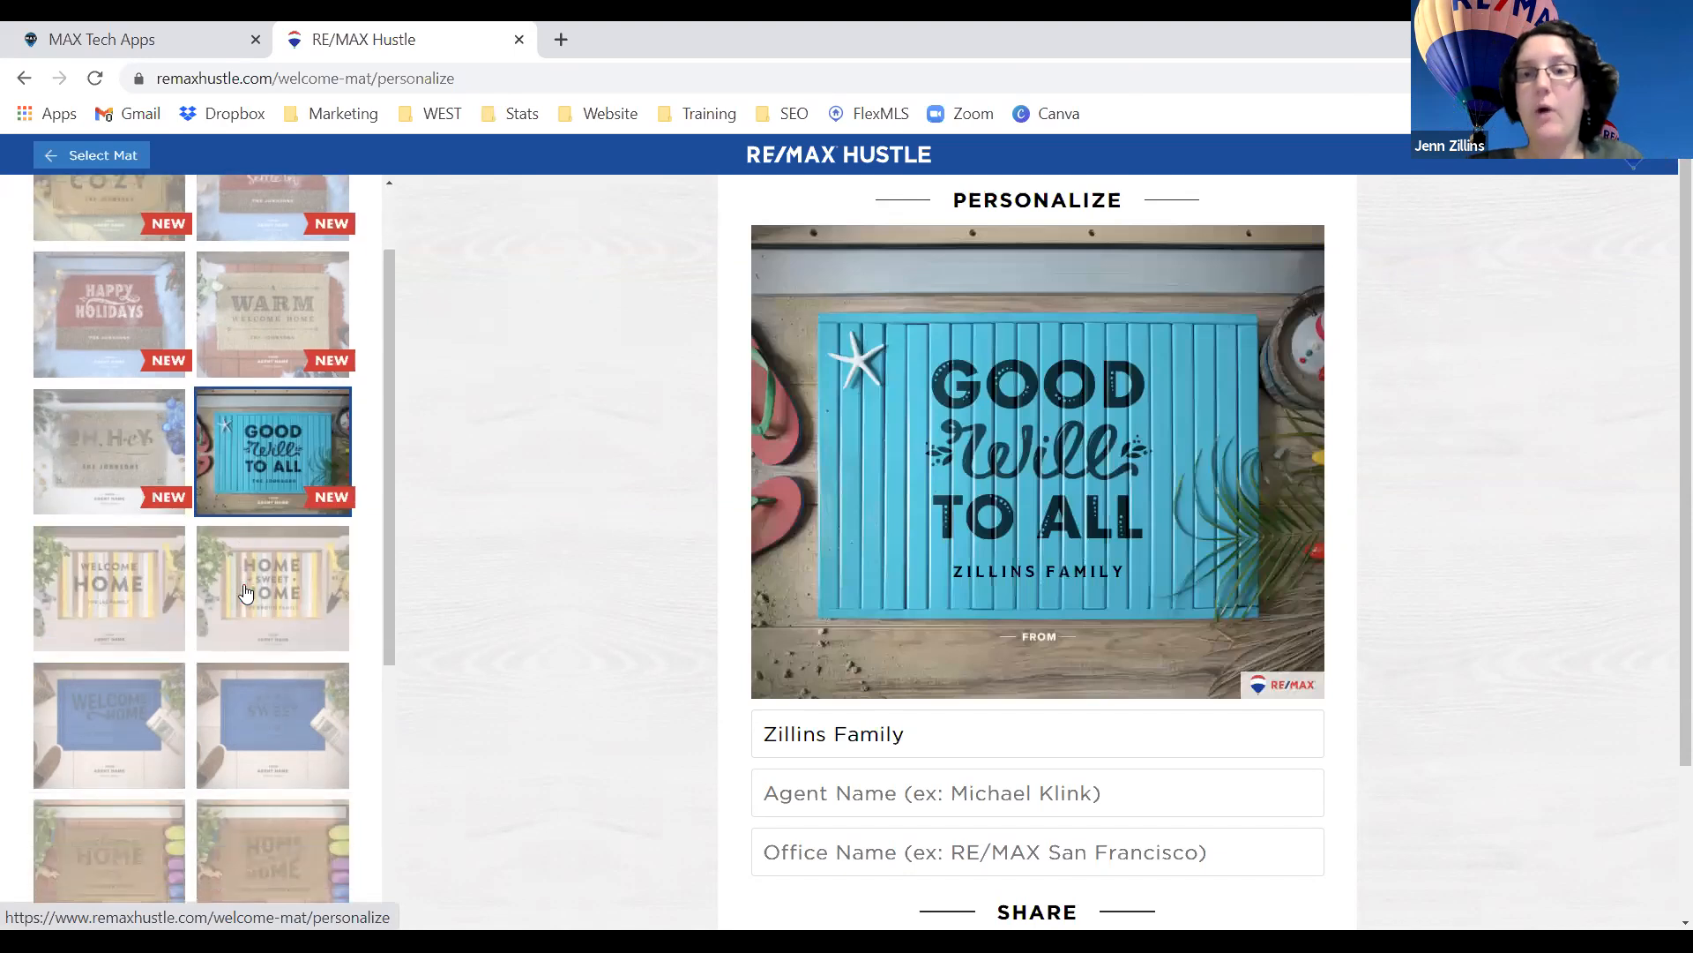
left_click(286, 726)
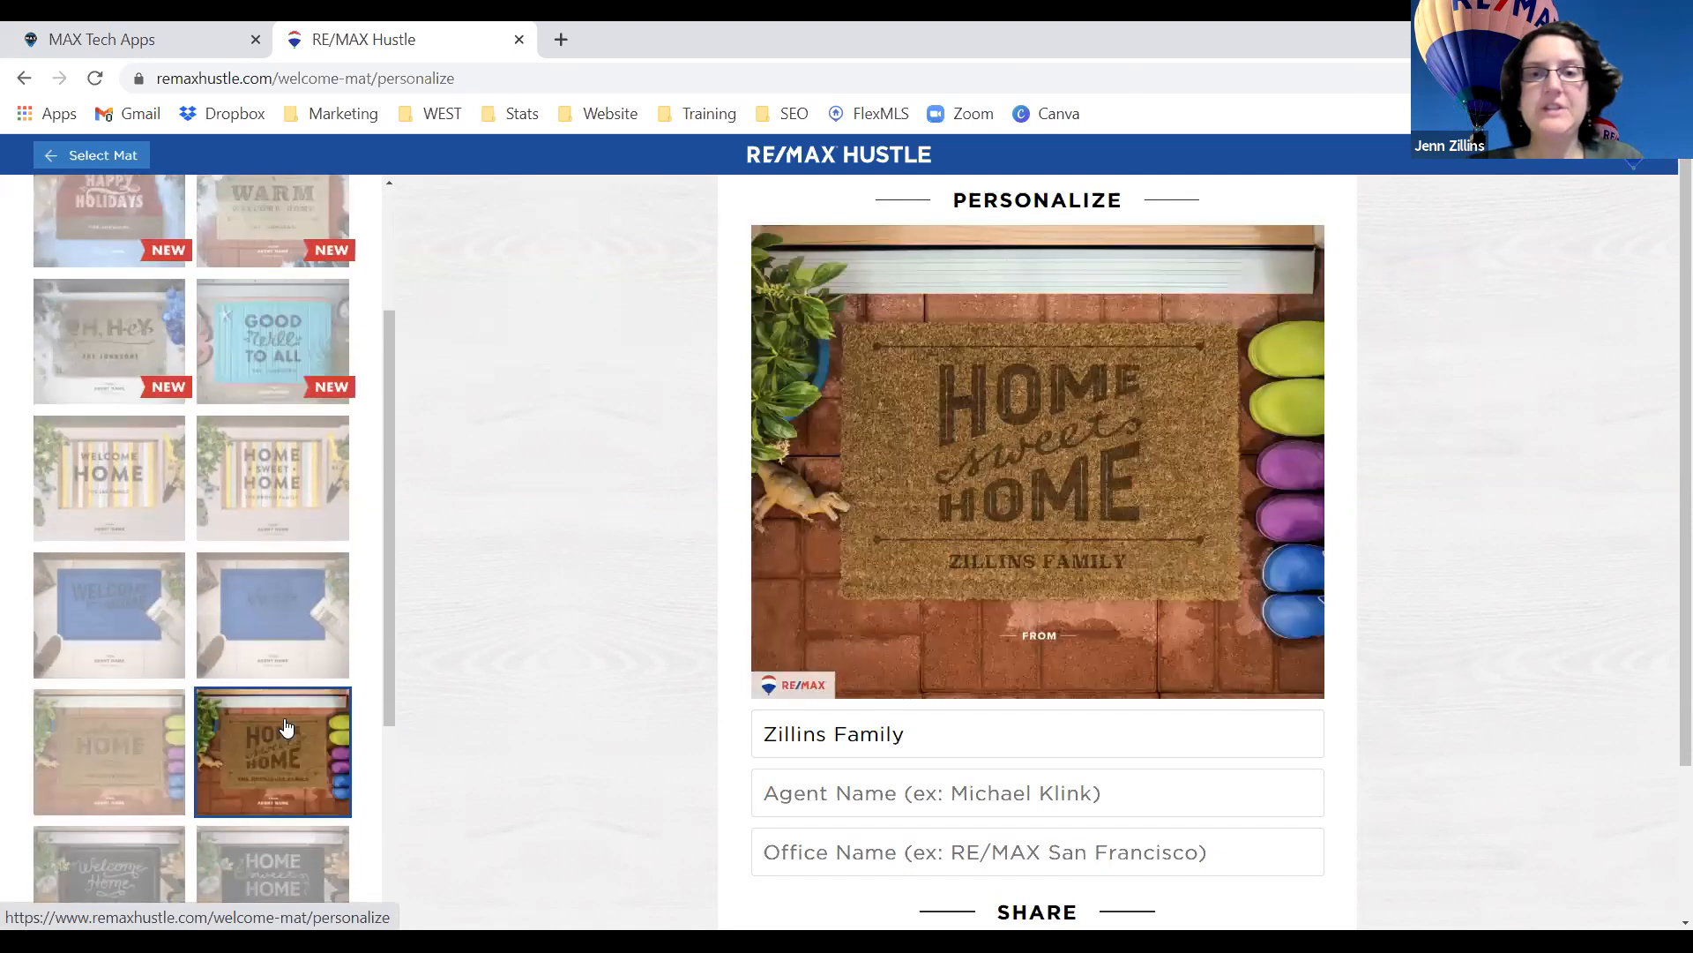
left_click(134, 729)
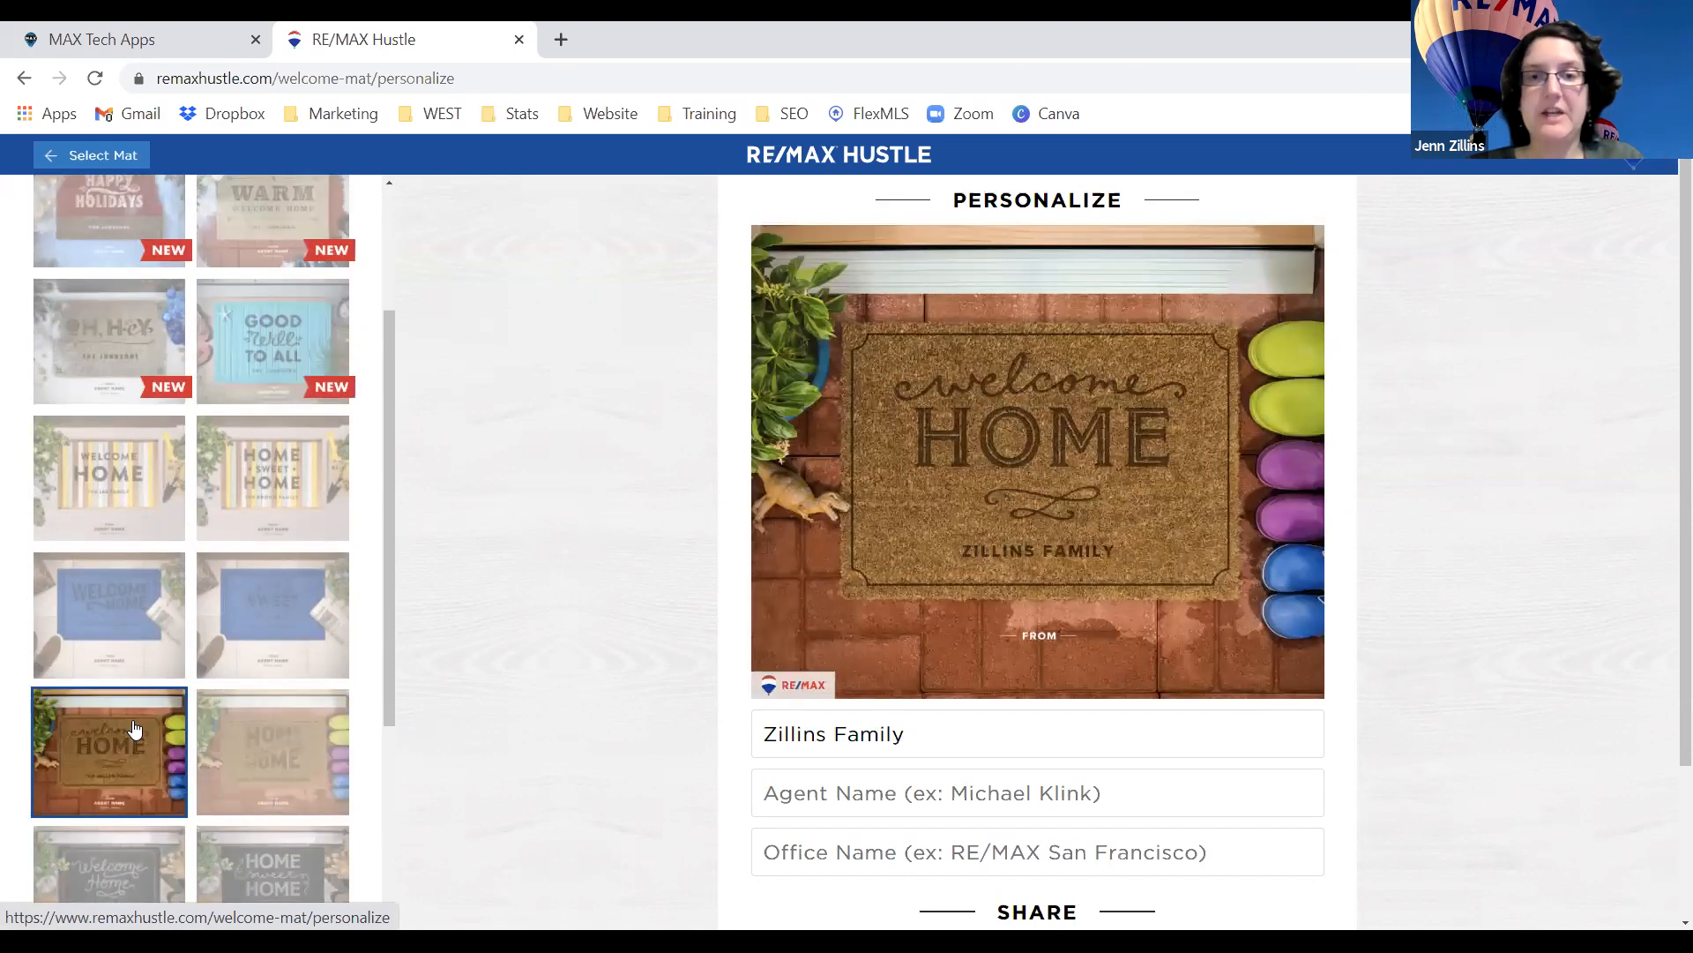
left_click(137, 593)
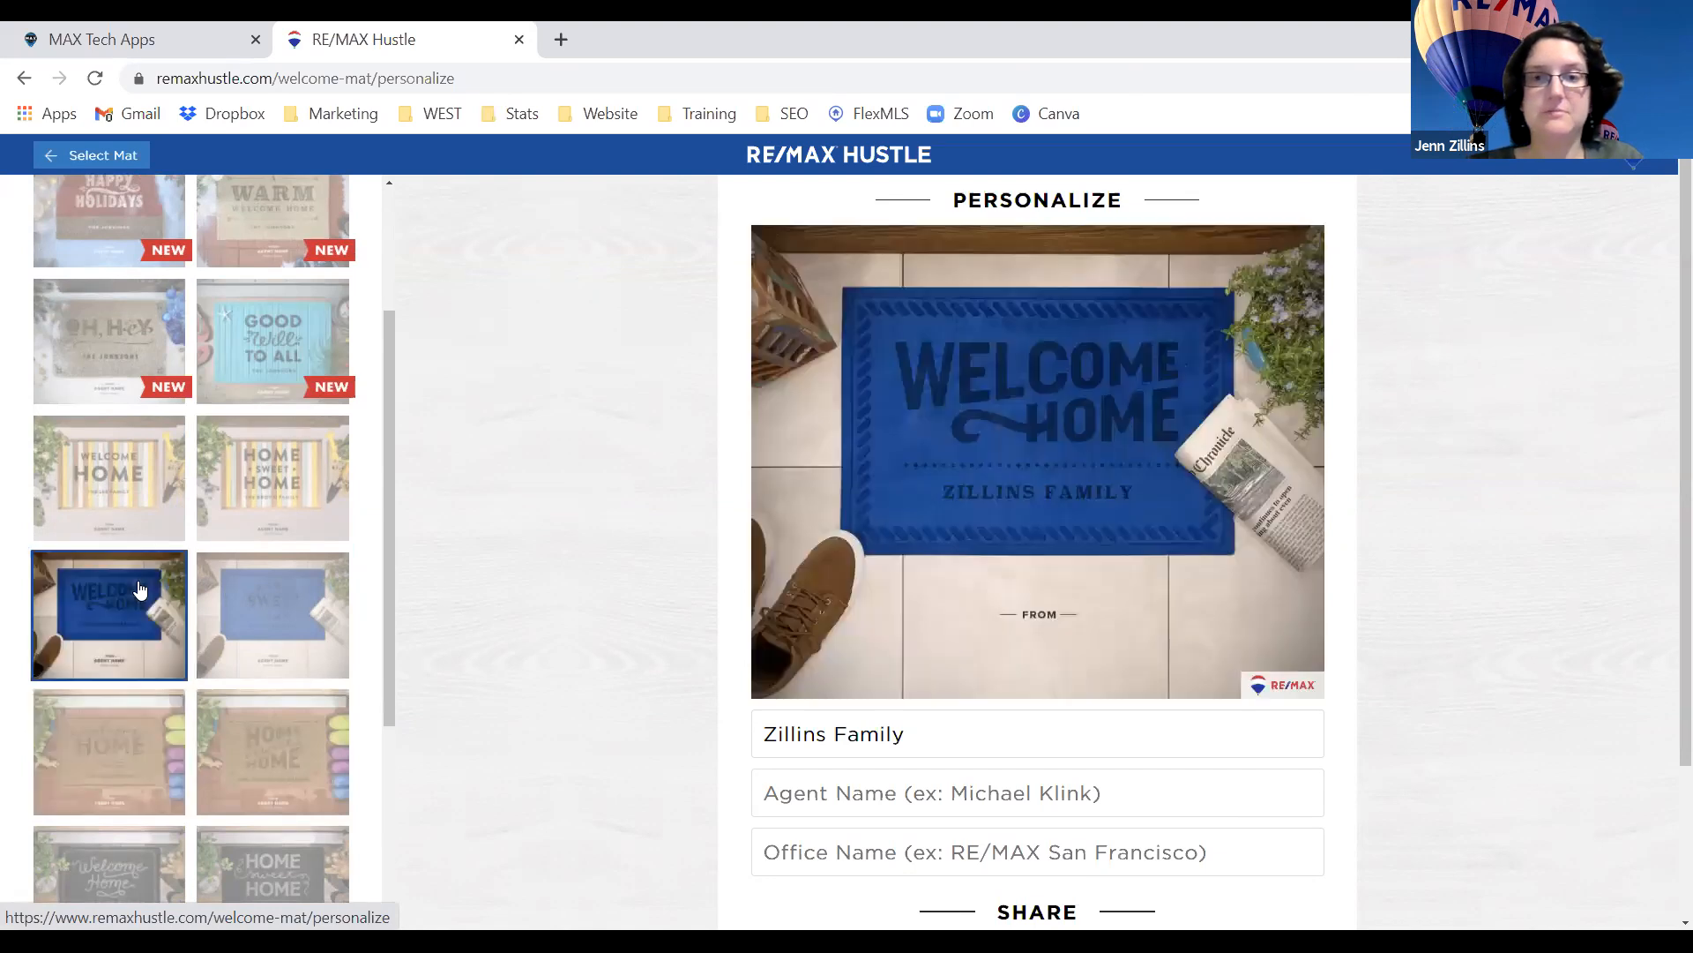
left_click(282, 593)
scroll(283, 623, "down", 3)
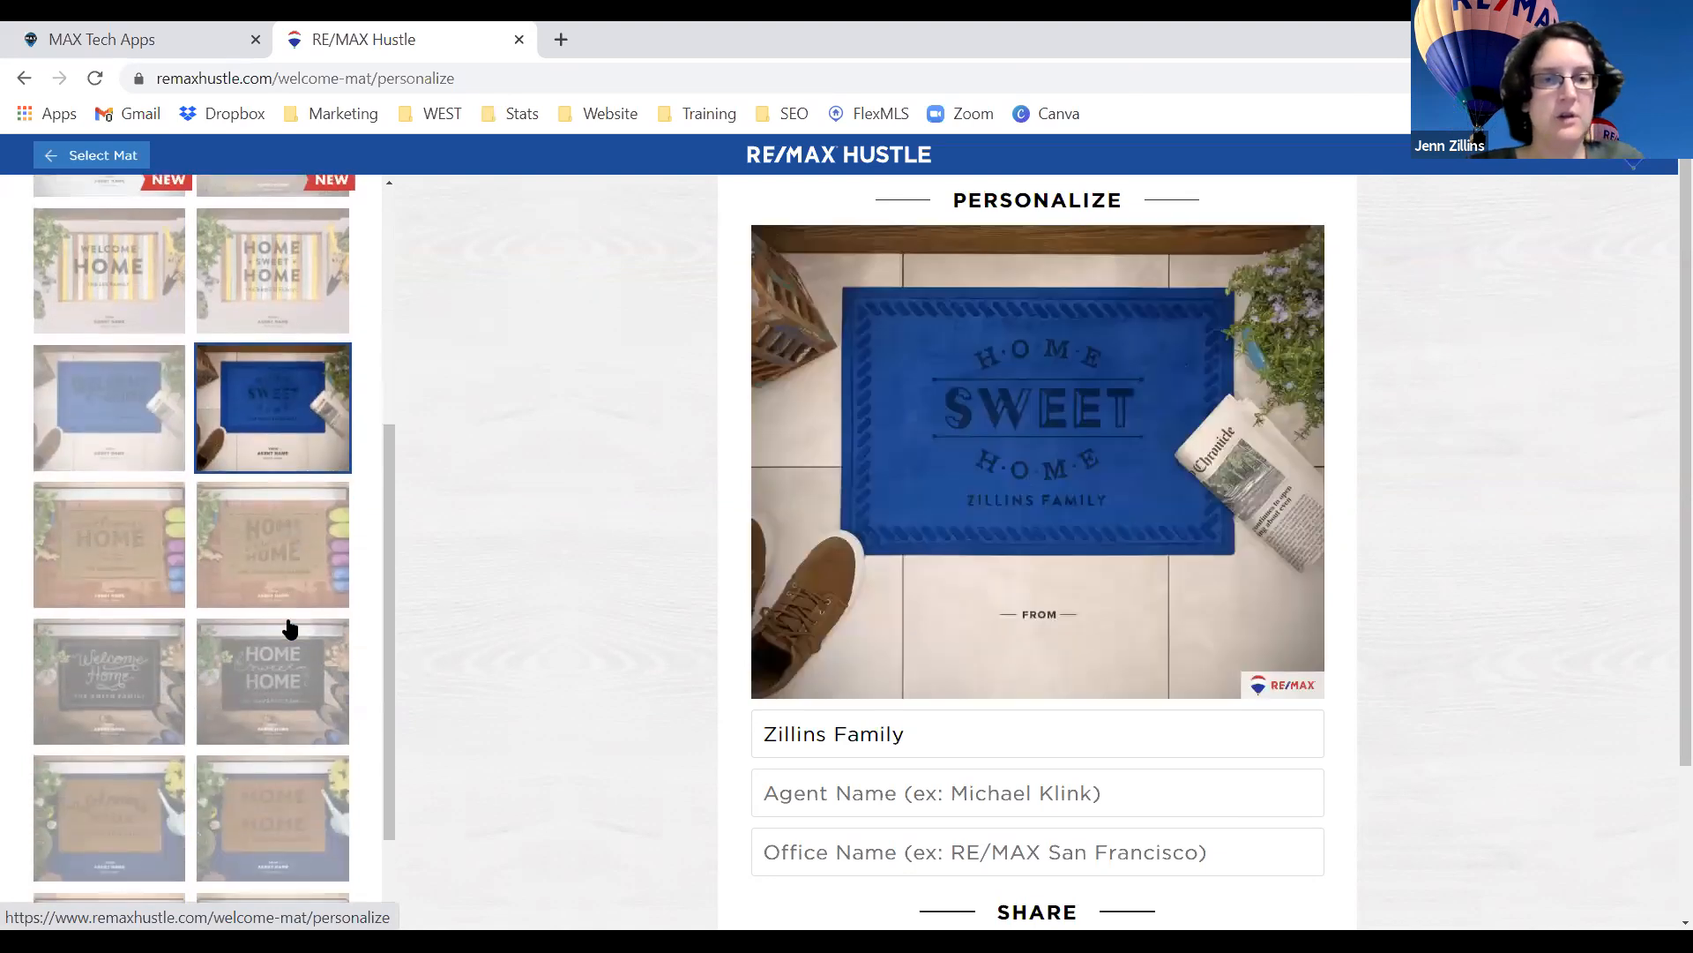
Preview more Home Sweet Home variants, A Warm Welcome Home and Happy Holidays, then pick Life's Made for Cozy.
left_click(272, 693)
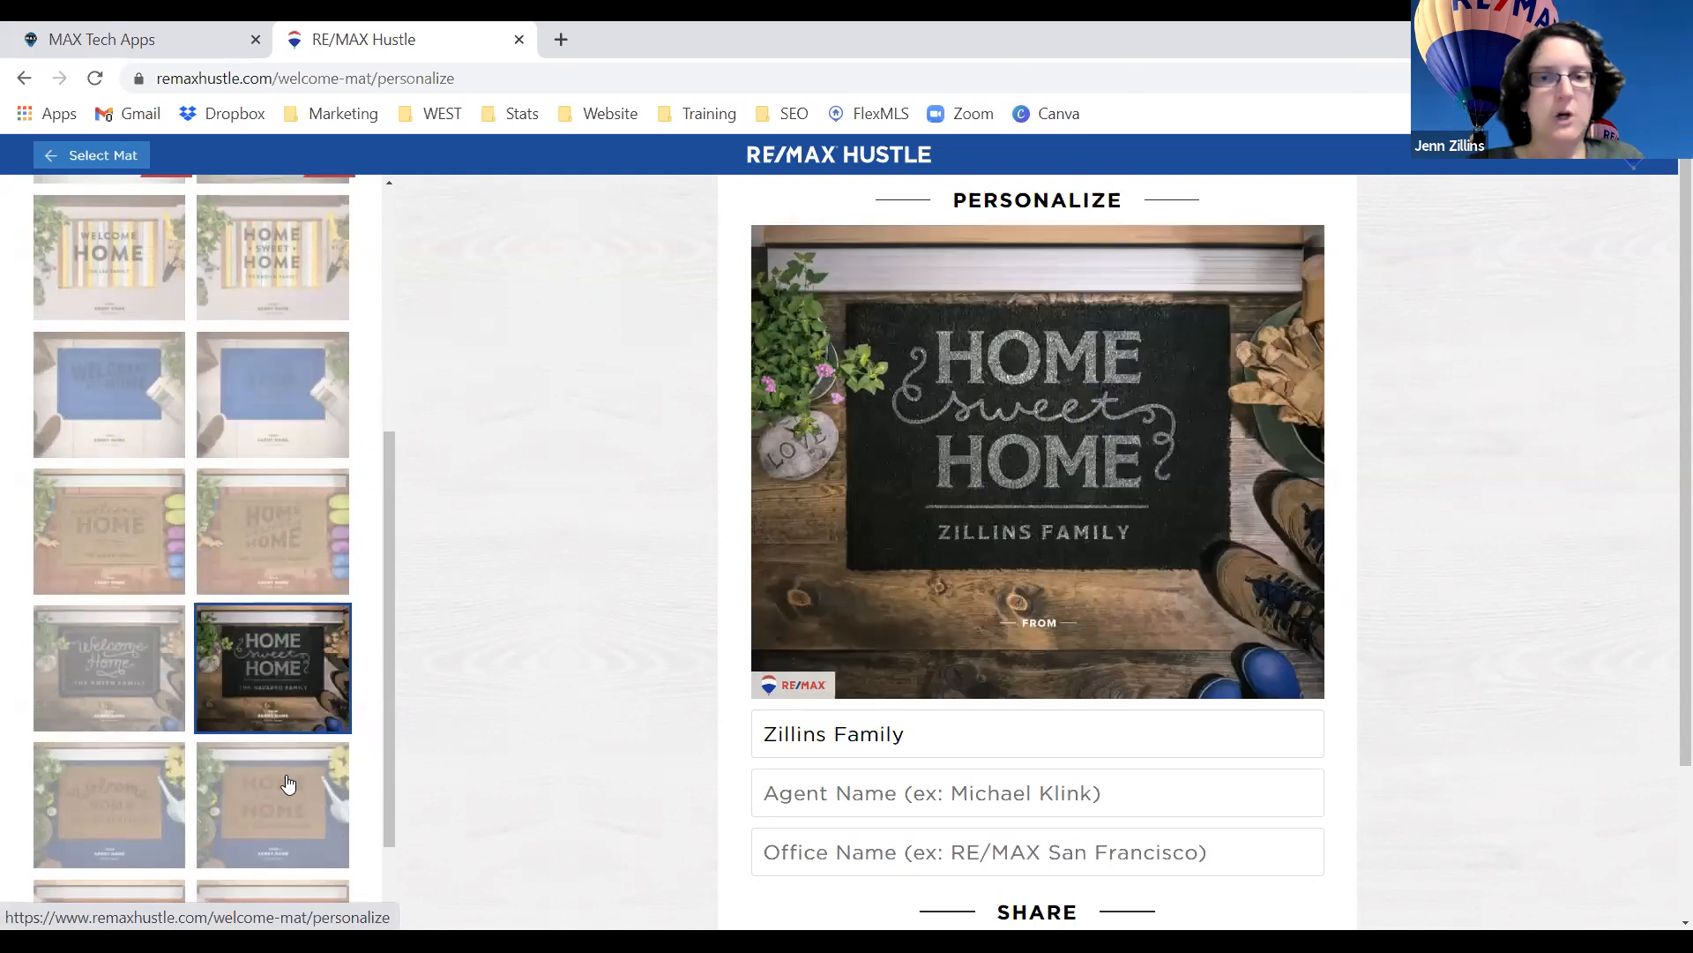
left_click(286, 791)
scroll(285, 791, "down", 2)
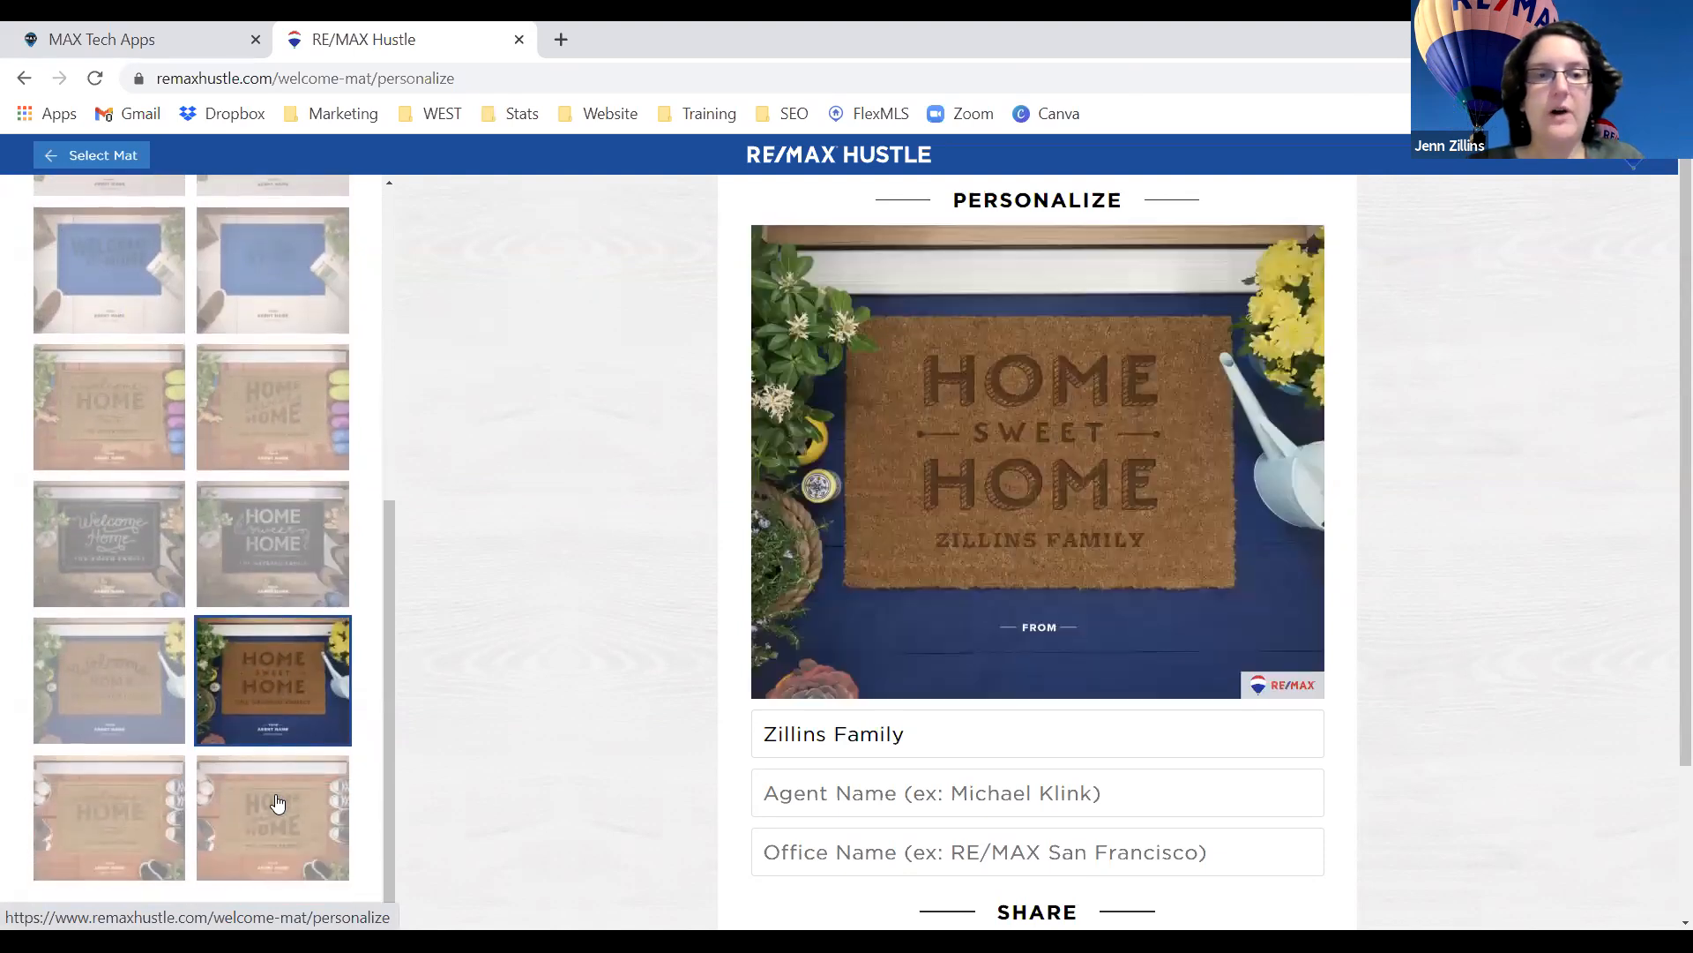
left_click(281, 801)
scroll(289, 607, "up", 6)
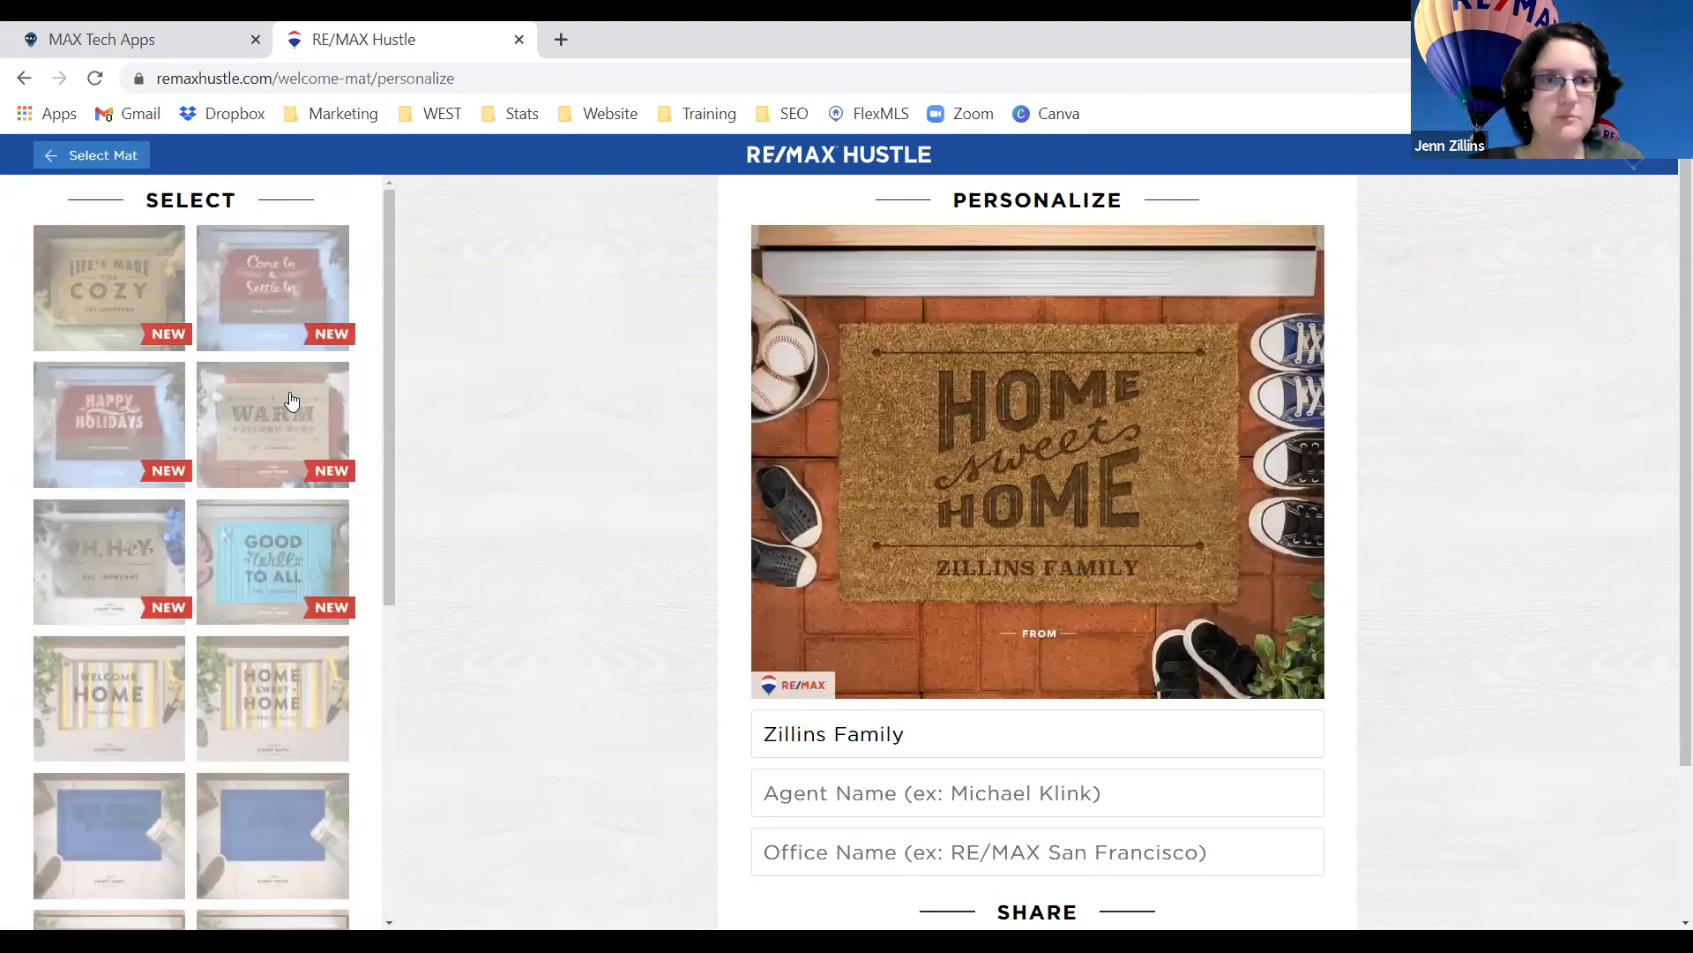
left_click(291, 402)
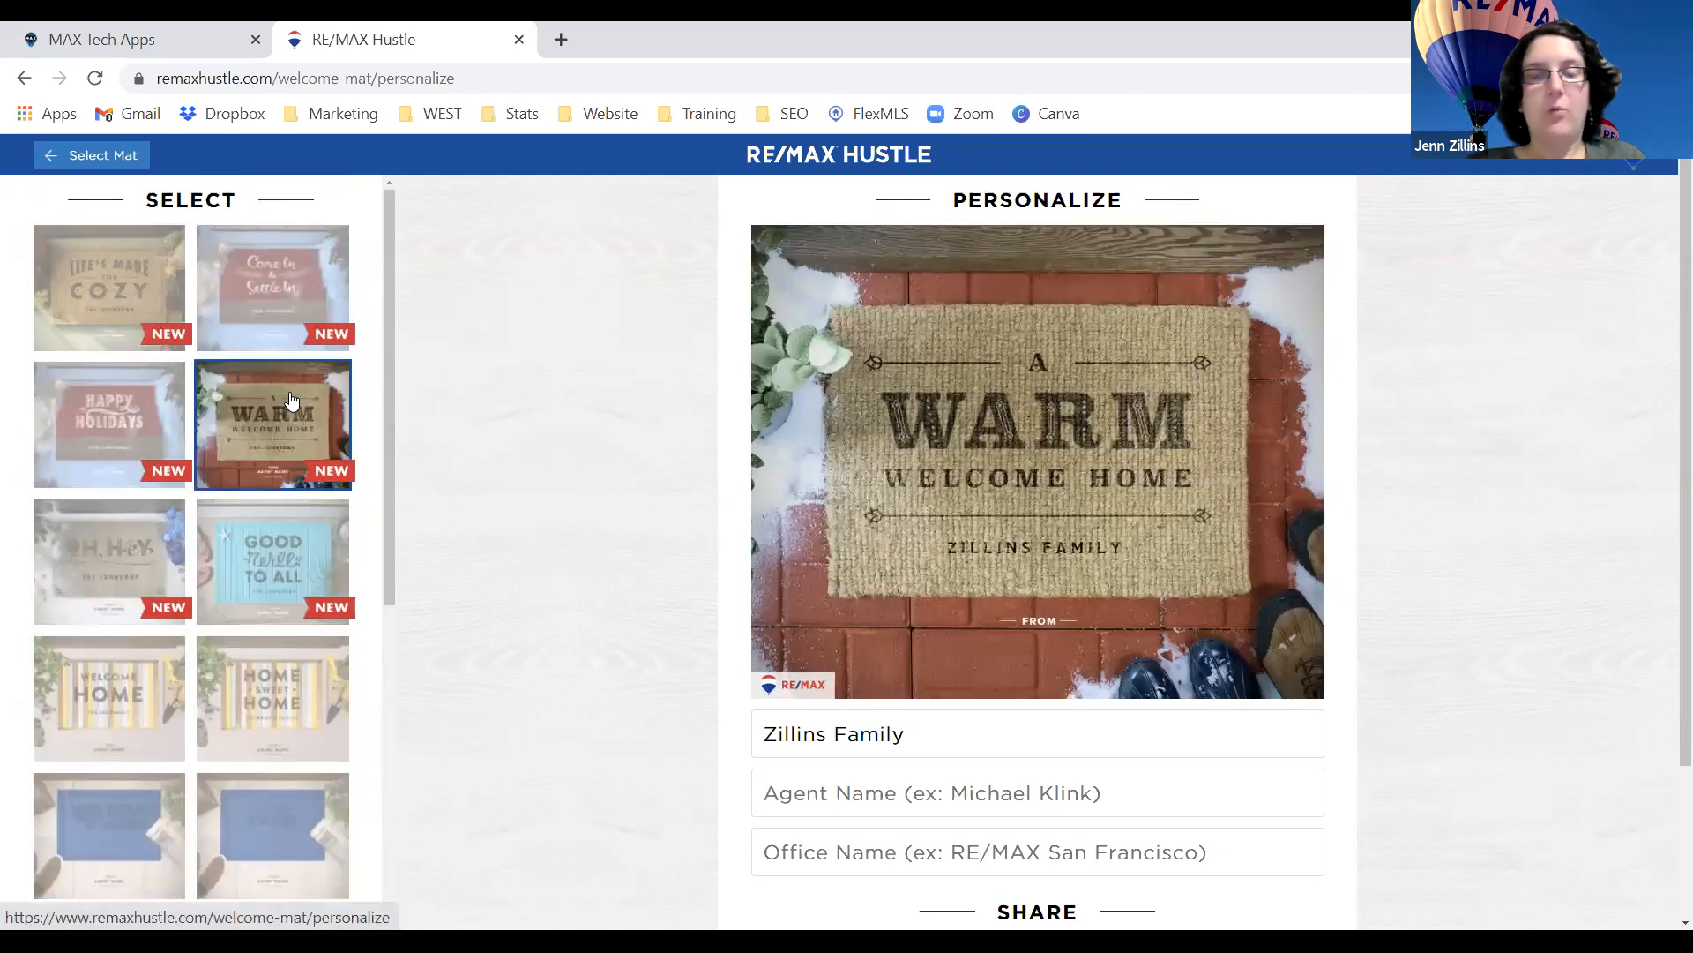
left_click(122, 401)
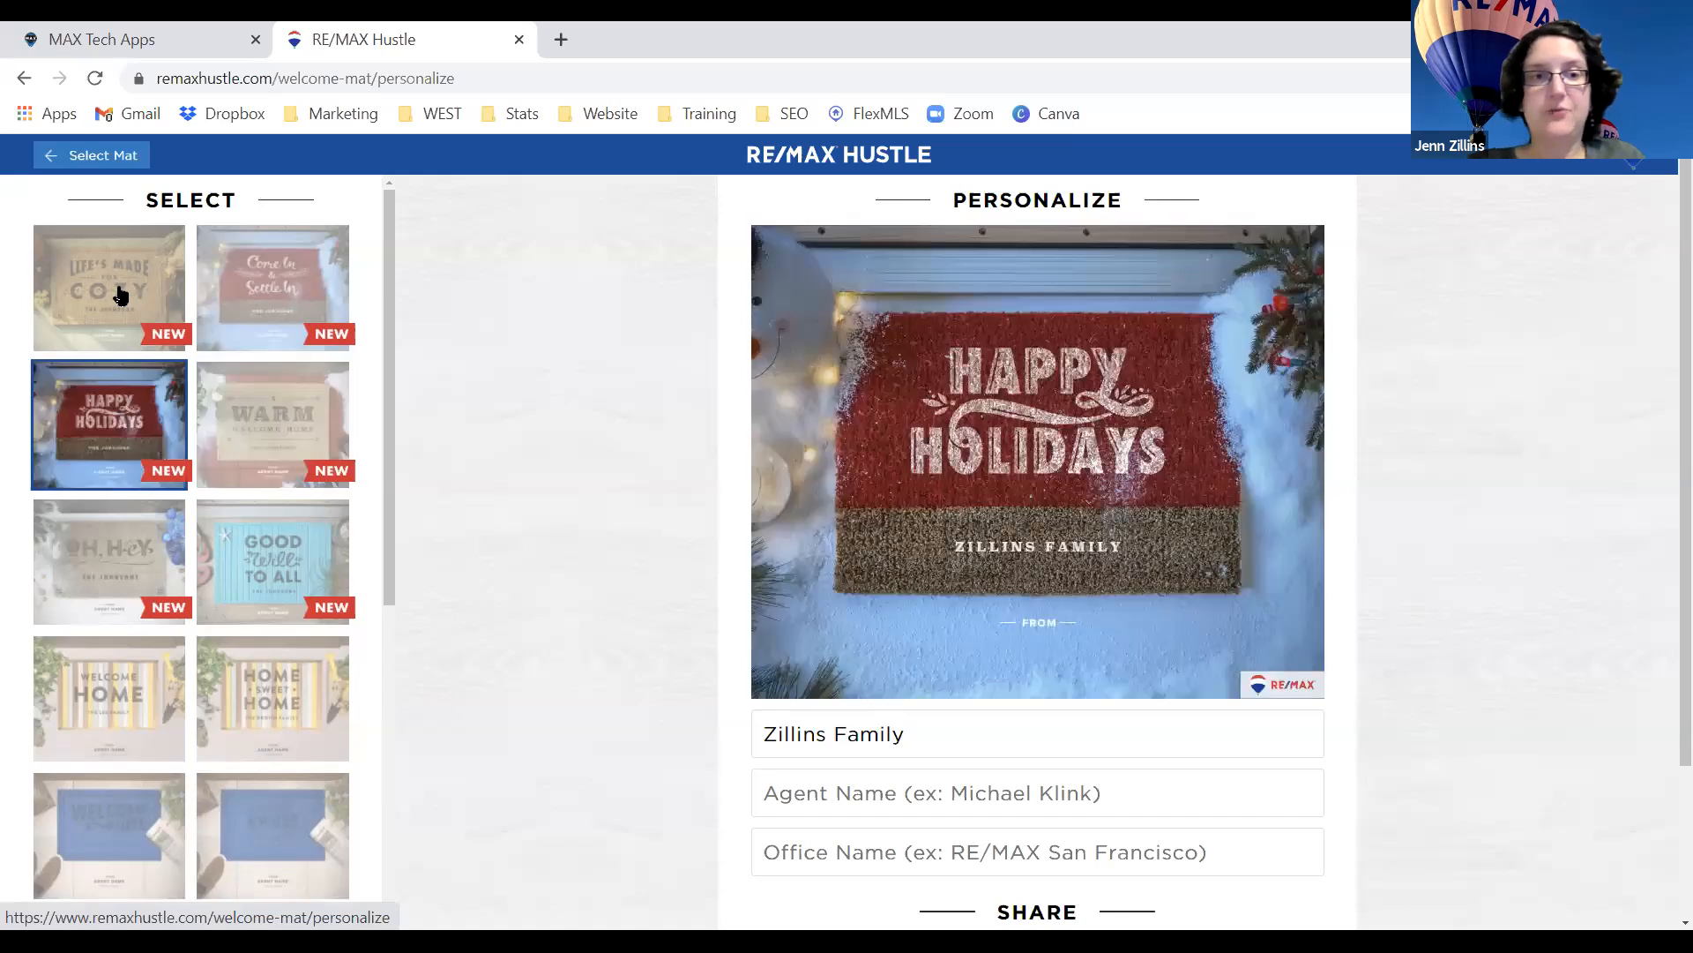
left_click(122, 294)
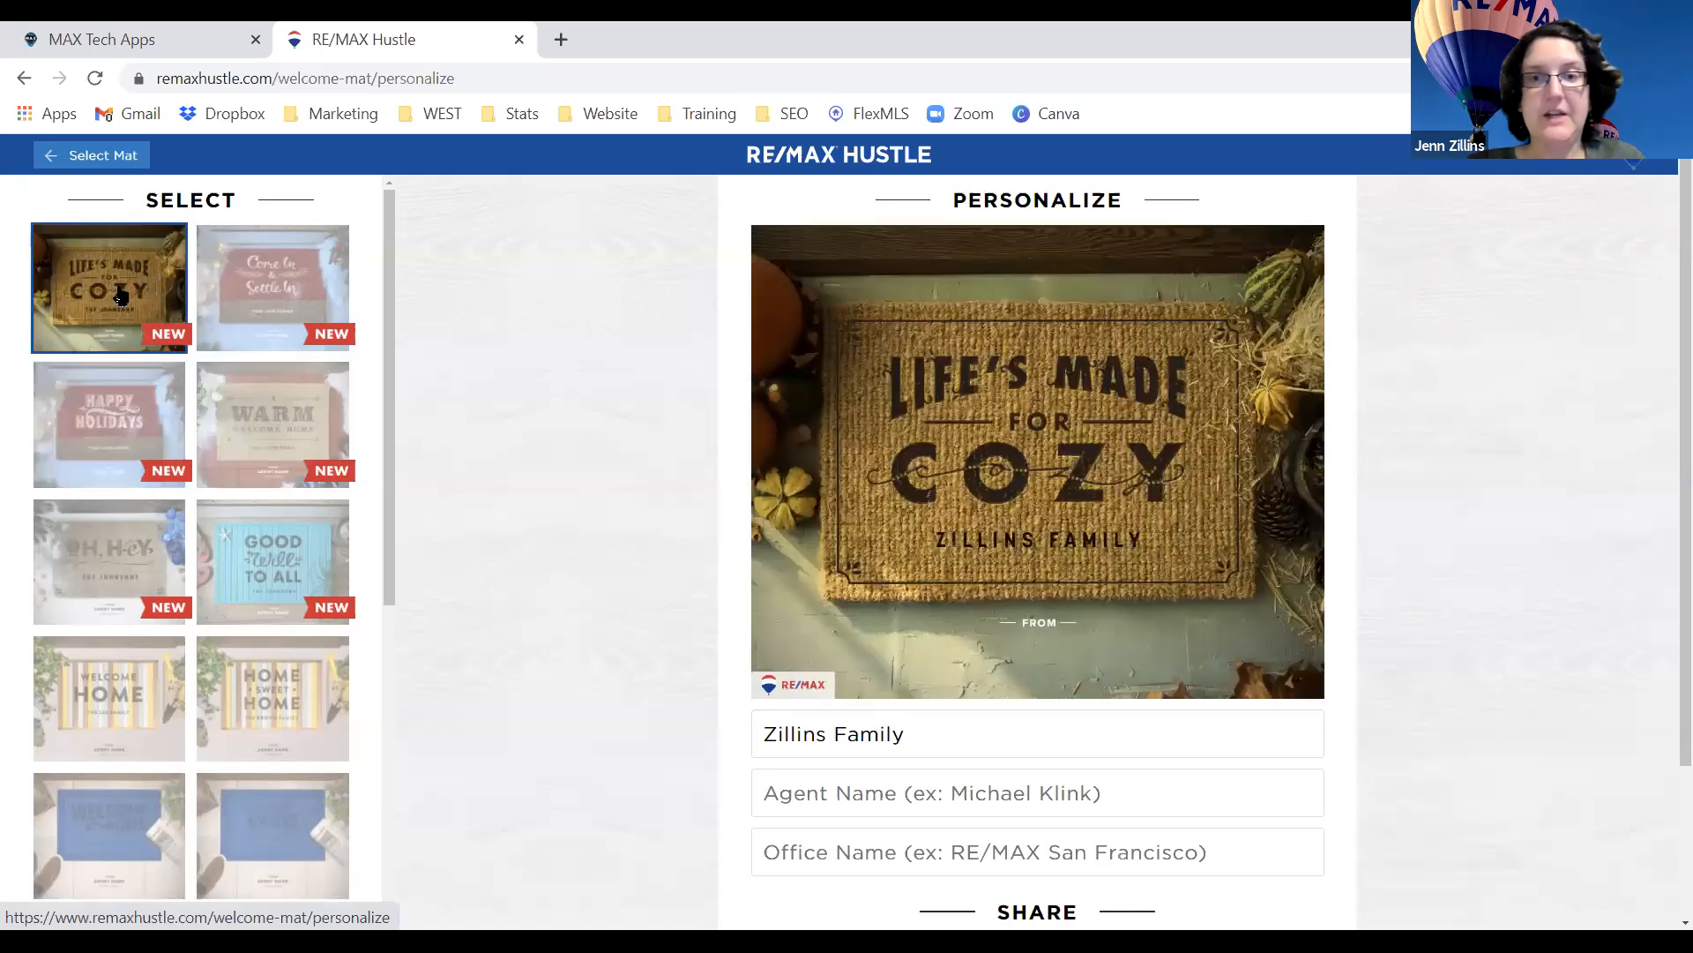
left_click(84, 164)
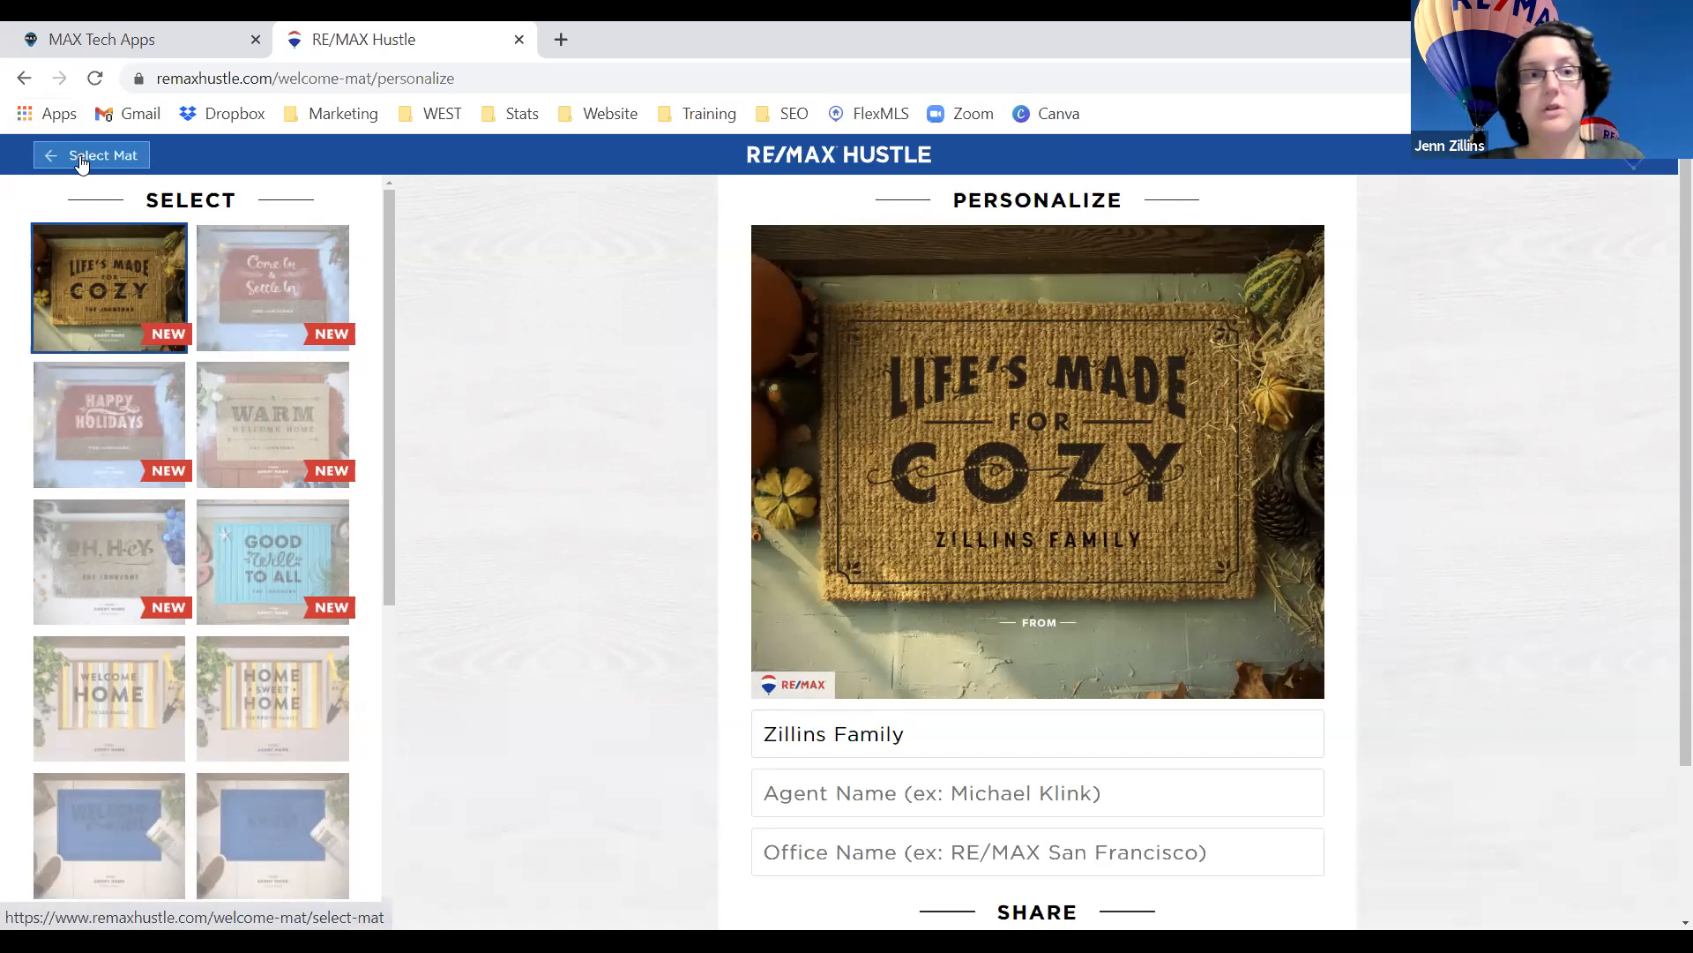
left_click(150, 161)
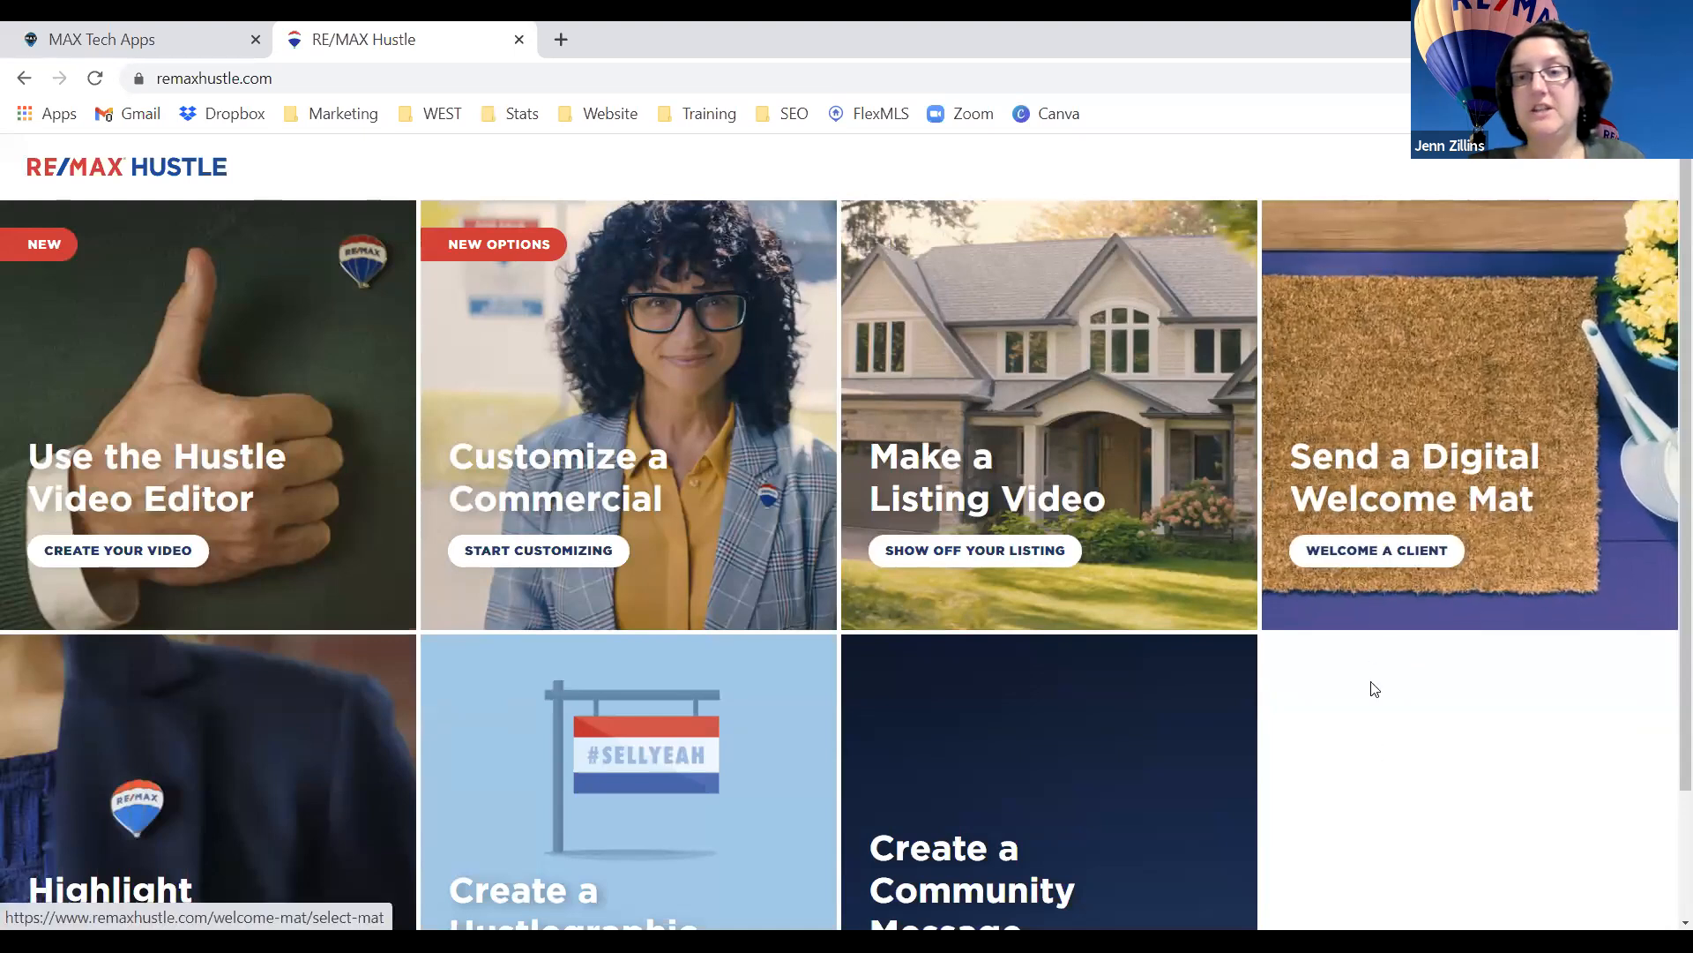
scroll(1365, 593, "down", 2)
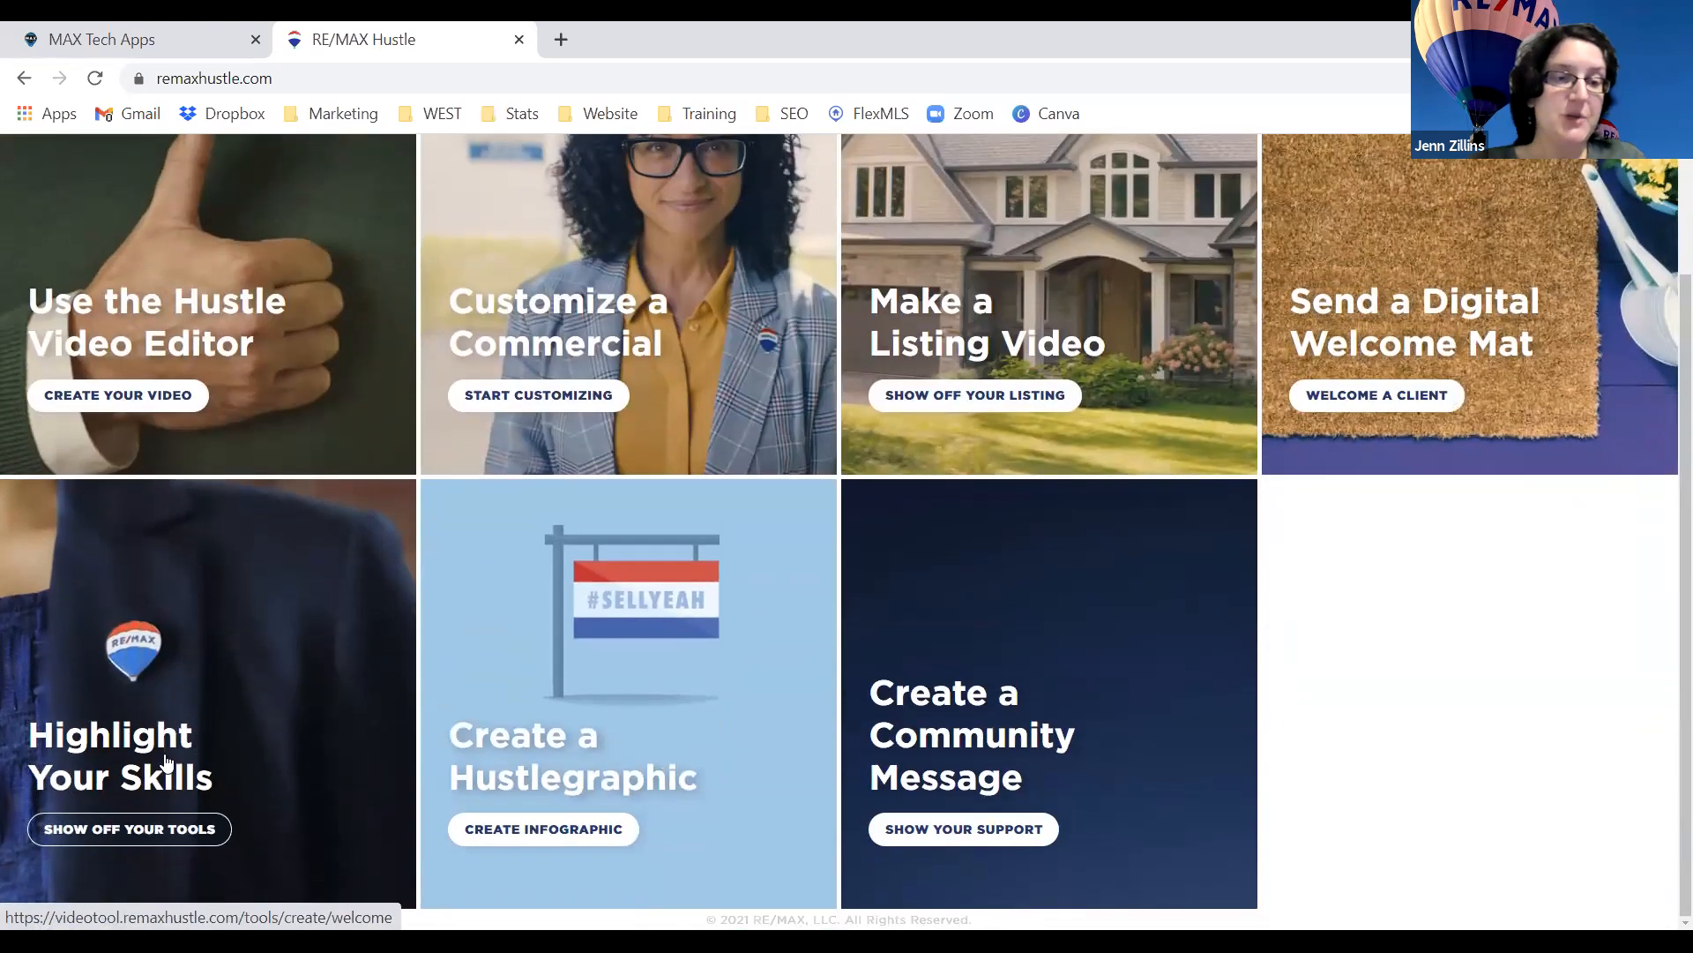
left_click(150, 830)
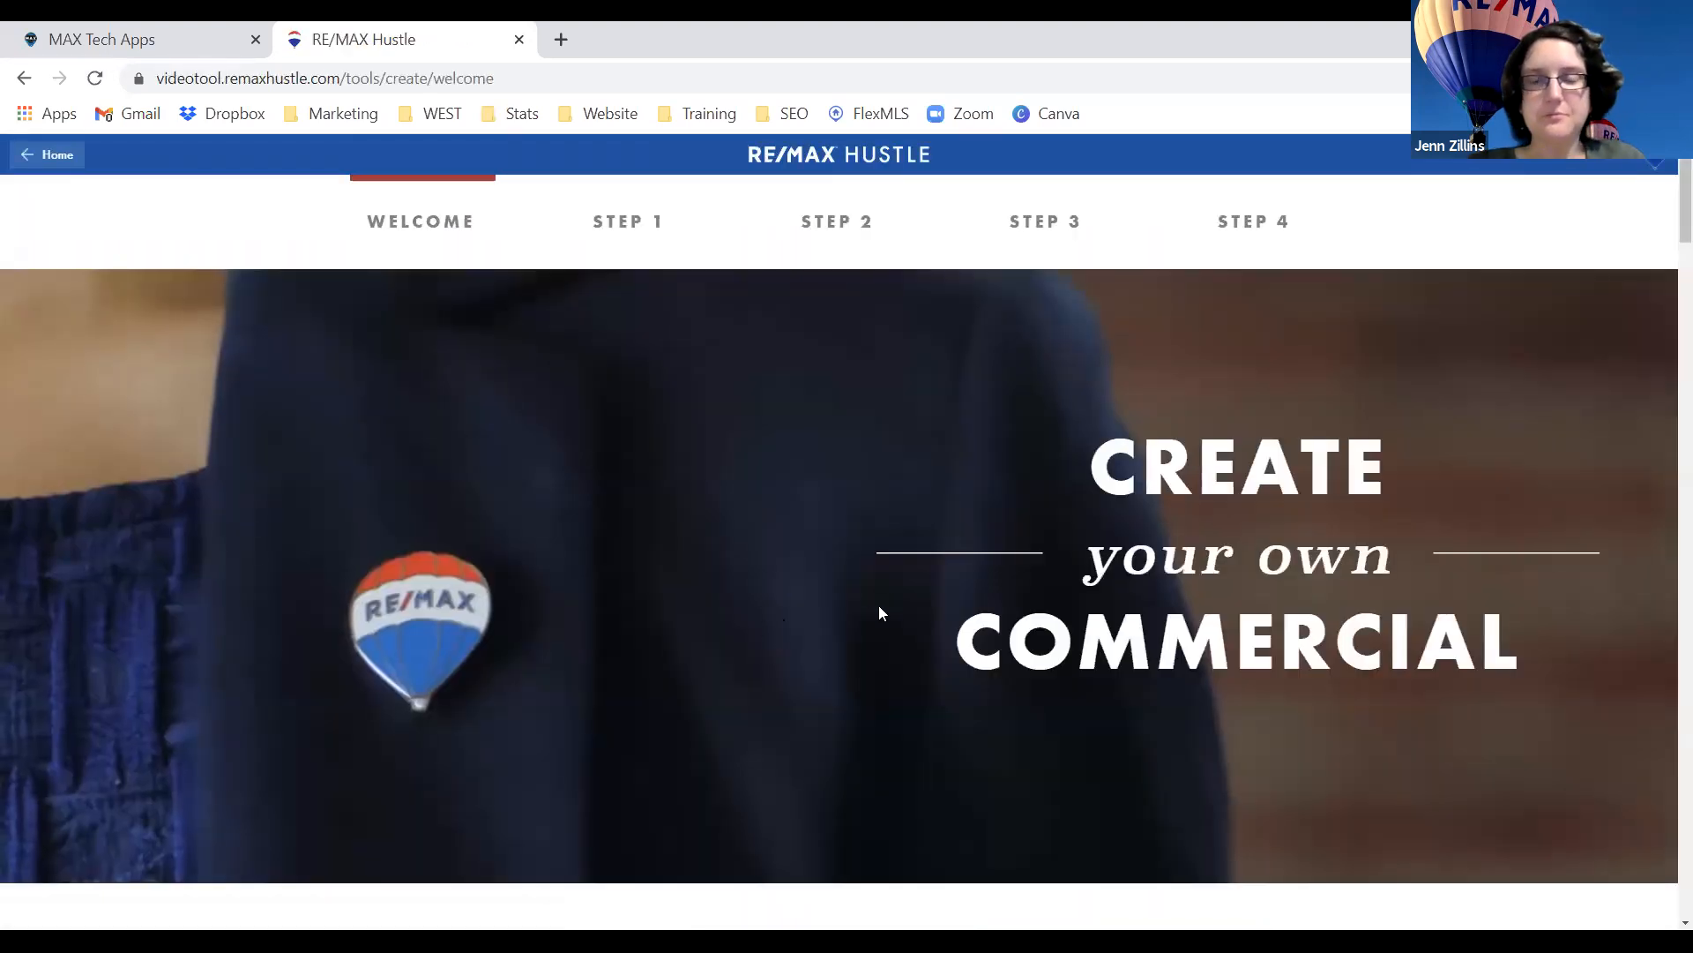
scroll(1267, 410, "down", 6)
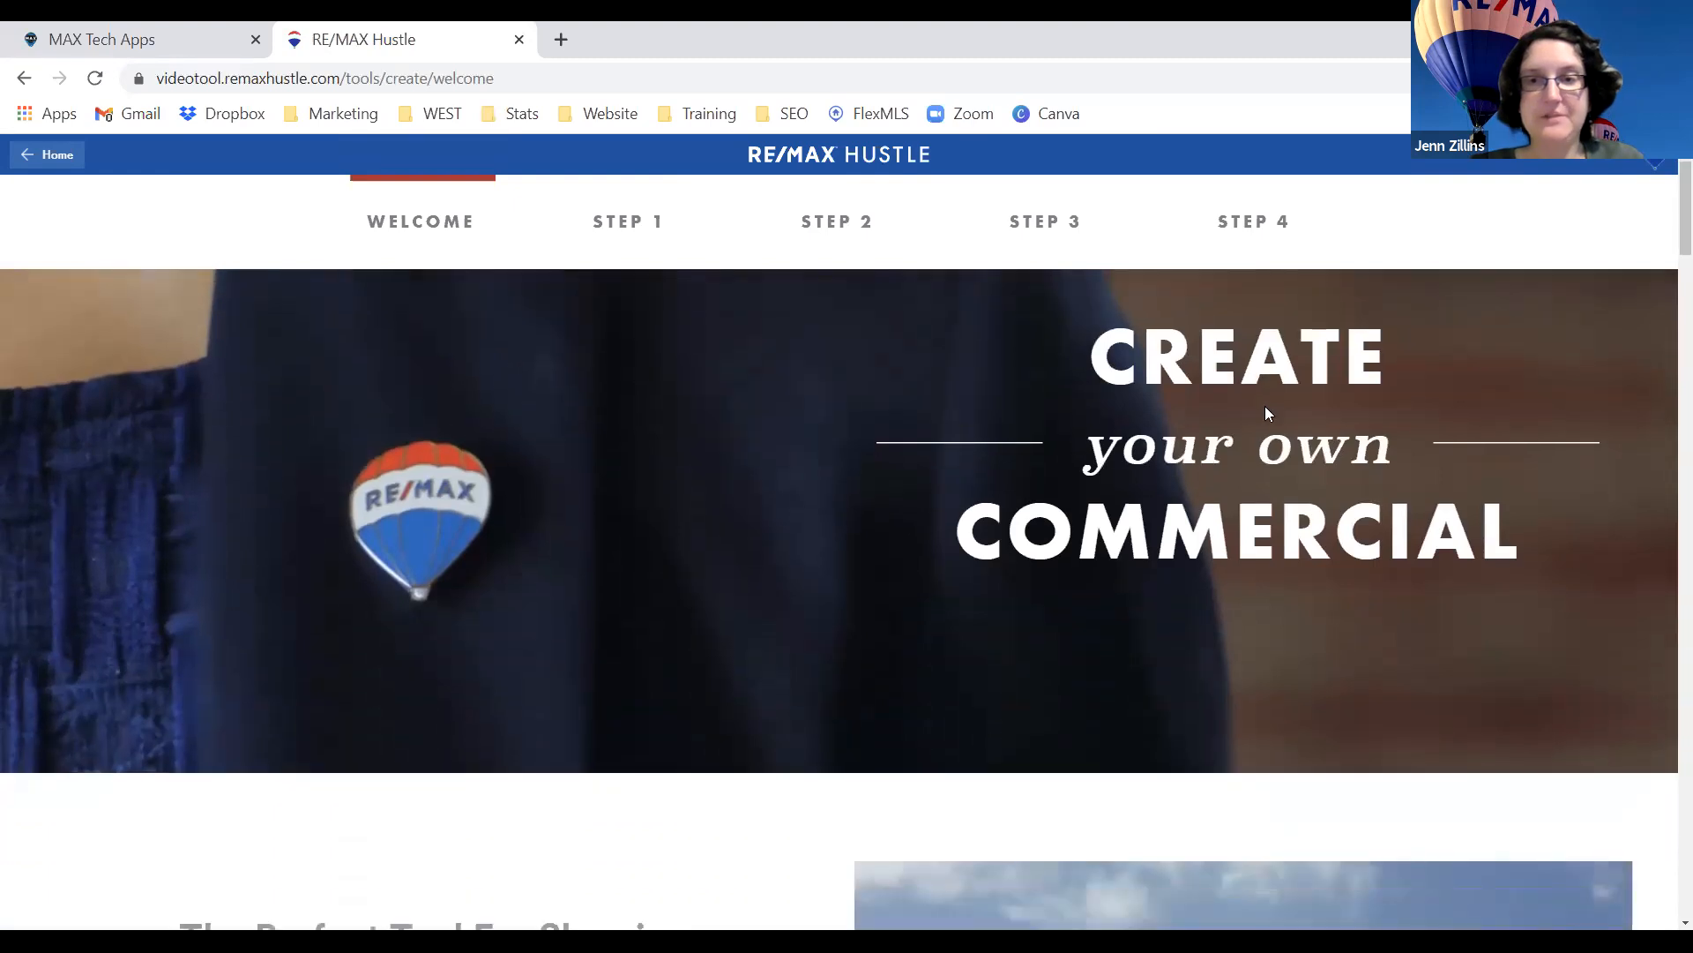
scroll(1267, 407, "down", 1)
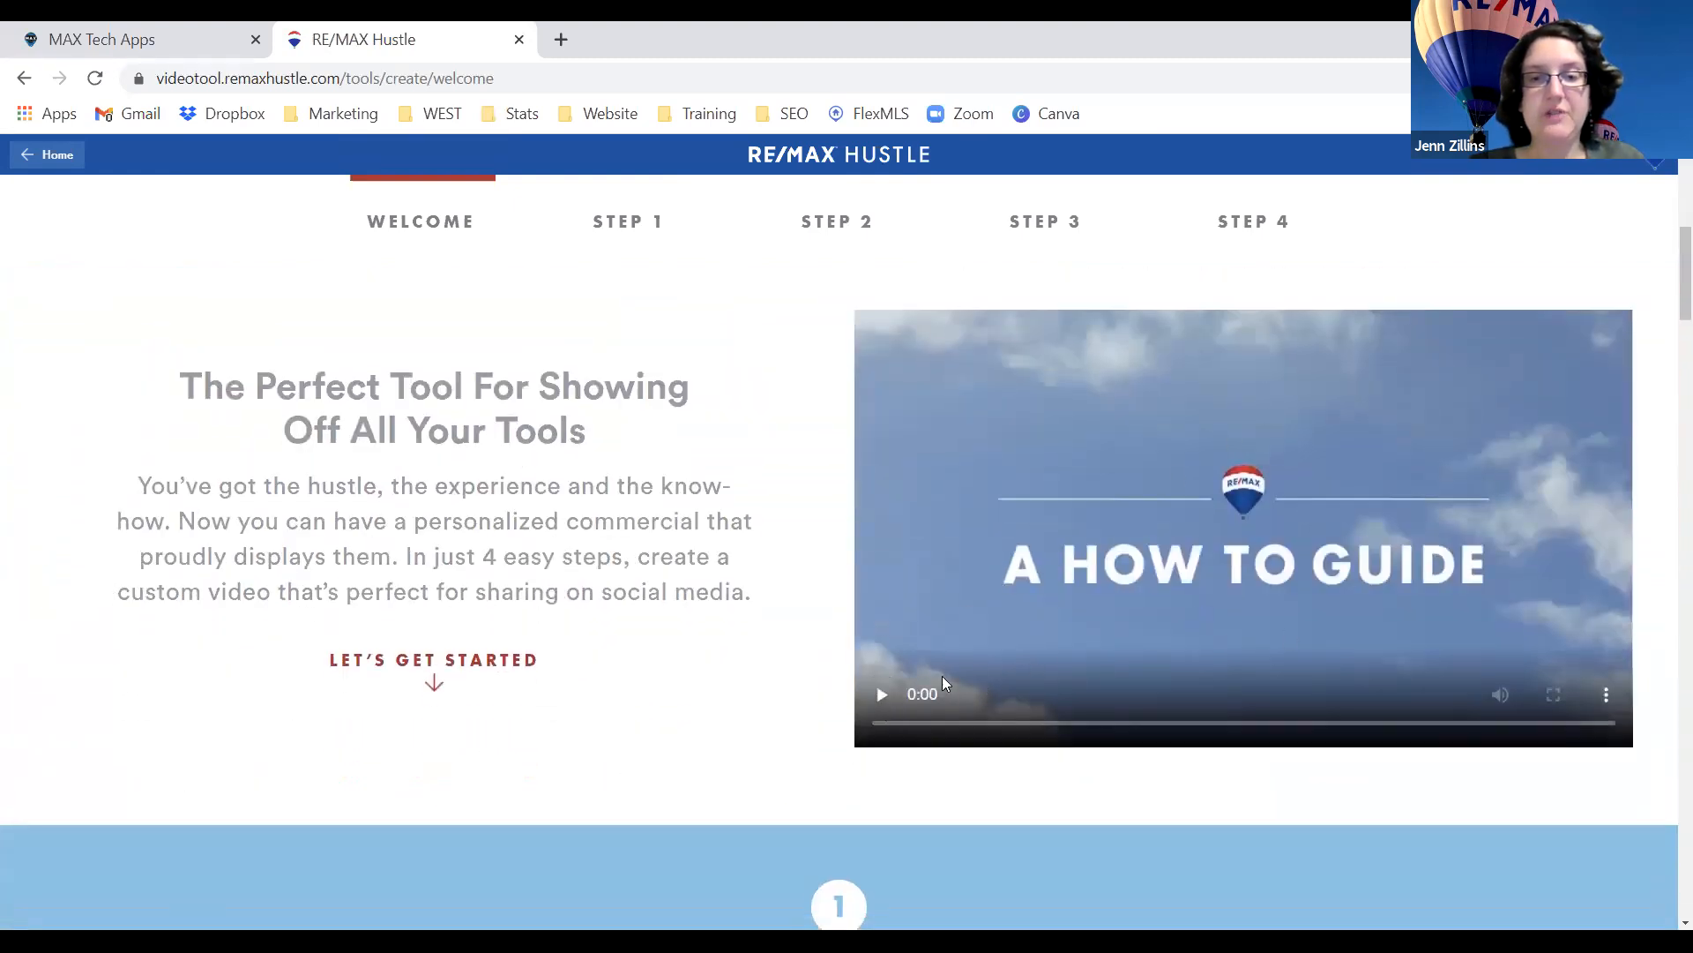
Choose RE/MAX in the Select Brand Logo dropdown.
scroll(849, 635, "down", 6)
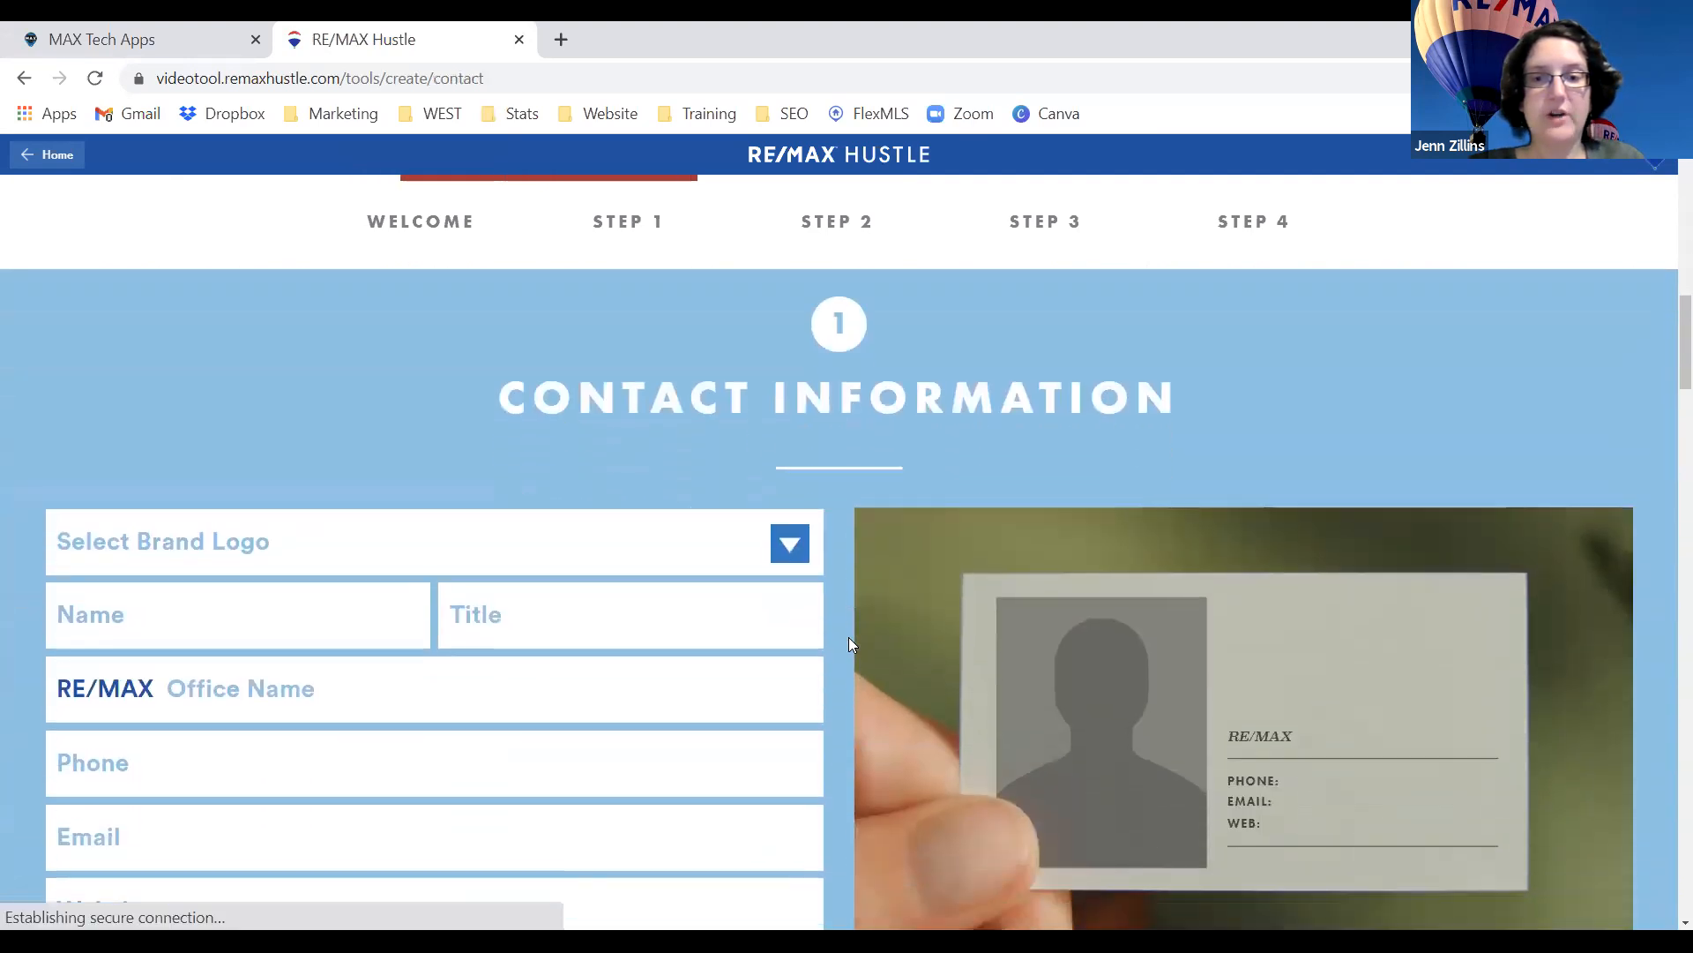
scroll(848, 644, "down", 1)
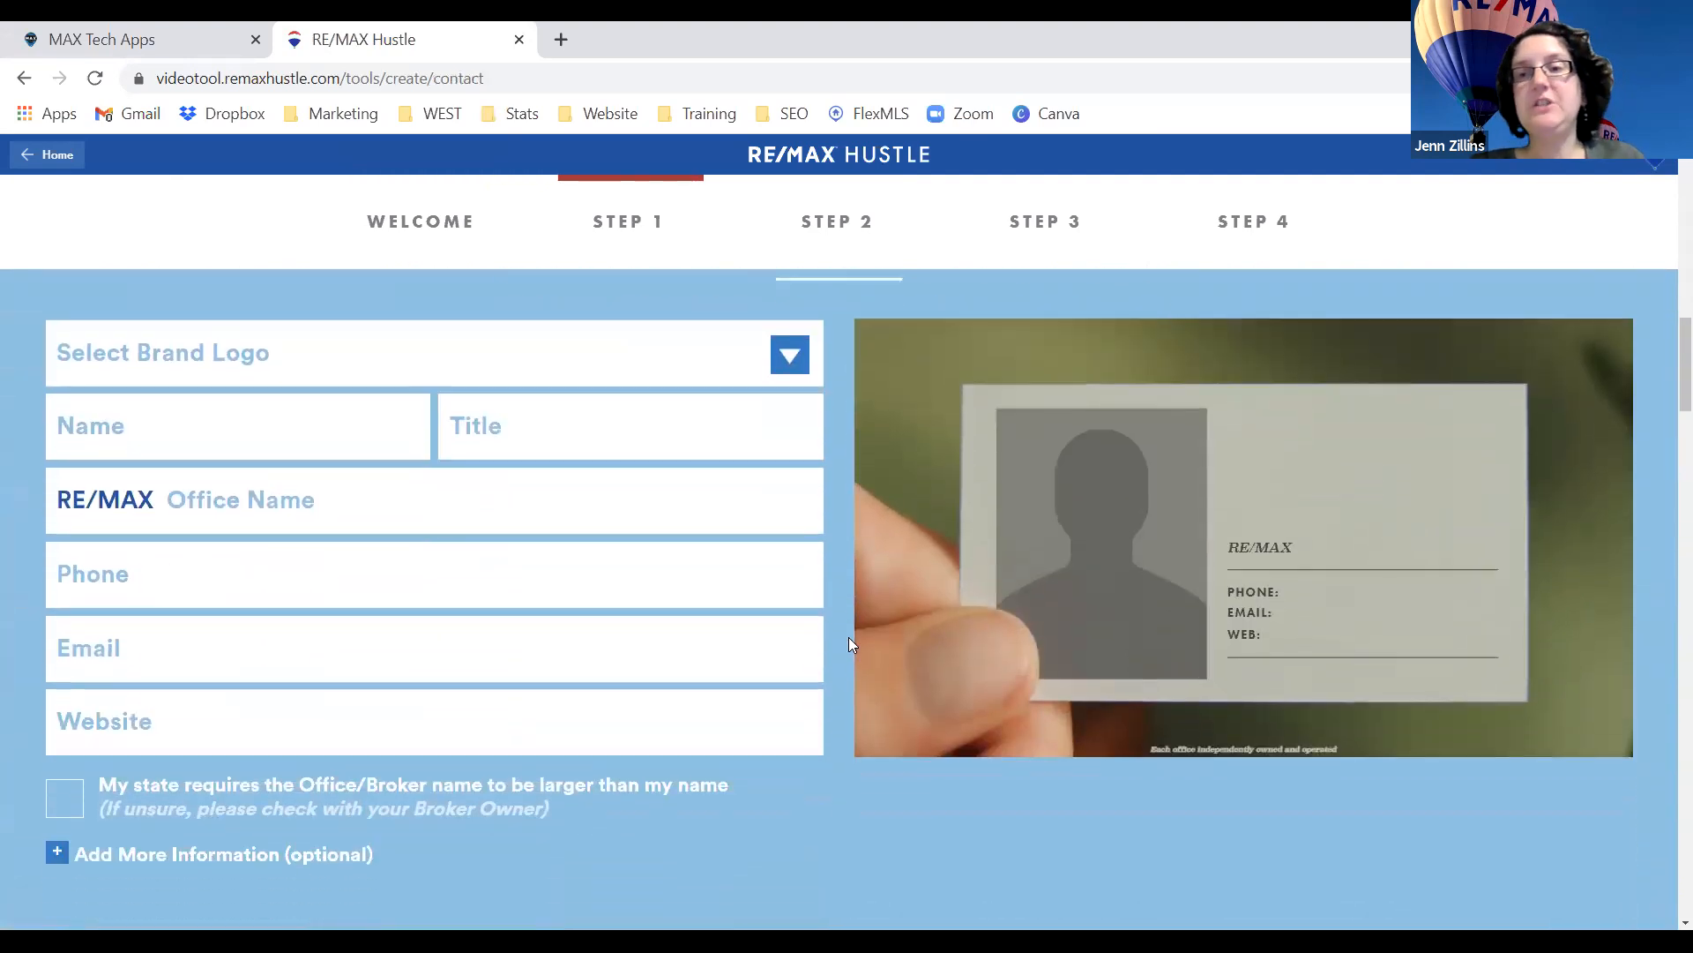
left_click(569, 369)
left_click(531, 439)
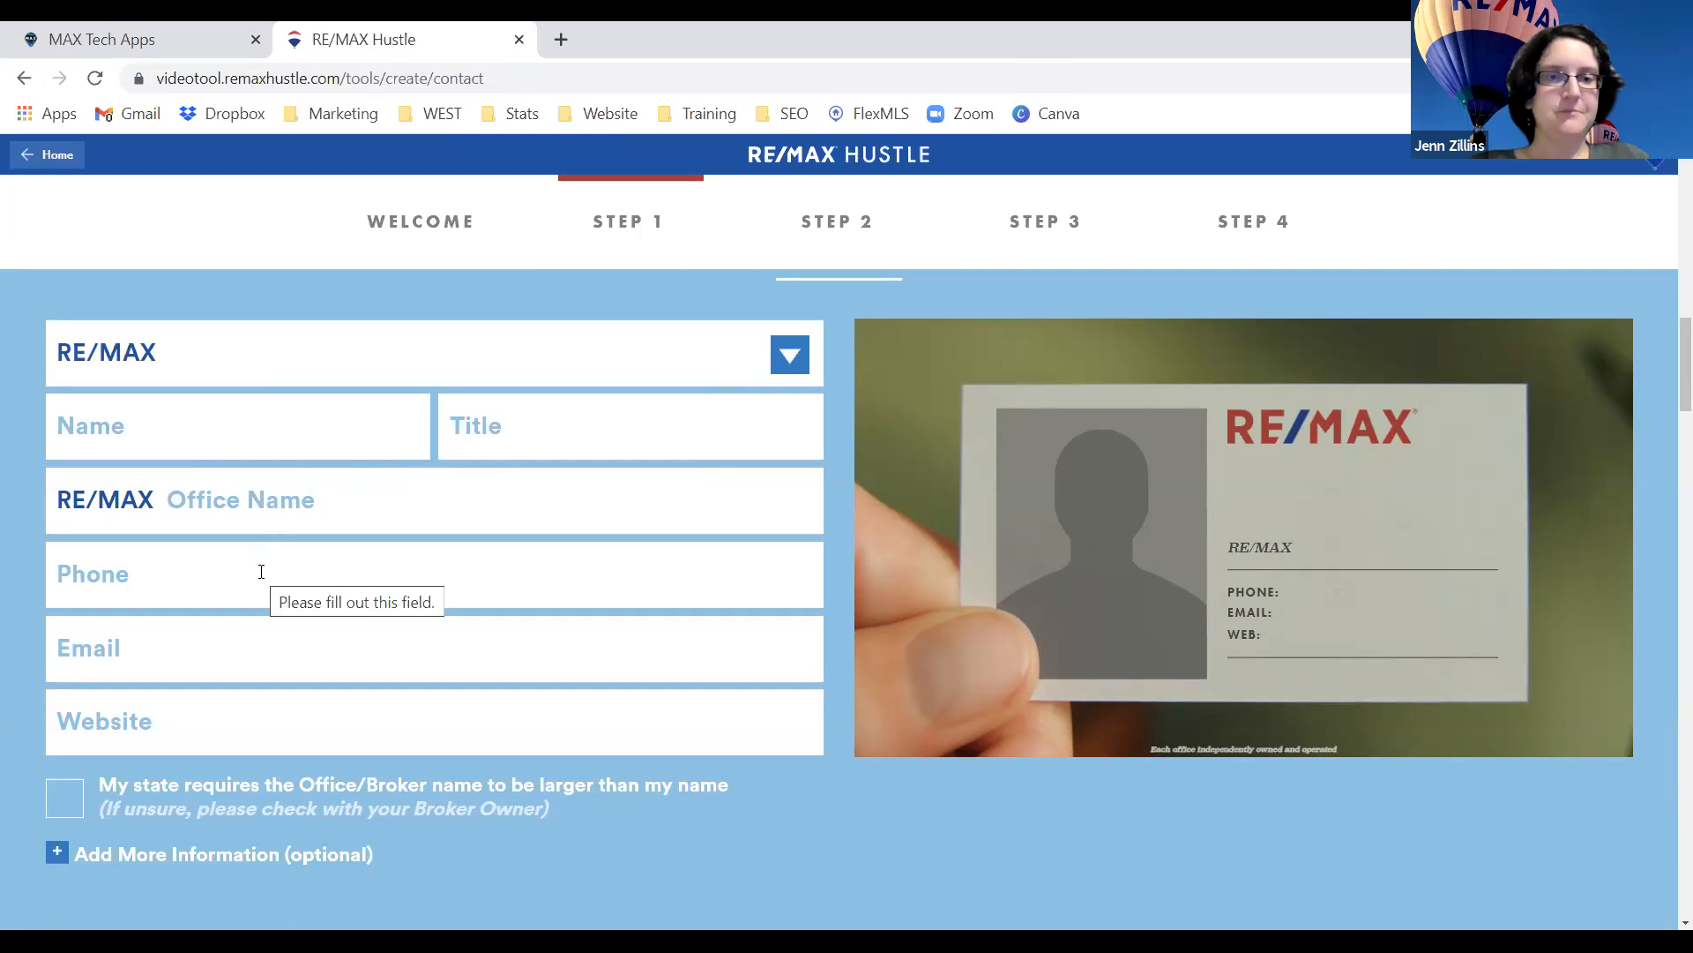
Click into the Website field, dismiss its suggestions, and scroll to Upload a Headshot.
left_click(234, 731)
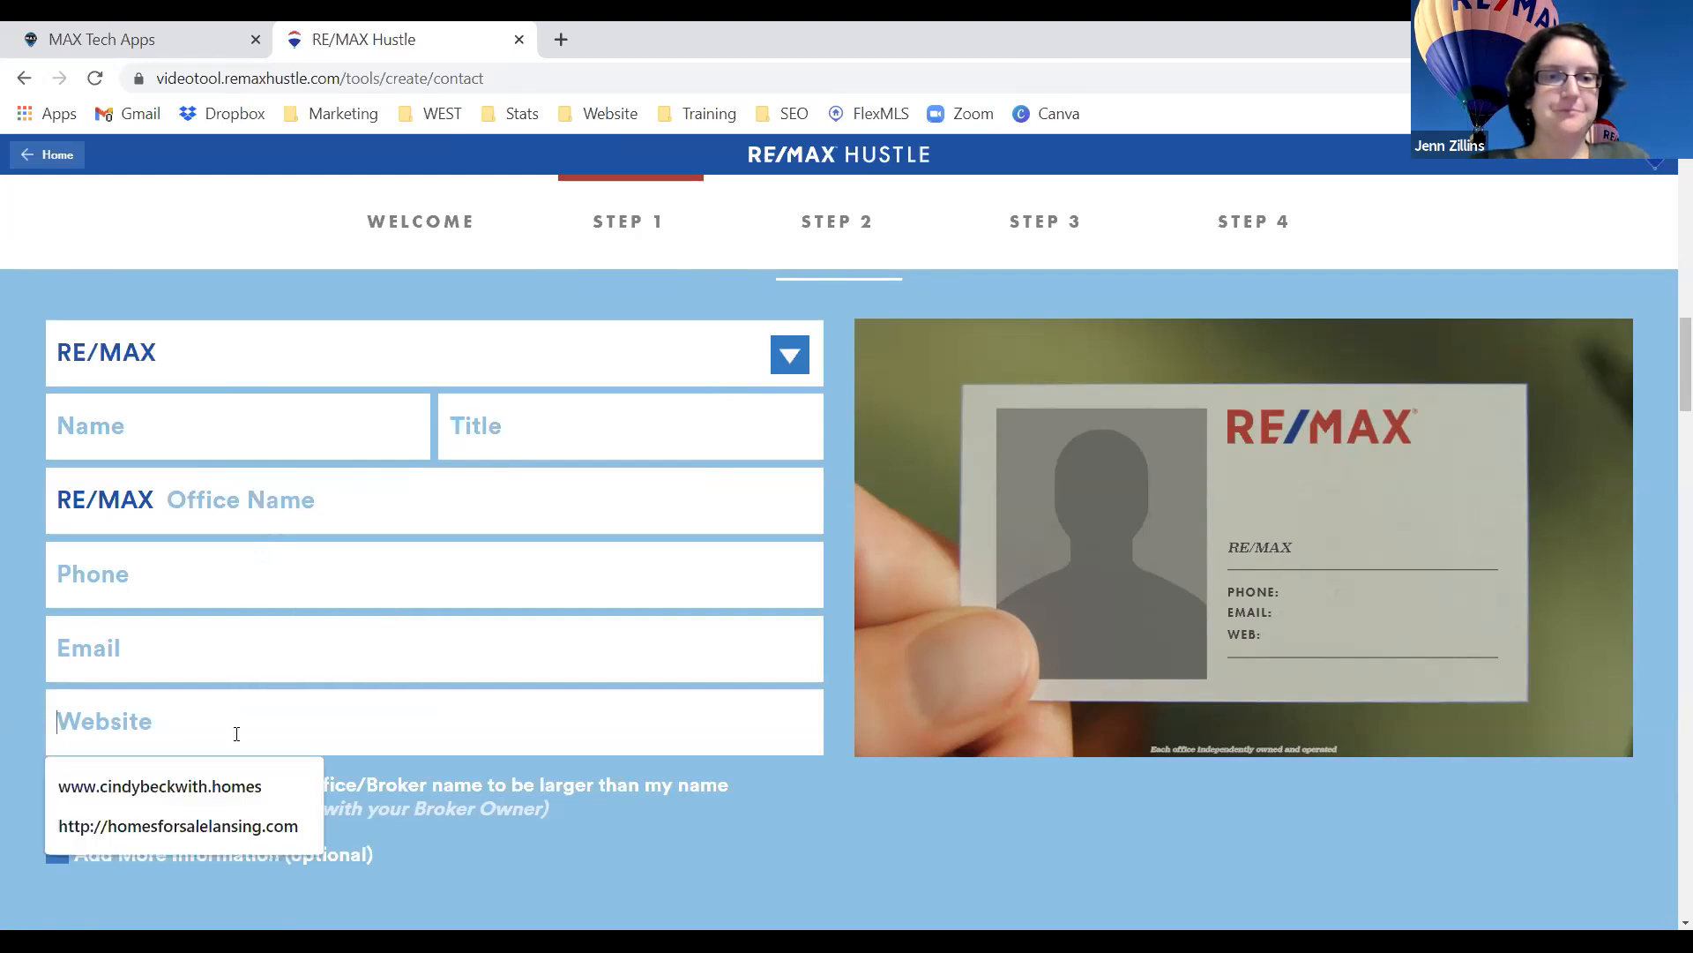
left_click(838, 816)
scroll(836, 810, "down", 5)
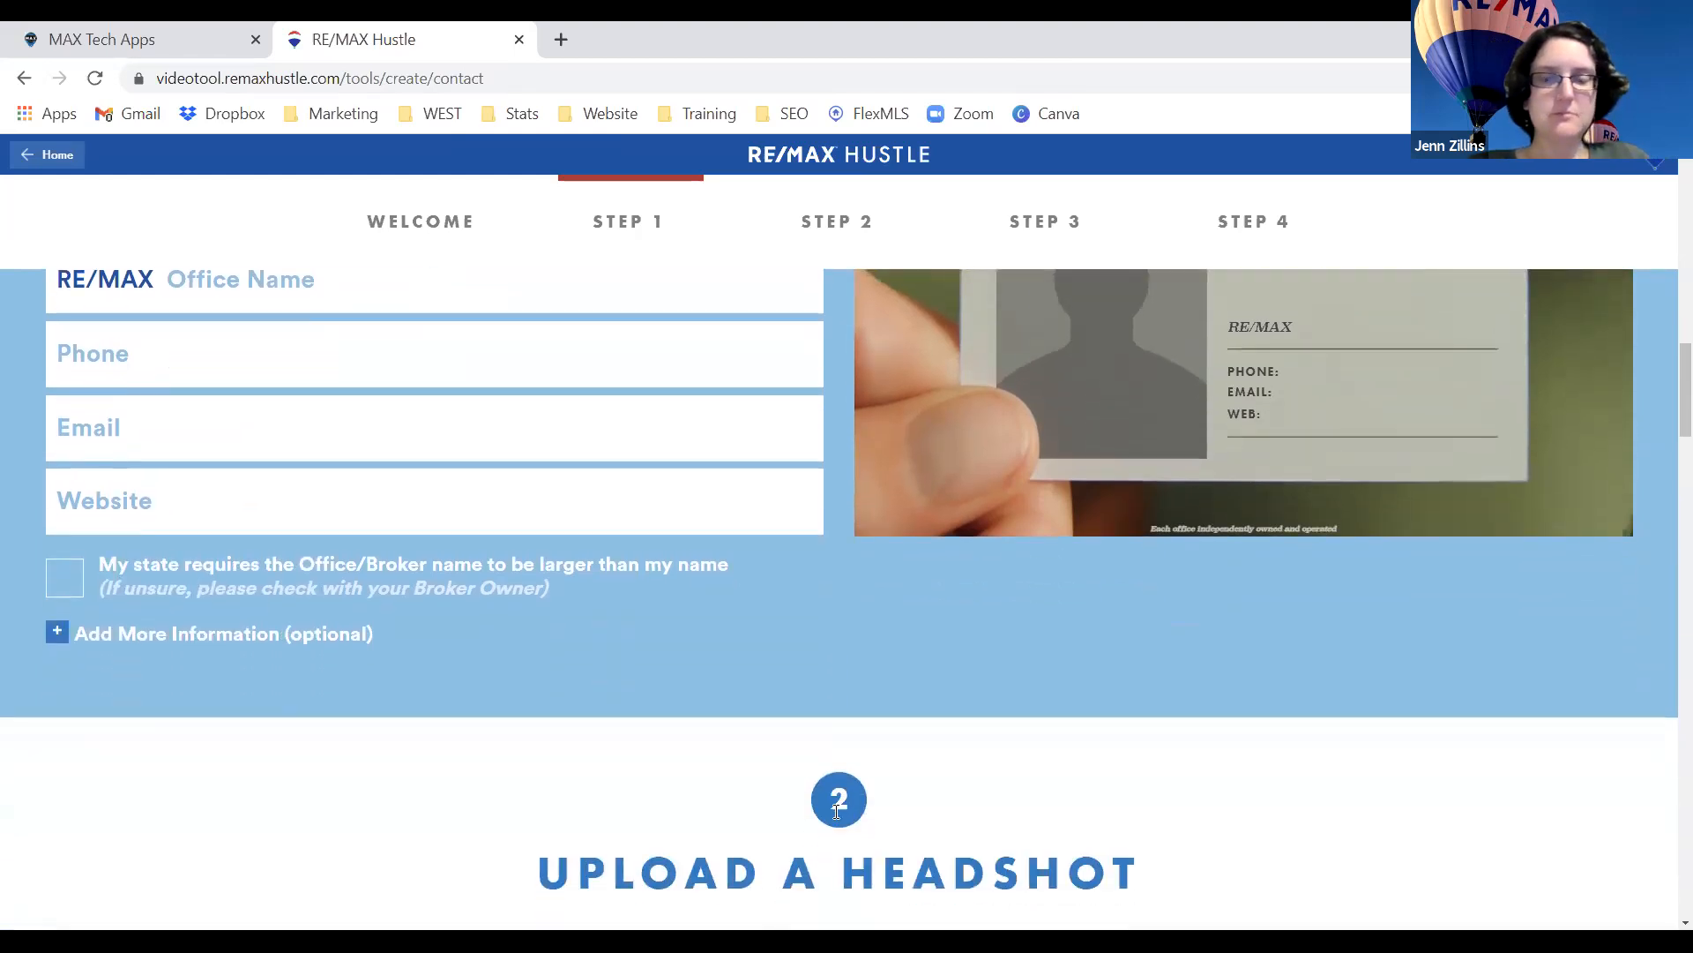
scroll(836, 810, "down", 4)
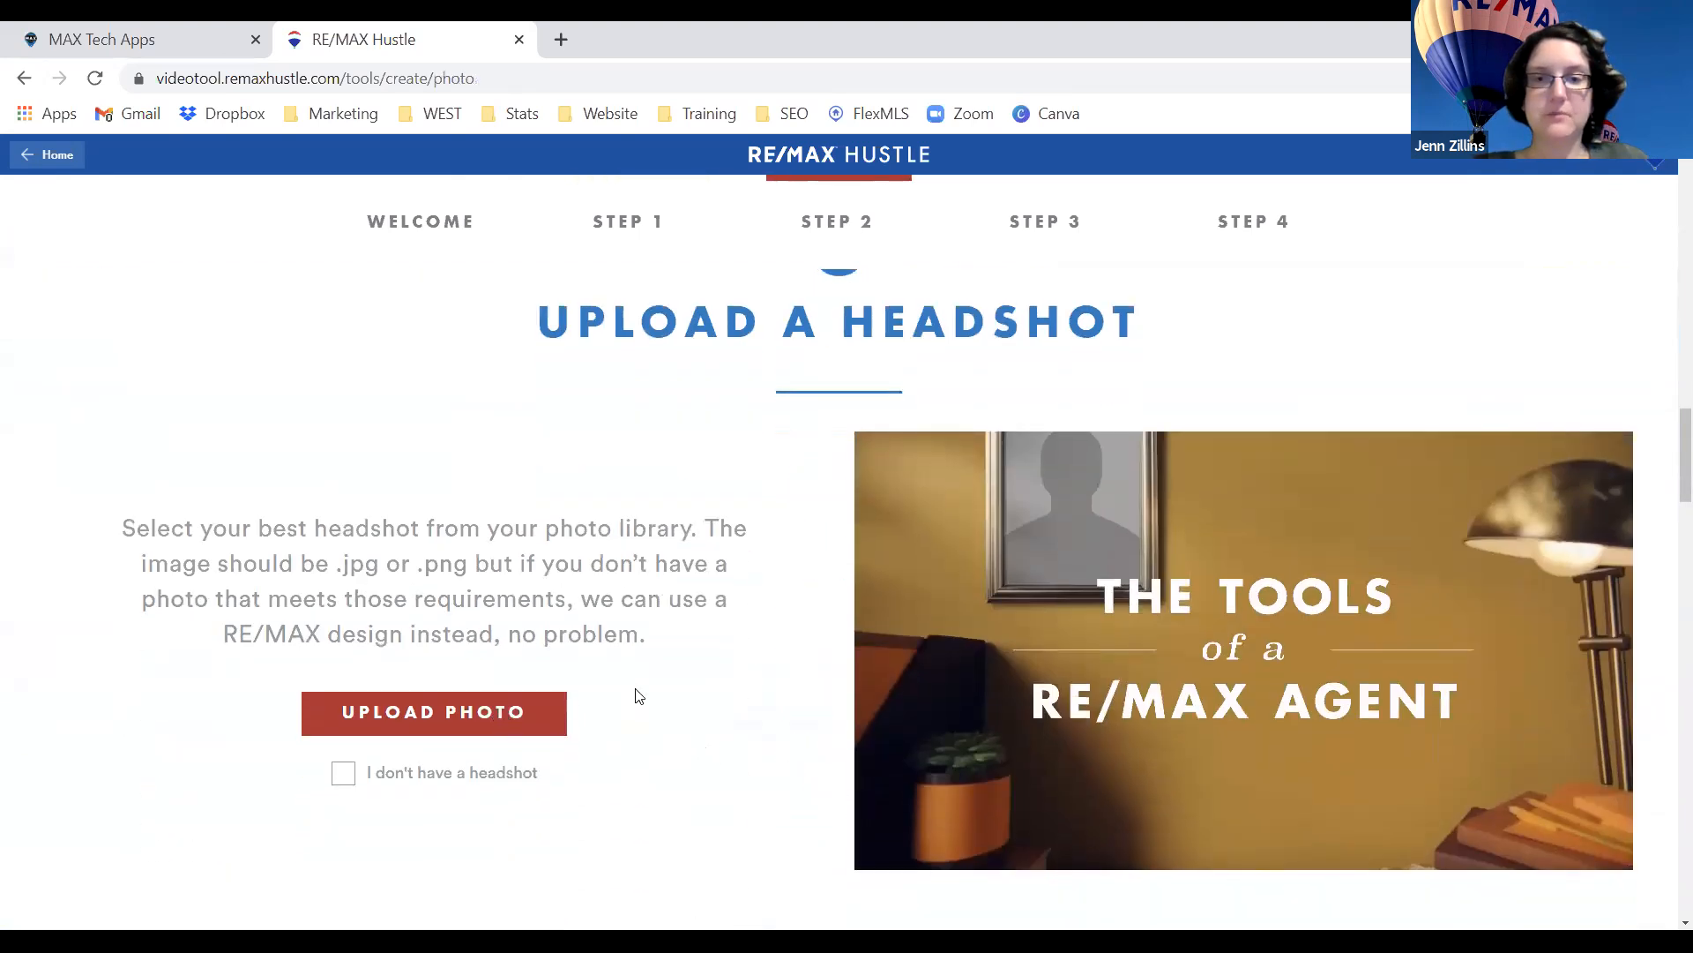
Scroll past the headshot step and commercial clip library down to Step 4 Choose Your Music.
scroll(635, 696, "down", 4)
scroll(636, 691, "down", 7)
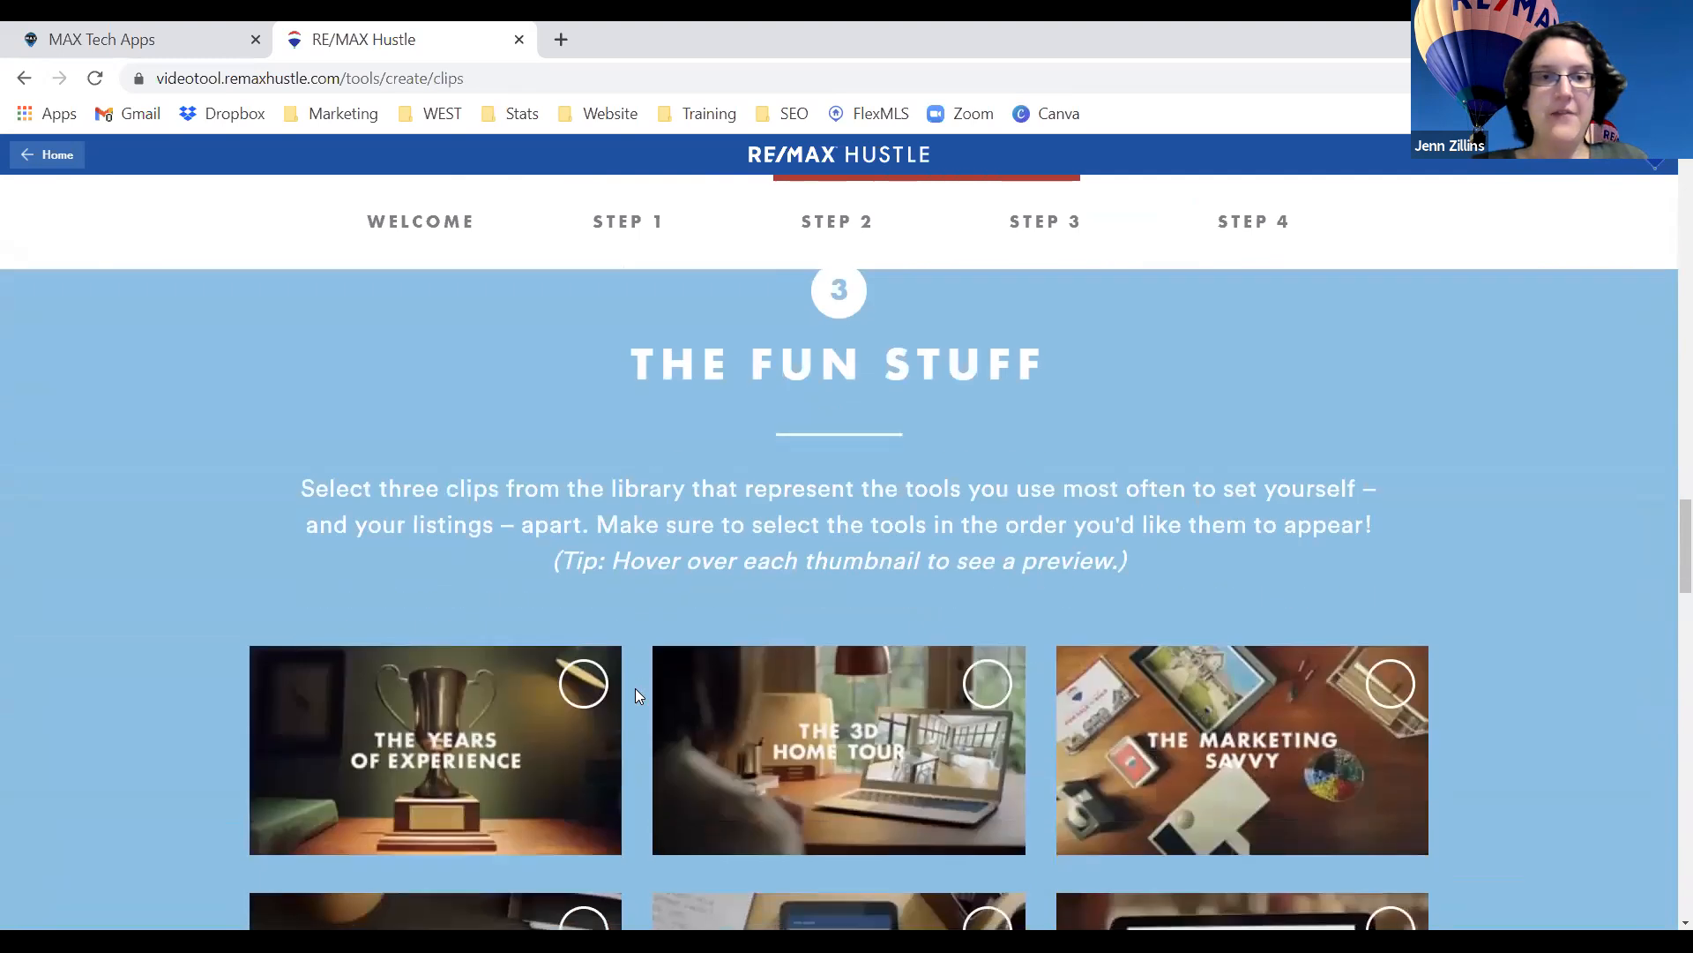
scroll(704, 673, "up", 1)
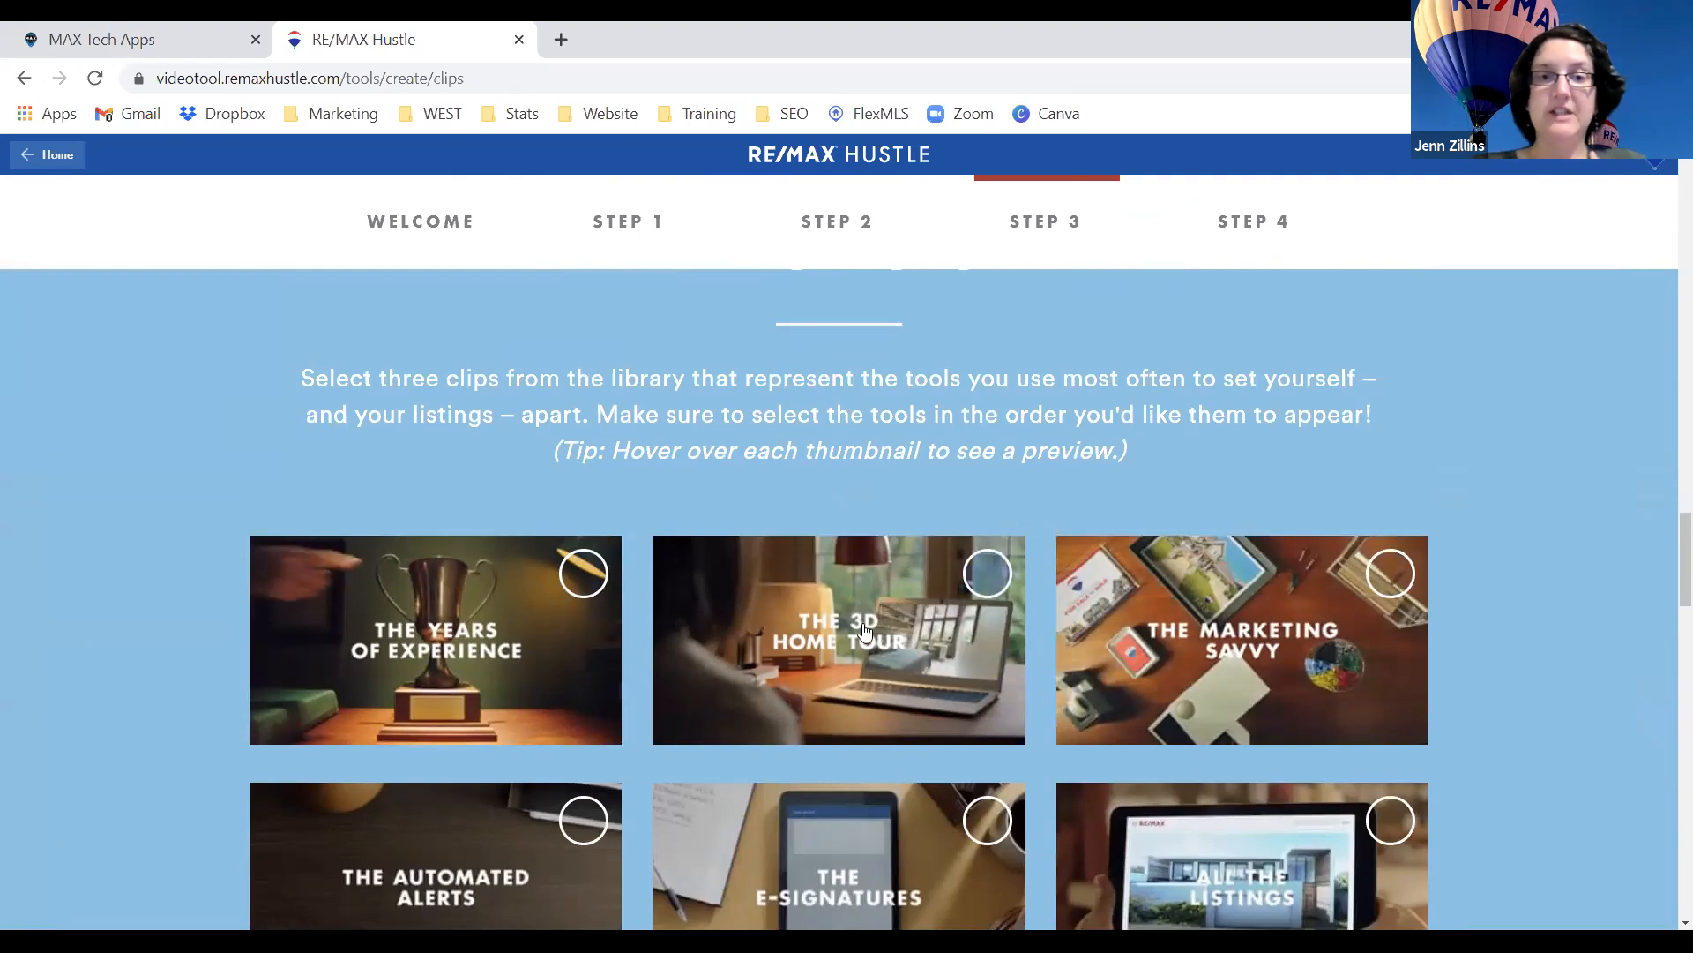
scroll(866, 632, "down", 1)
scroll(865, 632, "down", 1)
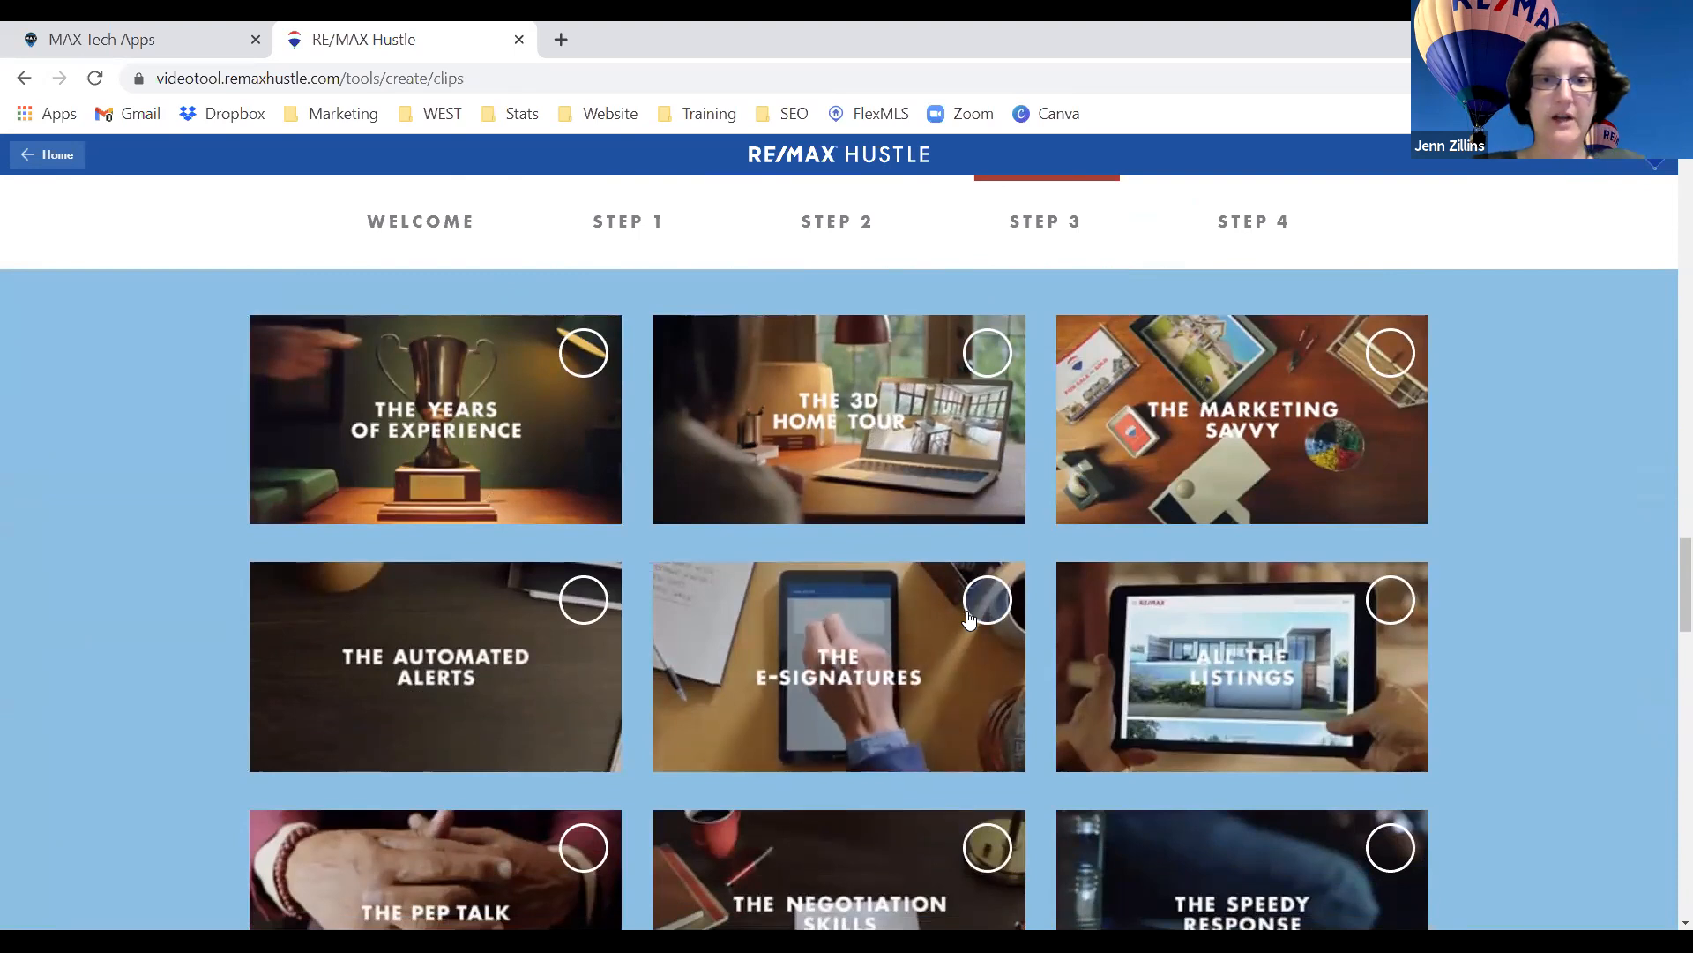
scroll(967, 622, "down", 2)
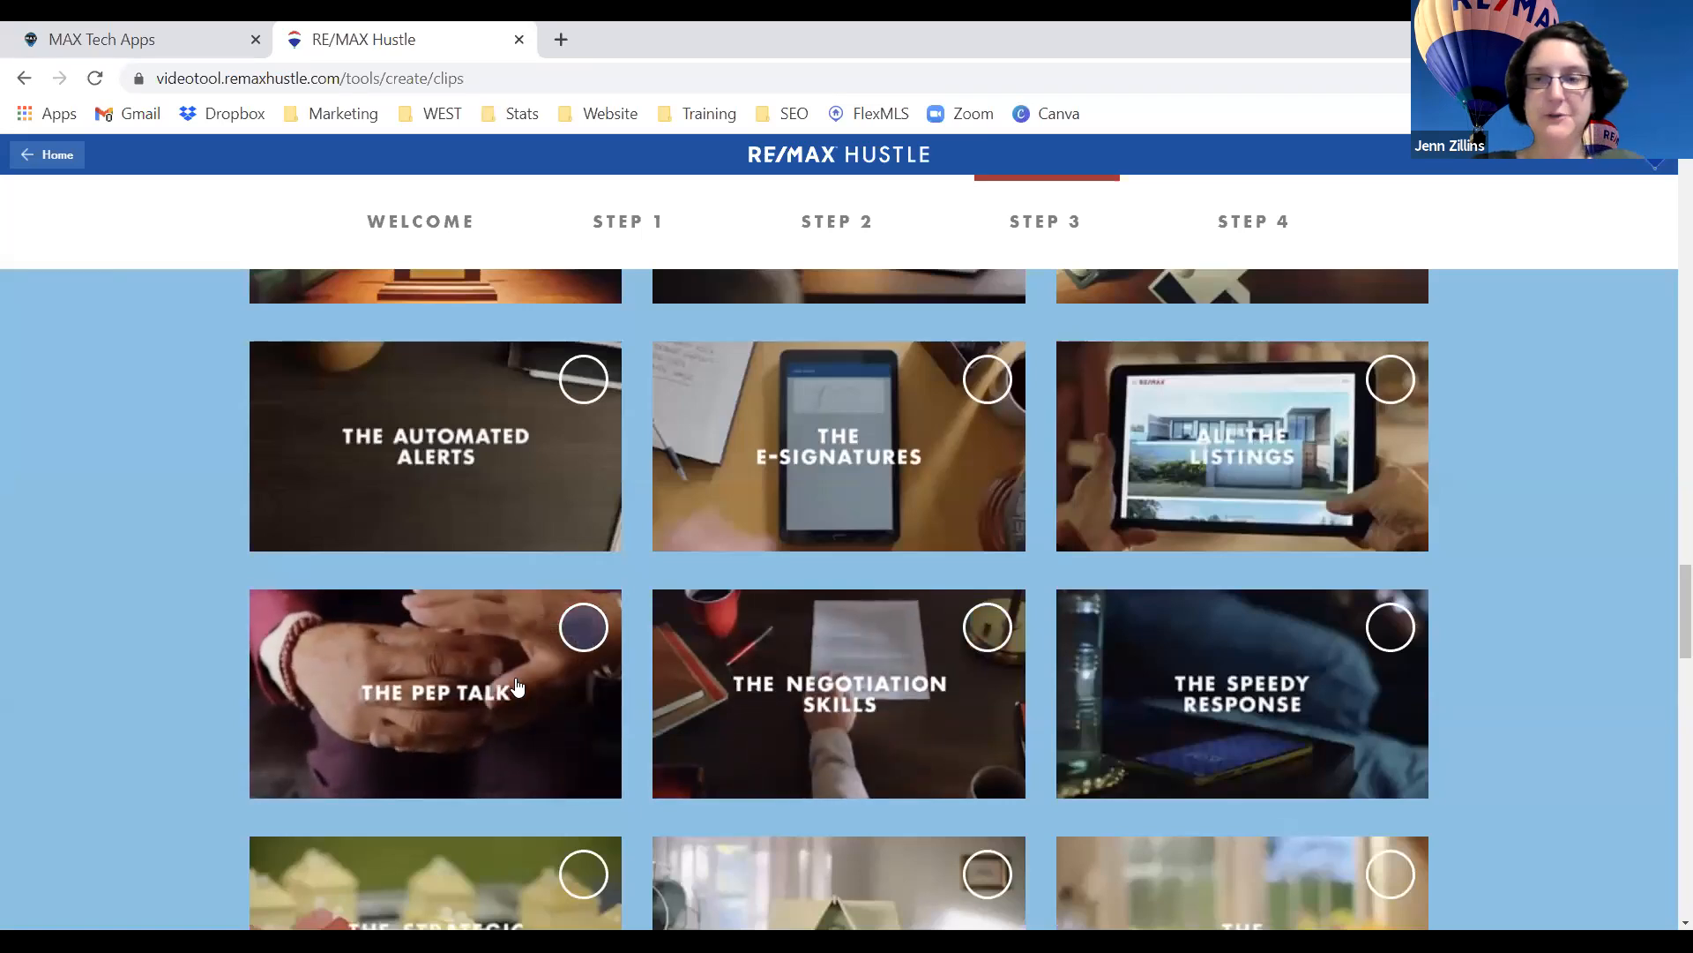
scroll(516, 697, "down", 2)
scroll(513, 719, "down", 1)
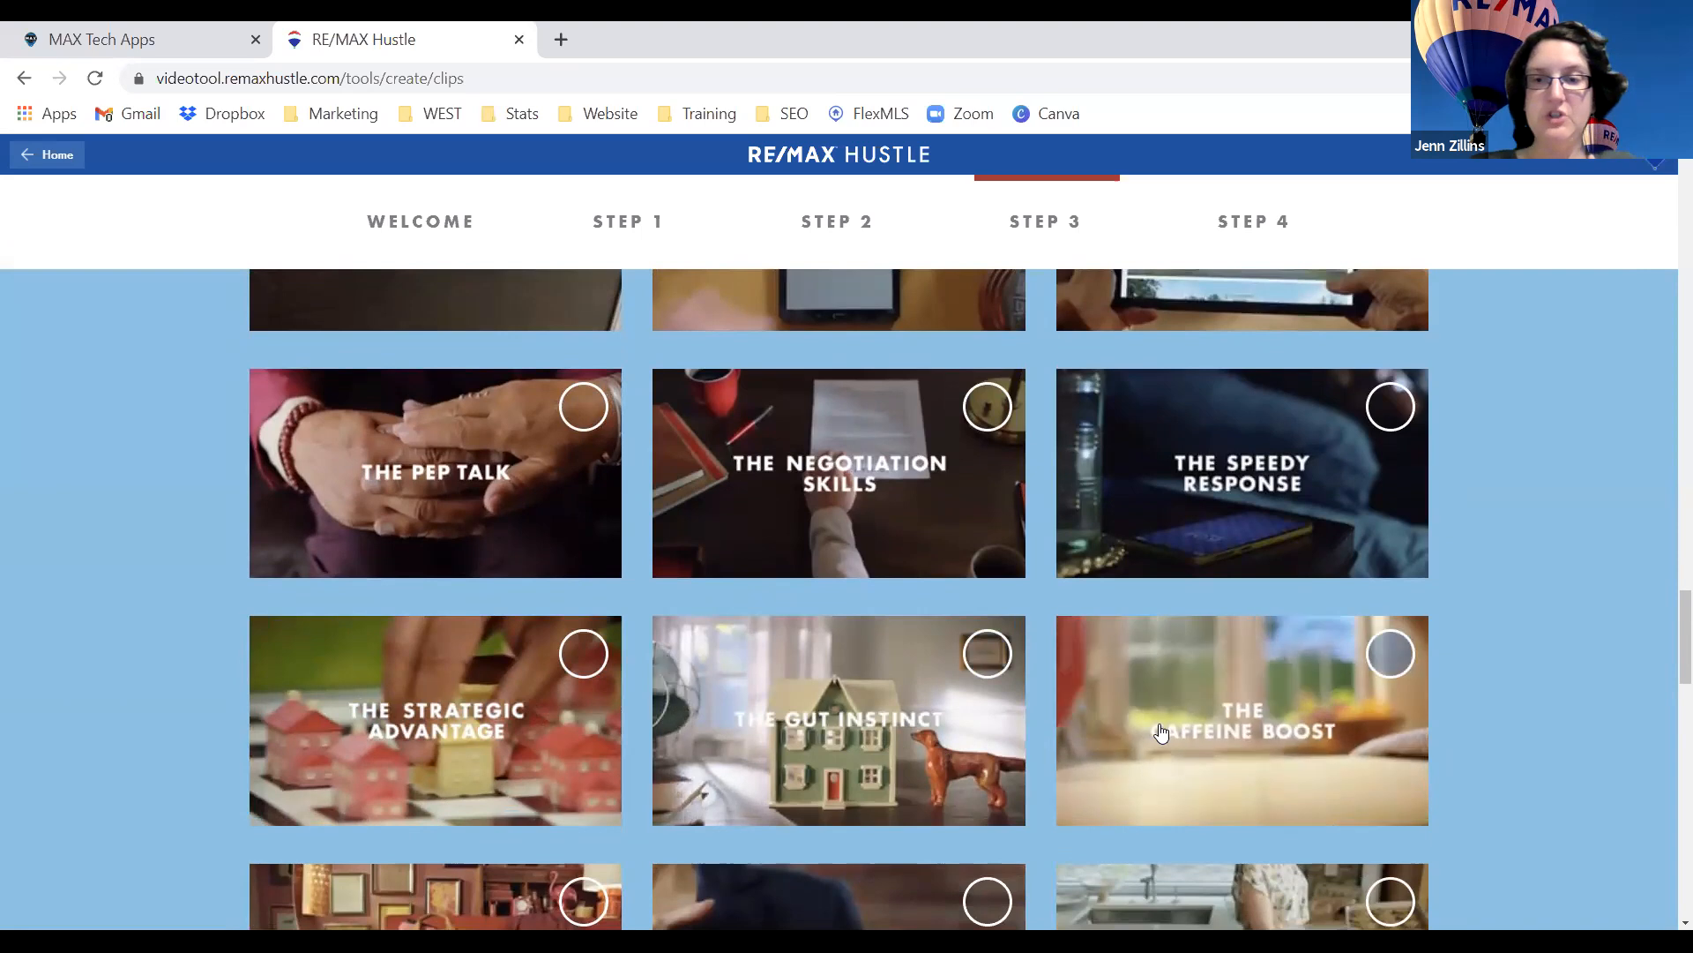
scroll(1159, 731, "down", 1)
scroll(1158, 730, "down", 2)
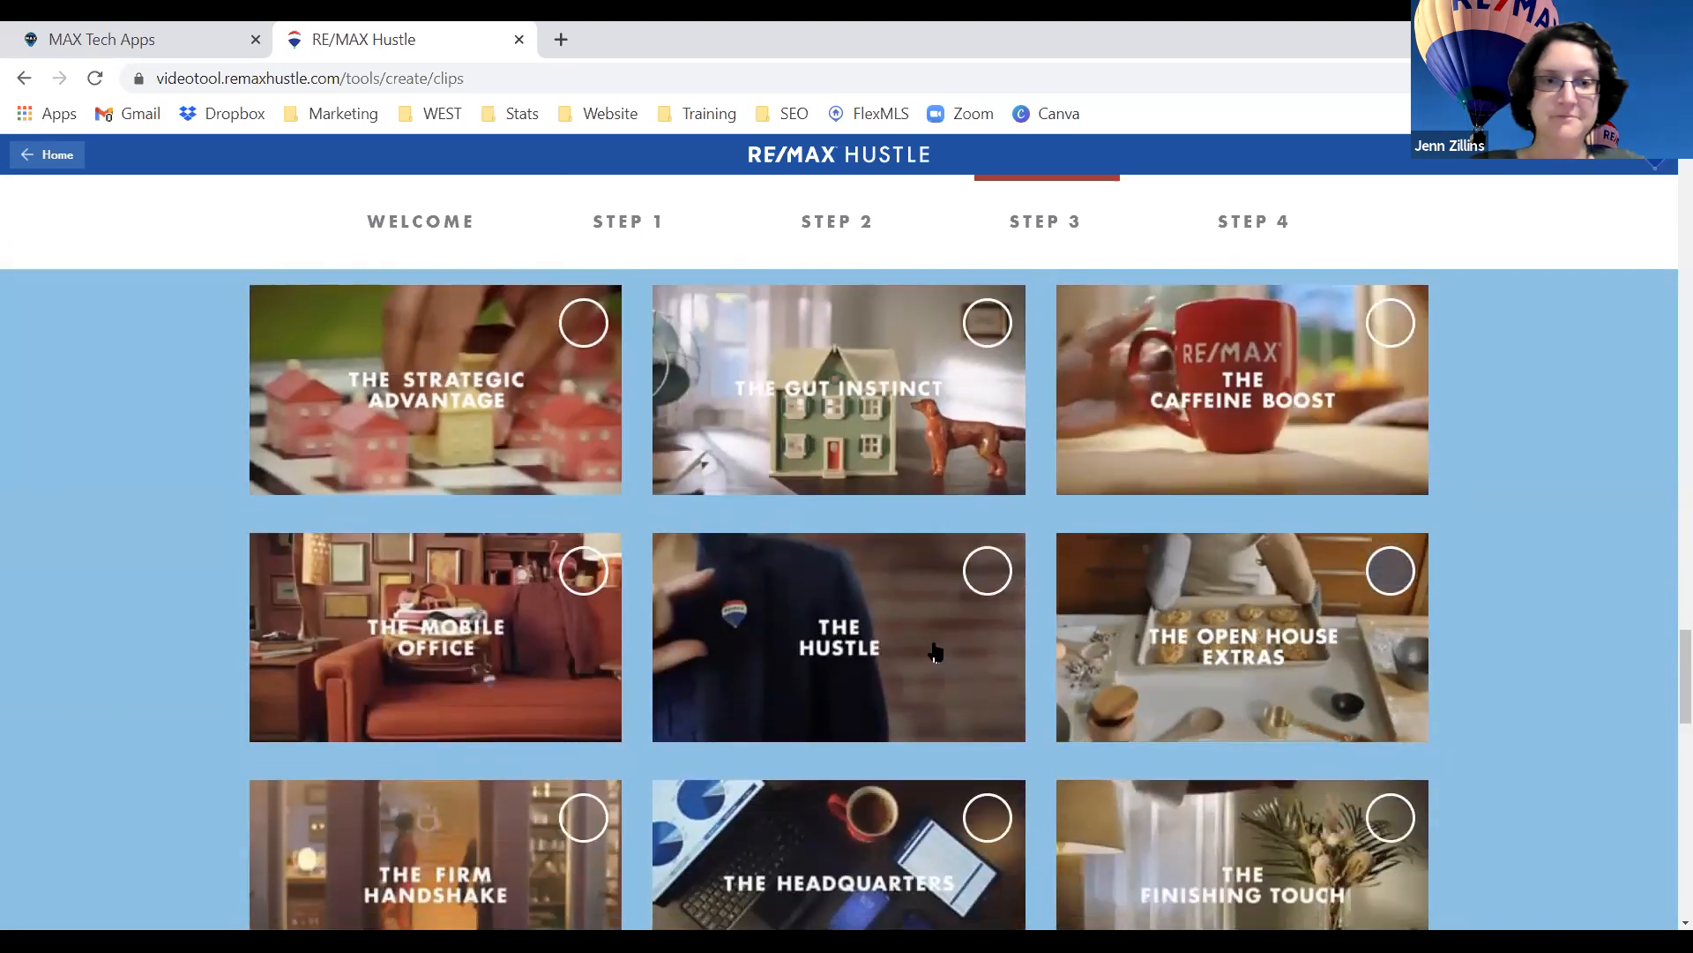
scroll(935, 651, "down", 1)
scroll(936, 650, "down", 8)
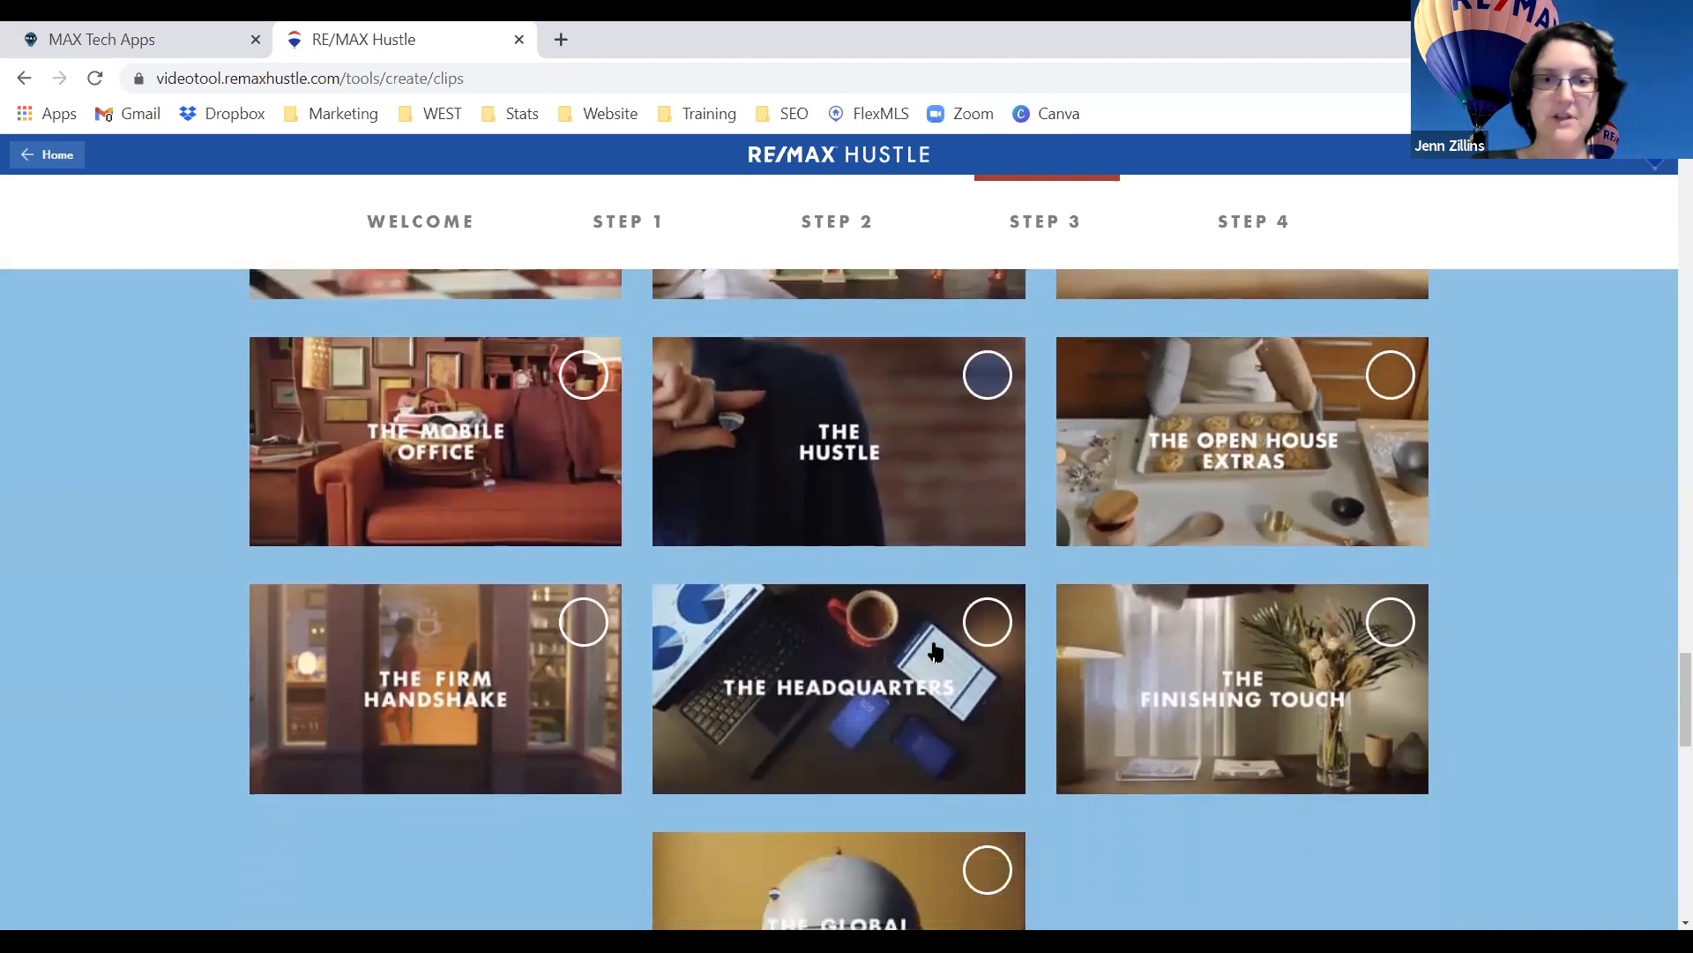
scroll(935, 651, "down", 1)
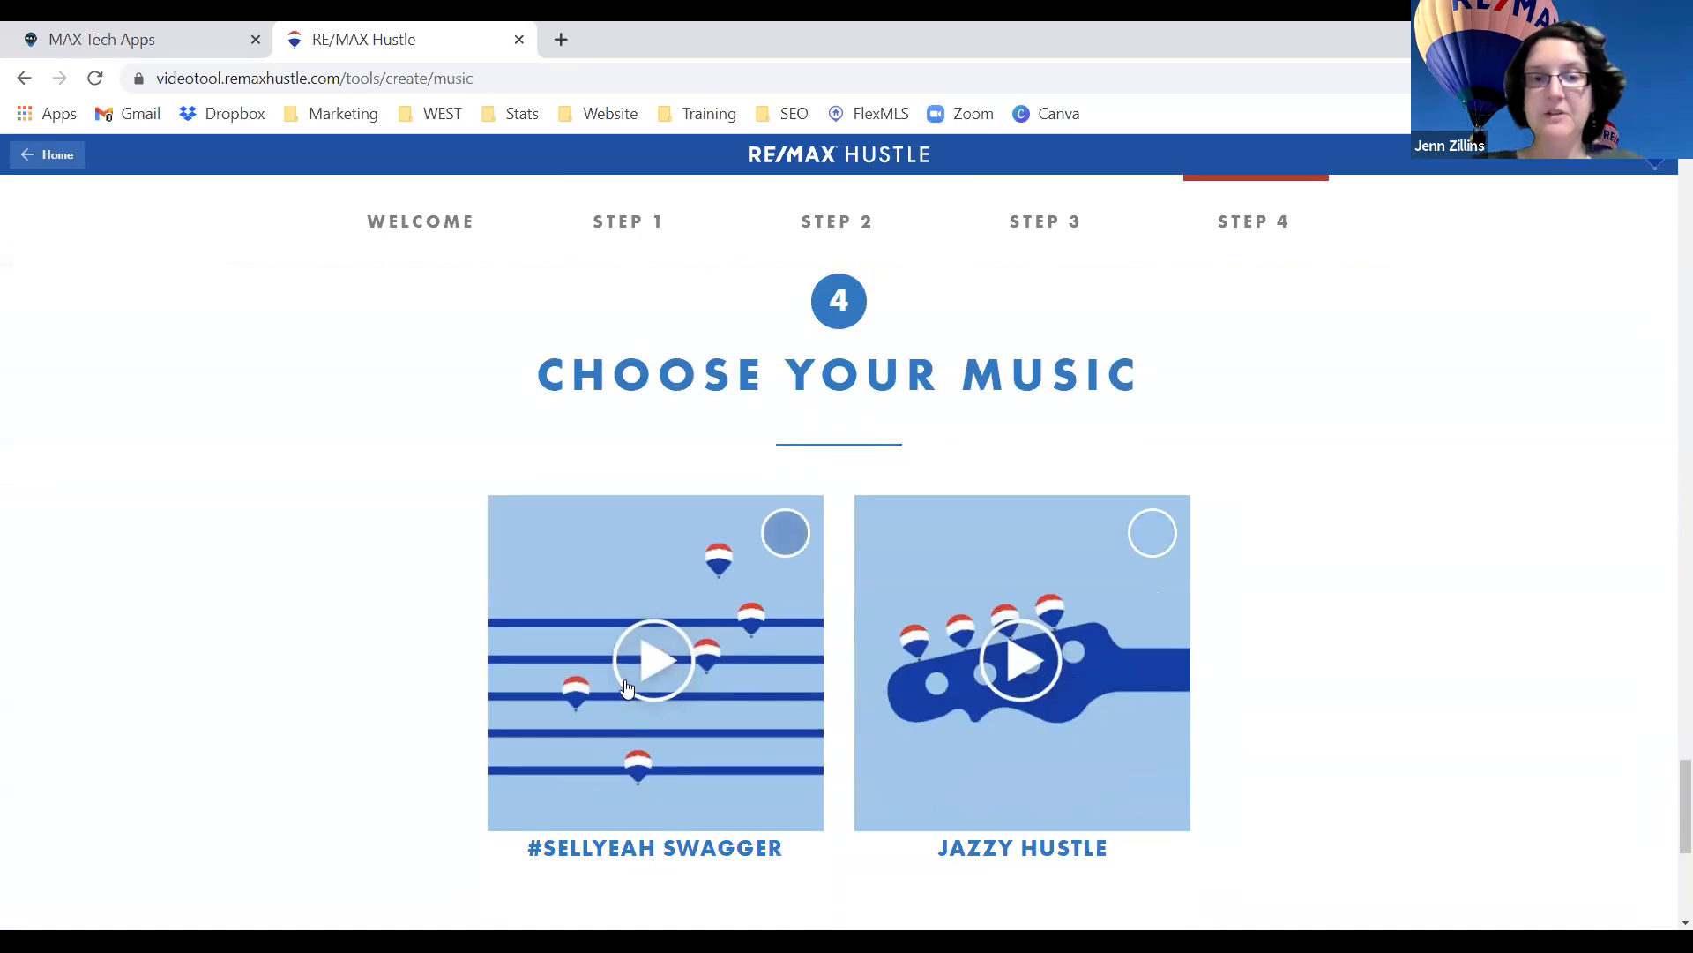
Preview the Jazzy Hustle and #SellYeah Swagger tracks, then run CREATE VIDEO.
left_click(1025, 667)
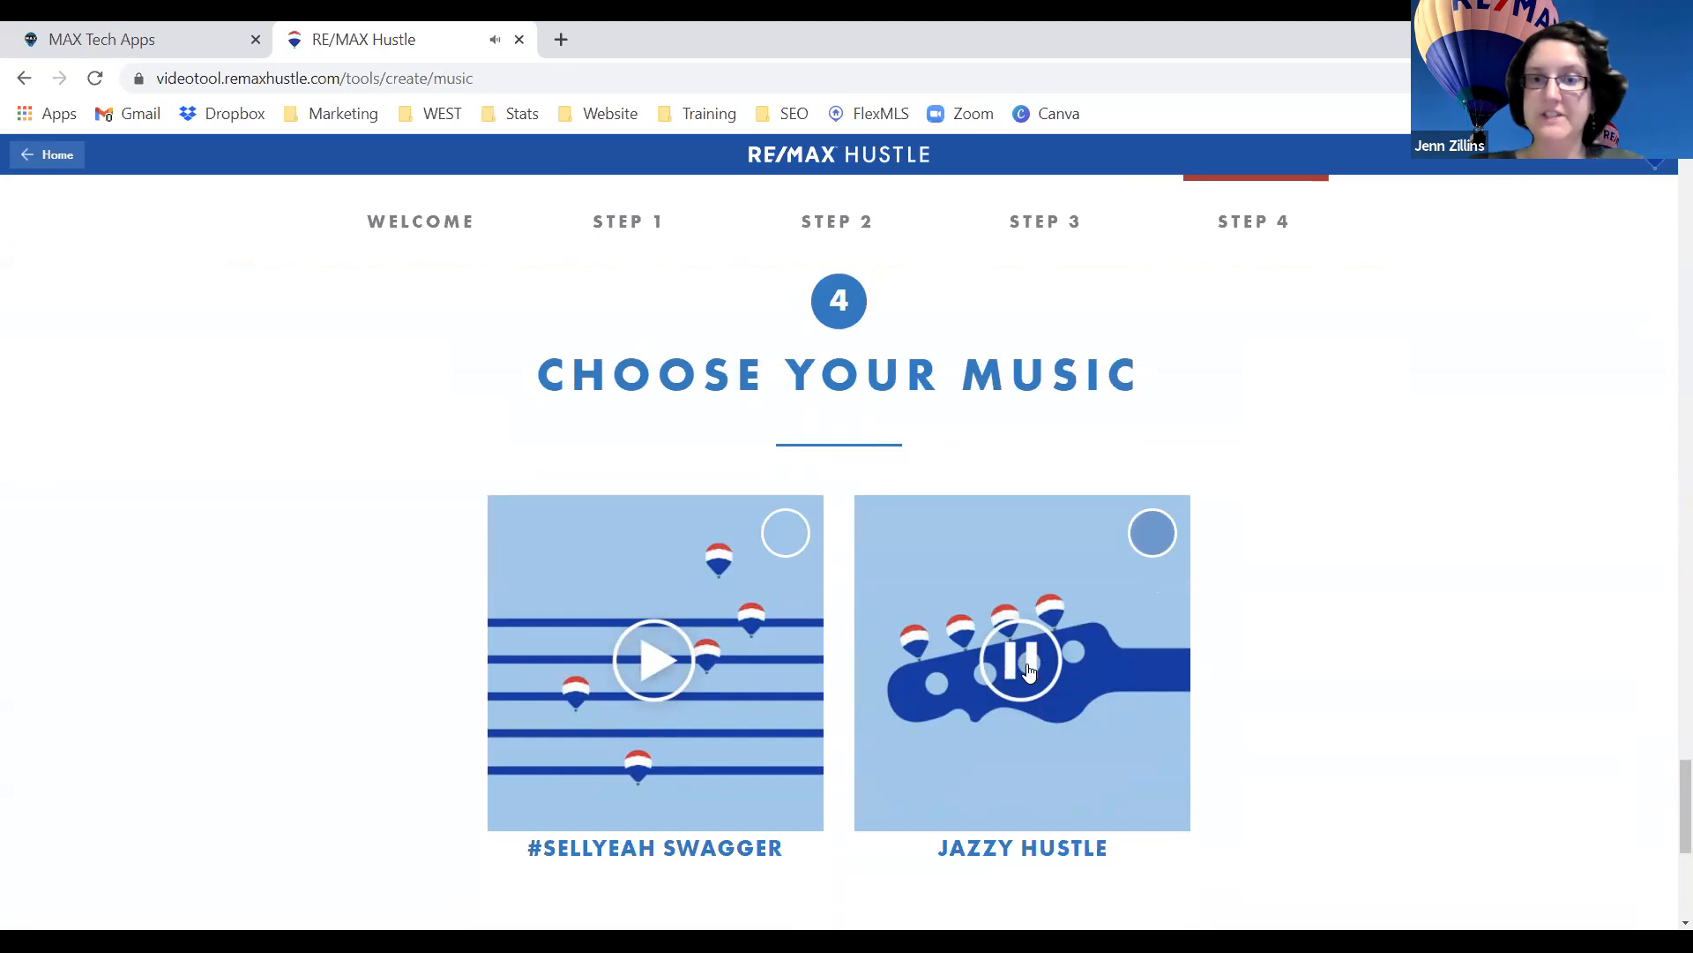
left_click(651, 658)
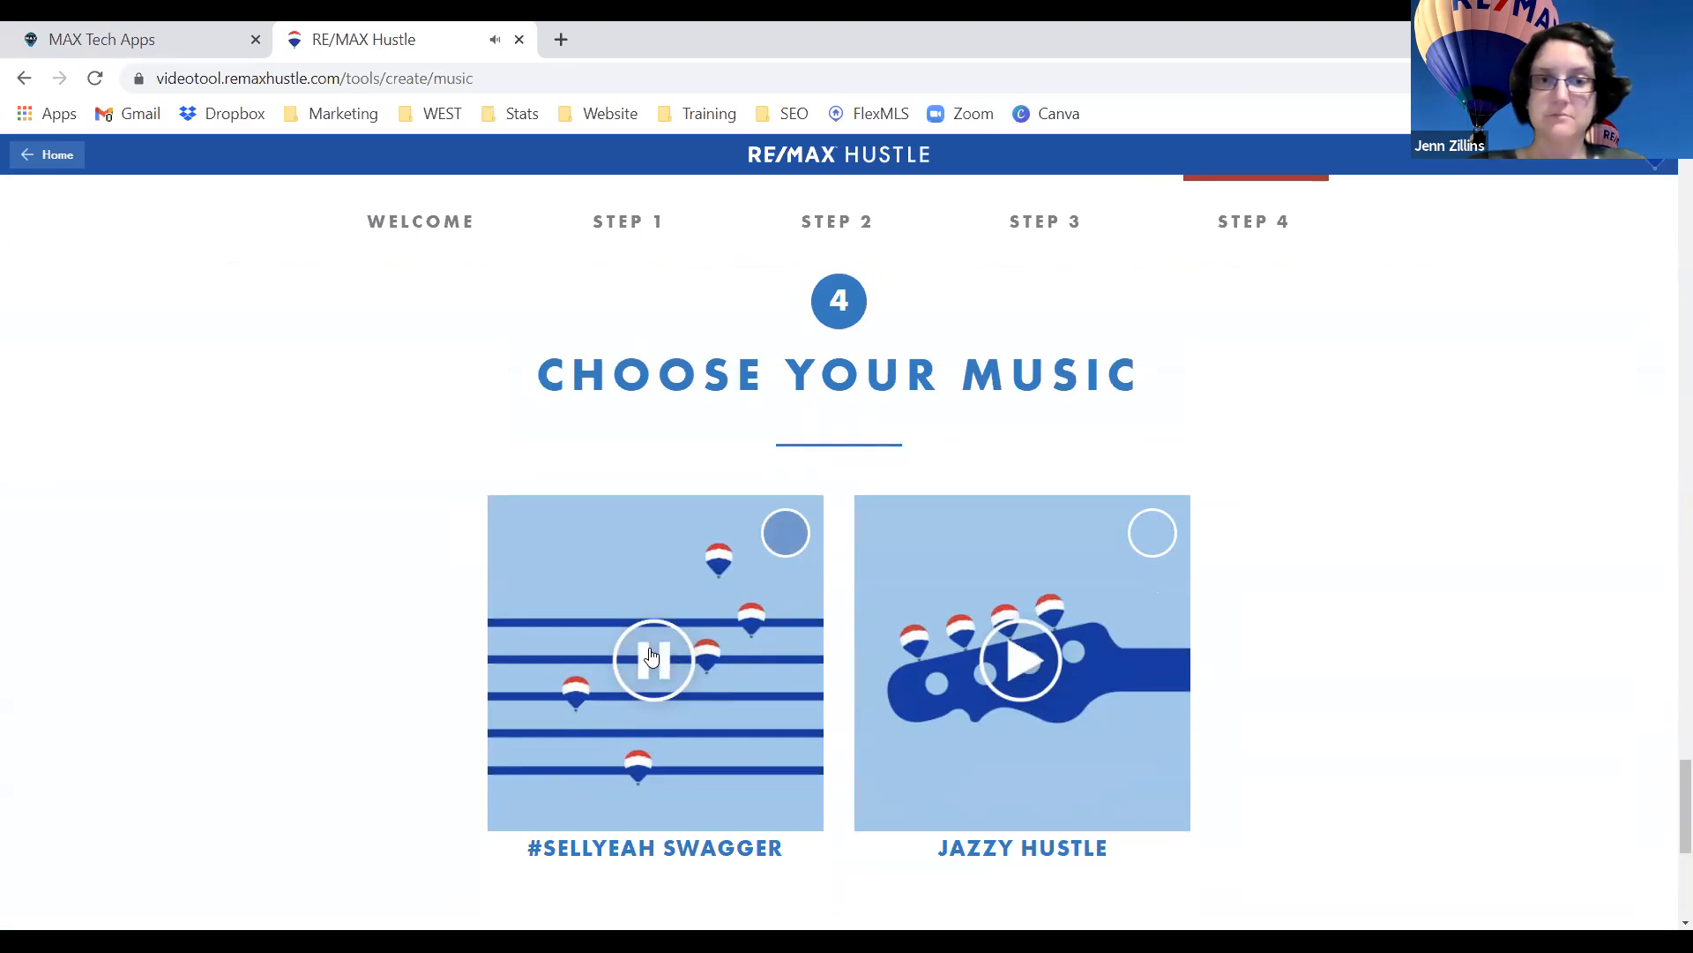
left_click(652, 658)
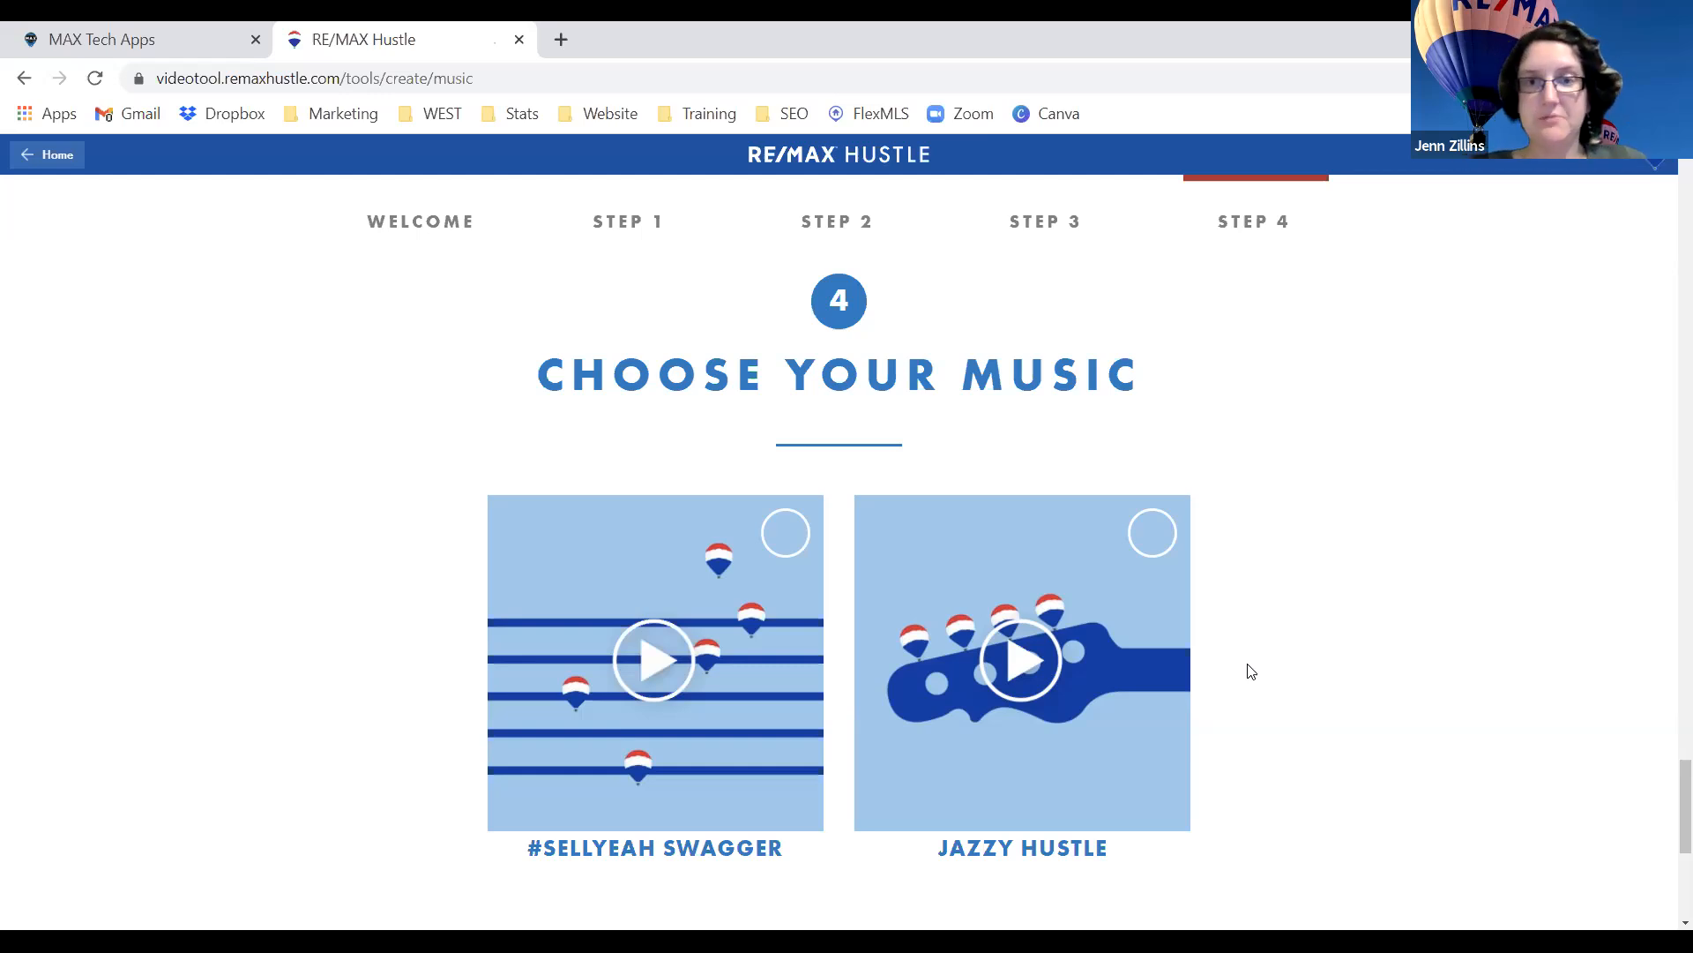
scroll(1251, 672, "down", 5)
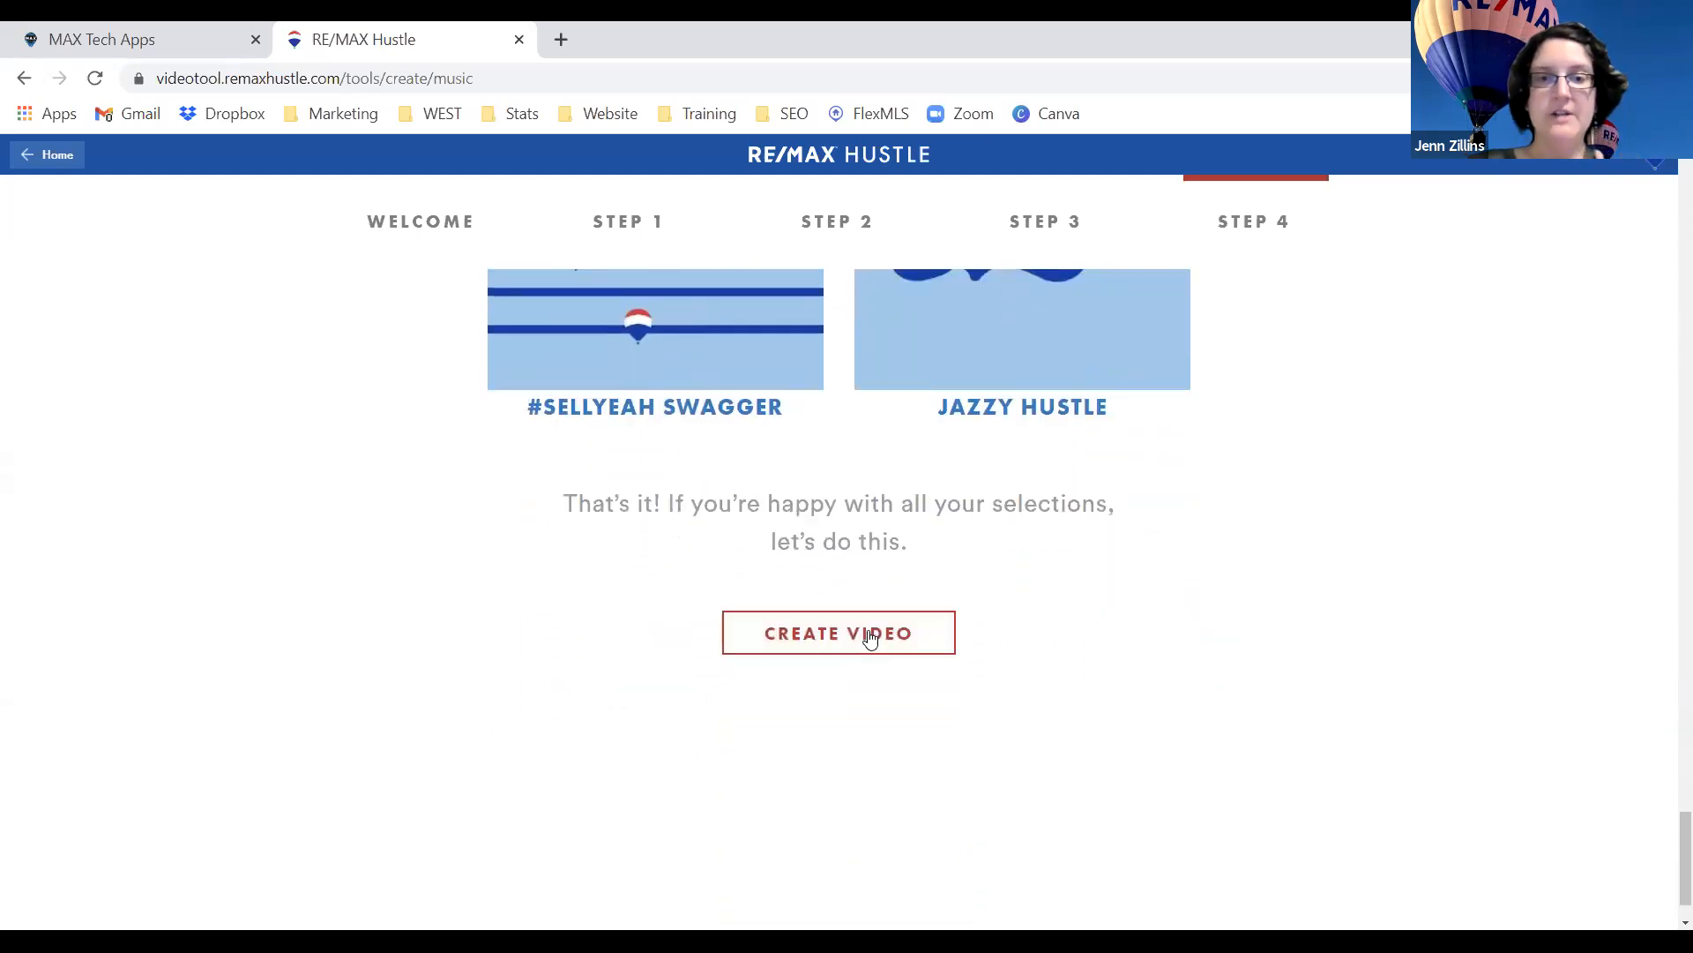
left_click(869, 637)
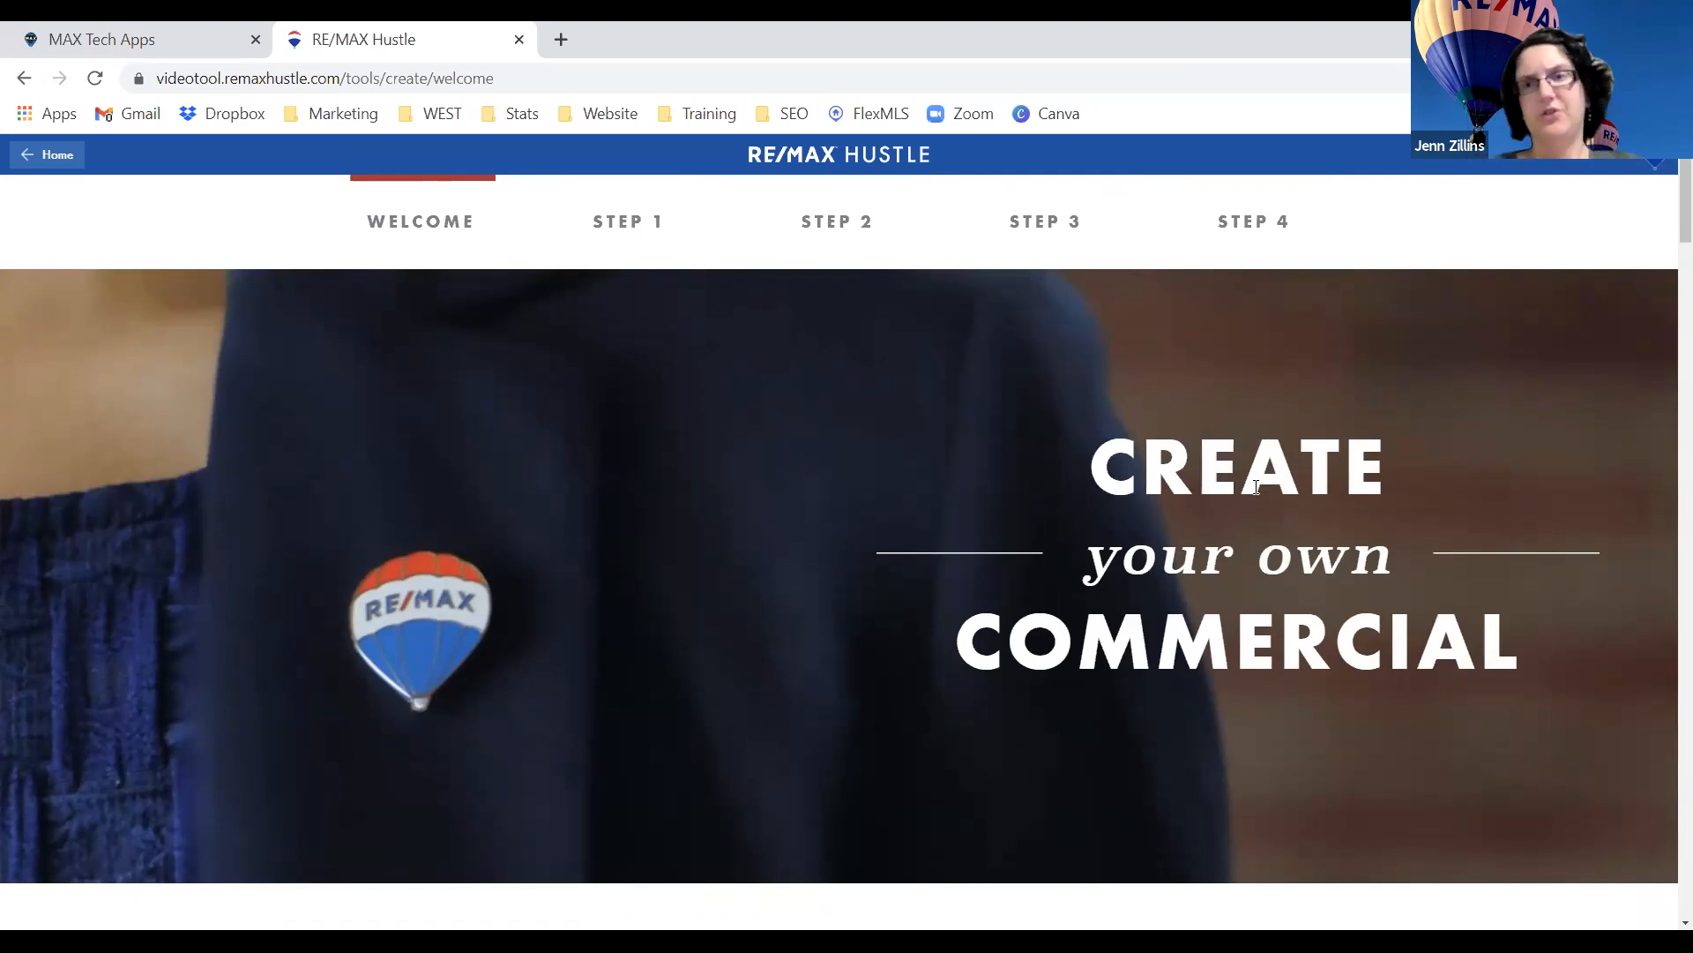
Return to the Hustle home page and scroll through the video and graphic tool tiles.
left_click(37, 163)
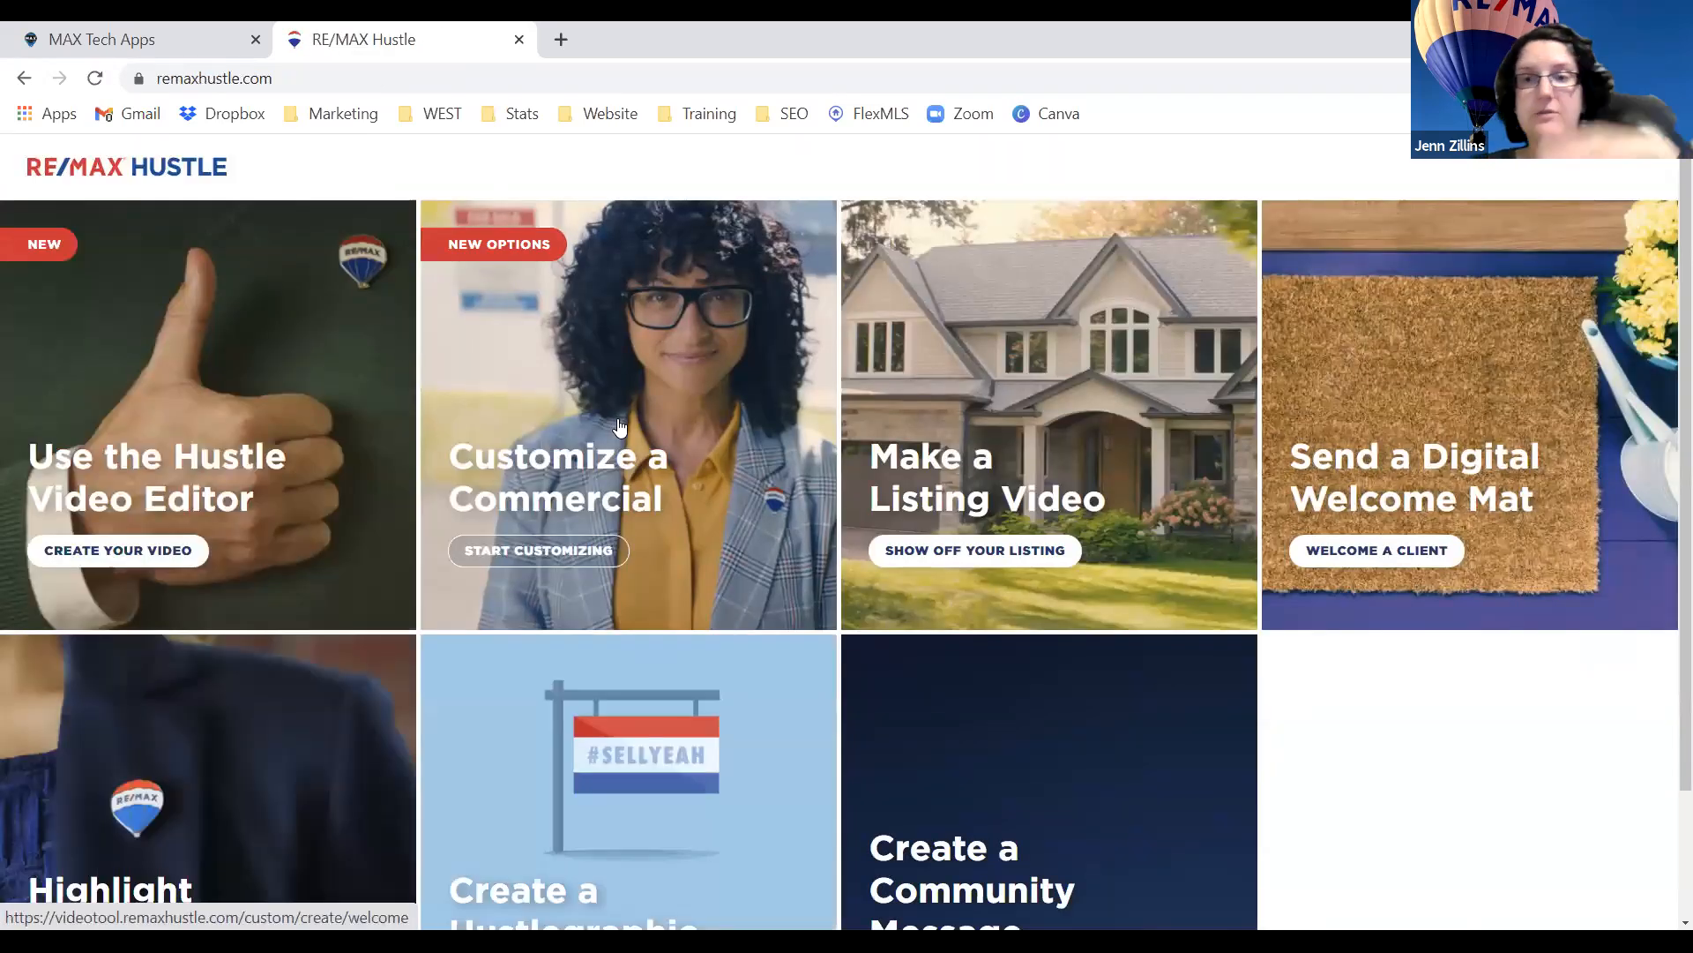
scroll(619, 426, "down", 2)
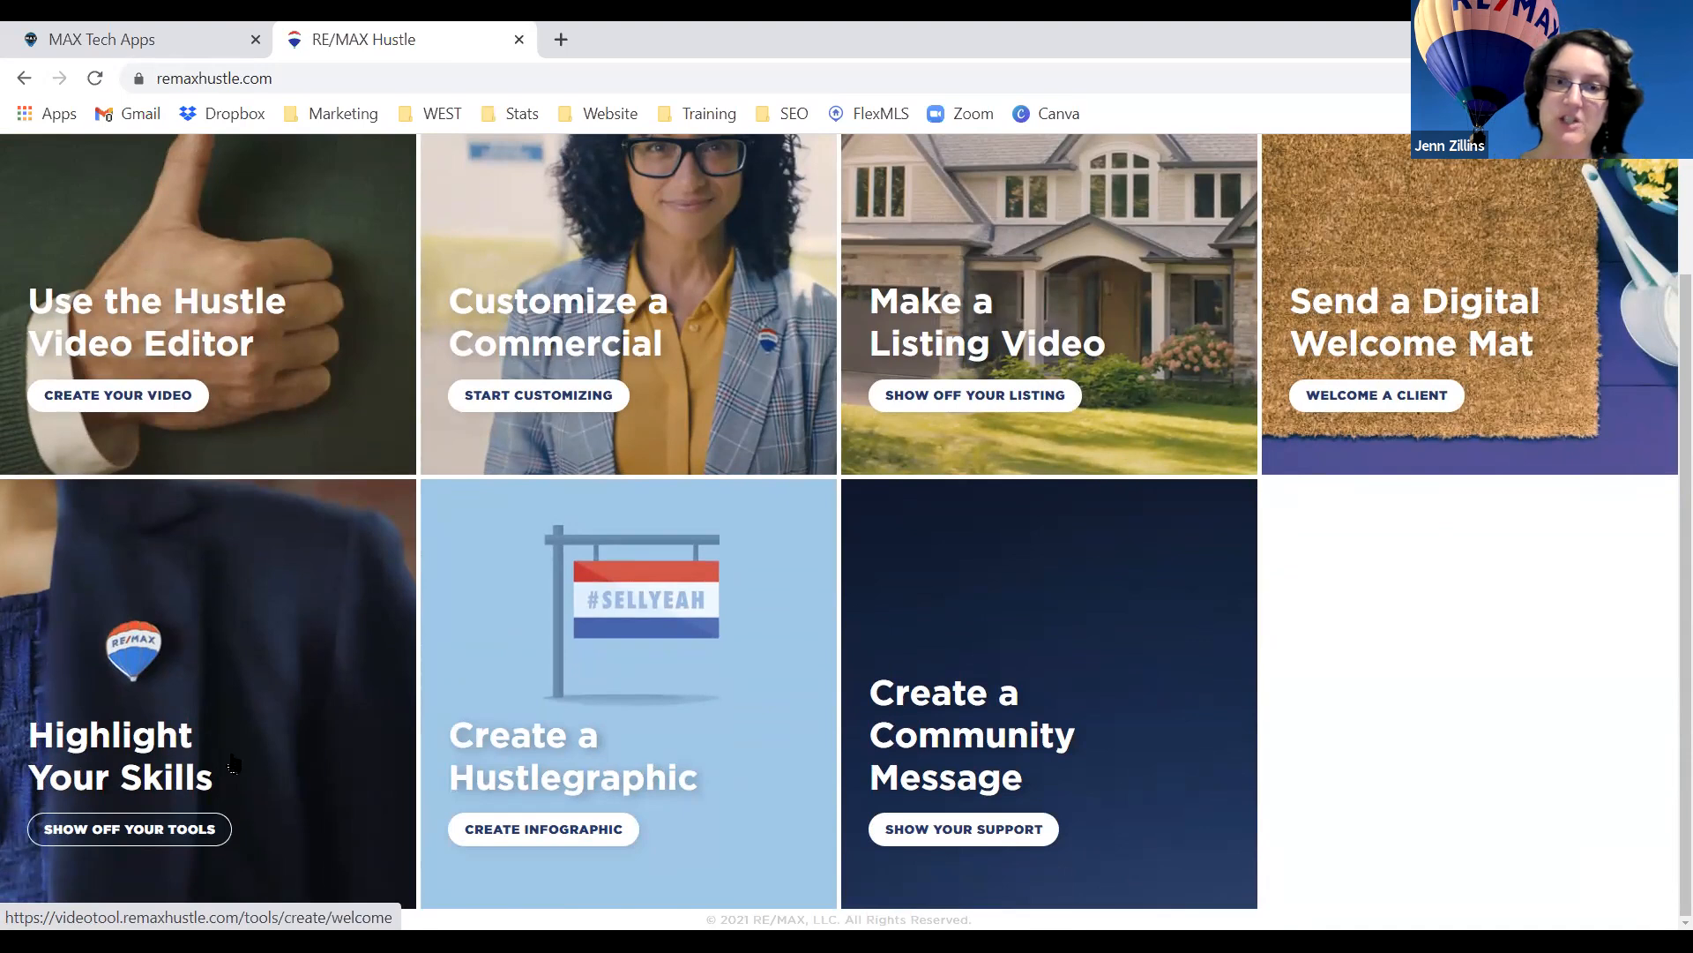
Open the Hustlegraphic creator and bring up its questionnaire about the last 12 months.
left_click(587, 785)
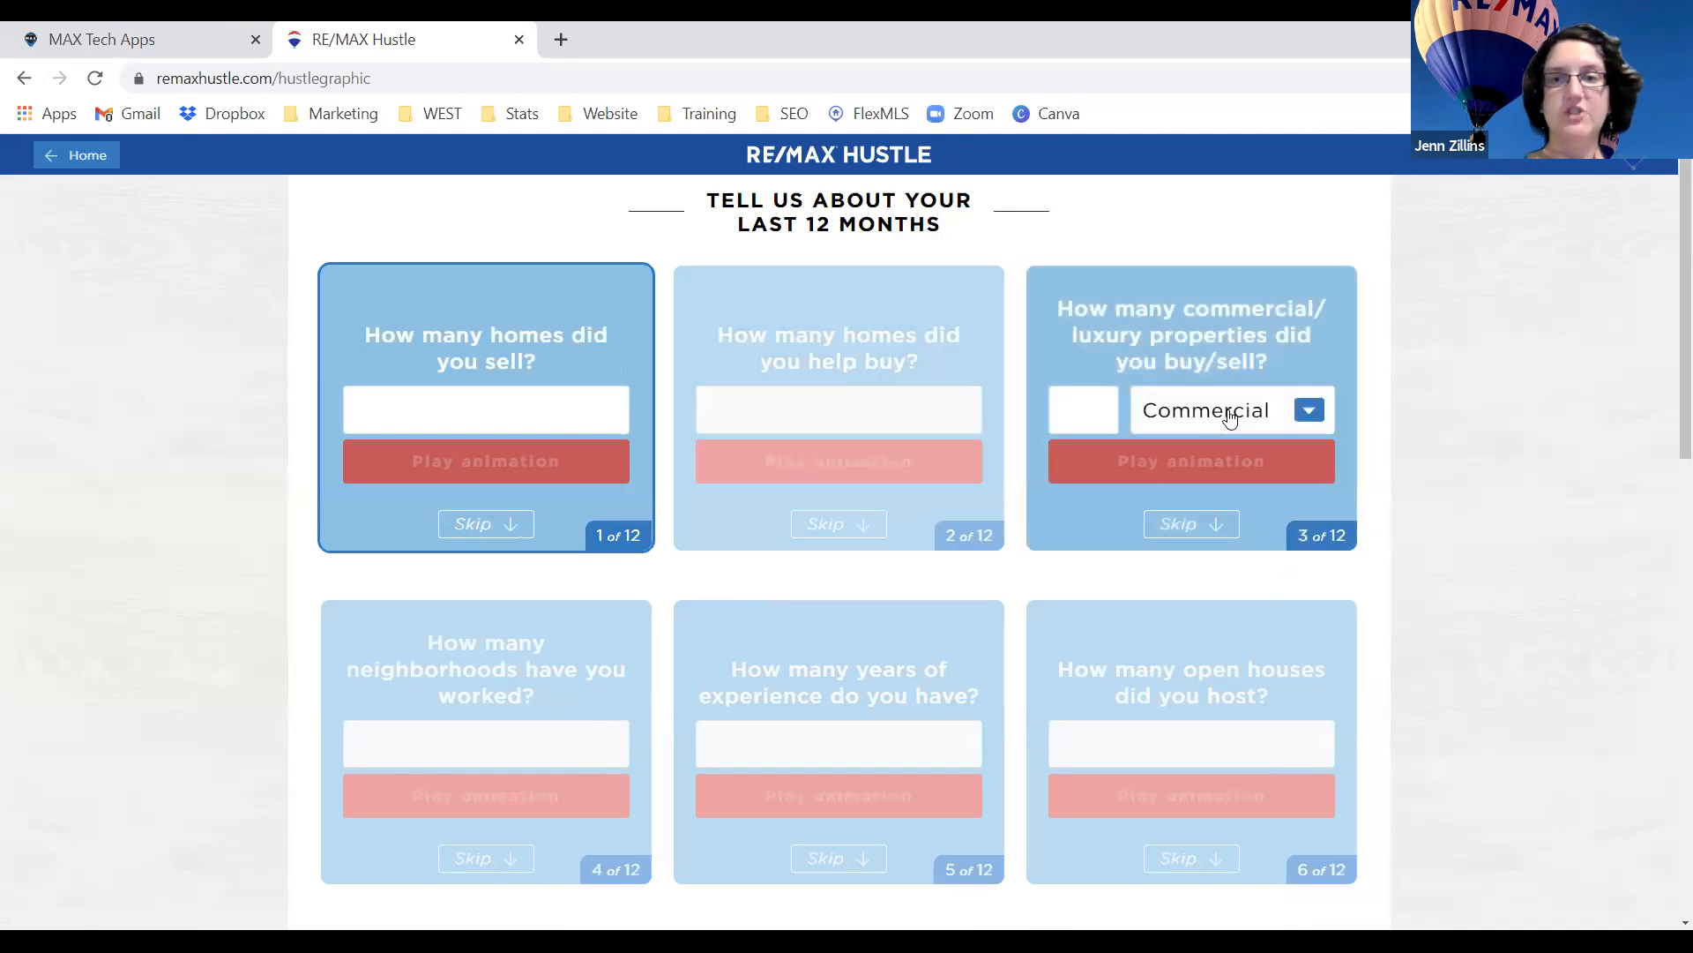
scroll(1104, 511, "down", 5)
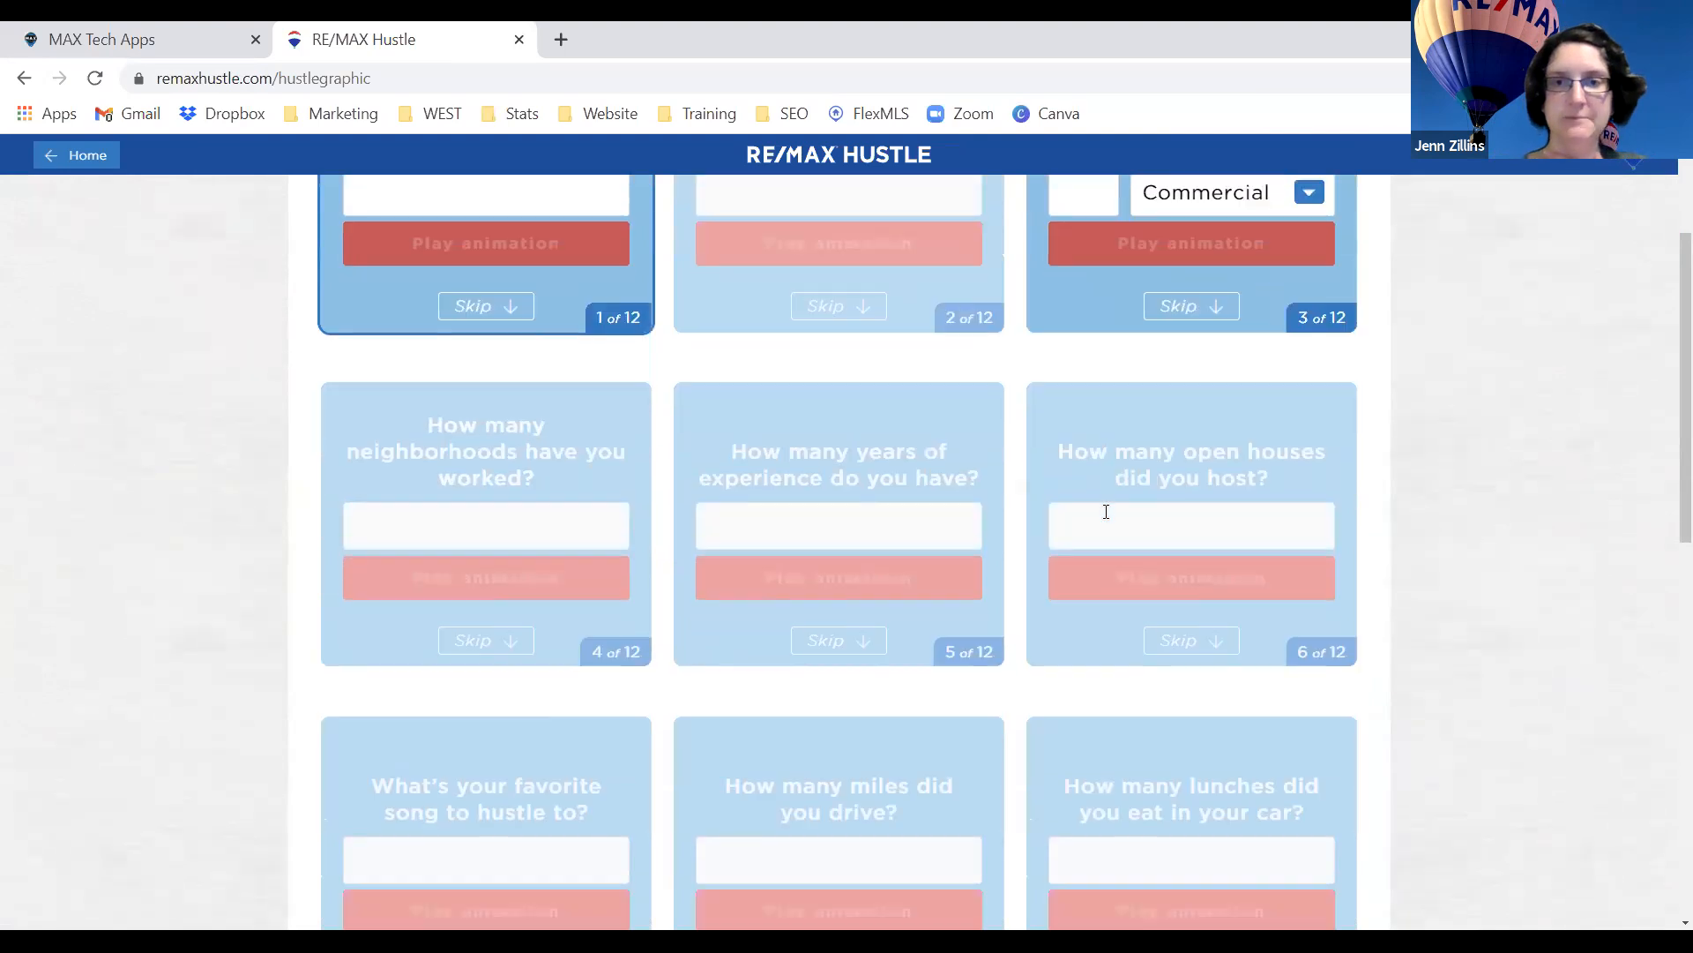
scroll(1104, 494, "down", 8)
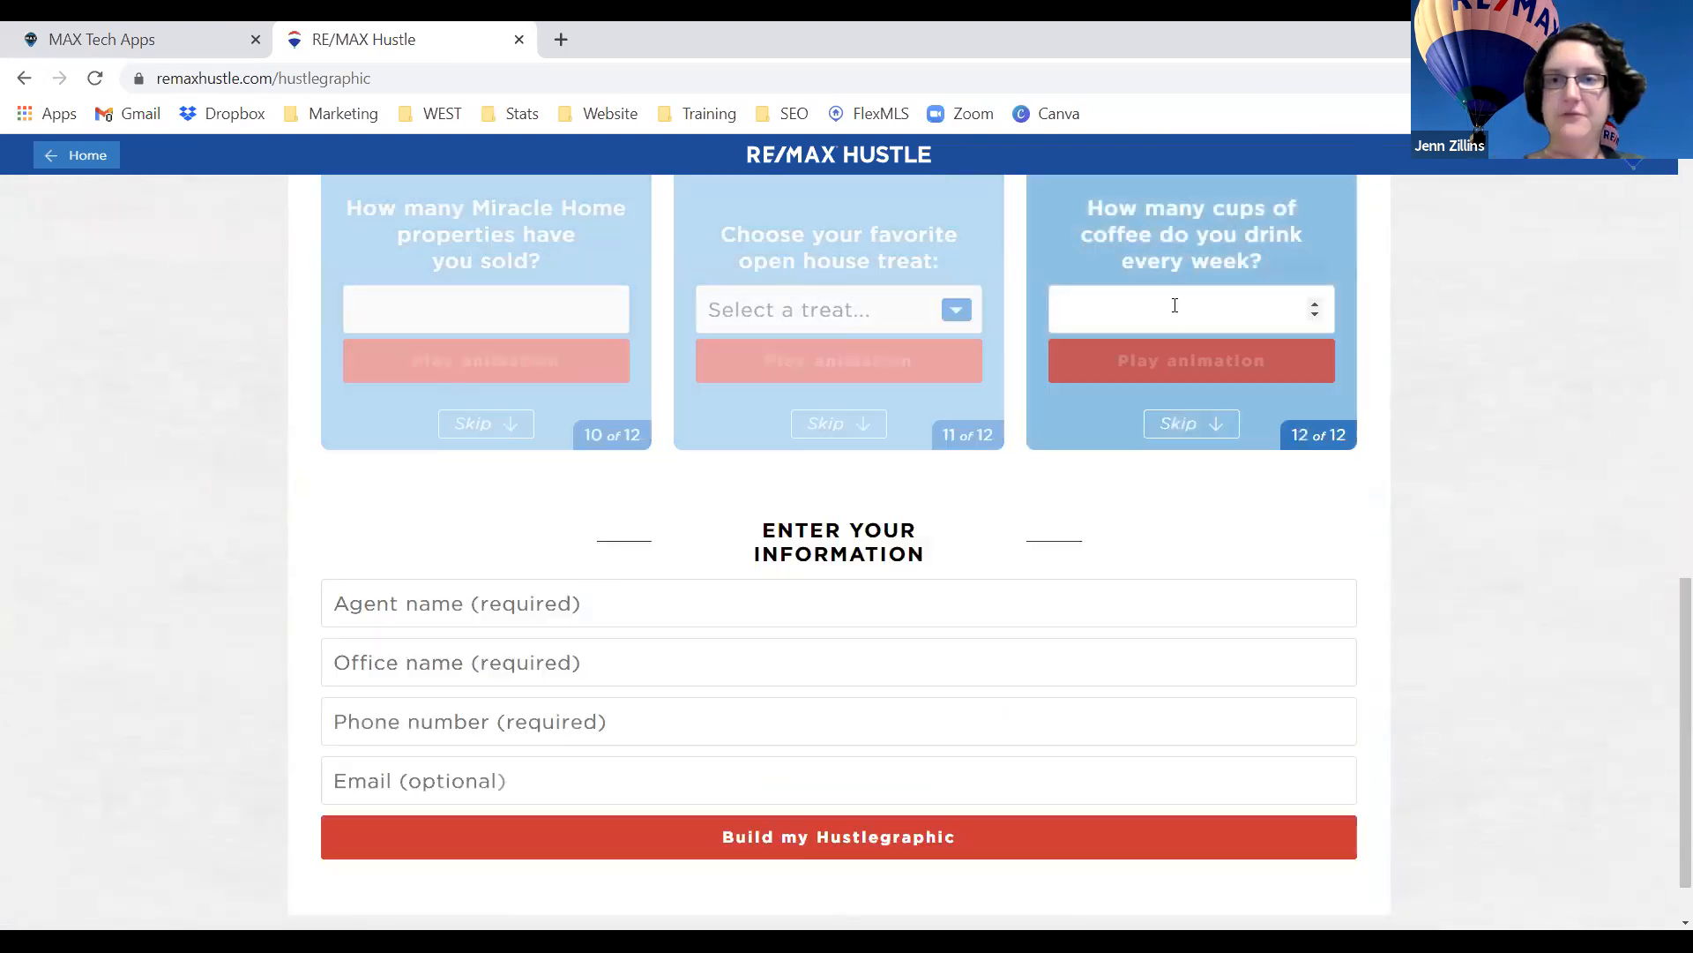
scroll(1103, 465, "down", 1)
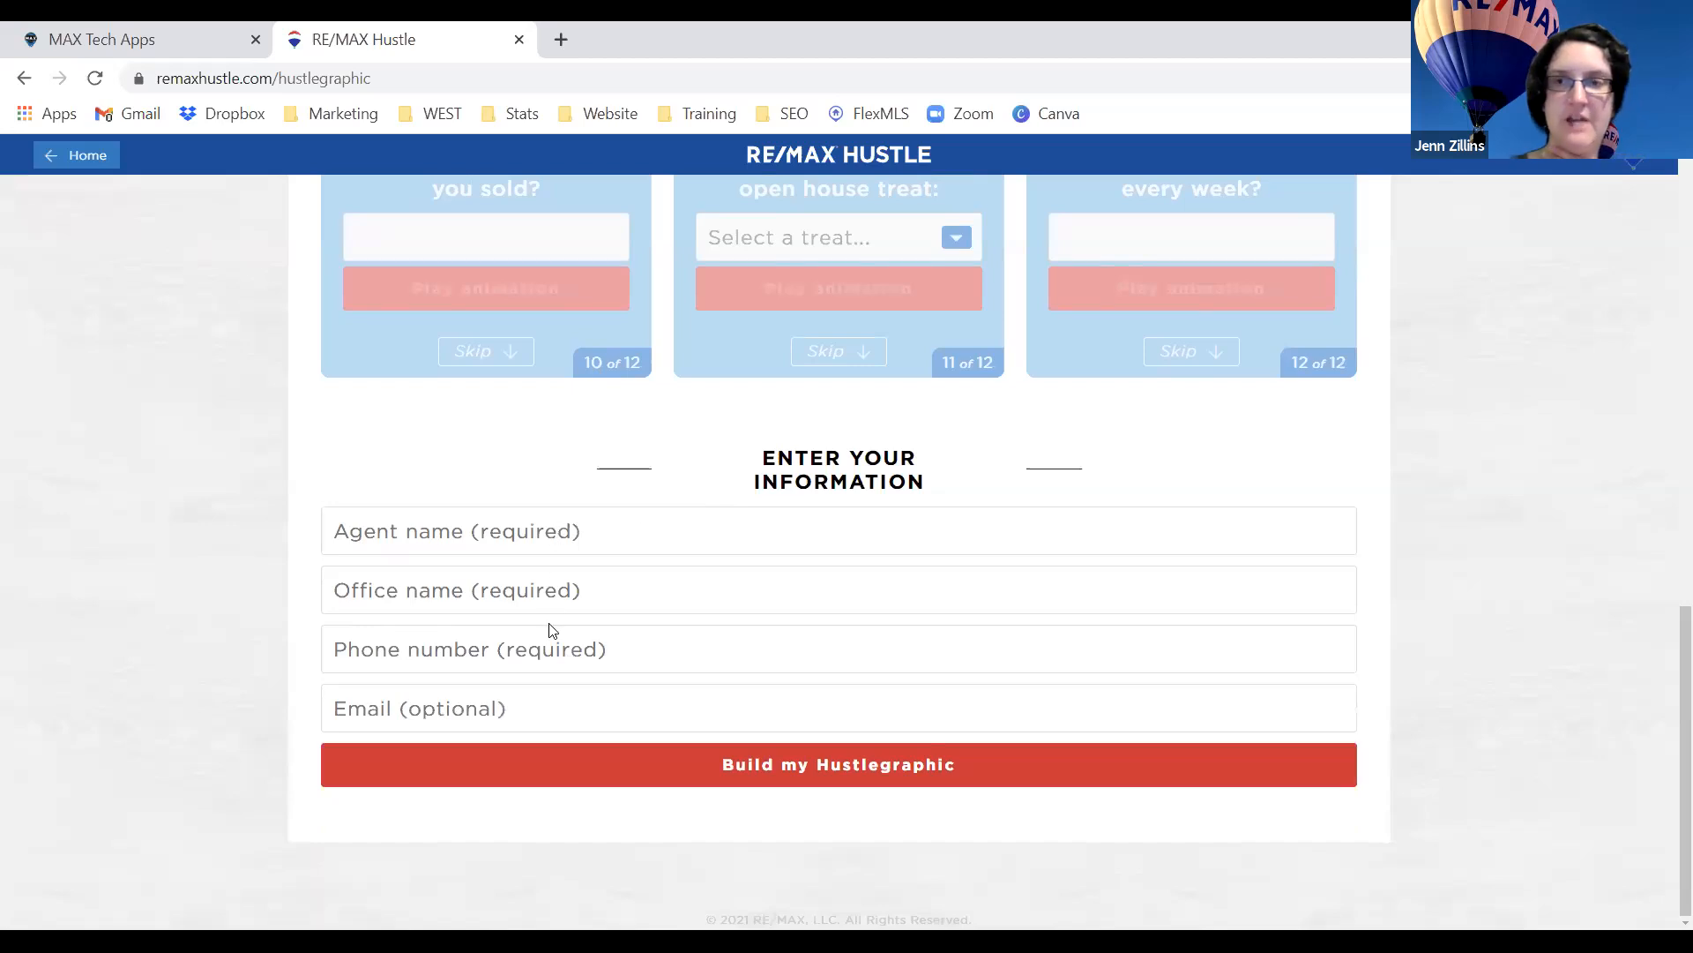
left_click(812, 776)
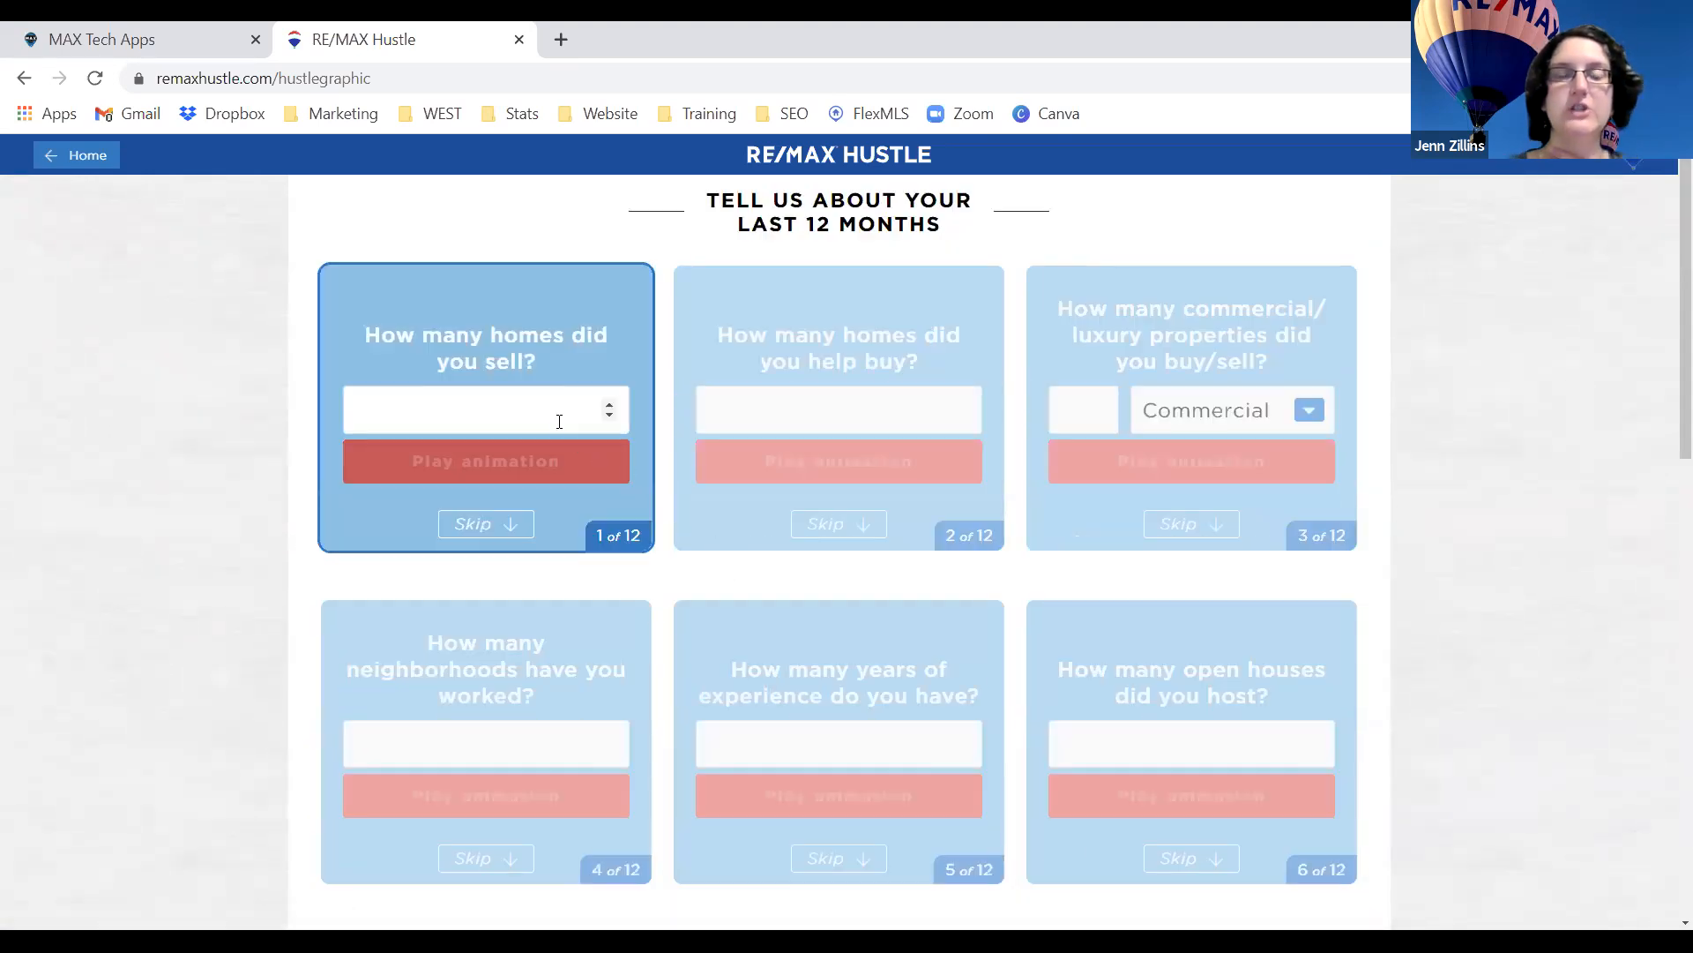
left_click(551, 402)
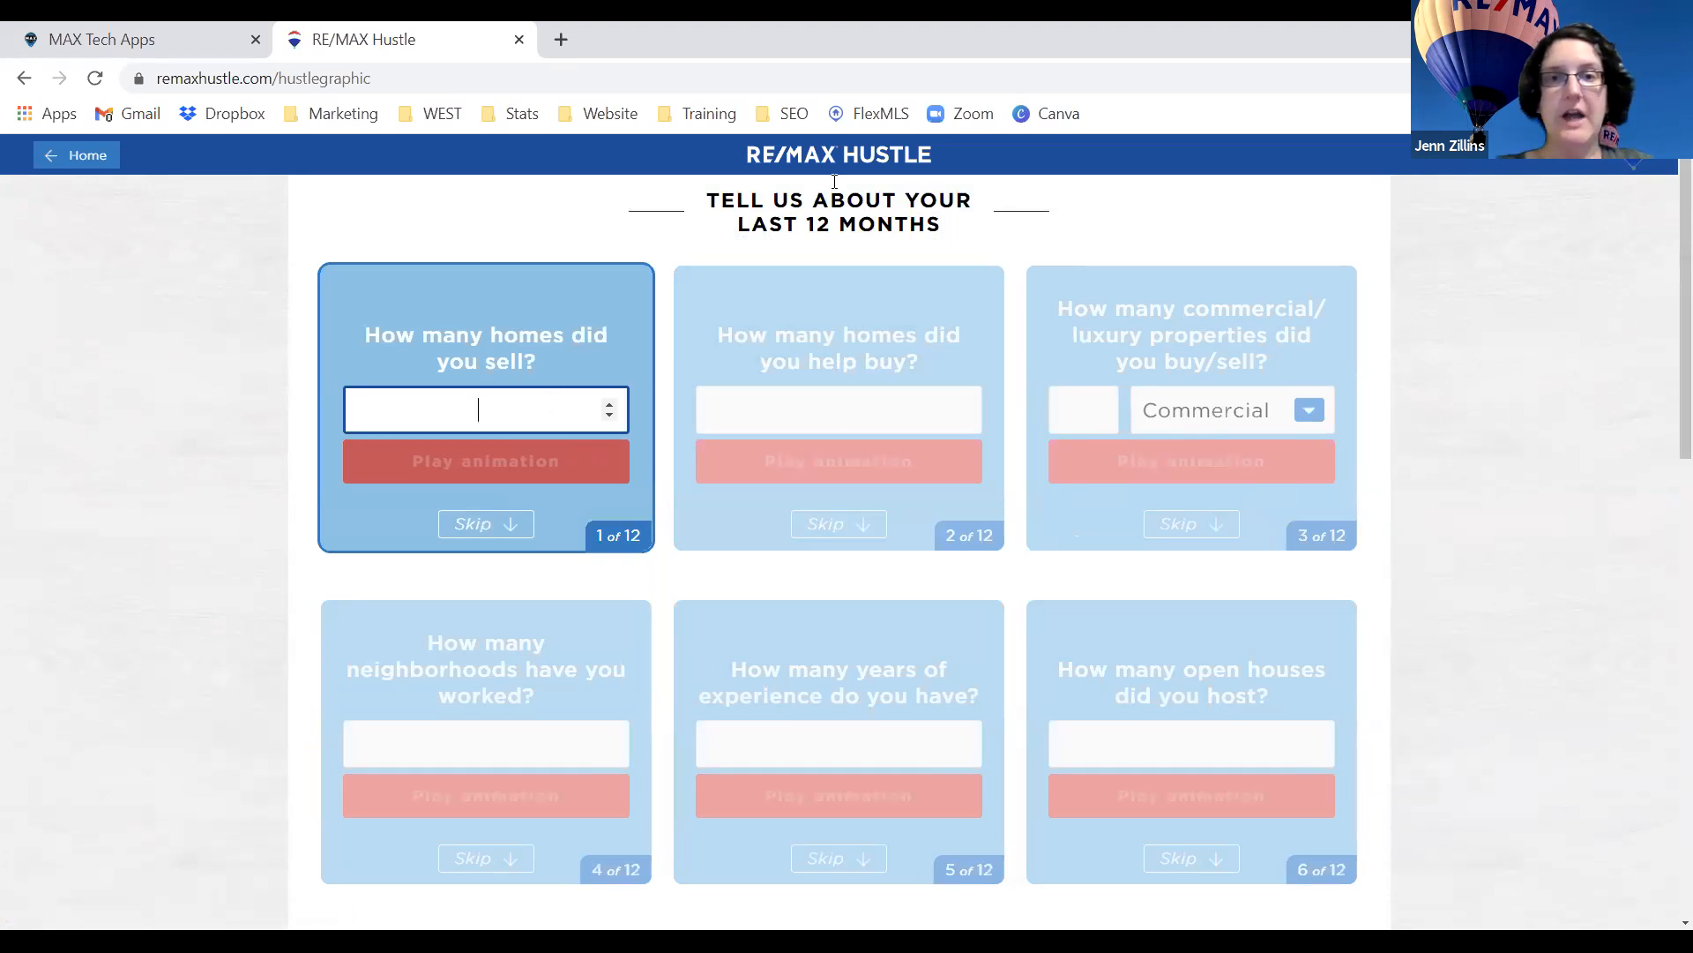
left_click_drag(710, 200, 996, 234)
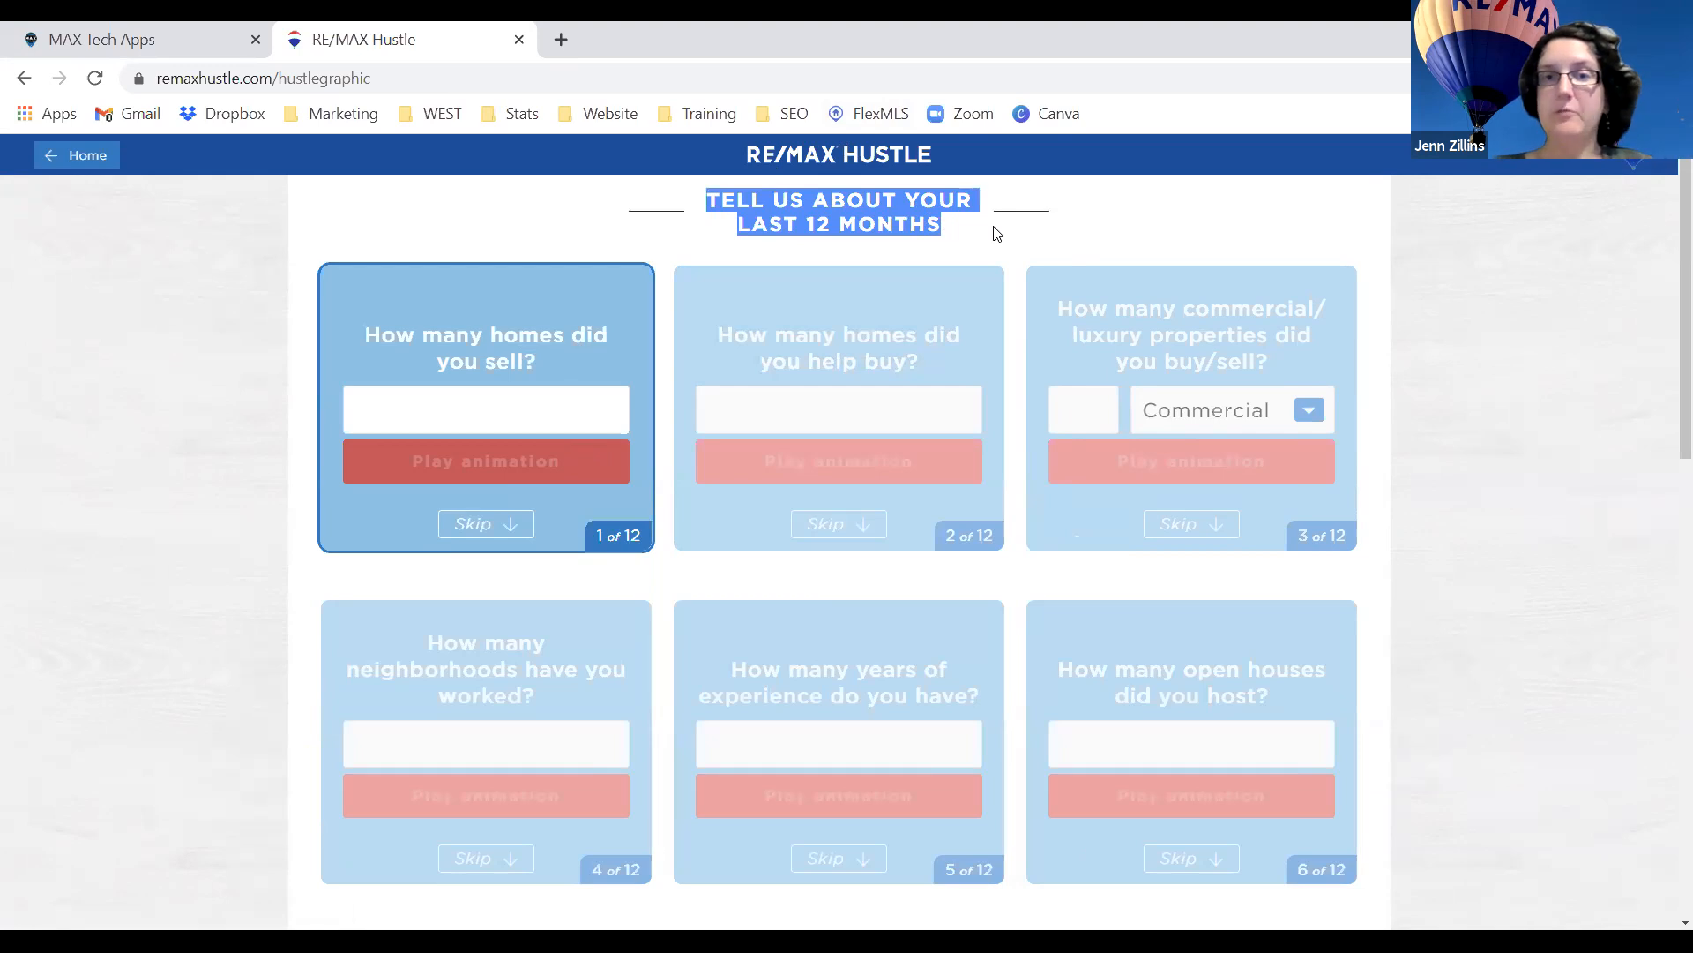
Enter 50 homes sold on card 1 and play its animation.
left_click(996, 233)
left_click(568, 413)
type("50")
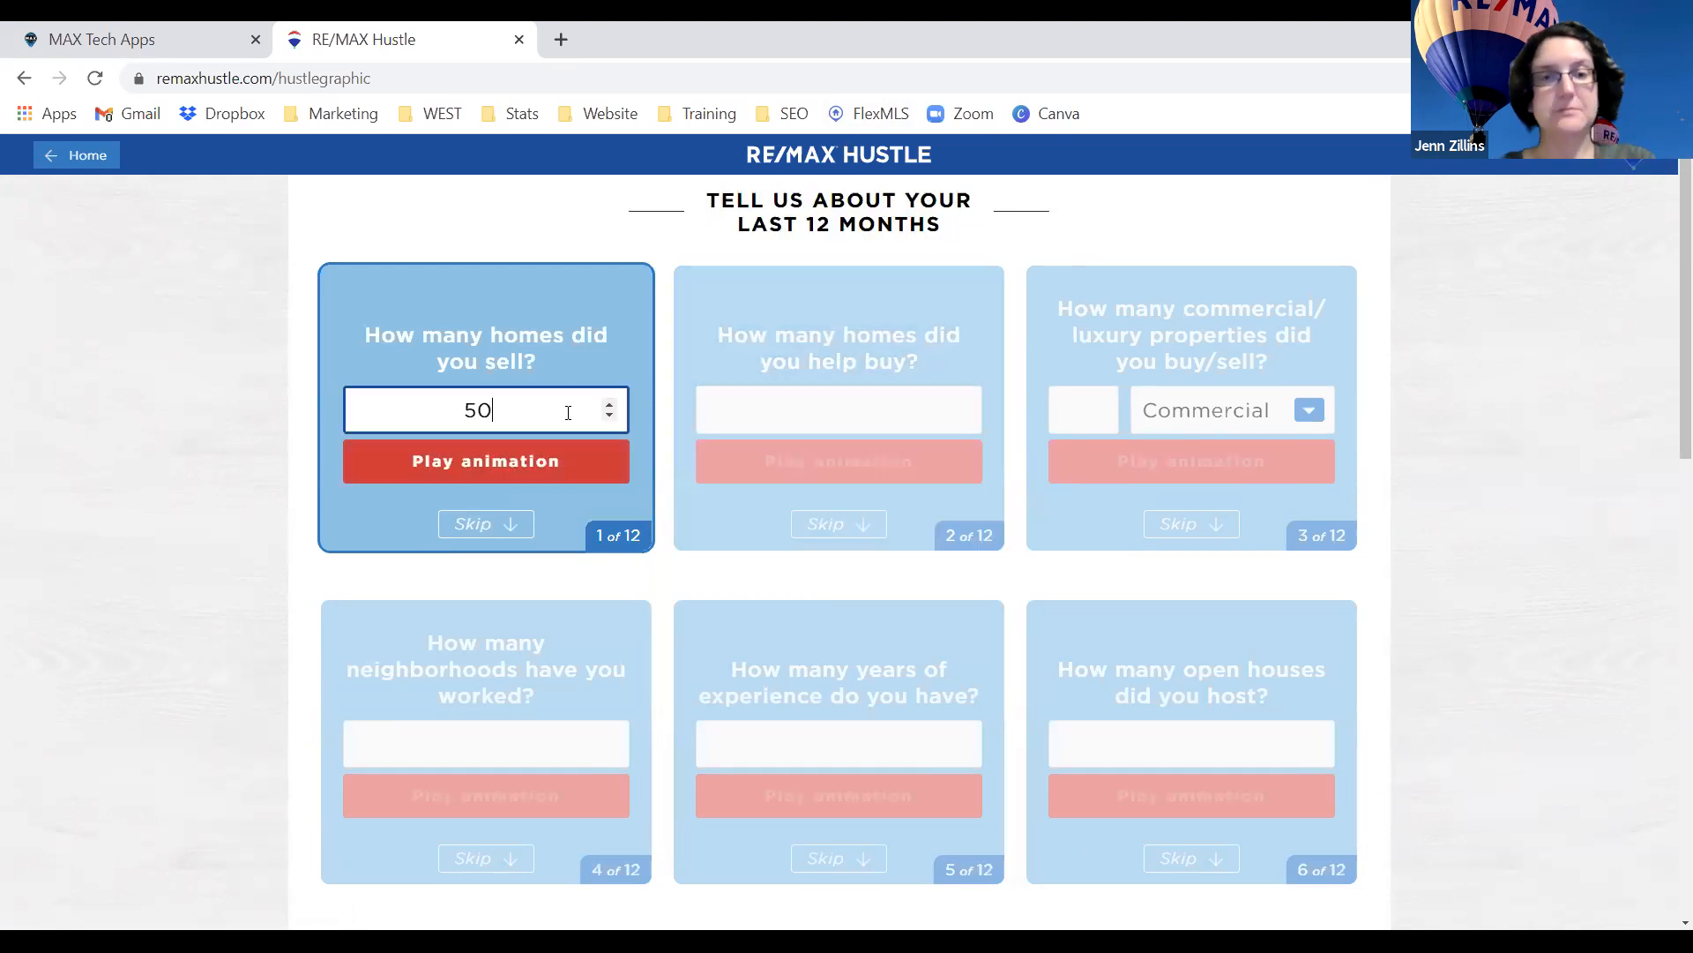
left_click(547, 462)
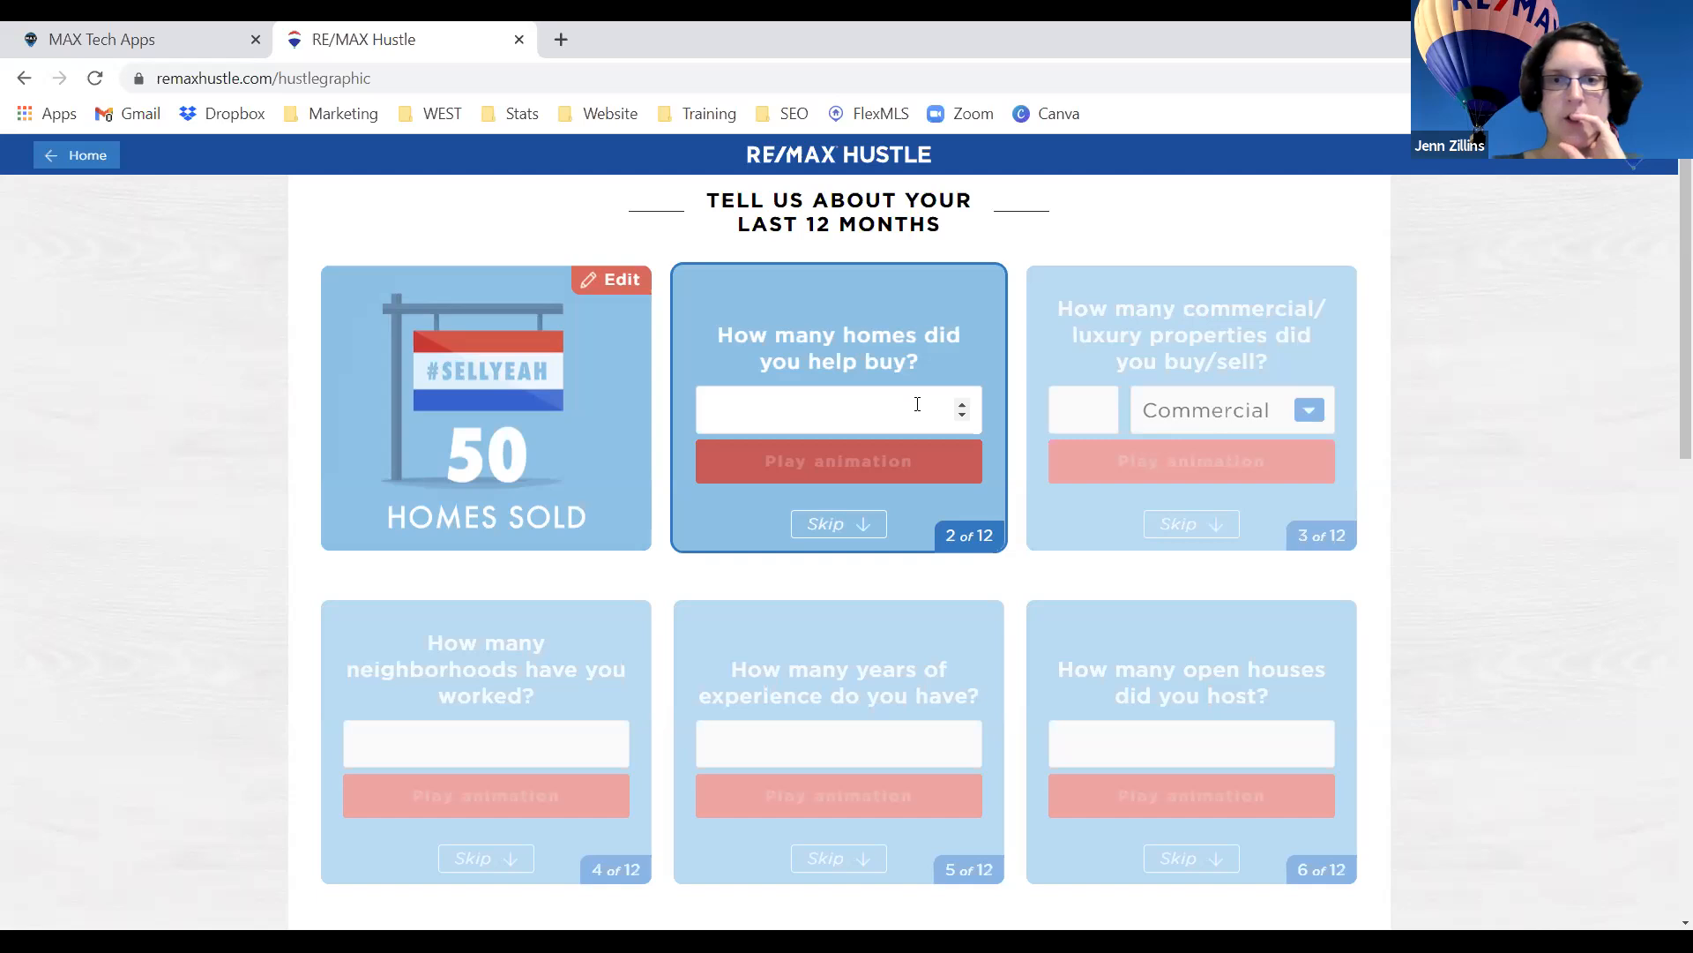
Choose Luxury as card 3's property type, enter 2, and play its animation.
left_click(829, 402)
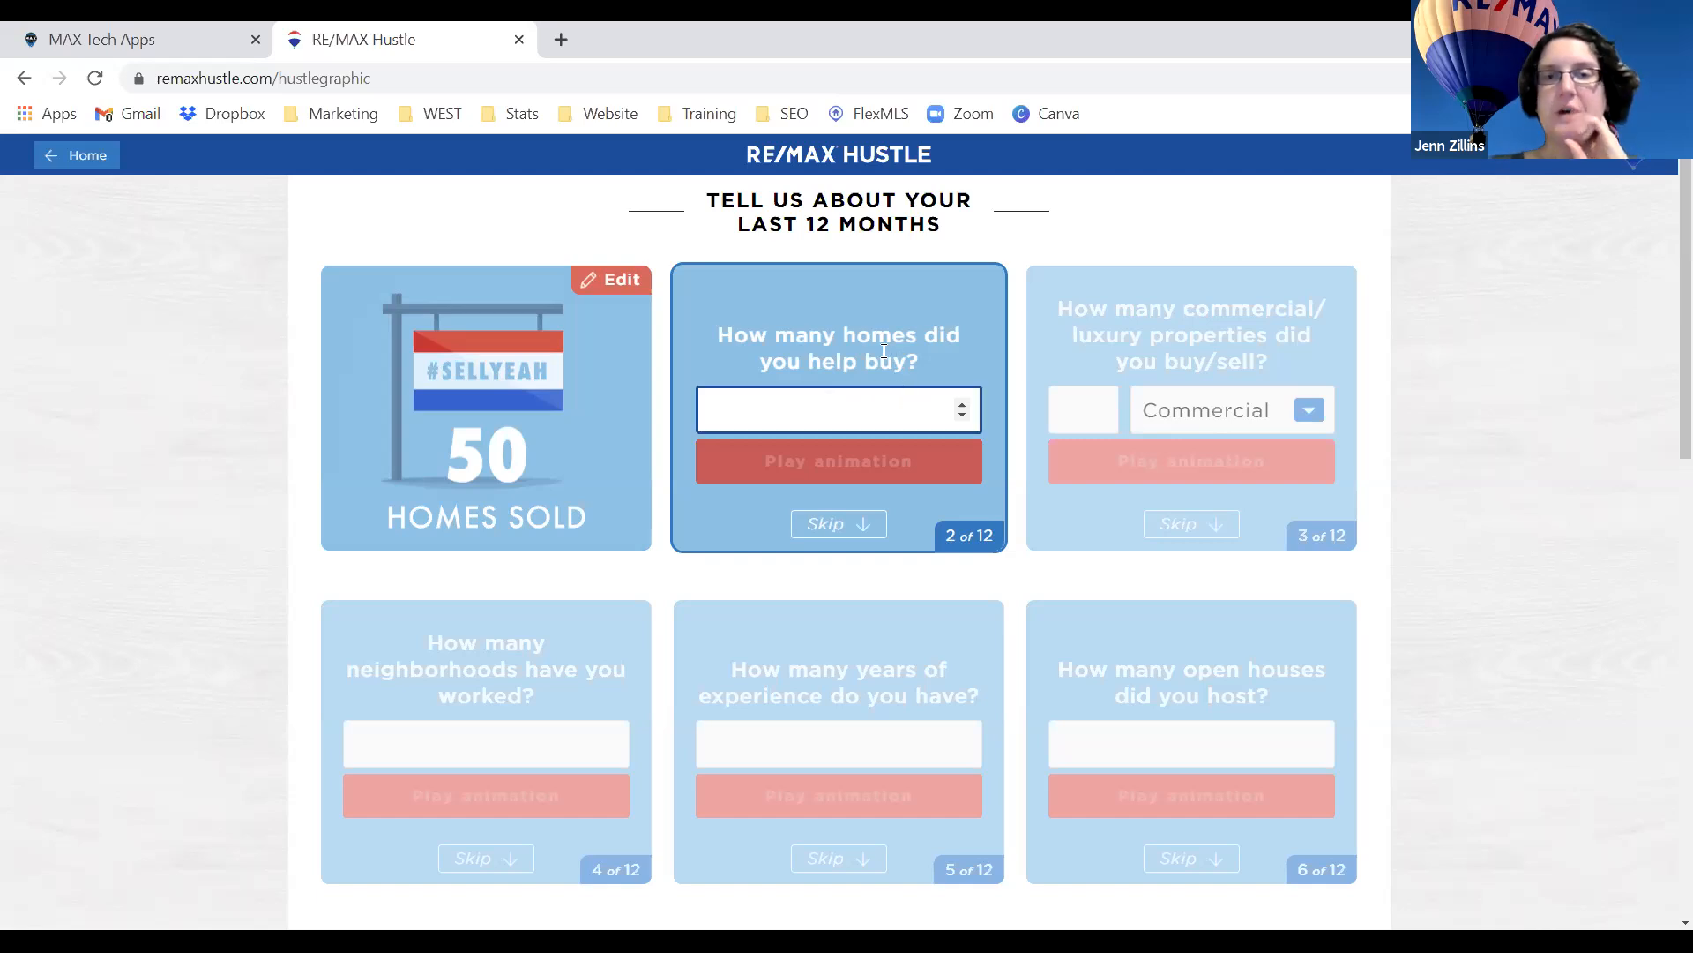
left_click(1250, 430)
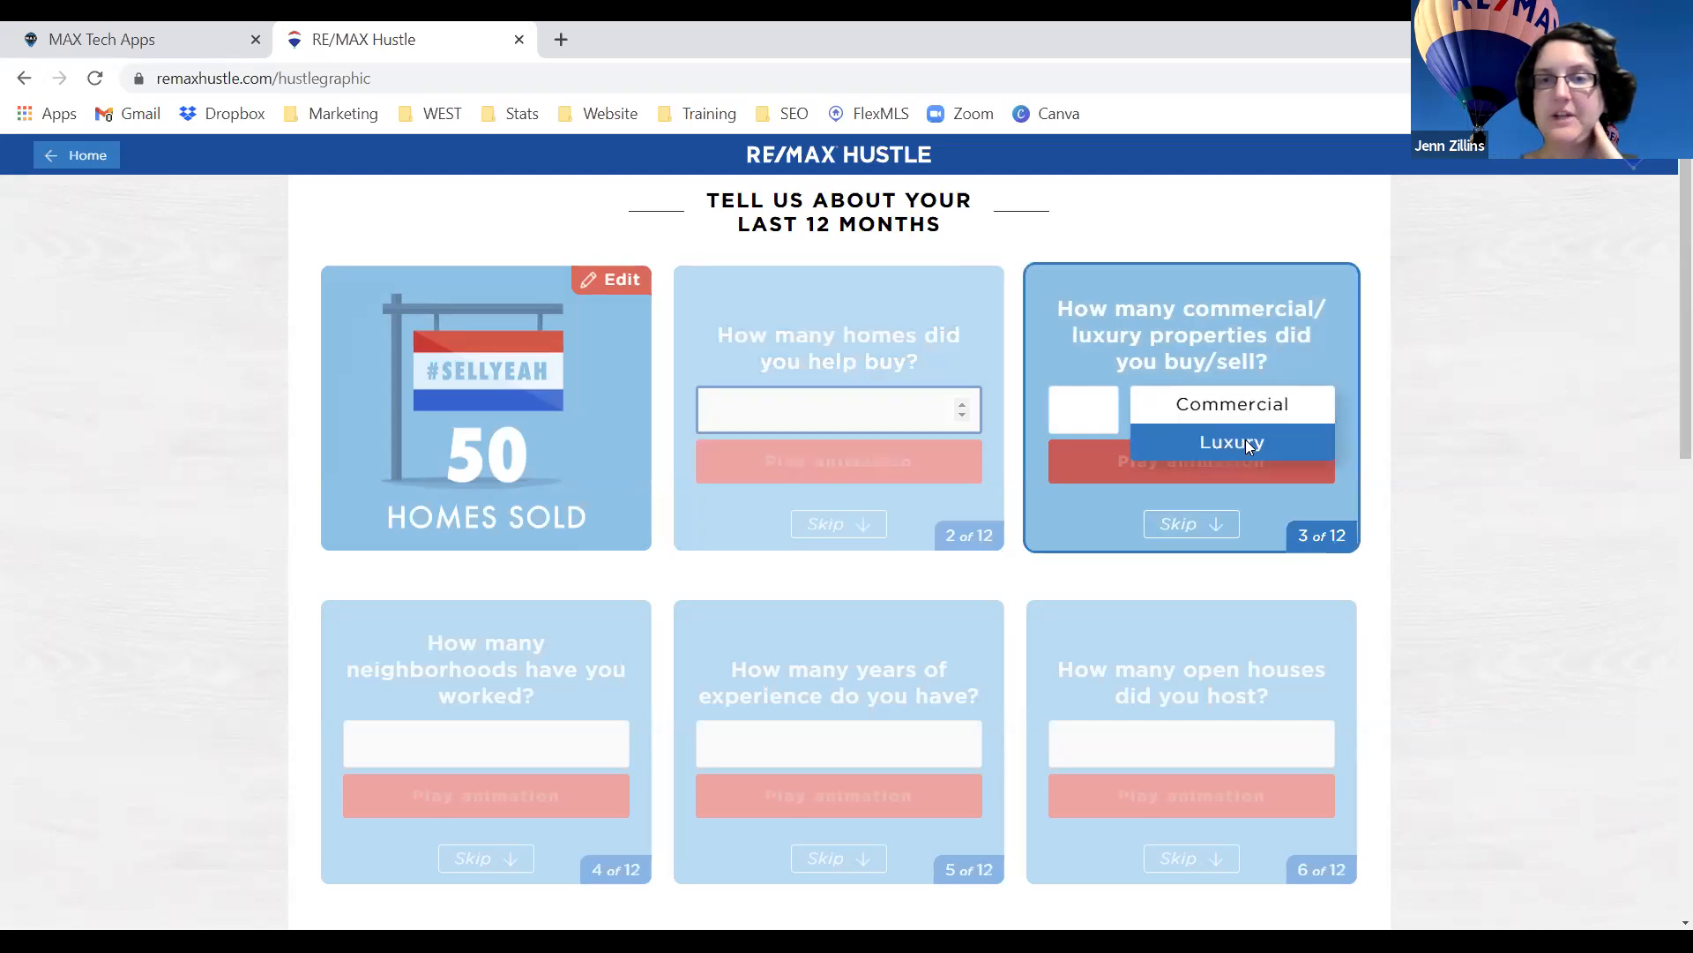
left_click(1245, 441)
left_click(1088, 408)
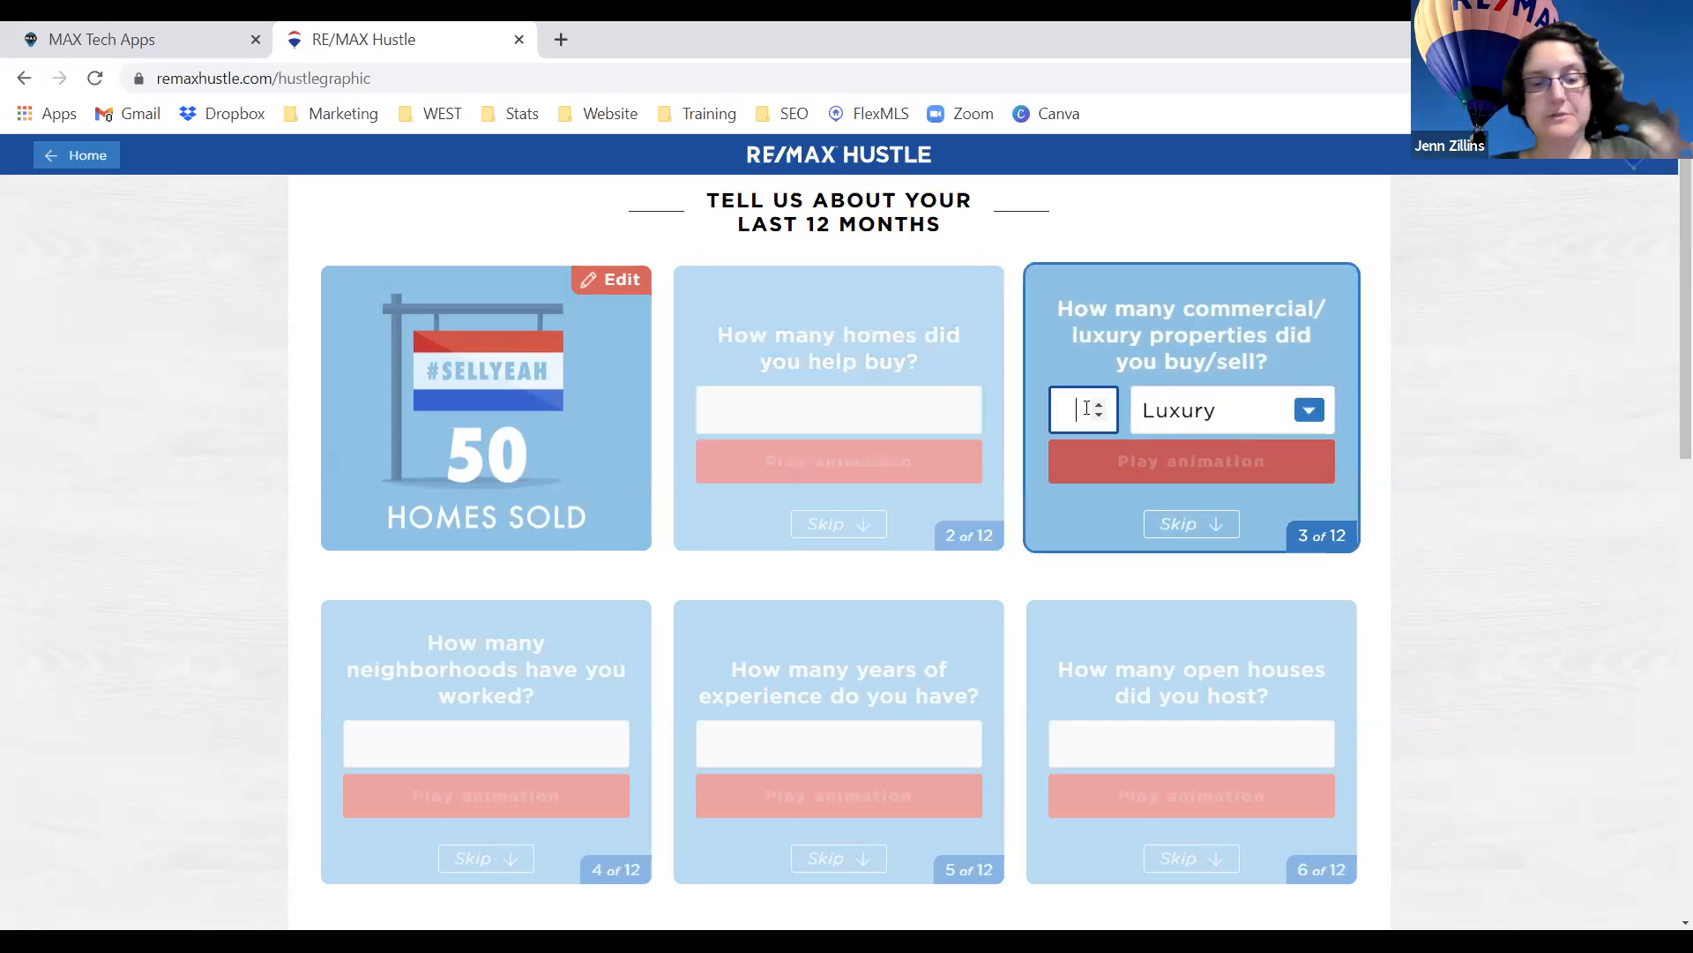
type("2")
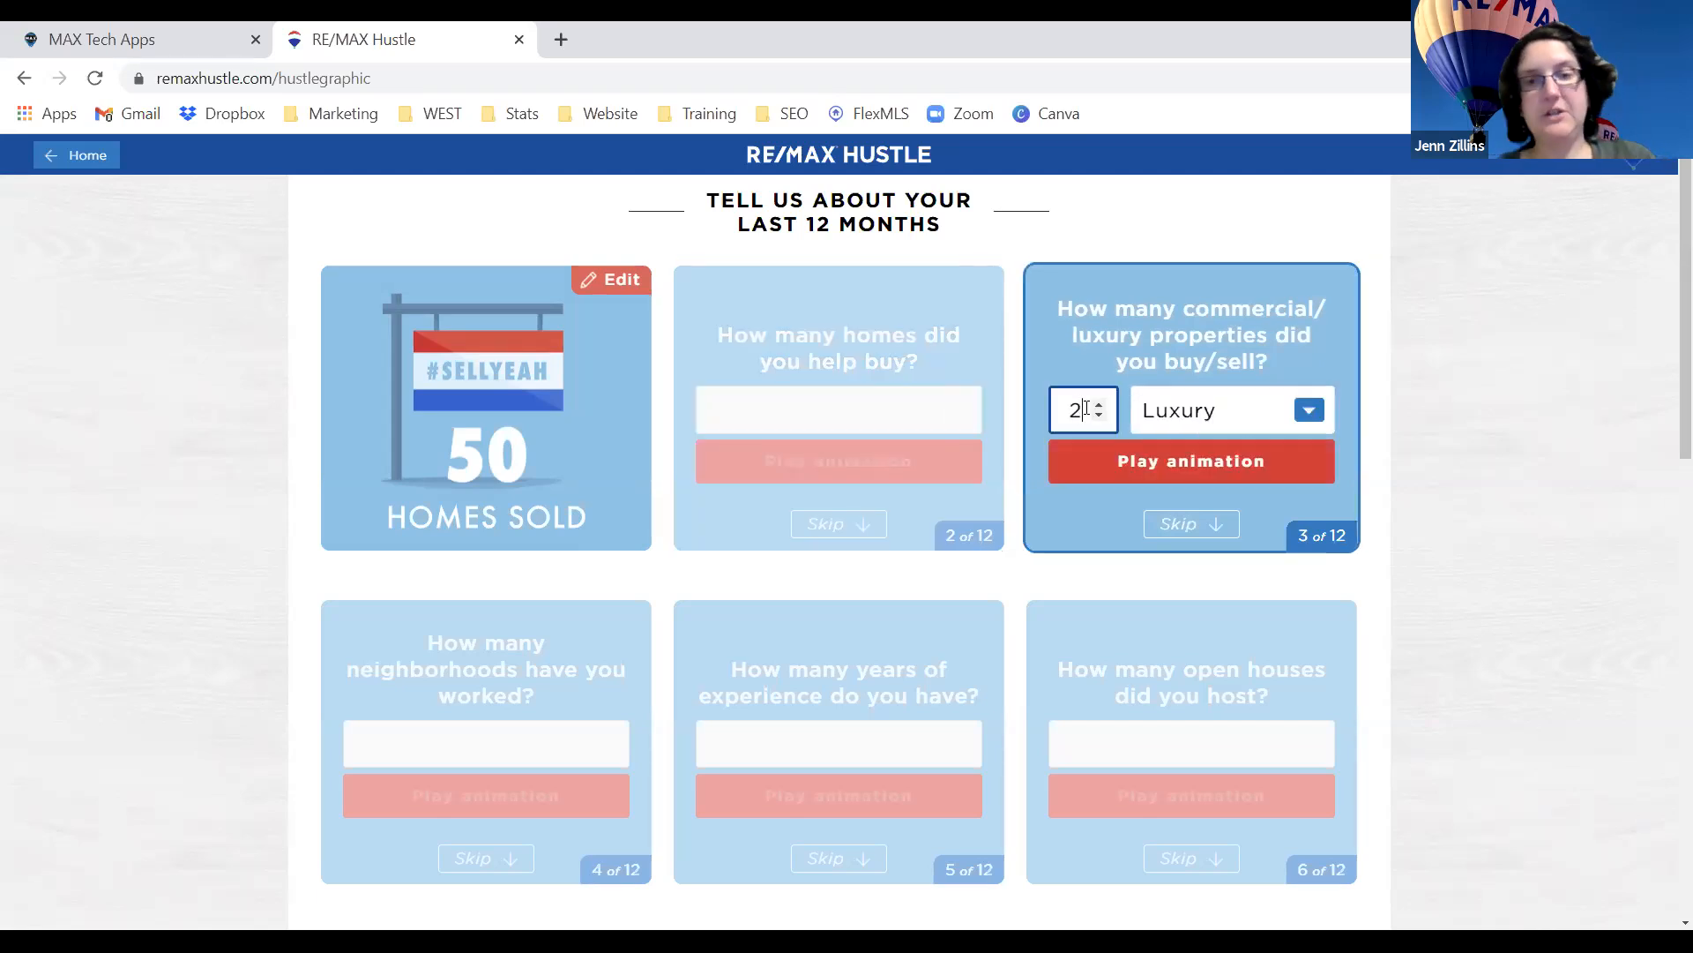
left_click(1180, 472)
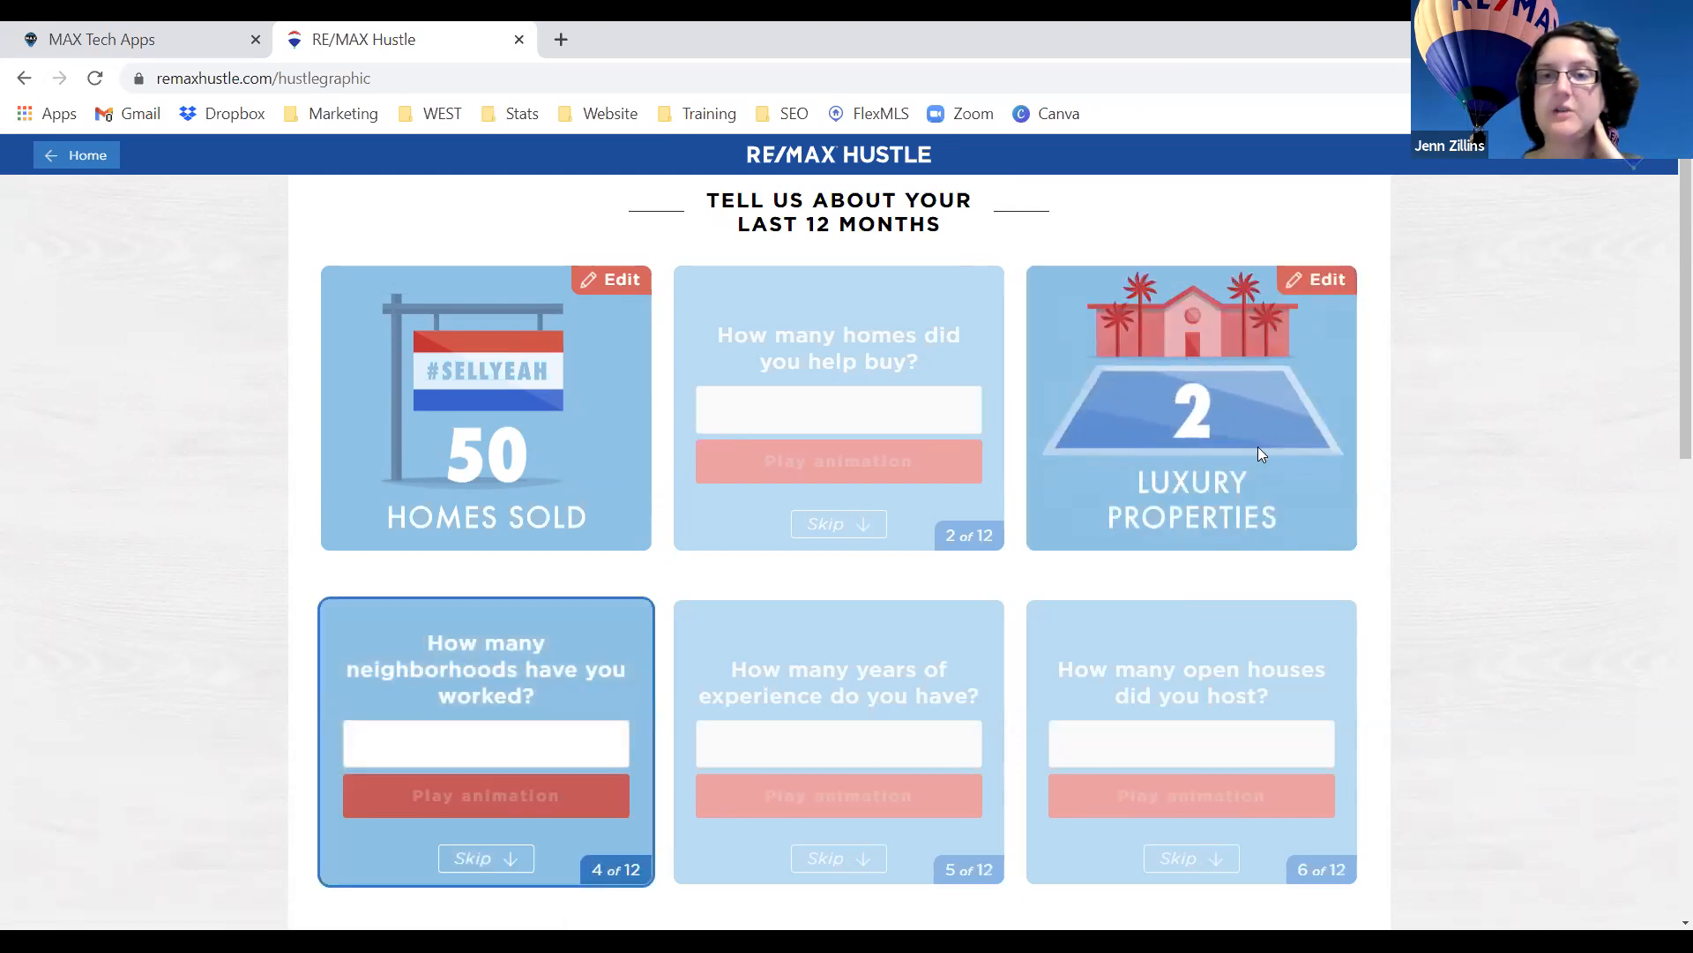
Enter 10 neighborhoods and 5 years of experience, playing each card's animation.
scroll(1258, 447, "down", 2)
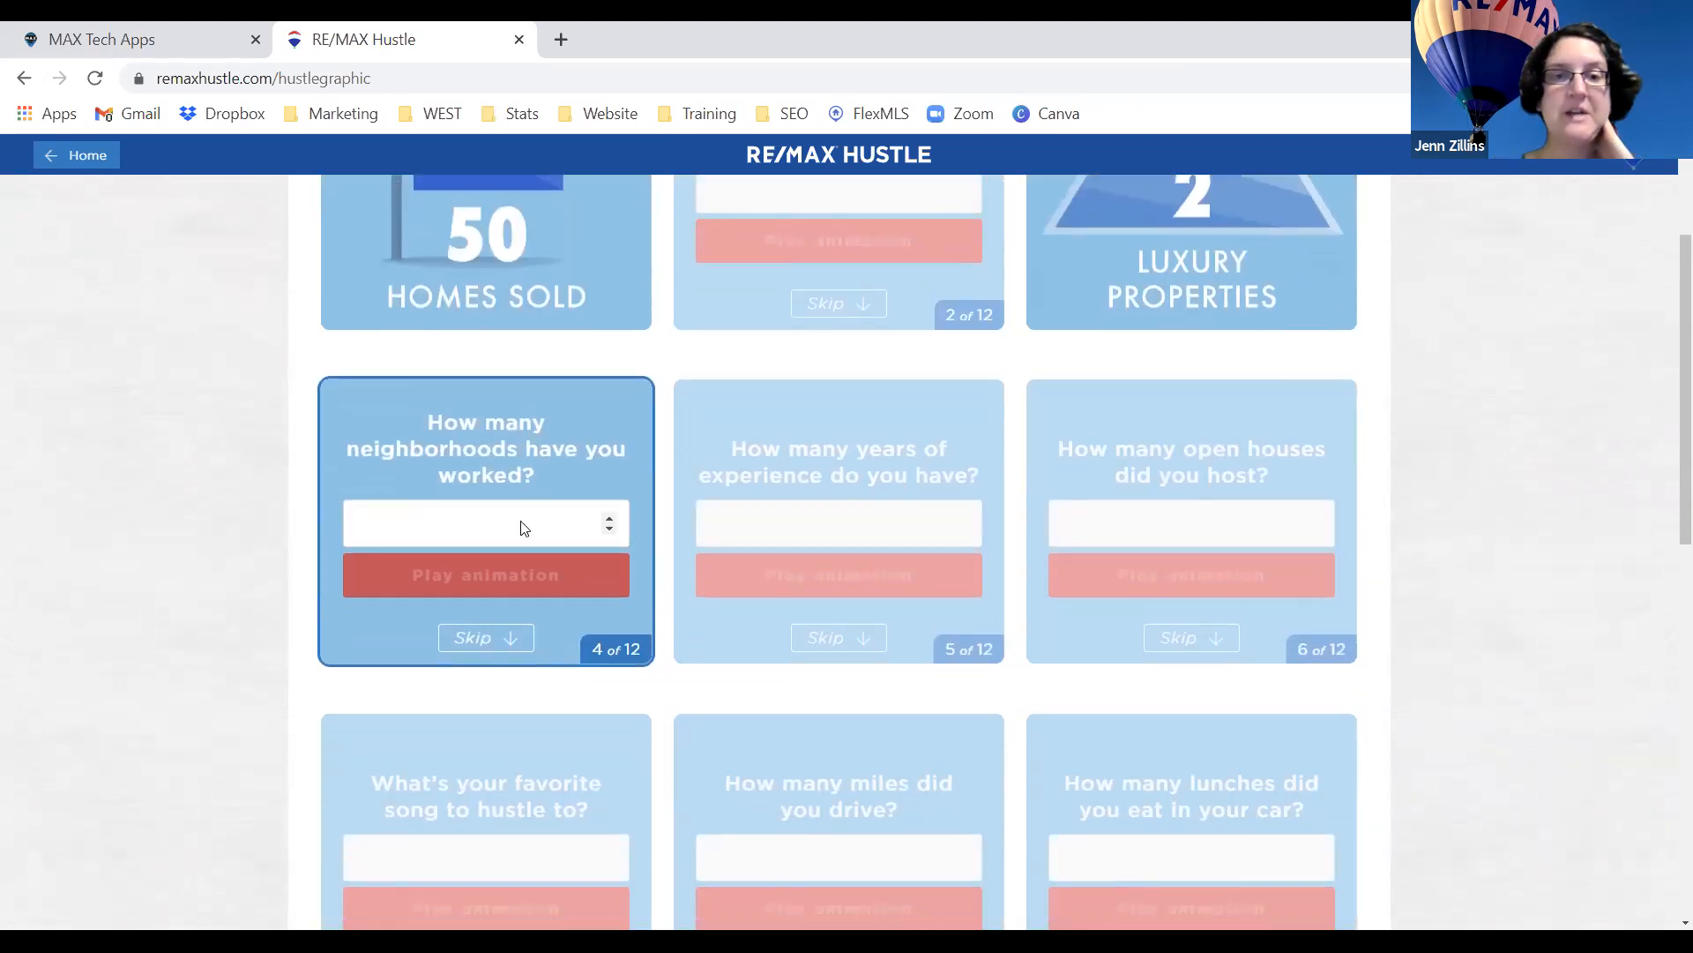
left_click(524, 527)
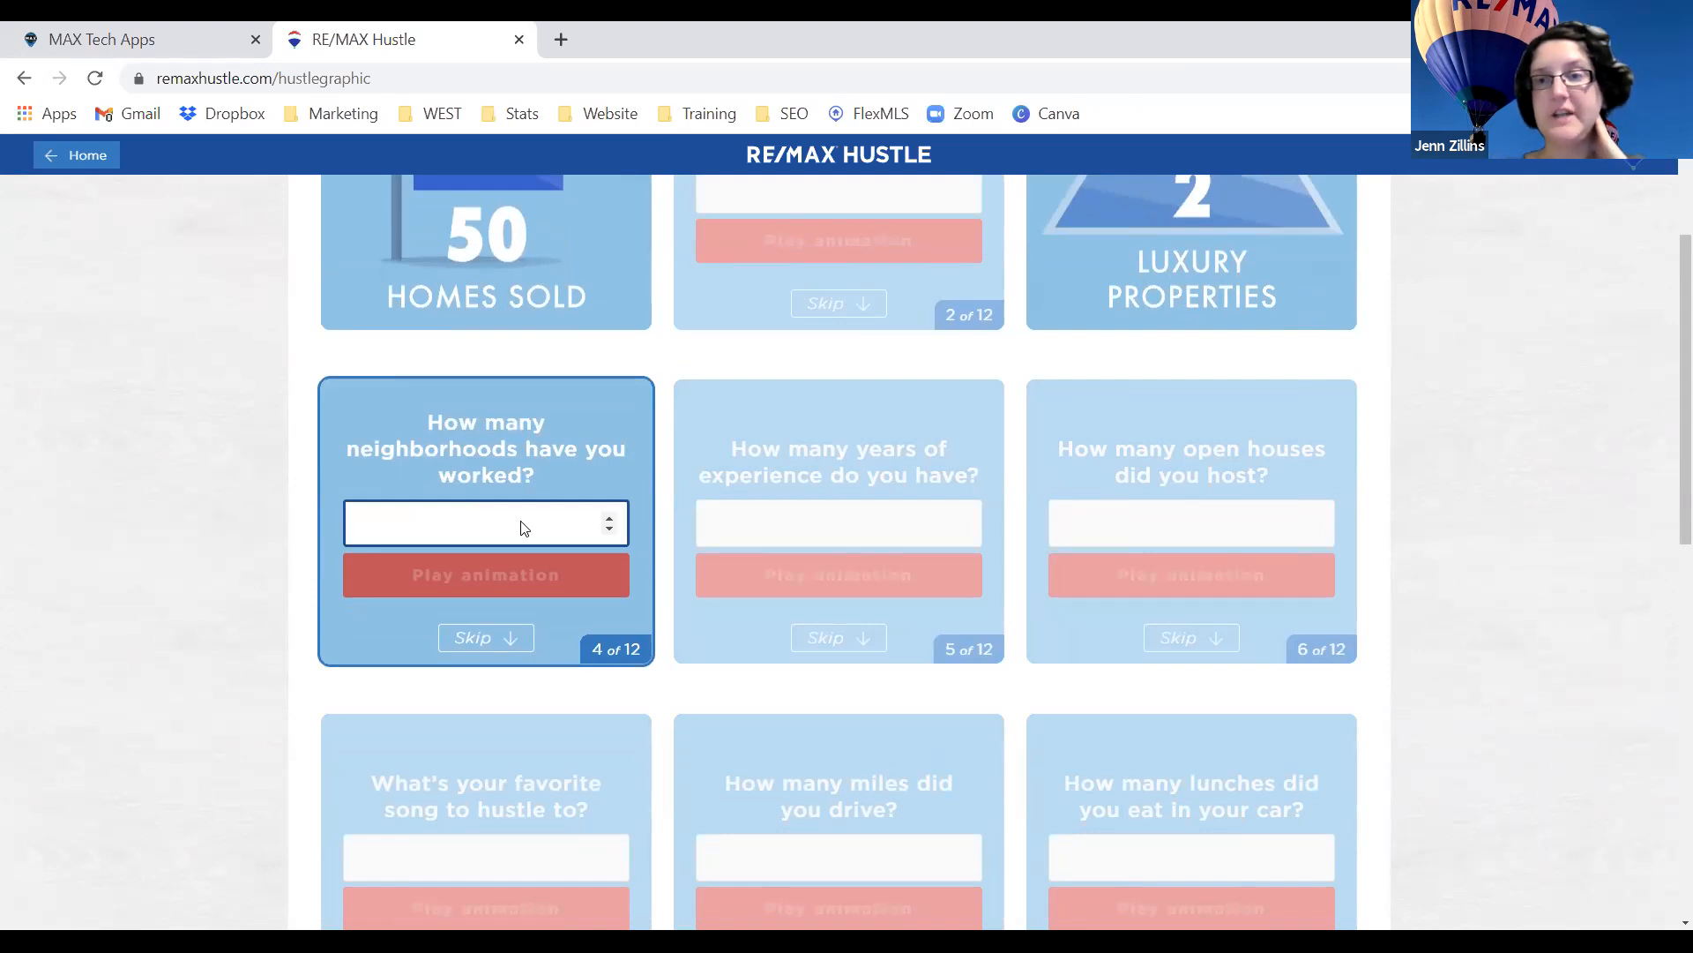
type("10")
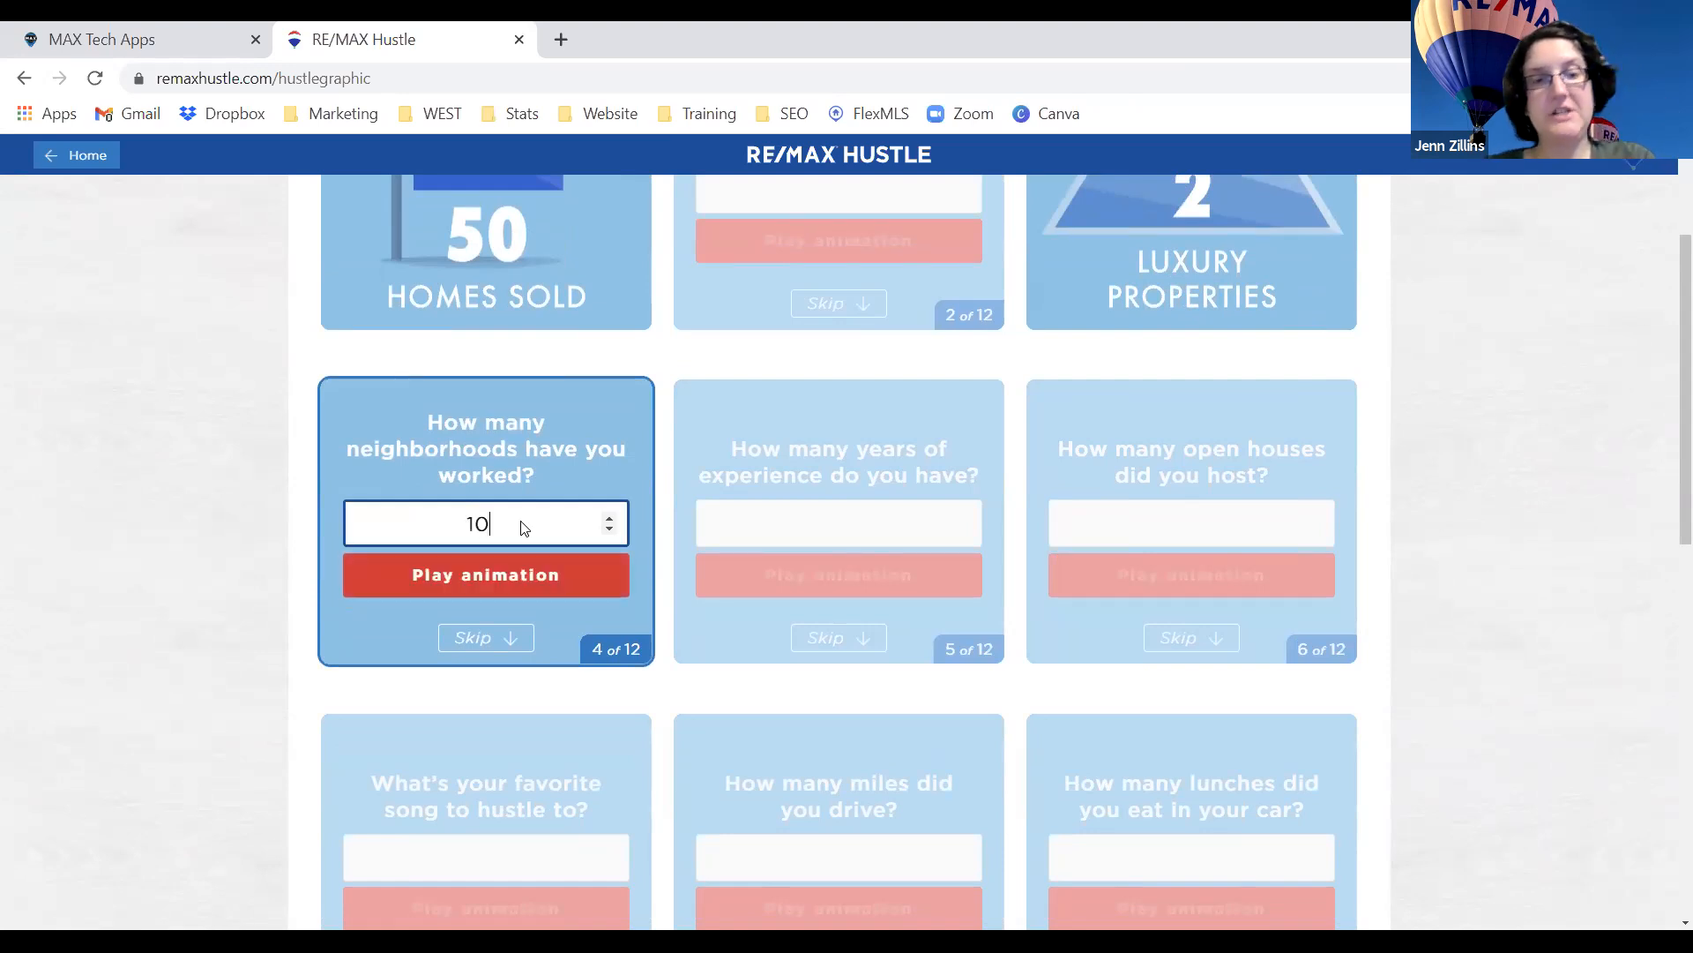
left_click(526, 578)
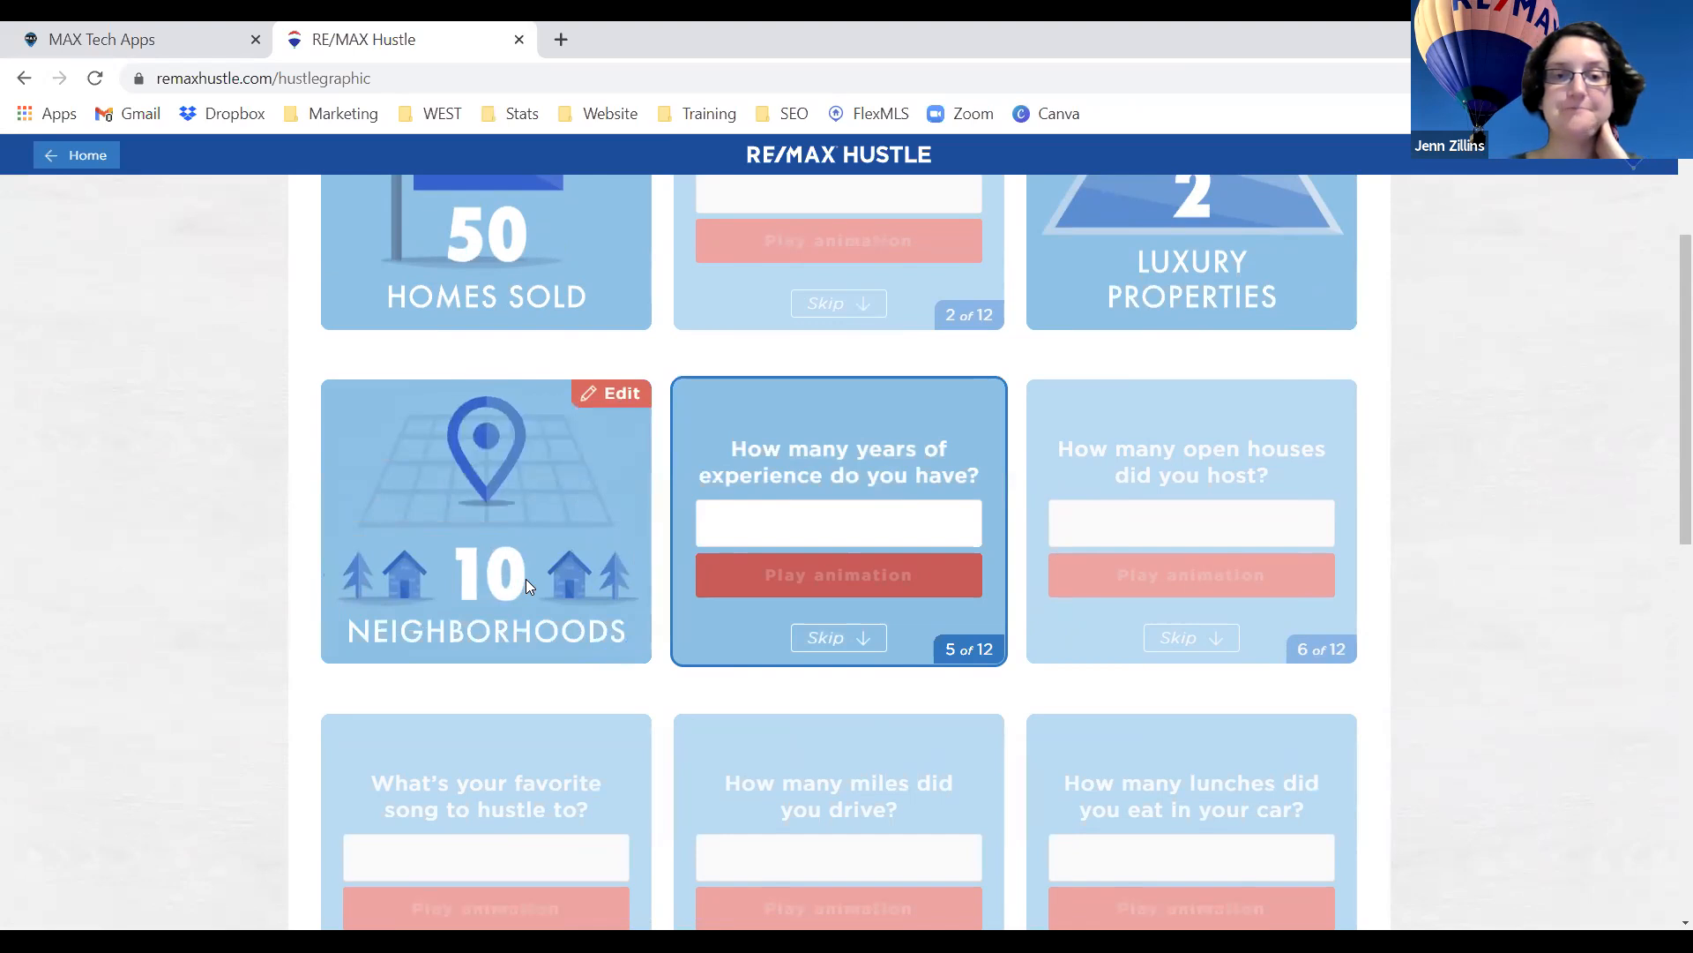
left_click(854, 512)
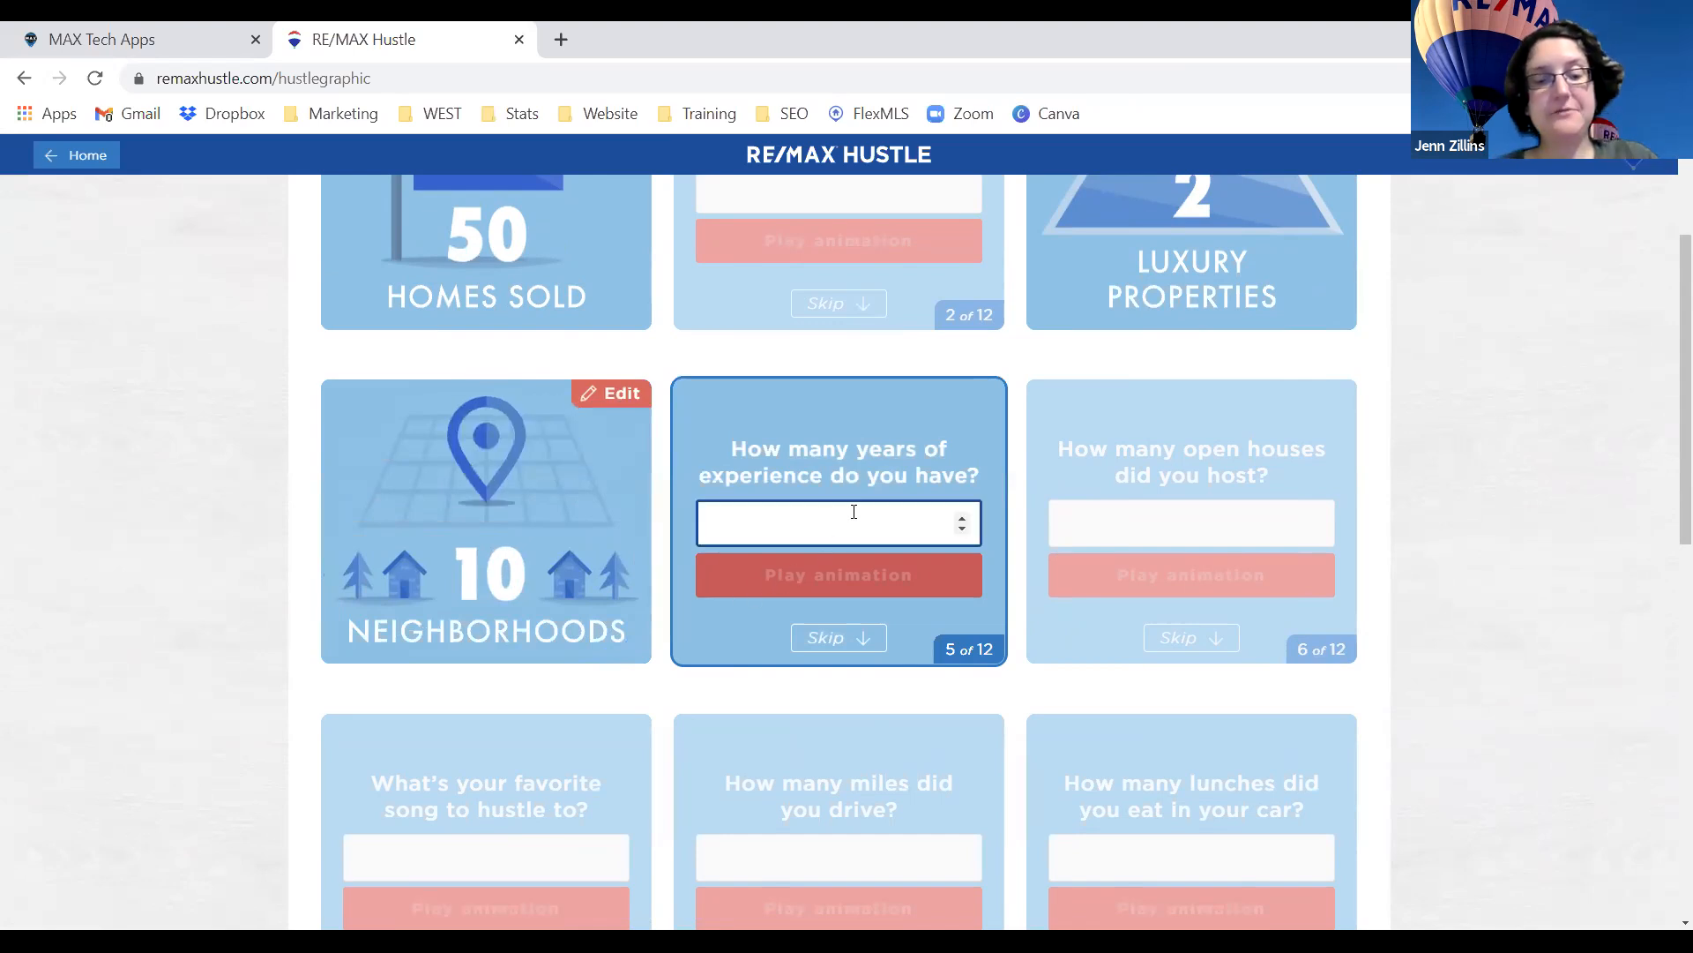
type("5")
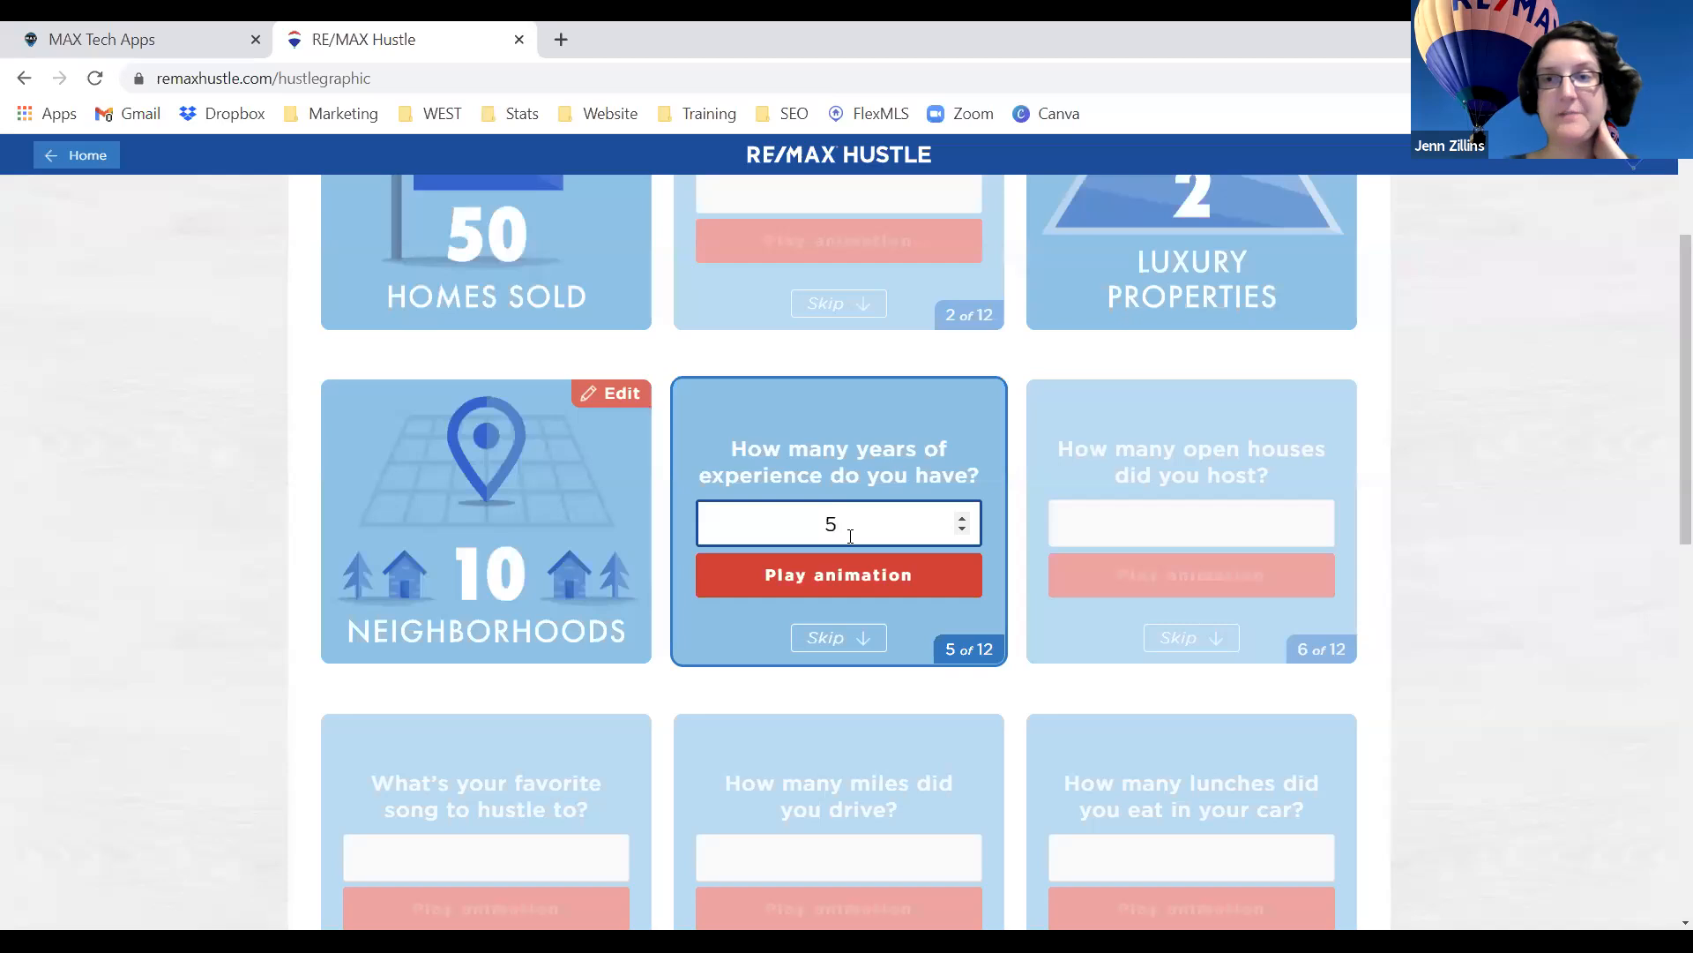
left_click(842, 574)
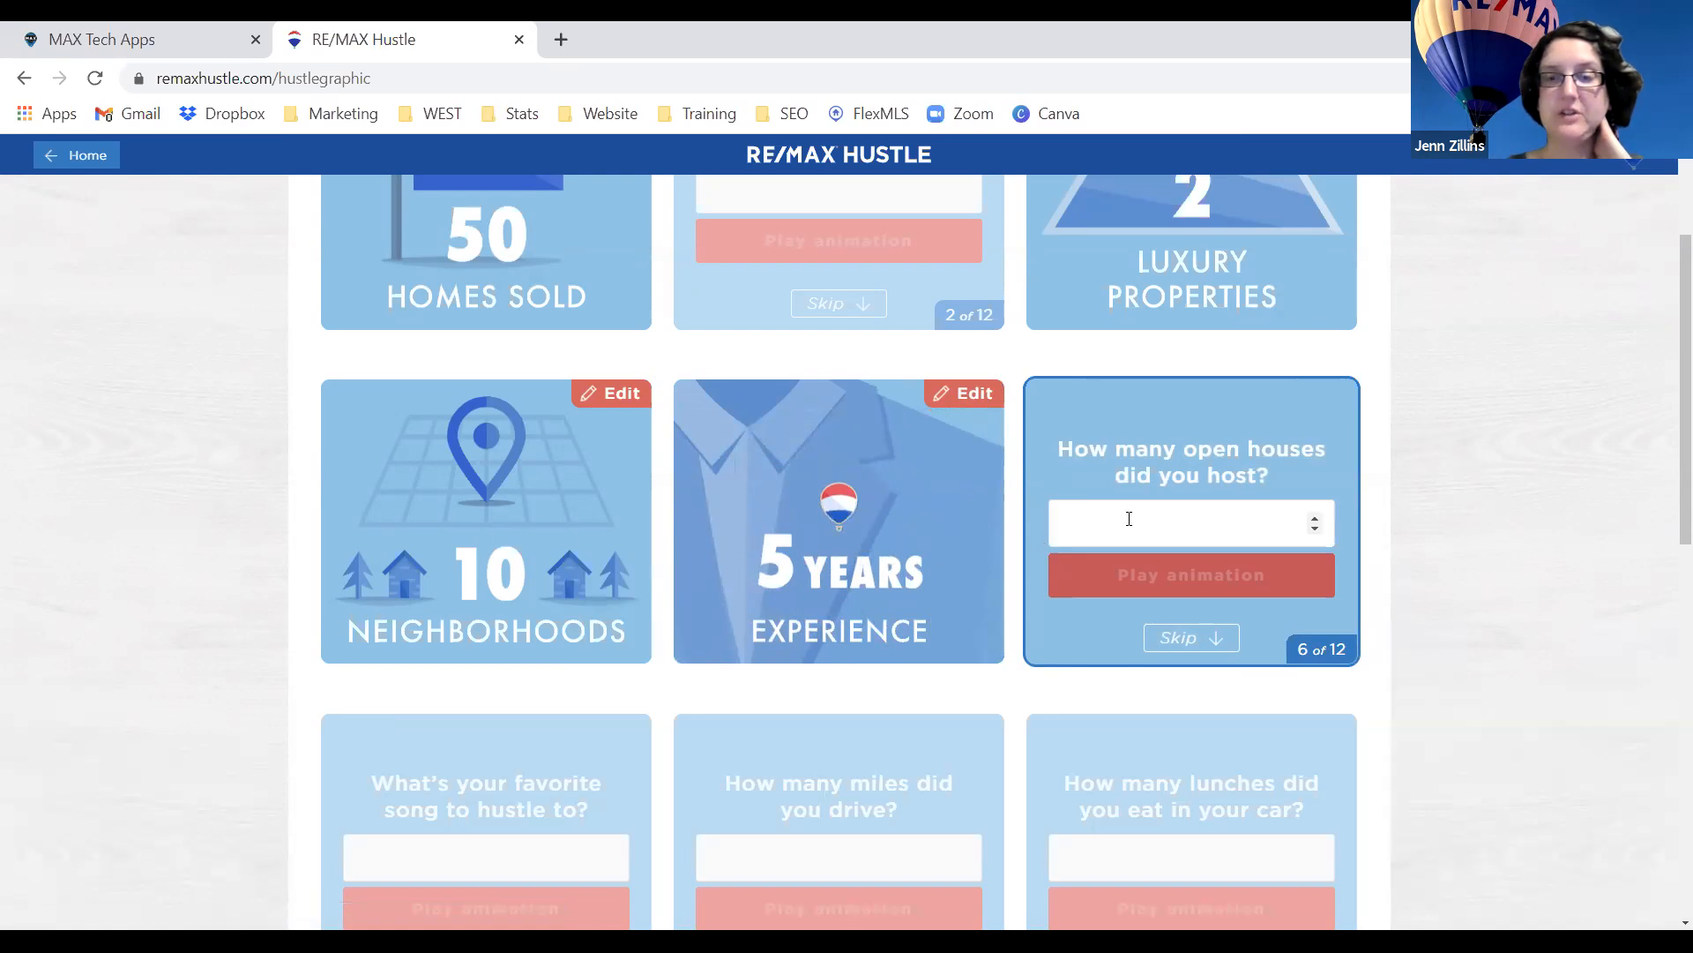
scroll(1188, 516, "down", 3)
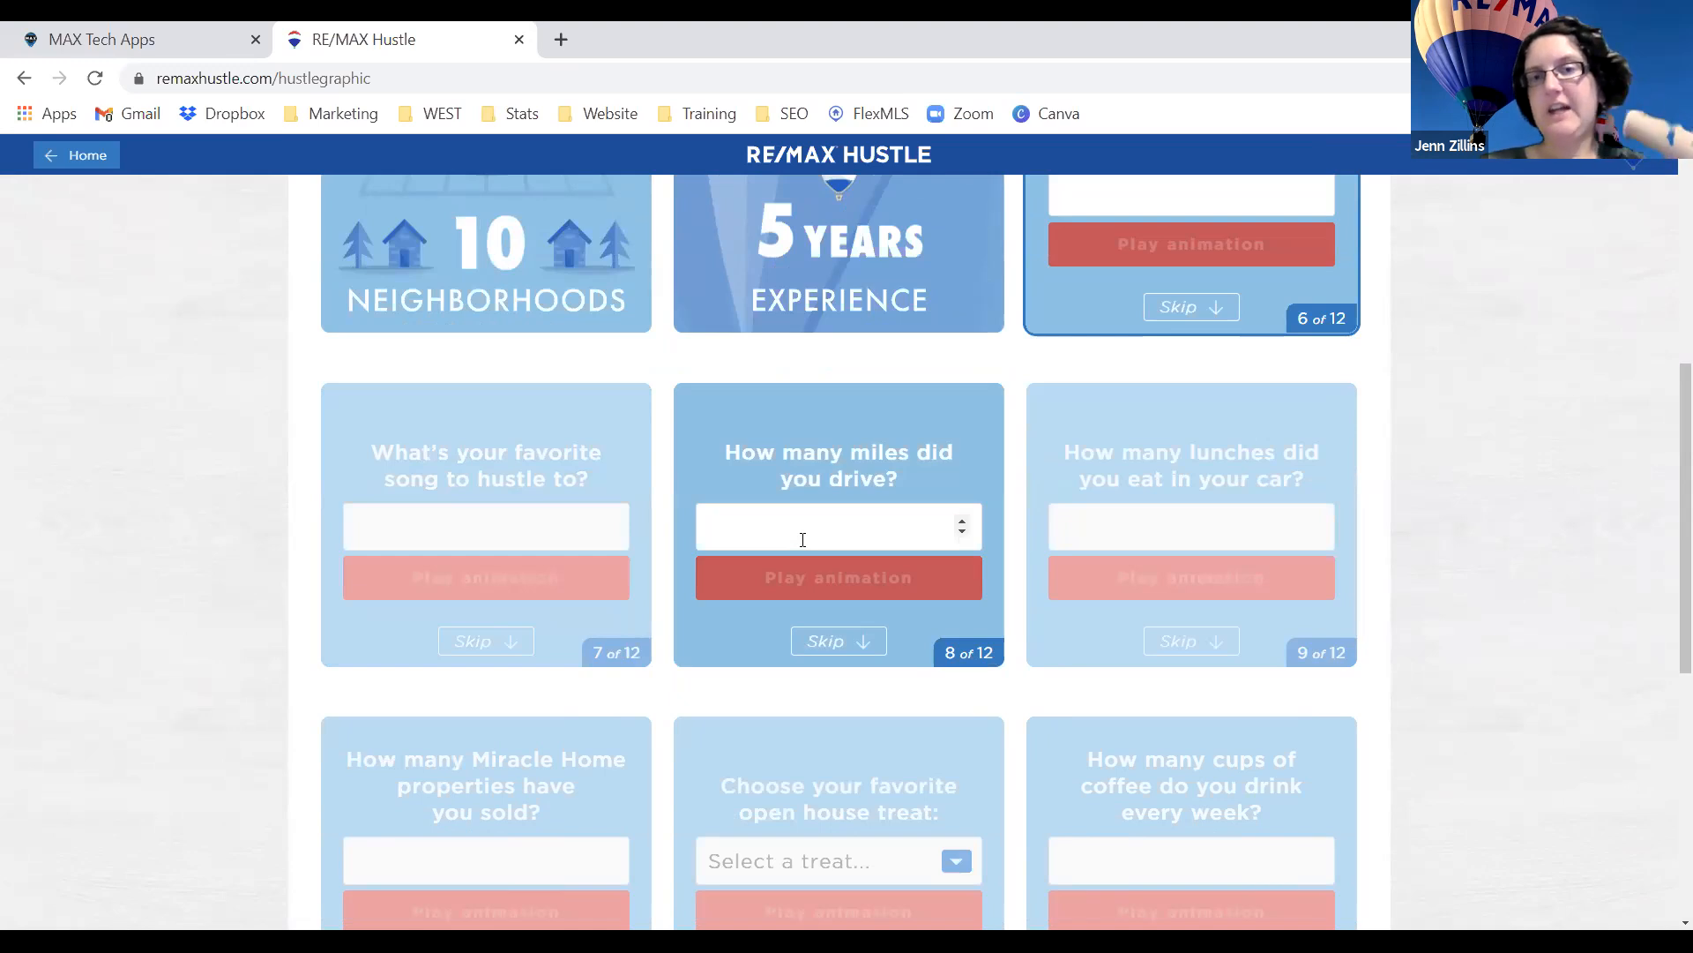
Pick Candy as the open house treat on card 11 and play its animation.
scroll(1164, 534, "down", 2)
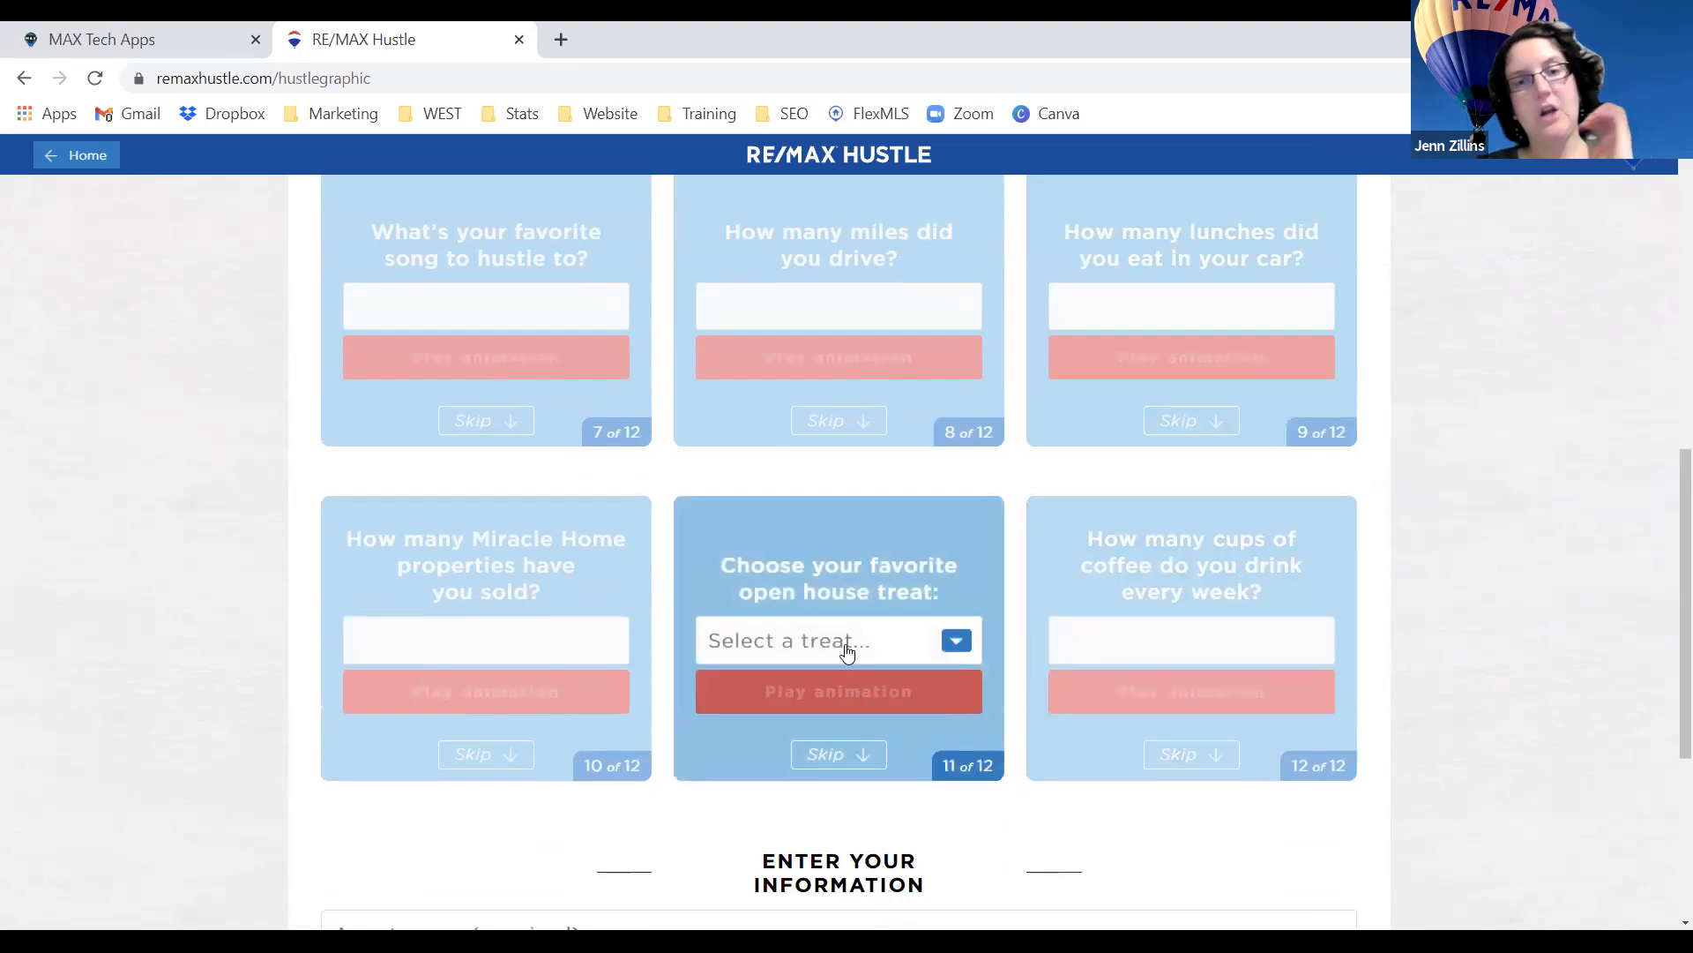
left_click(847, 651)
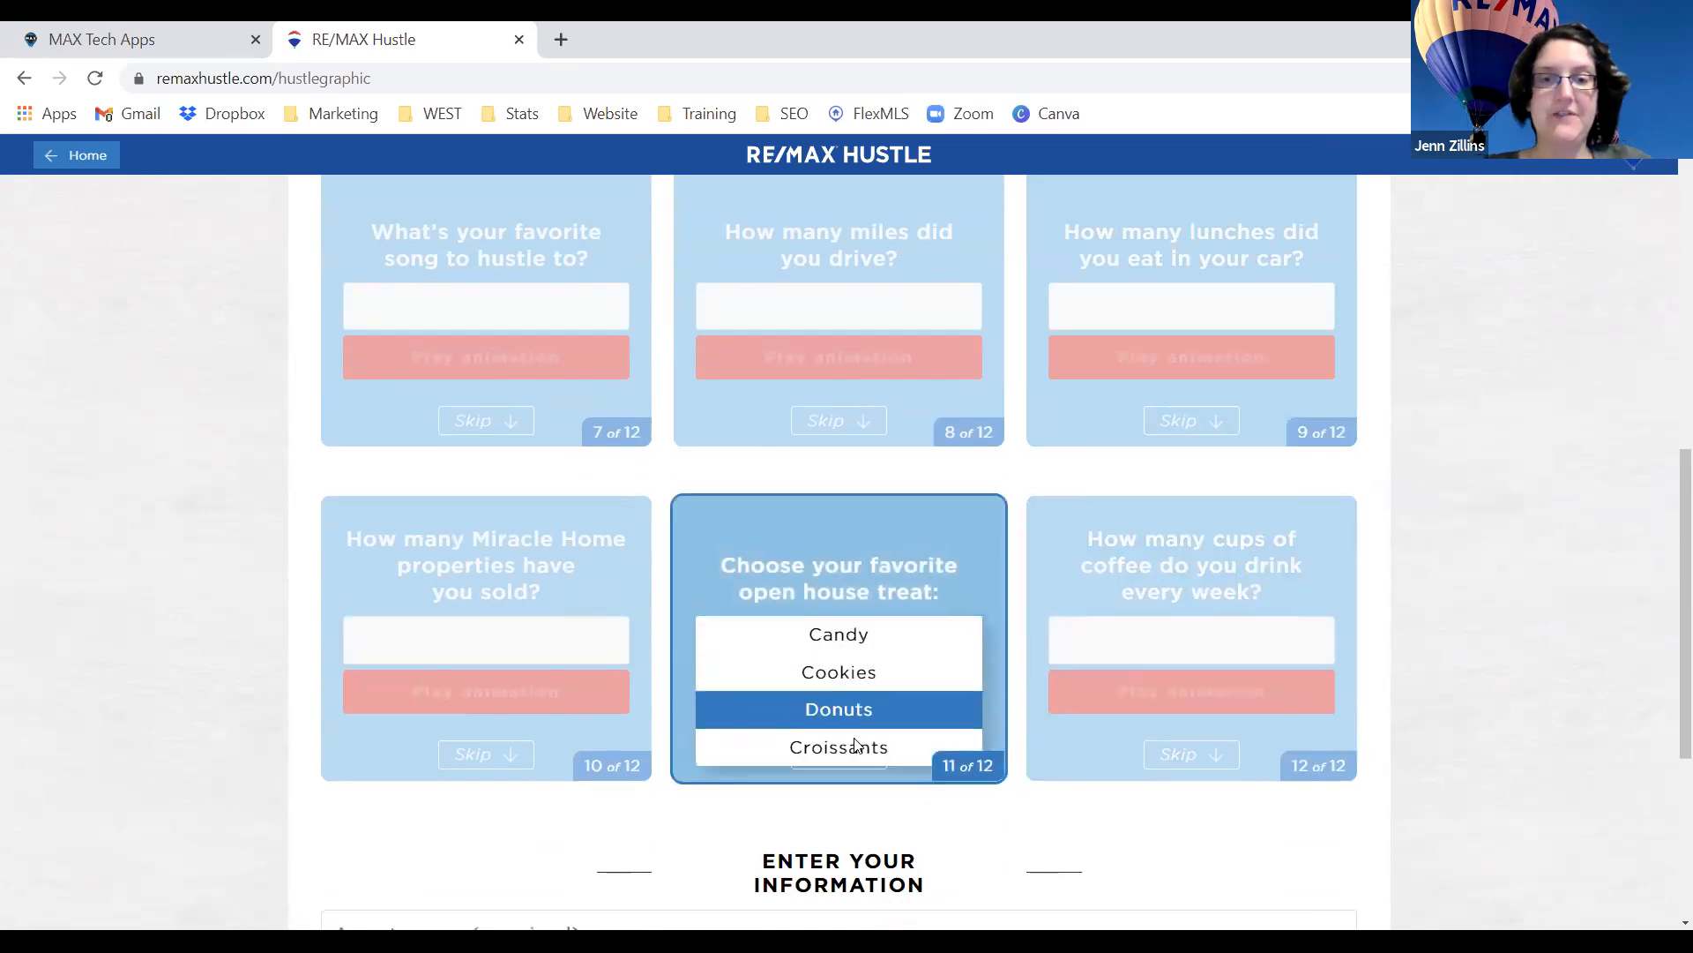
left_click(854, 651)
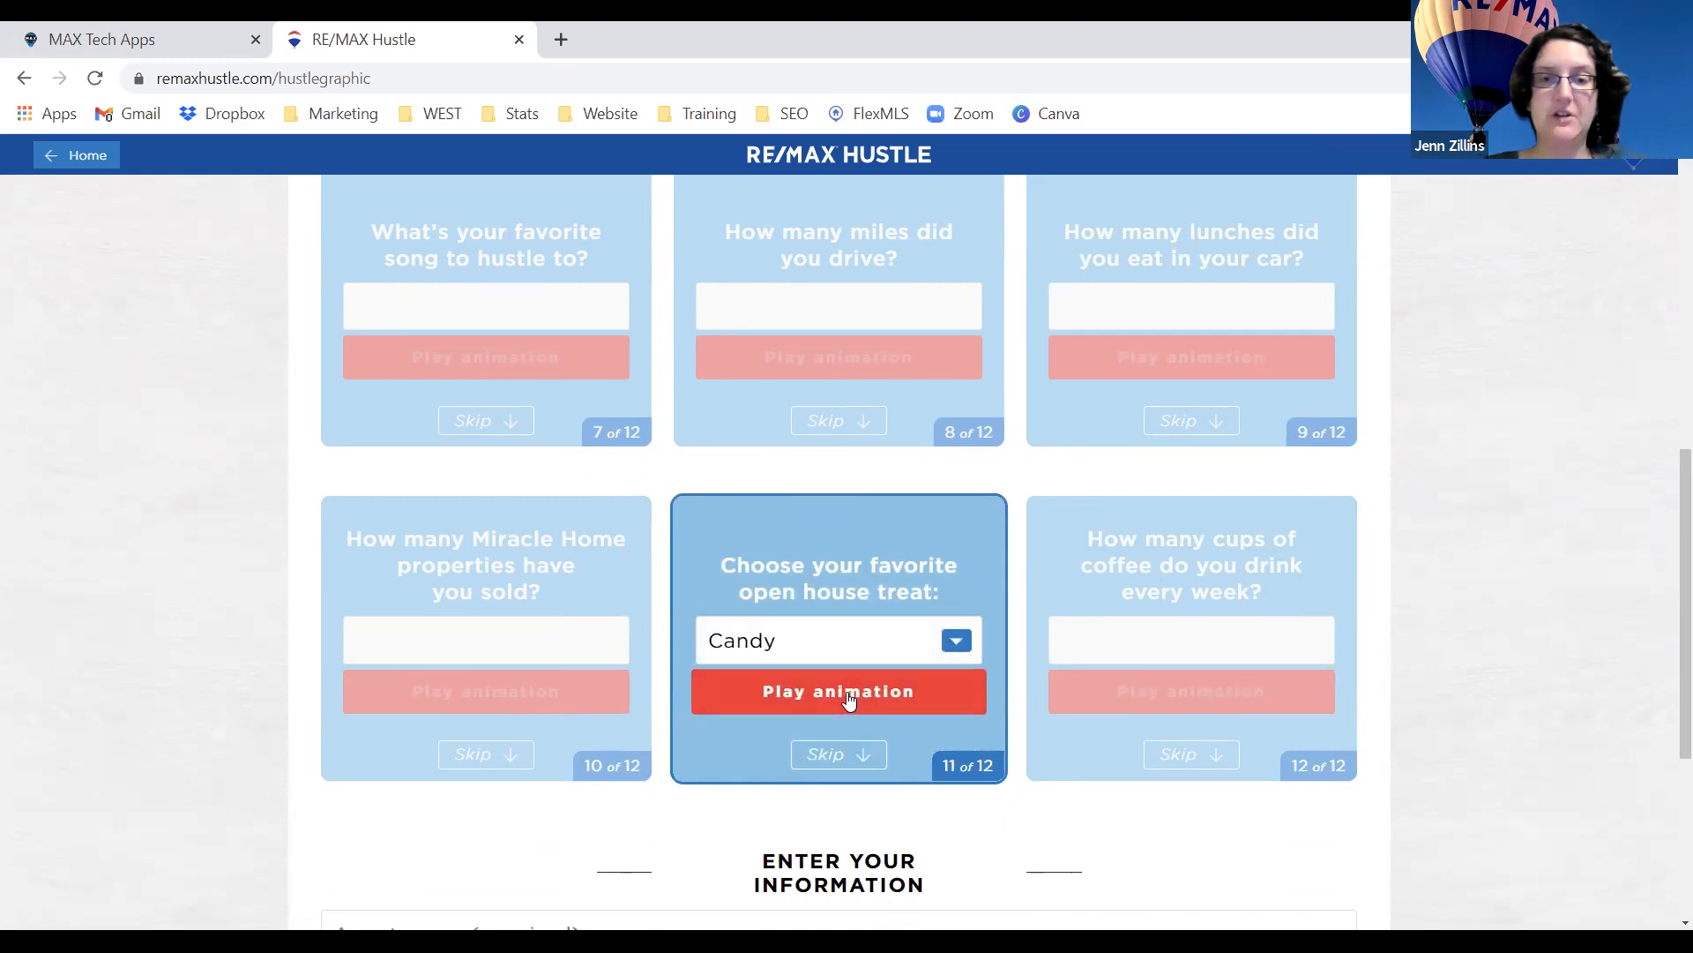
left_click(848, 695)
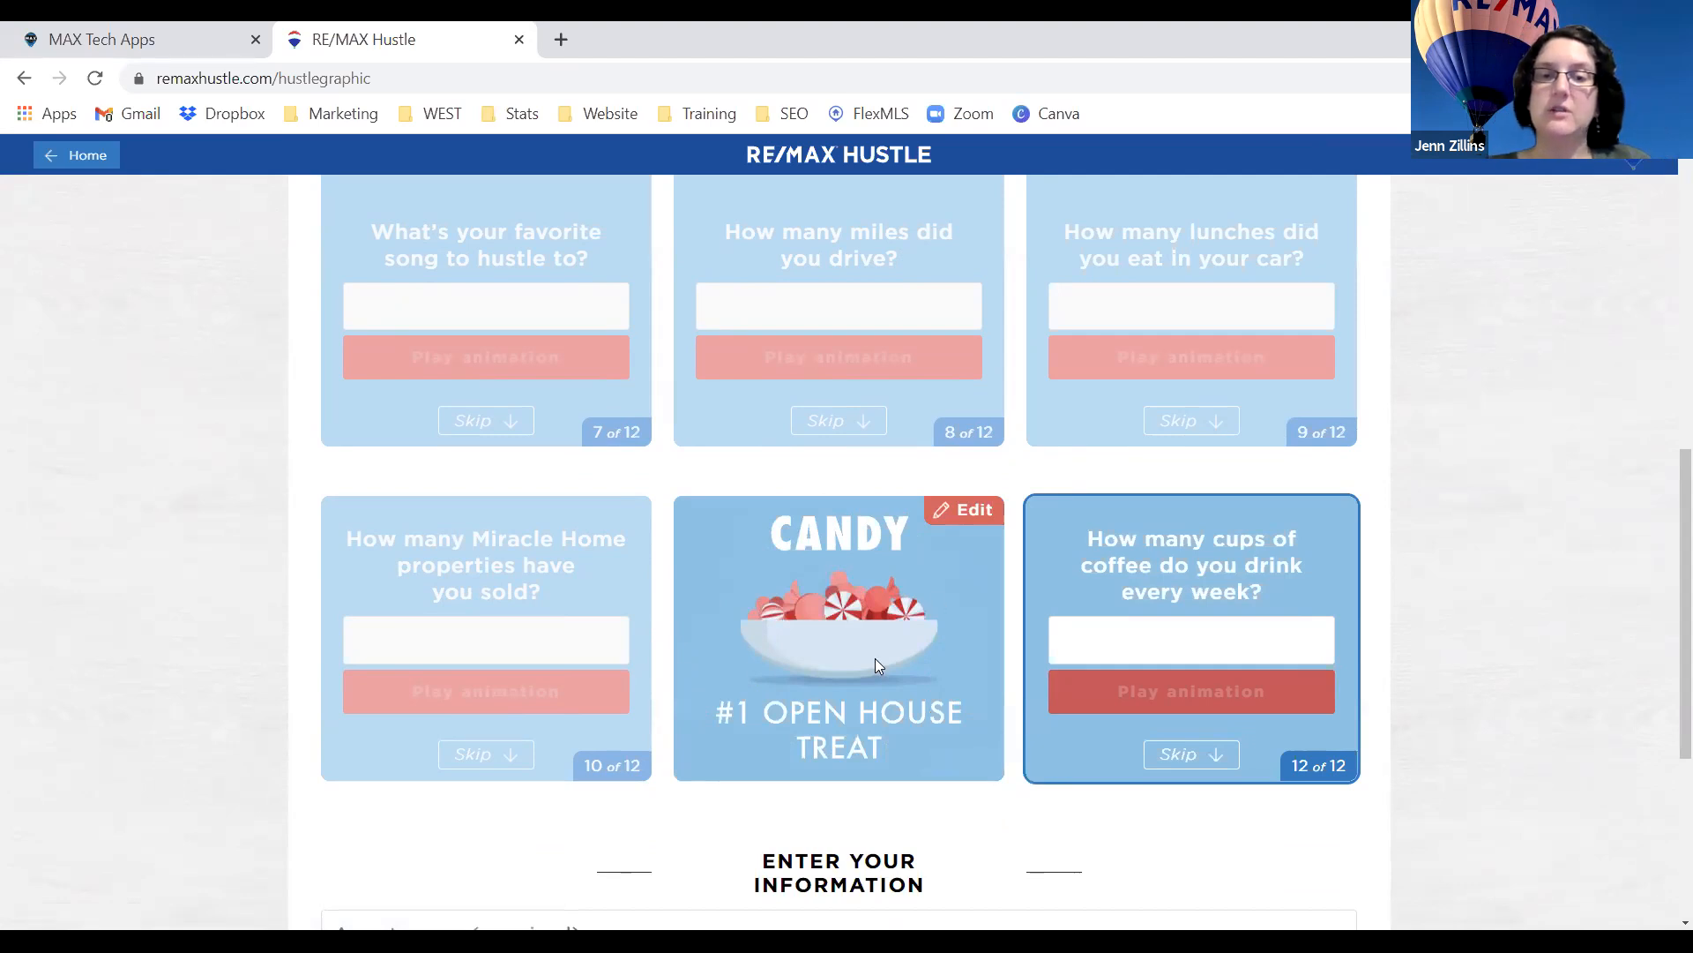
scroll(875, 658, "up", 5)
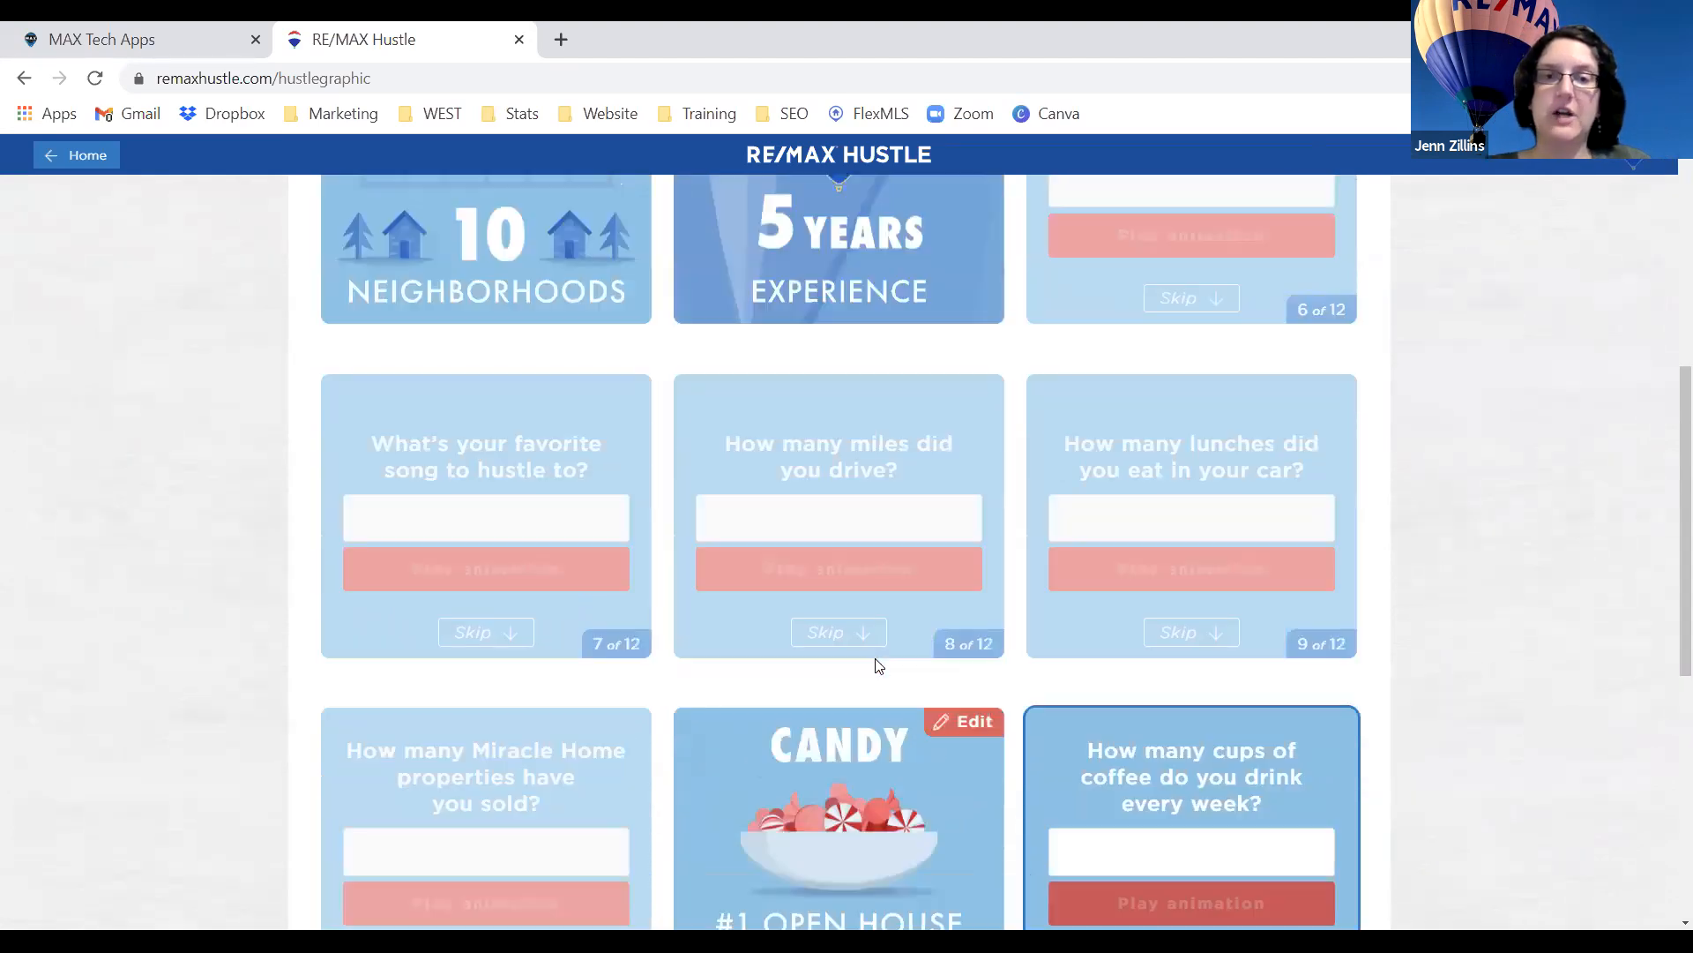
scroll(875, 658, "up", 4)
scroll(875, 658, "down", 4)
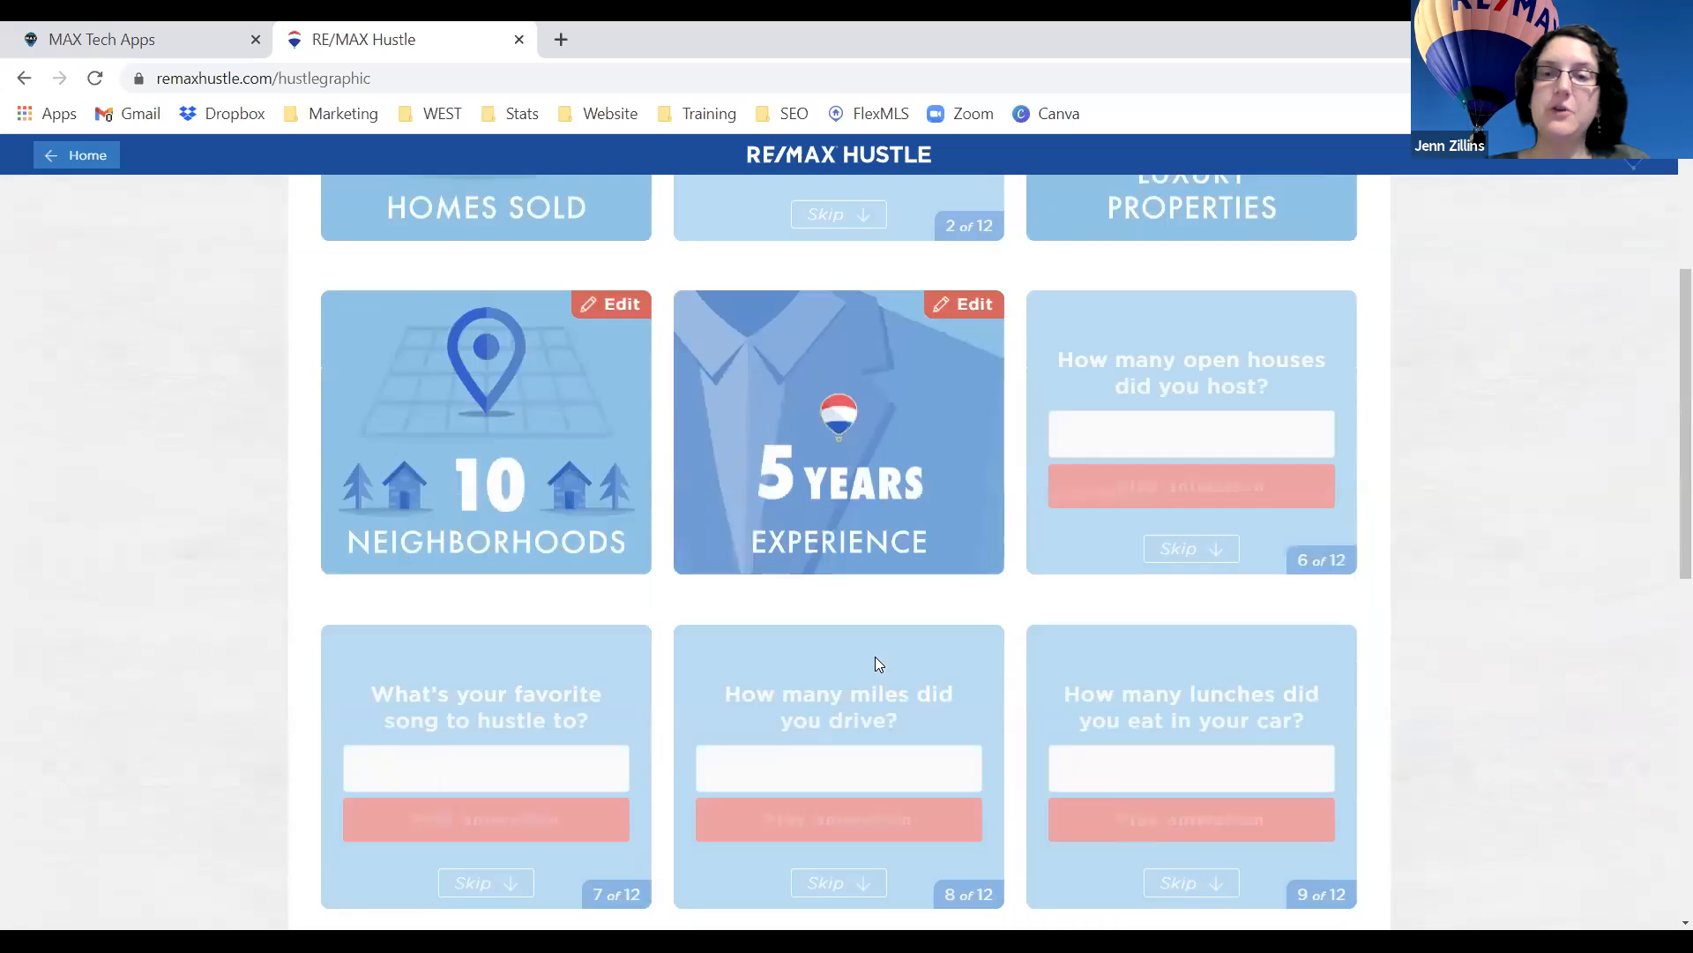
scroll(877, 657, "down", 8)
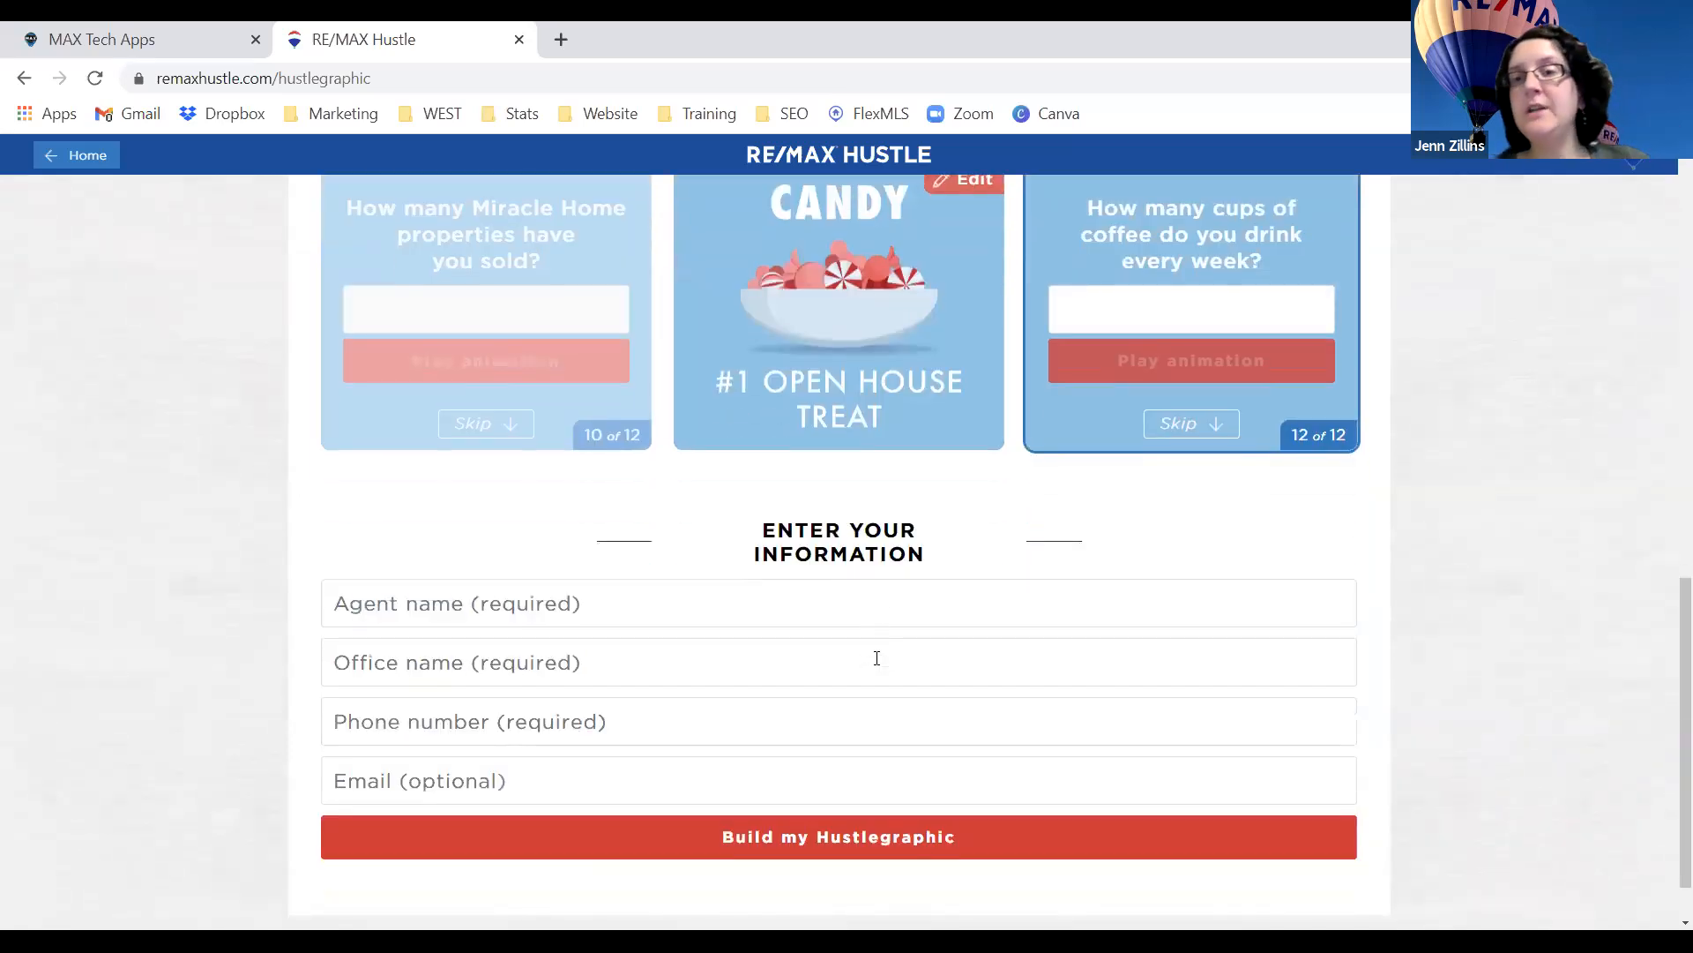
Enter the agent's name, office name RE/MAX Real Estate Professionals, and the agent's phone number.
left_click(713, 614)
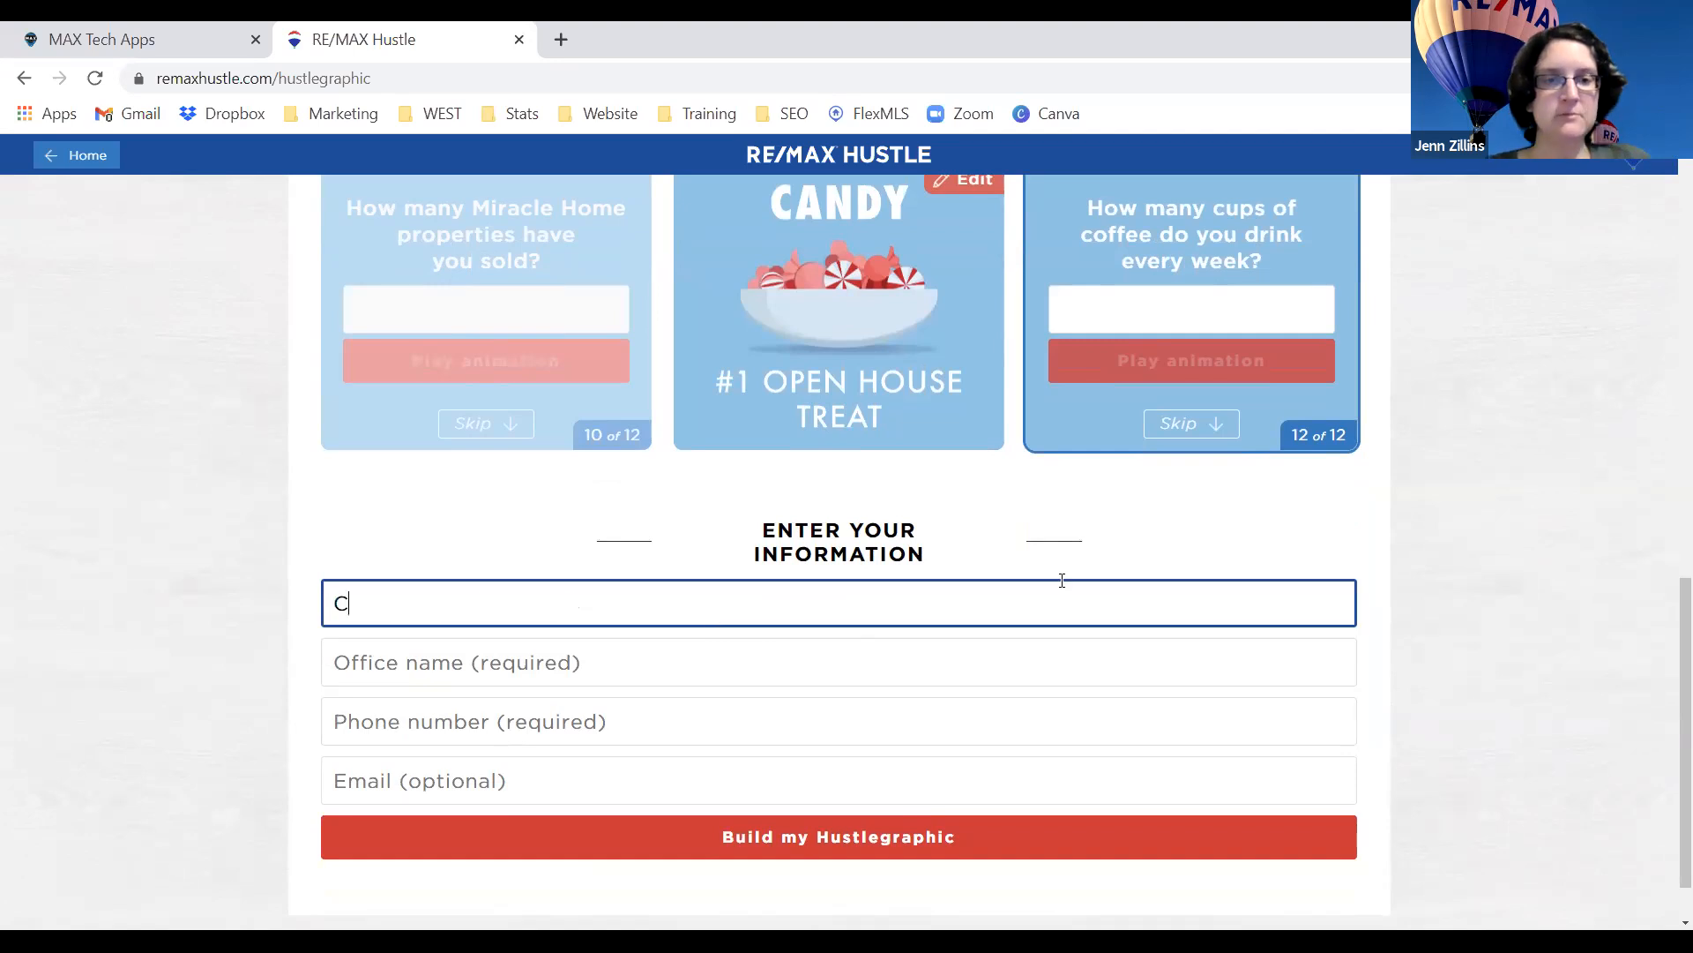
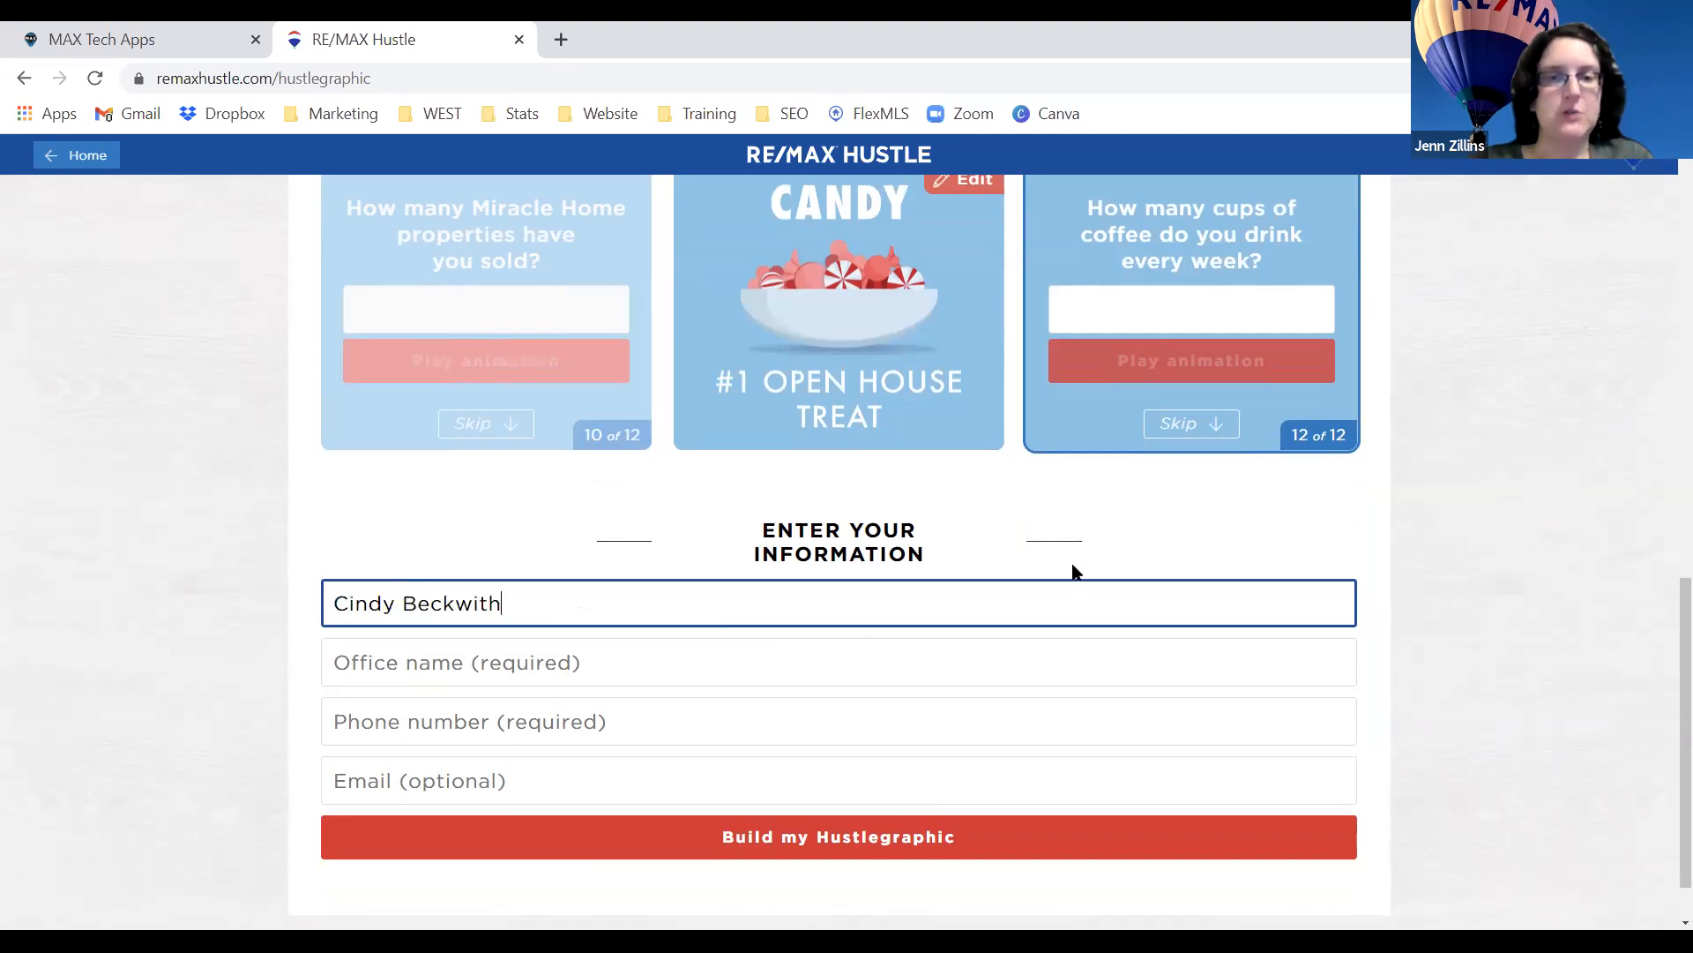
left_click(648, 940)
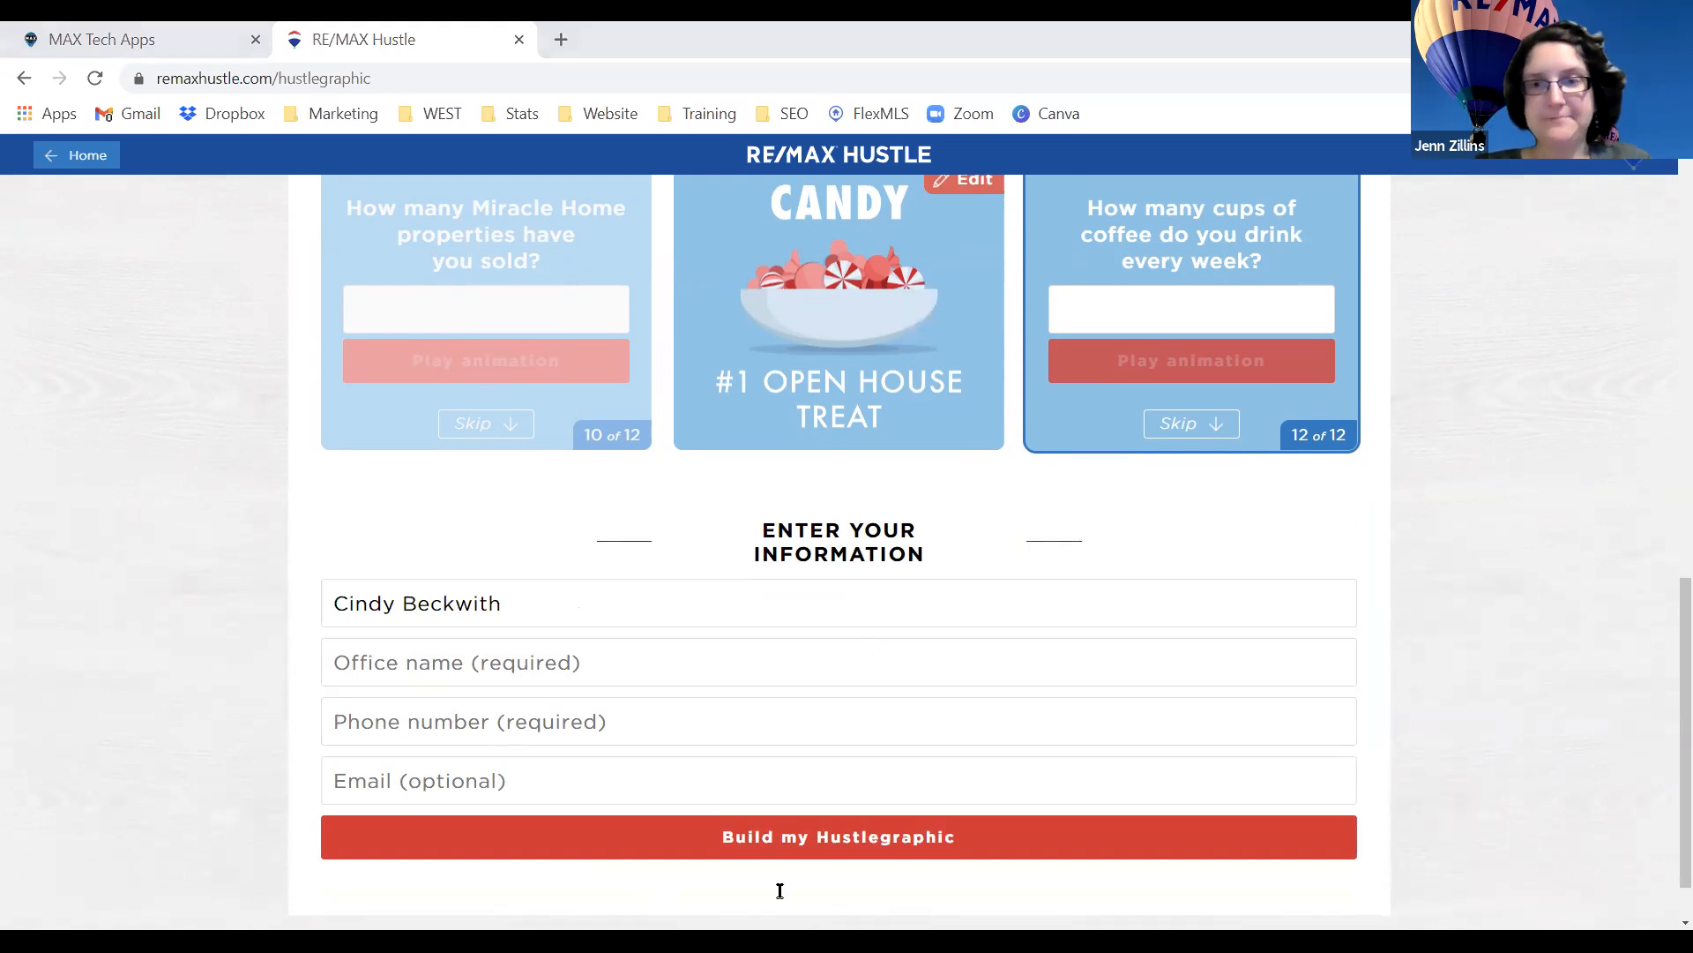
left_click(516, 663)
type("RE/MAX Real Estate Professionals")
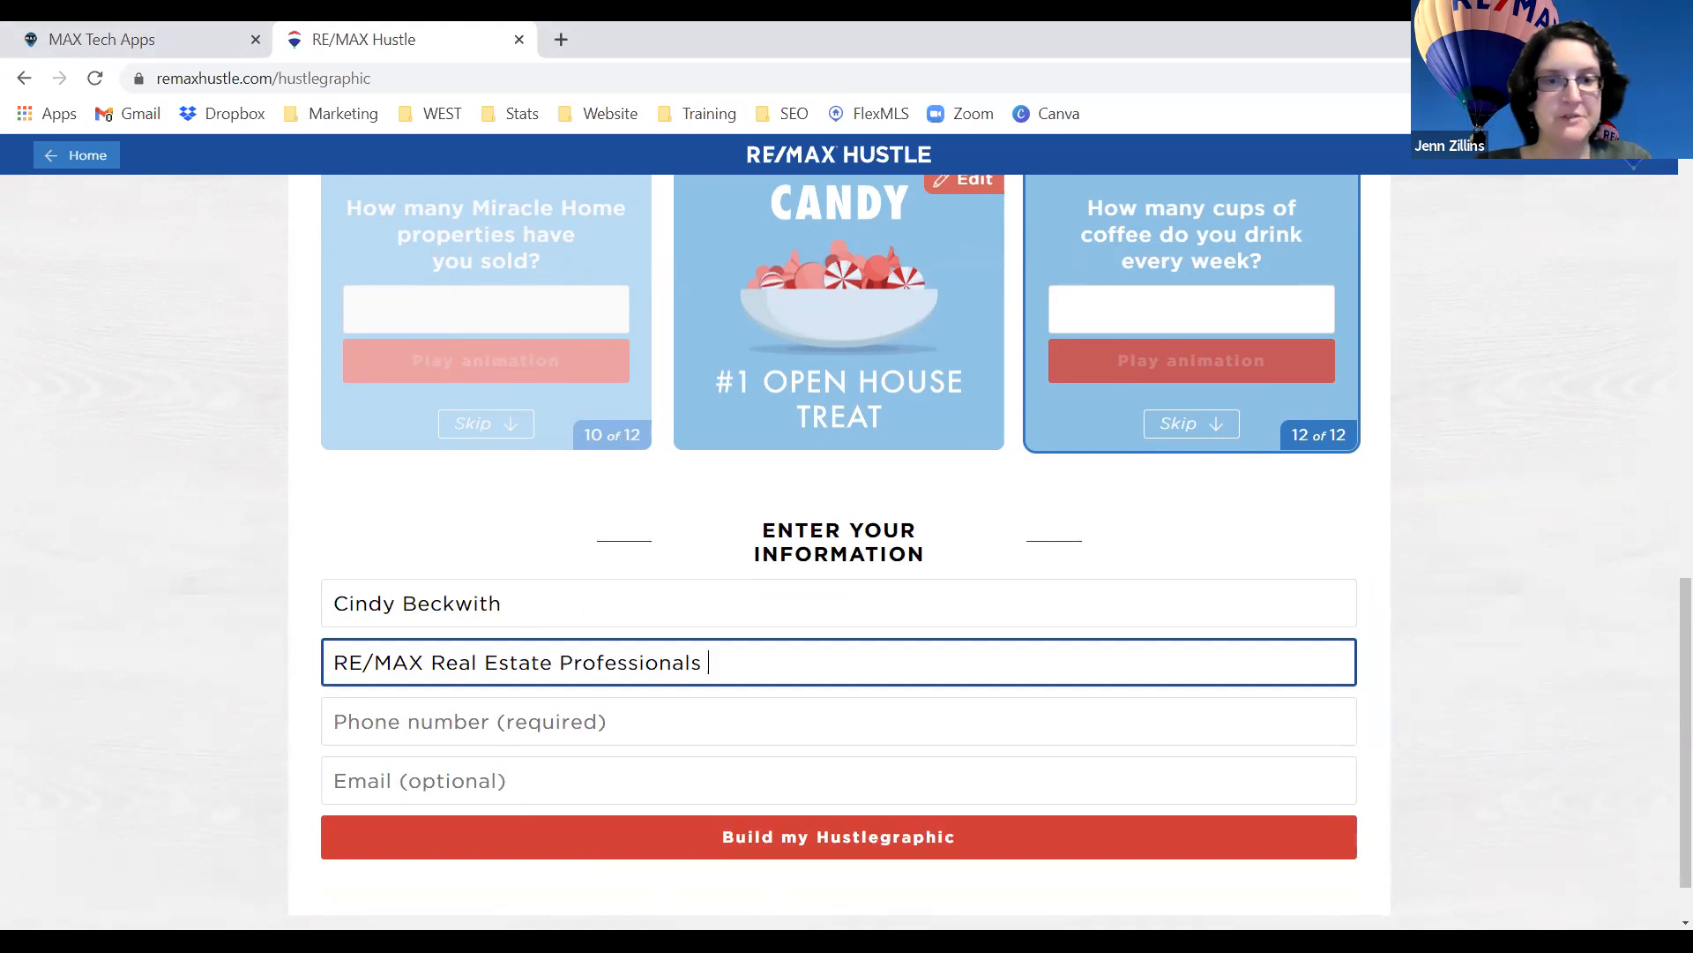
key("alt+Tab")
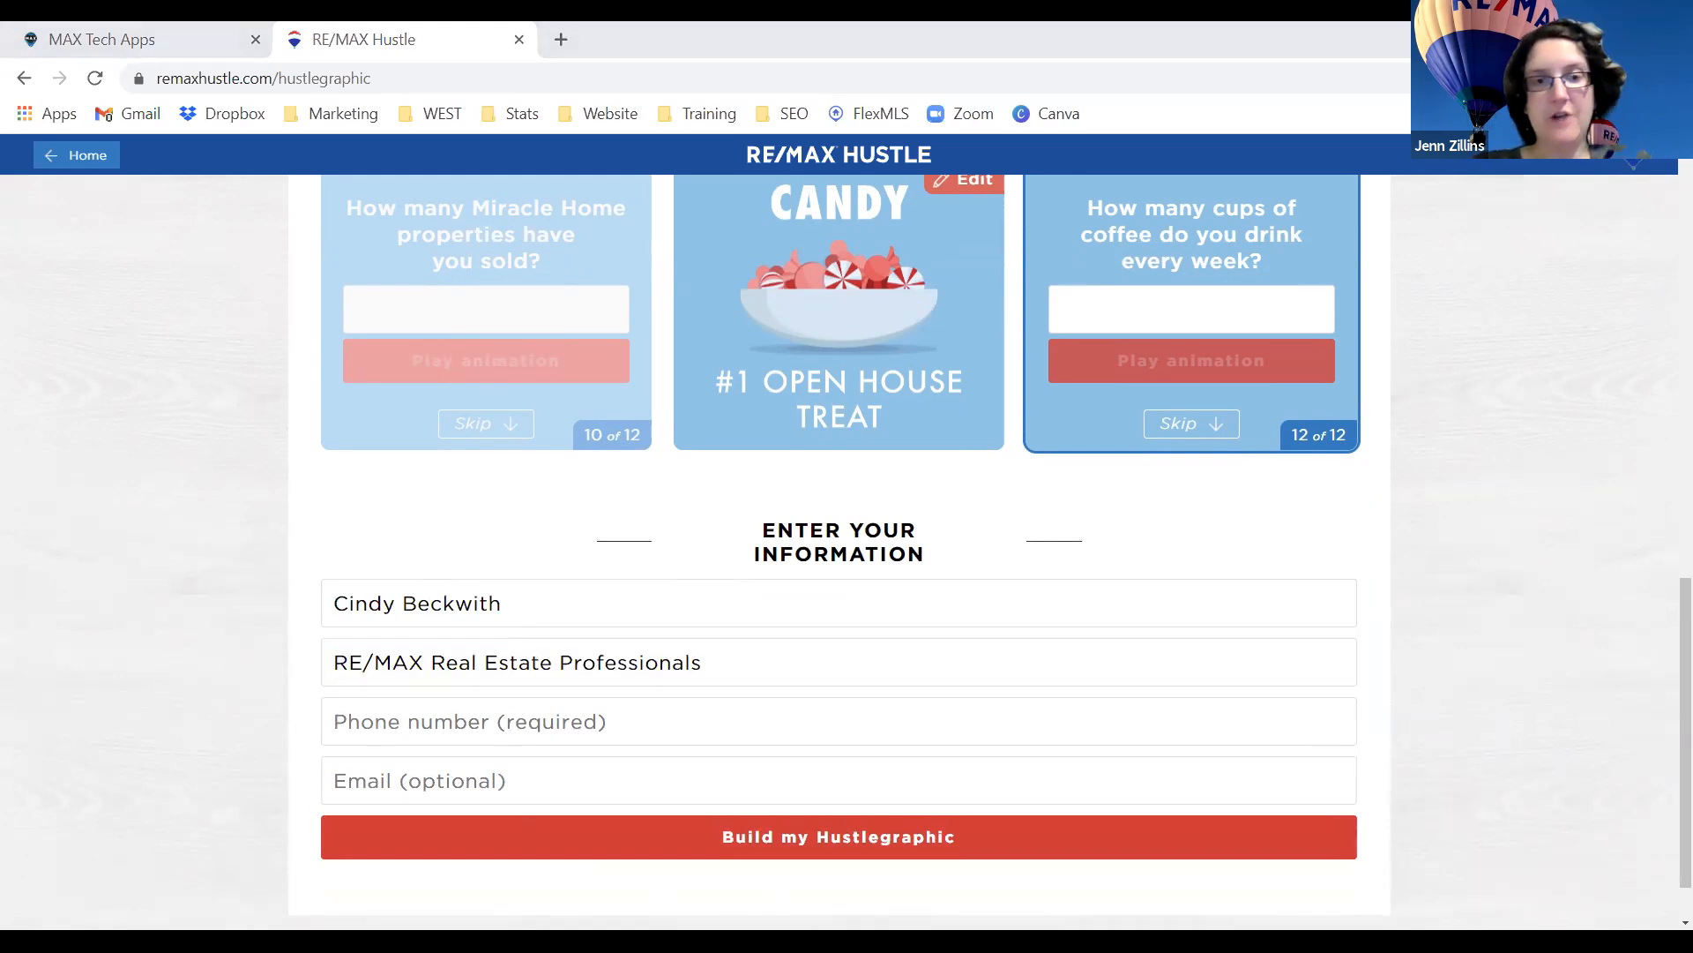
left_click(578, 719)
left_click(187, 704)
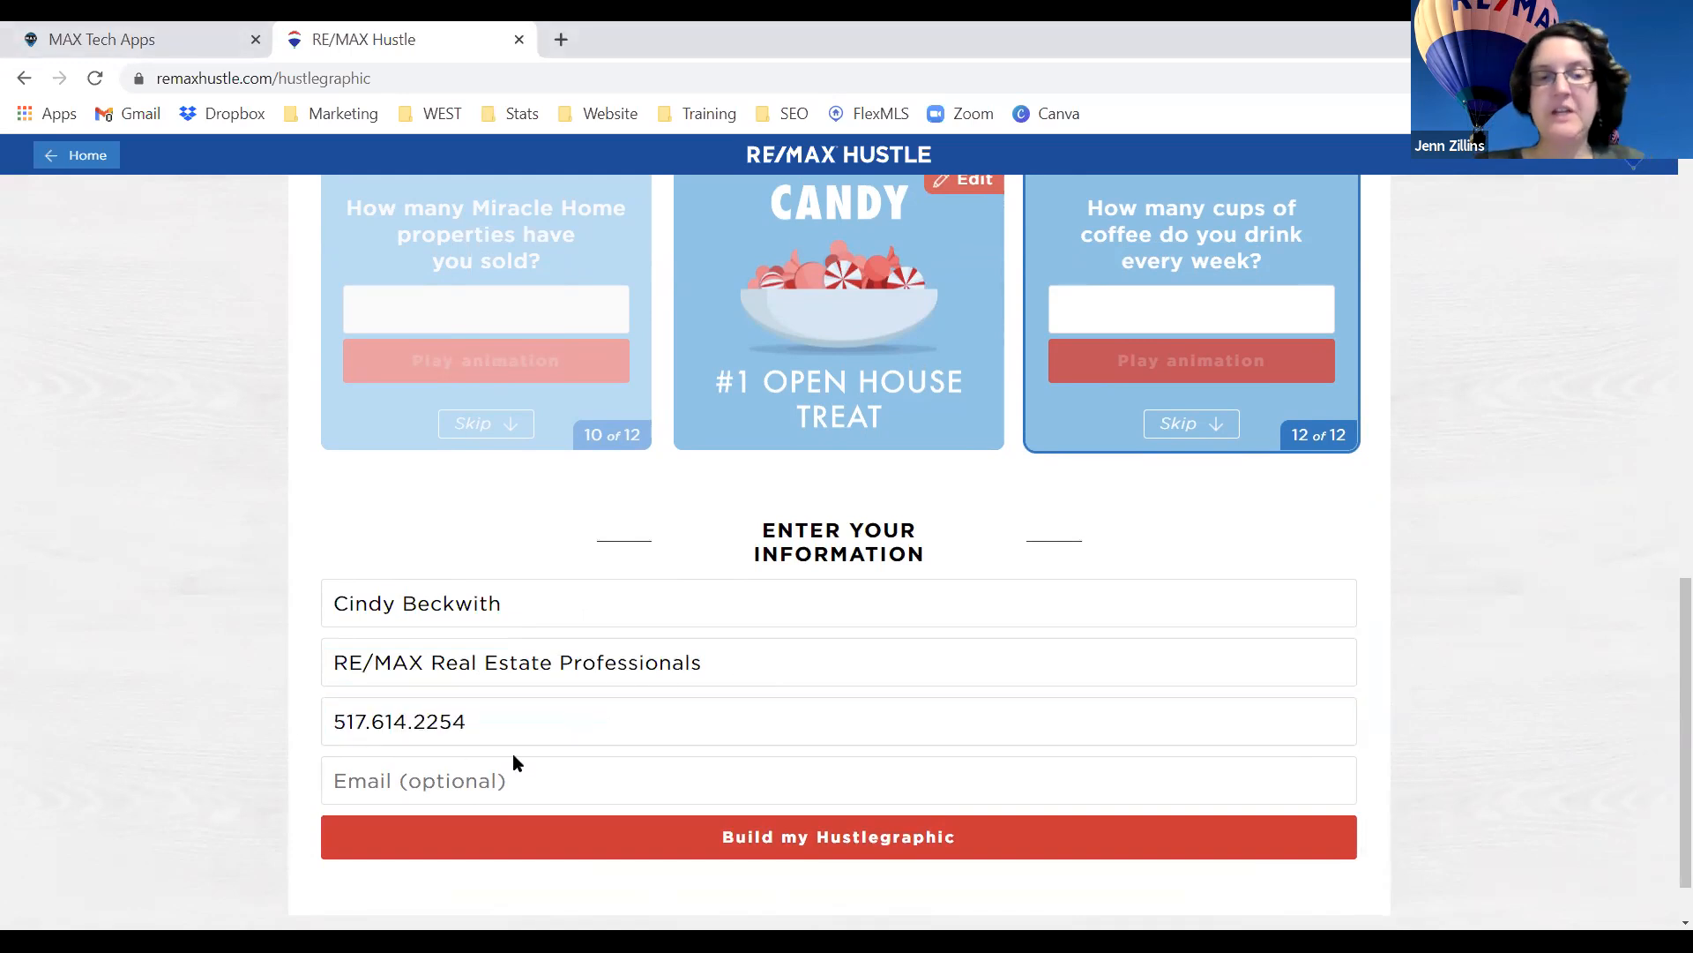
scroll(618, 767, "down", 1)
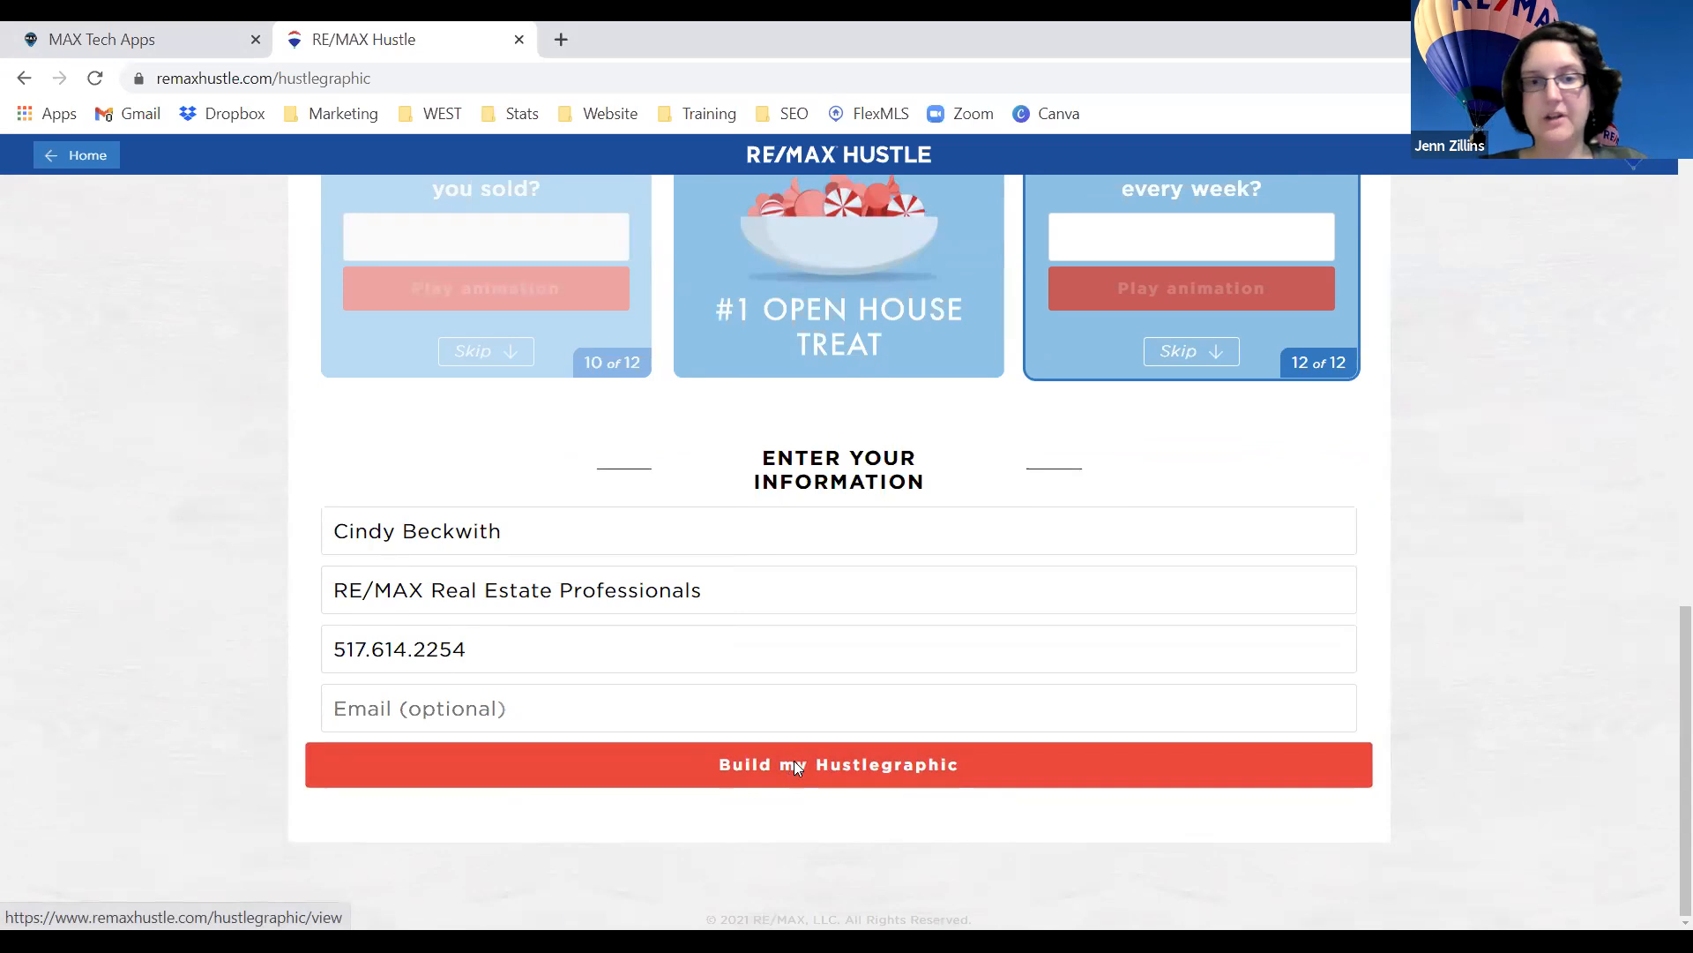
Build the Hustlegraphic from the answered cards and the entered contact details.
left_click(794, 764)
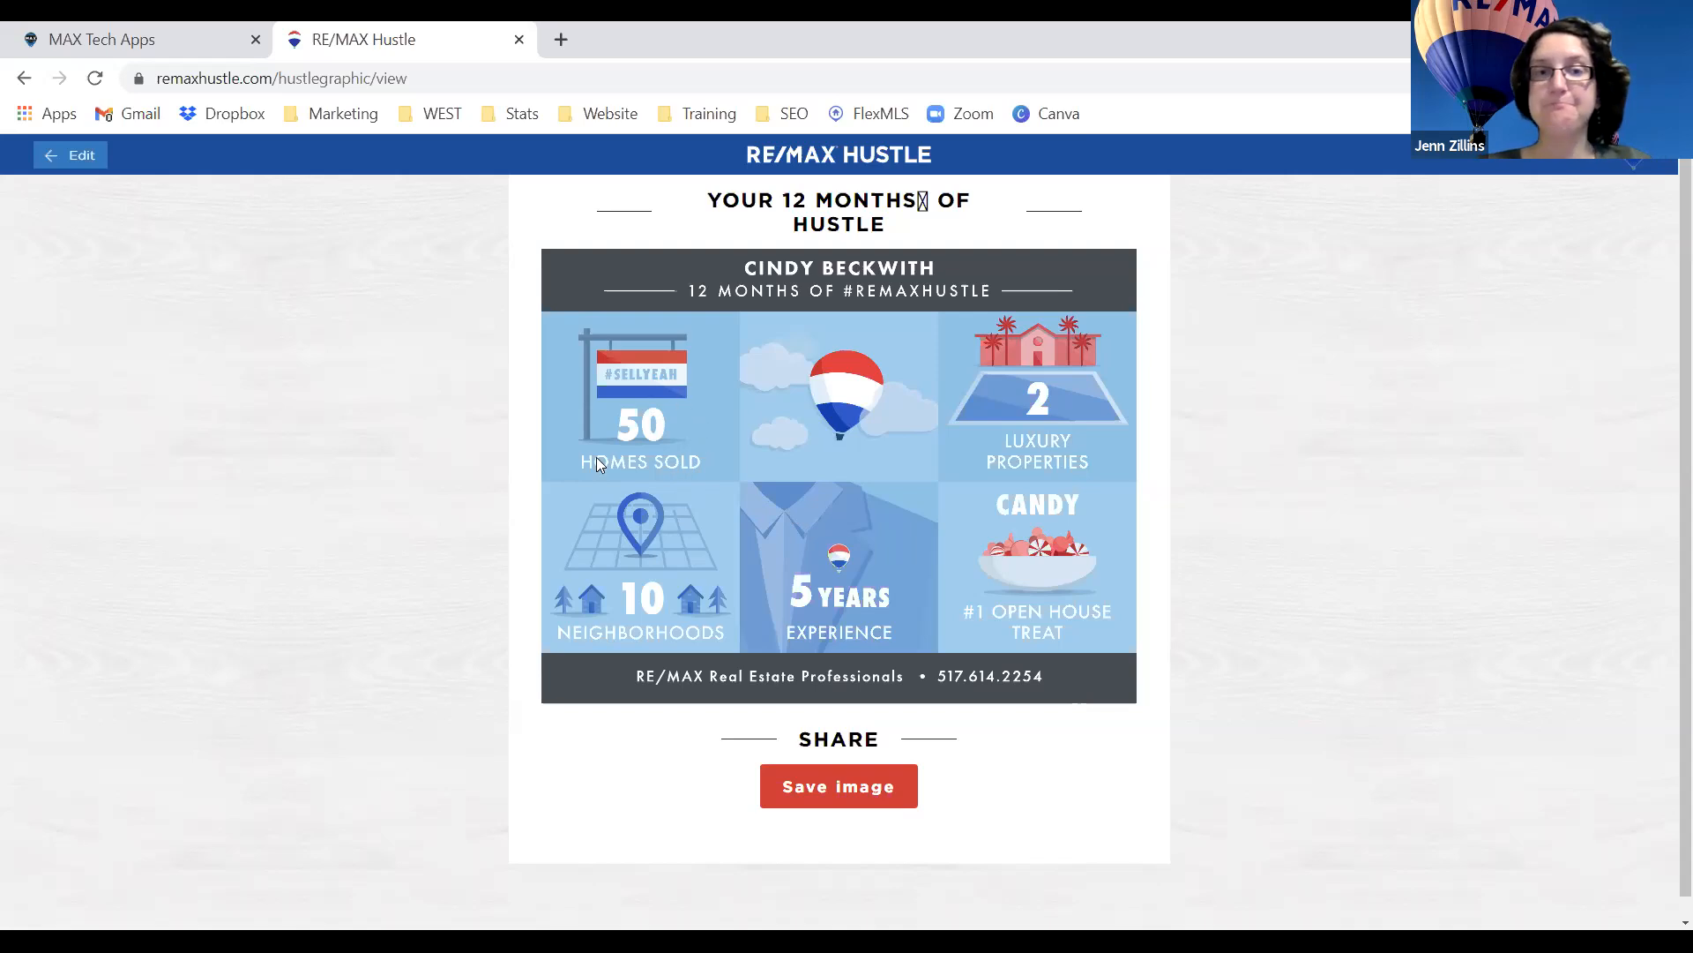
Back in the form, skip the remaining questions and rebuild the graphic showing 50 HOMES SOLD.
left_click(72, 155)
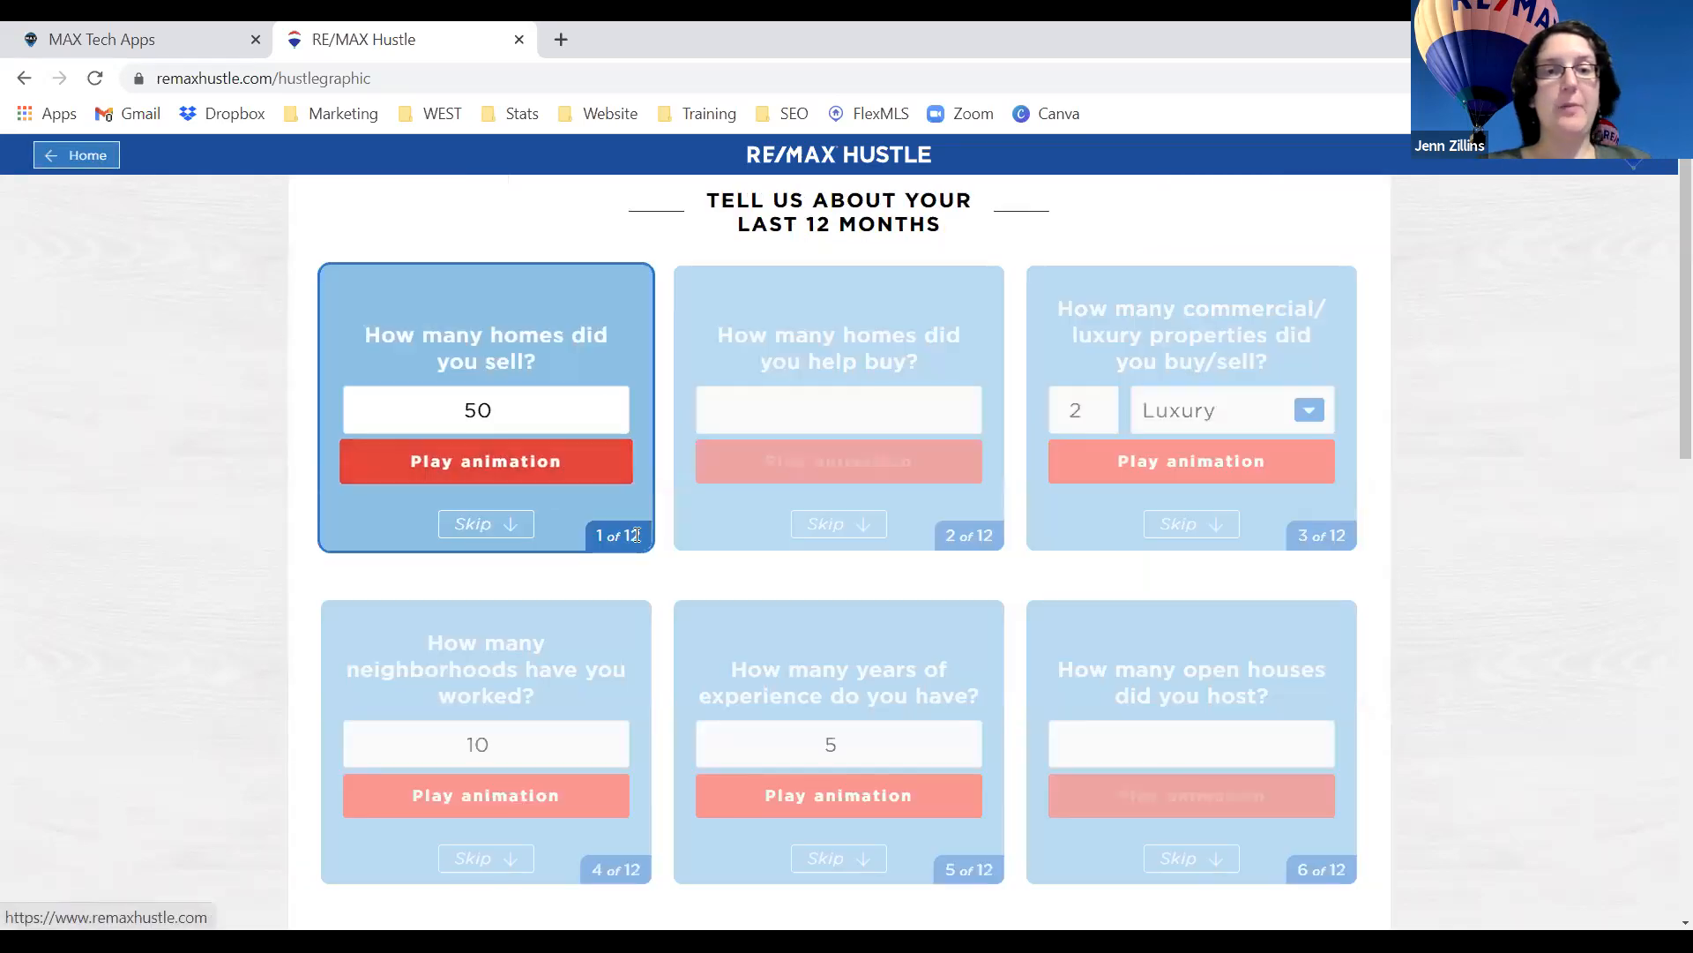
left_click(855, 530)
left_click(1226, 529)
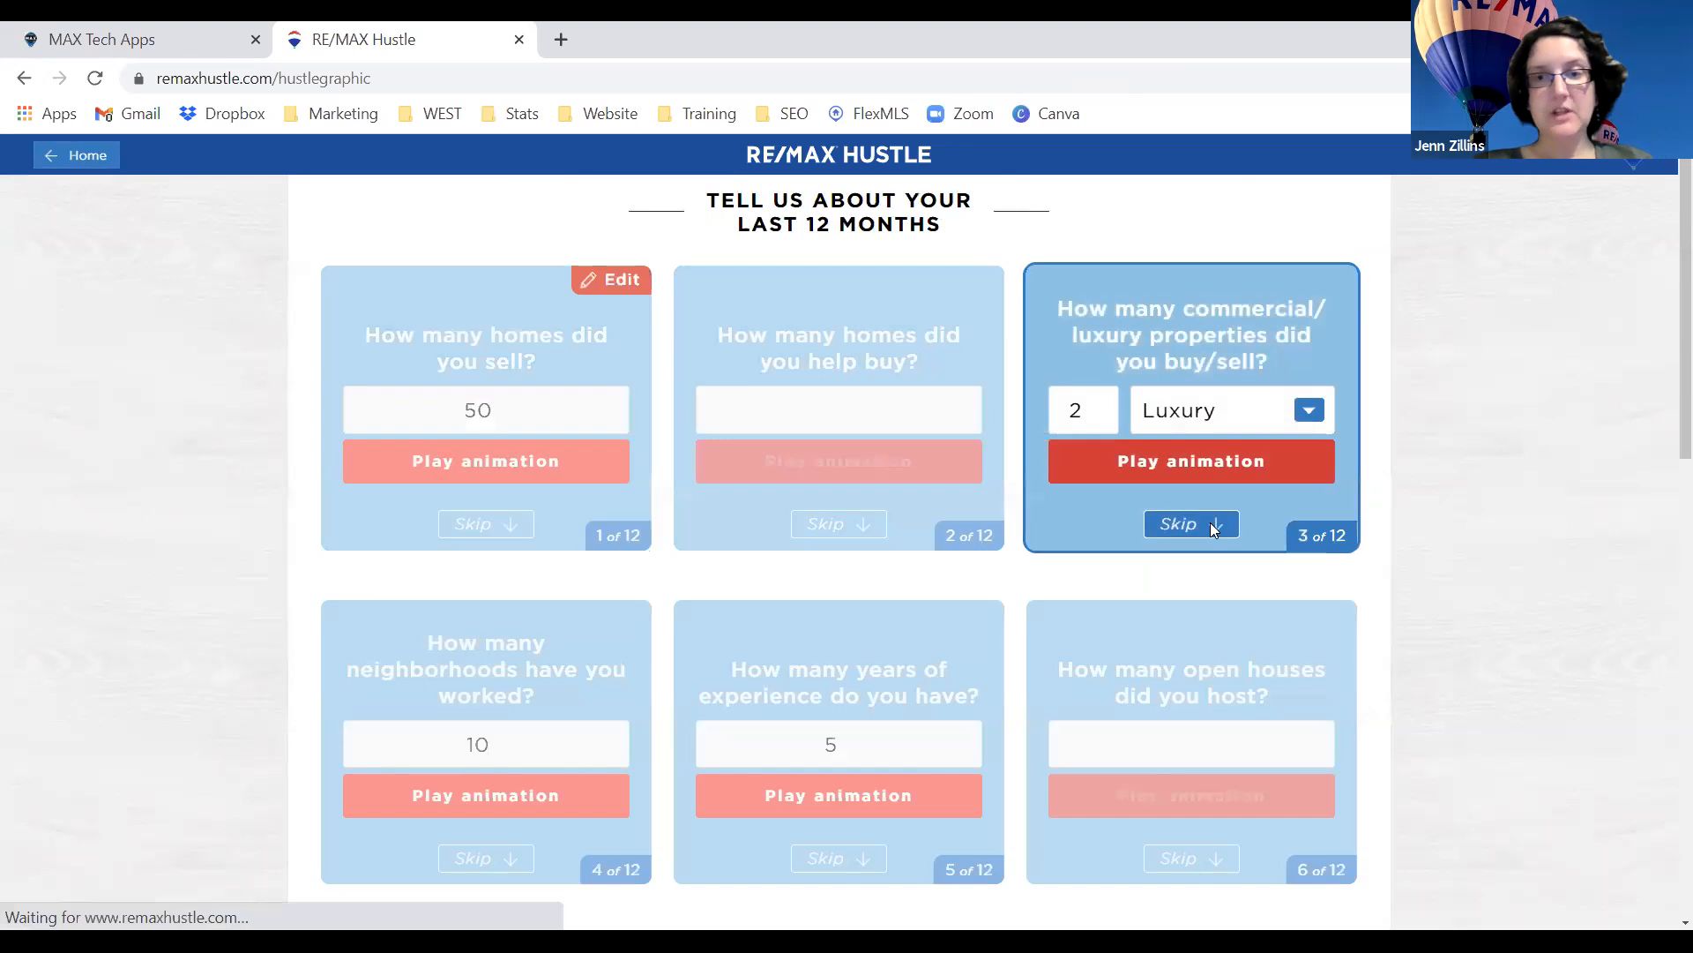
left_click(511, 854)
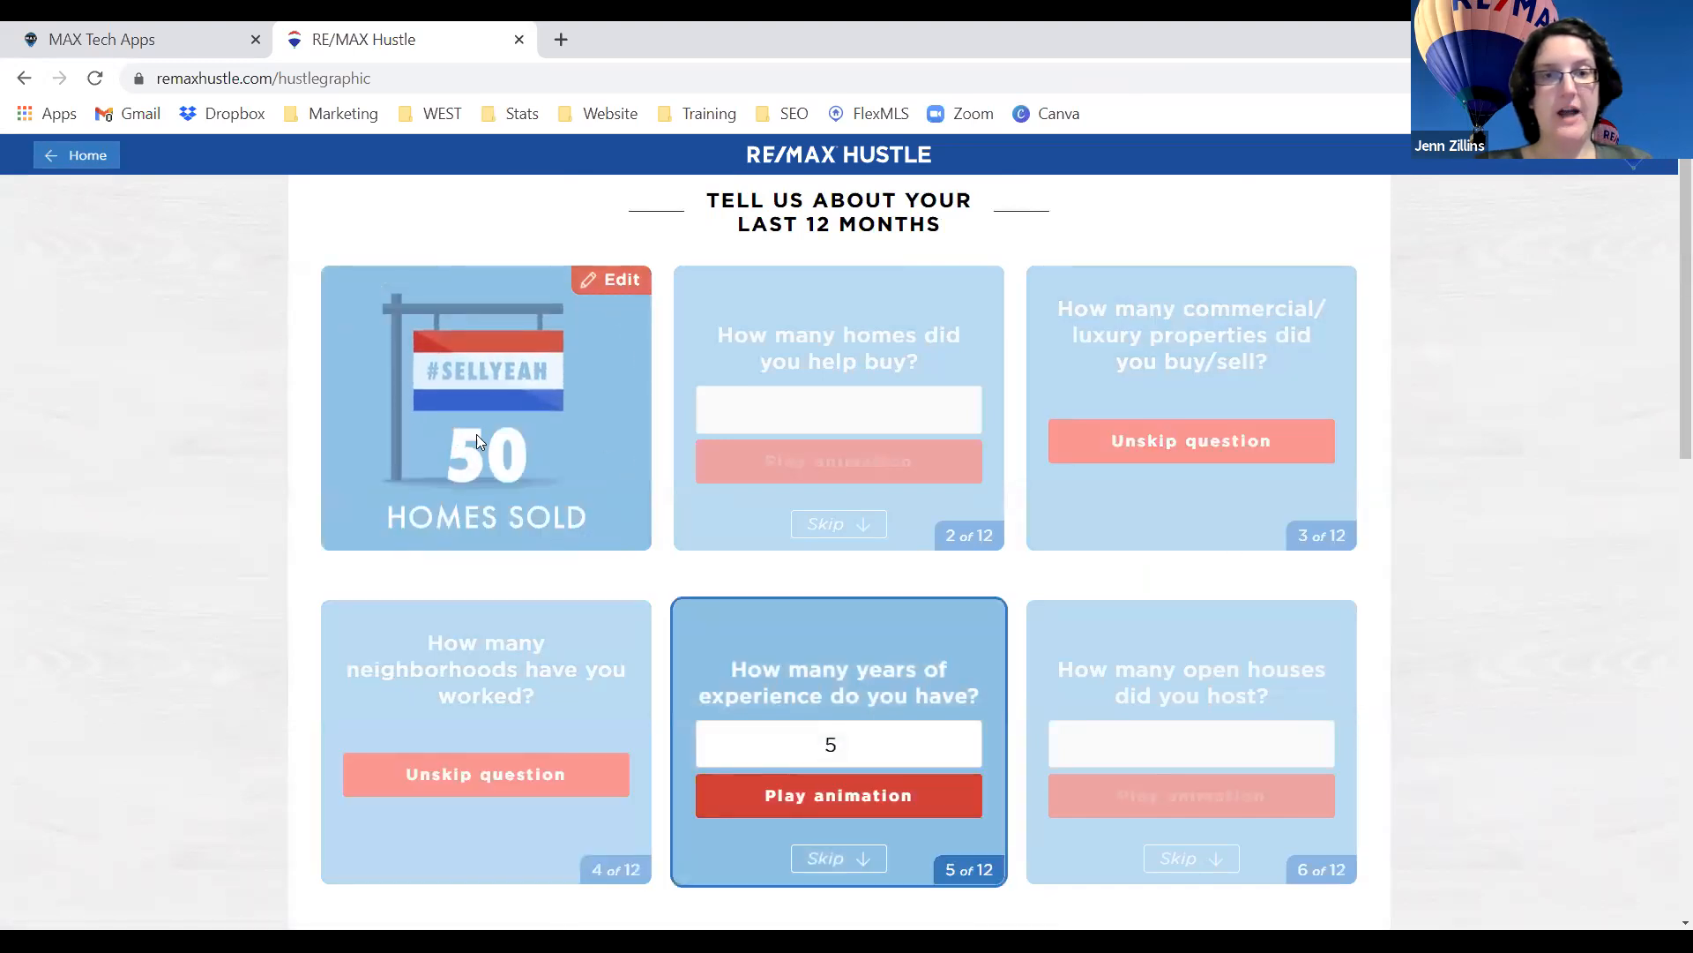
scroll(891, 732, "down", 1)
left_click(842, 745)
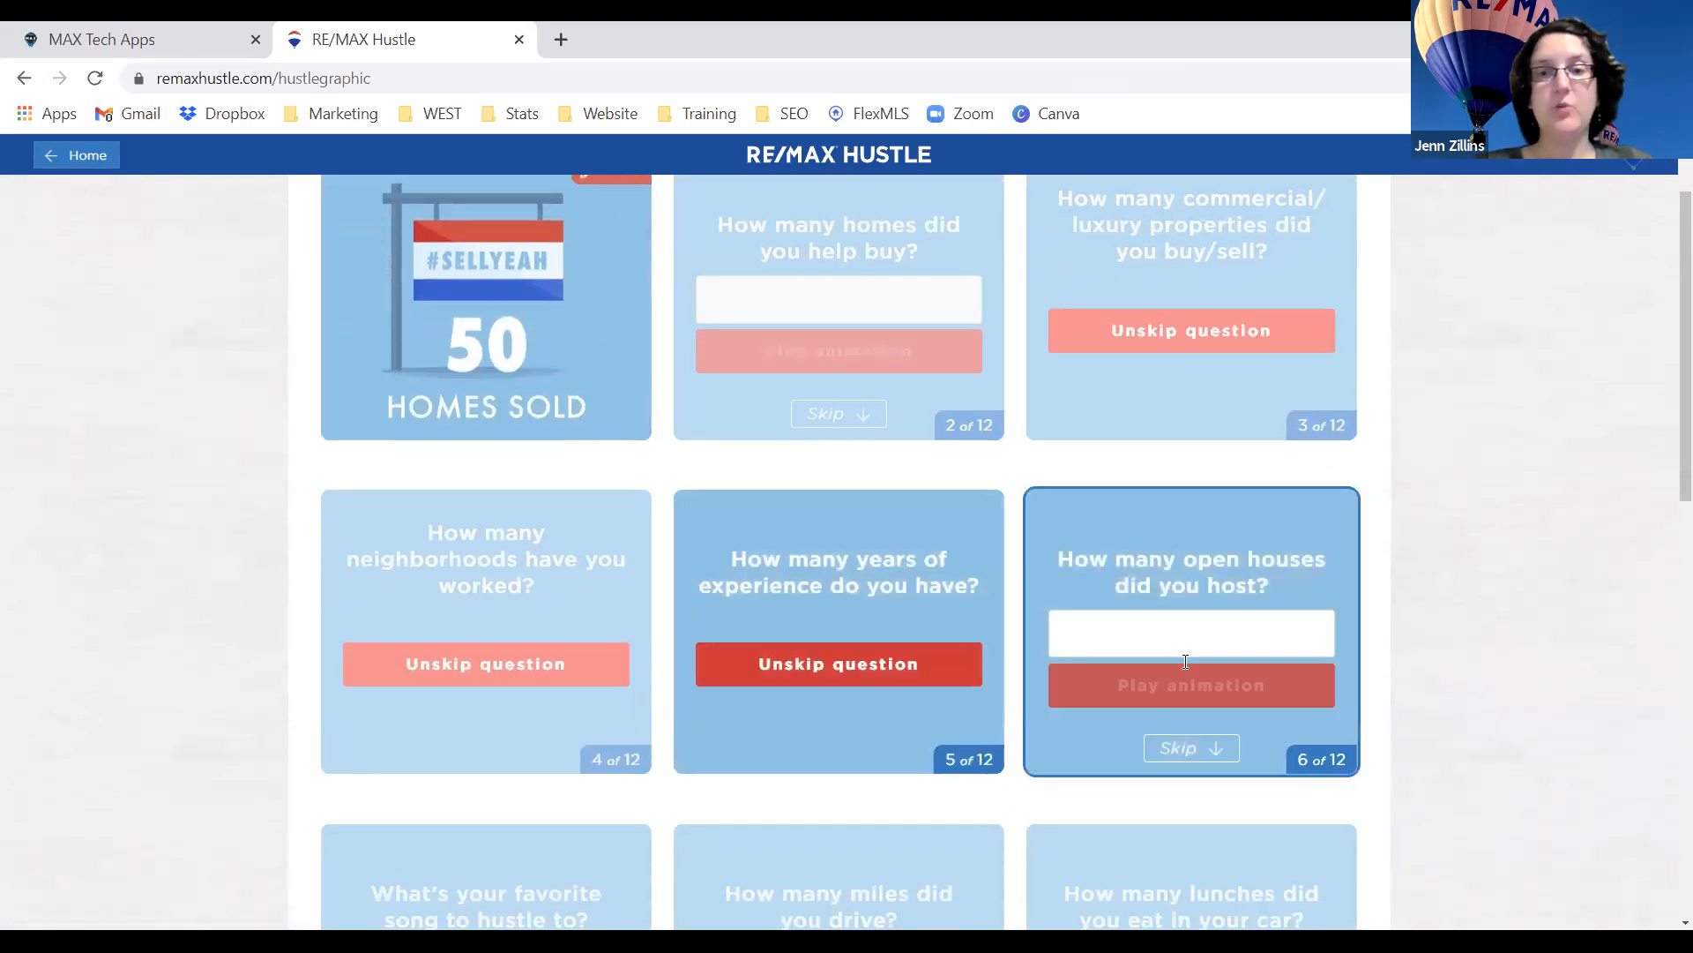
scroll(1186, 697, "down", 1)
scroll(1187, 701, "down", 6)
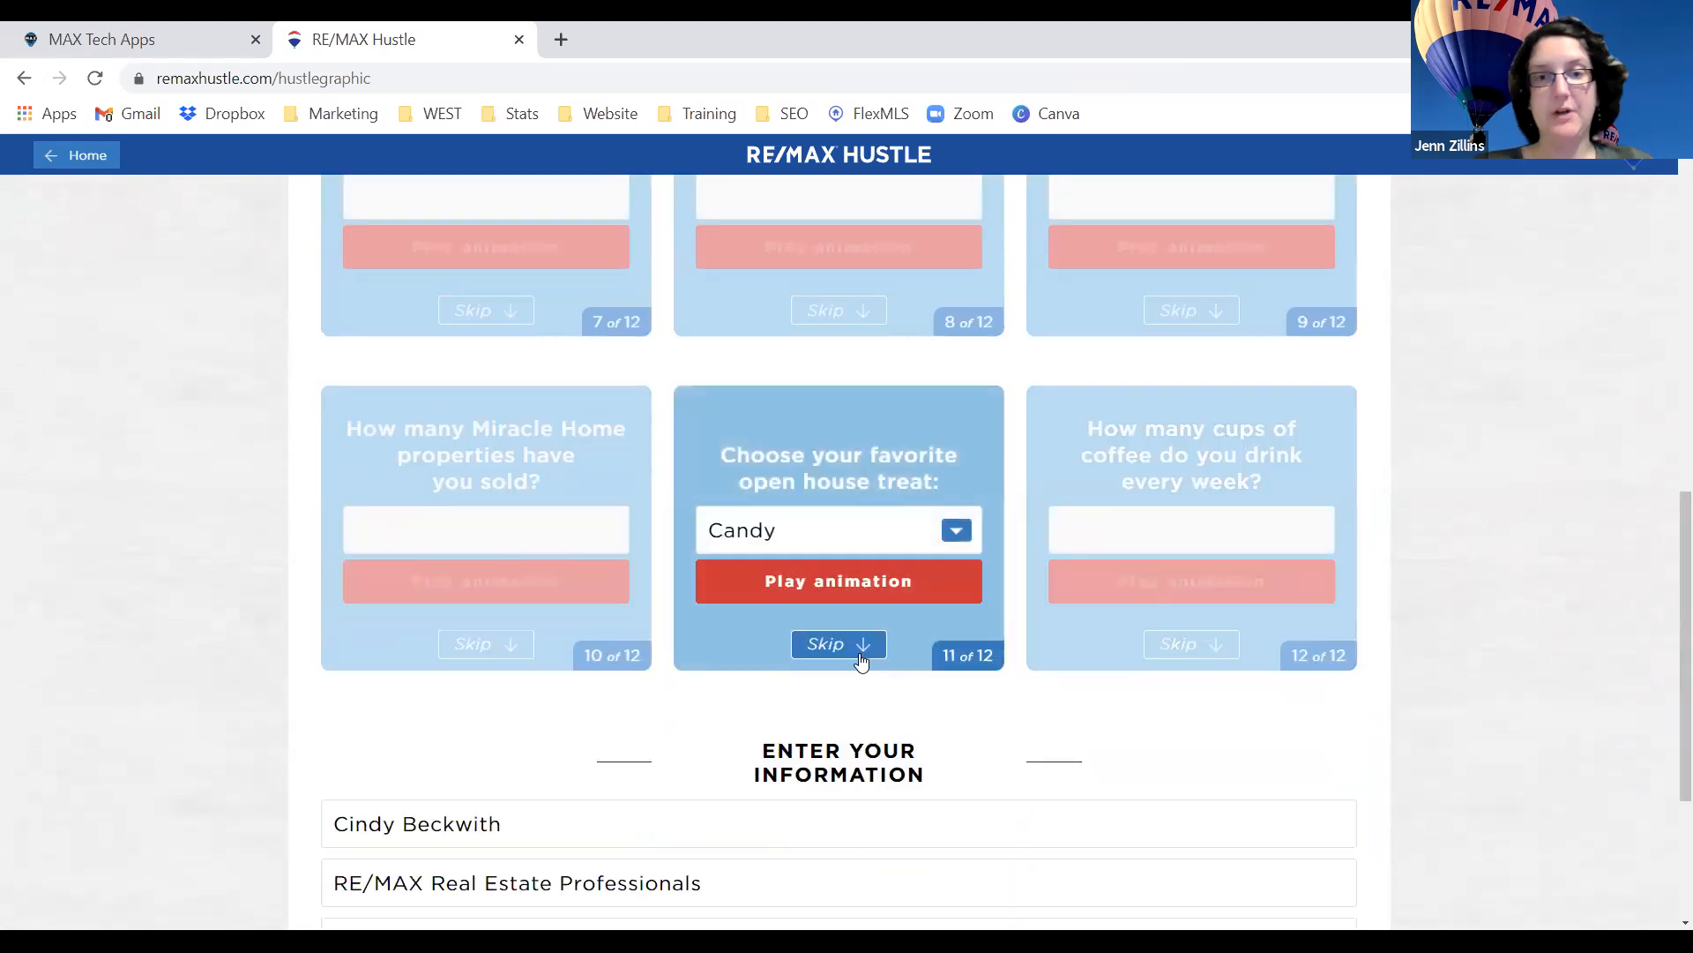
left_click(856, 651)
scroll(1021, 655, "up", 10)
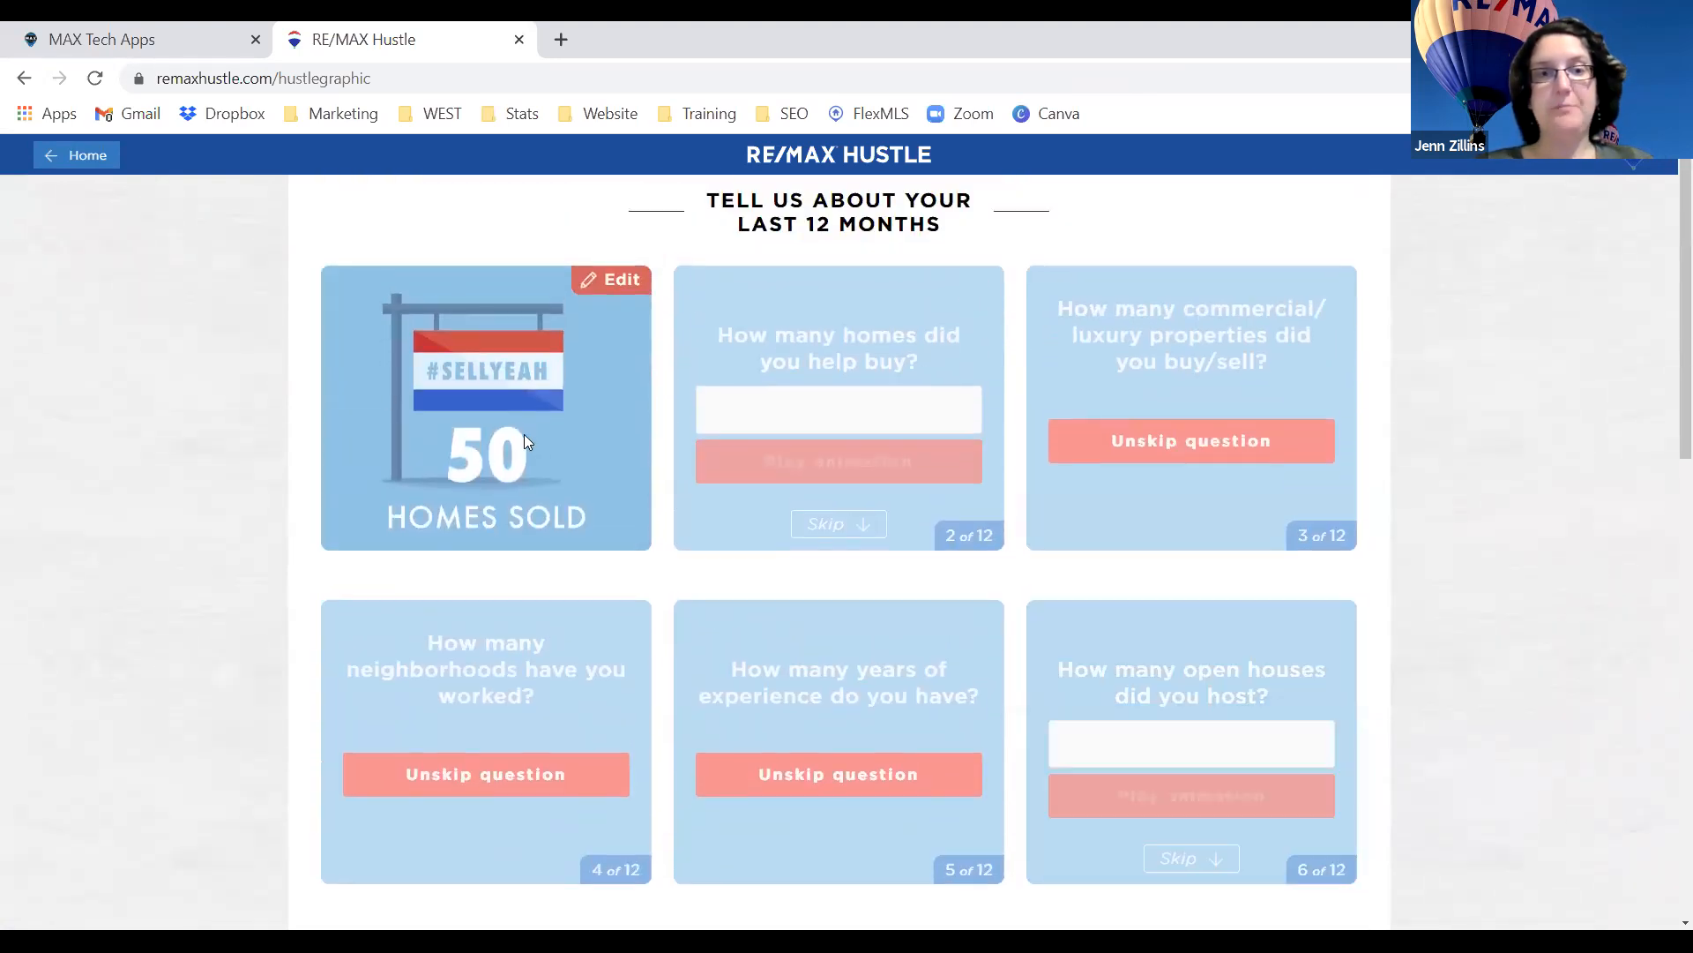
scroll(539, 467, "down", 13)
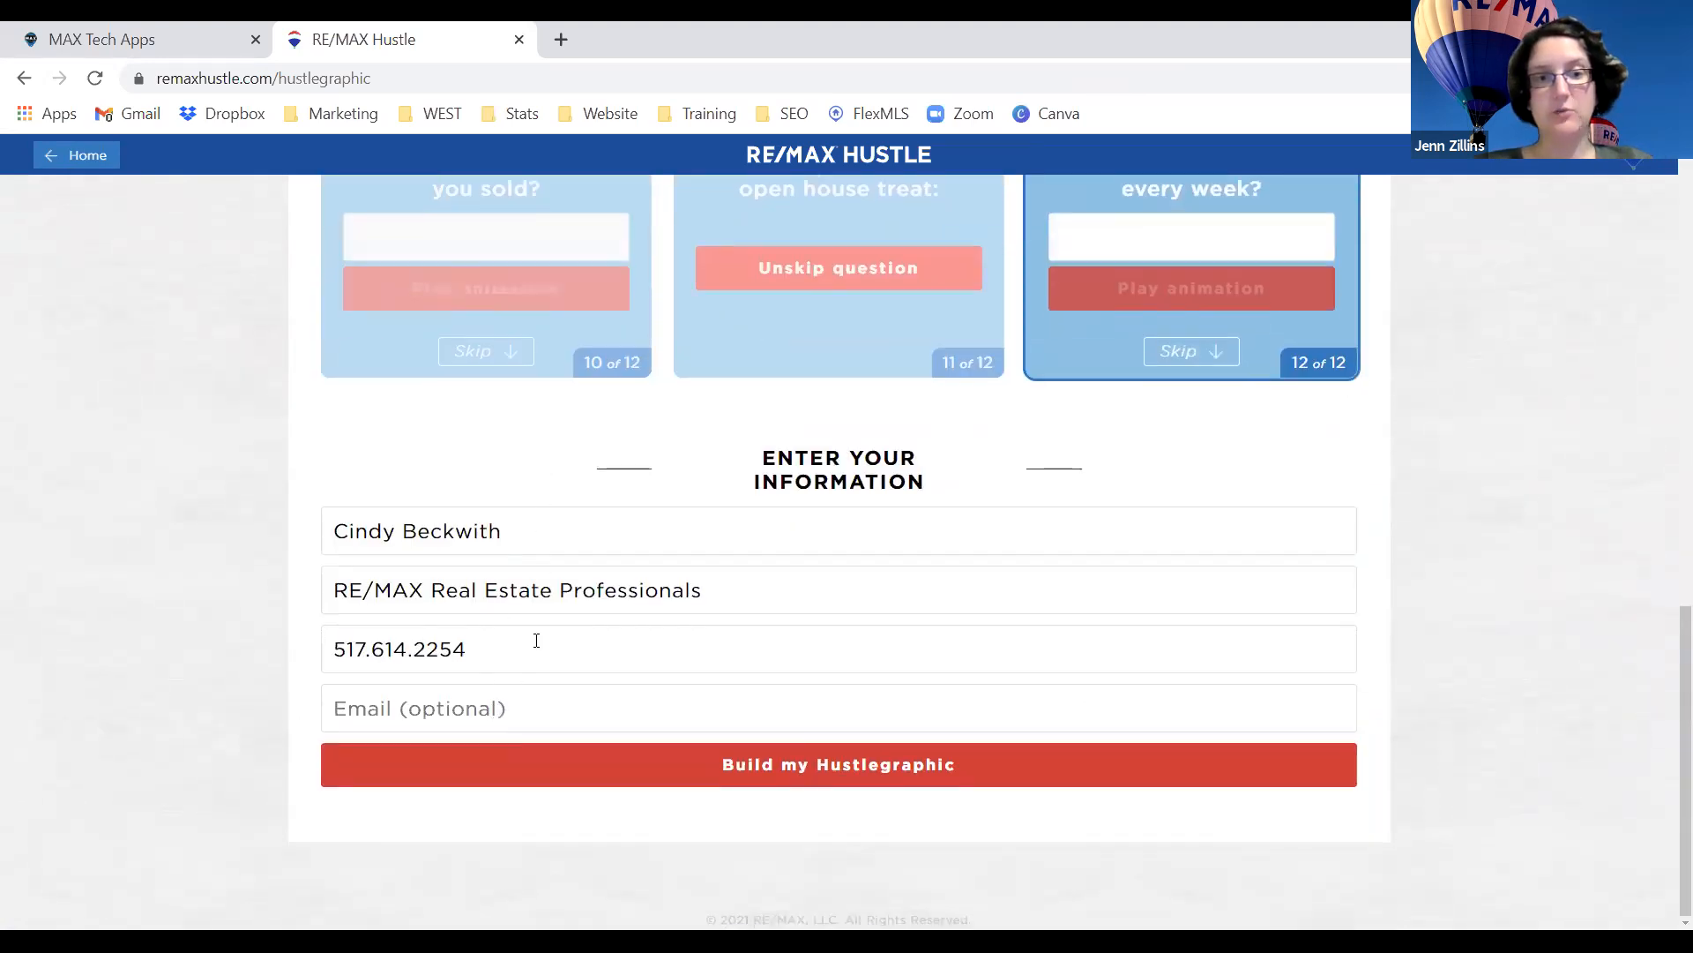
left_click(737, 766)
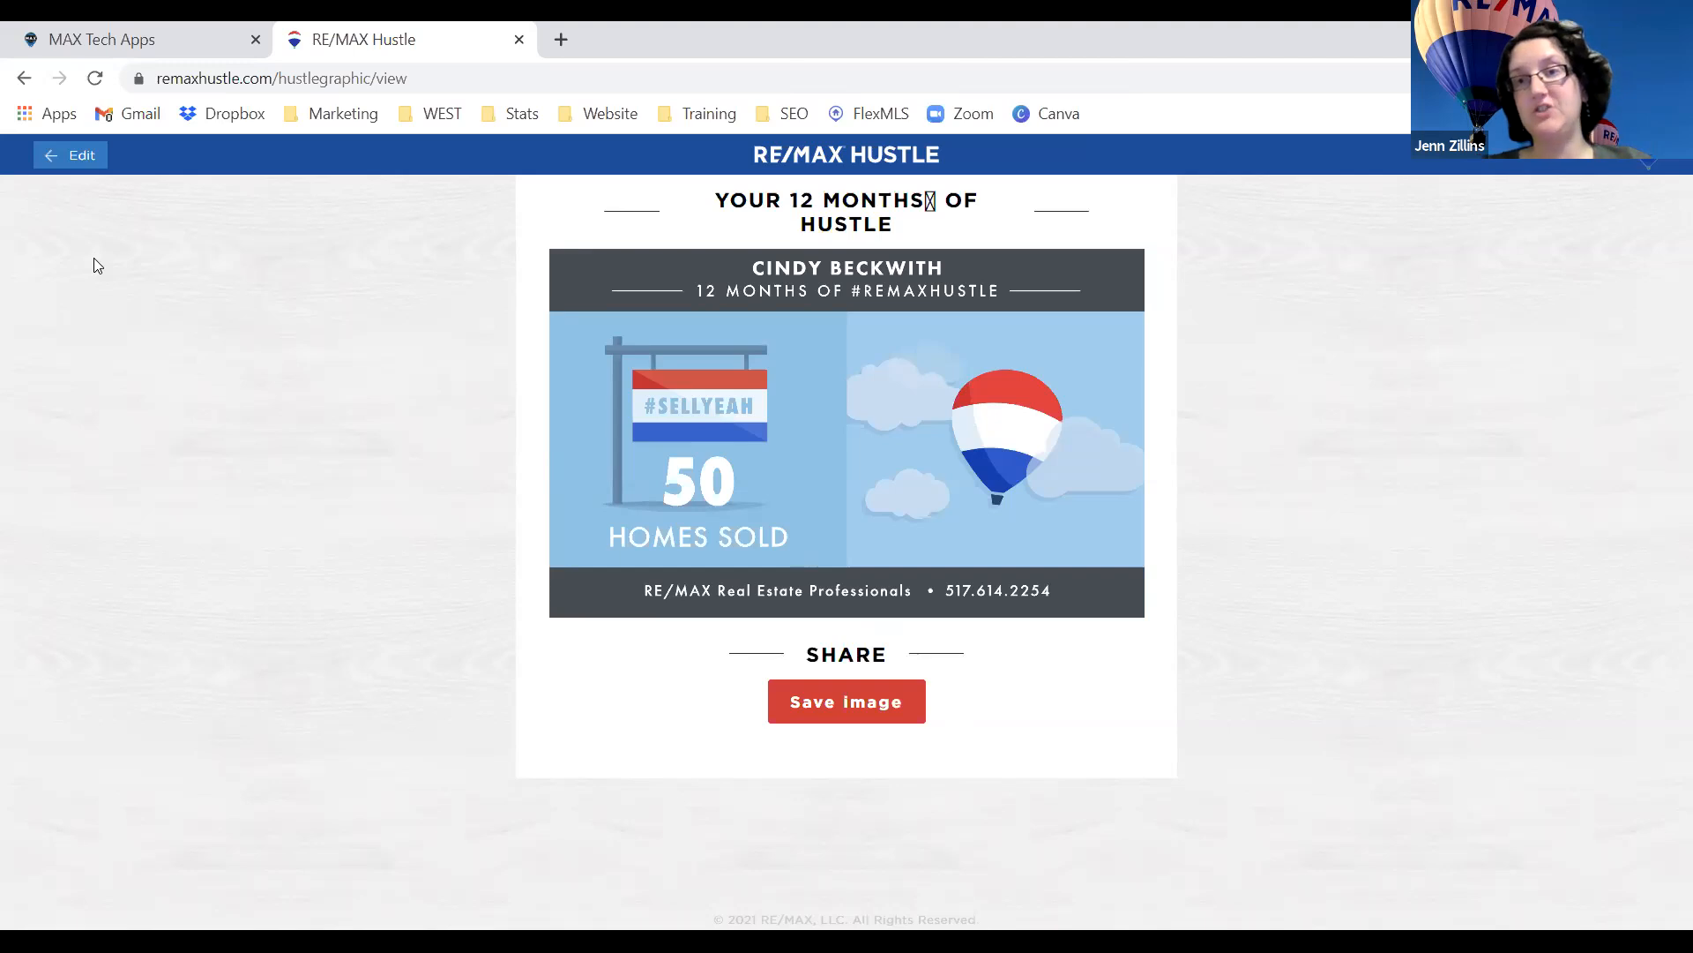
Leave the finished graphic via Edit and return to the Hustle home page tiles.
left_click(88, 170)
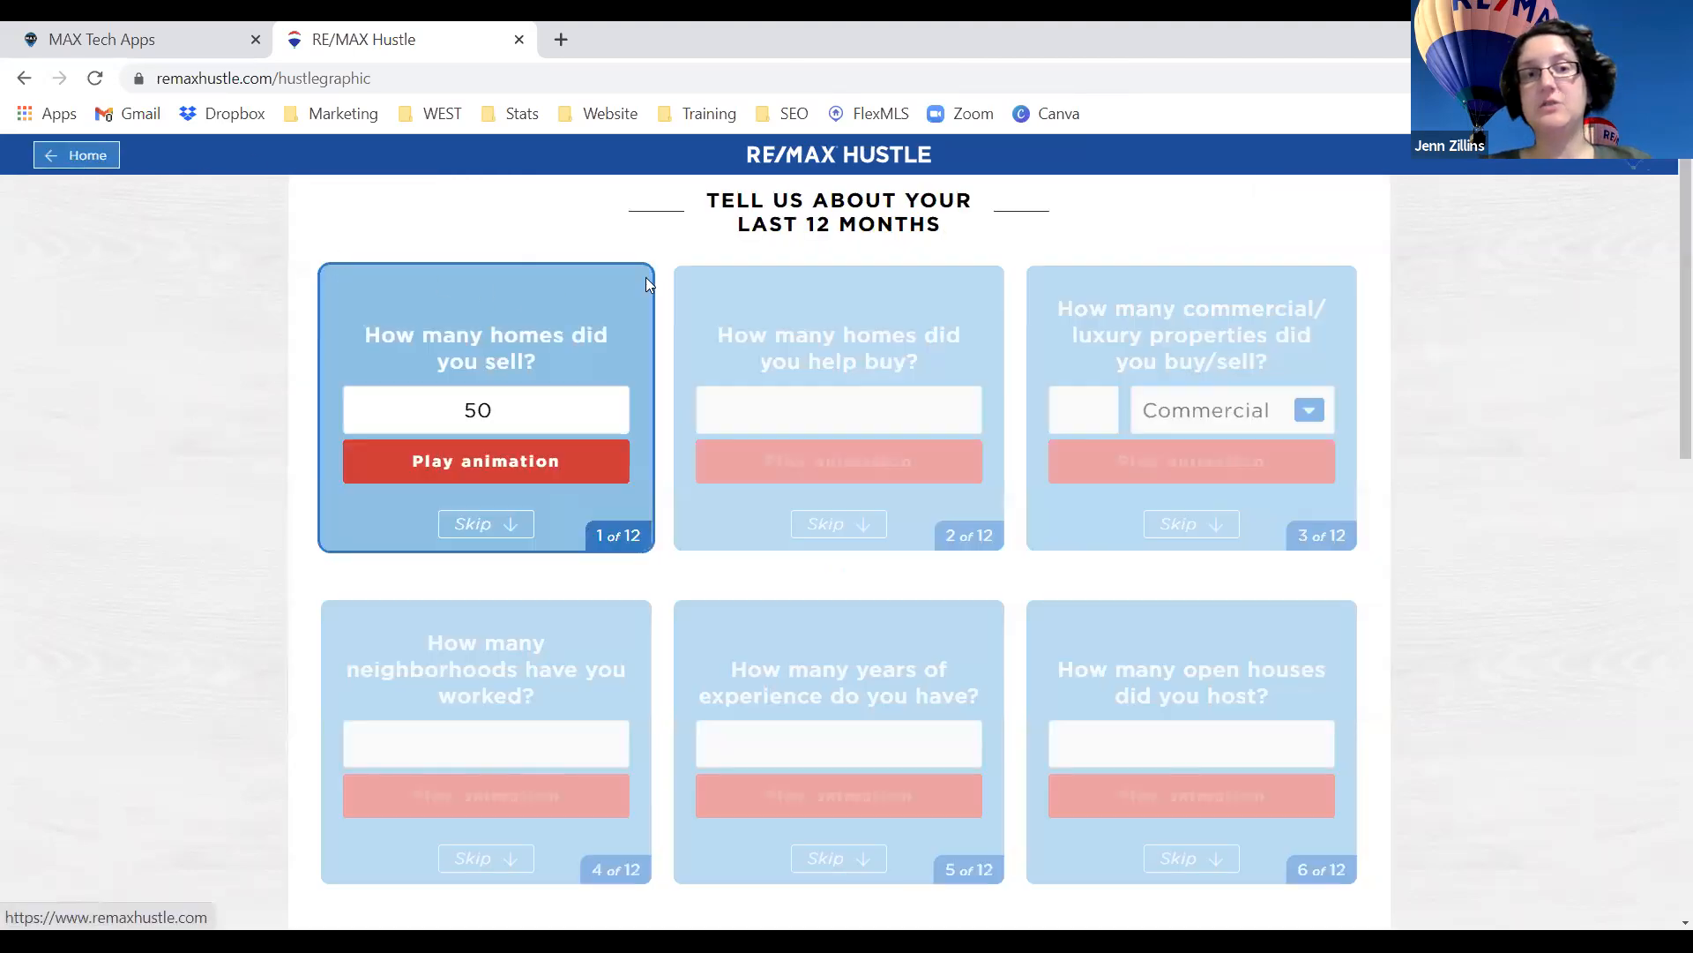
left_click(92, 158)
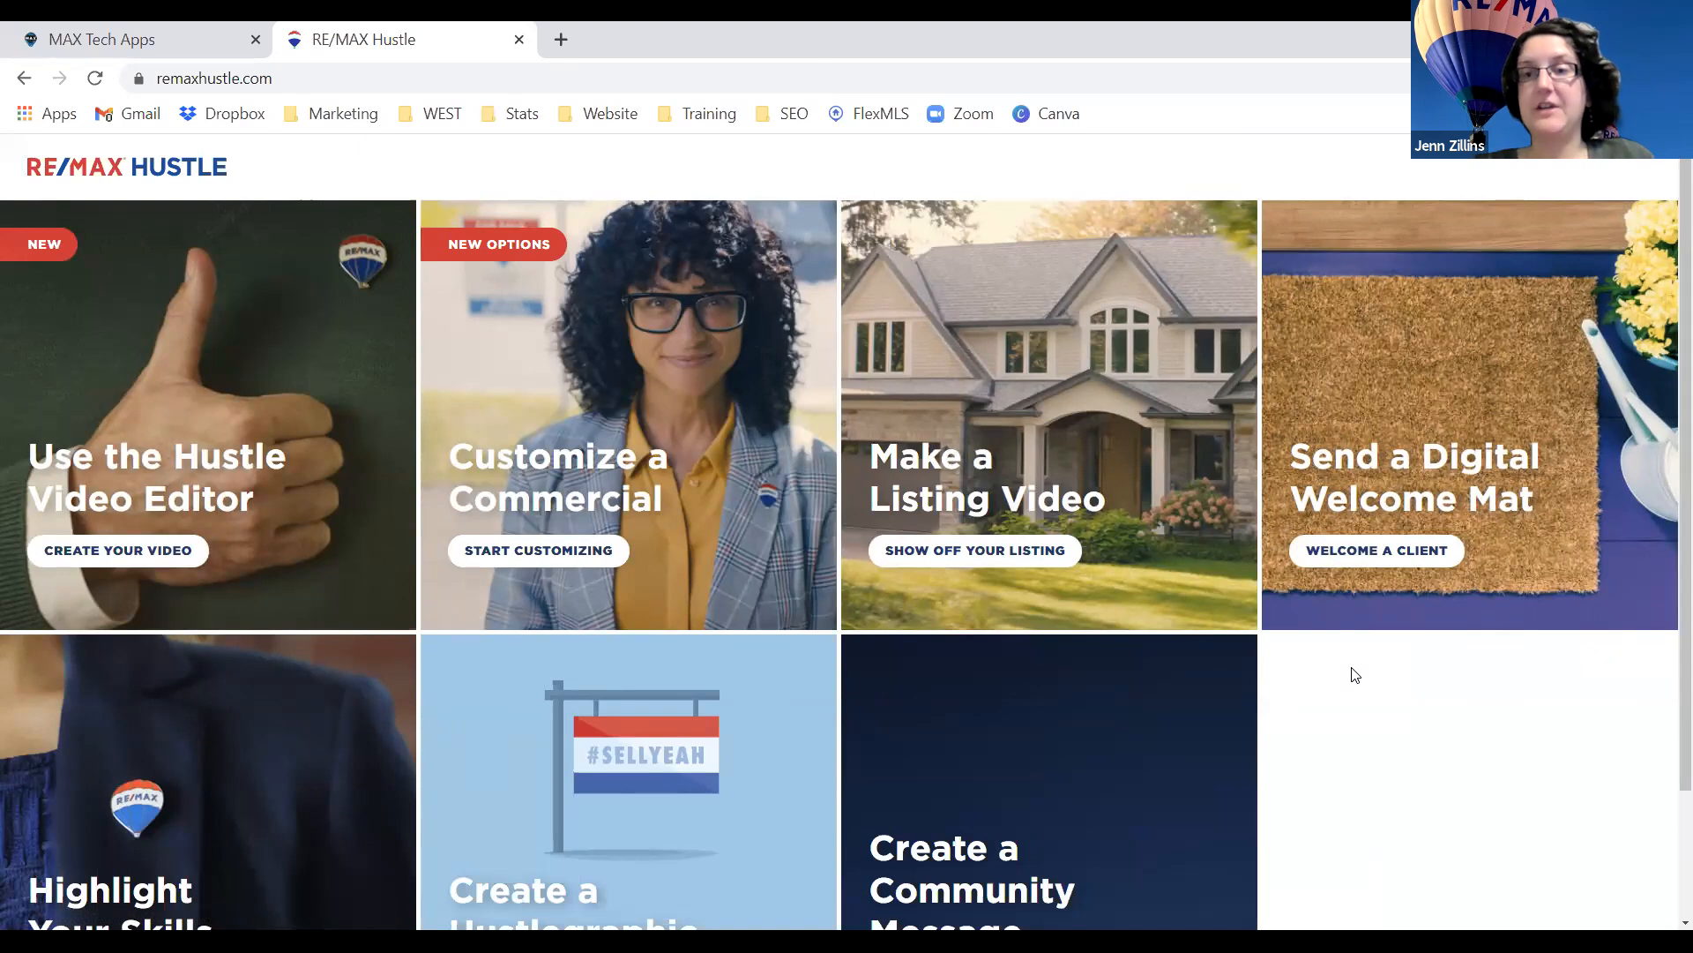
scroll(1221, 654, "down", 1)
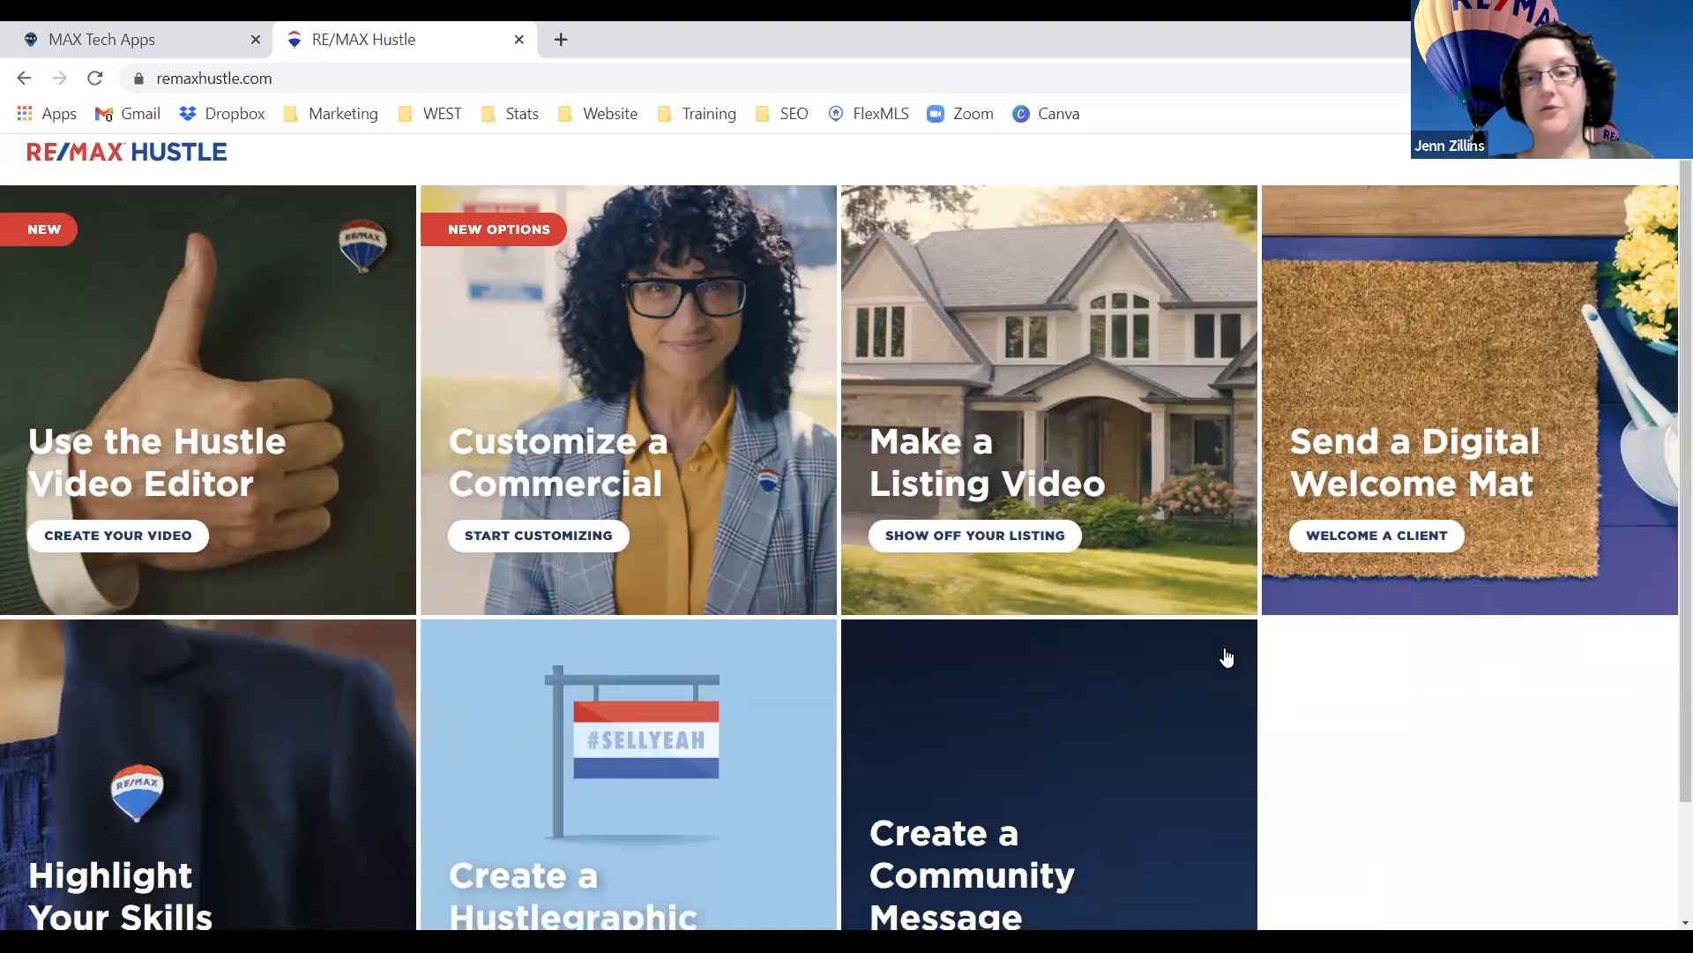
scroll(1331, 659, "down", 1)
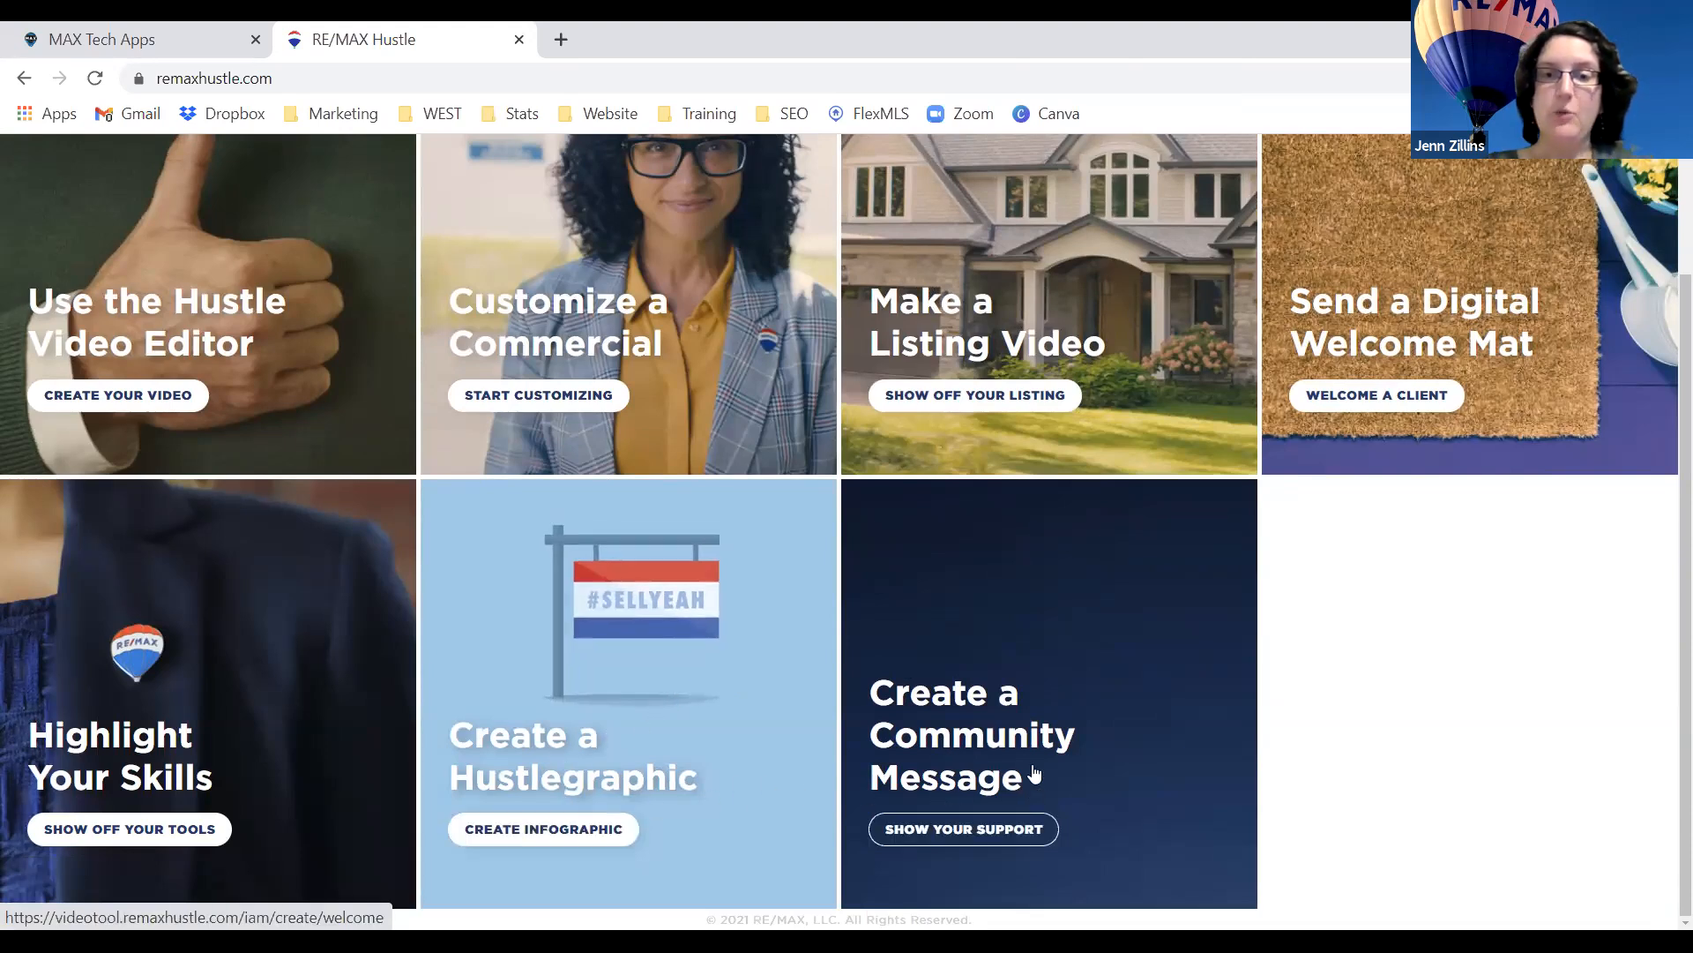
Start a Community Message video and watch its sample preview through the We are RE/MAX part.
left_click(1008, 808)
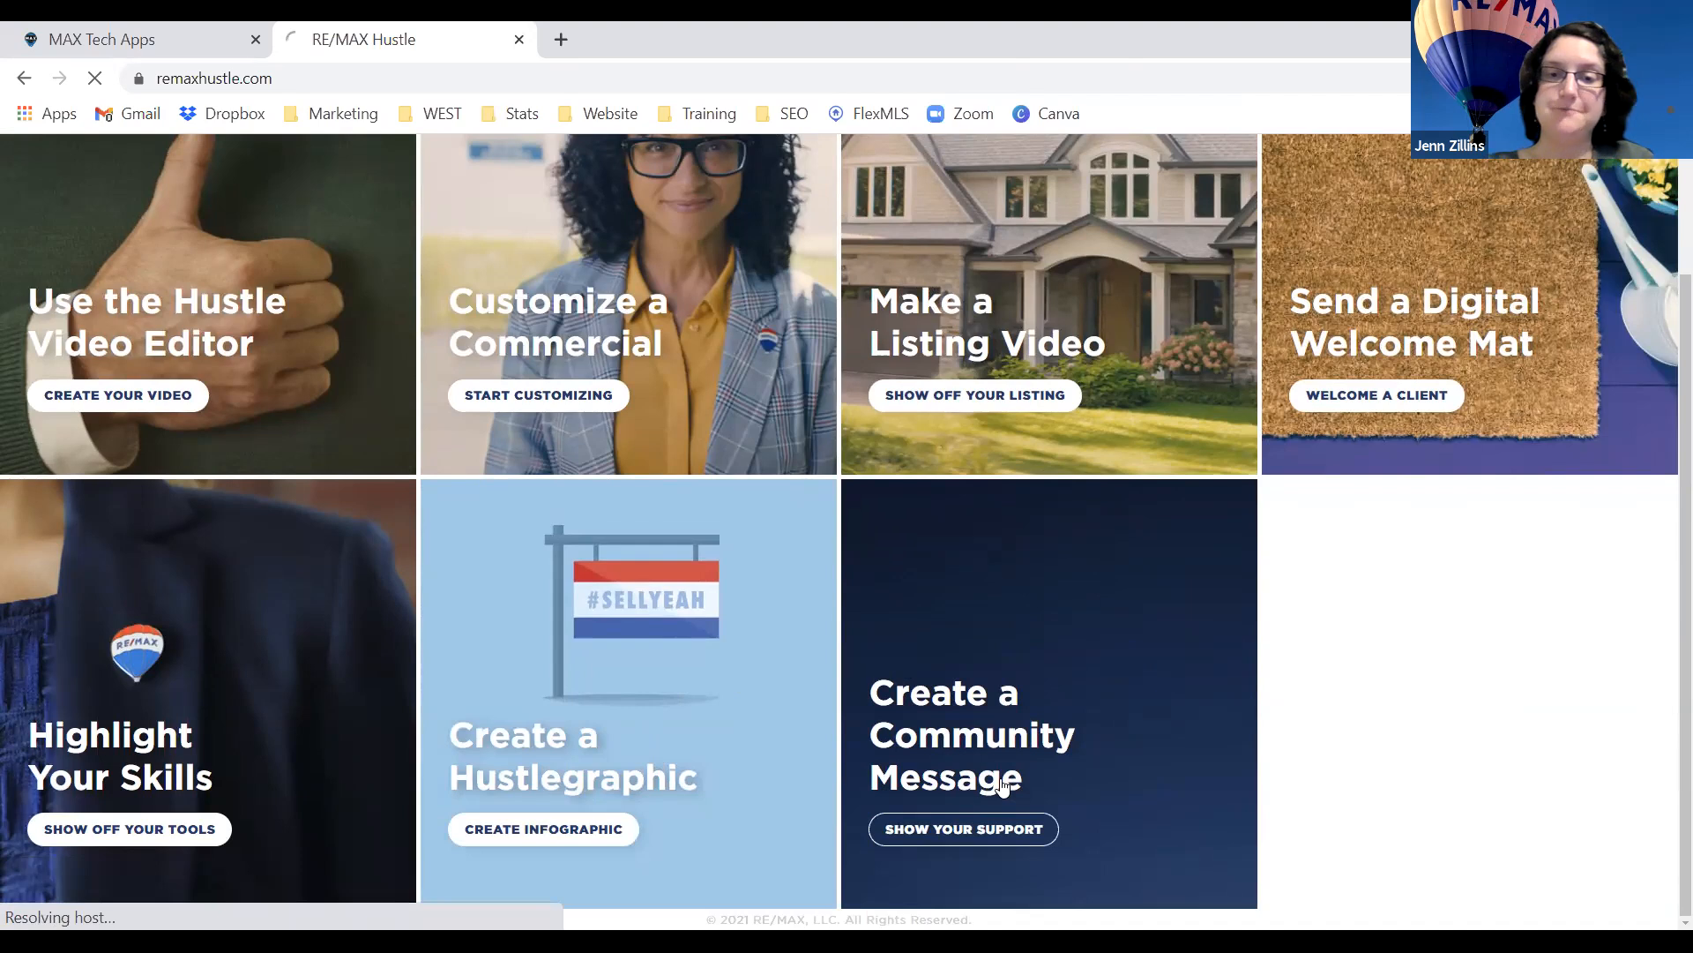
scroll(1003, 693, "down", 2)
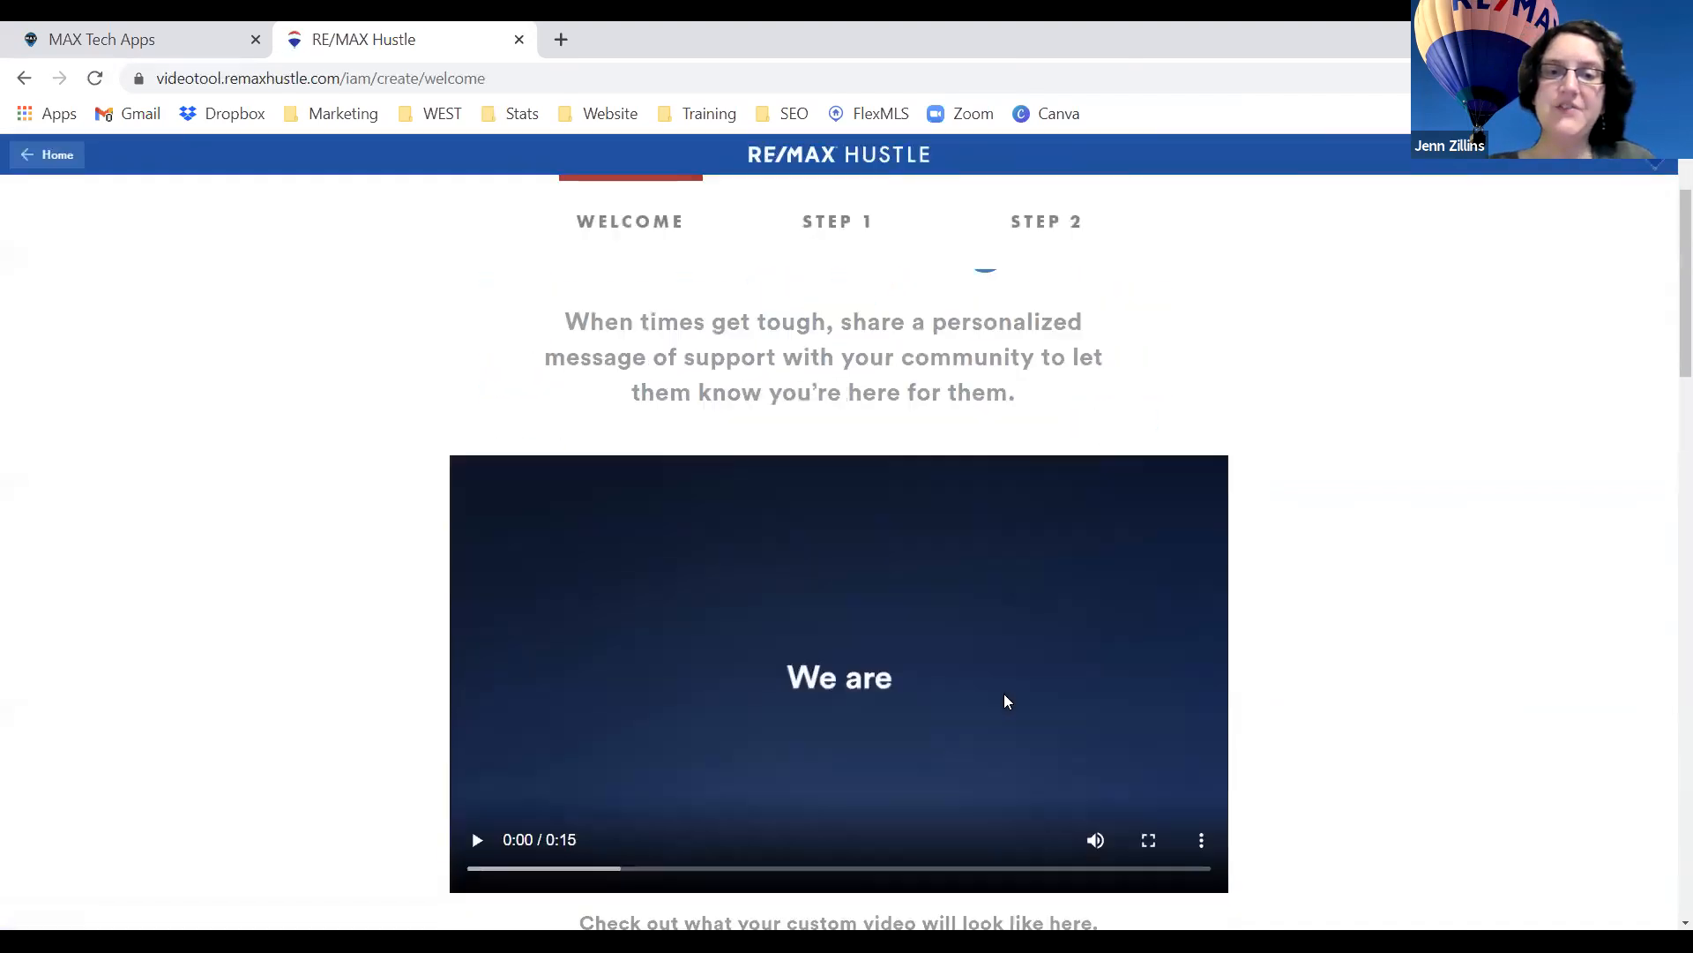
left_click(477, 794)
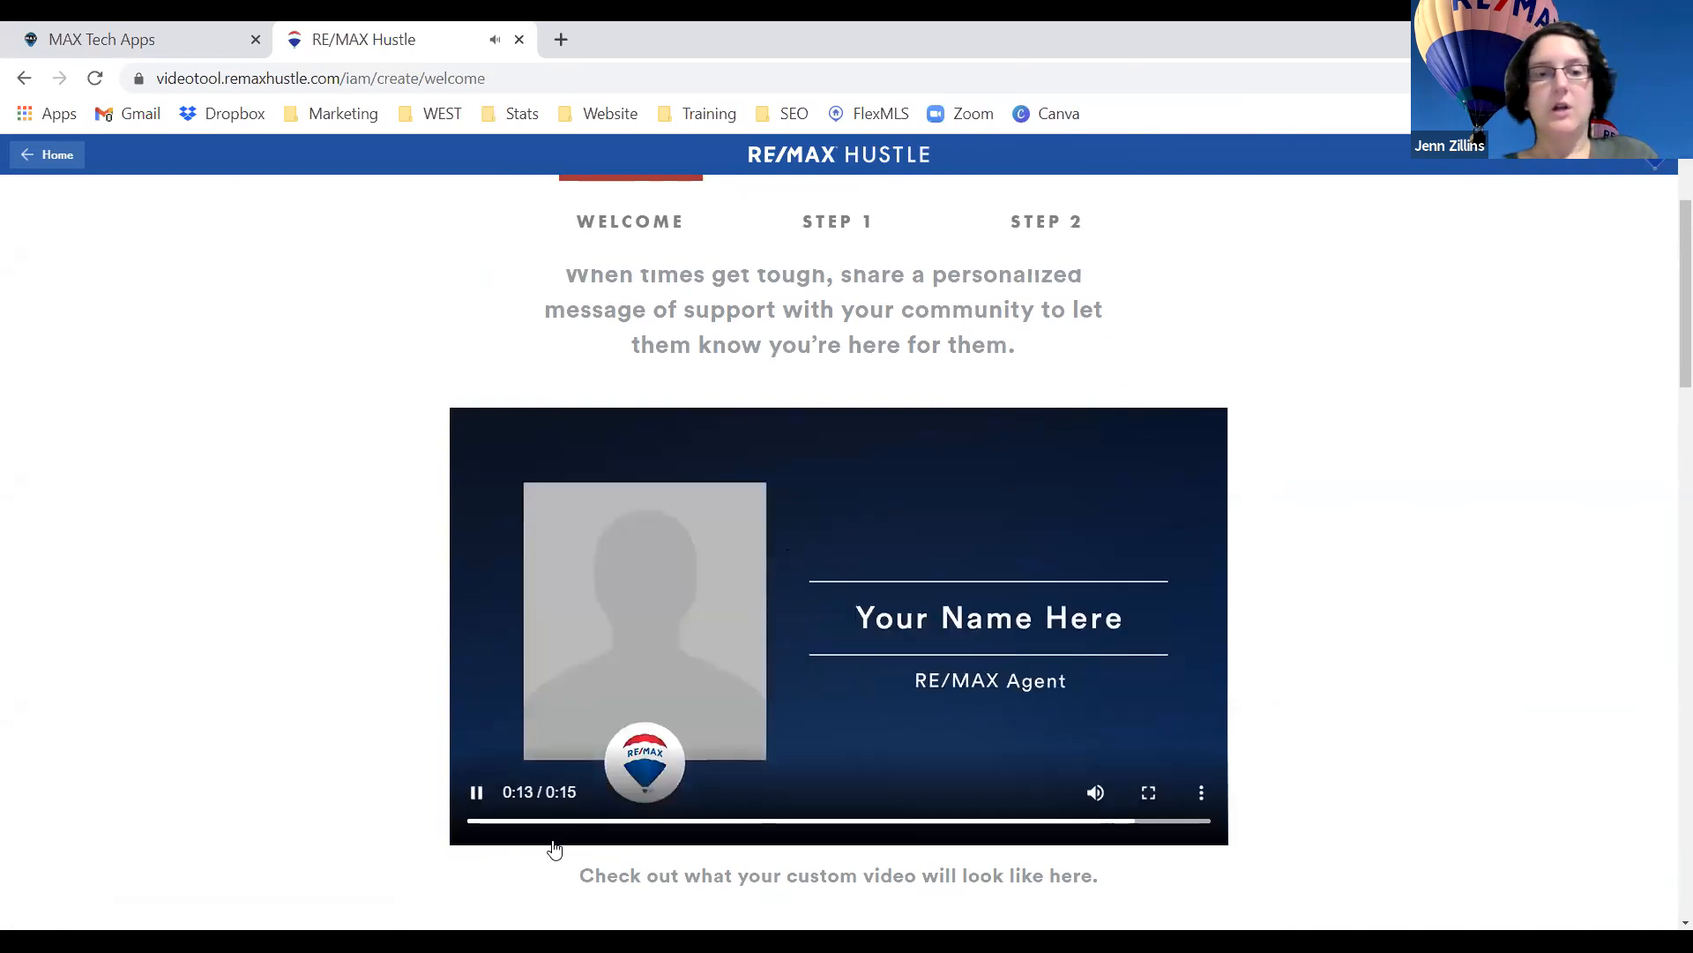
left_click(584, 821)
left_click(673, 821)
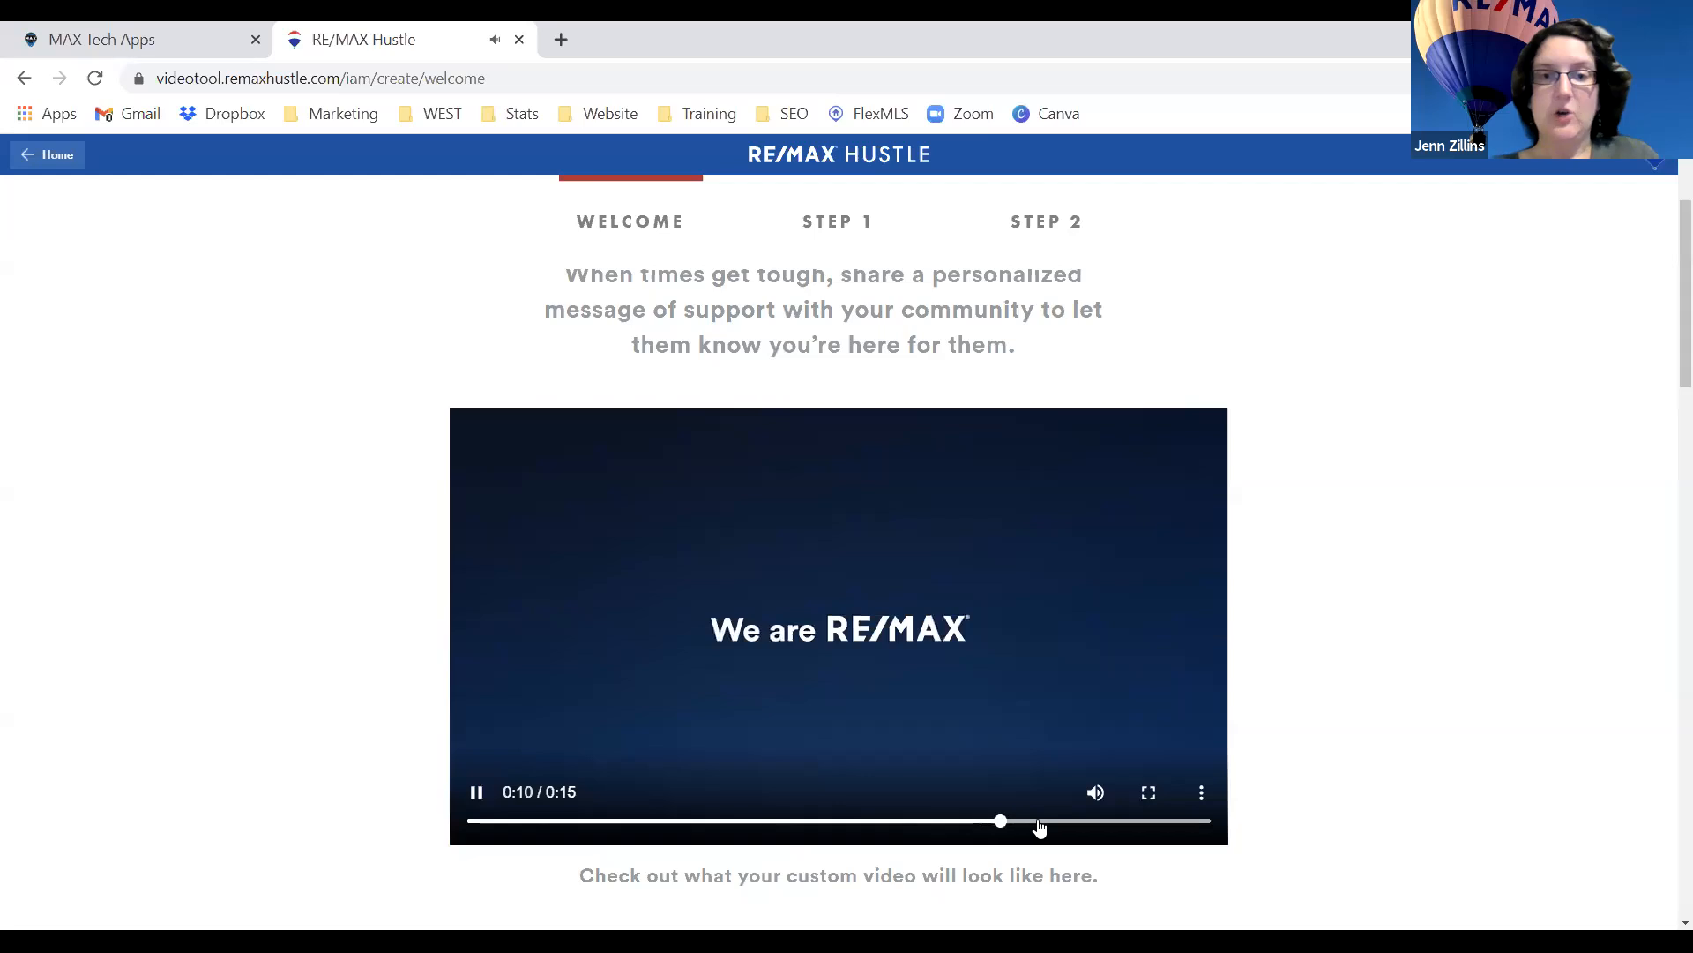
left_click(1106, 822)
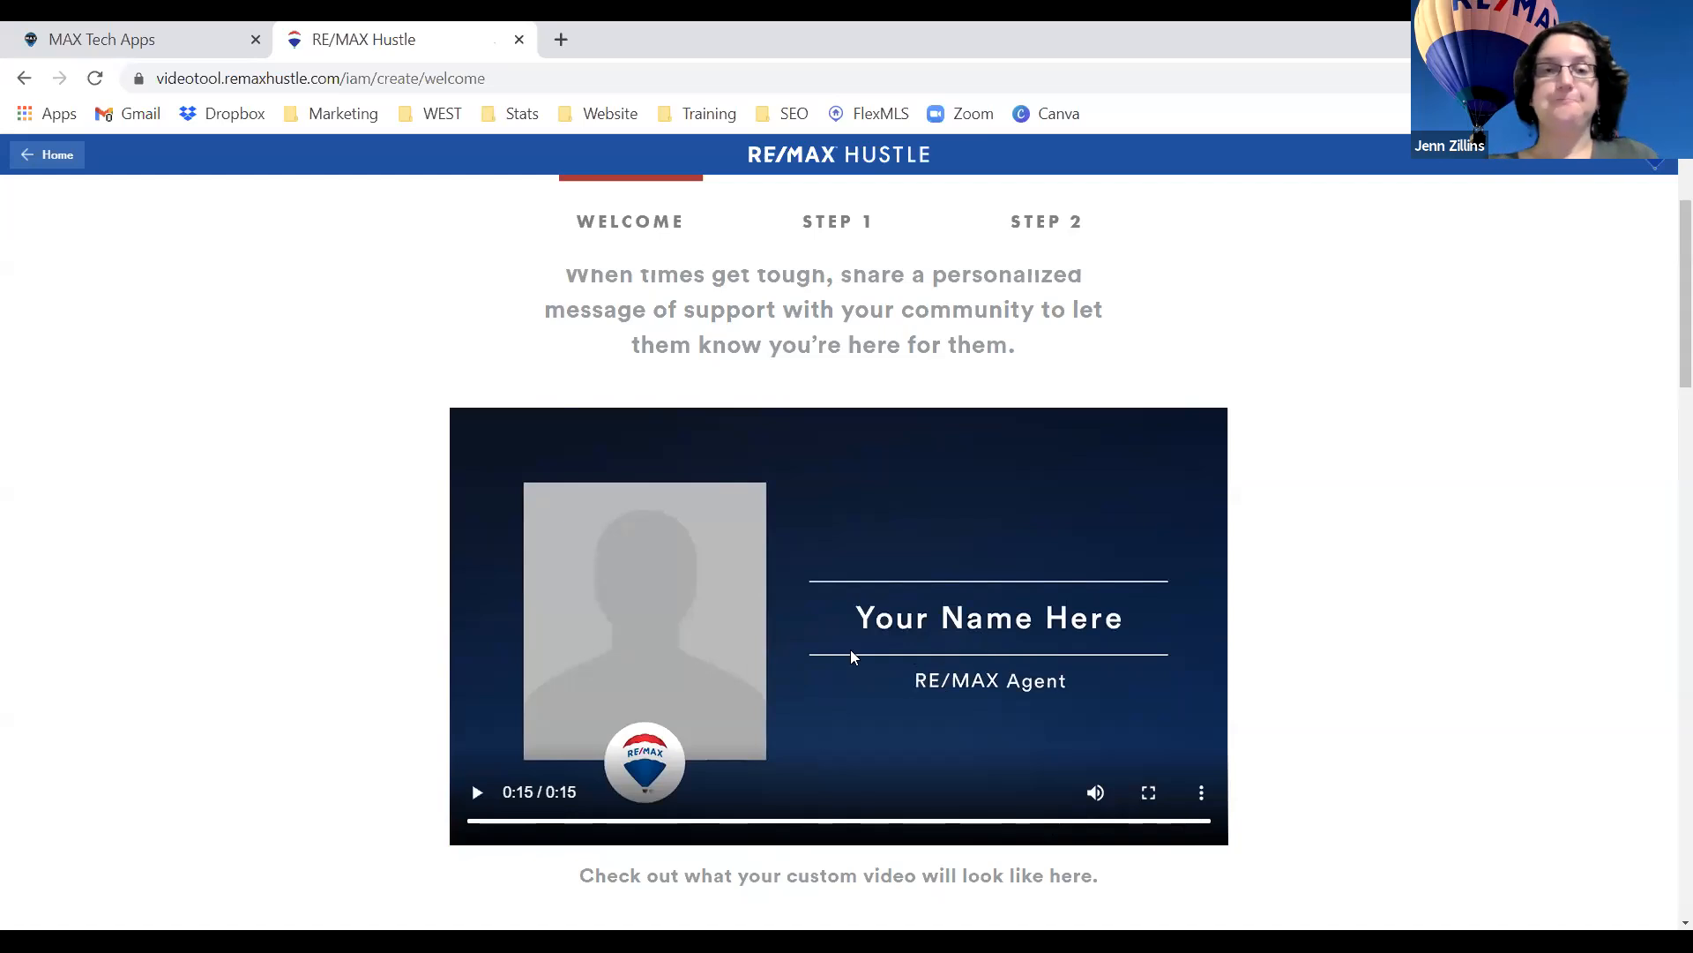
scroll(851, 657, "down", 2)
scroll(855, 648, "down", 1)
scroll(854, 650, "up", 4)
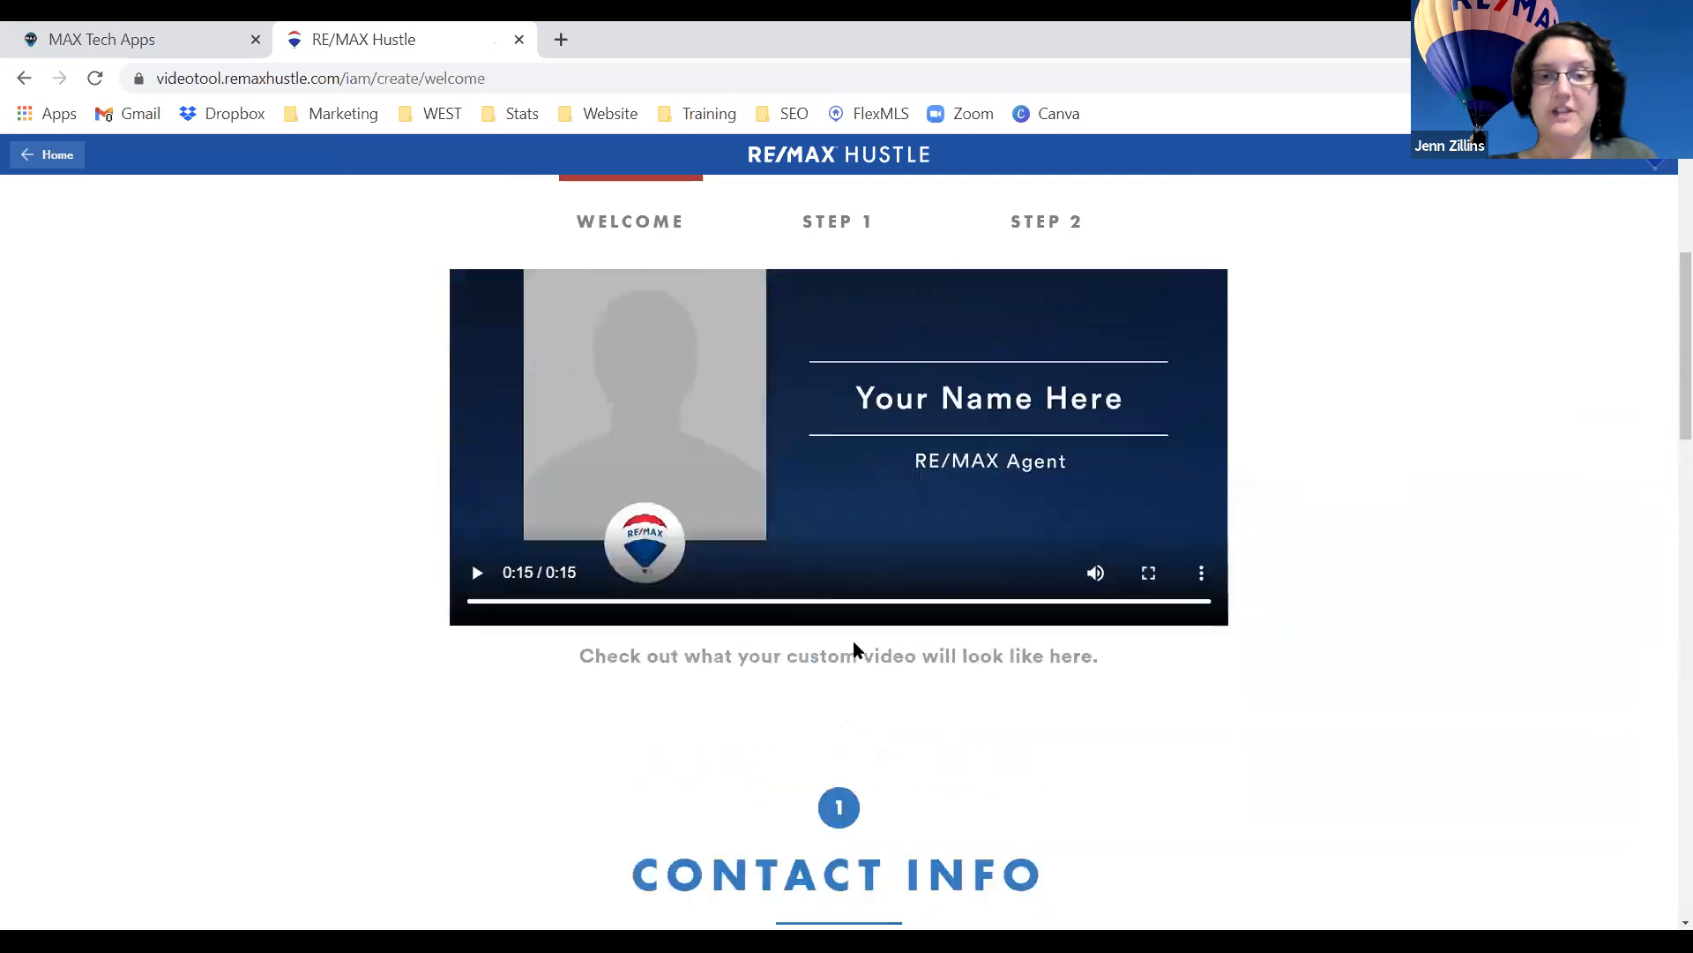
scroll(849, 548, "down", 8)
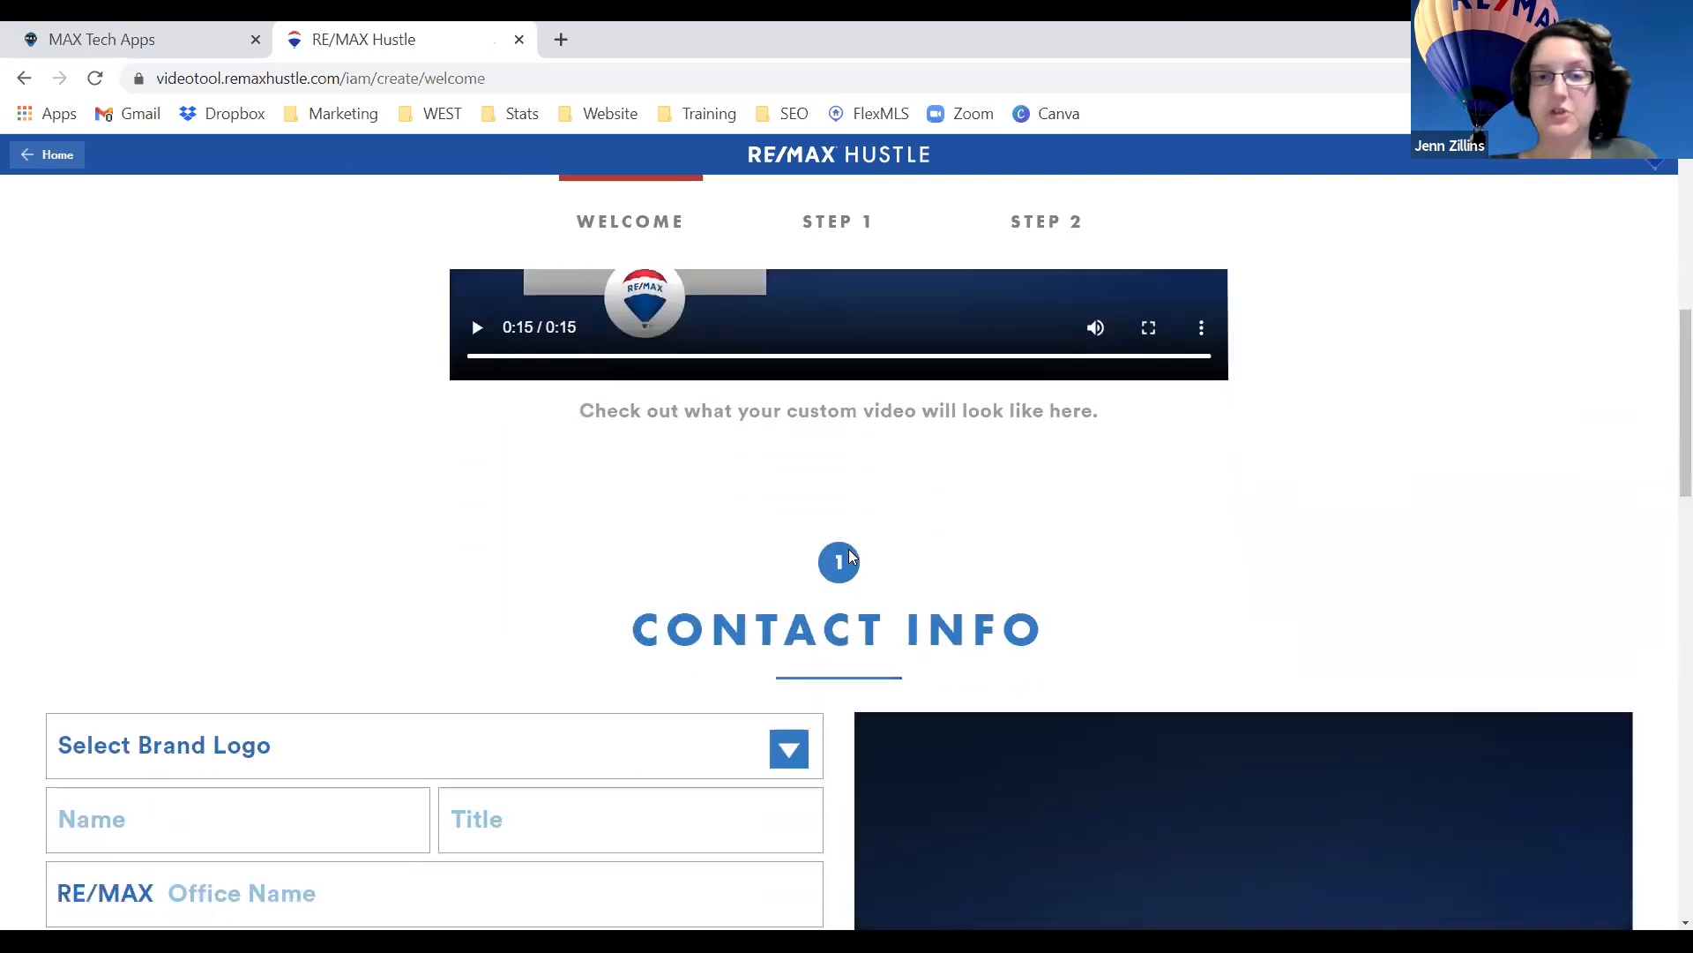
Pick the RE/MAX brand logo and enter the agent's name, Associate Broker title and Real Estate Professionals office.
left_click(291, 442)
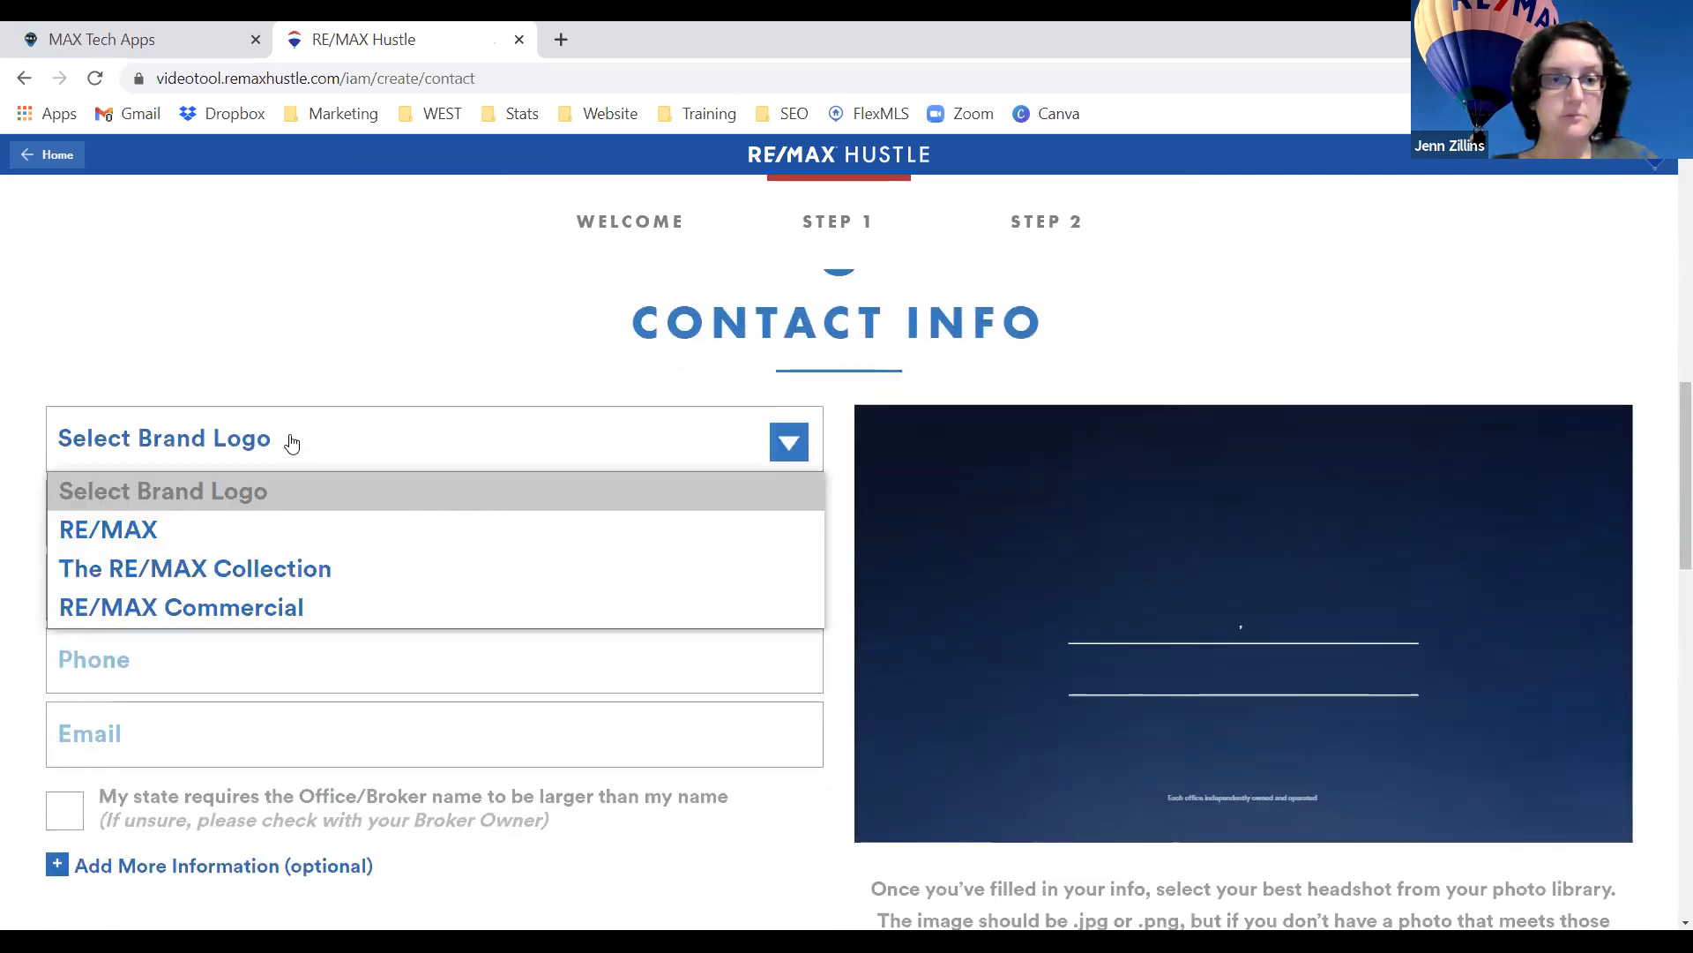
left_click(279, 529)
left_click(242, 520)
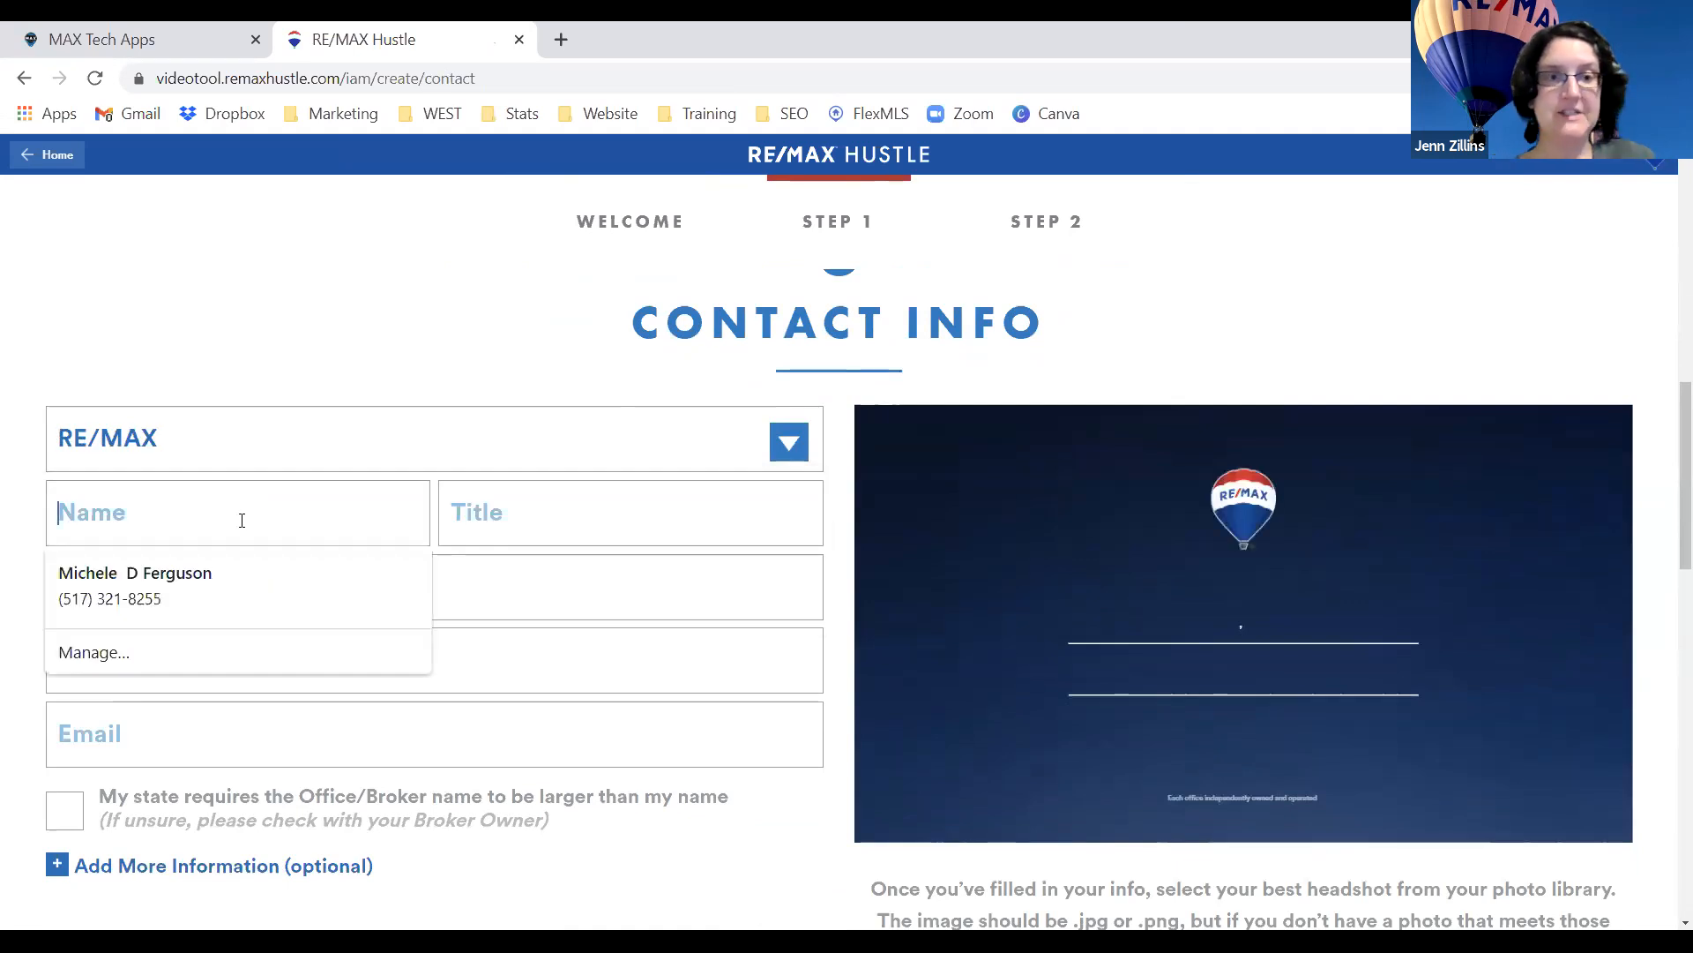
type("Cindy")
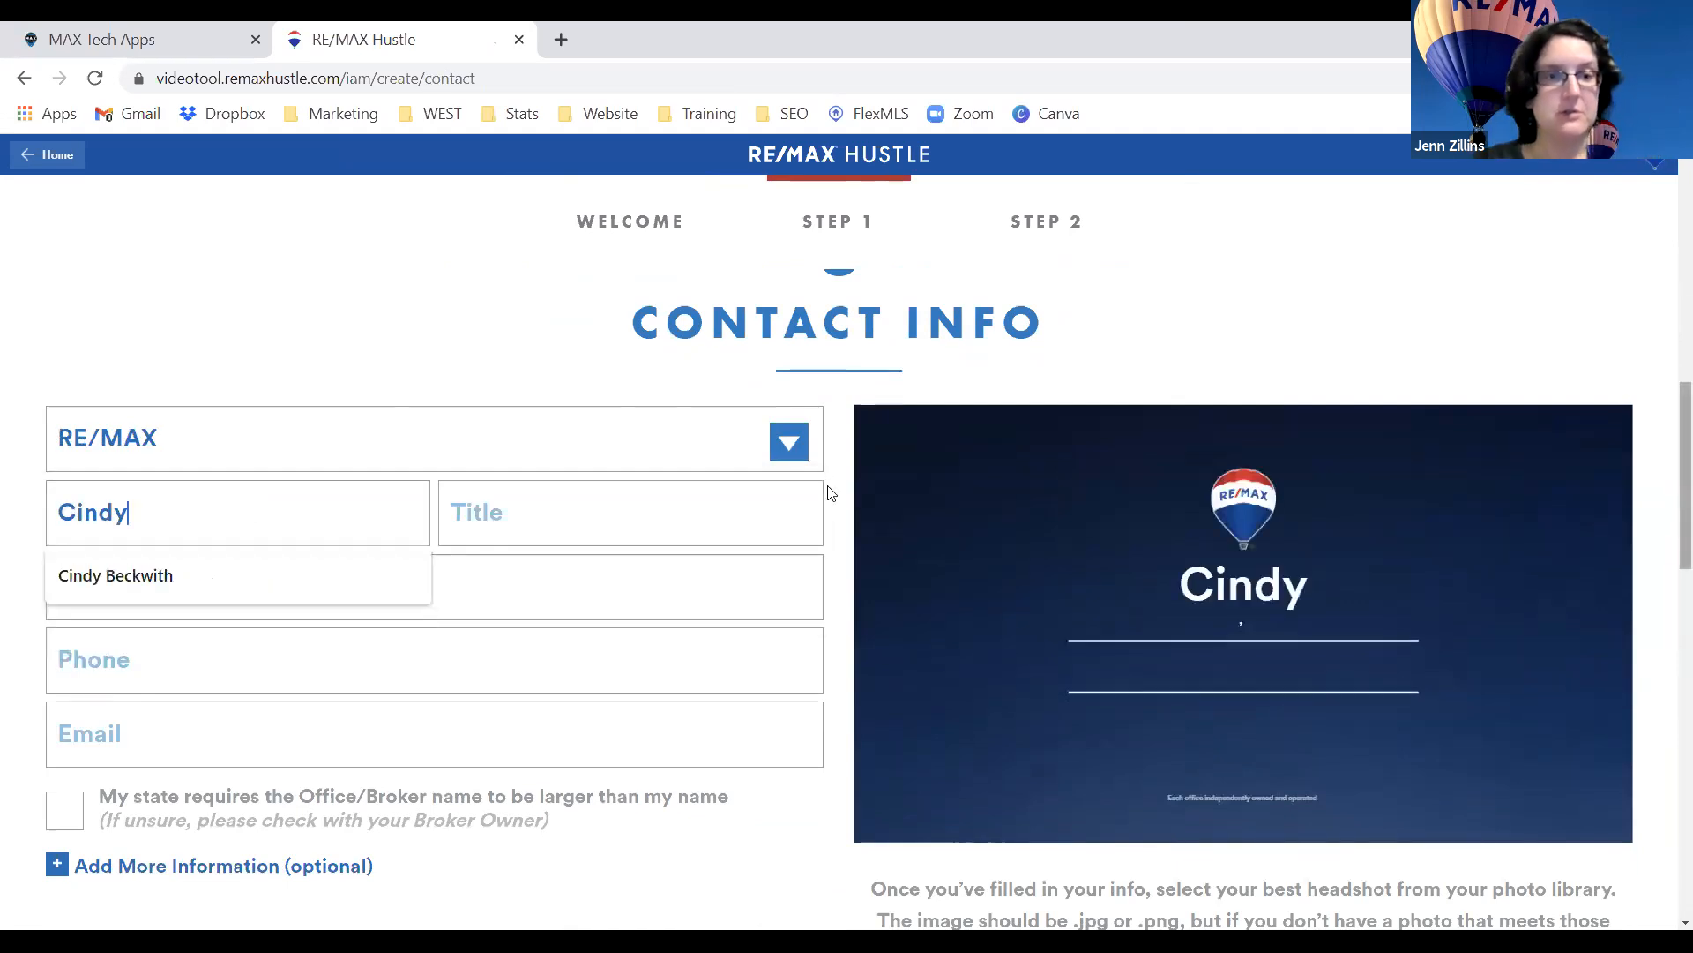
left_click(300, 575)
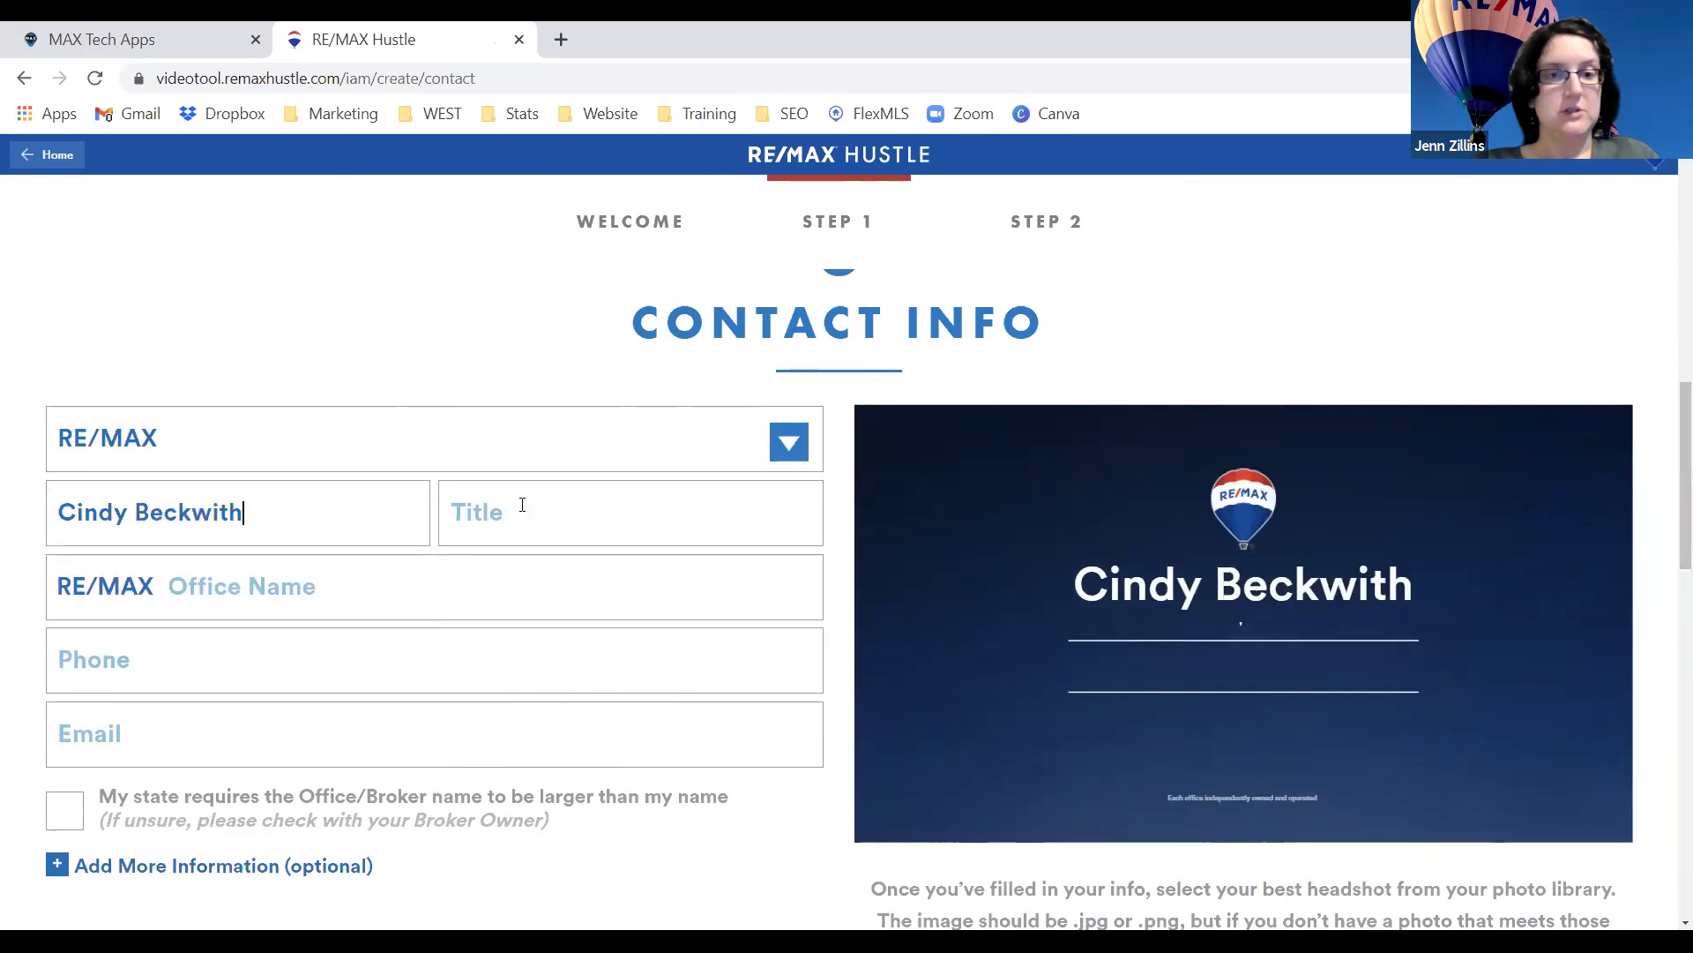
left_click(521, 511)
type("Asociate")
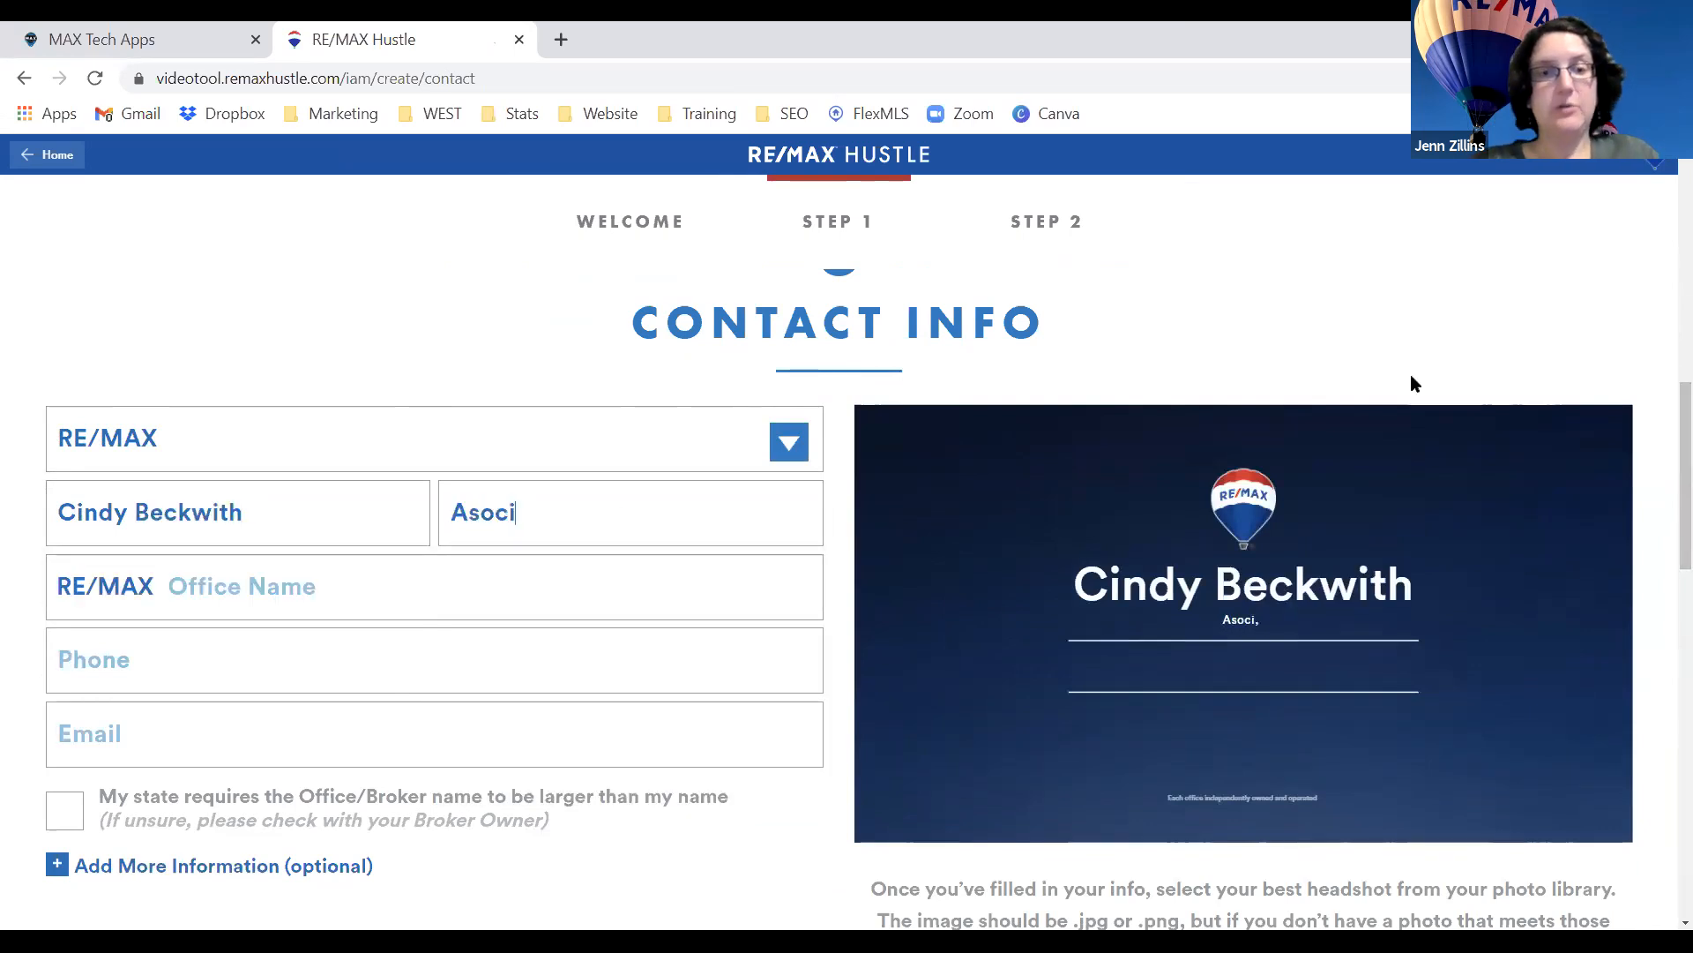
key("BackSpace")
key("BackSpace")
key("BackSpace")
key("BackSpace")
key("BackSpace")
key("BackSpace")
key("BackSpace")
type("so")
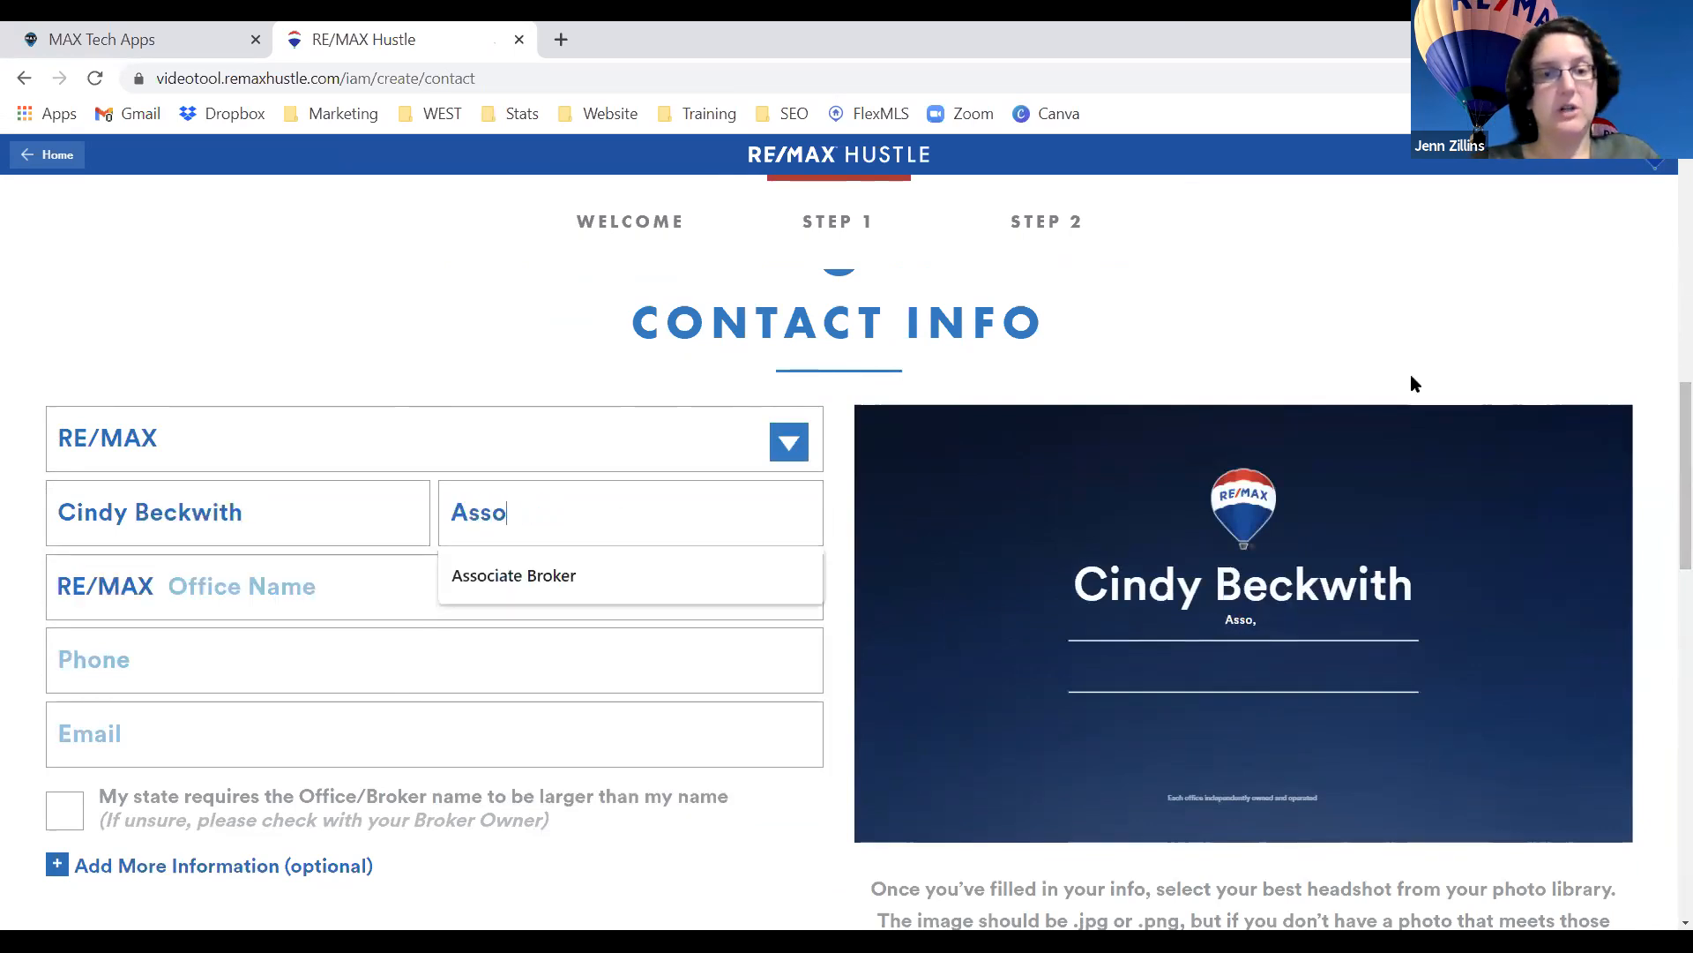
type("ciate Broker")
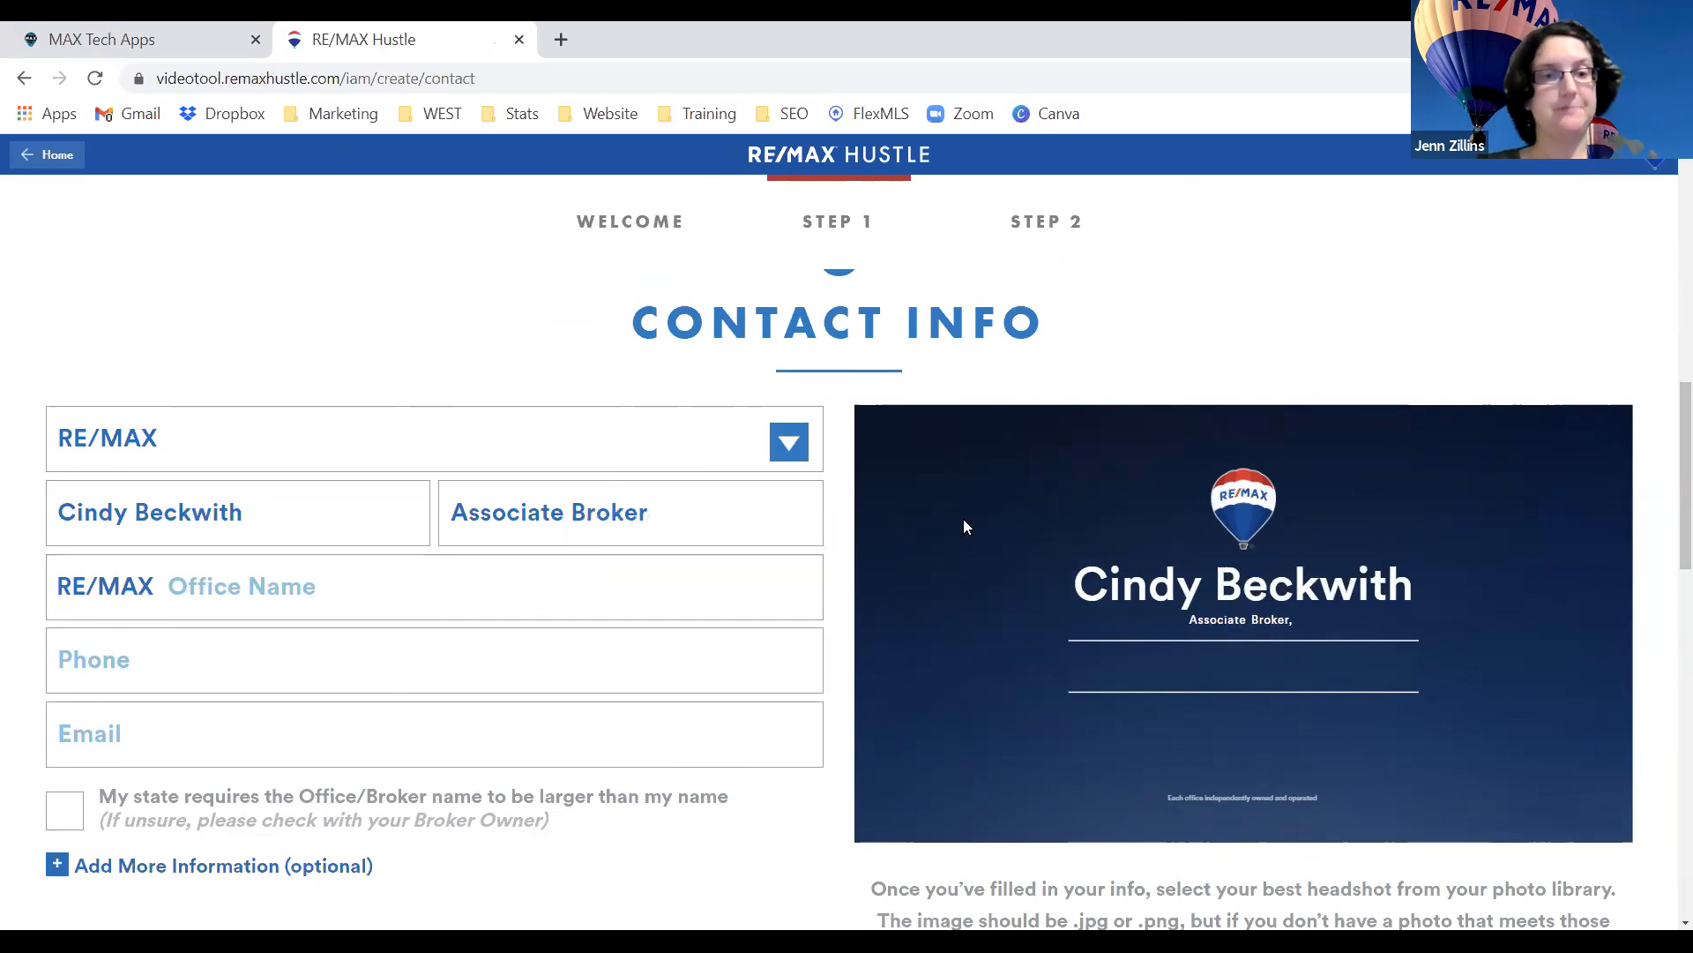
left_click(371, 601)
left_click(231, 652)
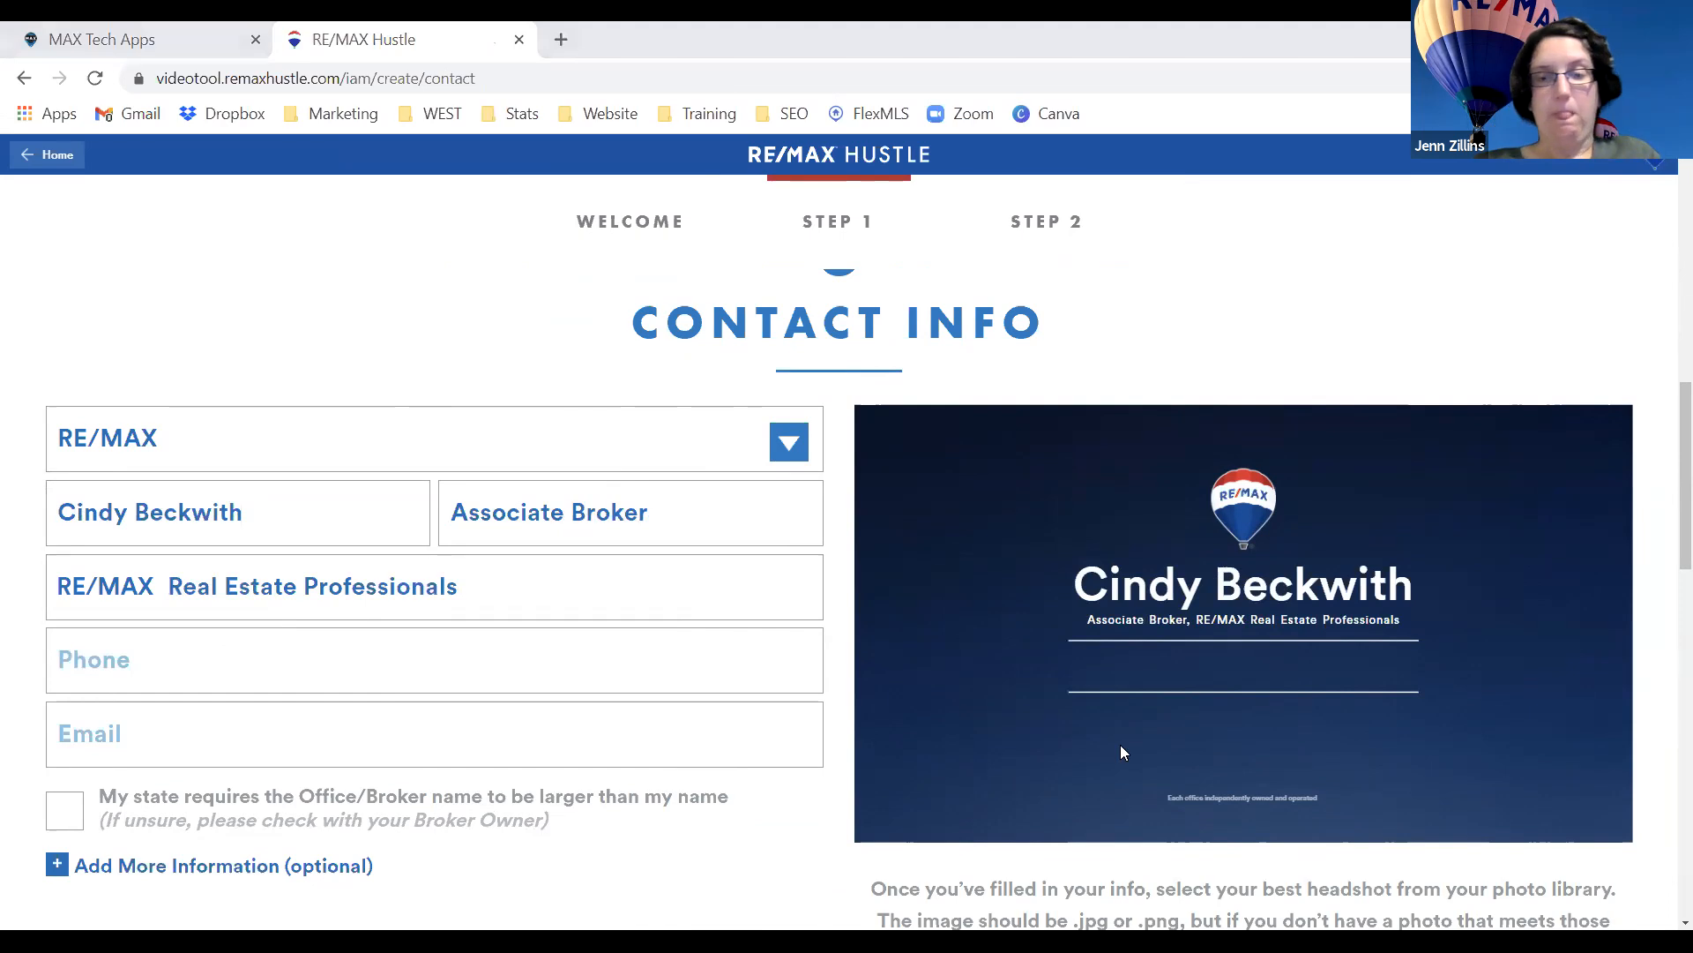
Fill in the agent's phone number and e-mail address.
left_click(138, 670)
left_click(145, 719)
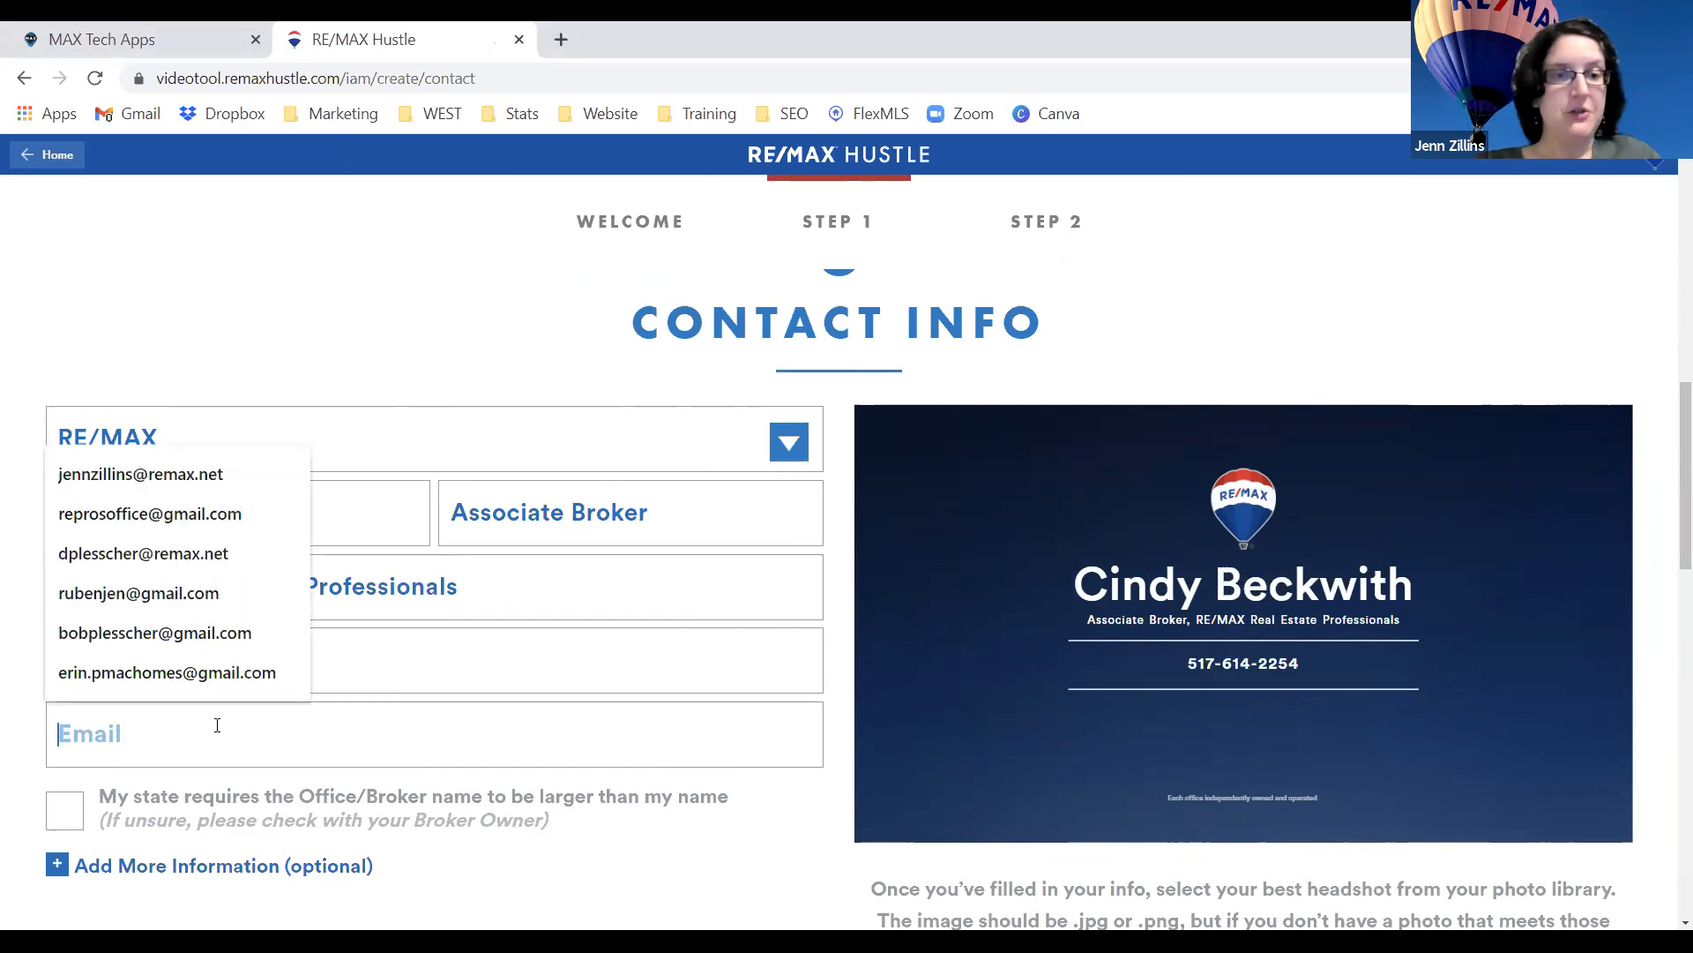
left_click(622, 836)
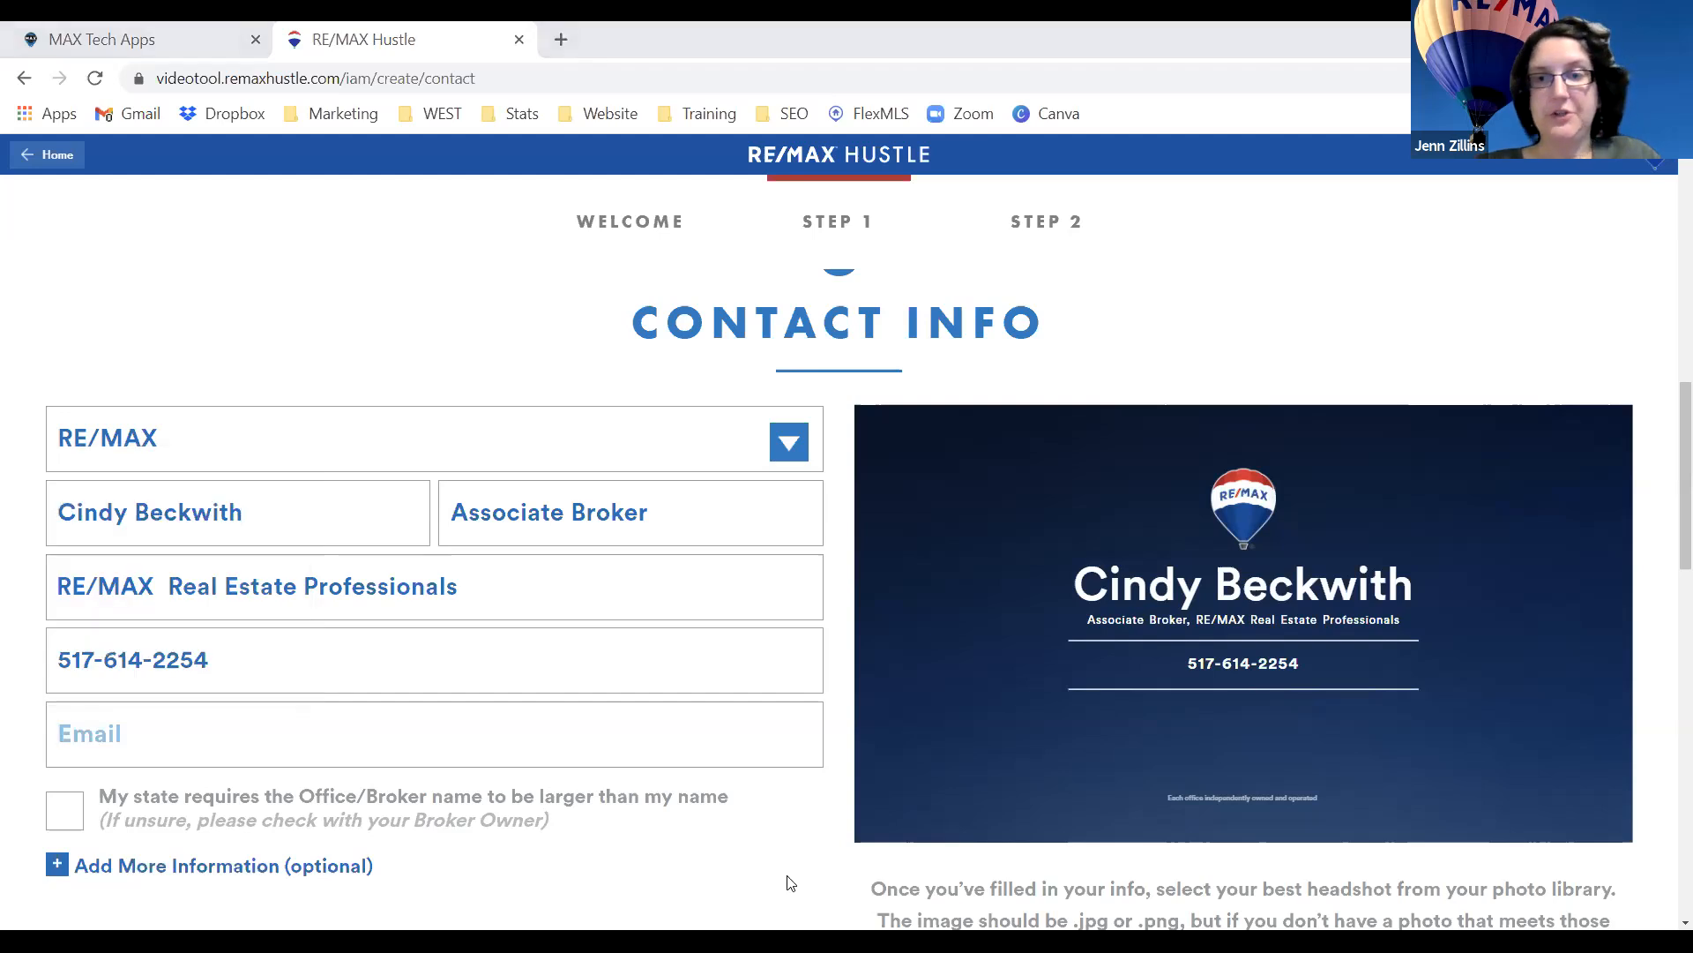
left_click(359, 730)
left_click(607, 835)
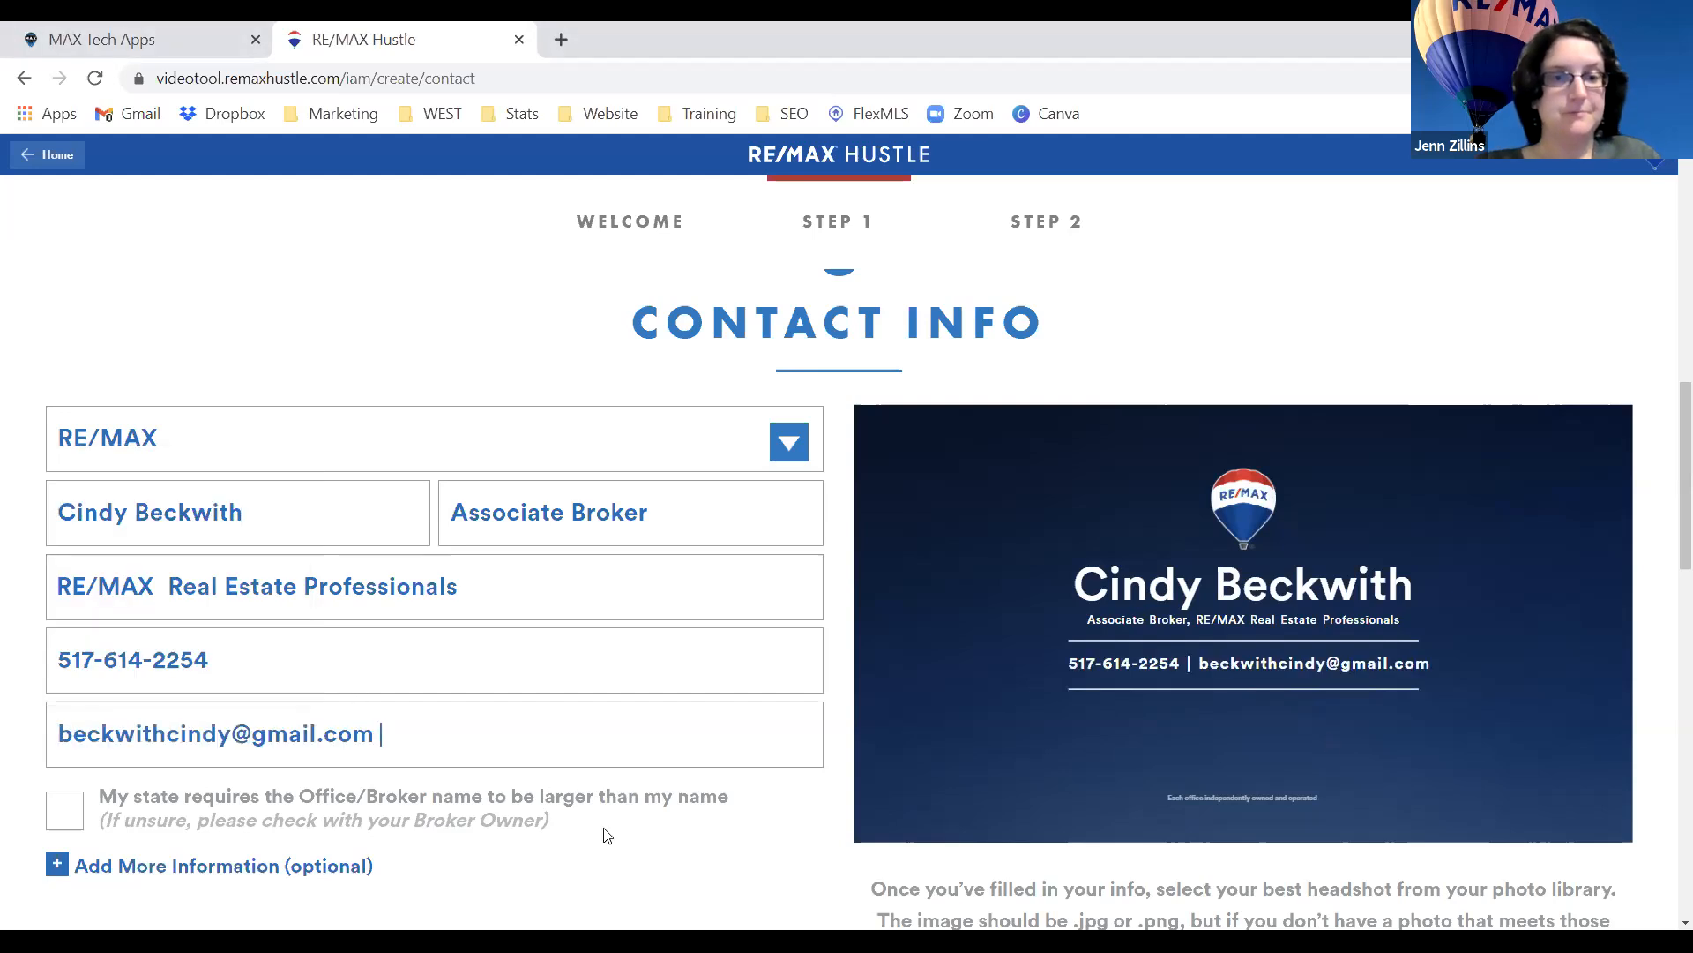
scroll(1057, 686, "down", 1)
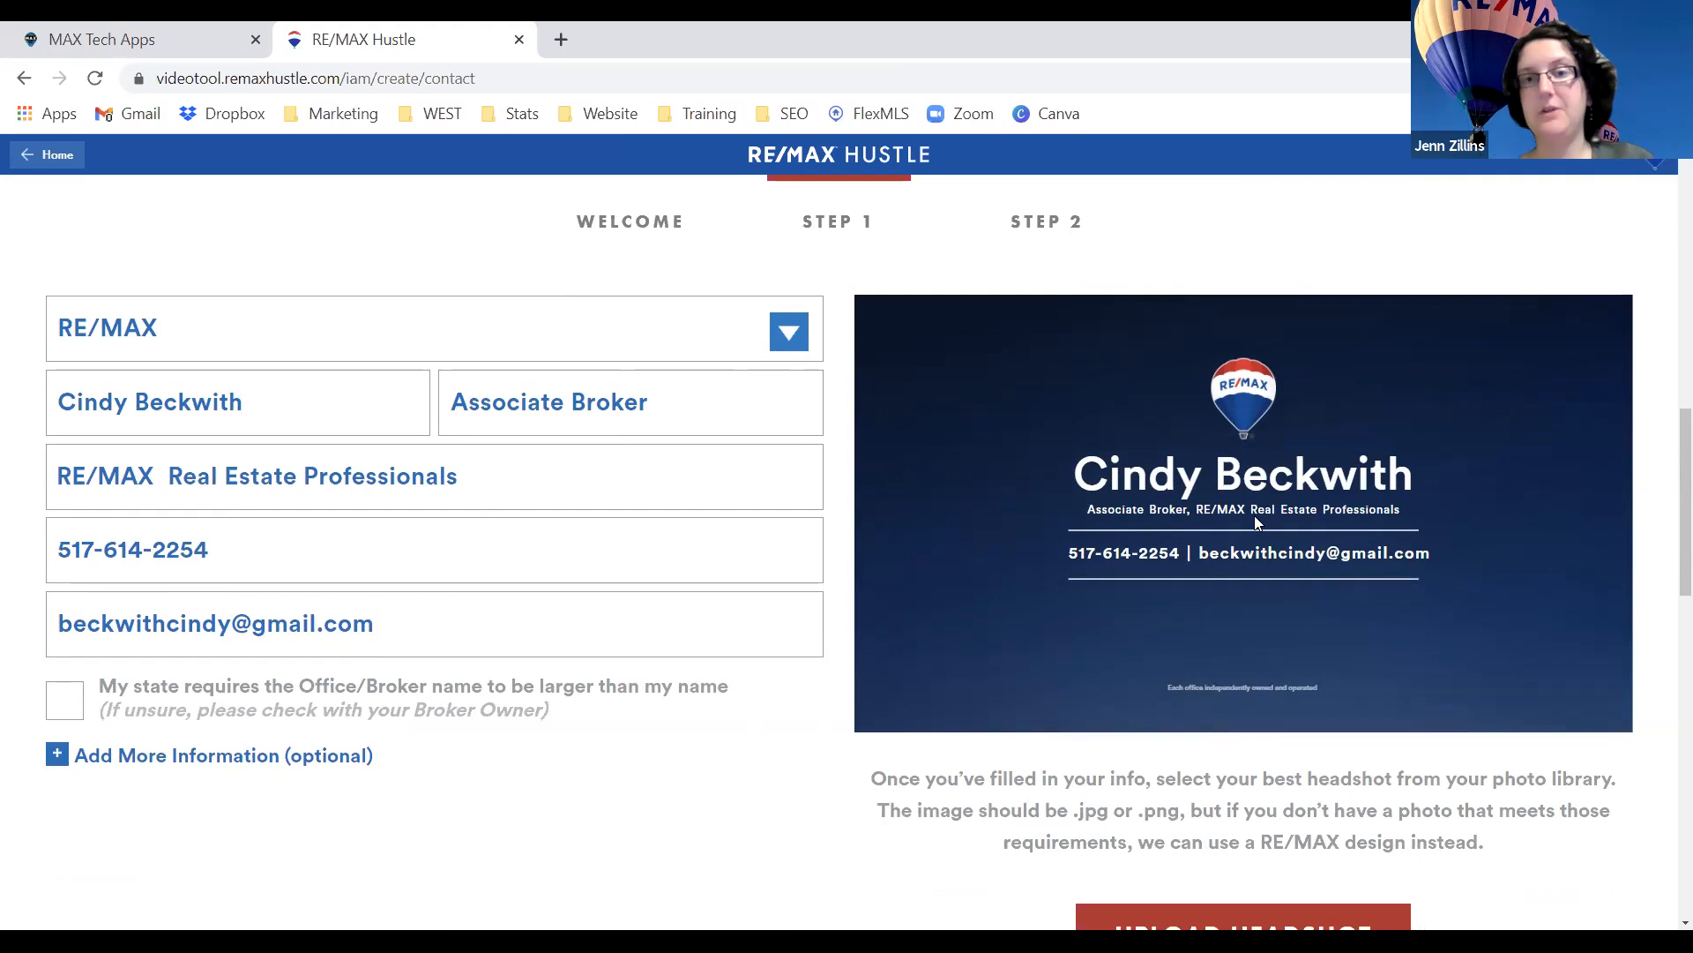
scroll(1255, 515, "down", 2)
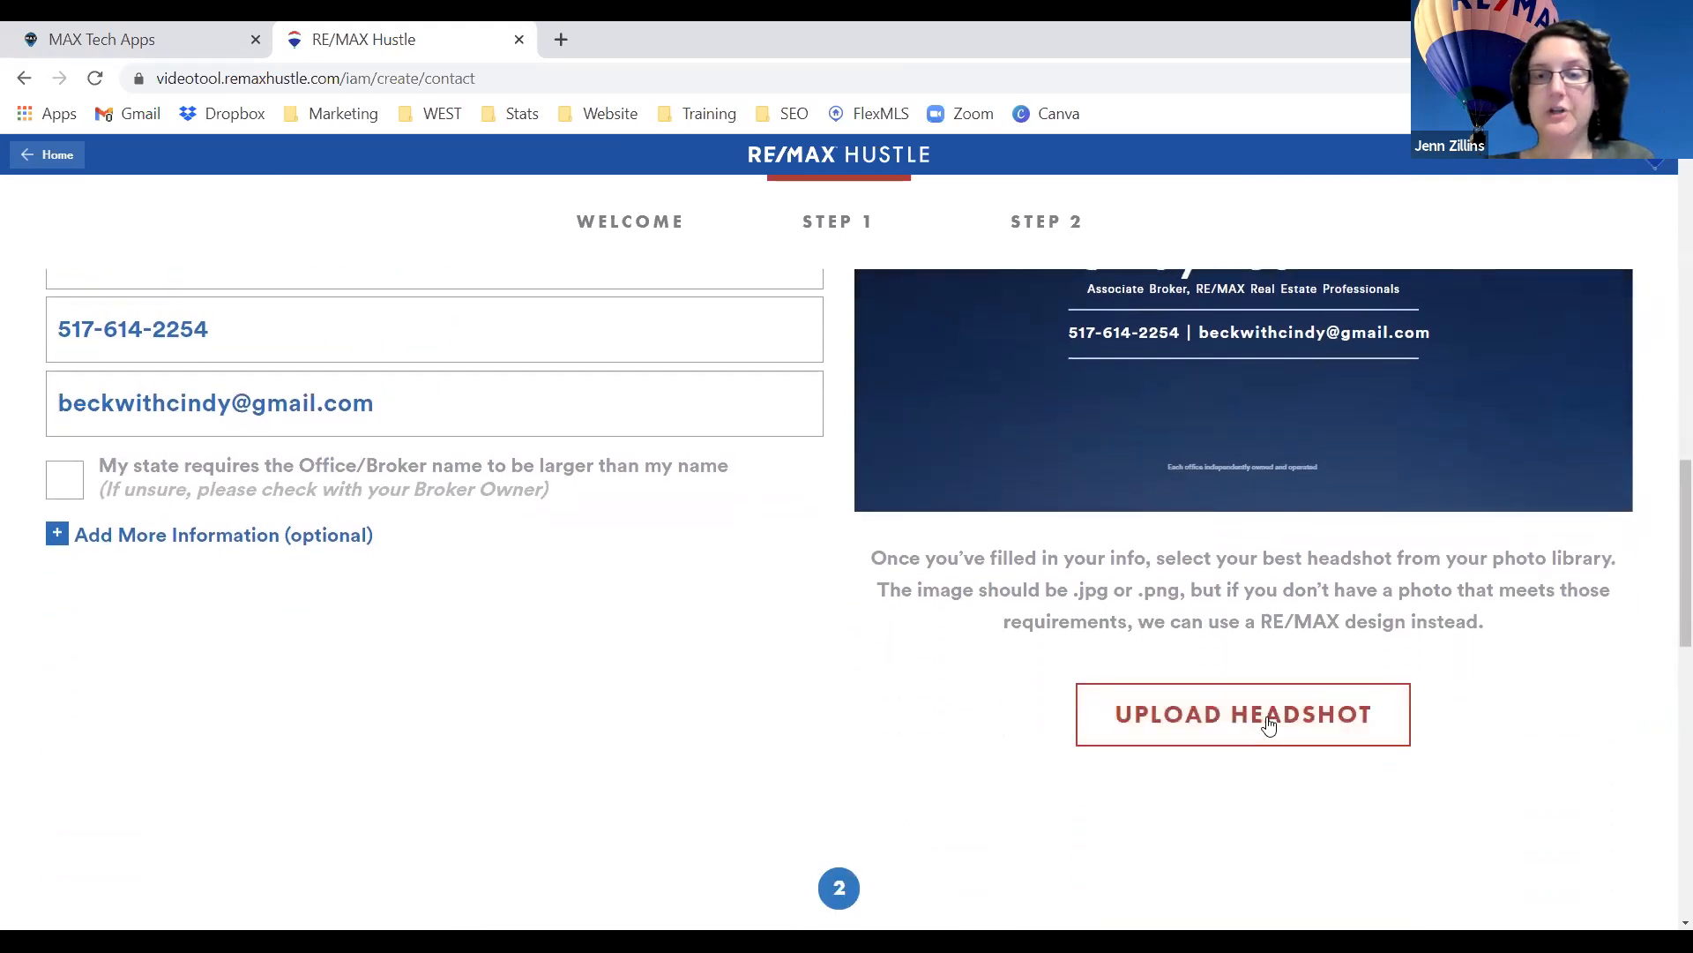
Upload the first headshot photo from the agent's pictures folder under REMAX West.
left_click(1269, 723)
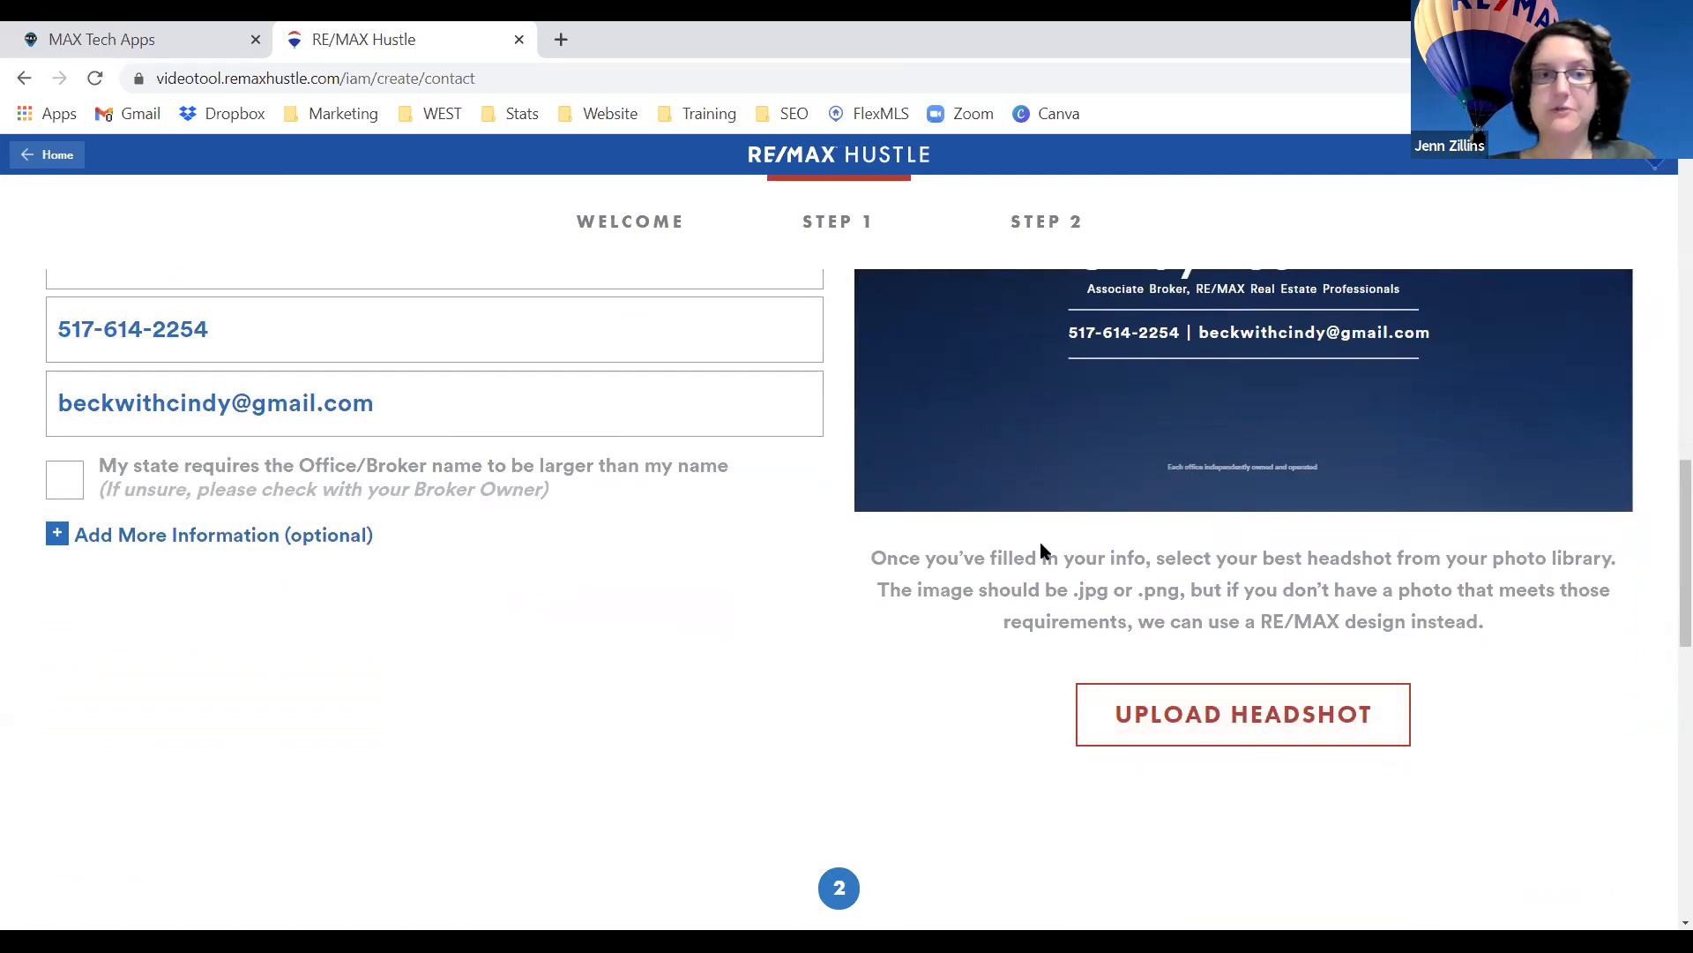
left_click(93, 217)
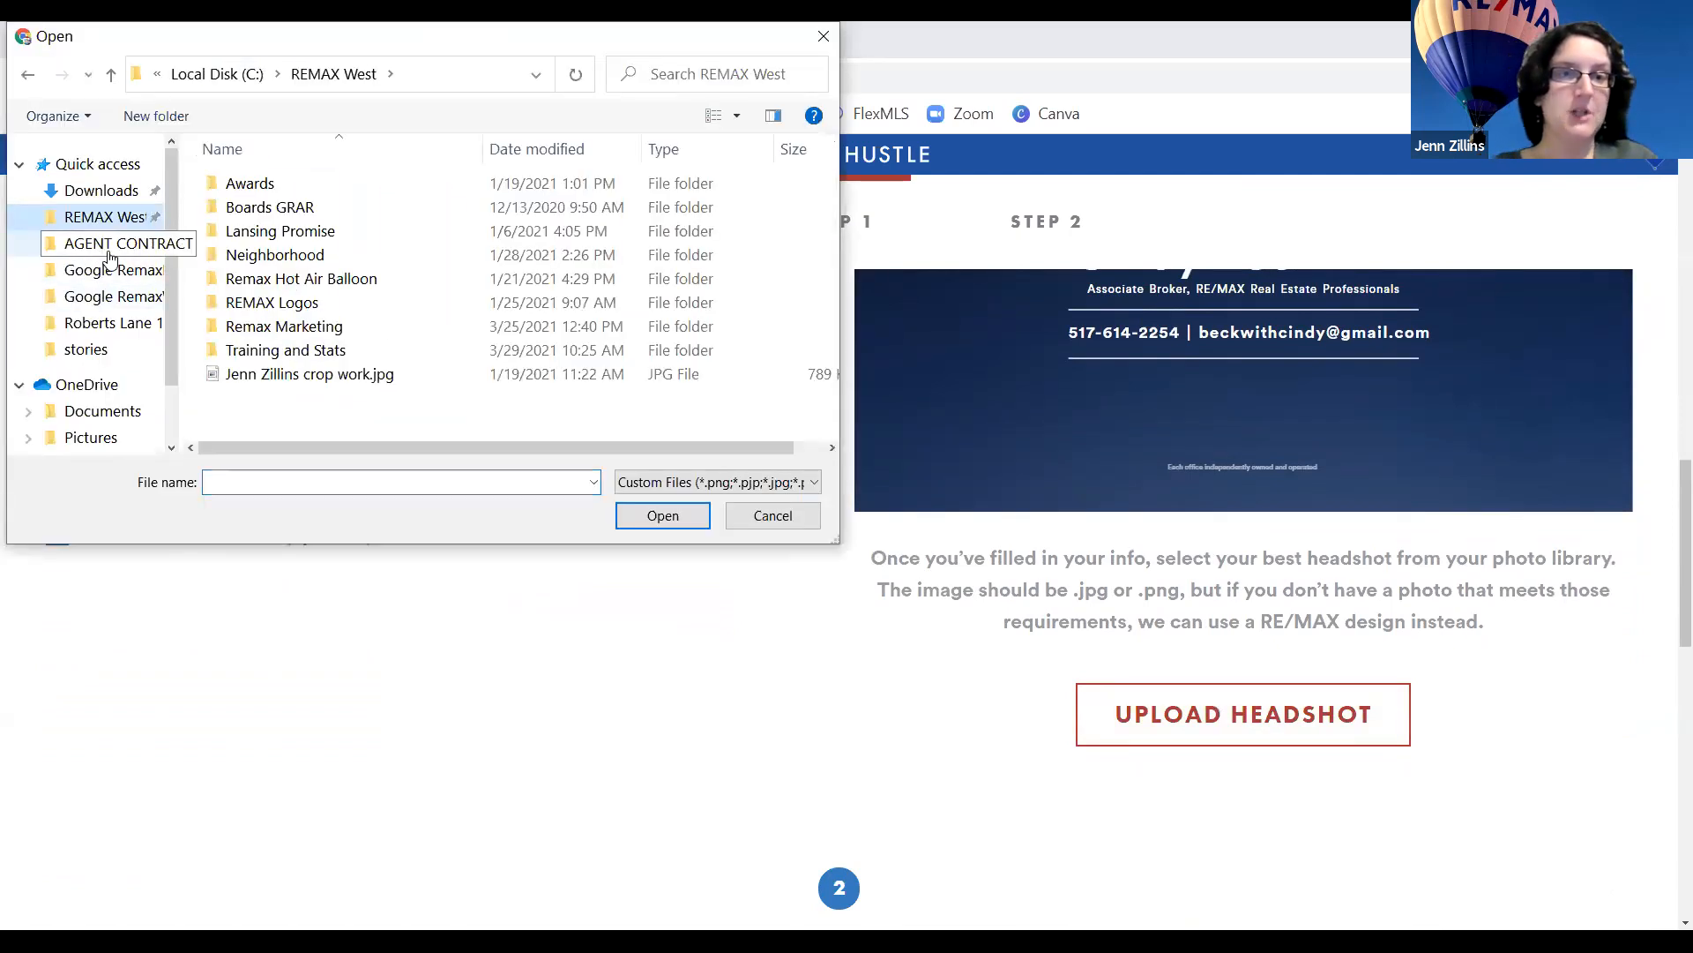
left_click(102, 244)
double_click(276, 256)
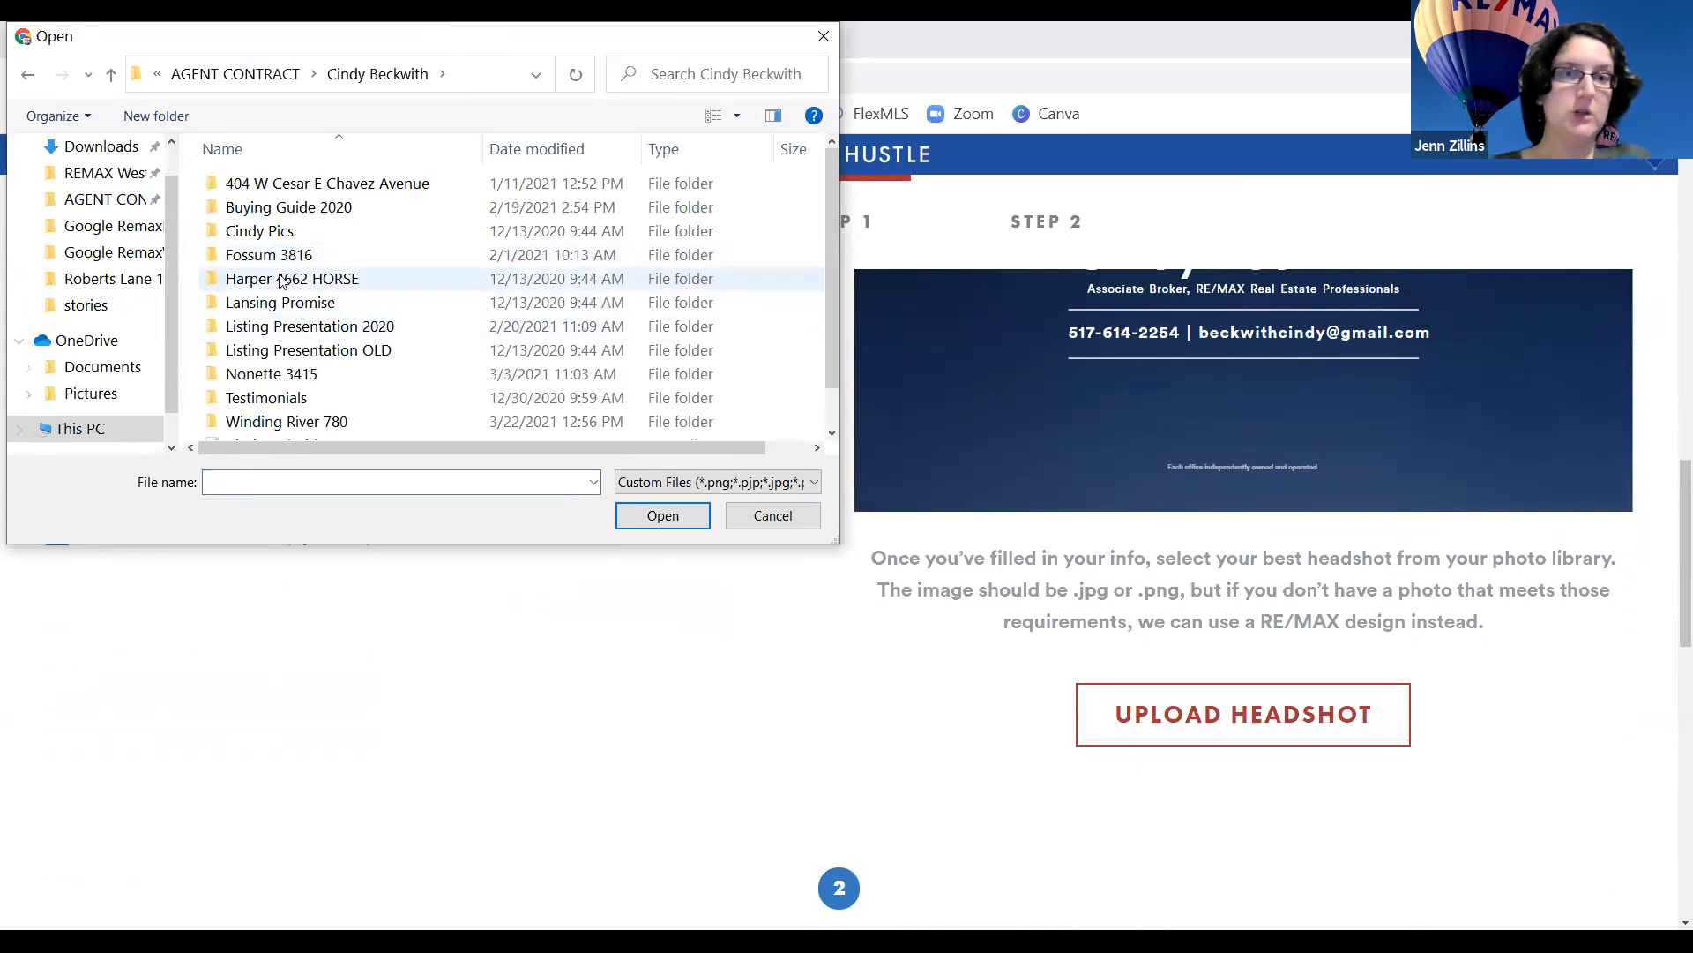
double_click(266, 231)
left_click(265, 372)
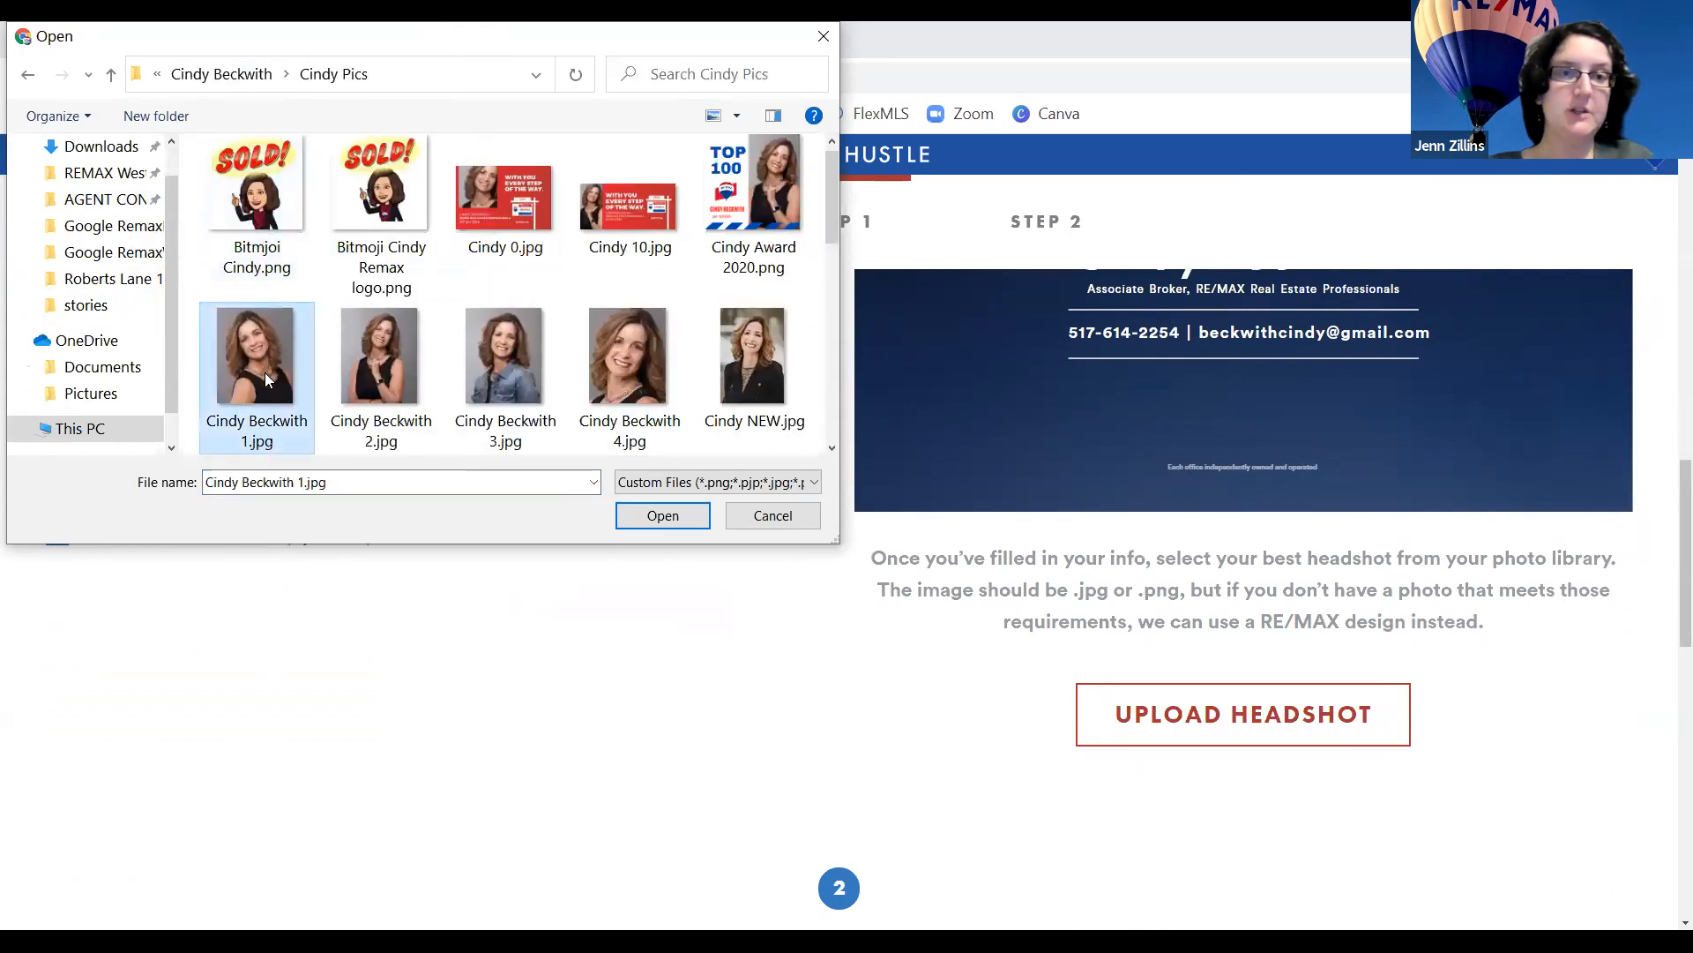
double_click(265, 372)
Confirm the headshot crop and scroll down to the Add a Personal Message step.
scroll(1137, 666, "down", 1)
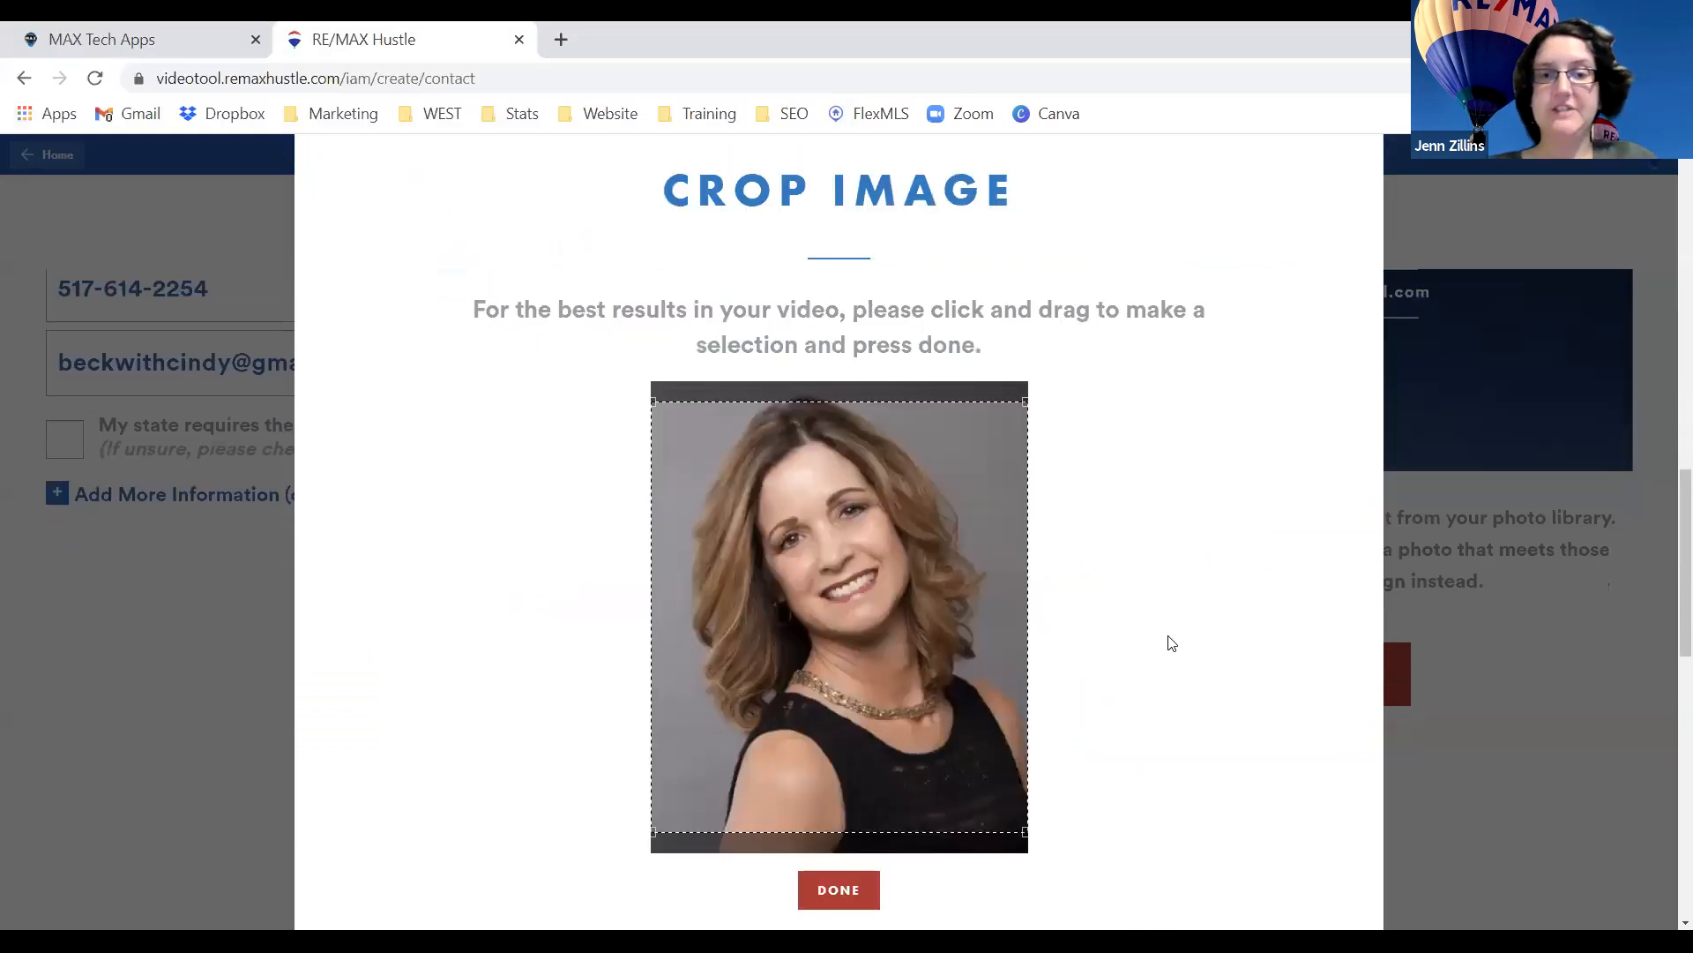
left_click(850, 891)
scroll(1188, 767, "up", 5)
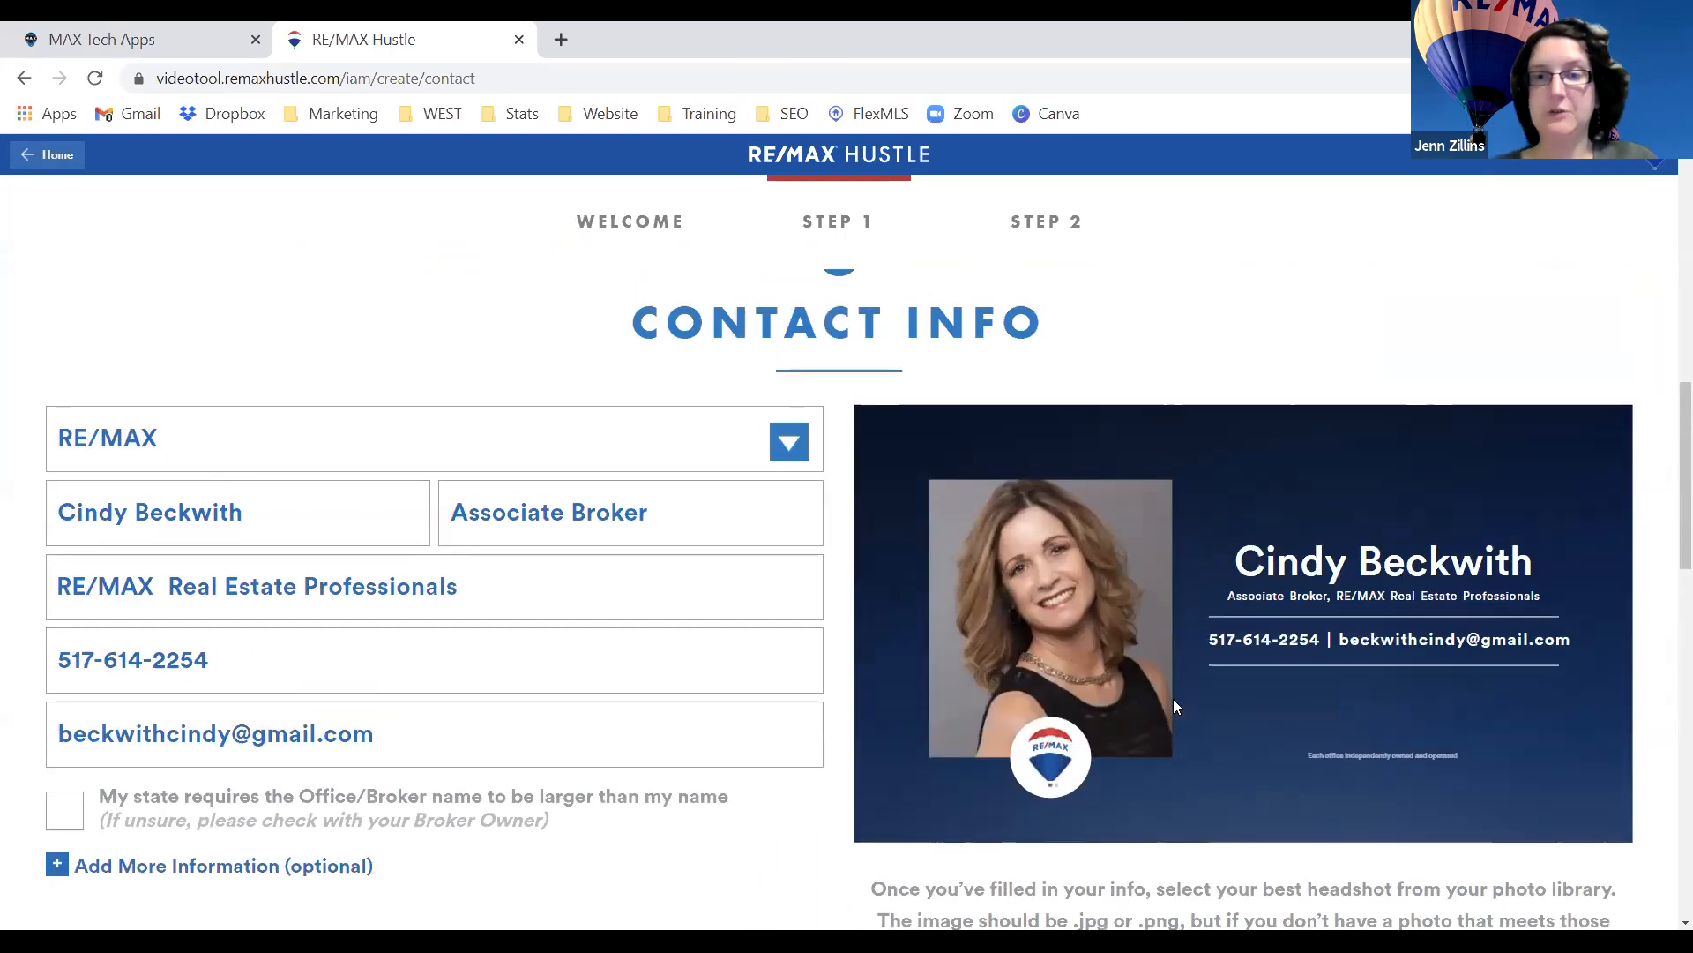
scroll(1175, 705, "down", 5)
scroll(1175, 700, "down", 8)
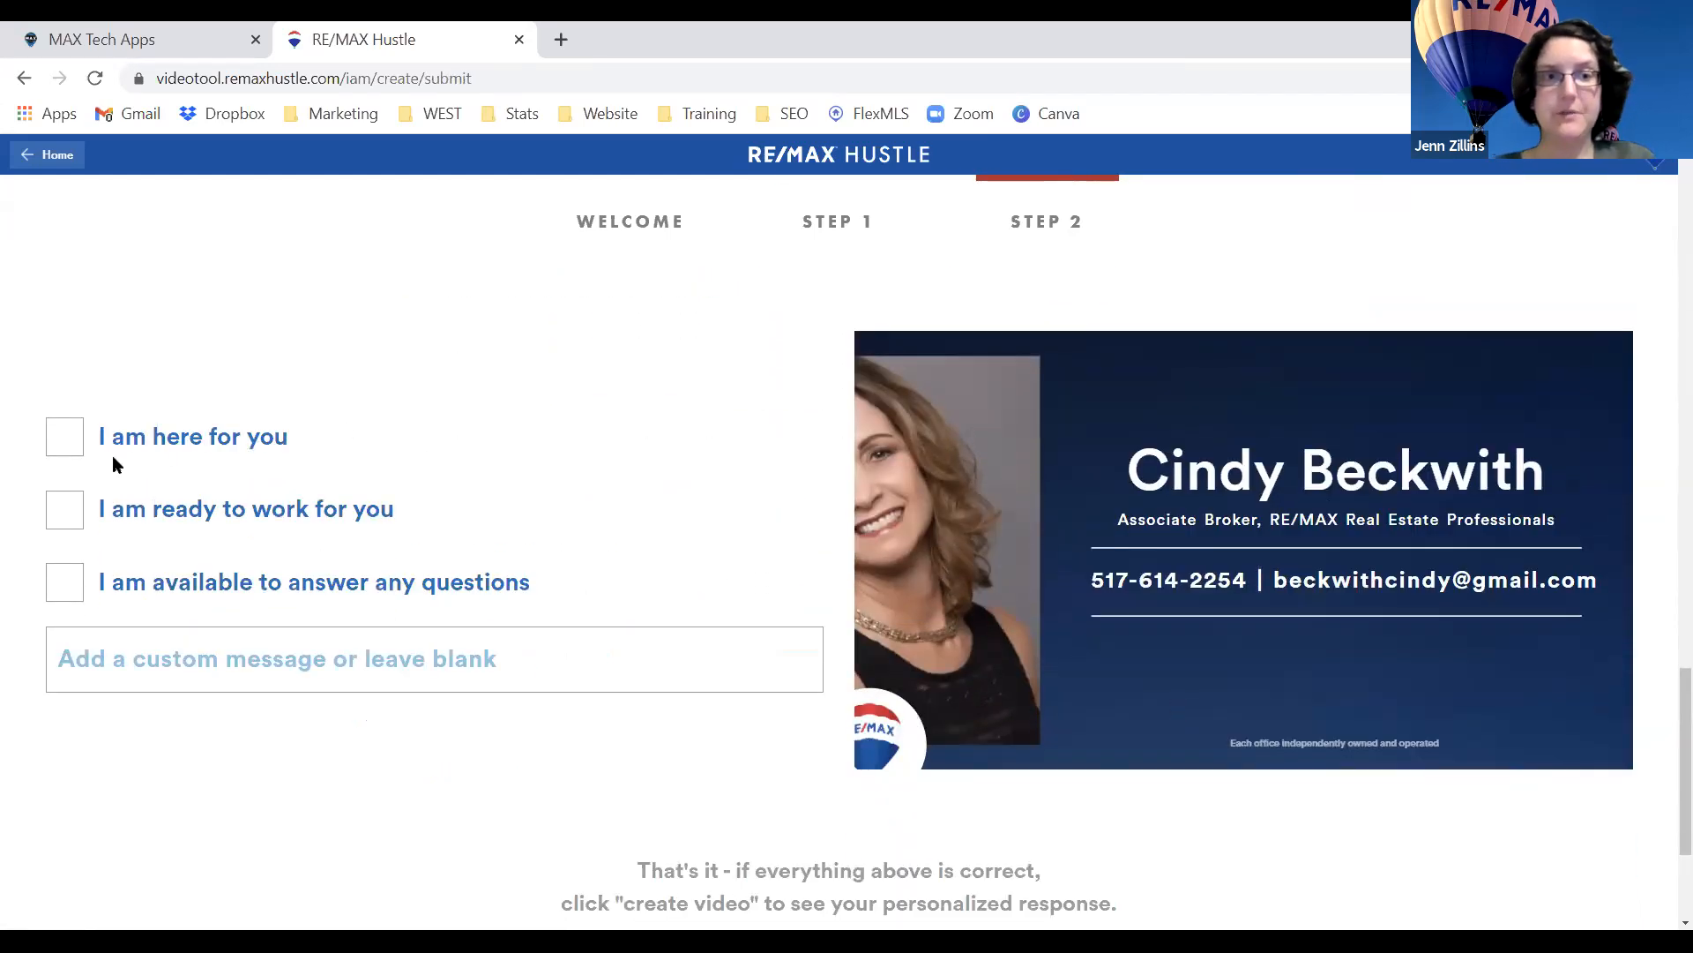
Select 'I am ready to work for you' as the only personal message, leaving the custom message blank.
left_click(67, 446)
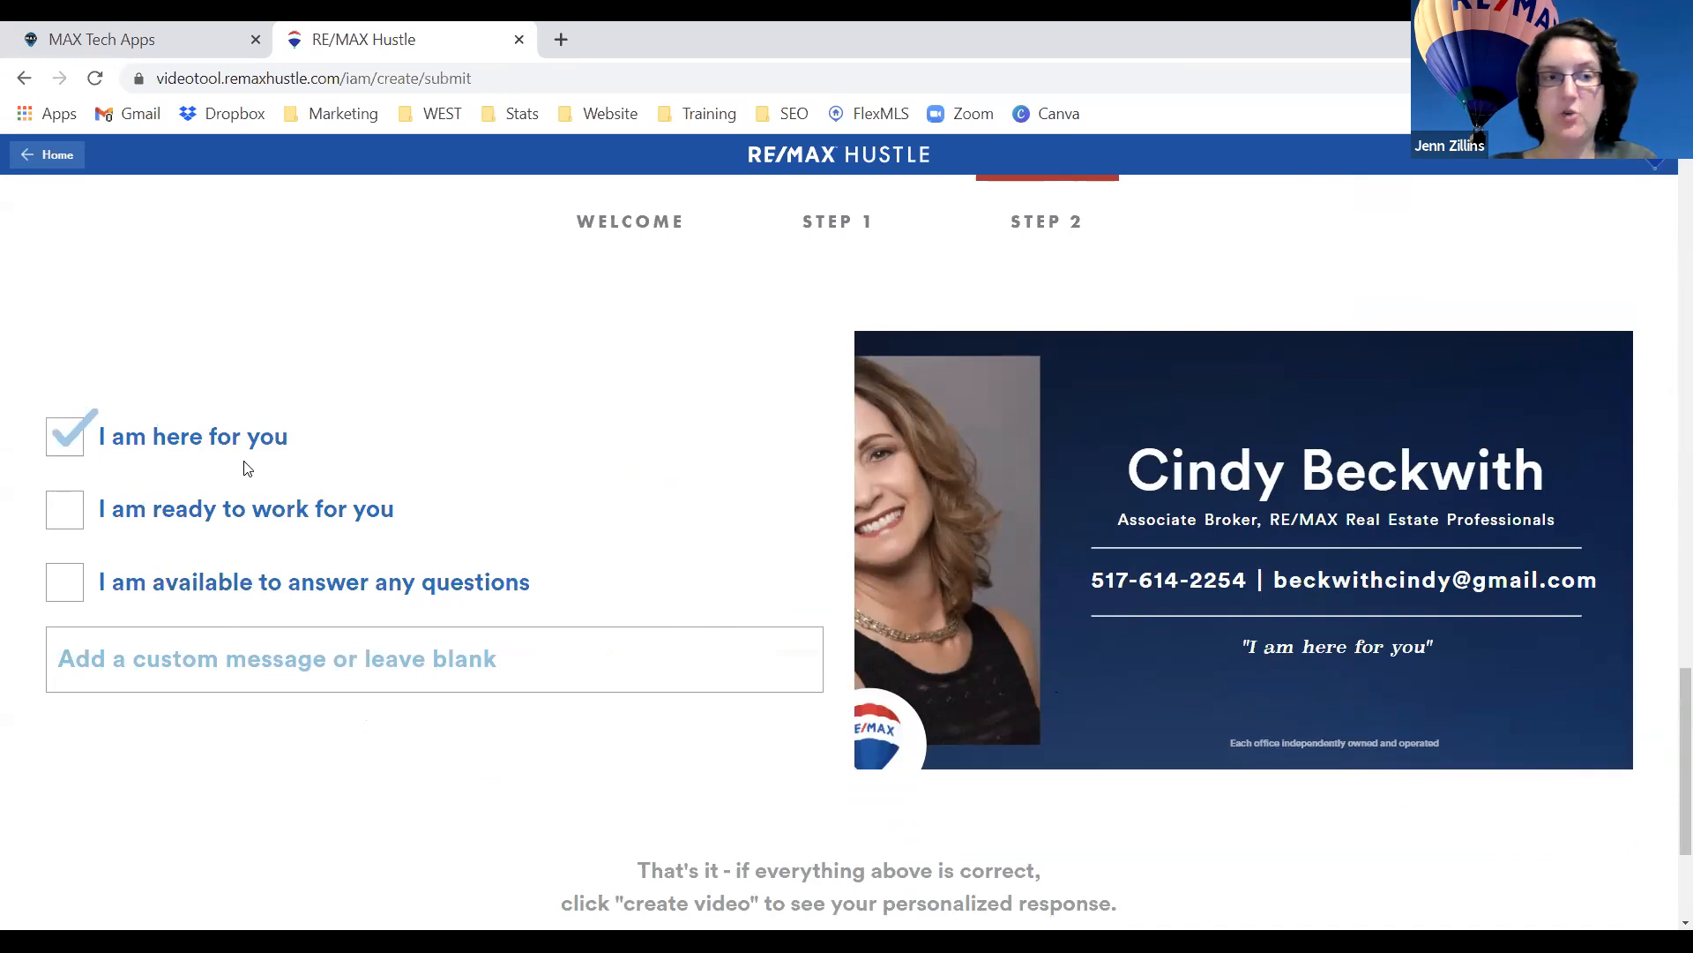
left_click(67, 437)
left_click(67, 509)
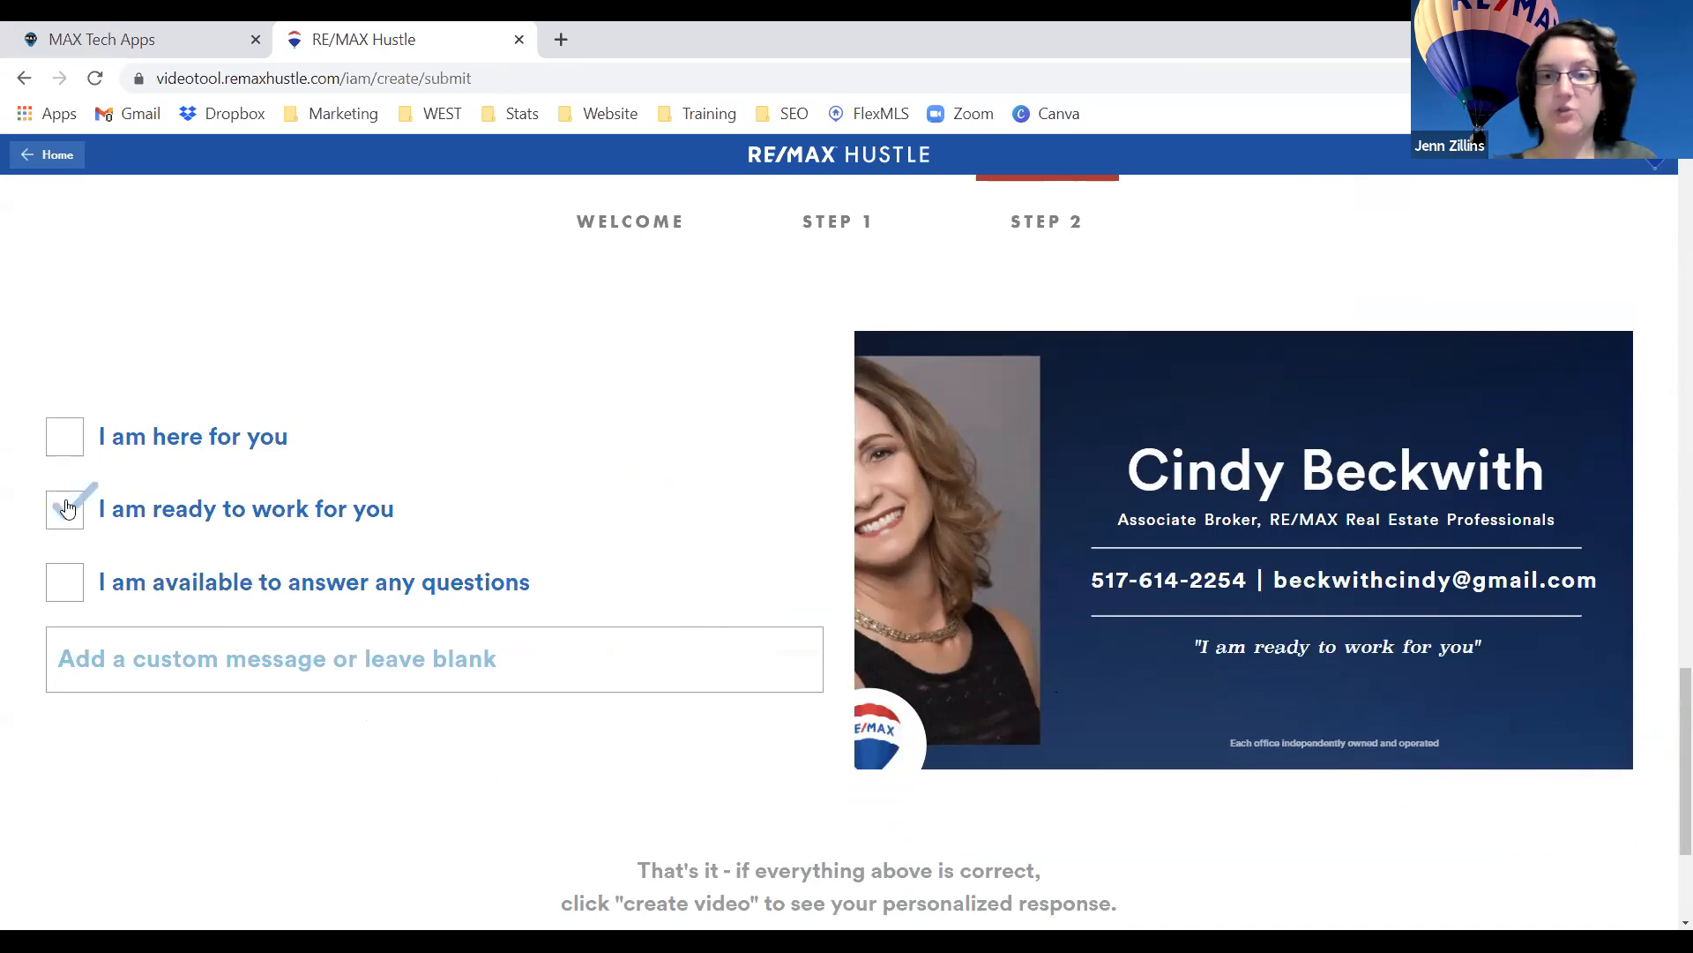
left_click(69, 585)
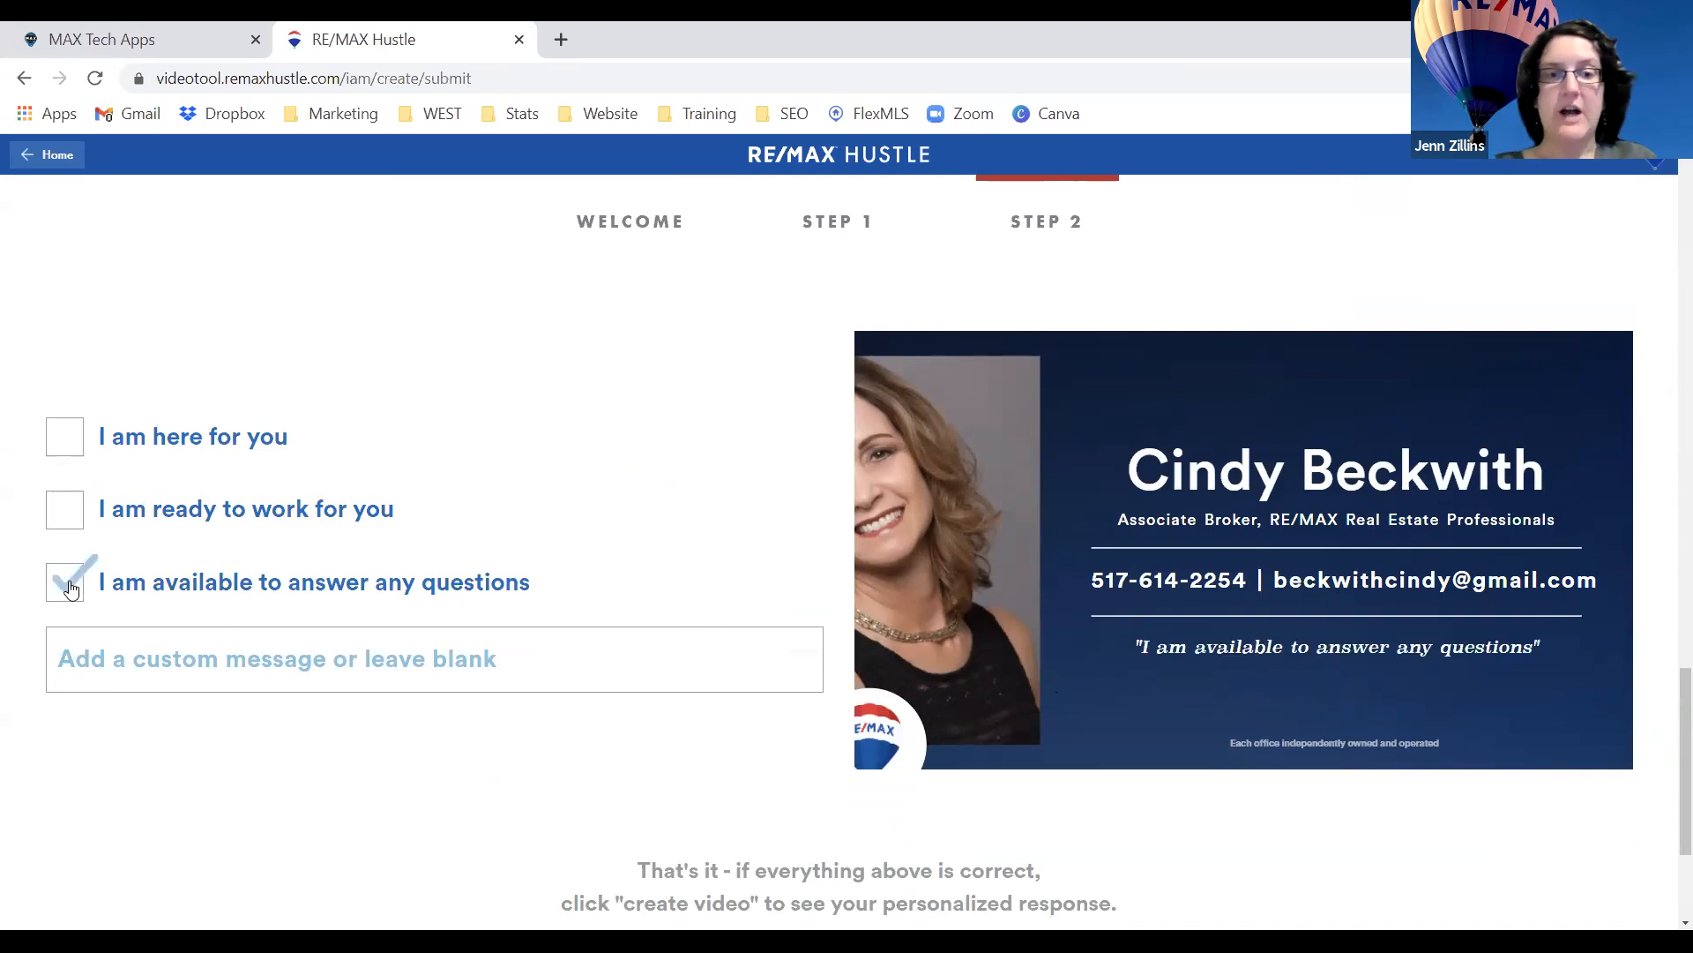
left_click(71, 589)
left_click(134, 653)
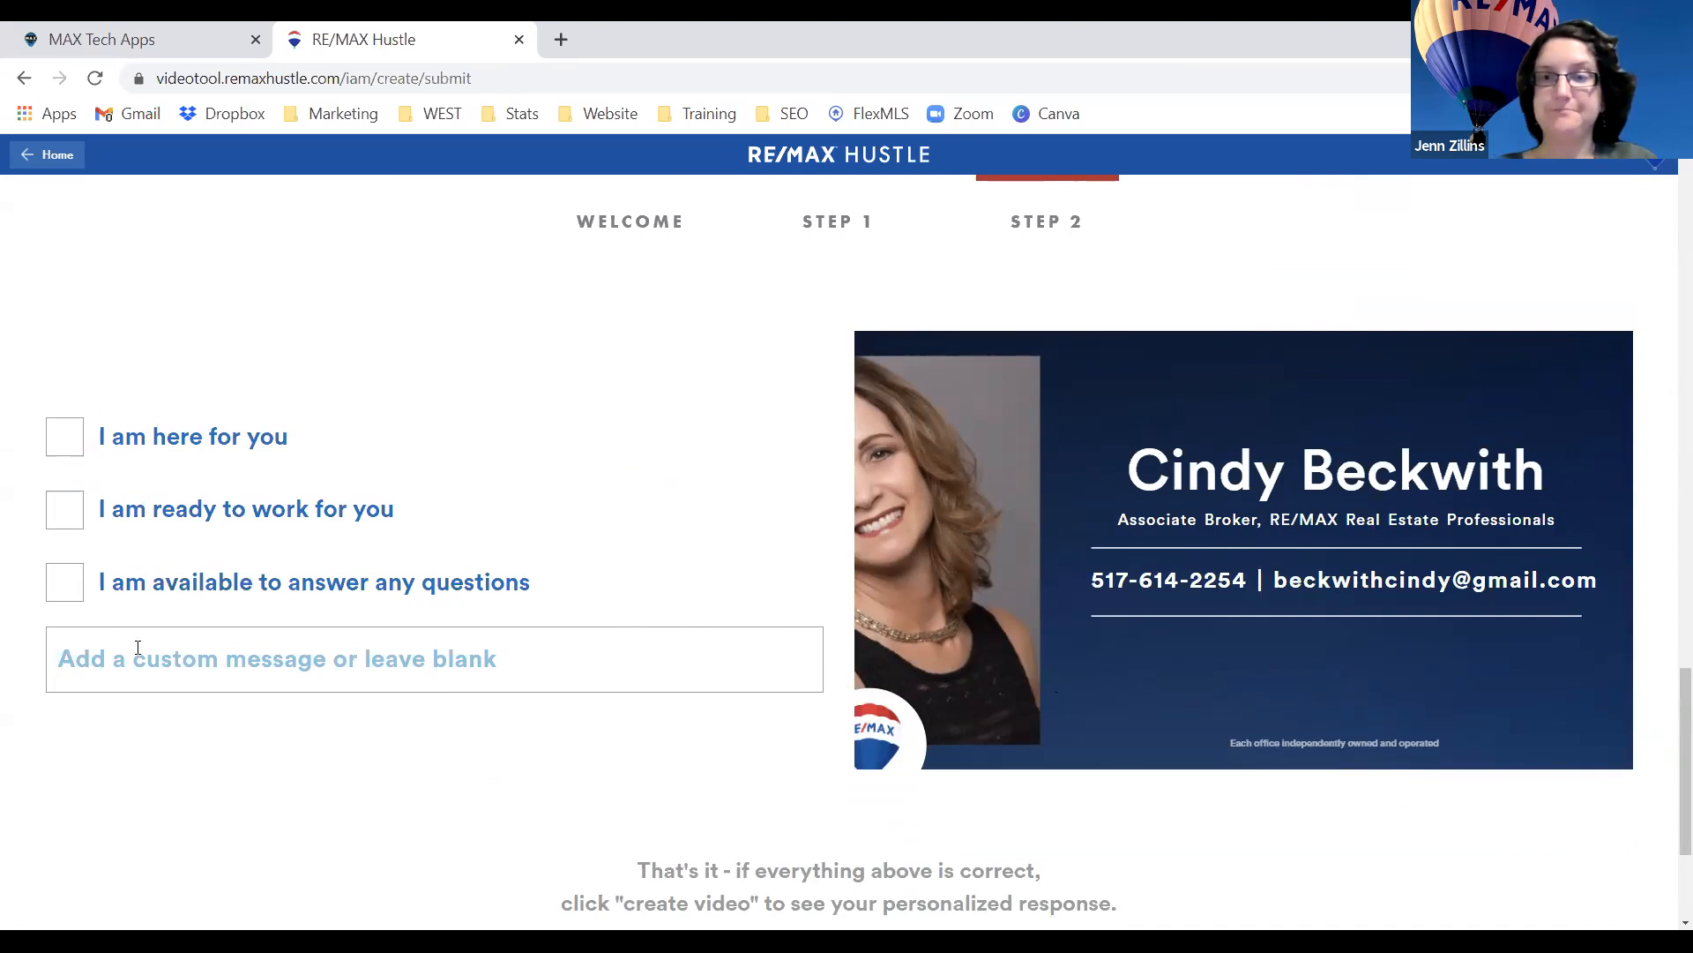
scroll(812, 686, "down", 1)
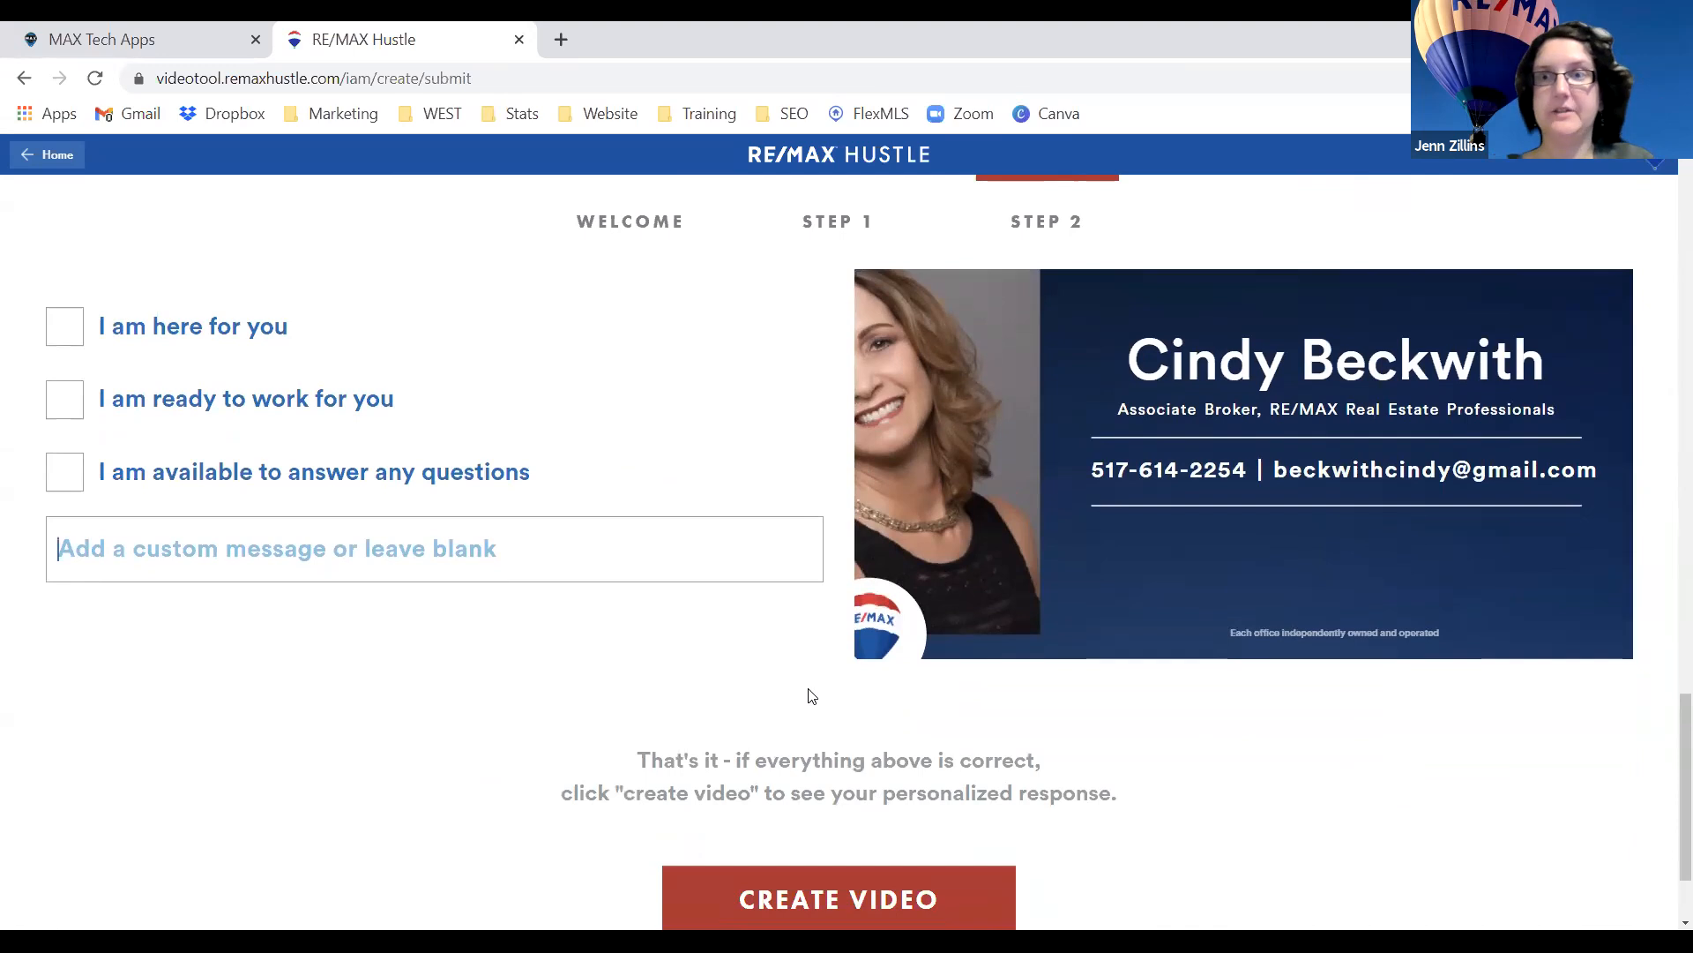
scroll(812, 697, "down", 1)
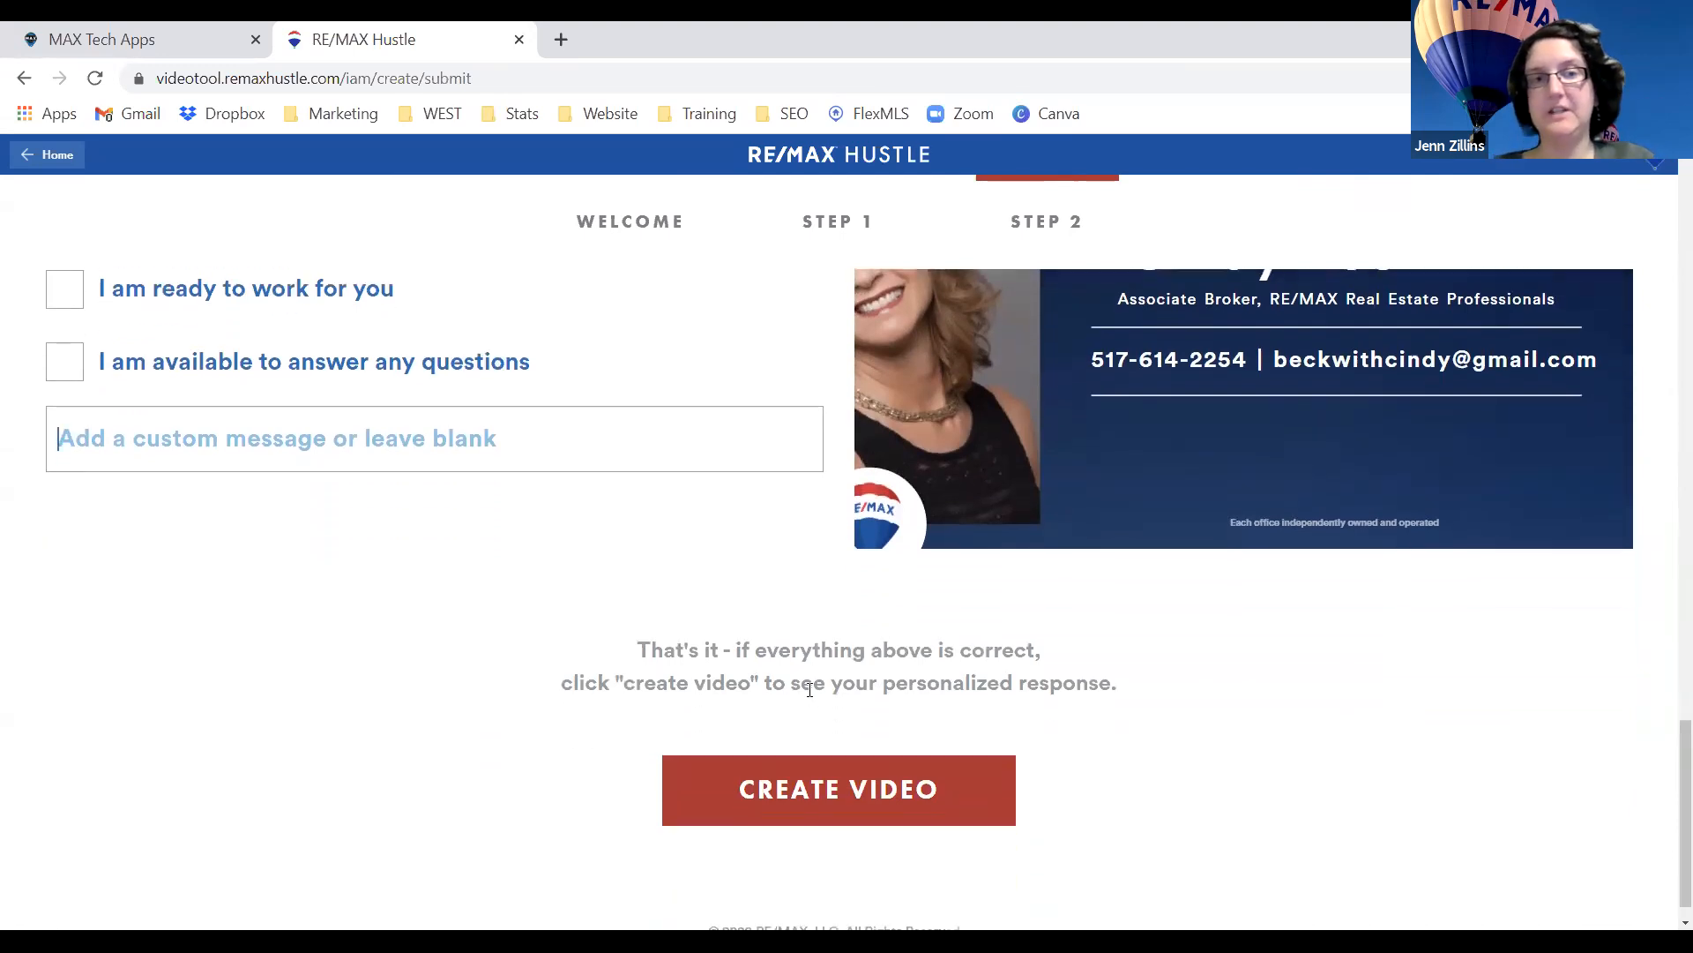
scroll(724, 648, "up", 1)
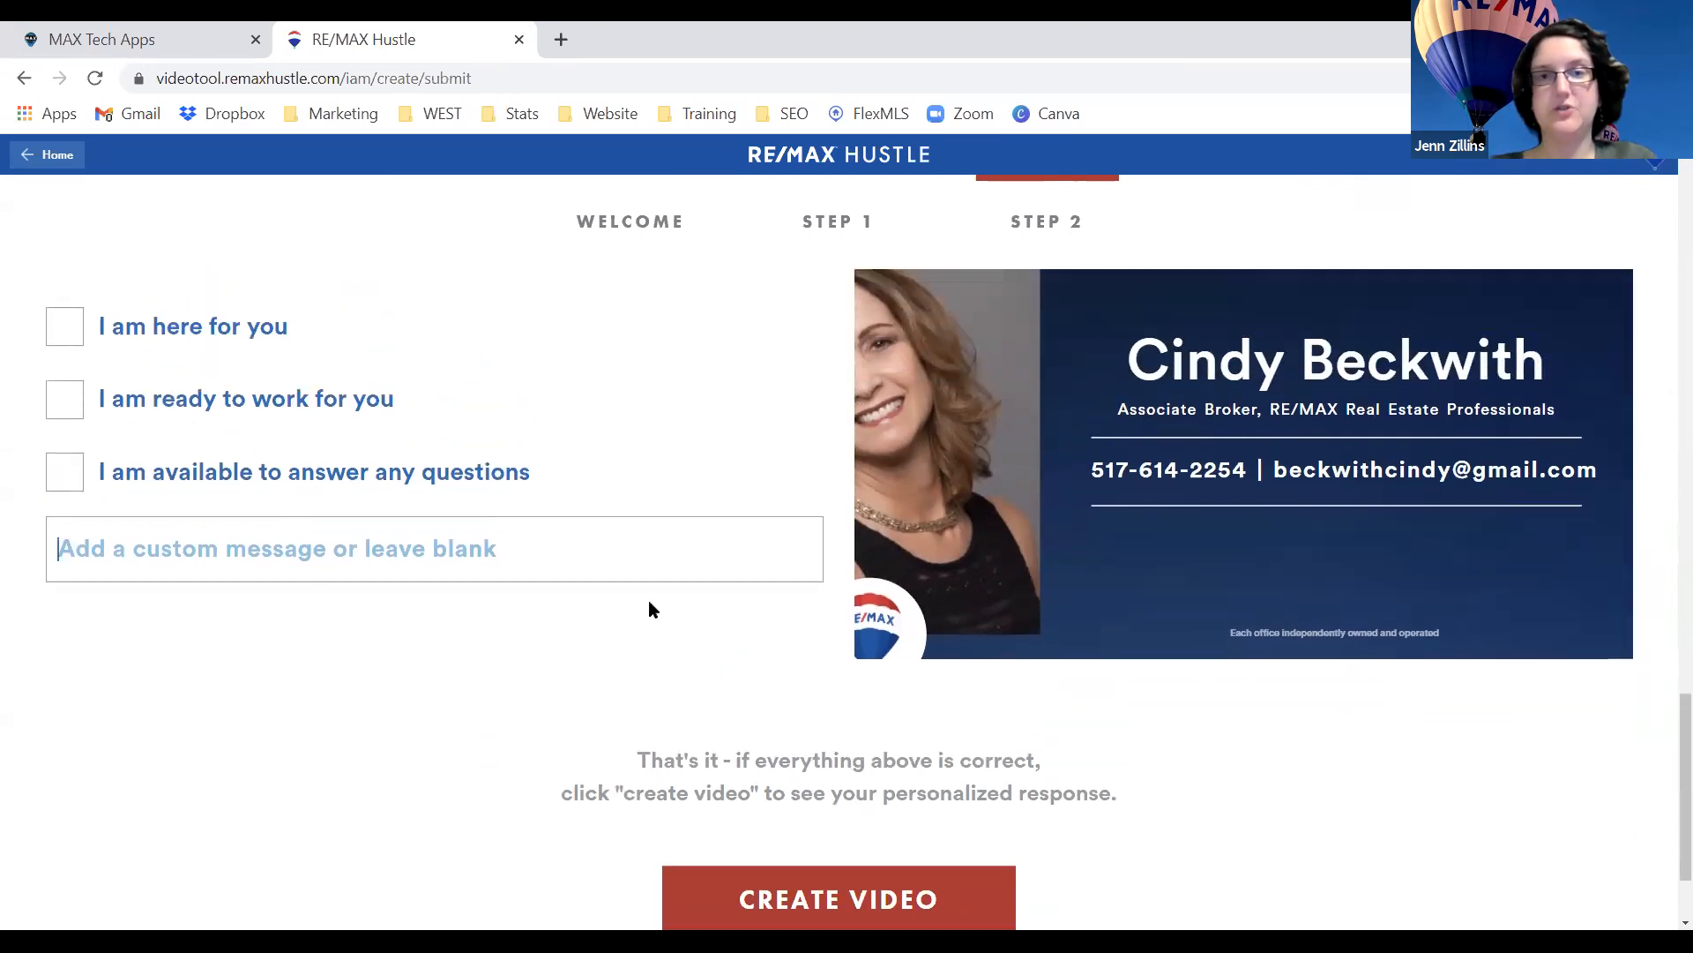
left_click(78, 402)
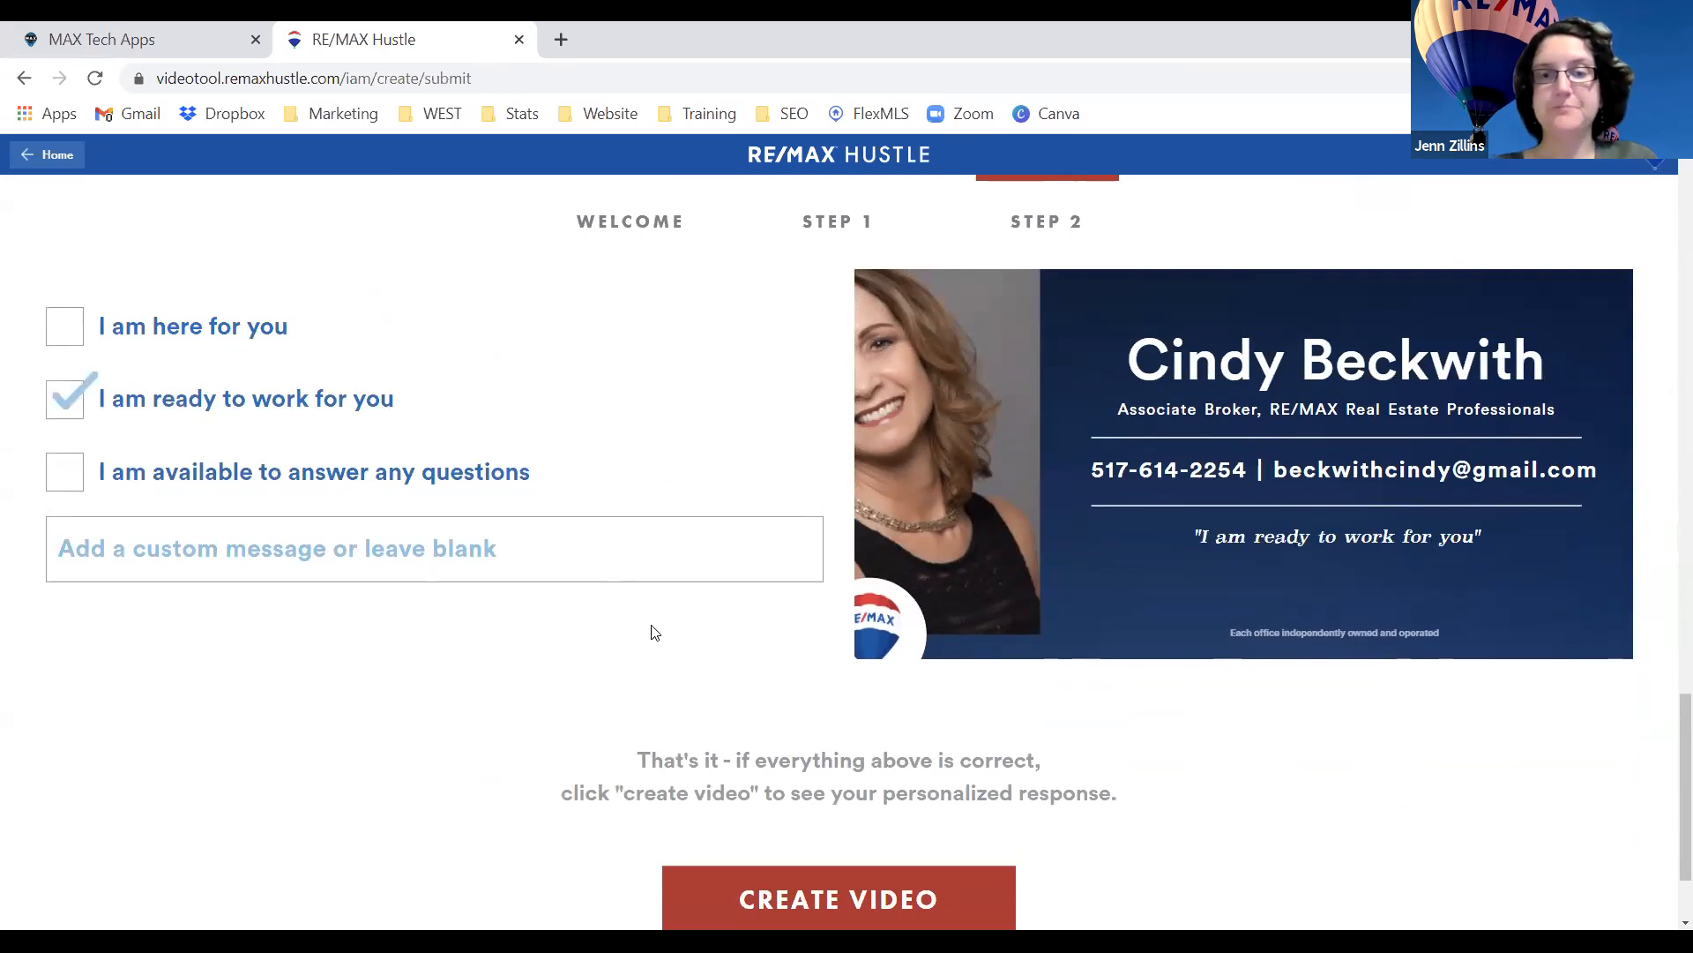
scroll(650, 628, "down", 2)
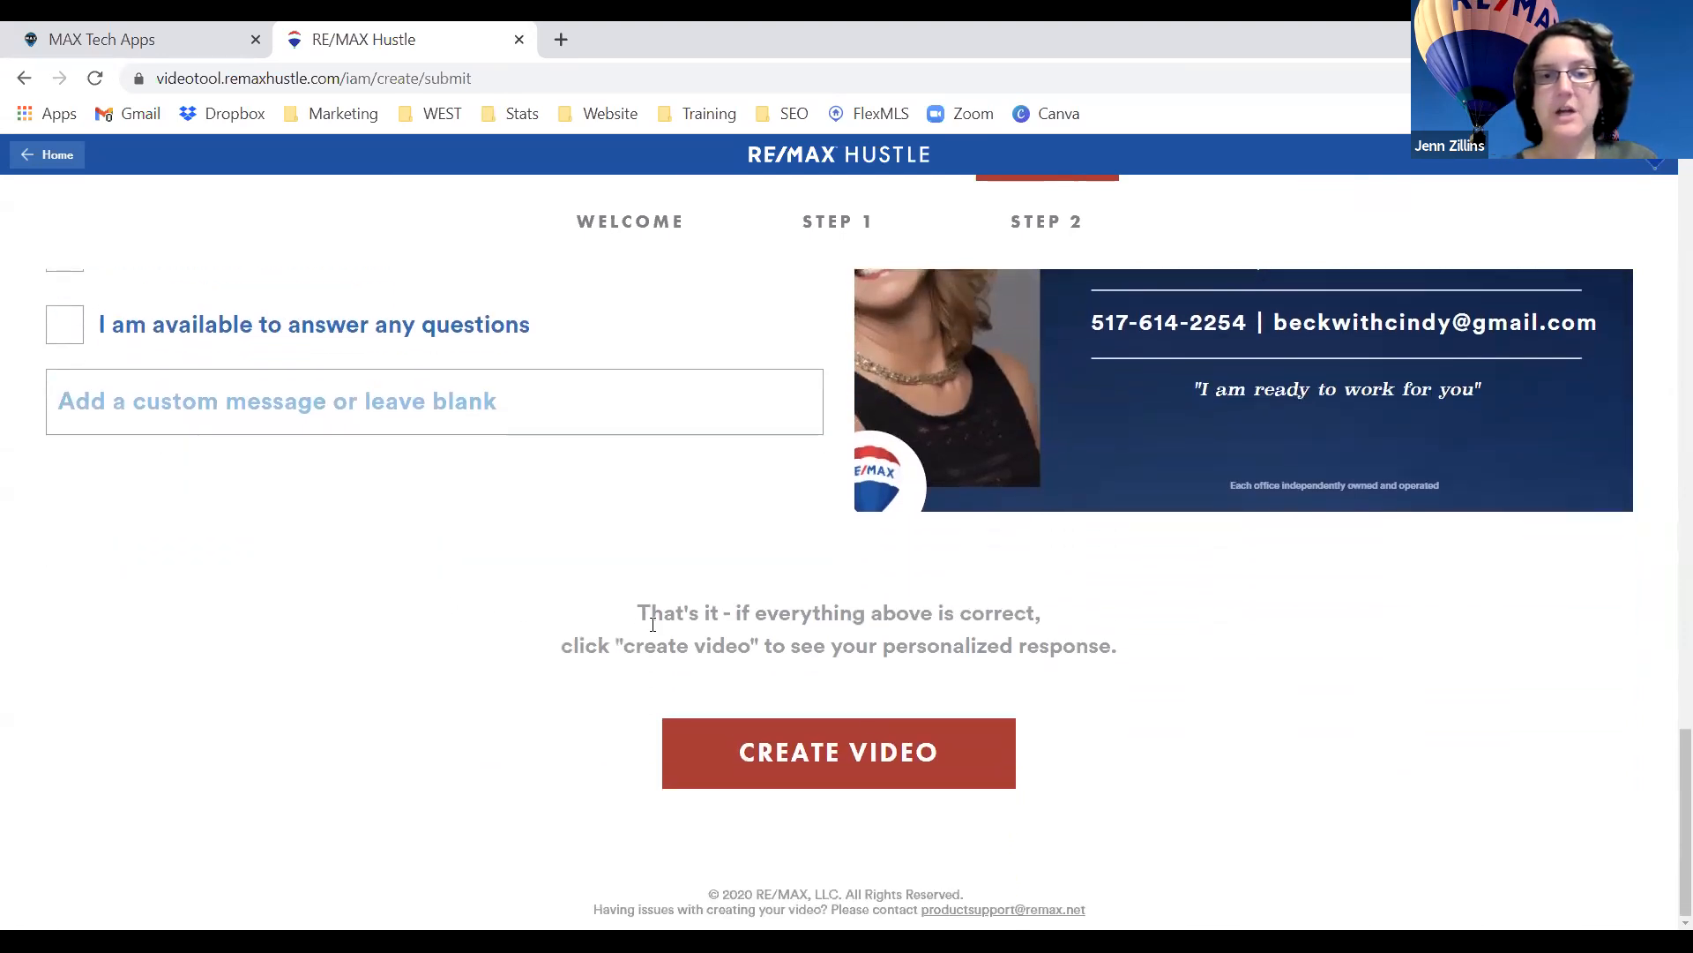
Create the video, play the finished 0:15 result, and scroll to the download options.
left_click(861, 749)
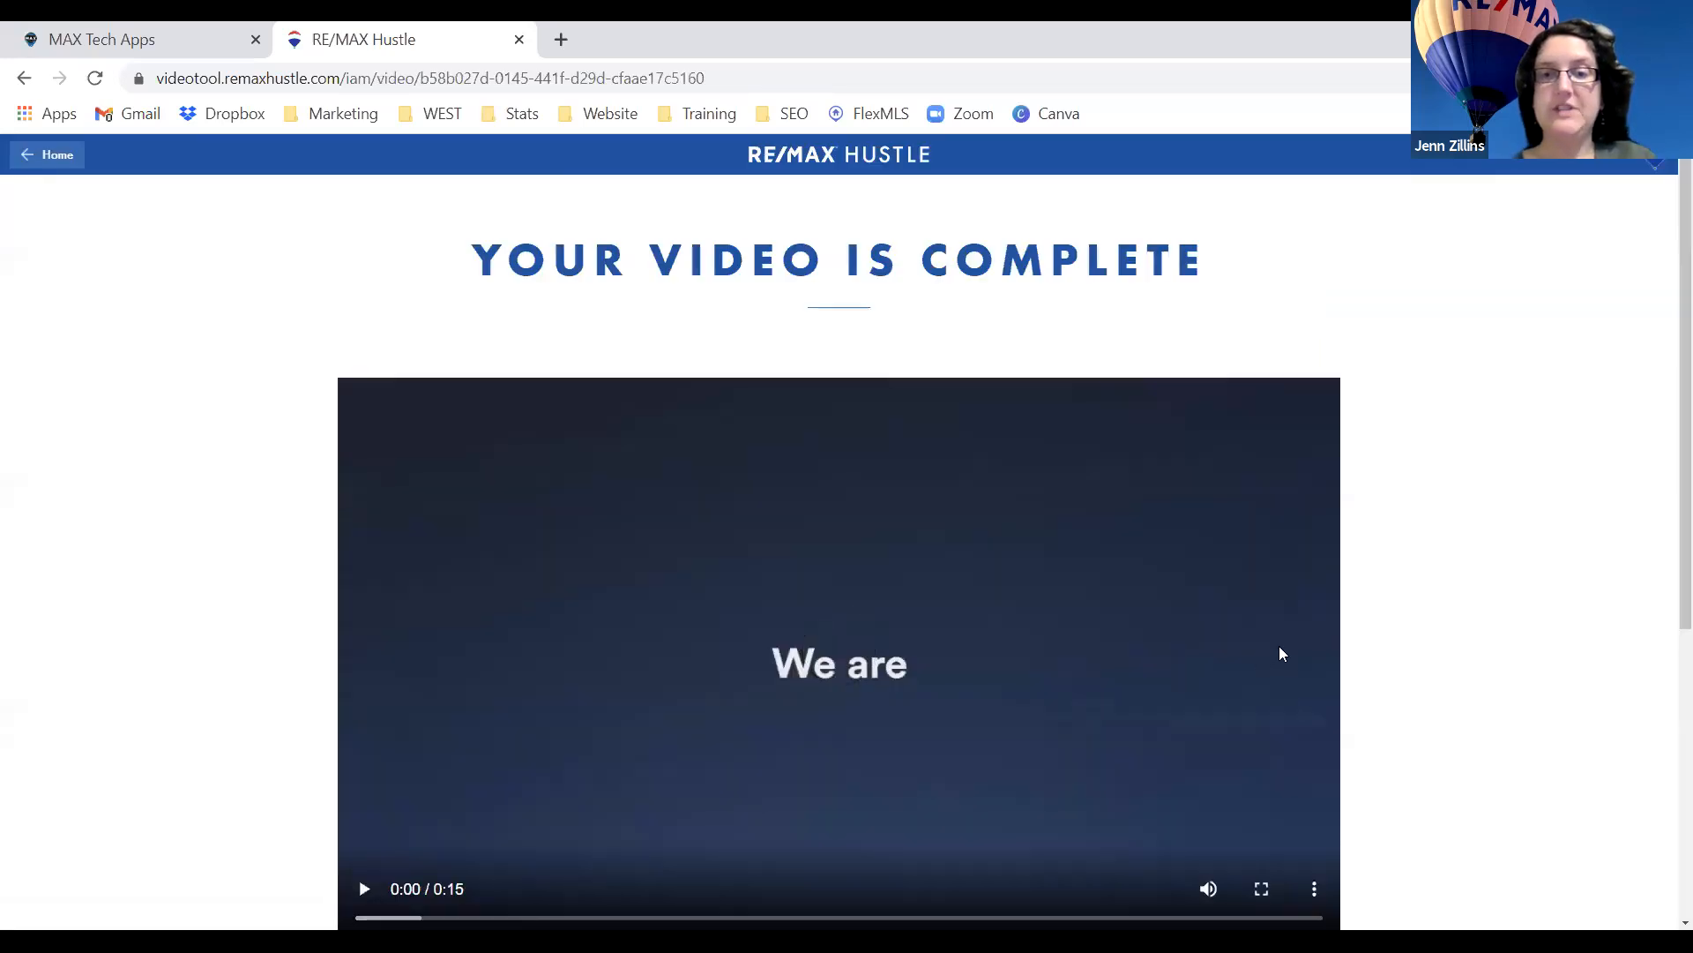
scroll(1282, 654, "down", 1)
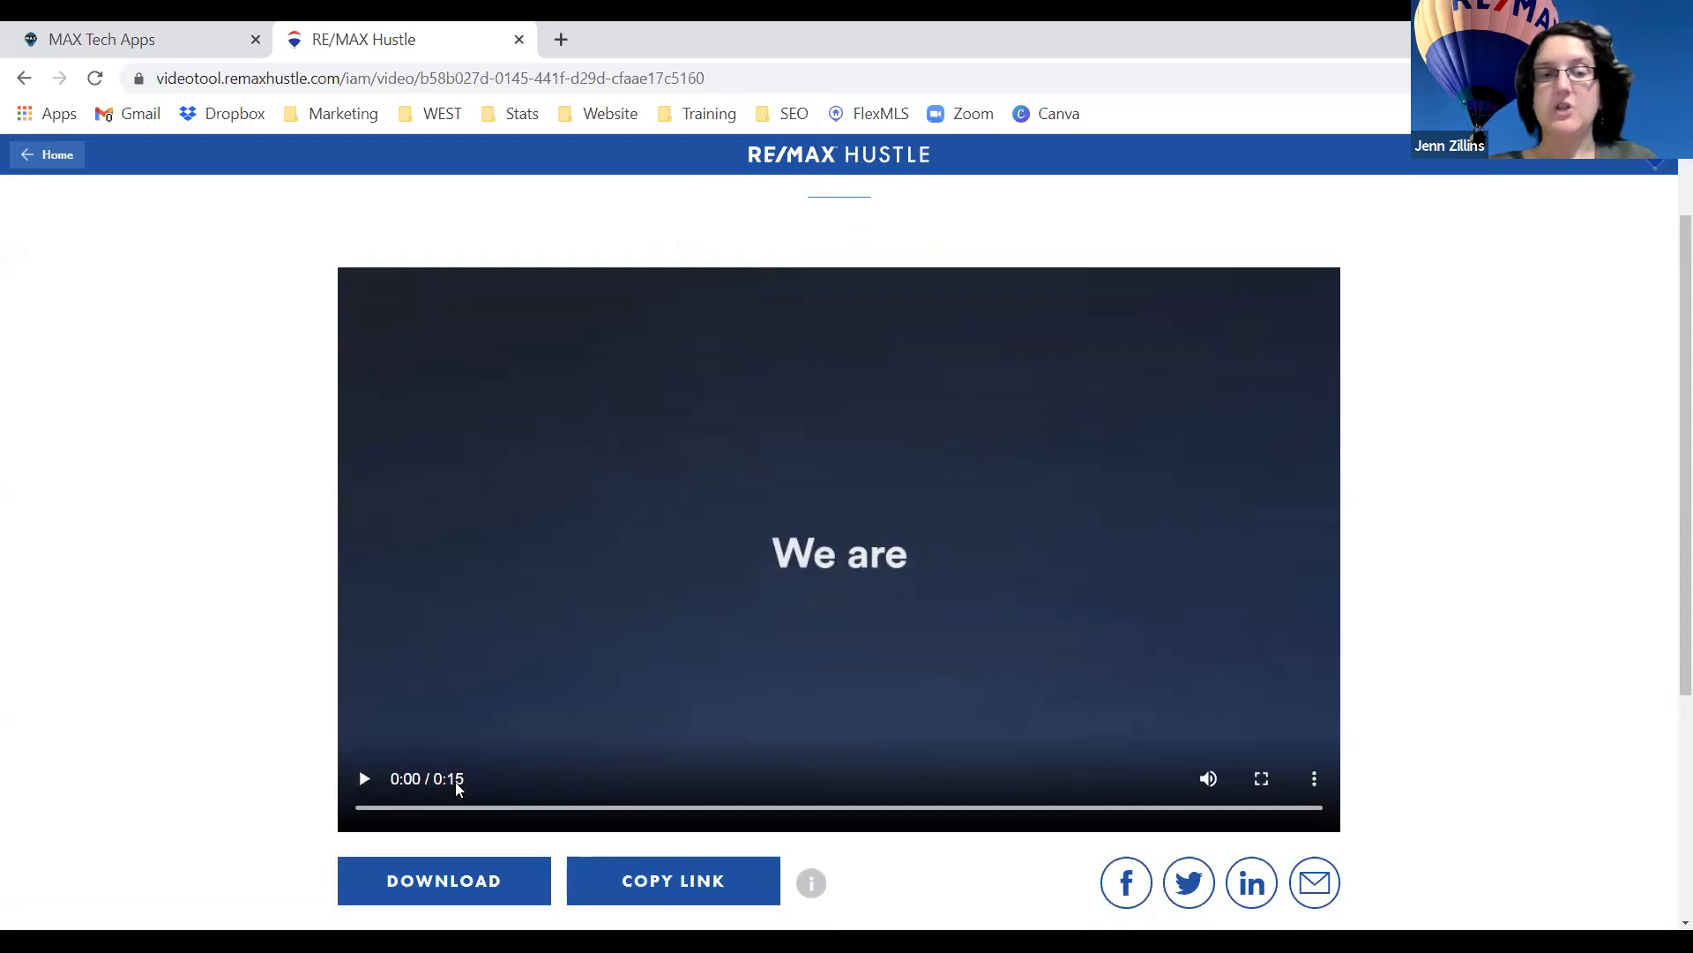
left_click(362, 779)
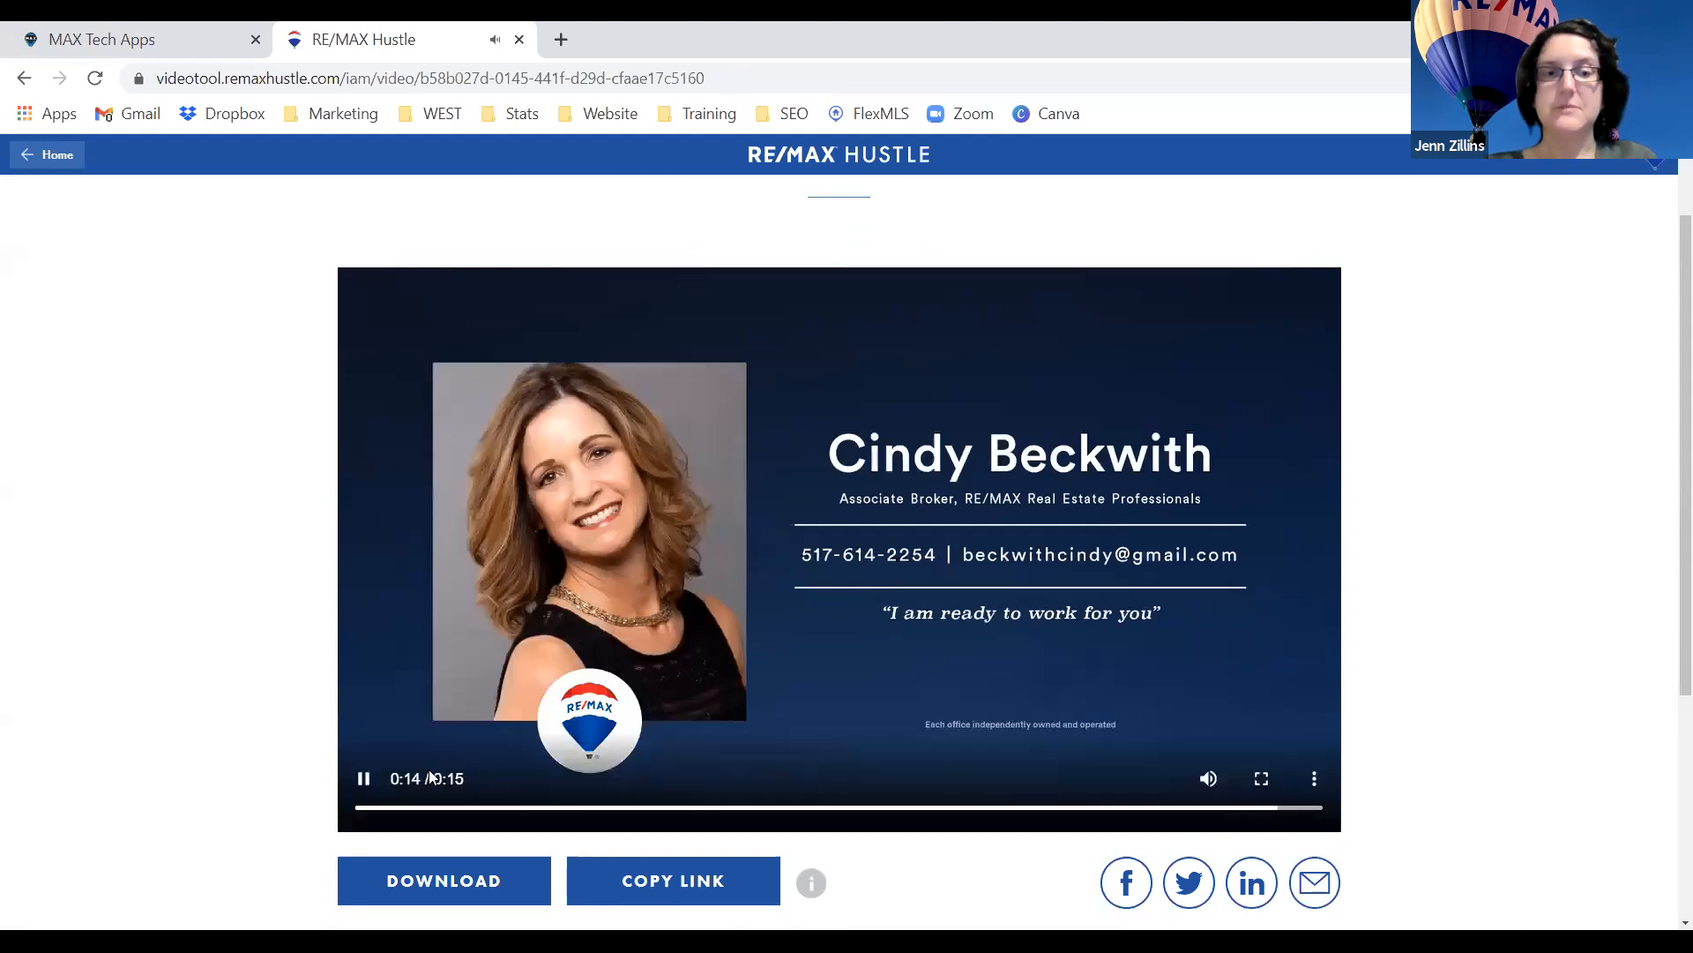
left_click(367, 782)
left_click(367, 781)
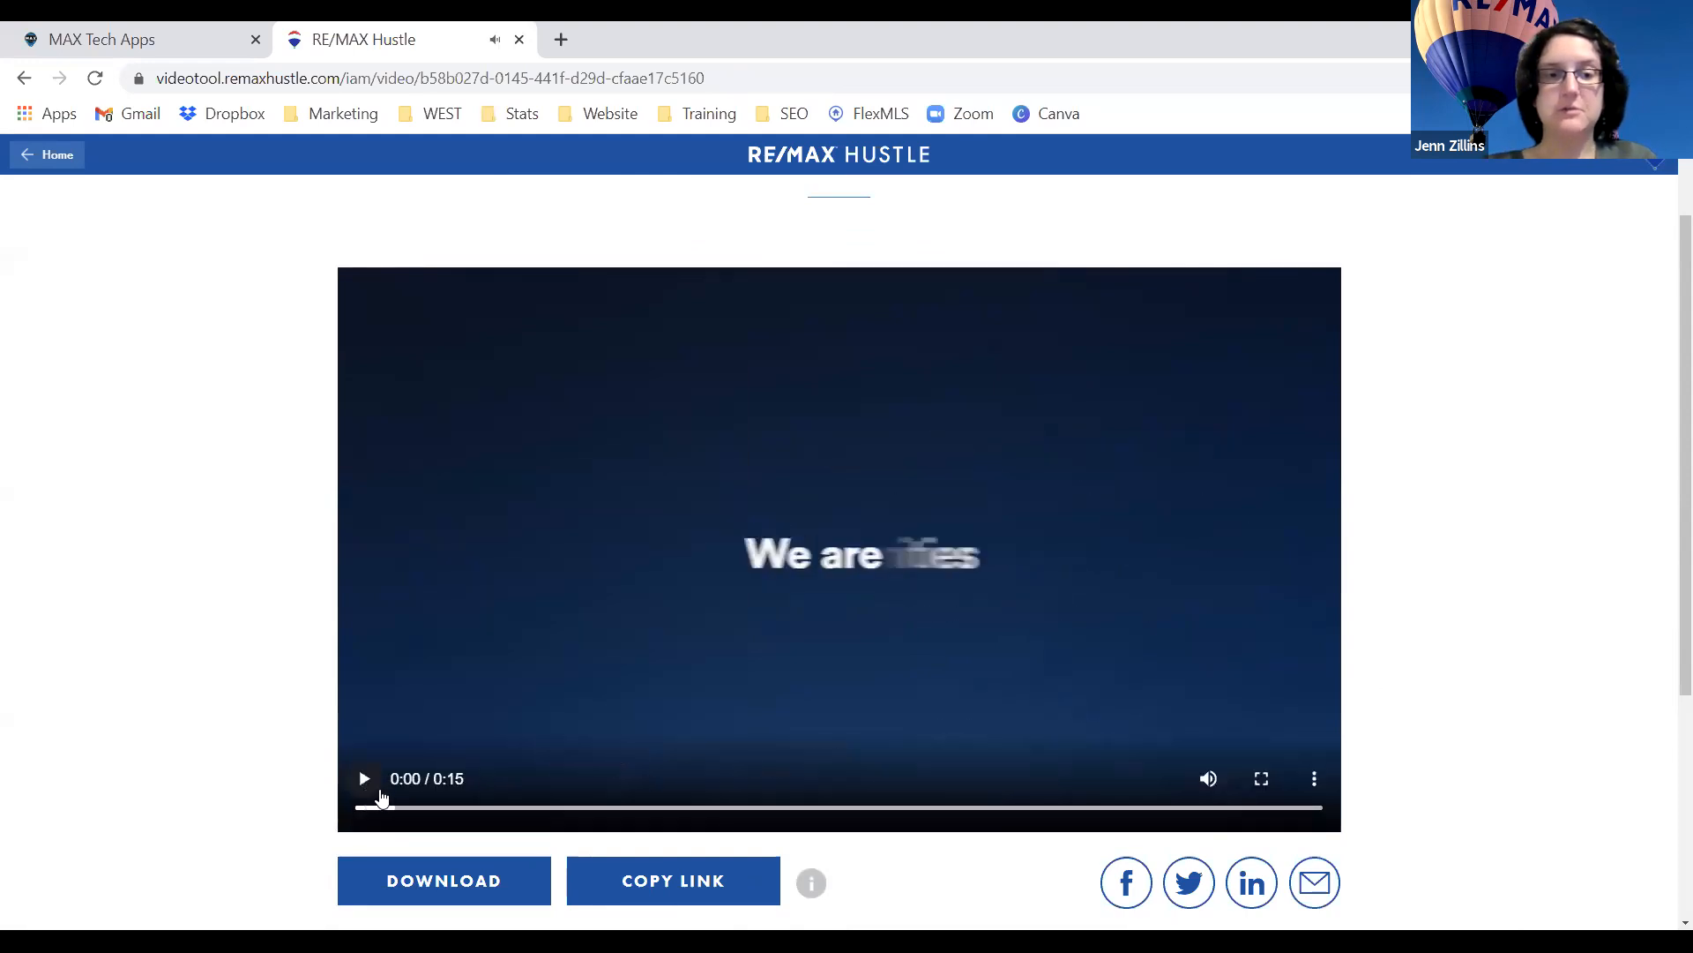
scroll(378, 793, "down", 3)
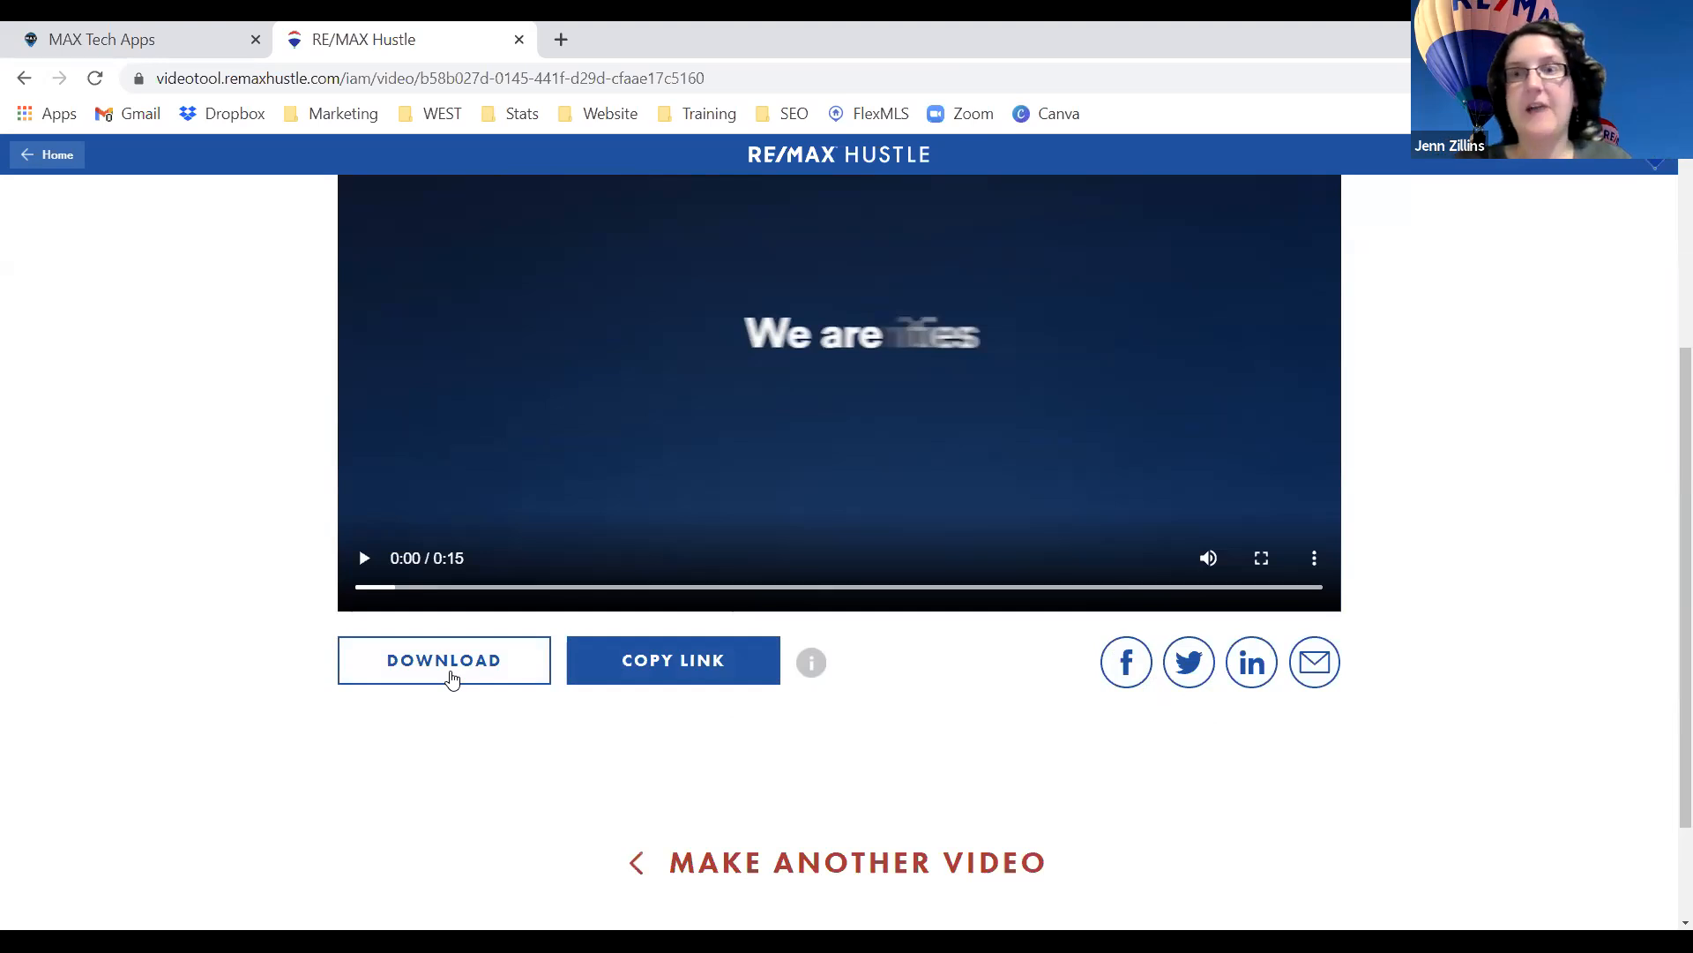
scroll(451, 676, "down", 2)
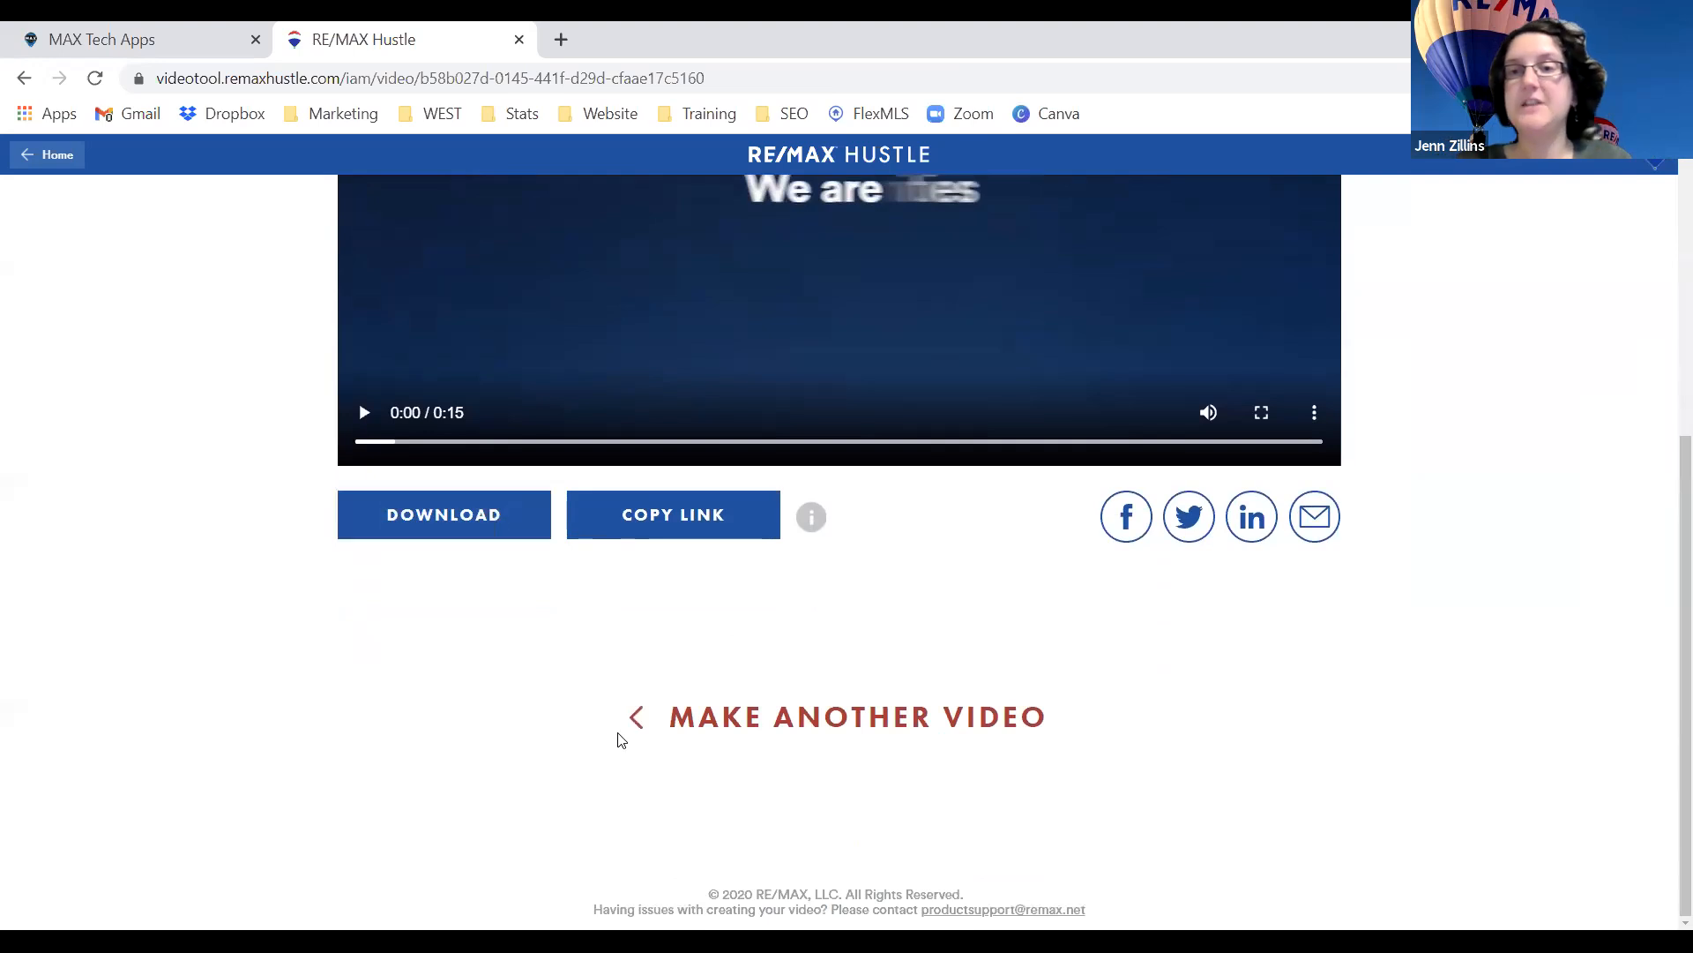
scroll(703, 767, "up", 5)
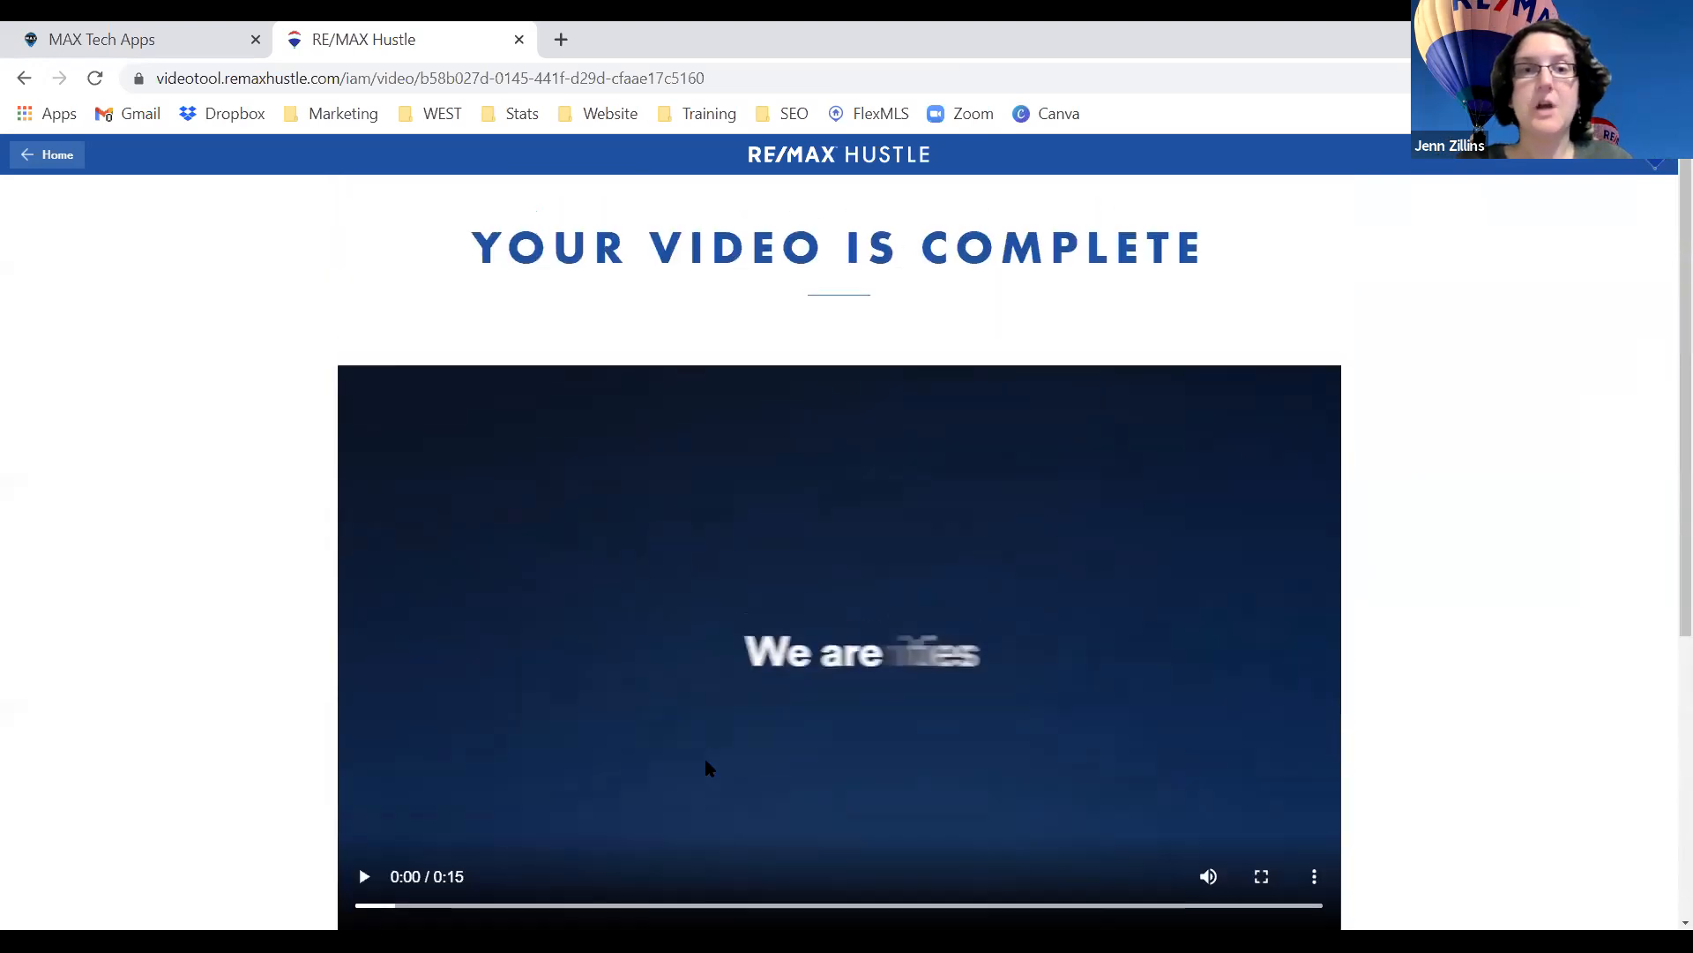
scroll(703, 767, "down", 5)
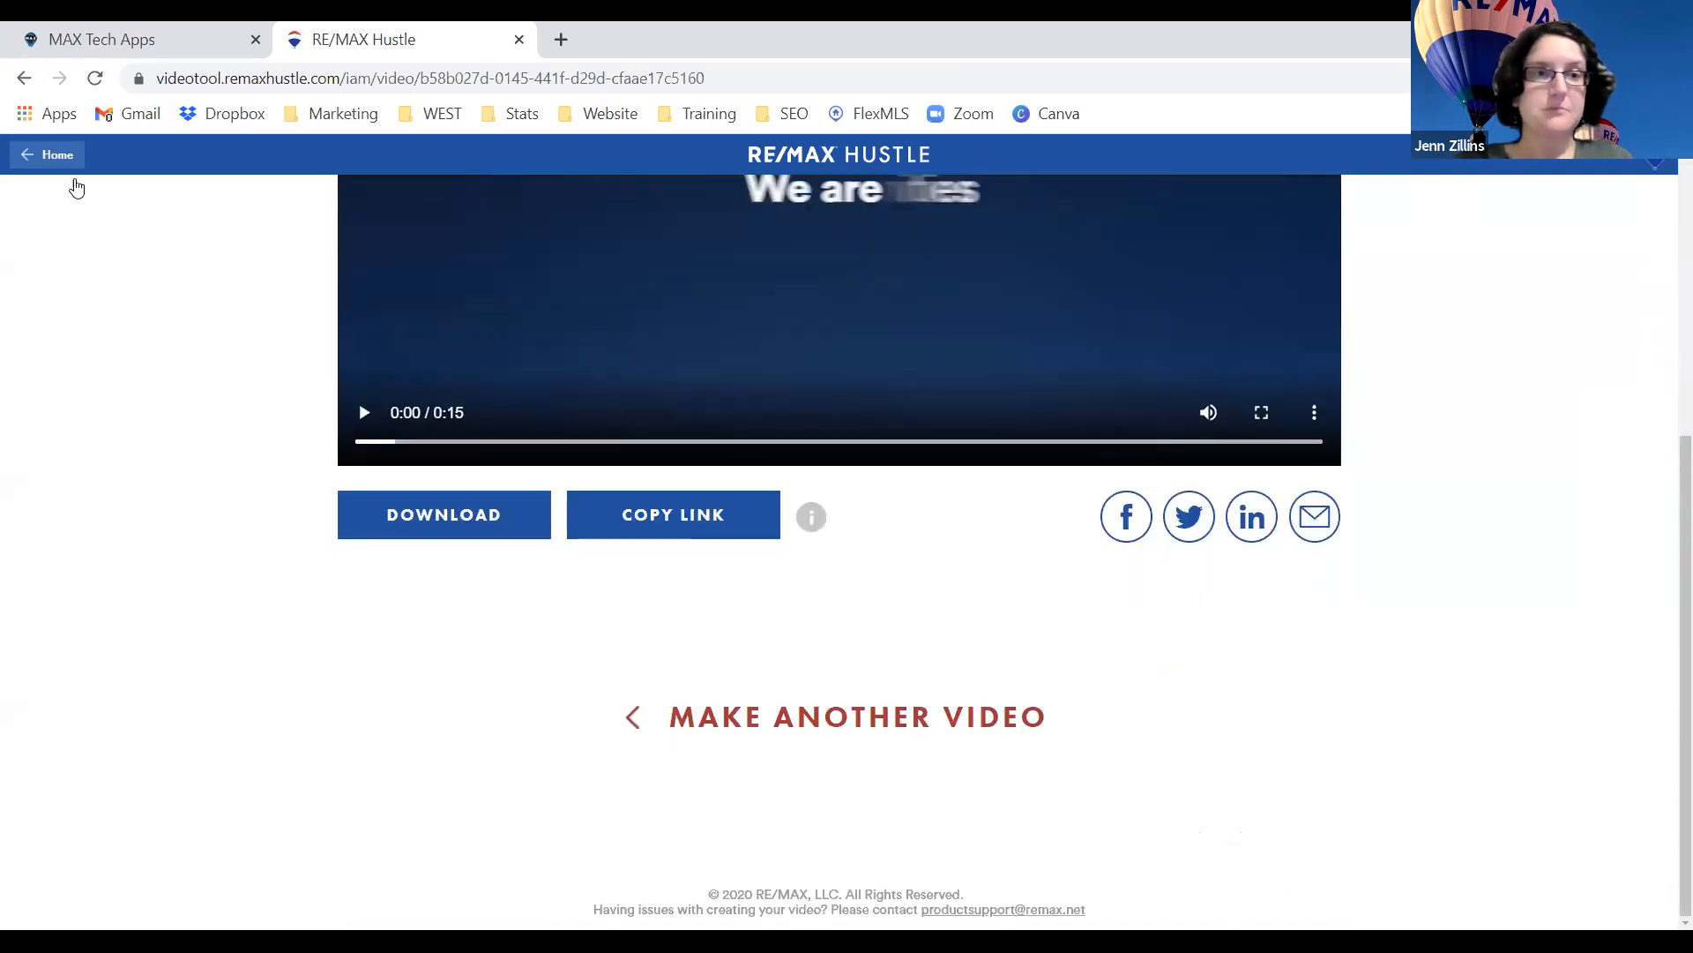
Go back to the remaxhustle.com home page and look over its video creation tiles.
left_click(46, 155)
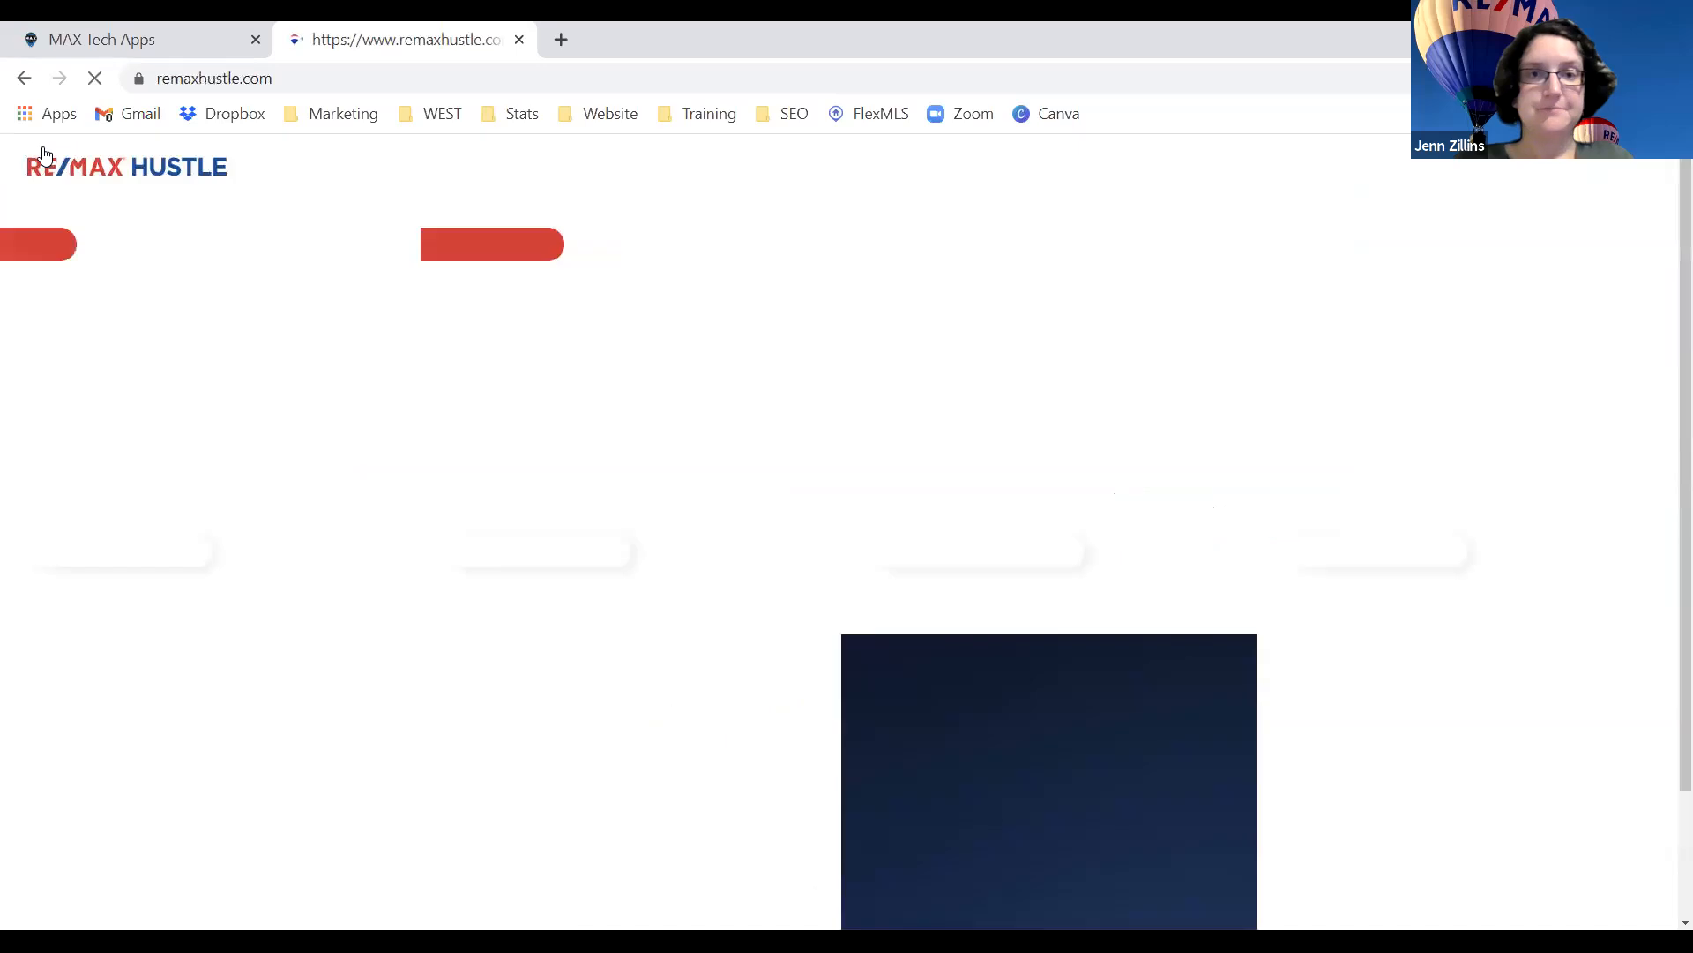
scroll(1130, 749, "down", 3)
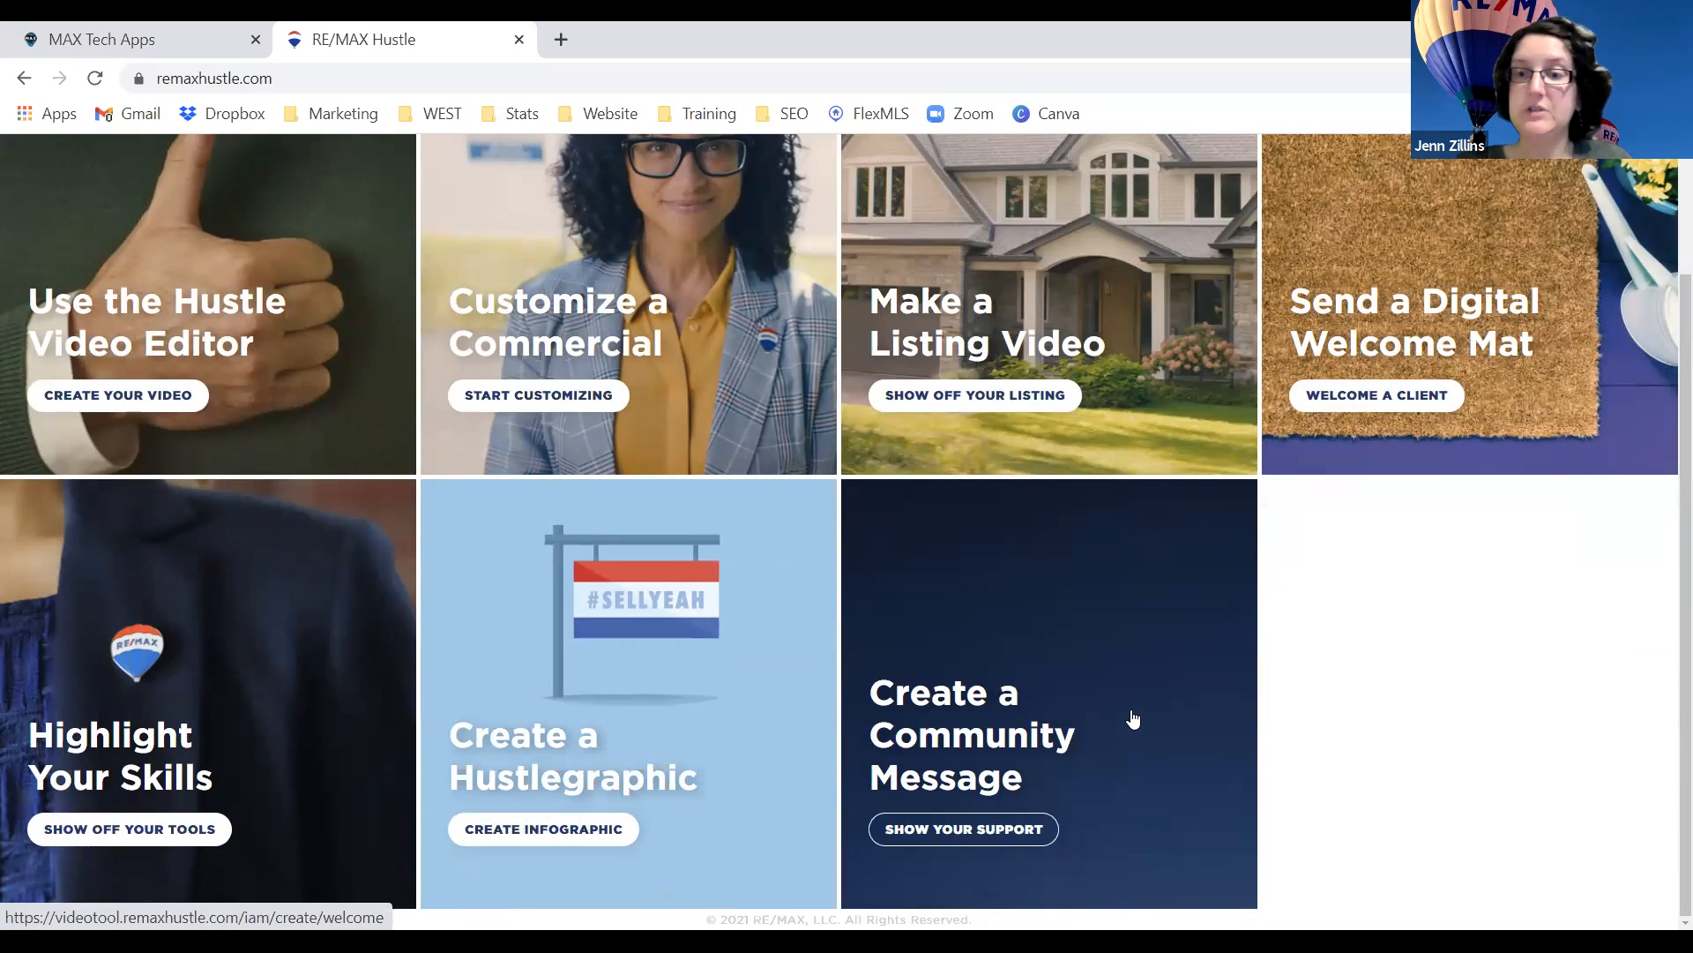
scroll(1131, 719, "up", 1)
scroll(1133, 719, "up", 1)
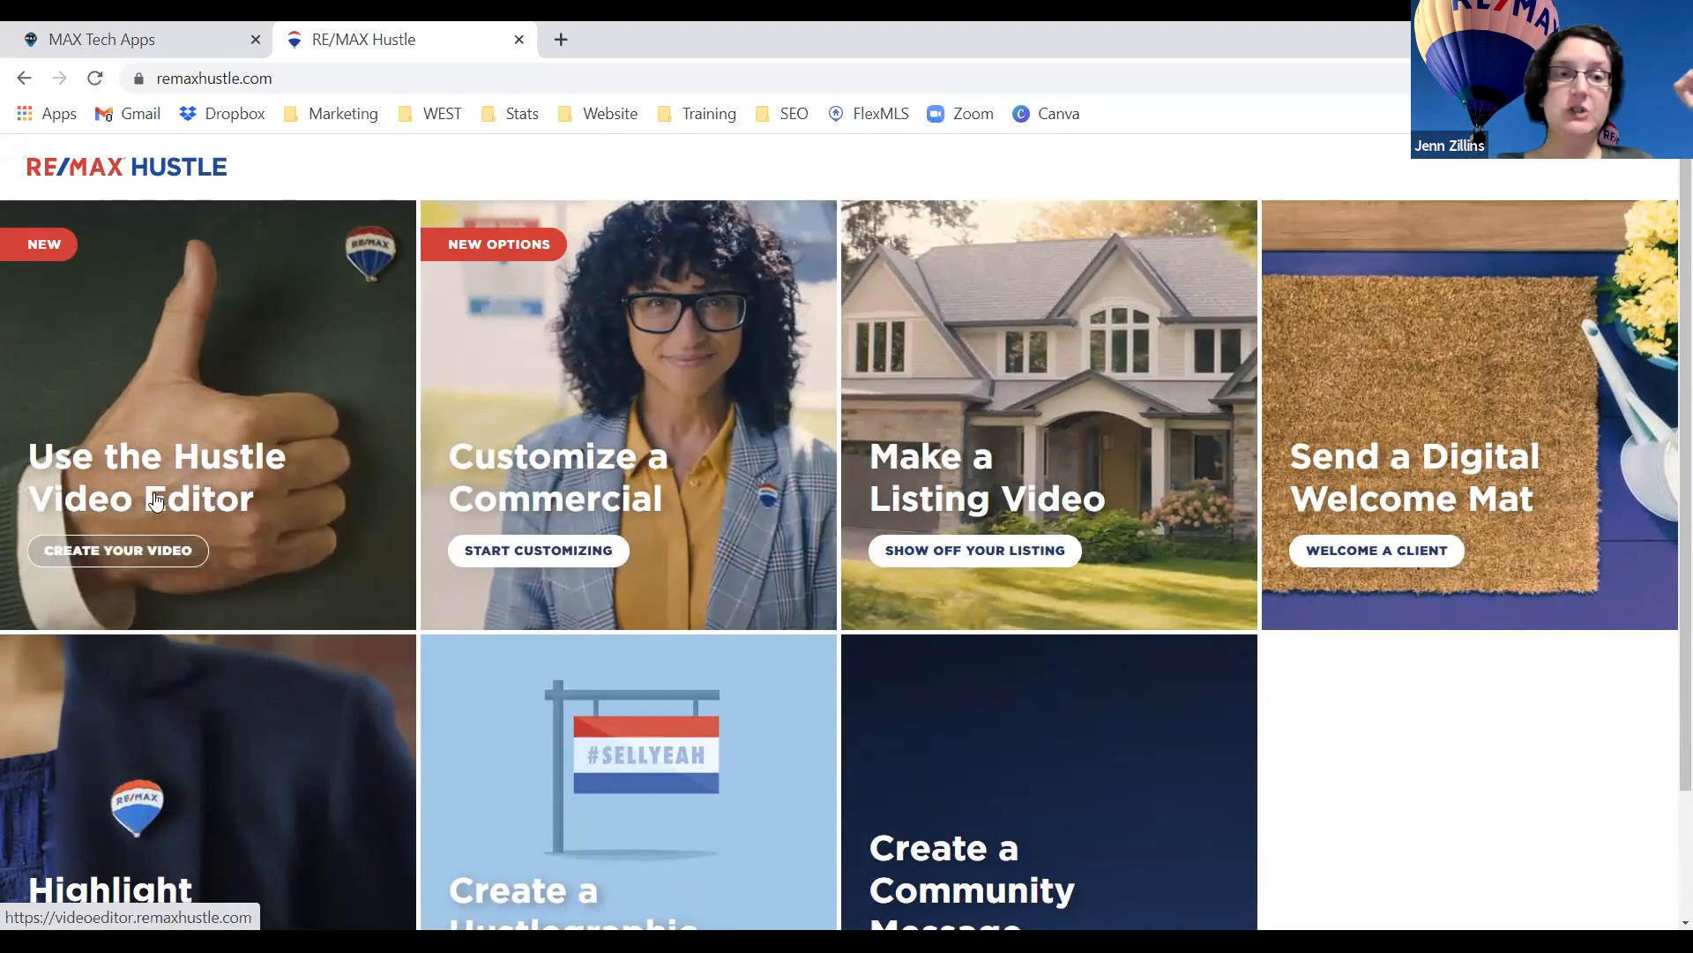
Launch the Hustle Video Editor and get past its two introduction screens.
left_click(157, 548)
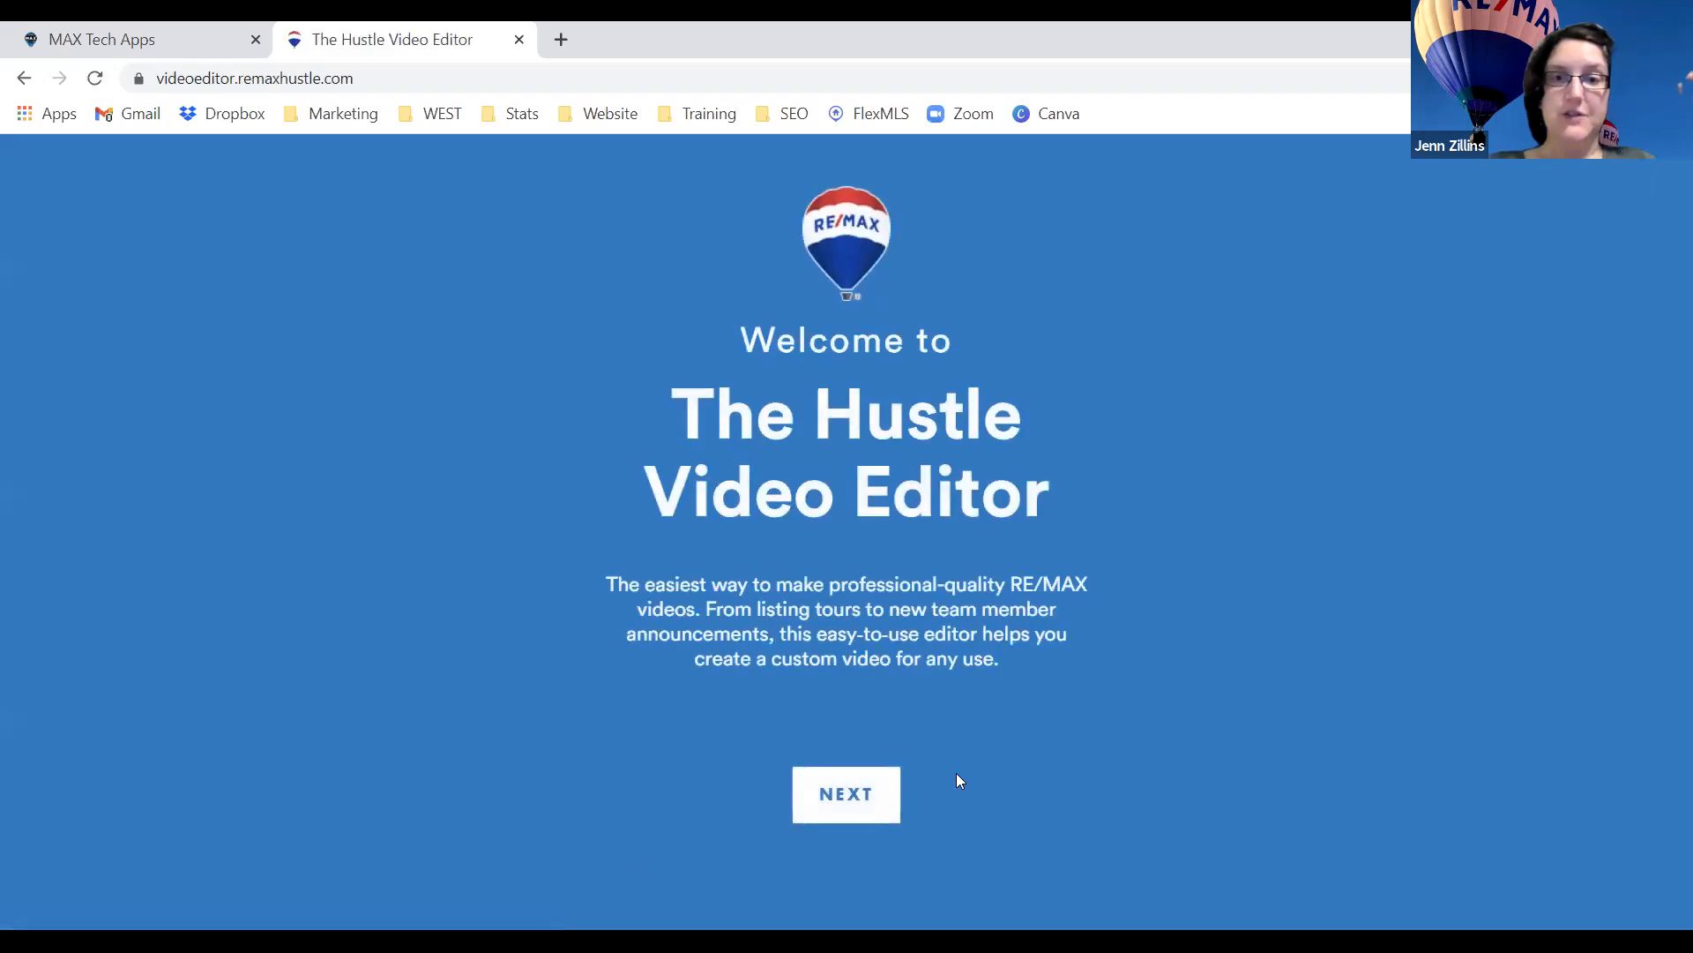
left_click(864, 794)
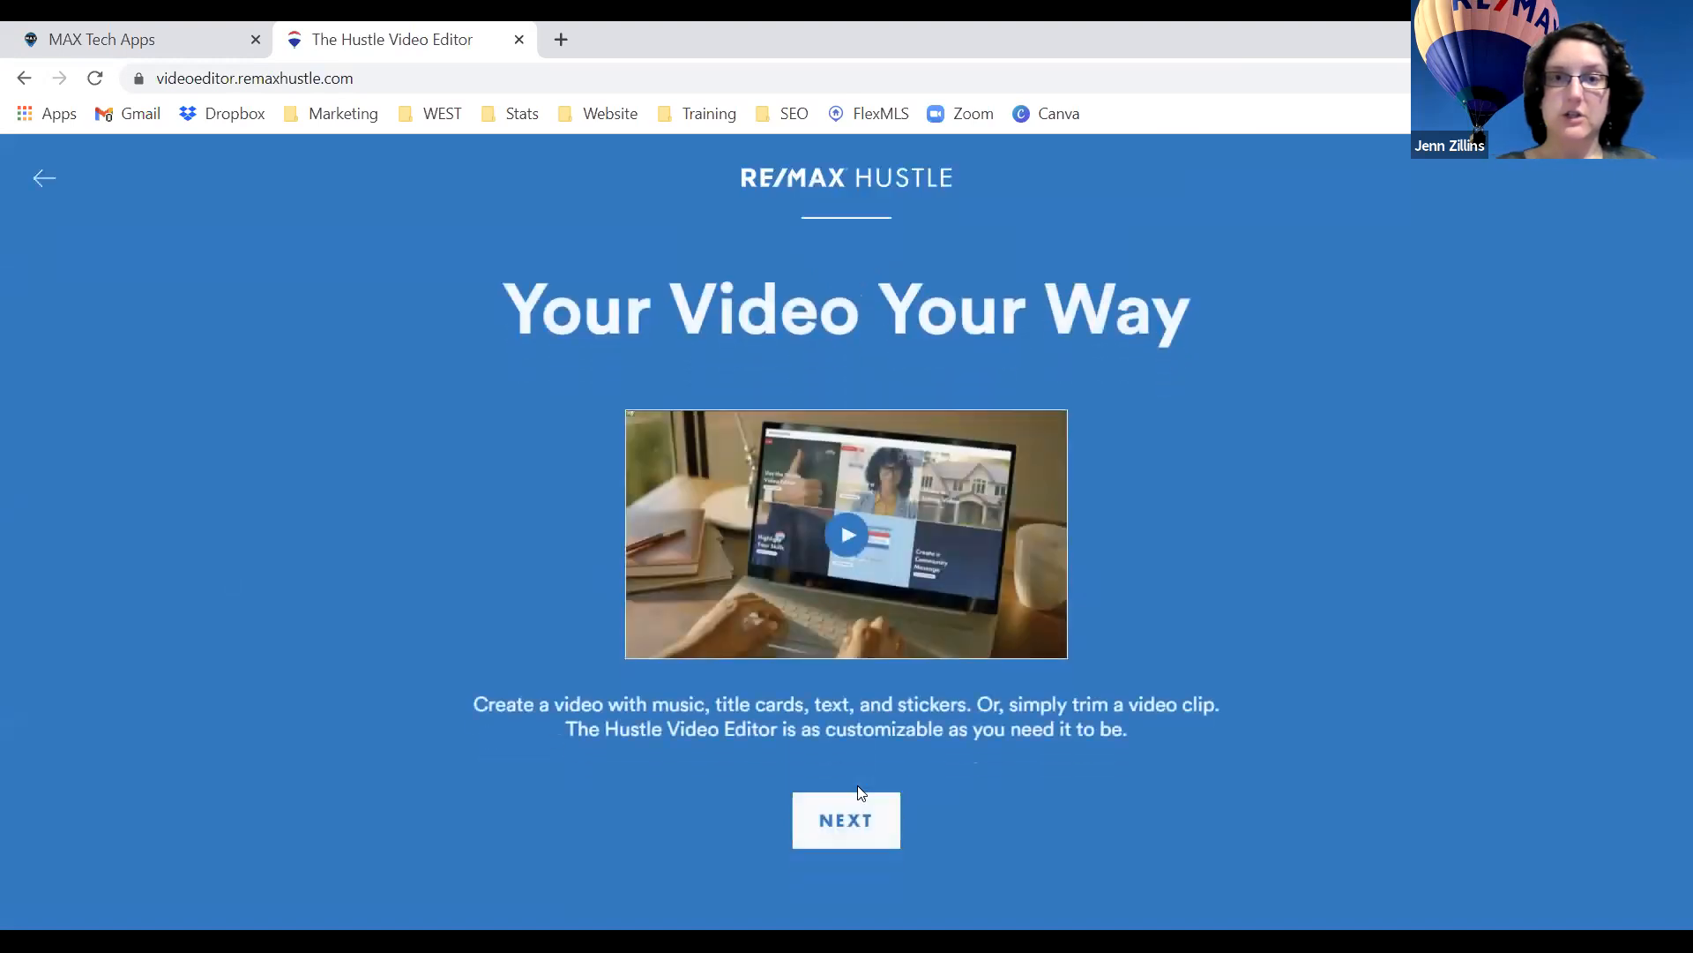
left_click(852, 804)
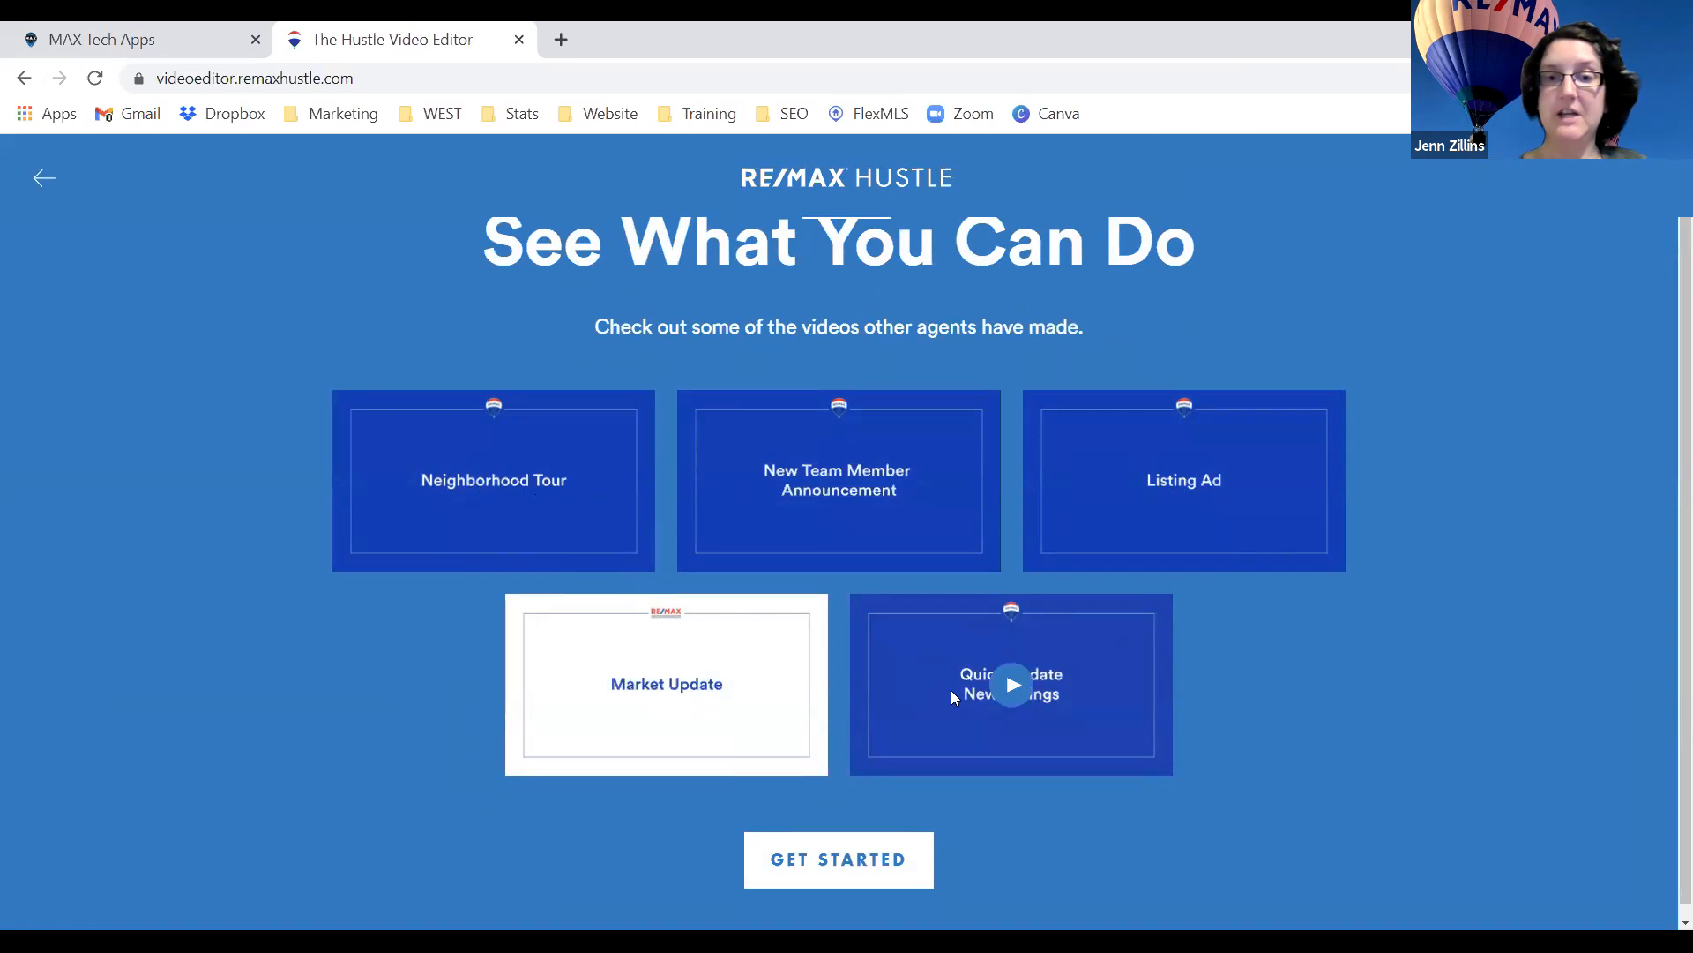
Play the Quick Update New Listings sample, skipping ahead, then pause it.
left_click(1013, 688)
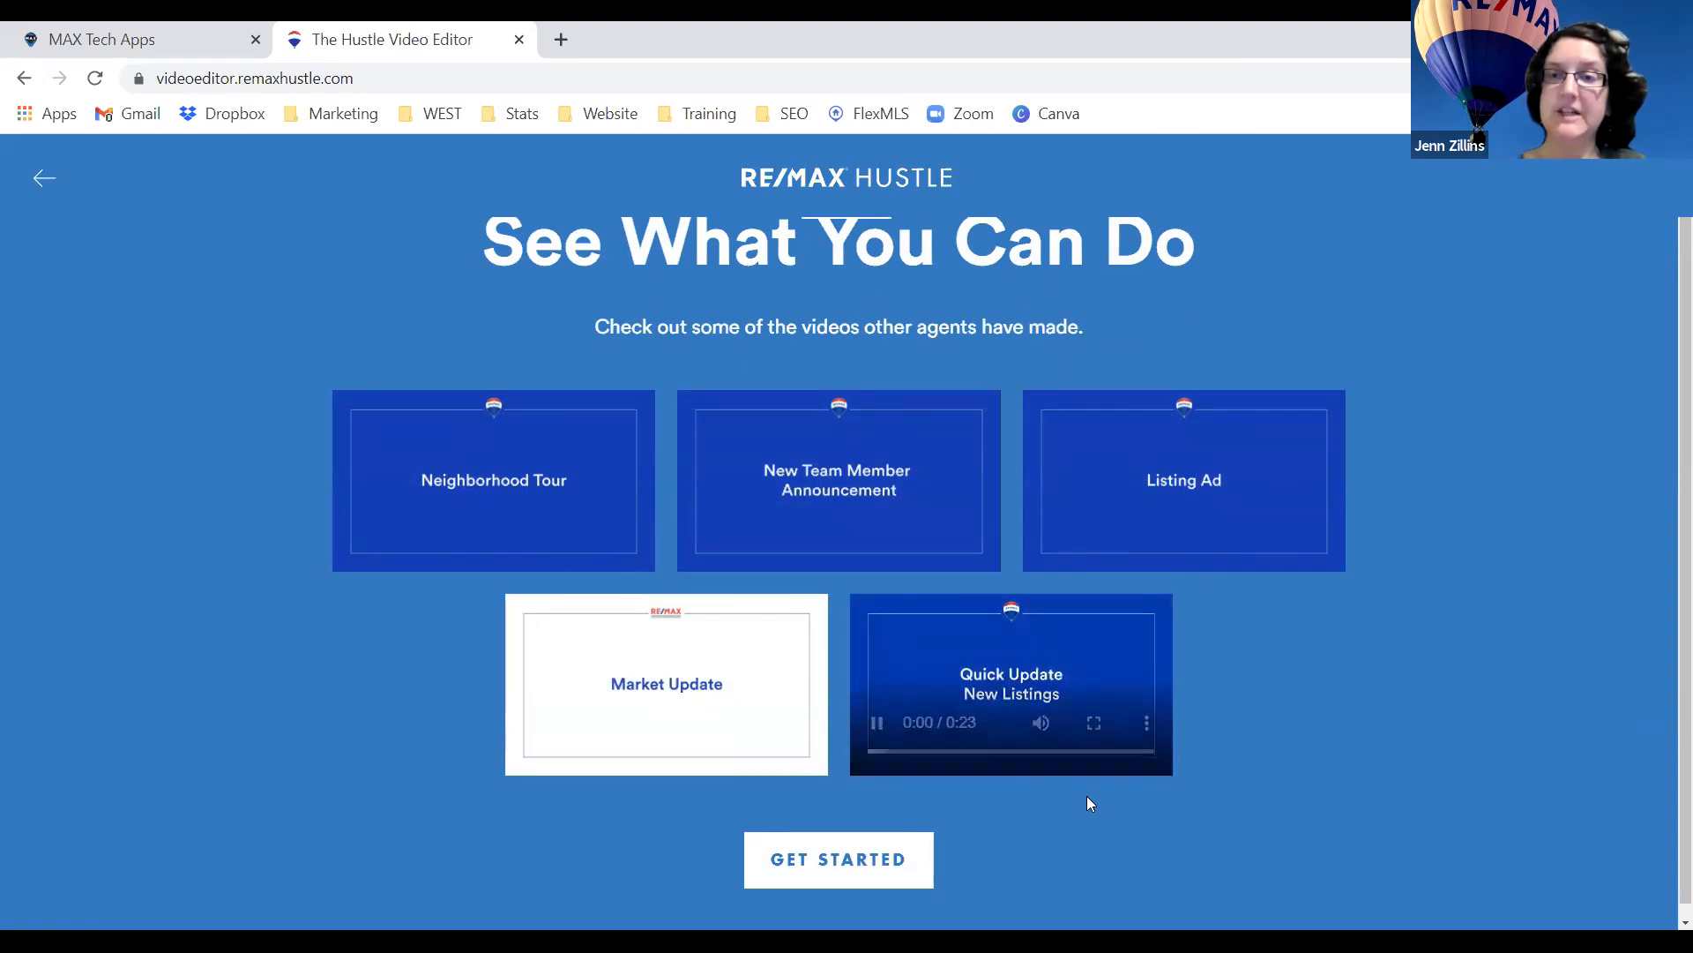
left_click(966, 752)
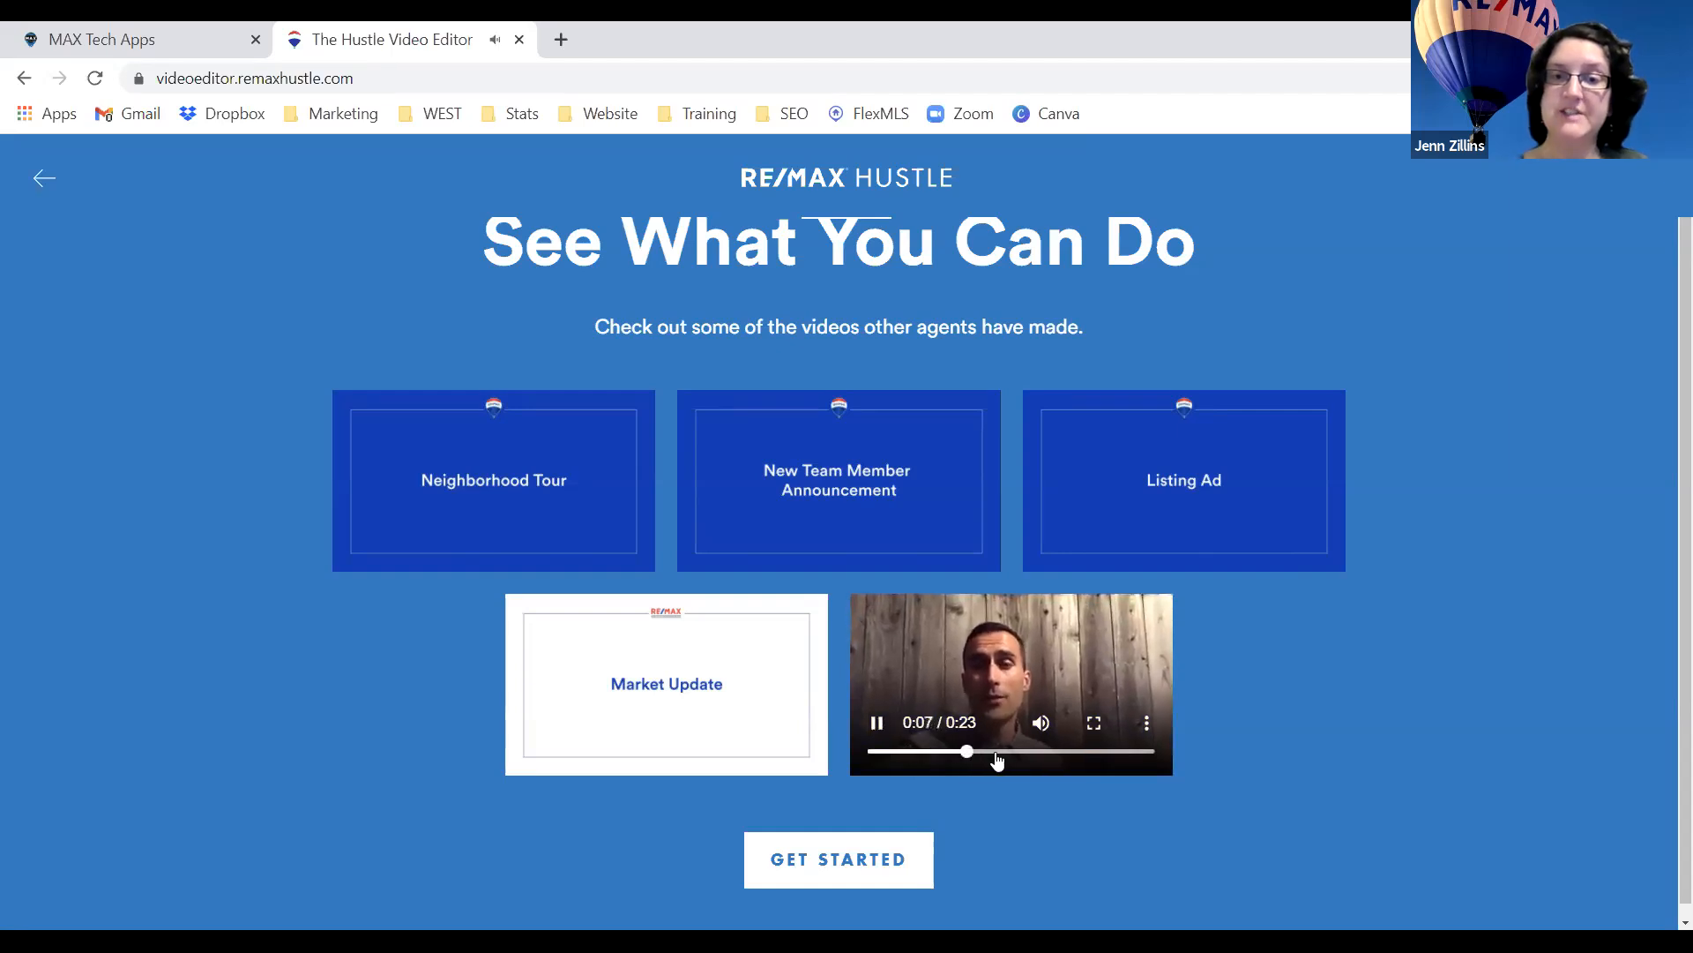
left_click(1009, 752)
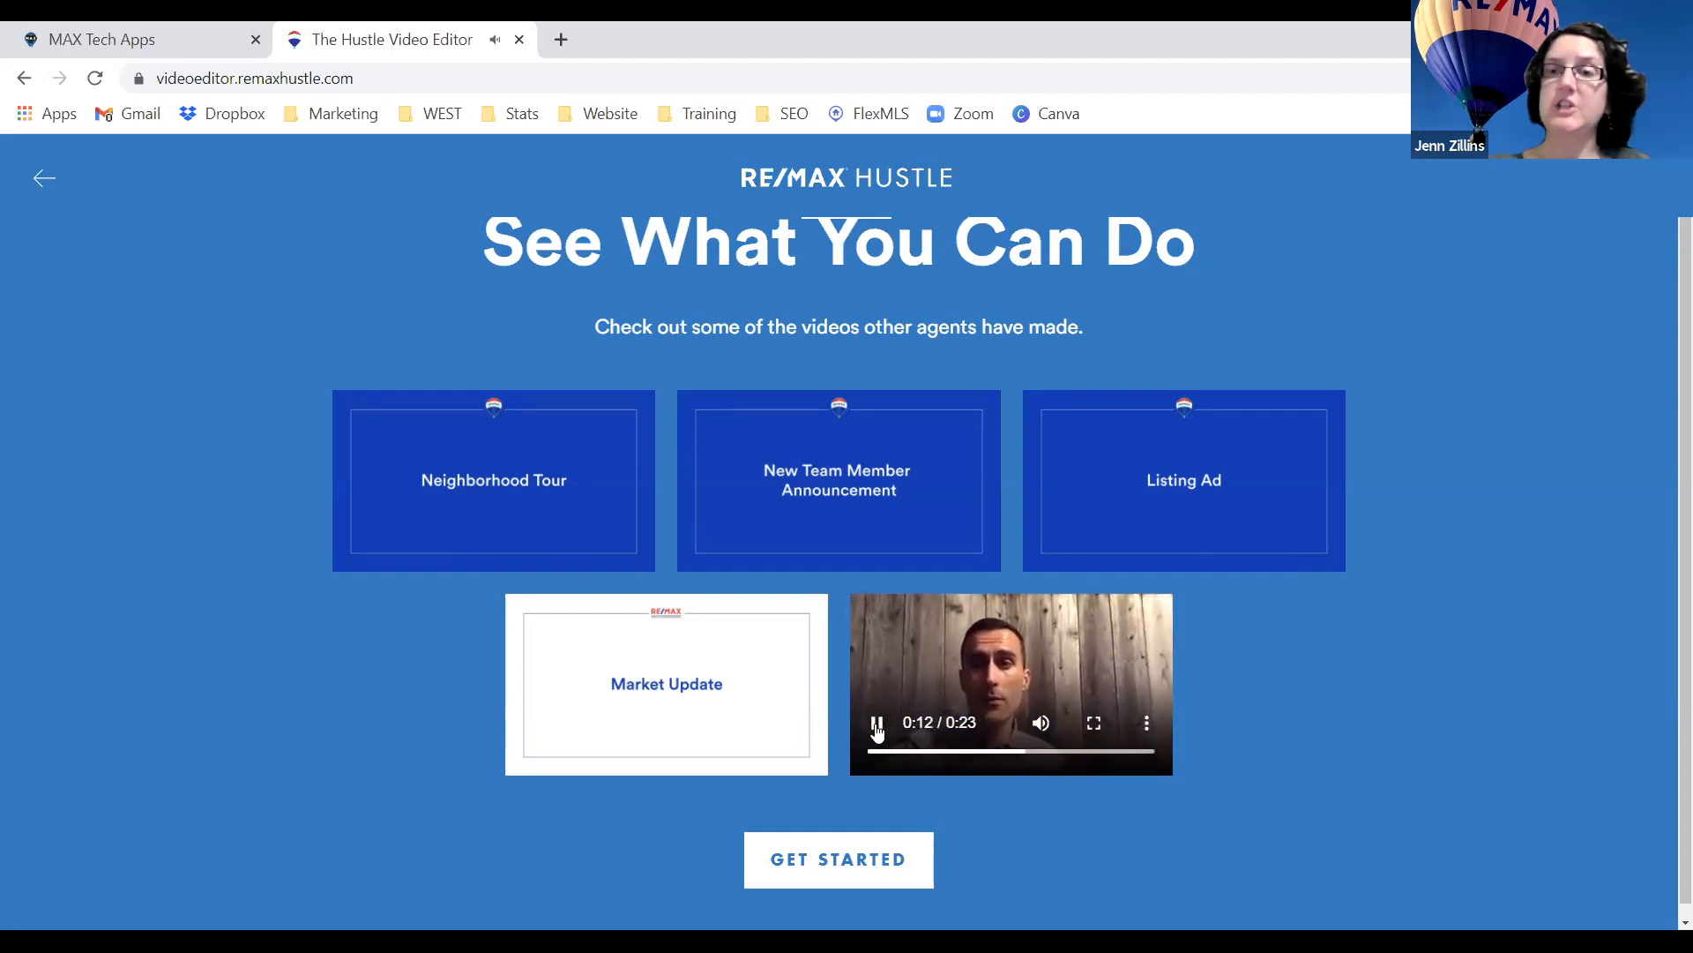
left_click(877, 725)
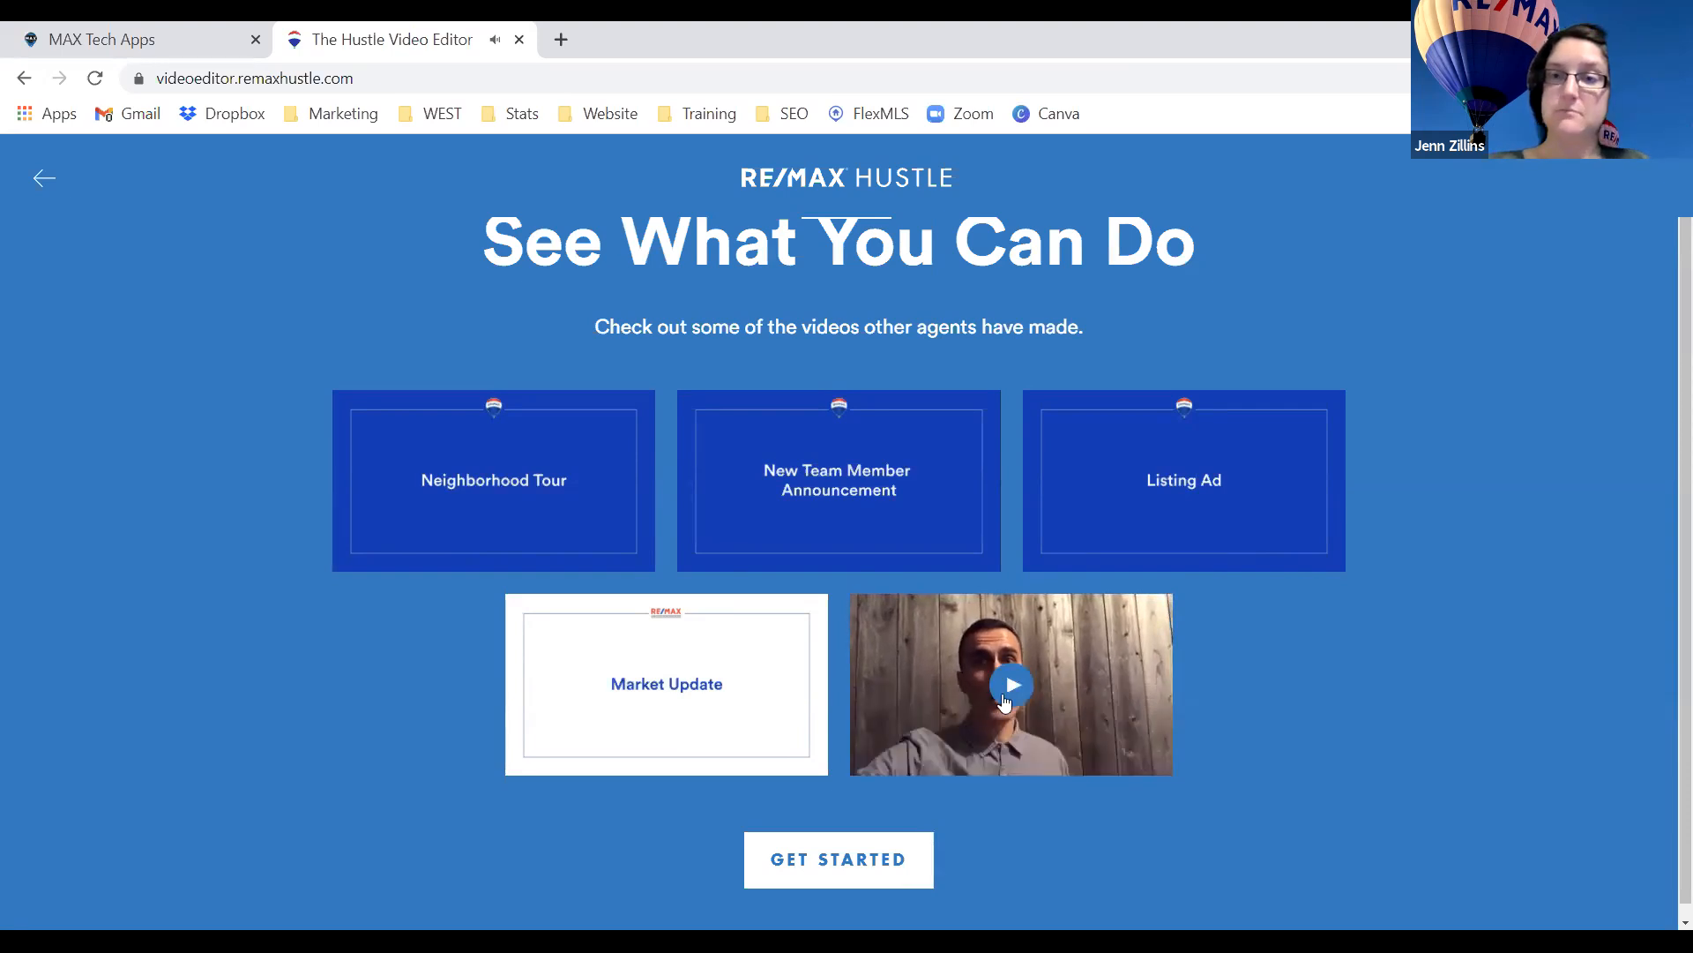
Watch the Listing Ad sample muted in full screen, then begin a new project.
left_click(1182, 481)
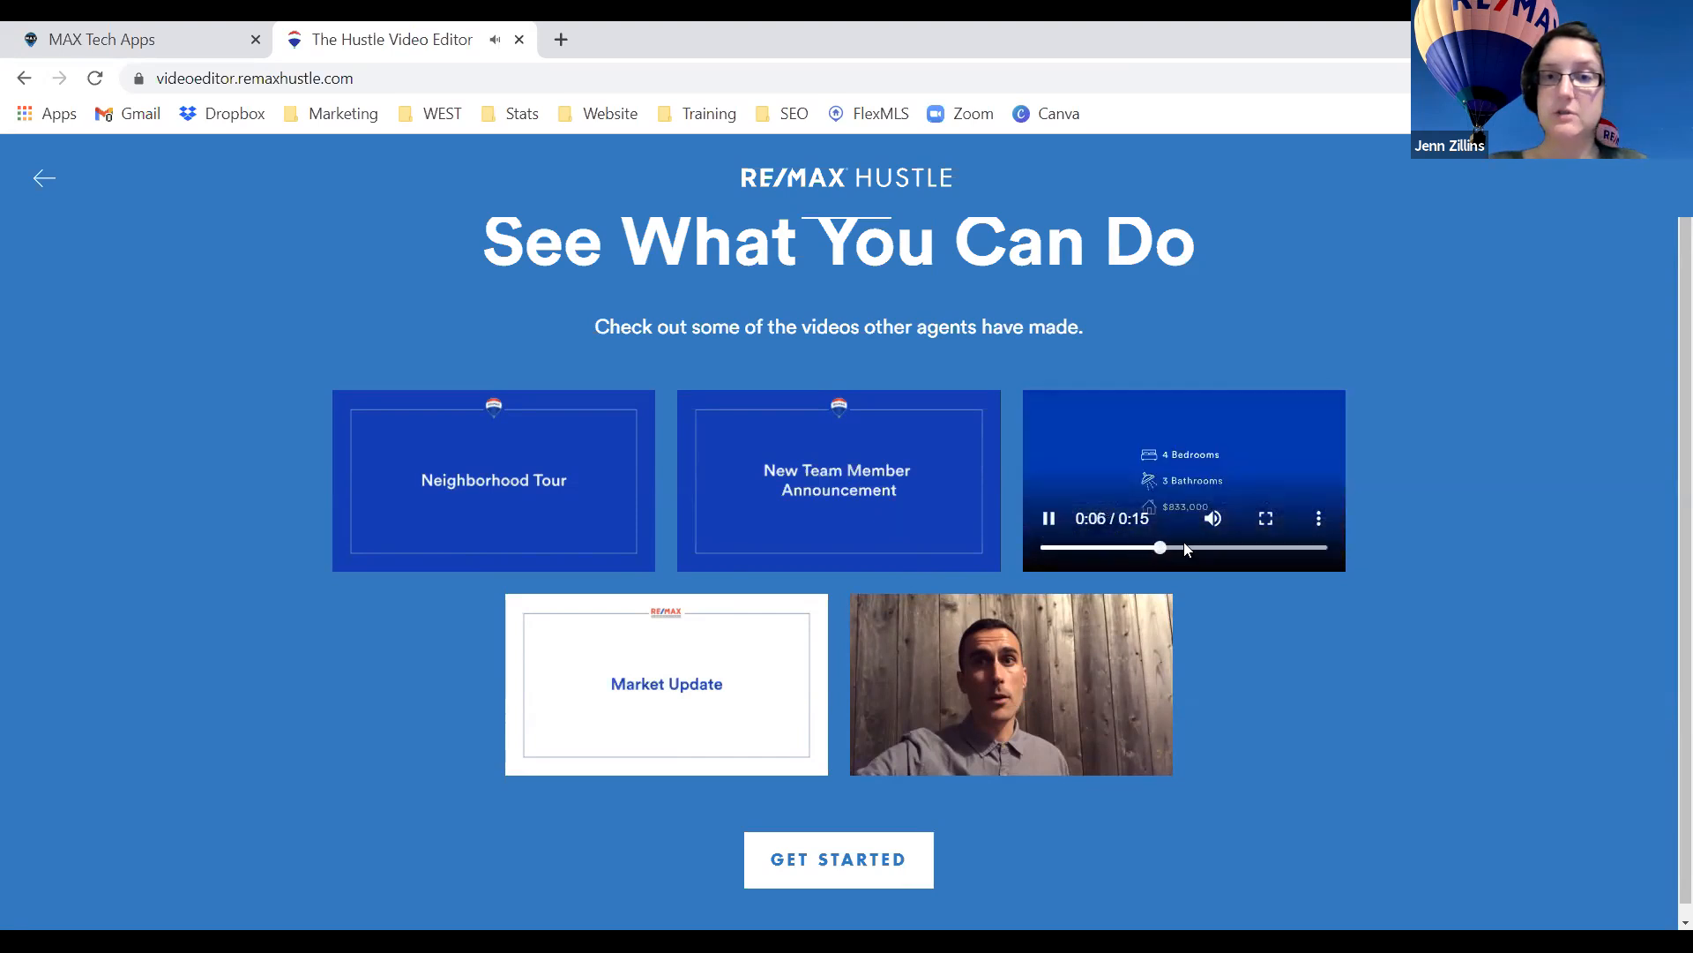
left_click(1241, 518)
left_click(1294, 517)
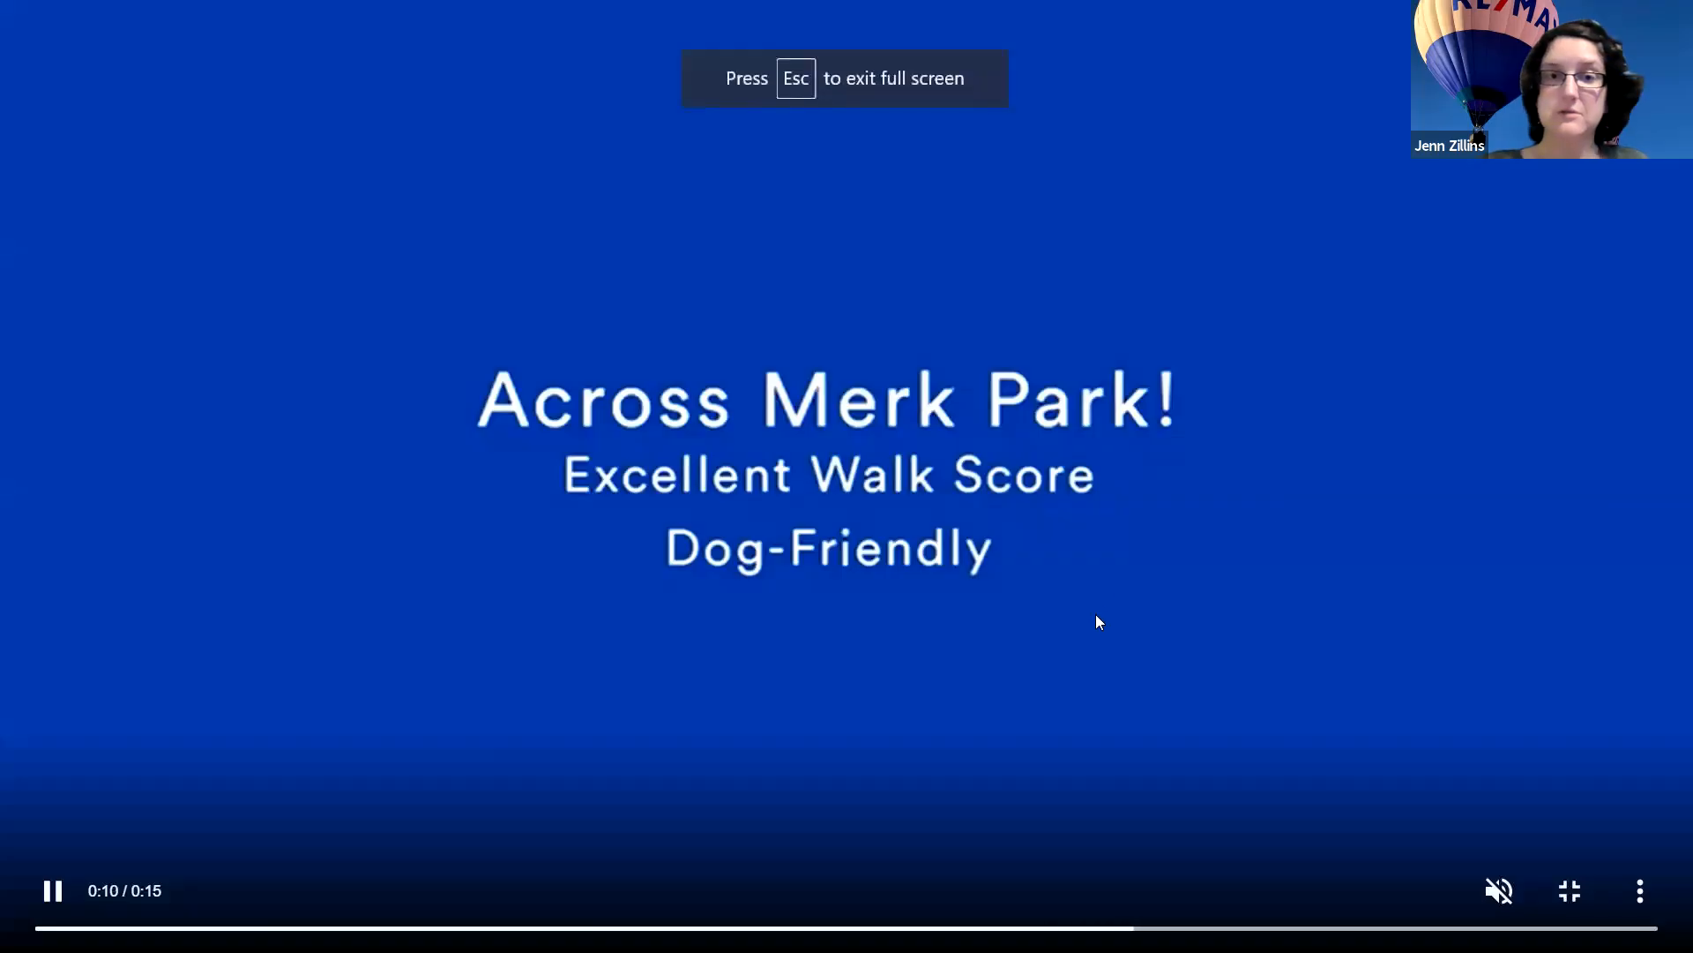
key("Escape")
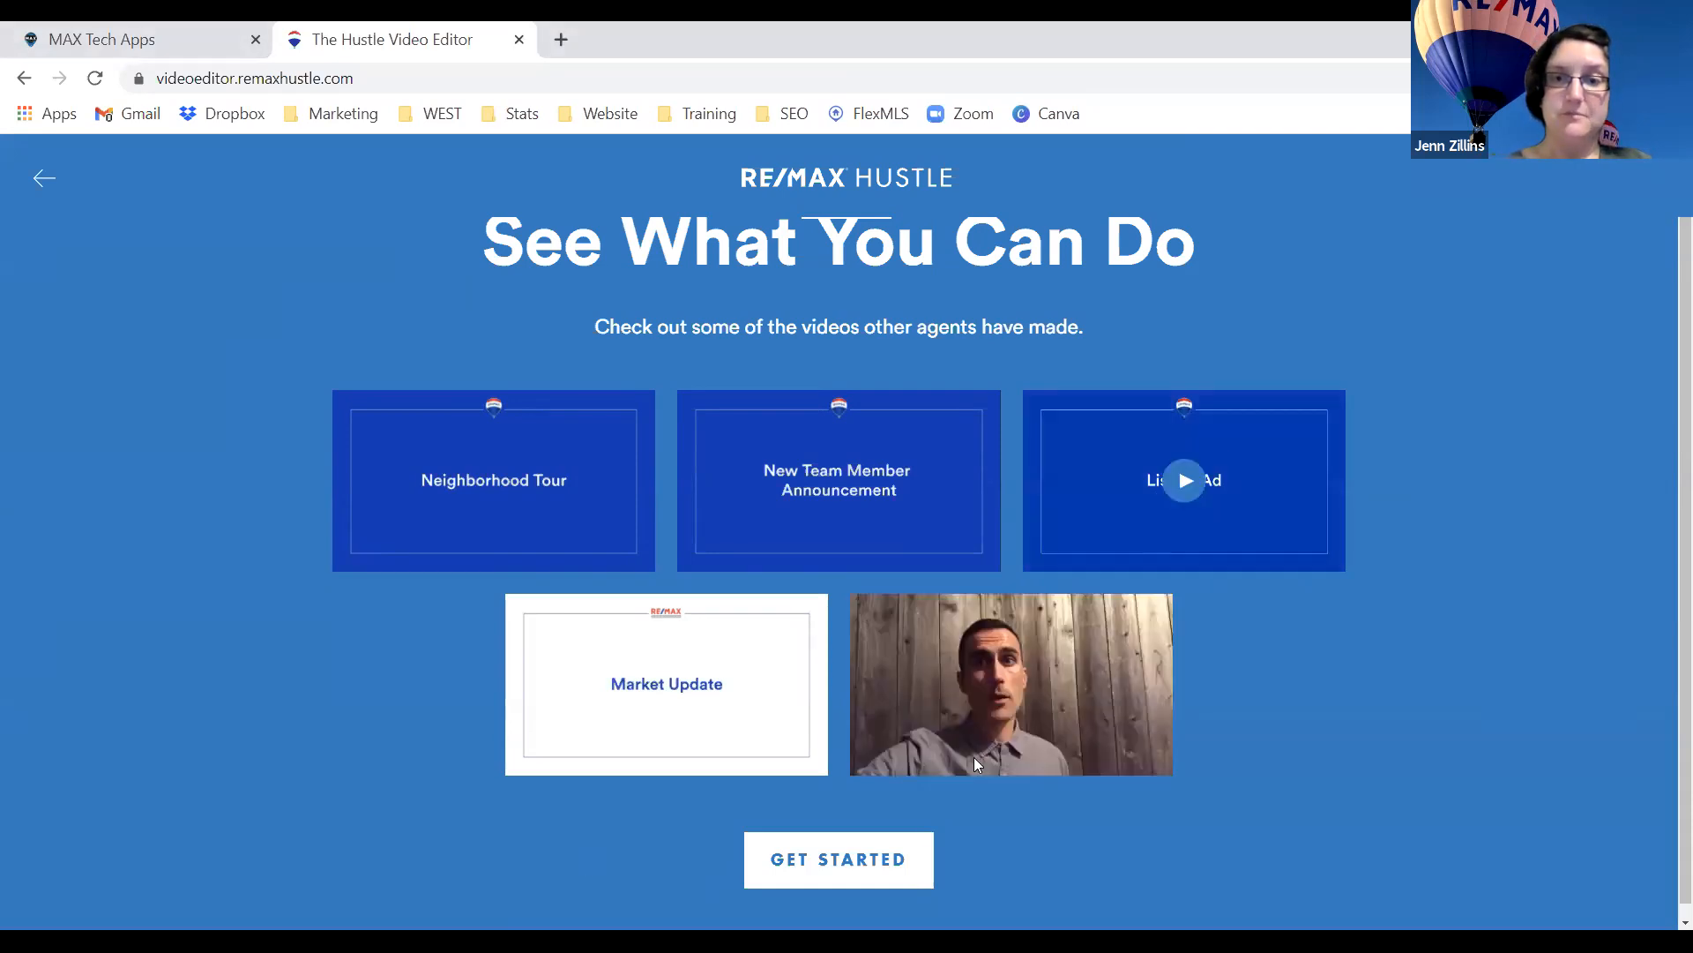
left_click(857, 870)
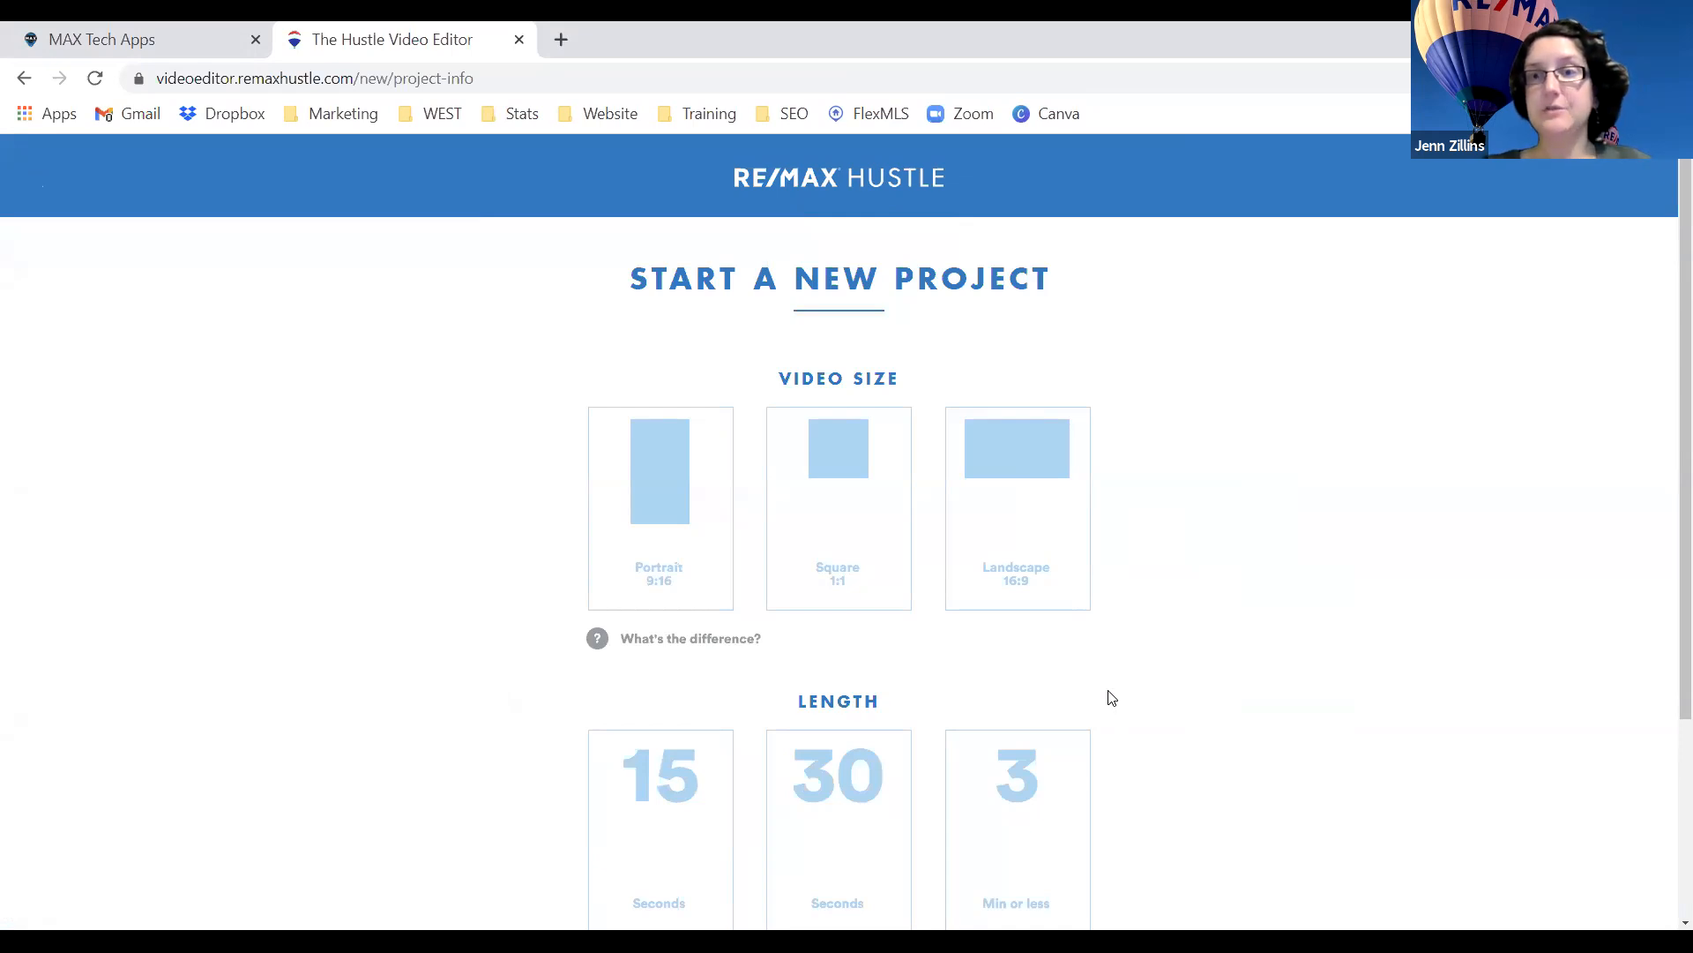
Compare the Square 1:1 and Portrait 9:16 sizes, then settle on Landscape 16:9.
left_click(1050, 537)
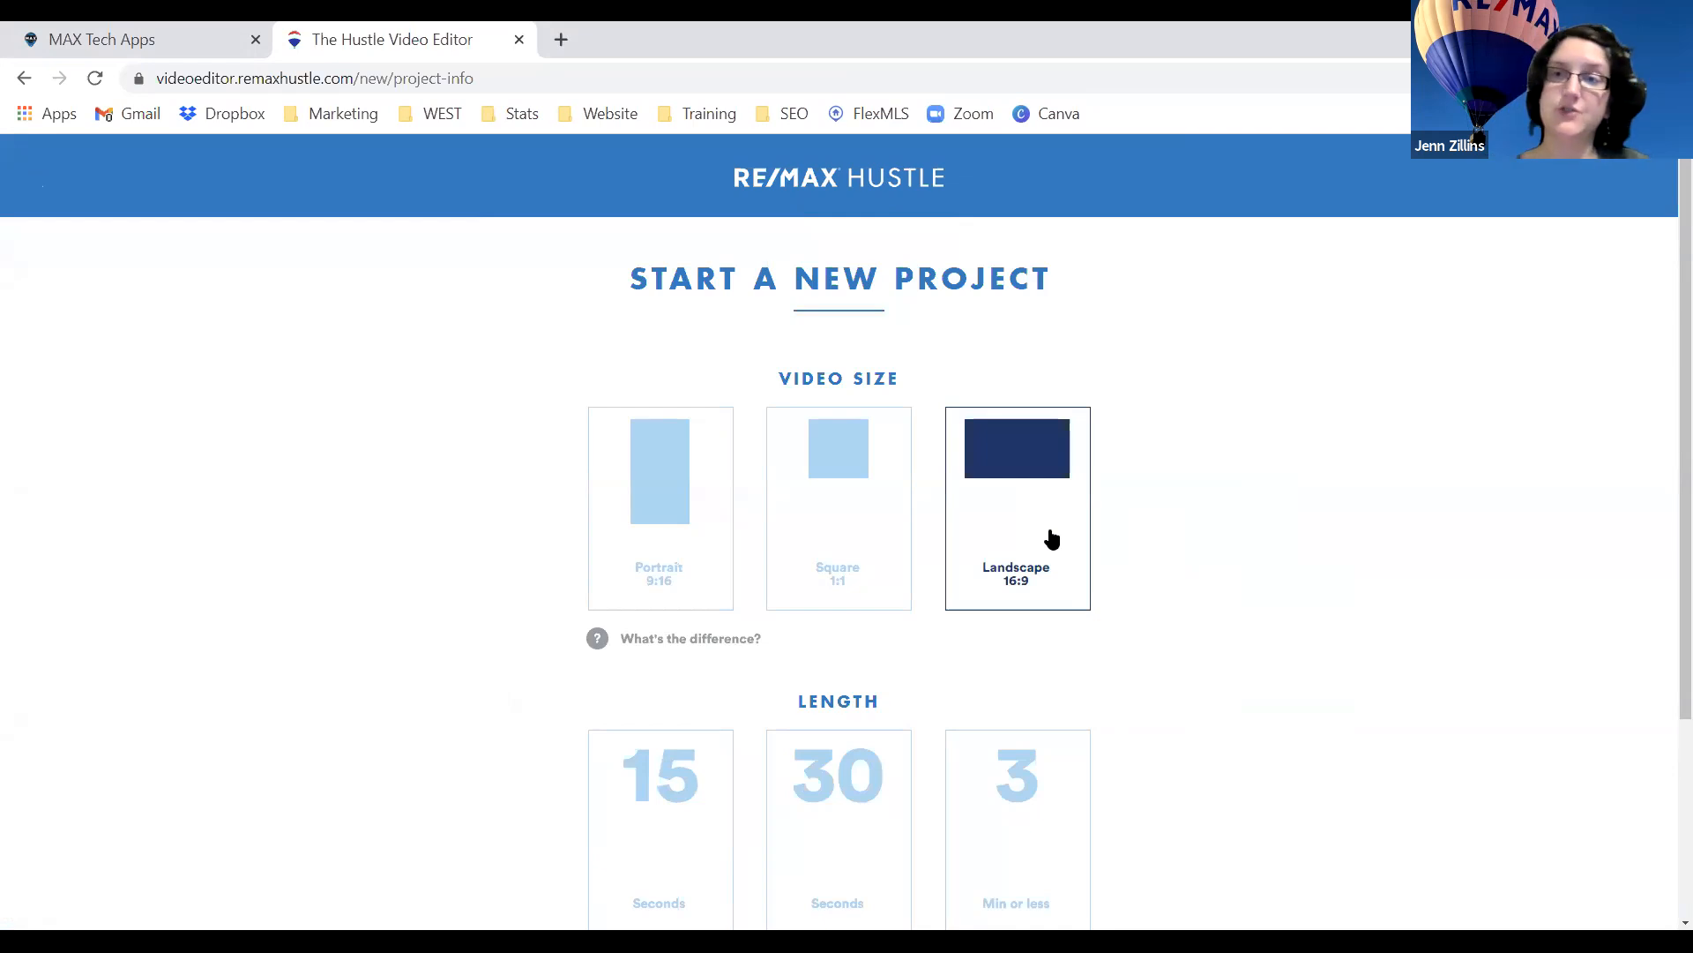
left_click(870, 519)
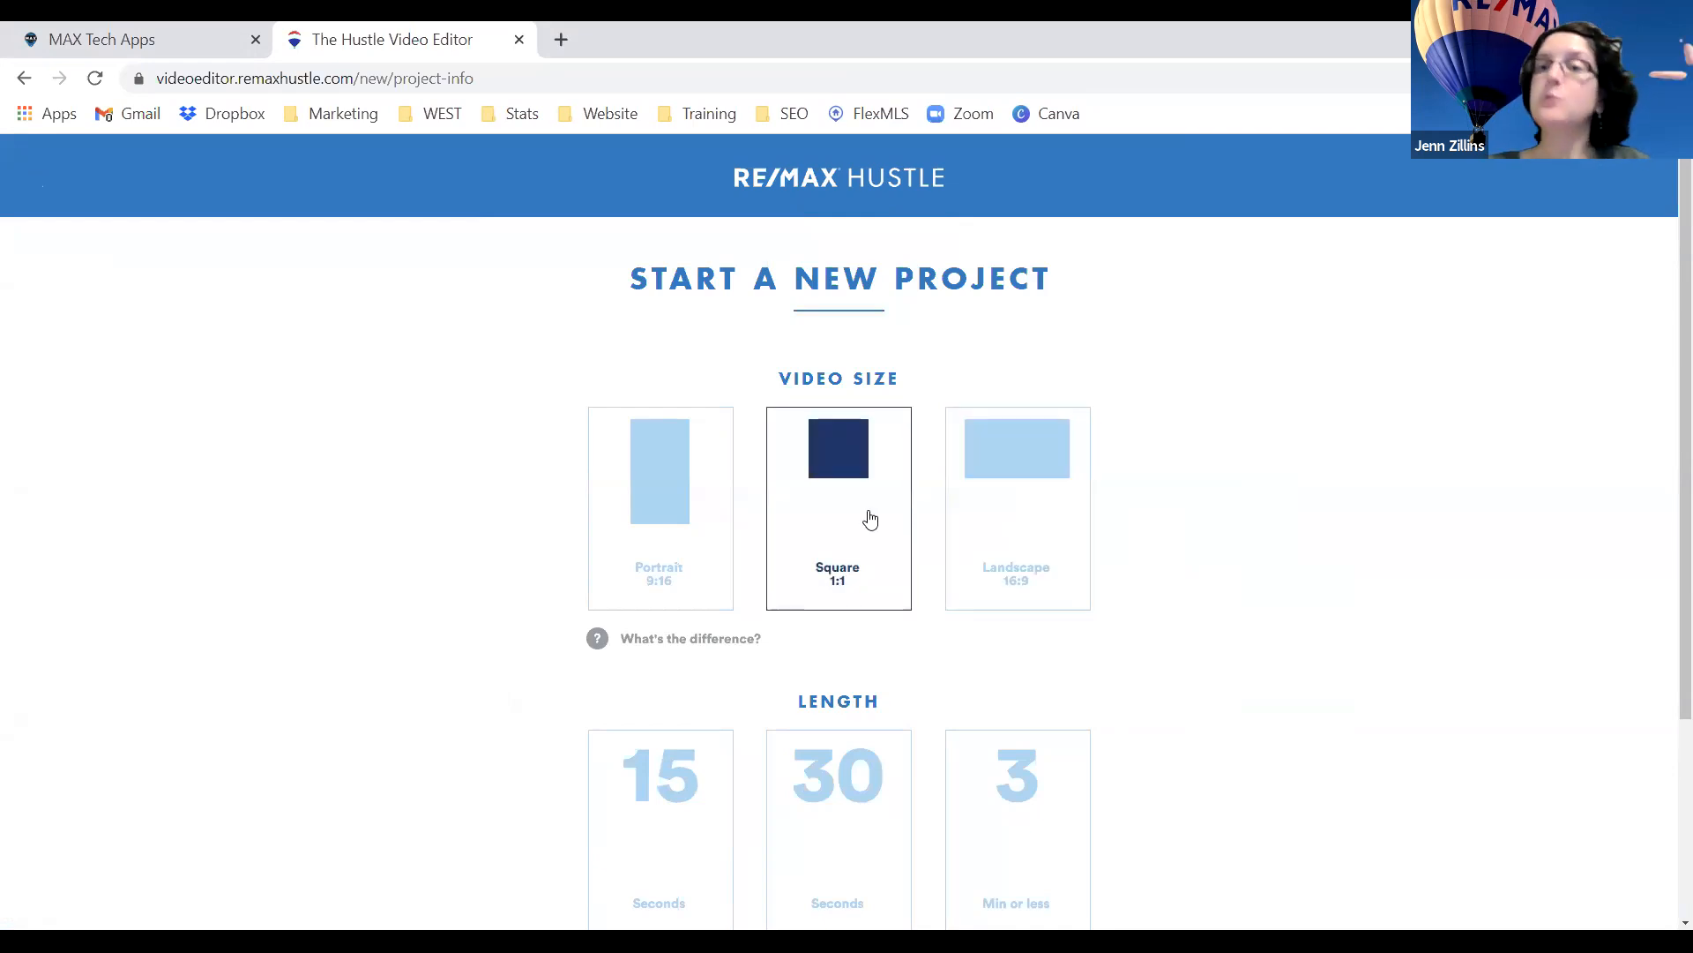
left_click(657, 517)
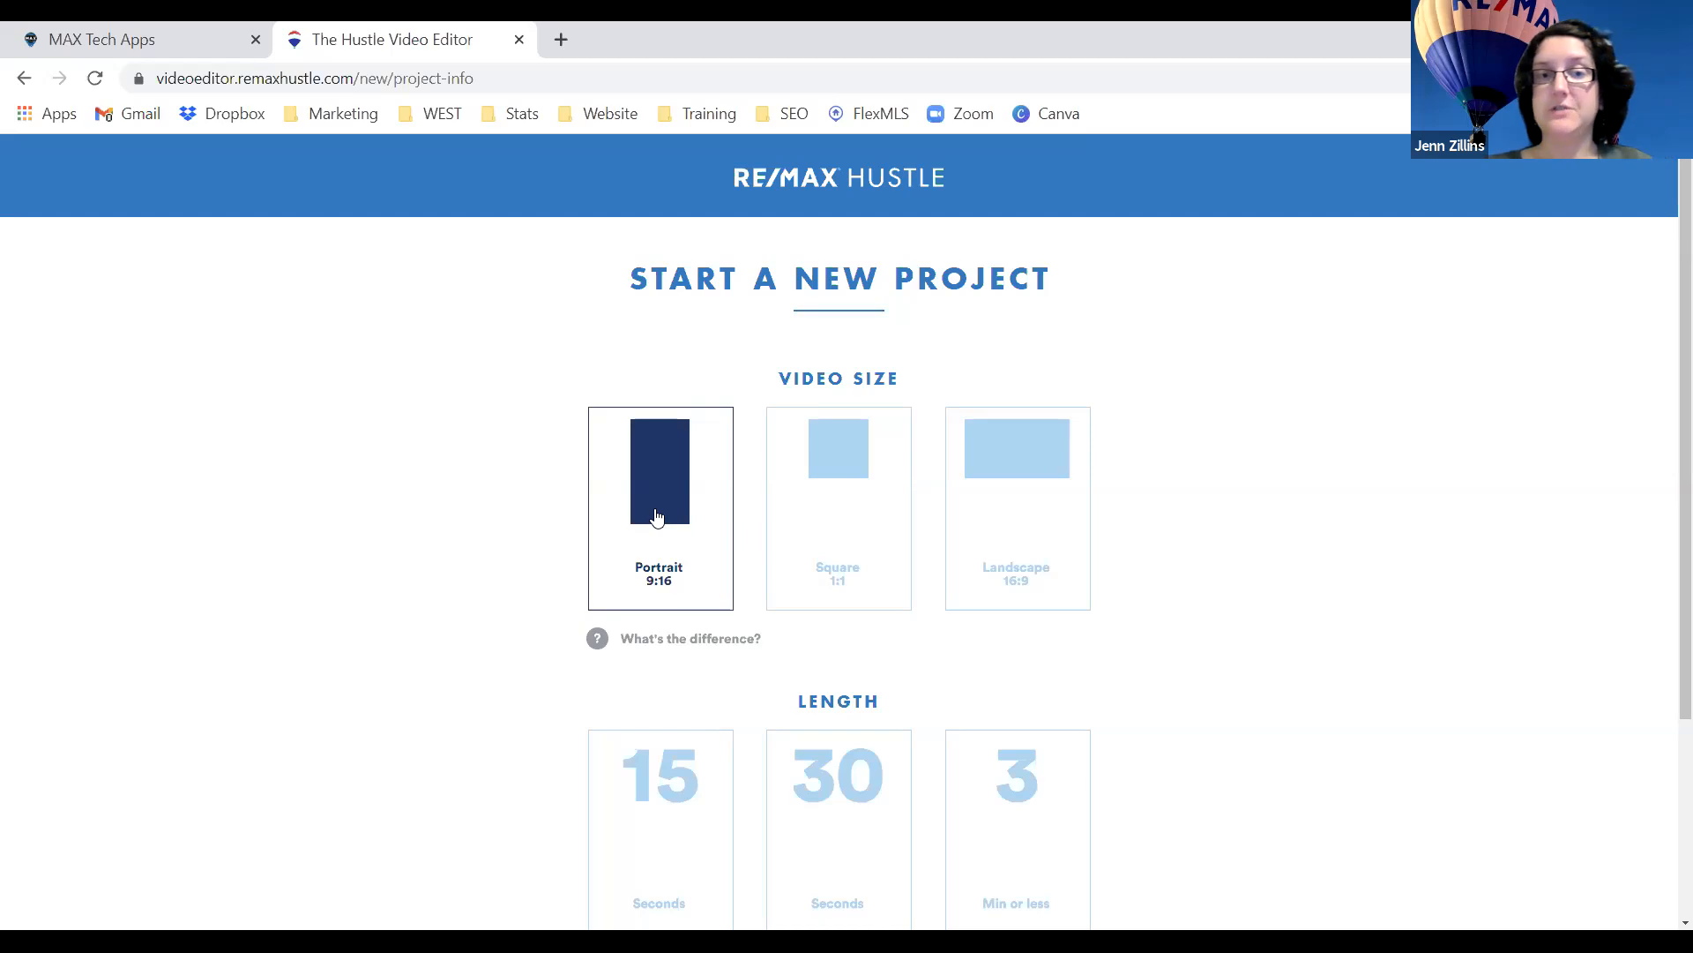
left_click(998, 535)
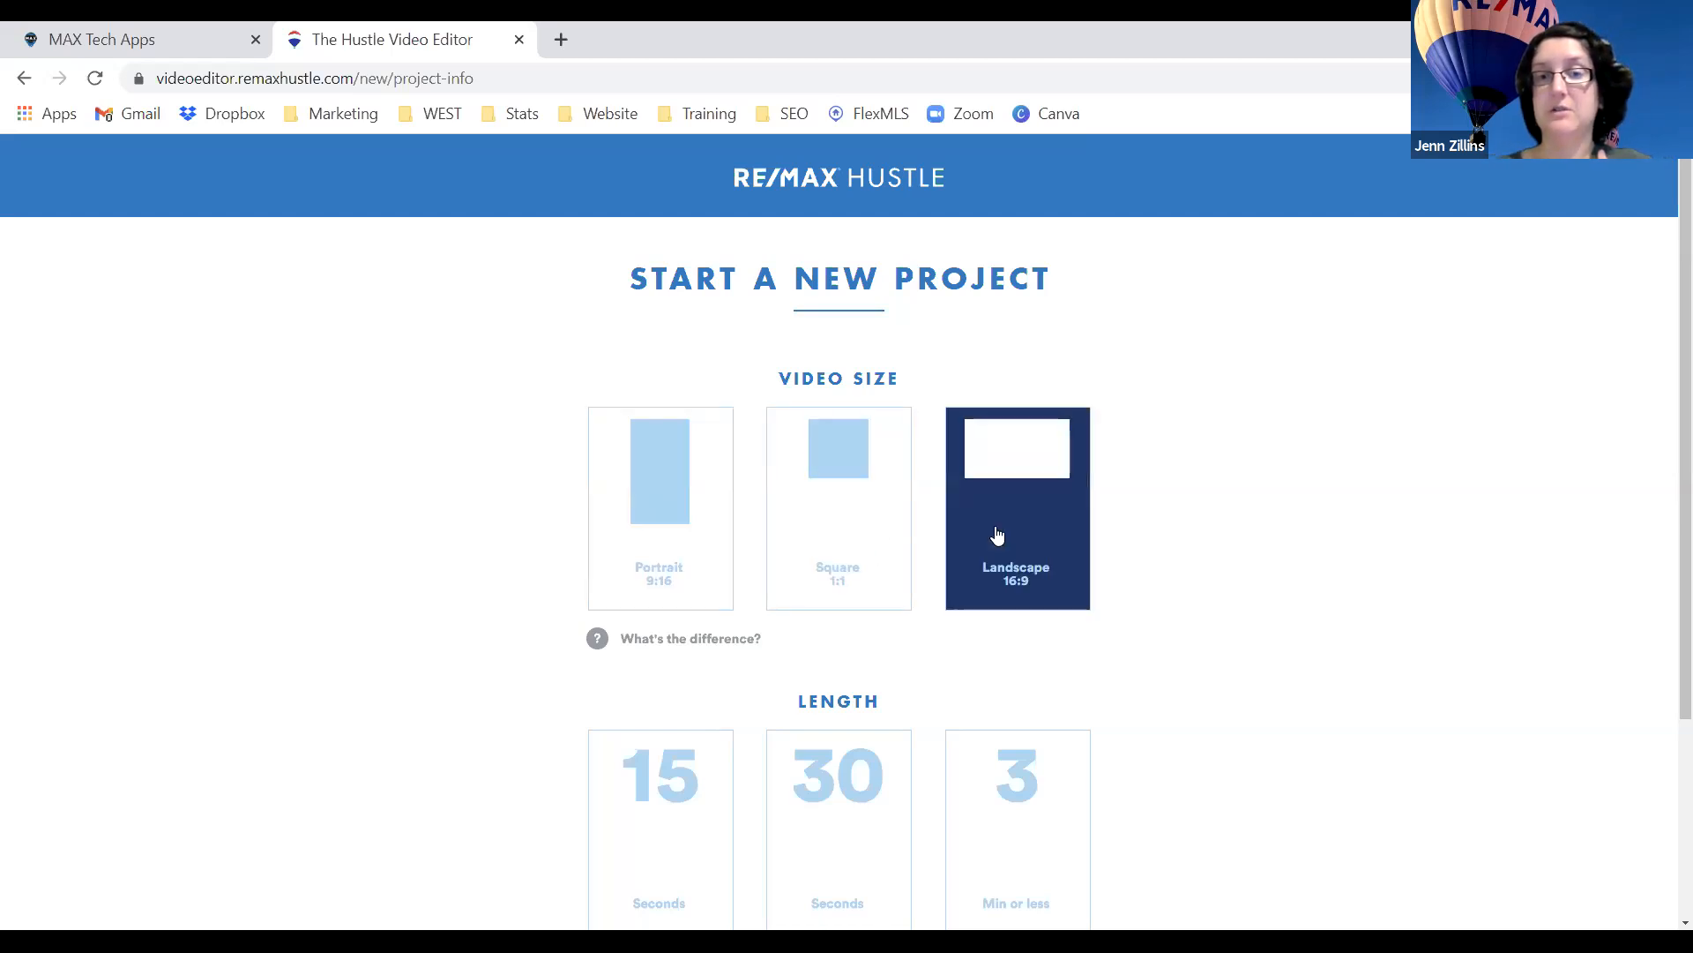
scroll(1251, 620, "down", 1)
scroll(1251, 620, "down", 1)
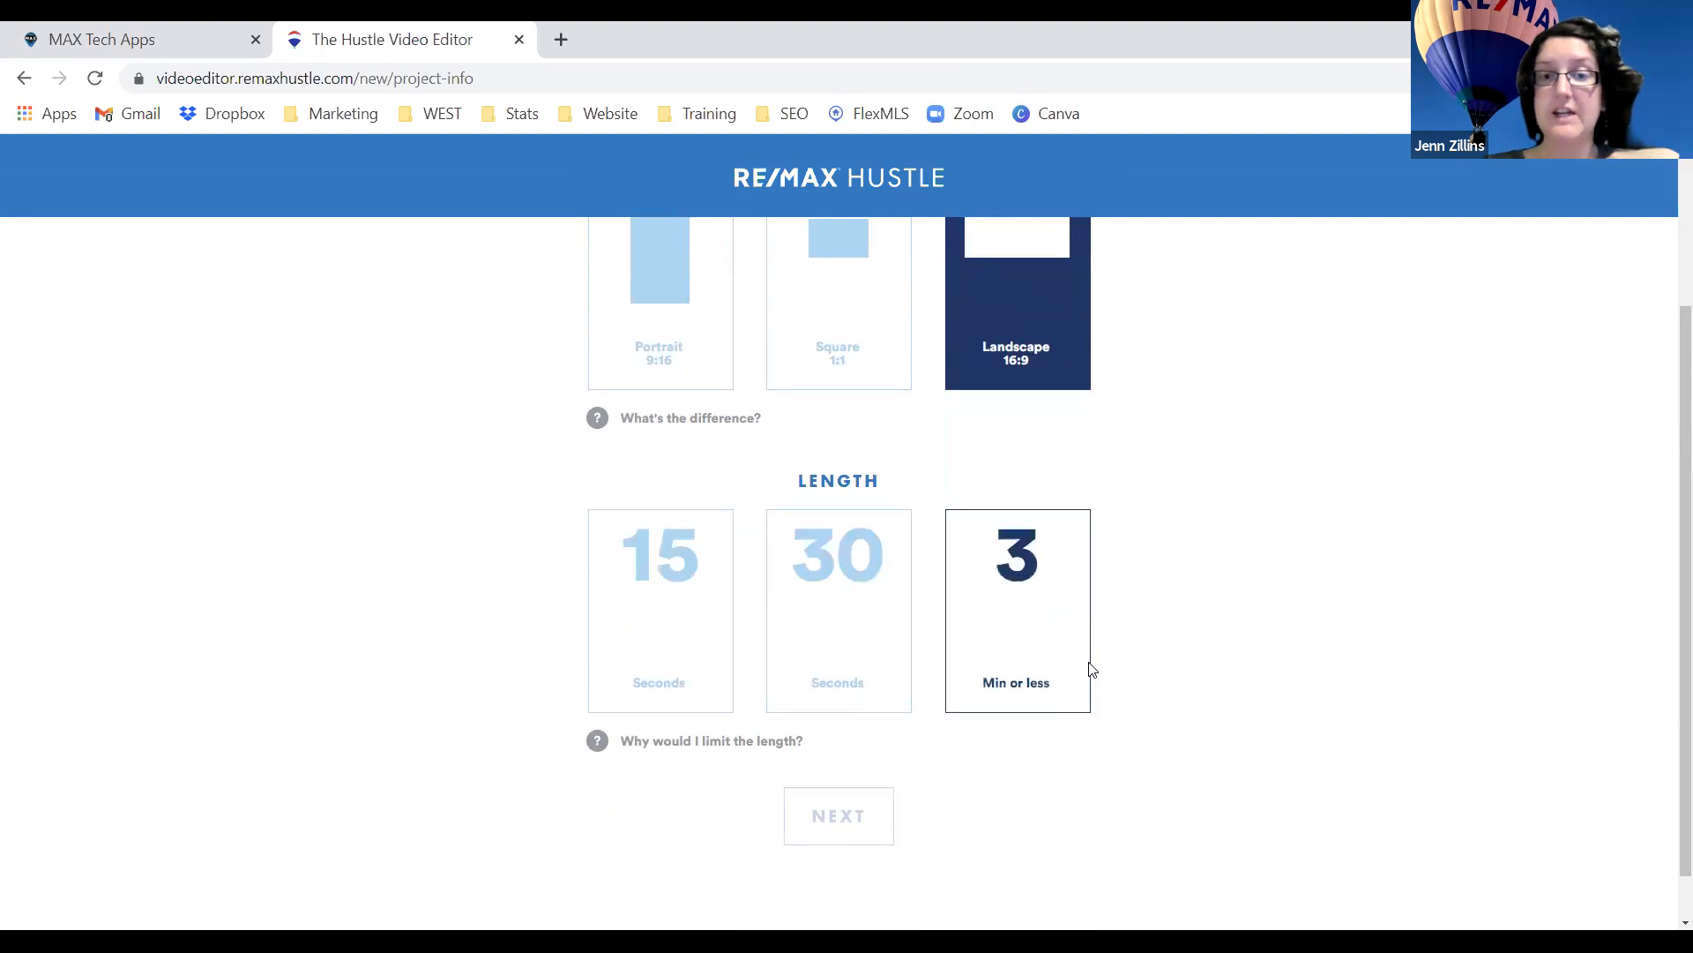
Choose the 30 Seconds length and review the project's size and length choices.
left_click(867, 617)
scroll(1171, 687, "down", 1)
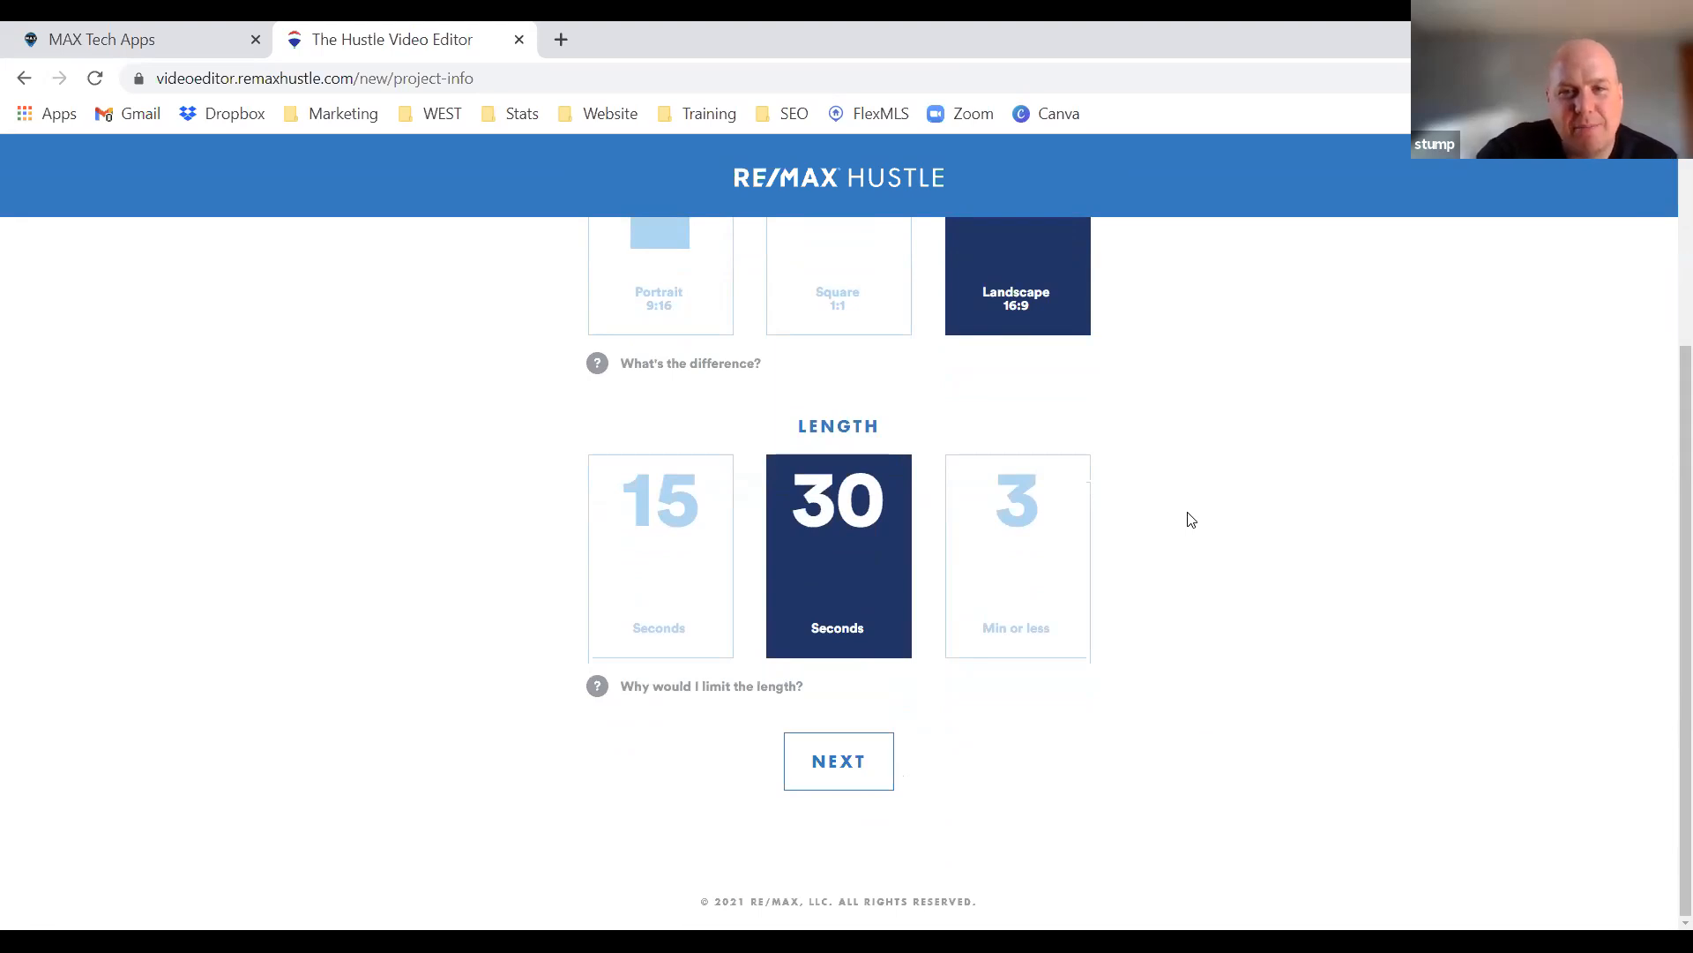
scroll(1190, 519, "up", 3)
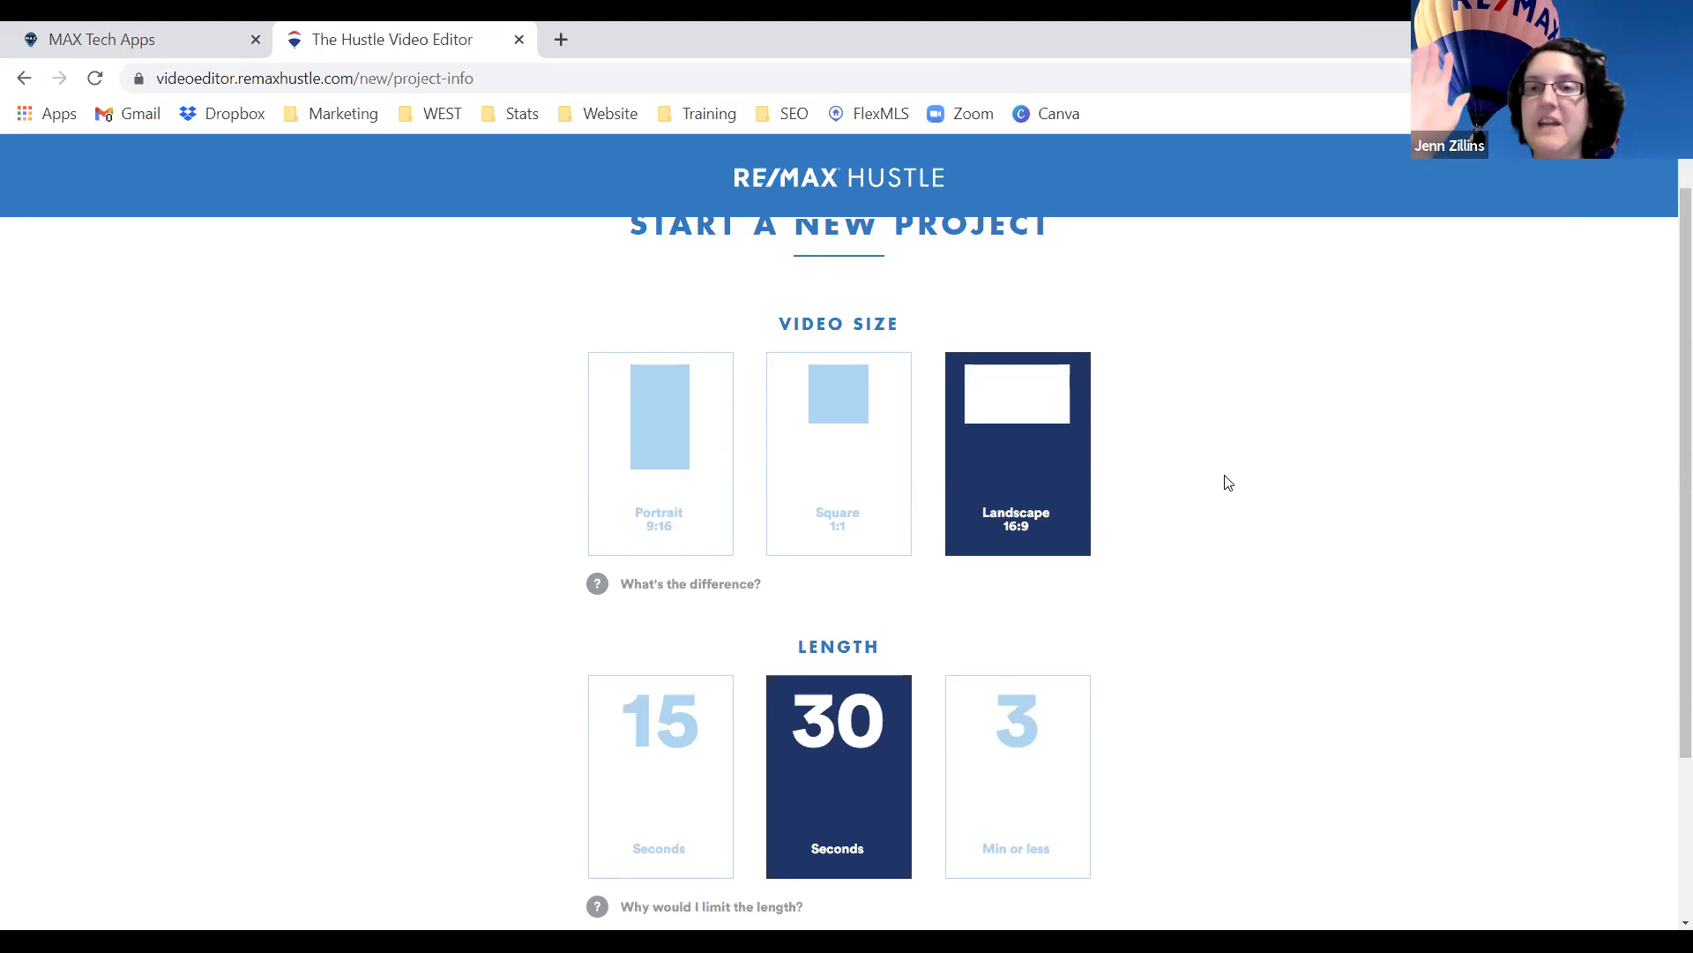
scroll(1217, 458, "down", 3)
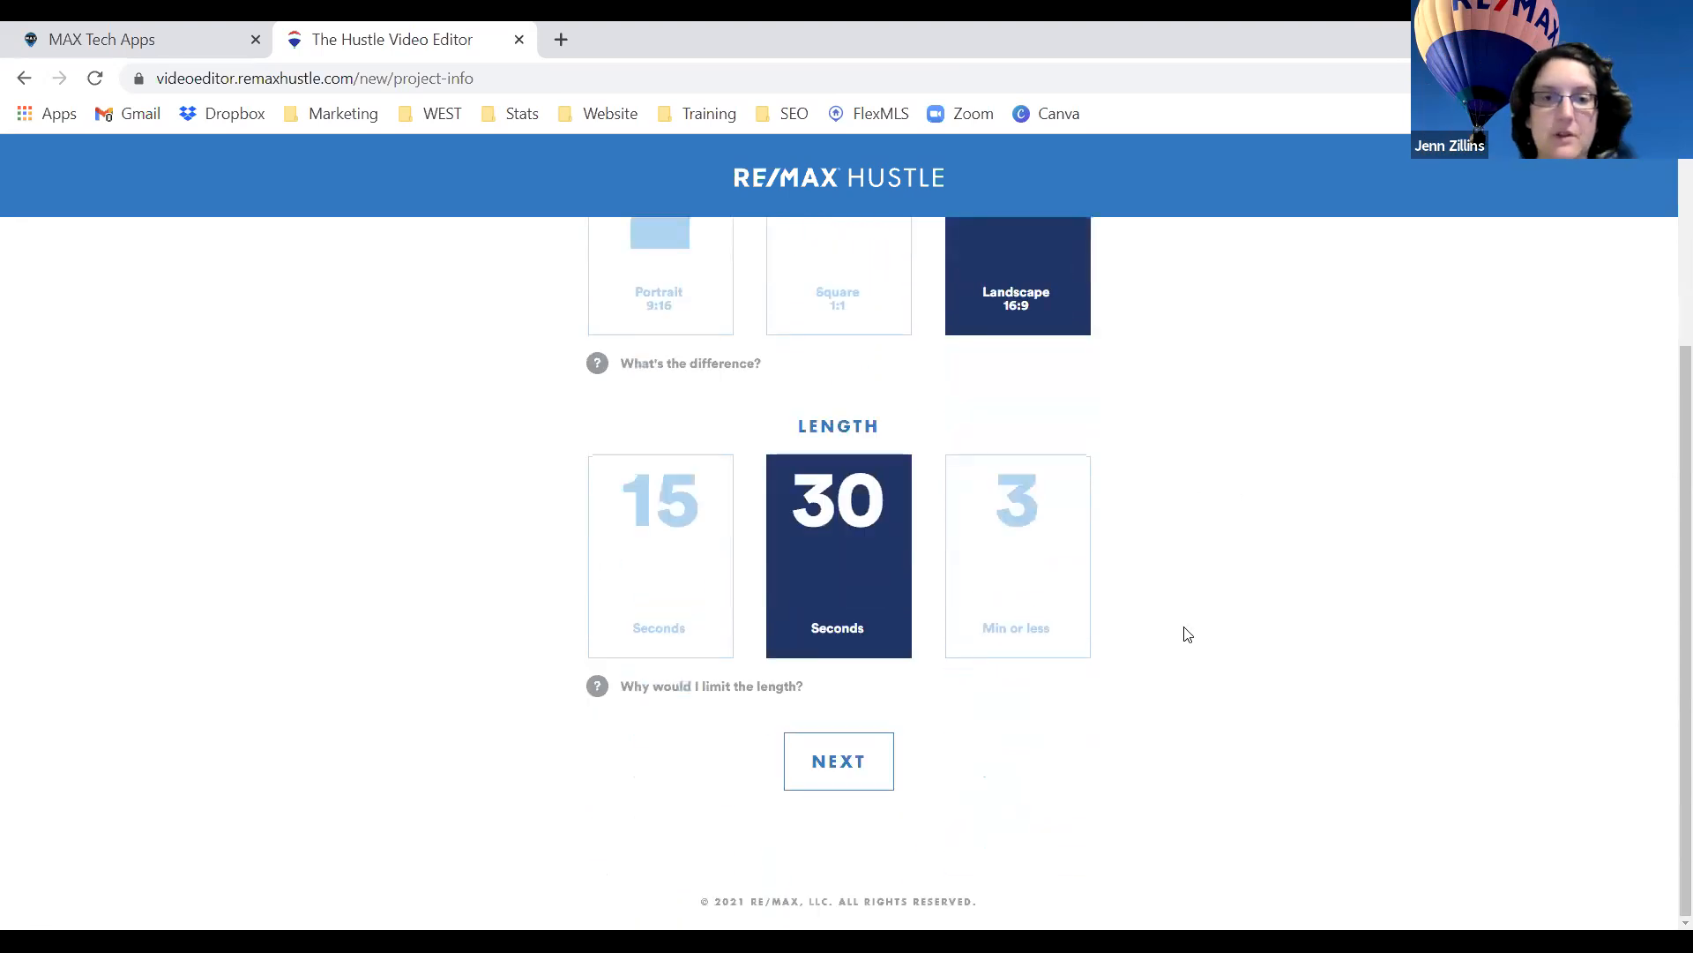
Fill in the agent's name, the title Associate Broker, and office Real Estate Professionals.
left_click(829, 764)
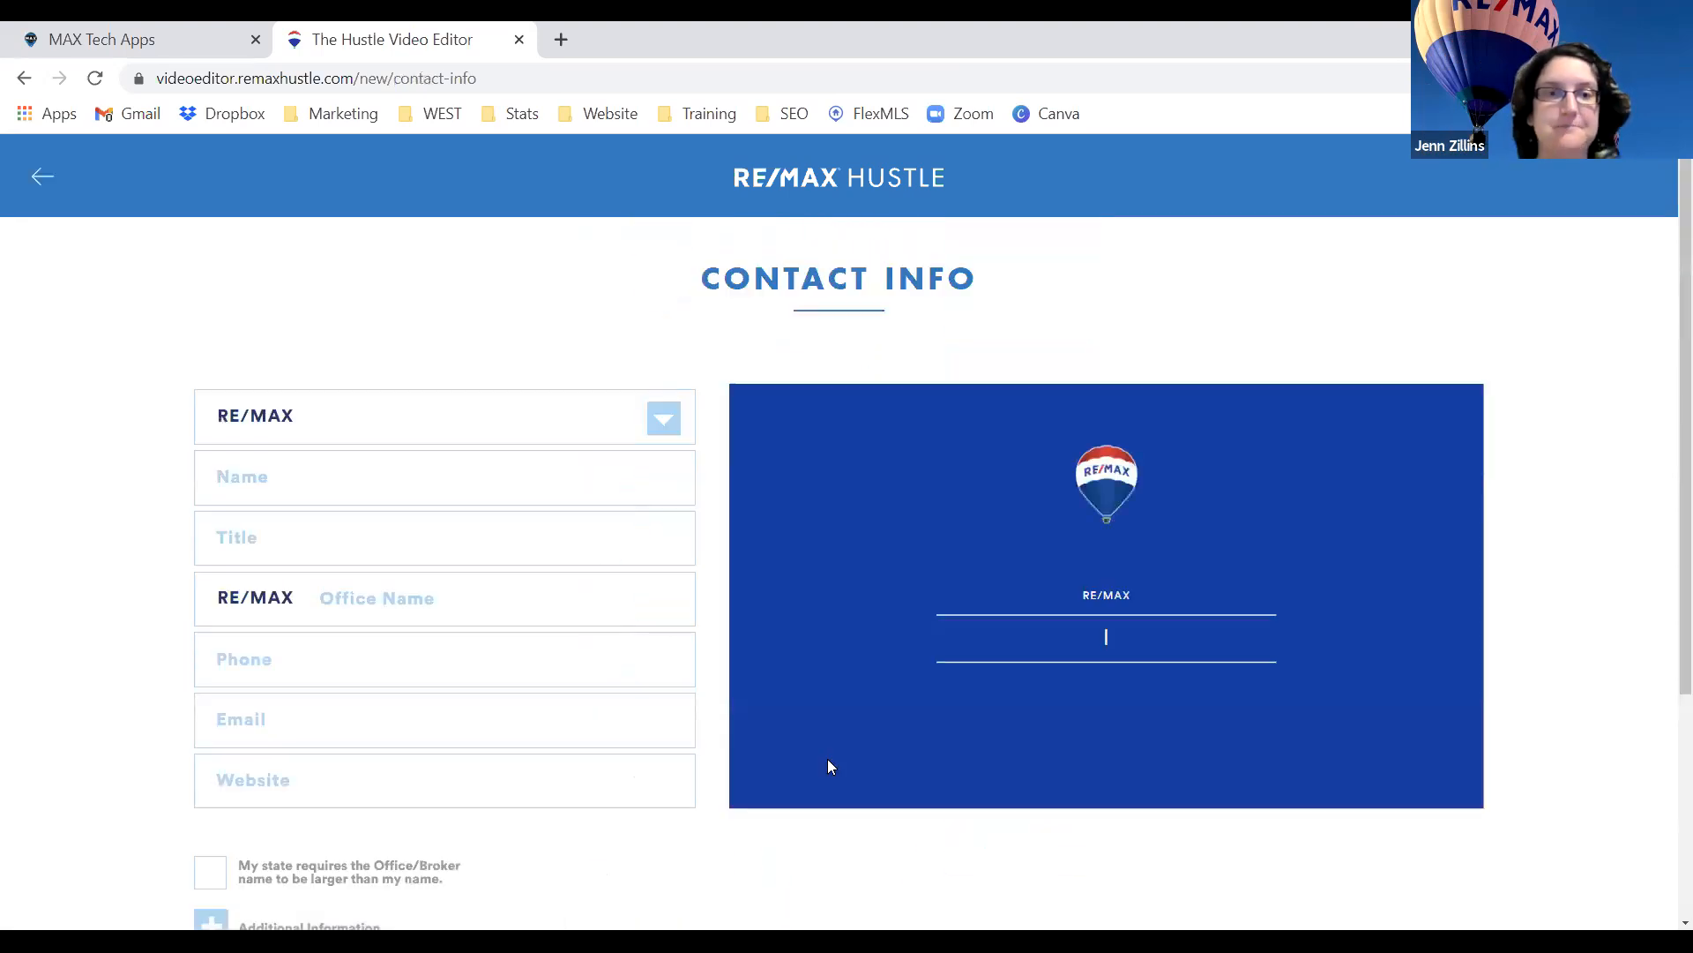
left_click(461, 476)
left_click(418, 532)
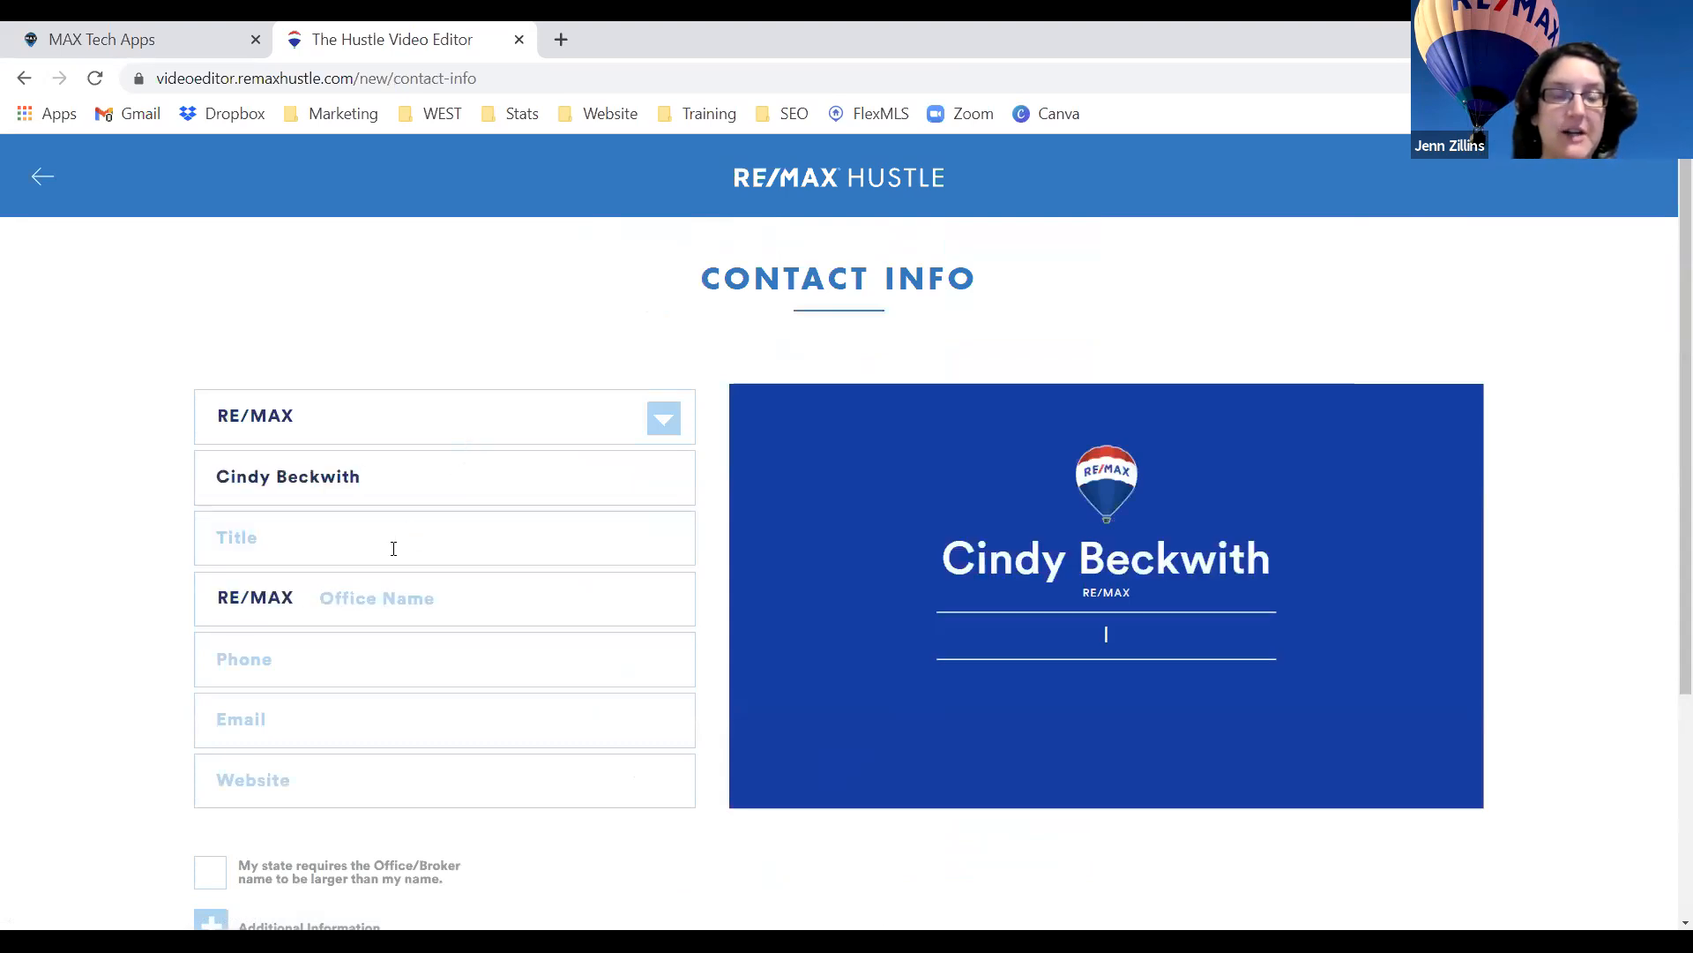
left_click(393, 549)
left_click(384, 598)
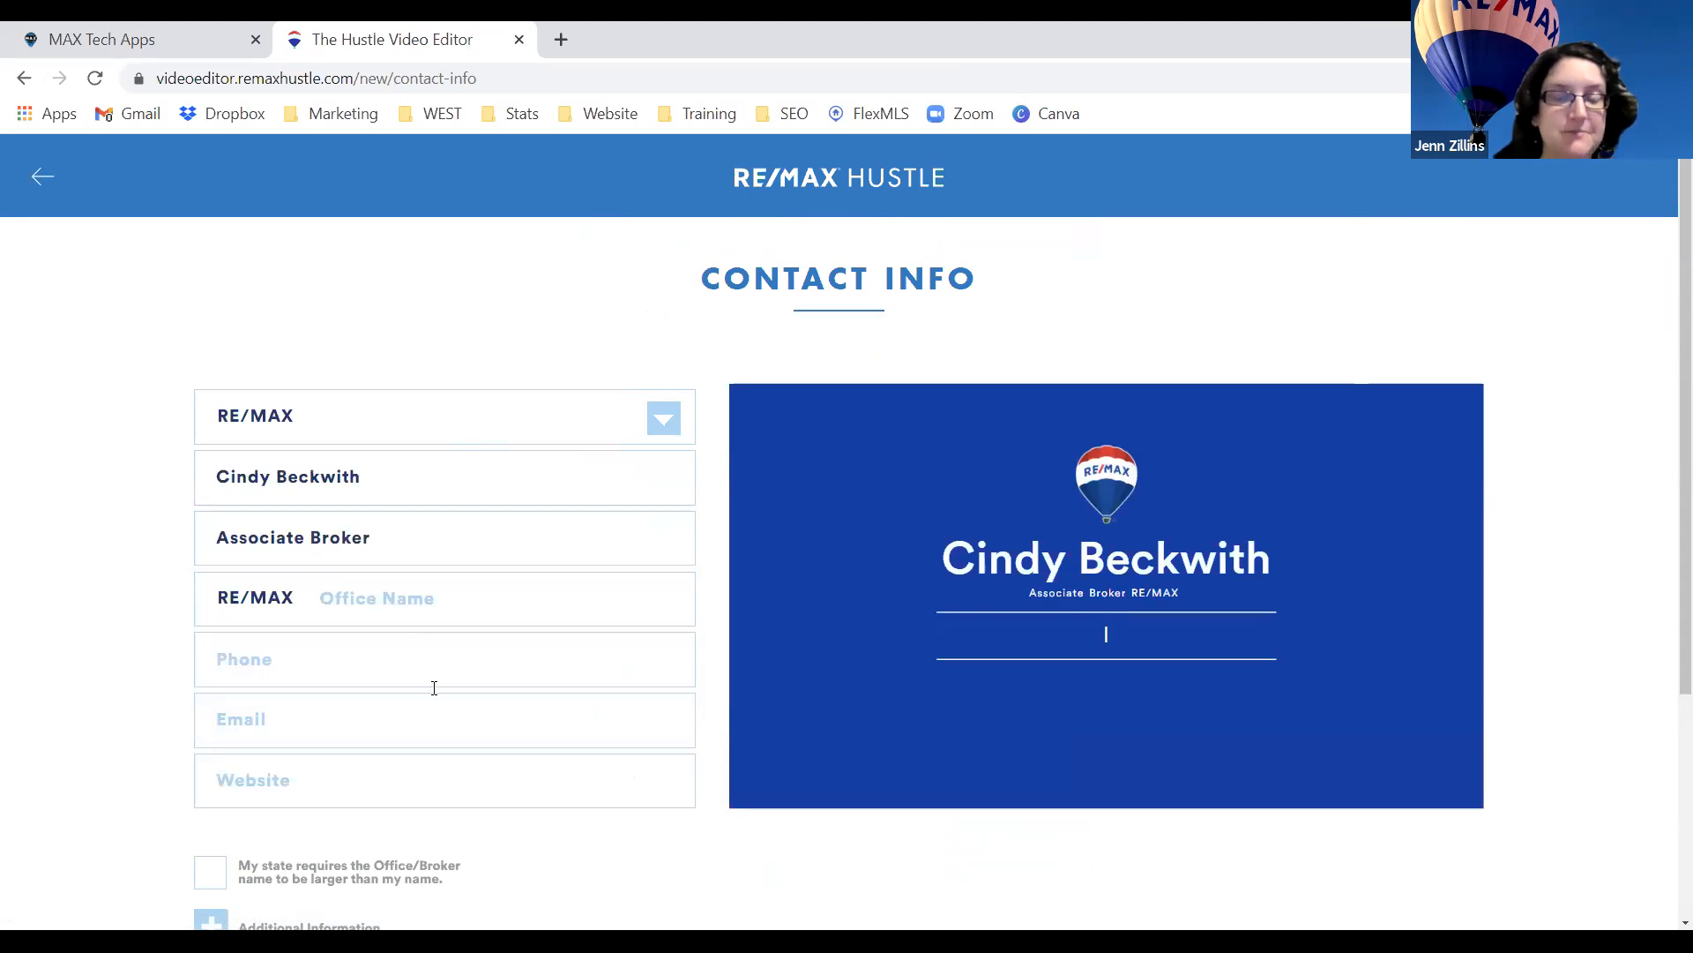
left_click(434, 605)
left_click(416, 656)
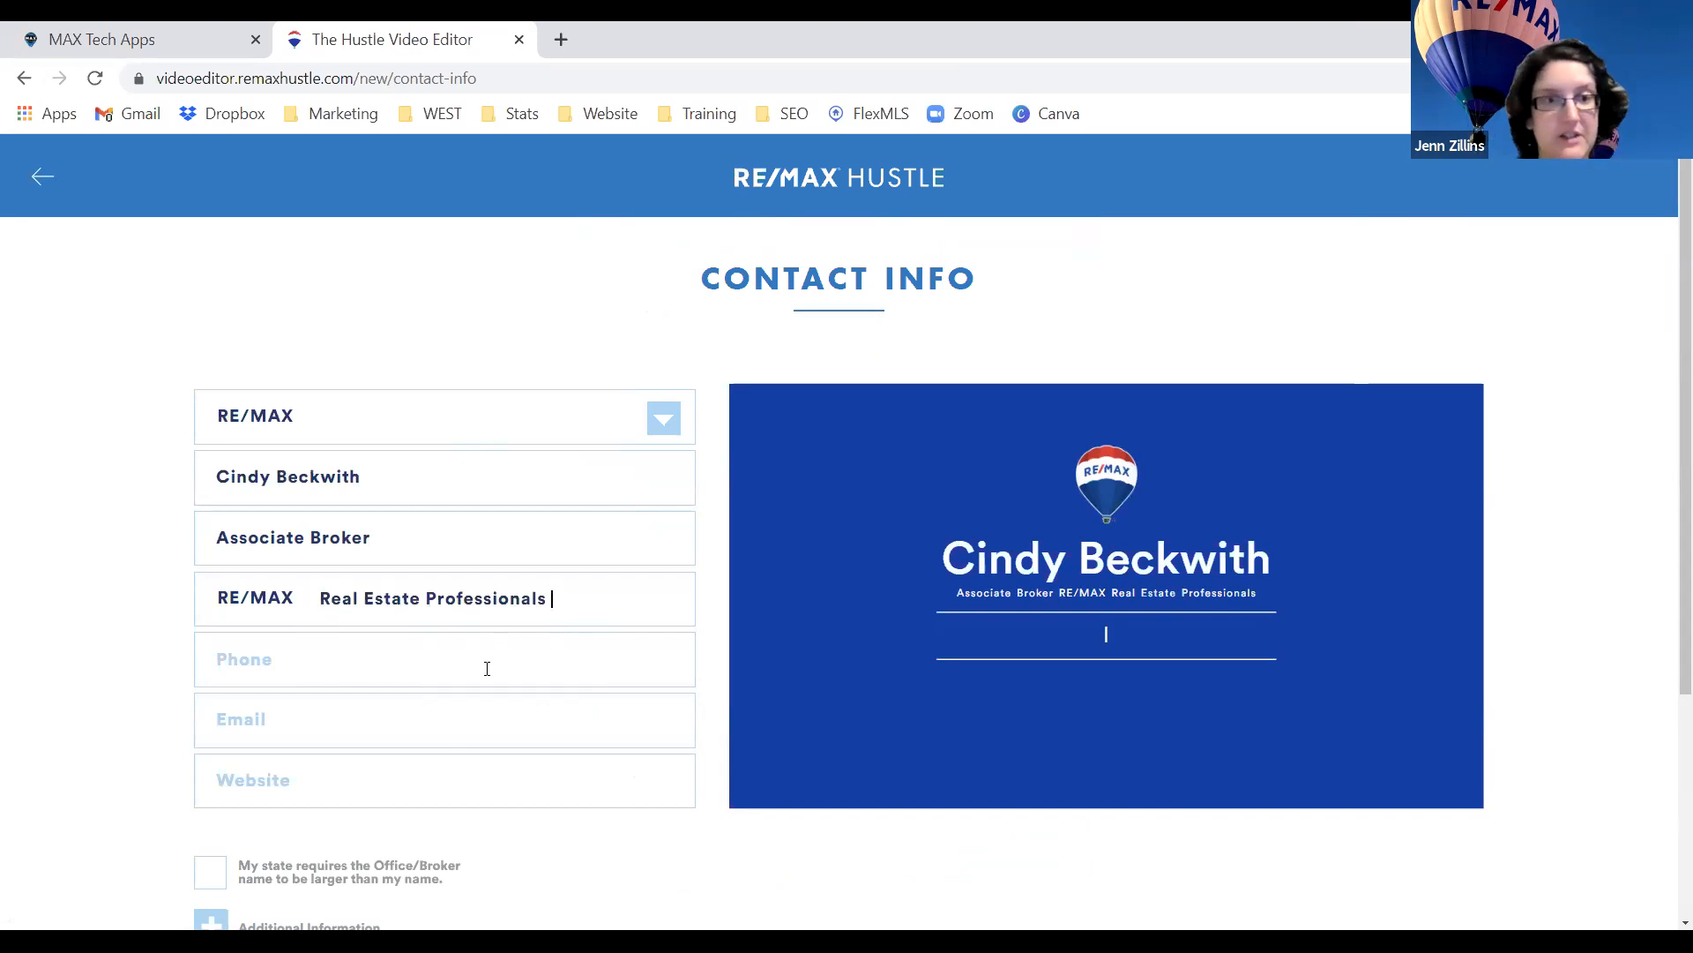
left_click(557, 940)
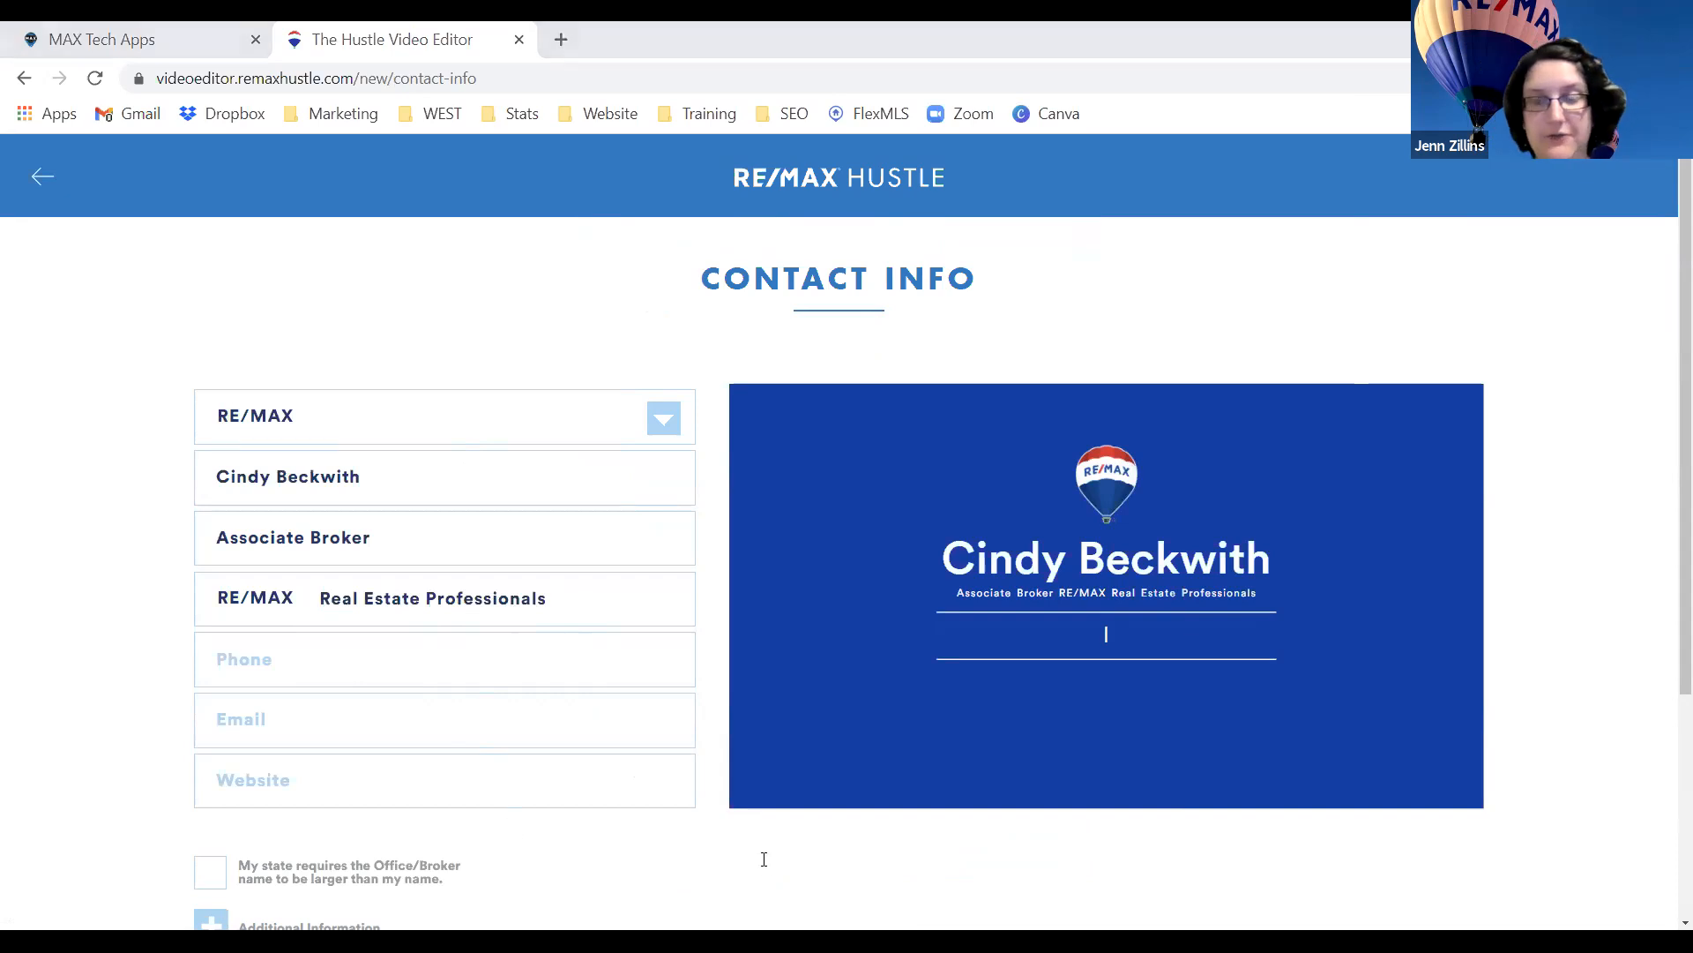
Paste in the agent's phone number, e-mail address and website.
left_click(509, 674)
key("ctrl+v")
key("alt+Tab")
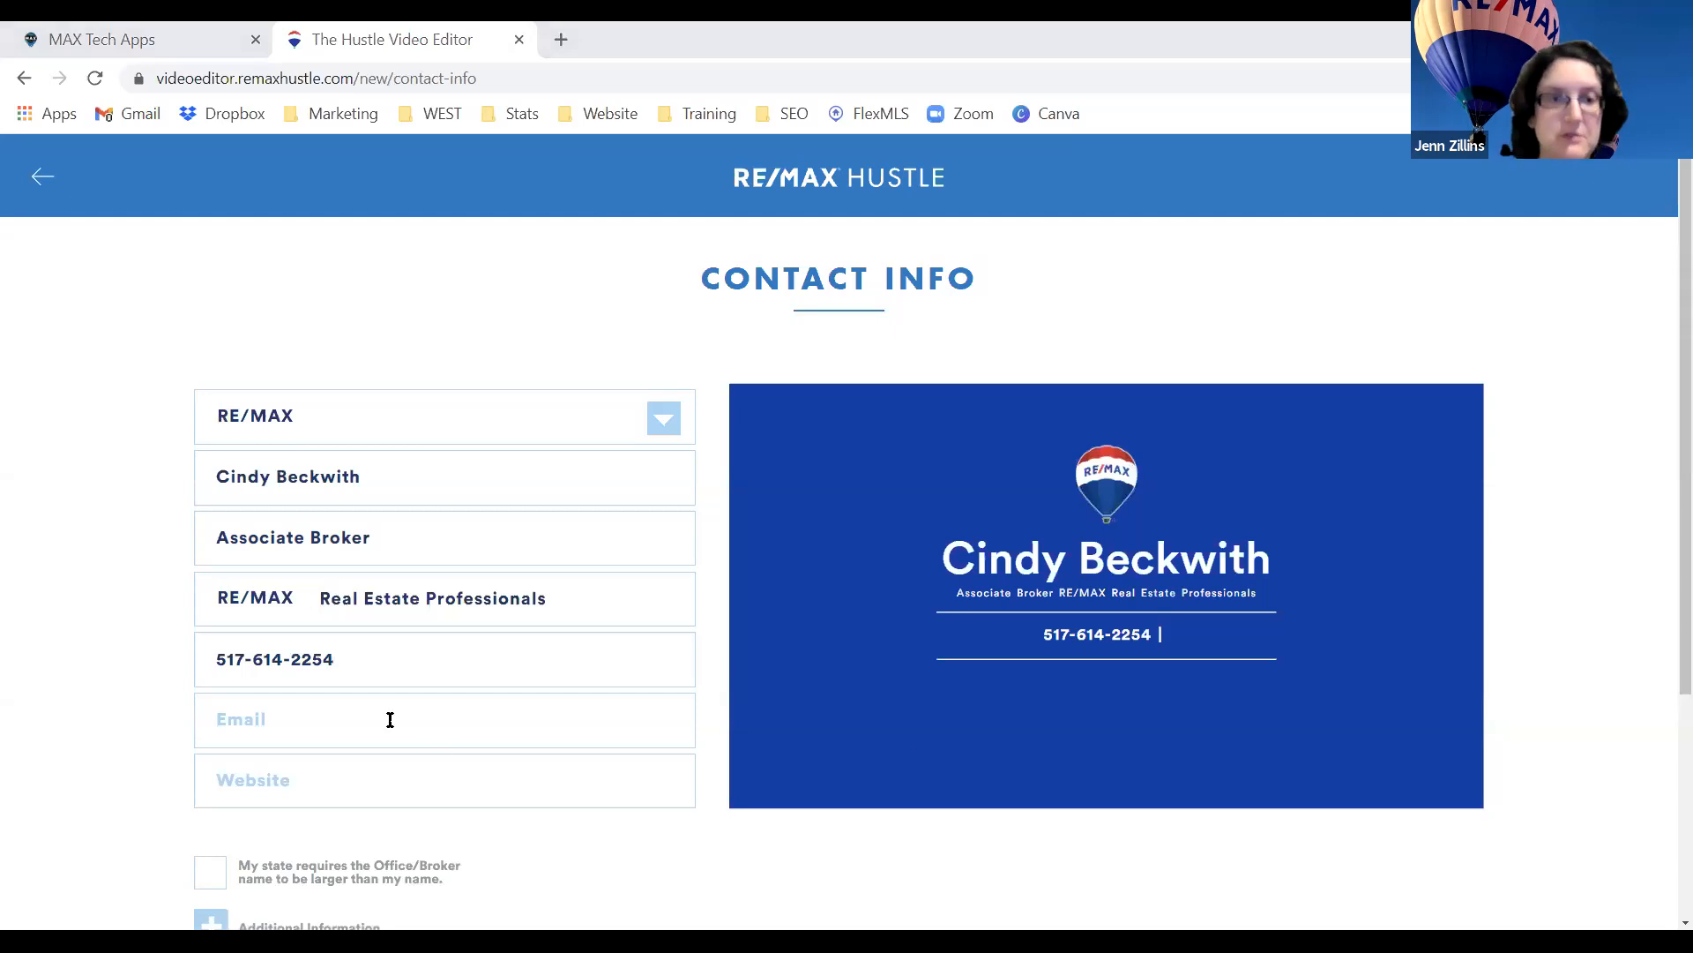
left_click(459, 720)
key("ctrl+v")
key("alt+Tab")
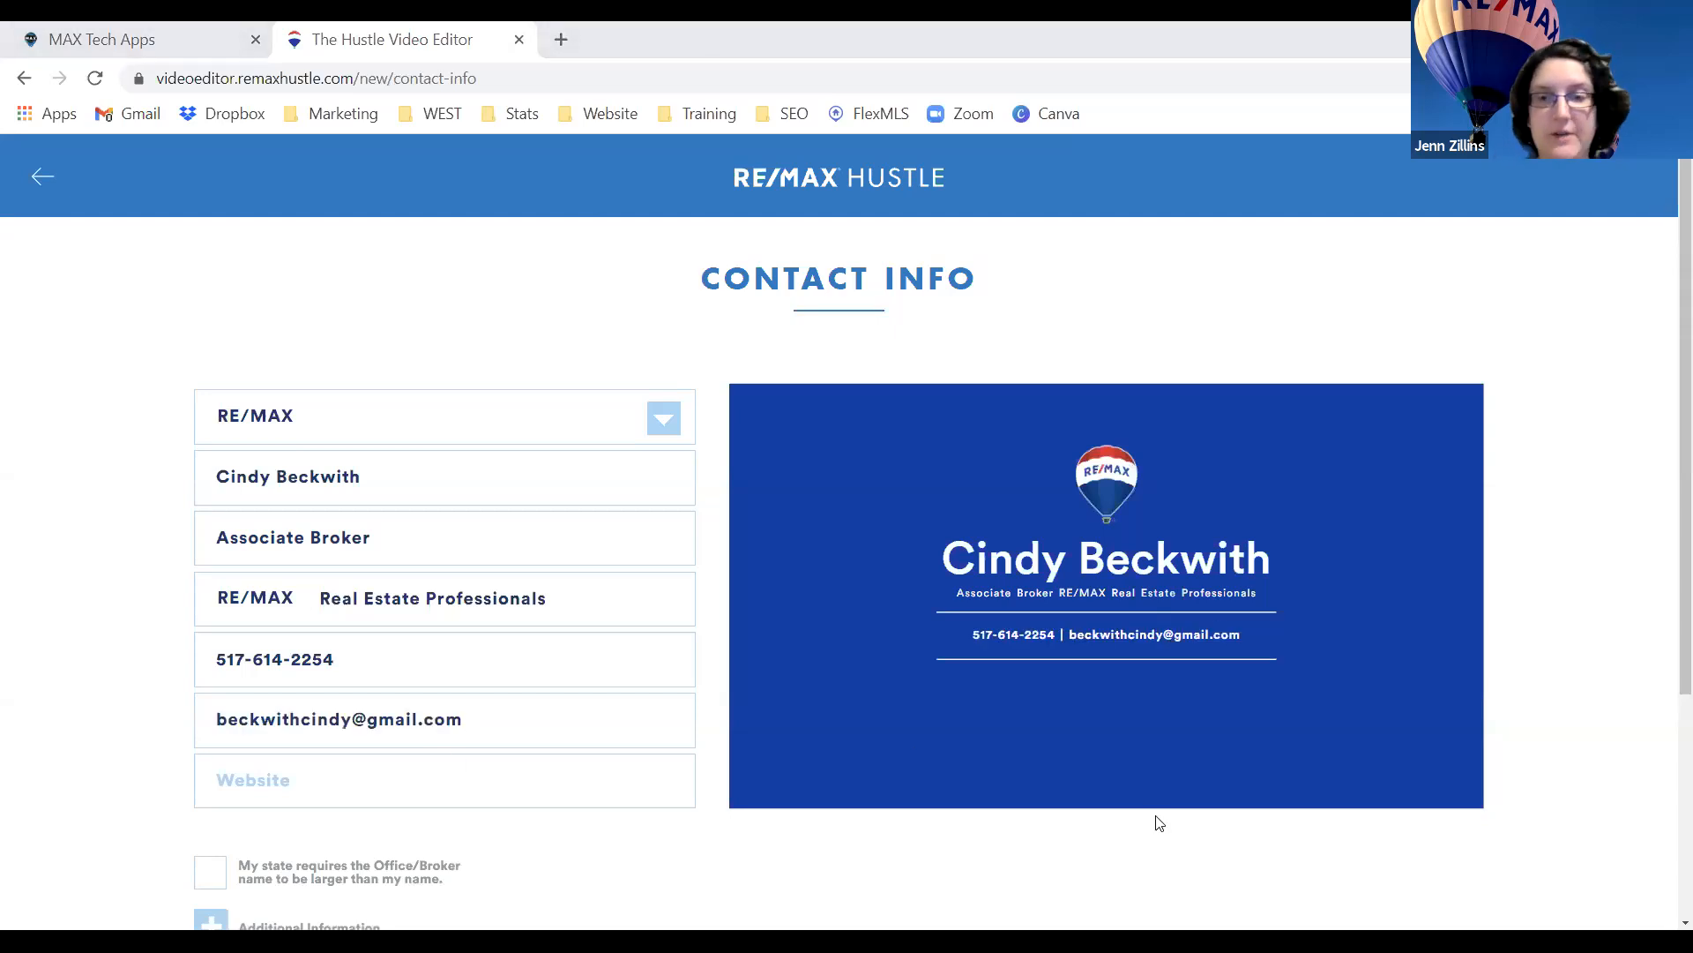
left_click(457, 785)
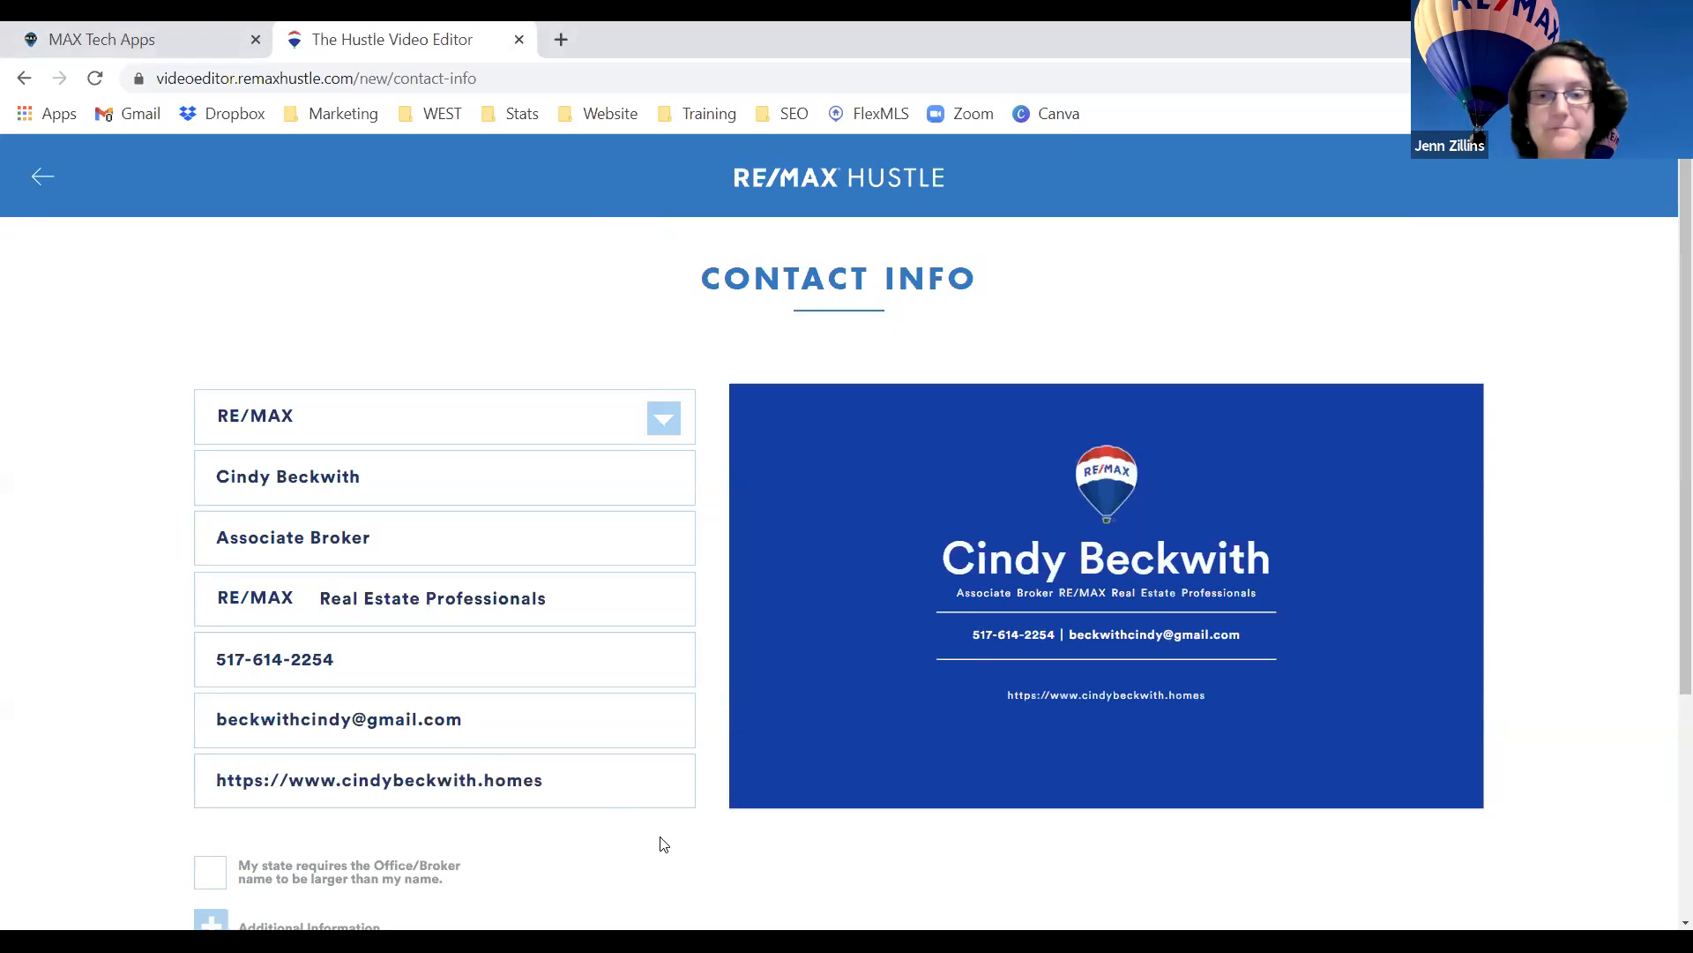
scroll(666, 842, "down", 2)
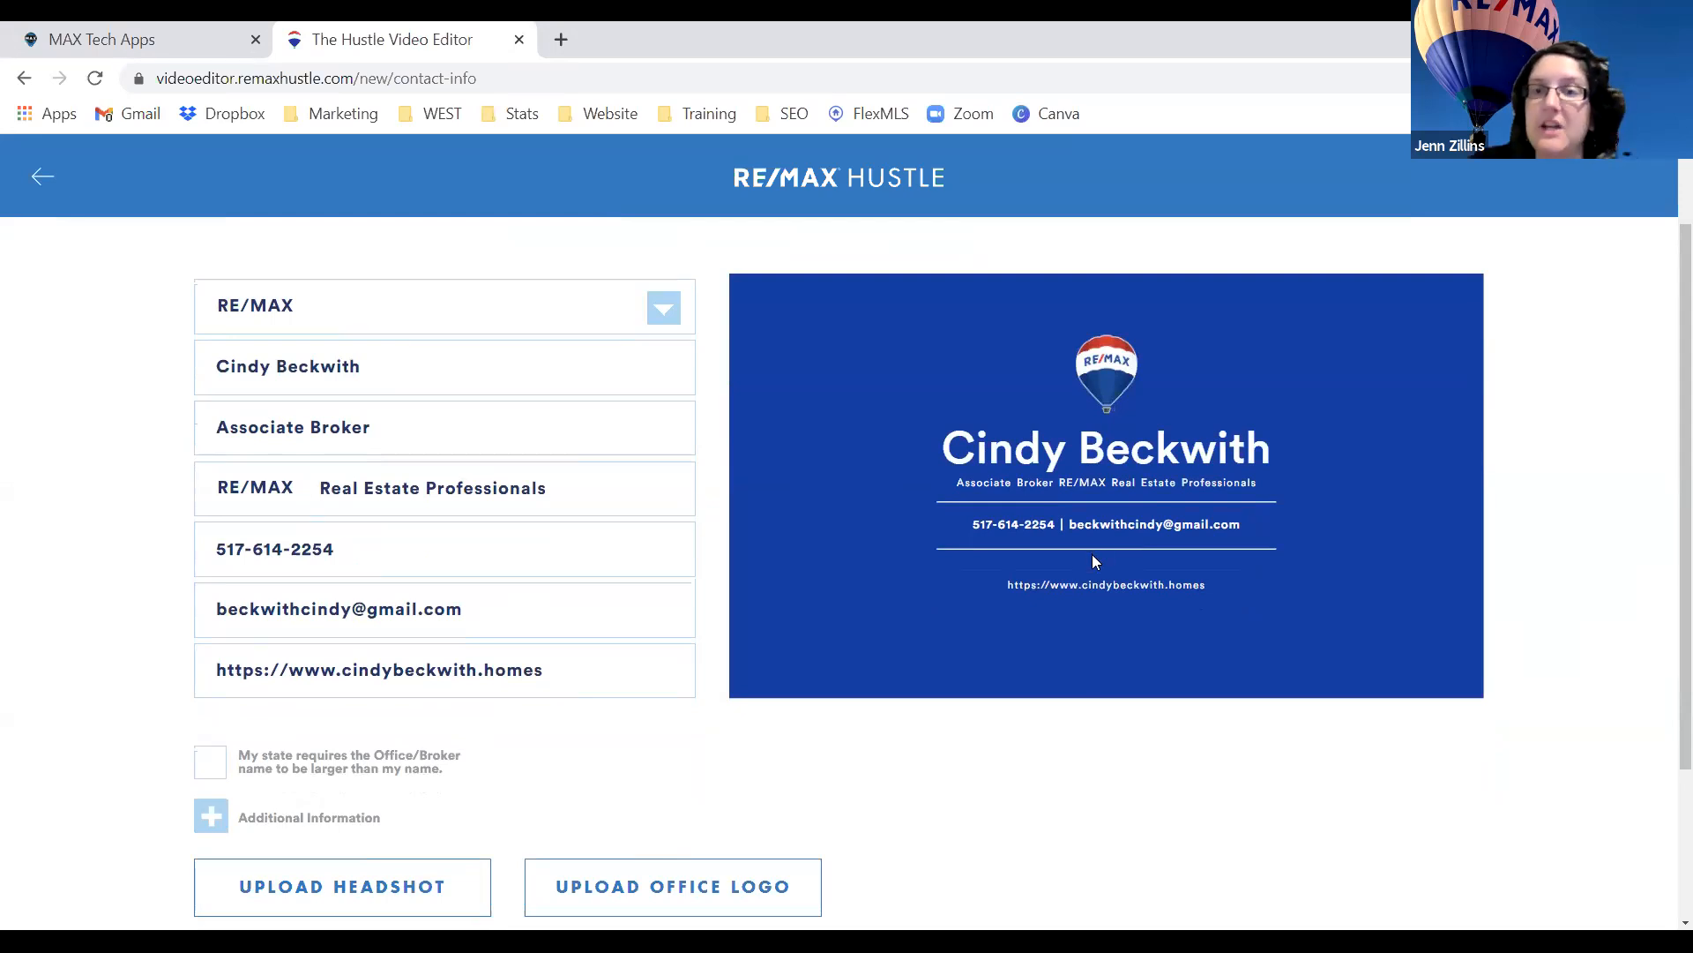
scroll(1093, 561, "down", 4)
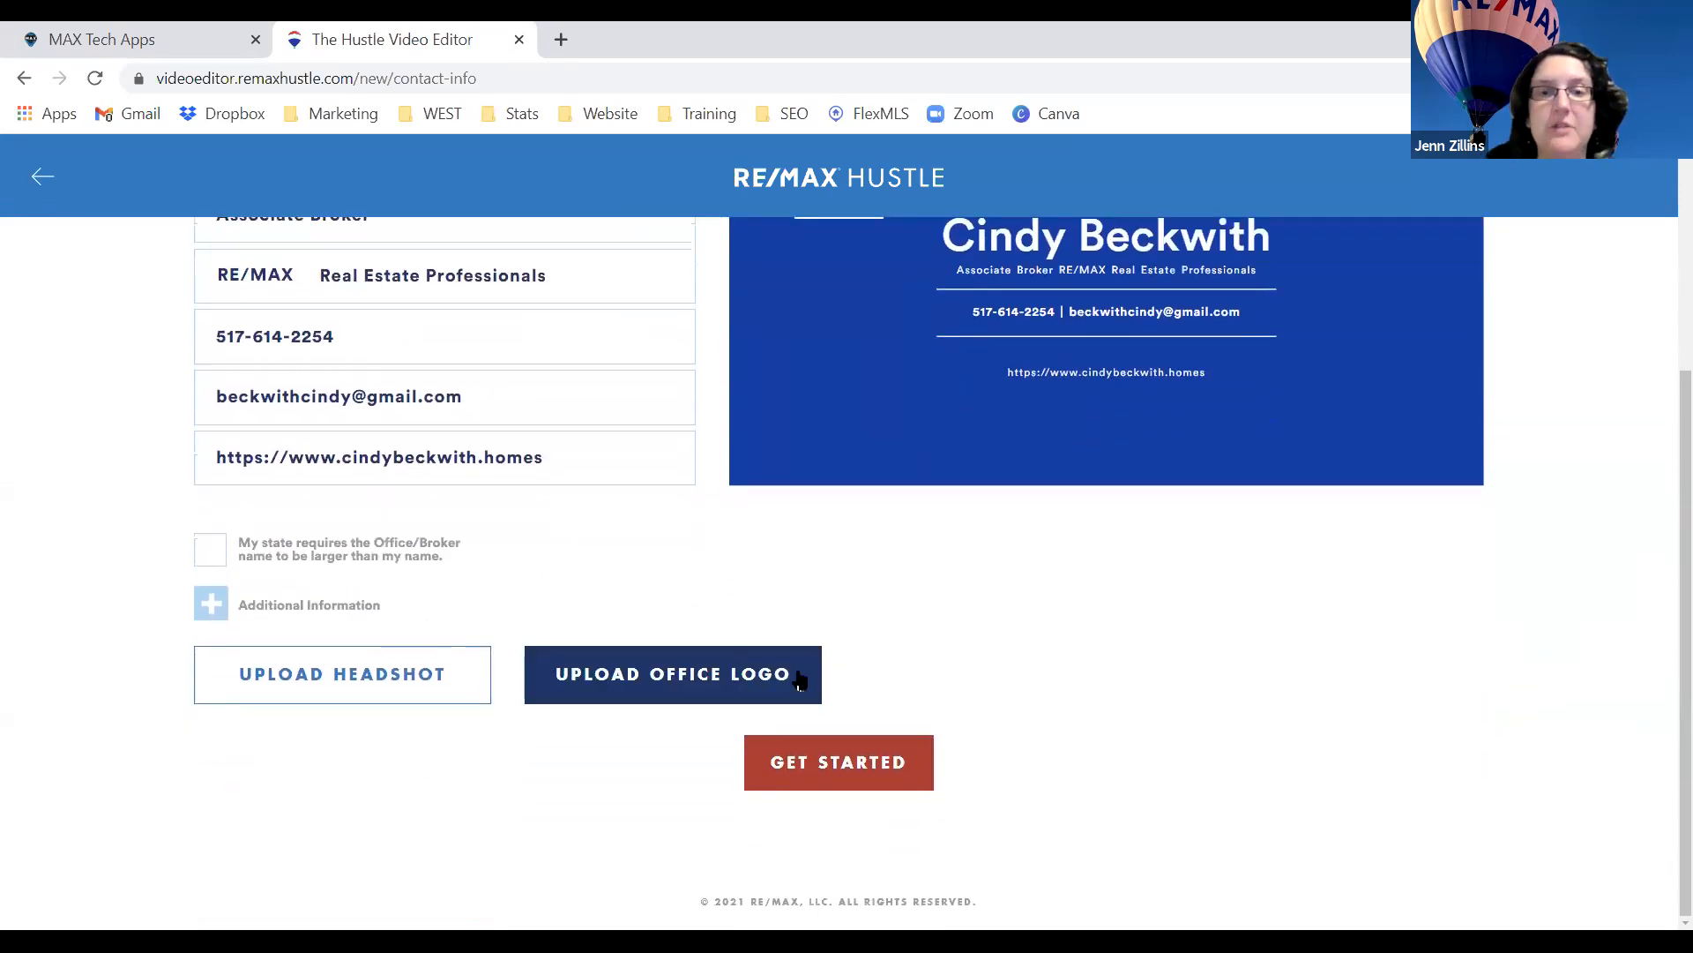
scroll(740, 666, "up", 2)
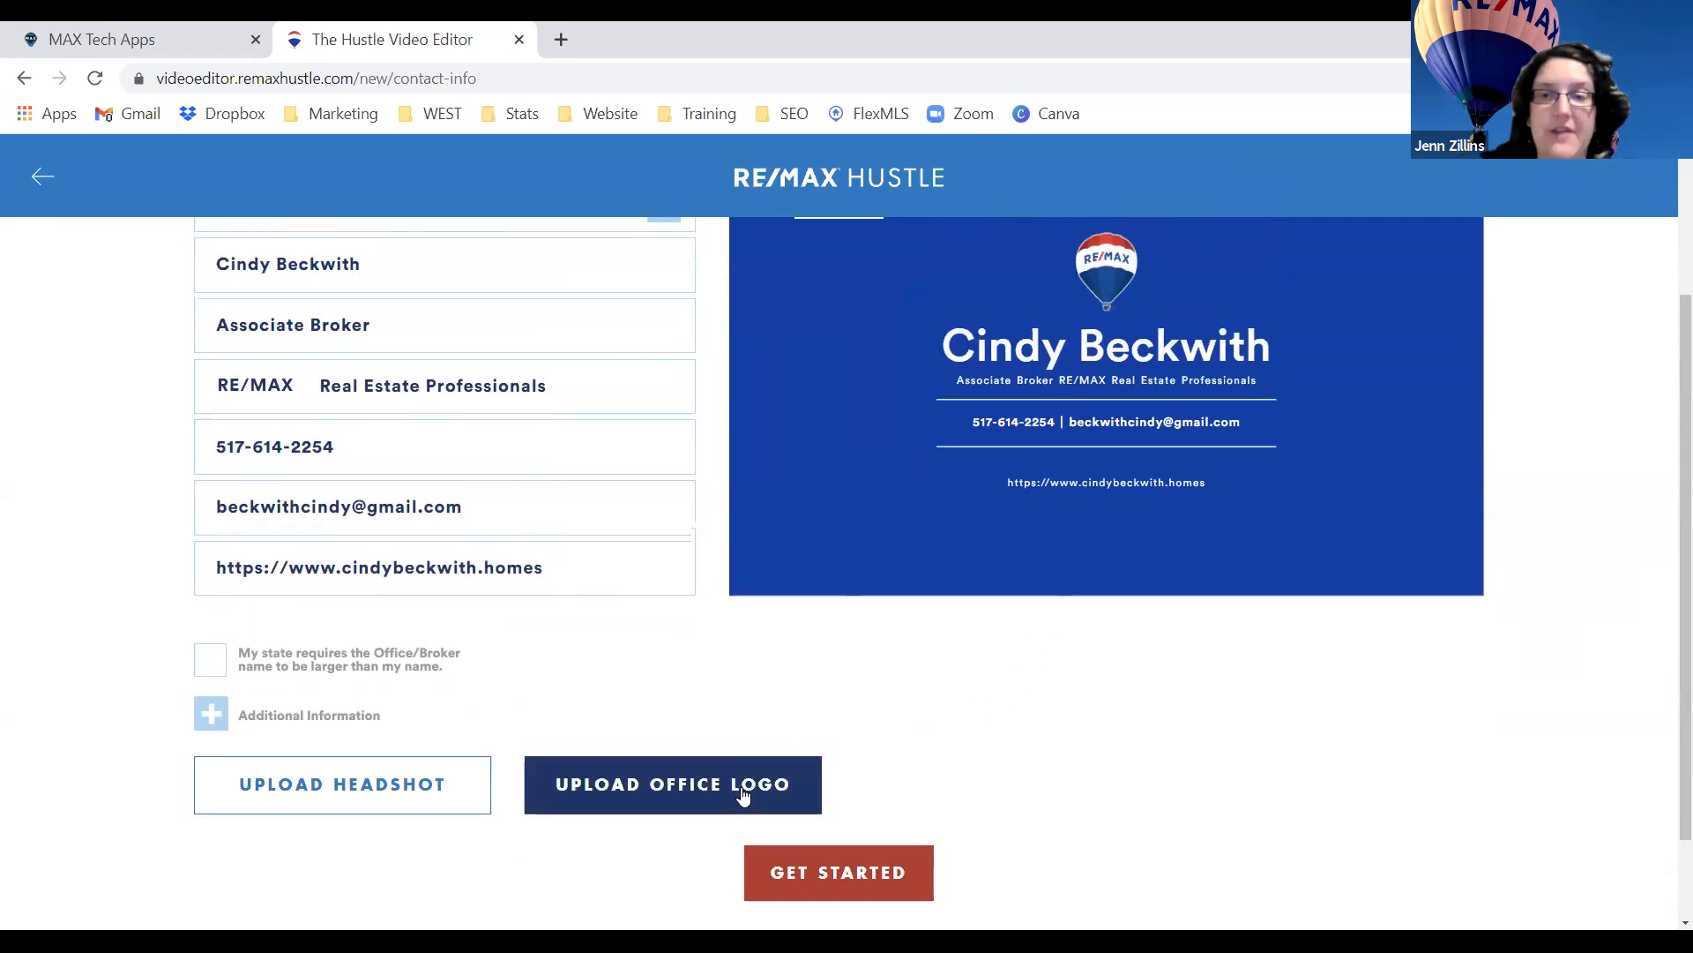
Upload and crop the agent's headshot photo, then create the project.
left_click(342, 788)
left_click(505, 397)
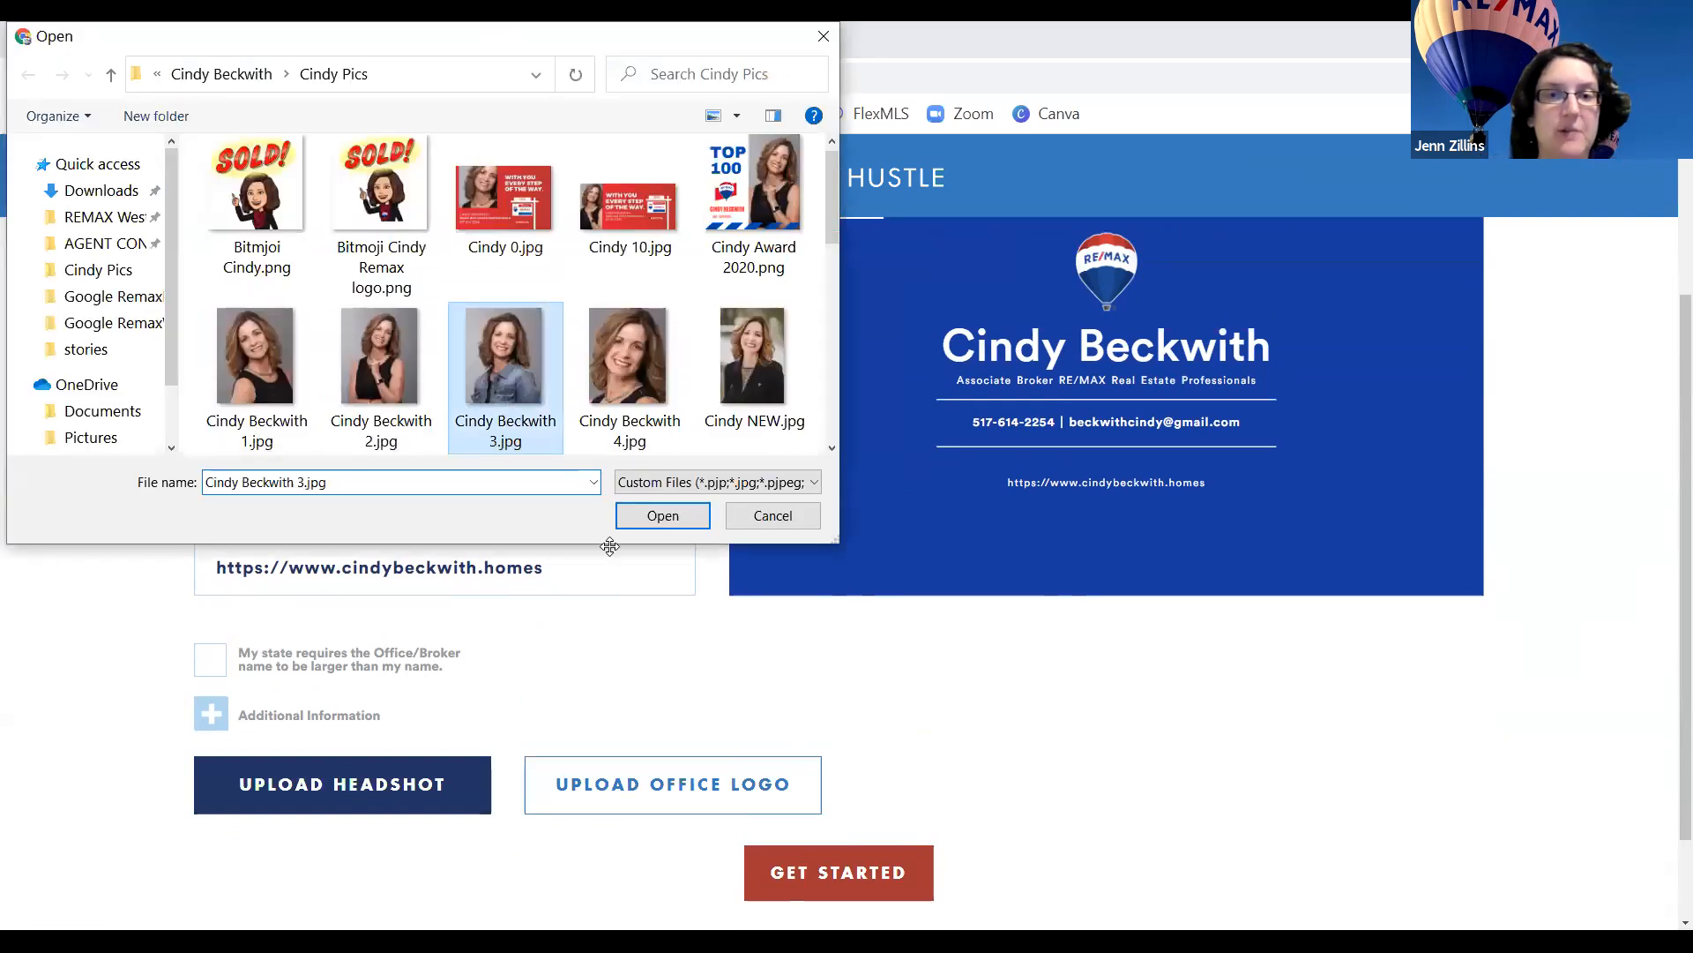
key("Return")
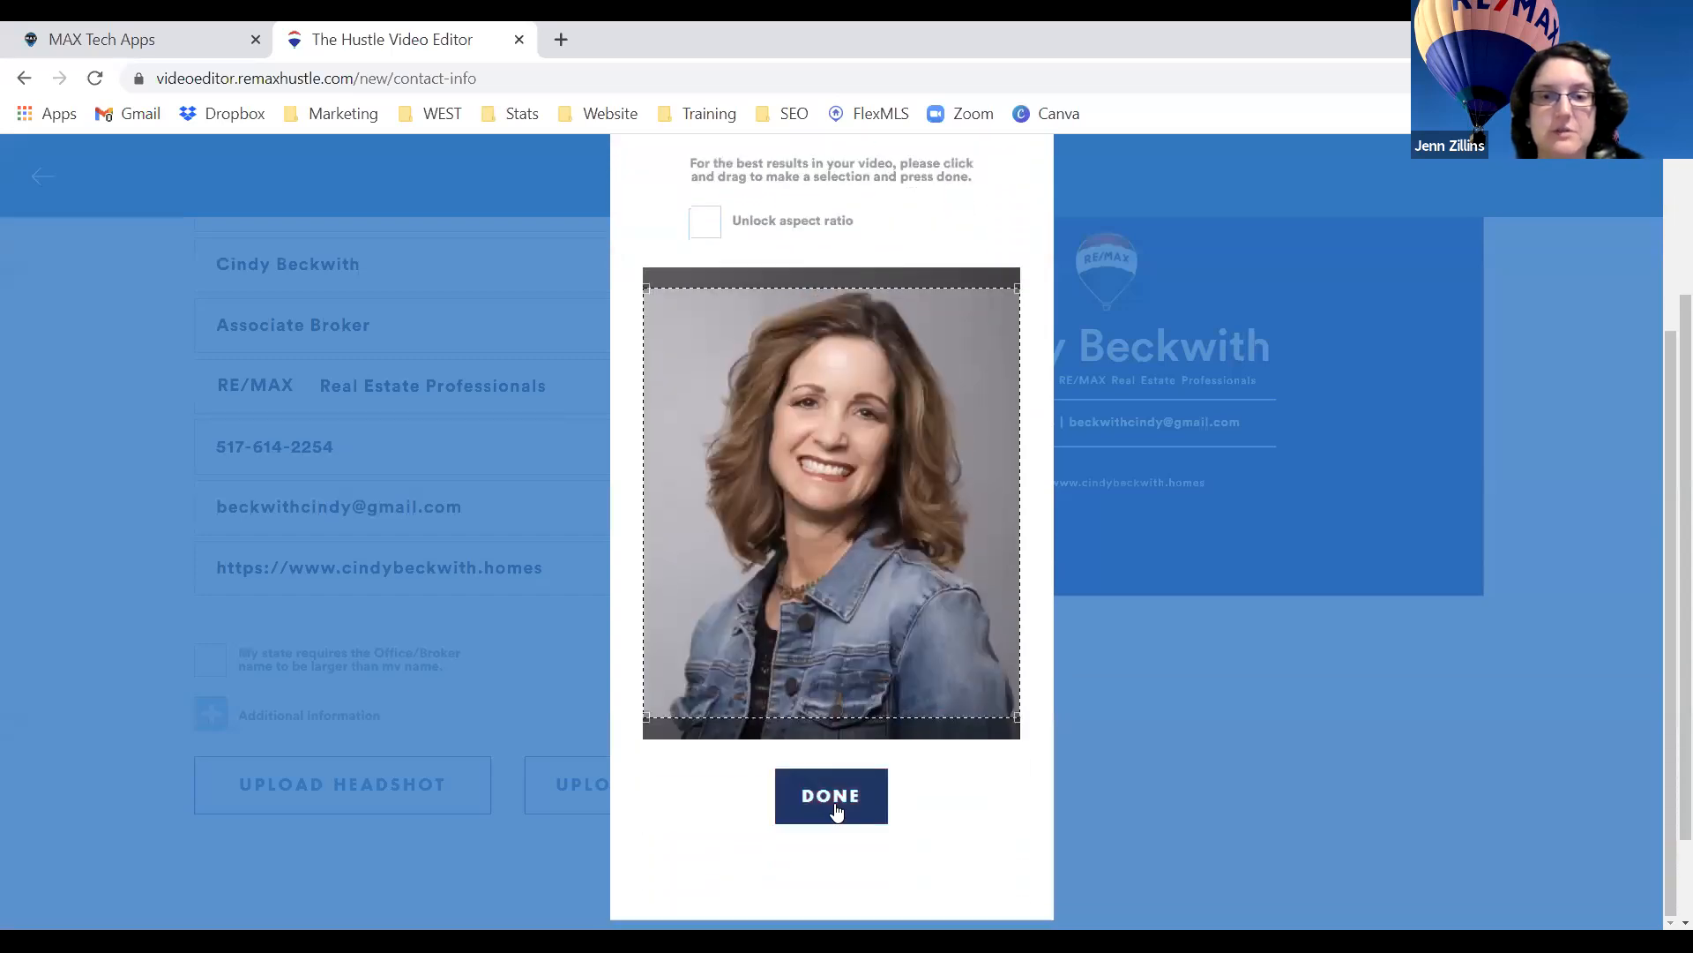
left_click(834, 807)
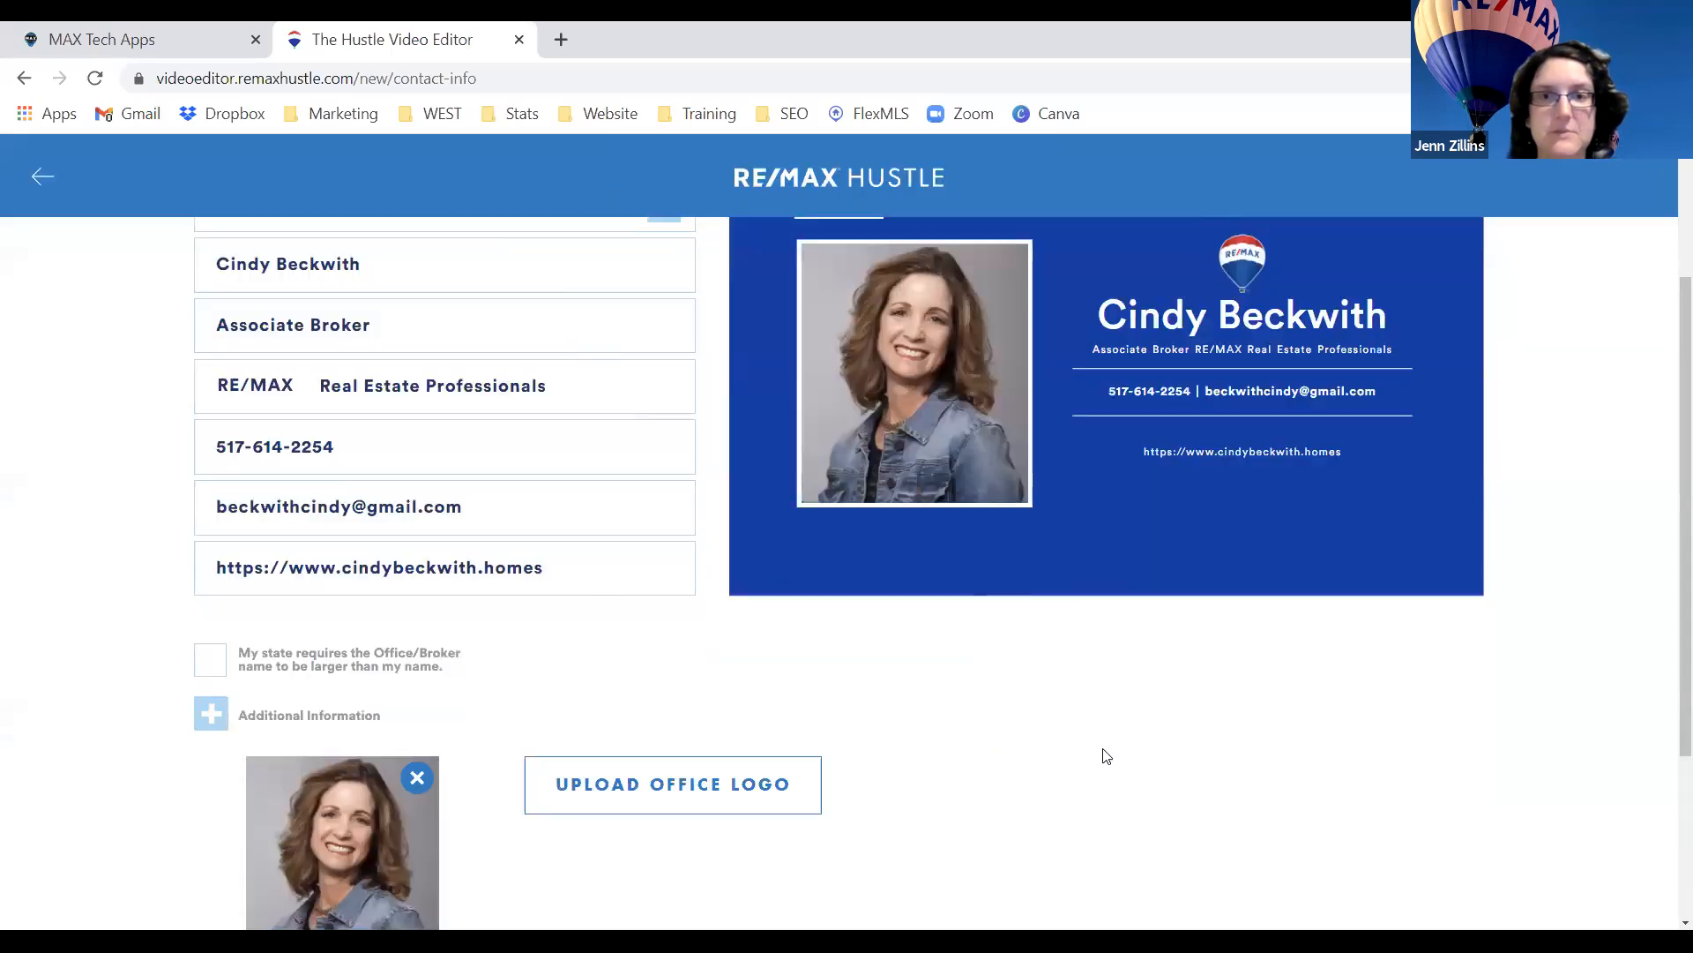
scroll(1107, 757, "up", 1)
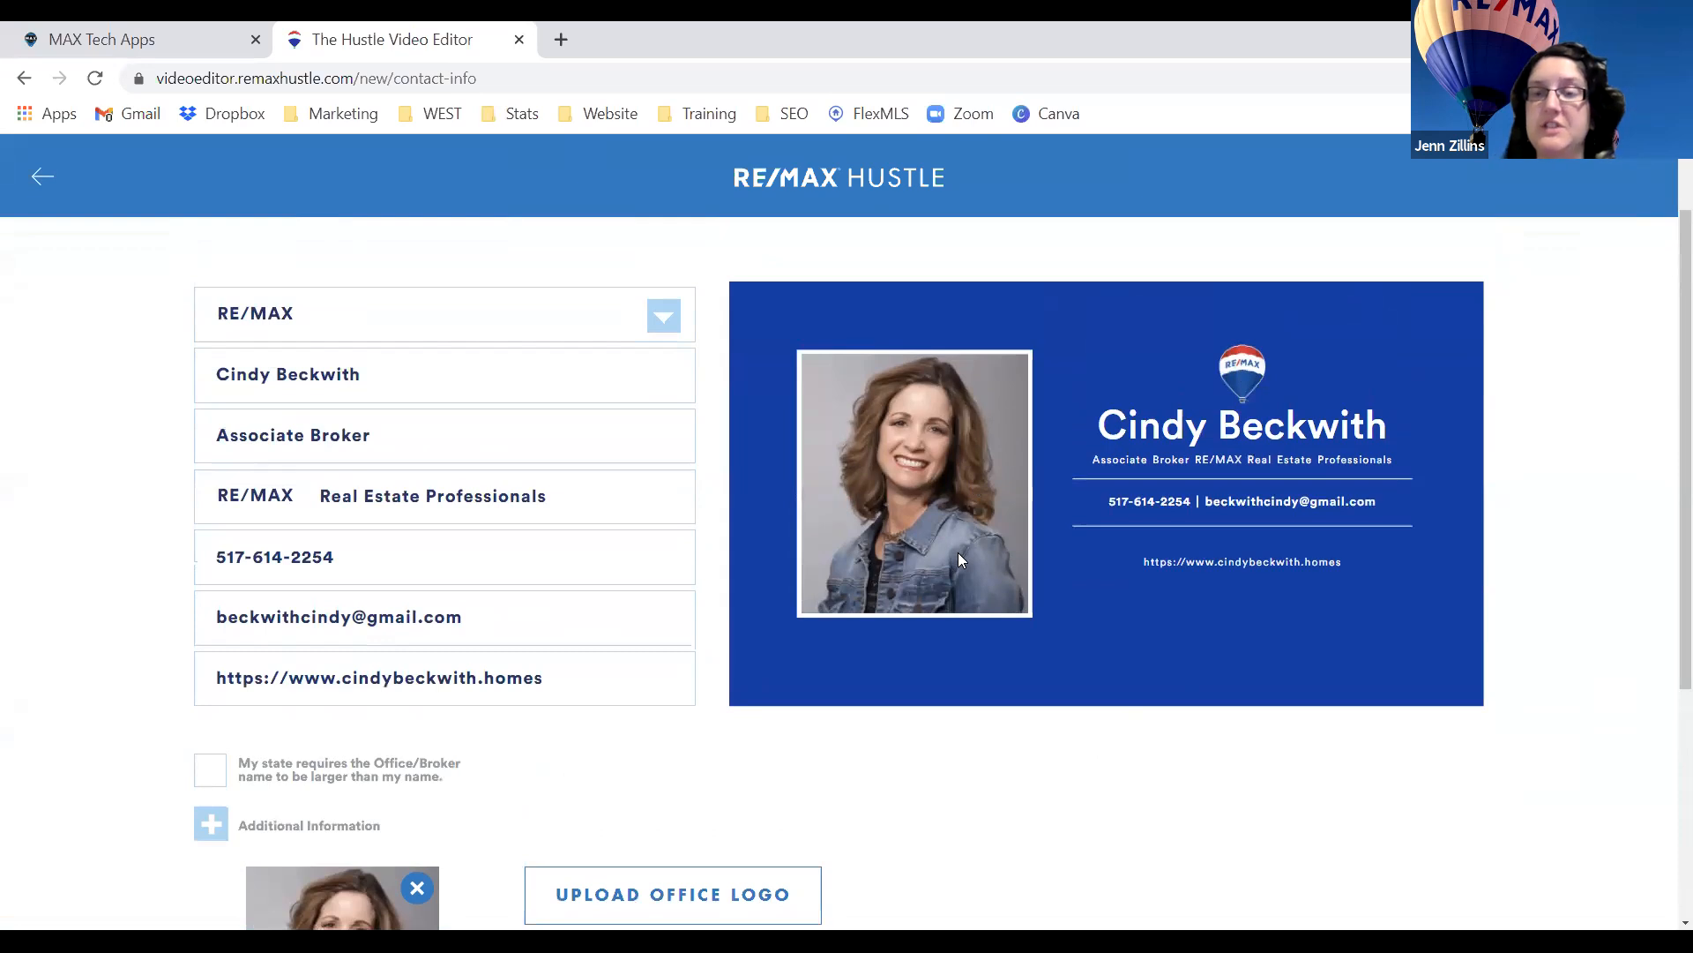
scroll(959, 554, "down", 1)
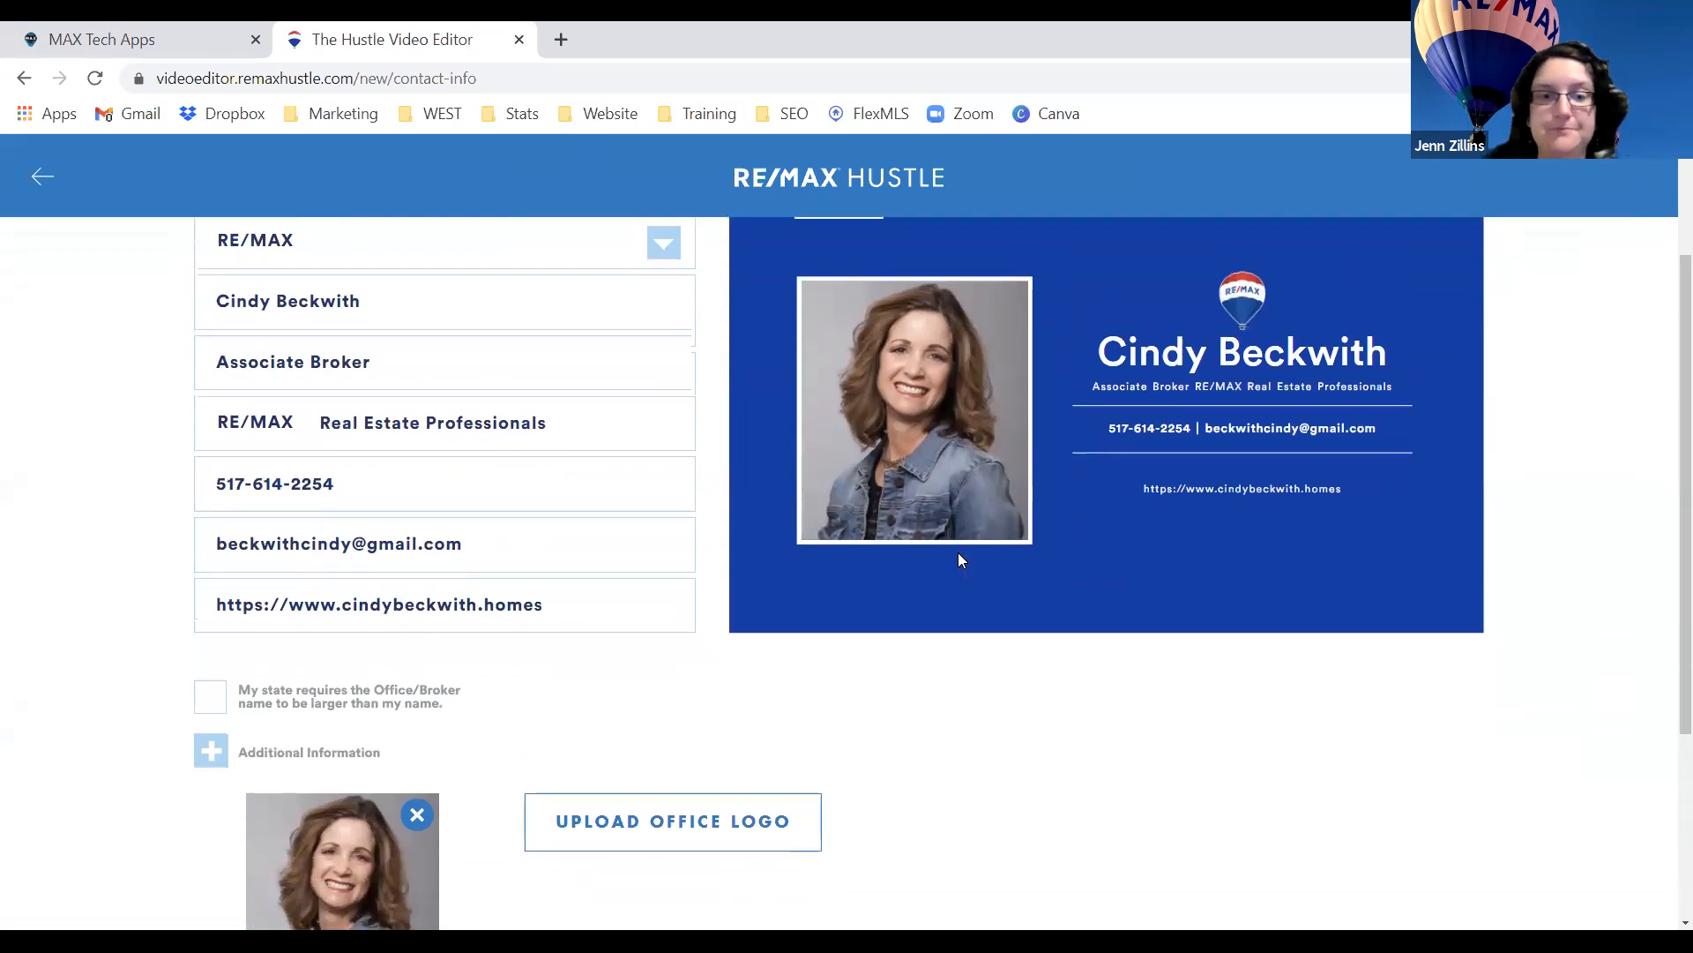
scroll(958, 558, "down", 3)
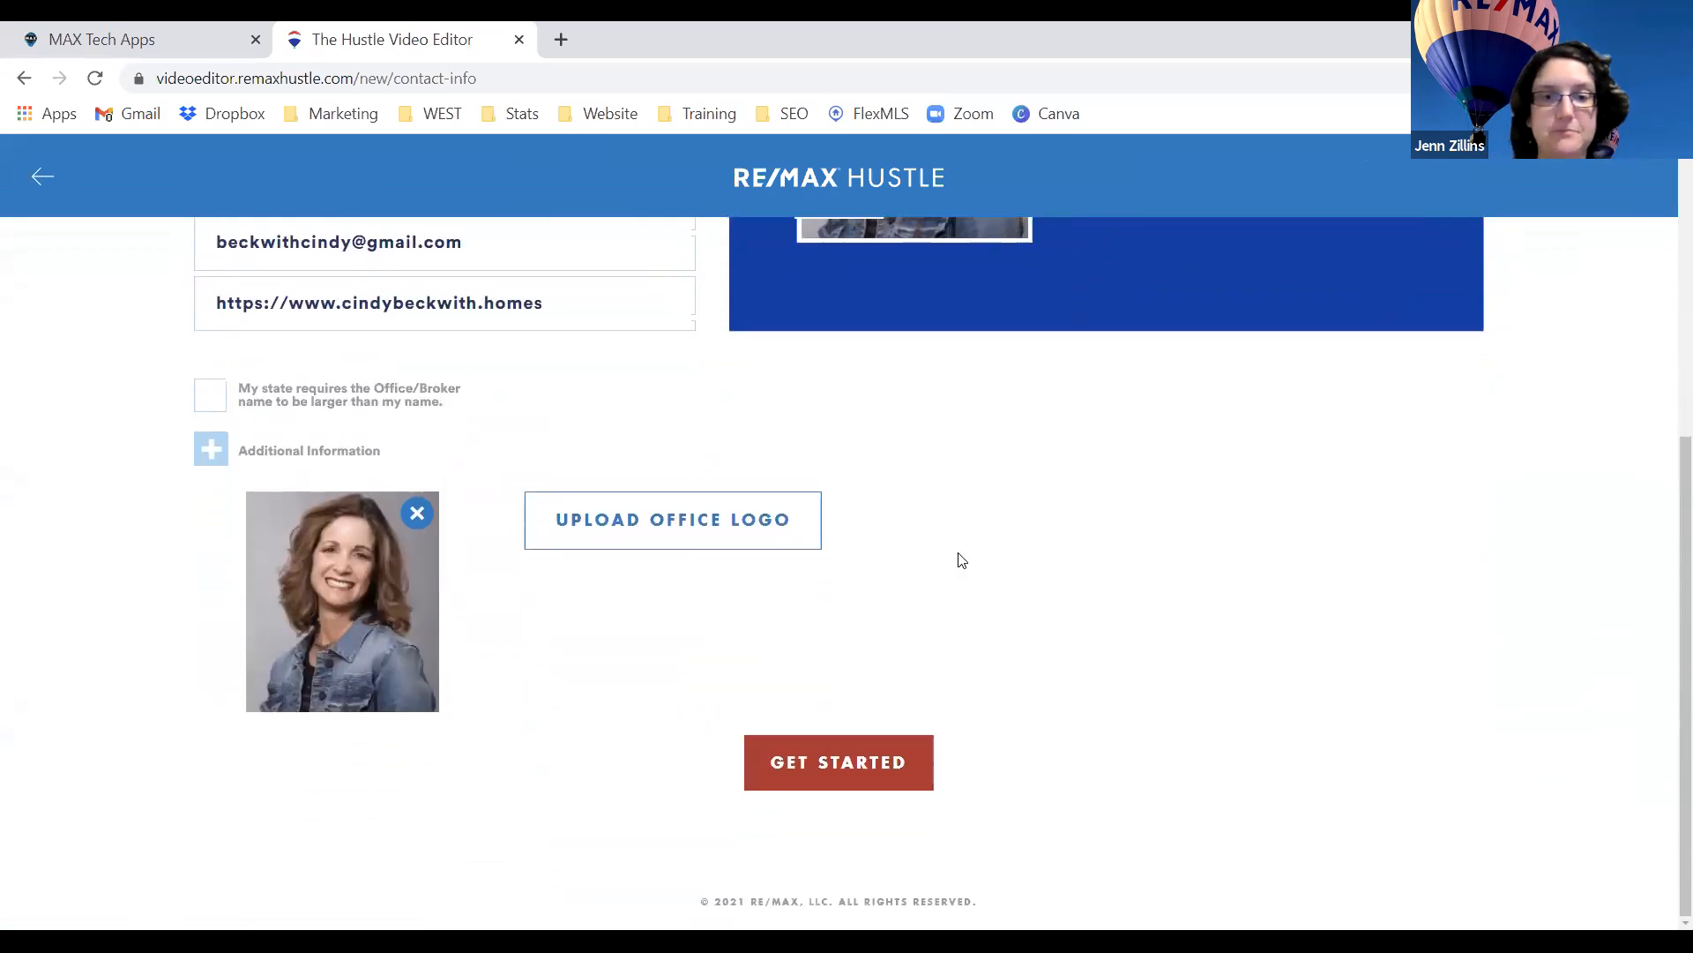
left_click(879, 764)
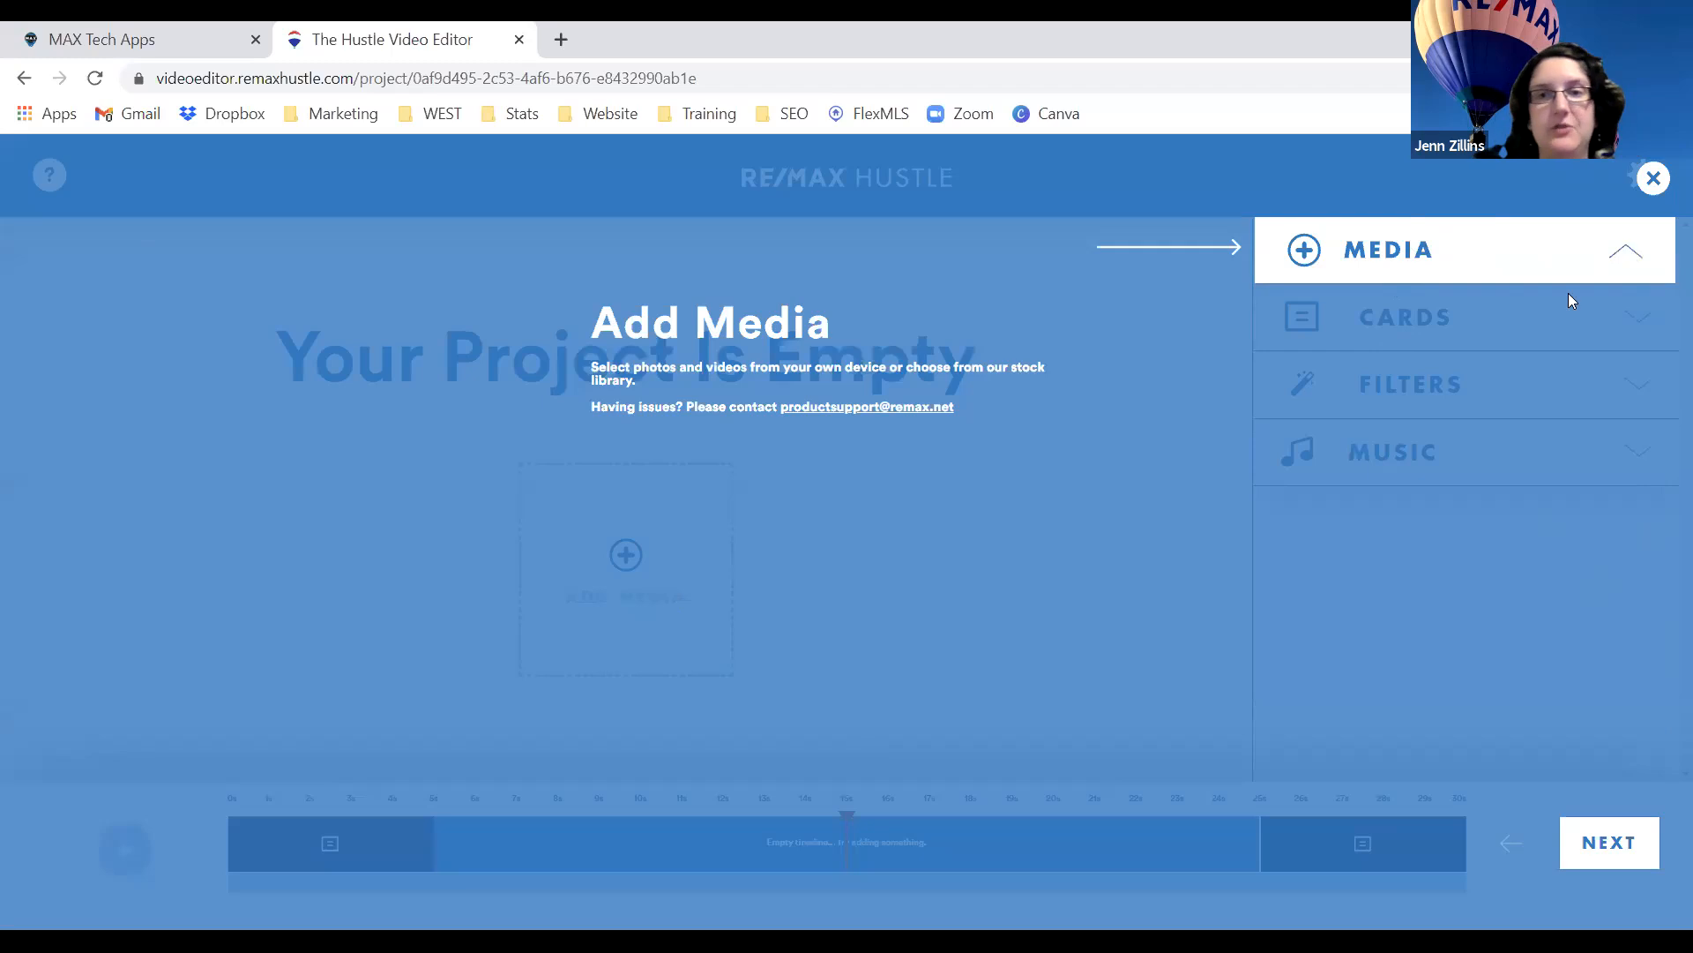
Step through the Cards, Filters and Music tips, dismiss the tour, and expand the media options.
left_click(1598, 849)
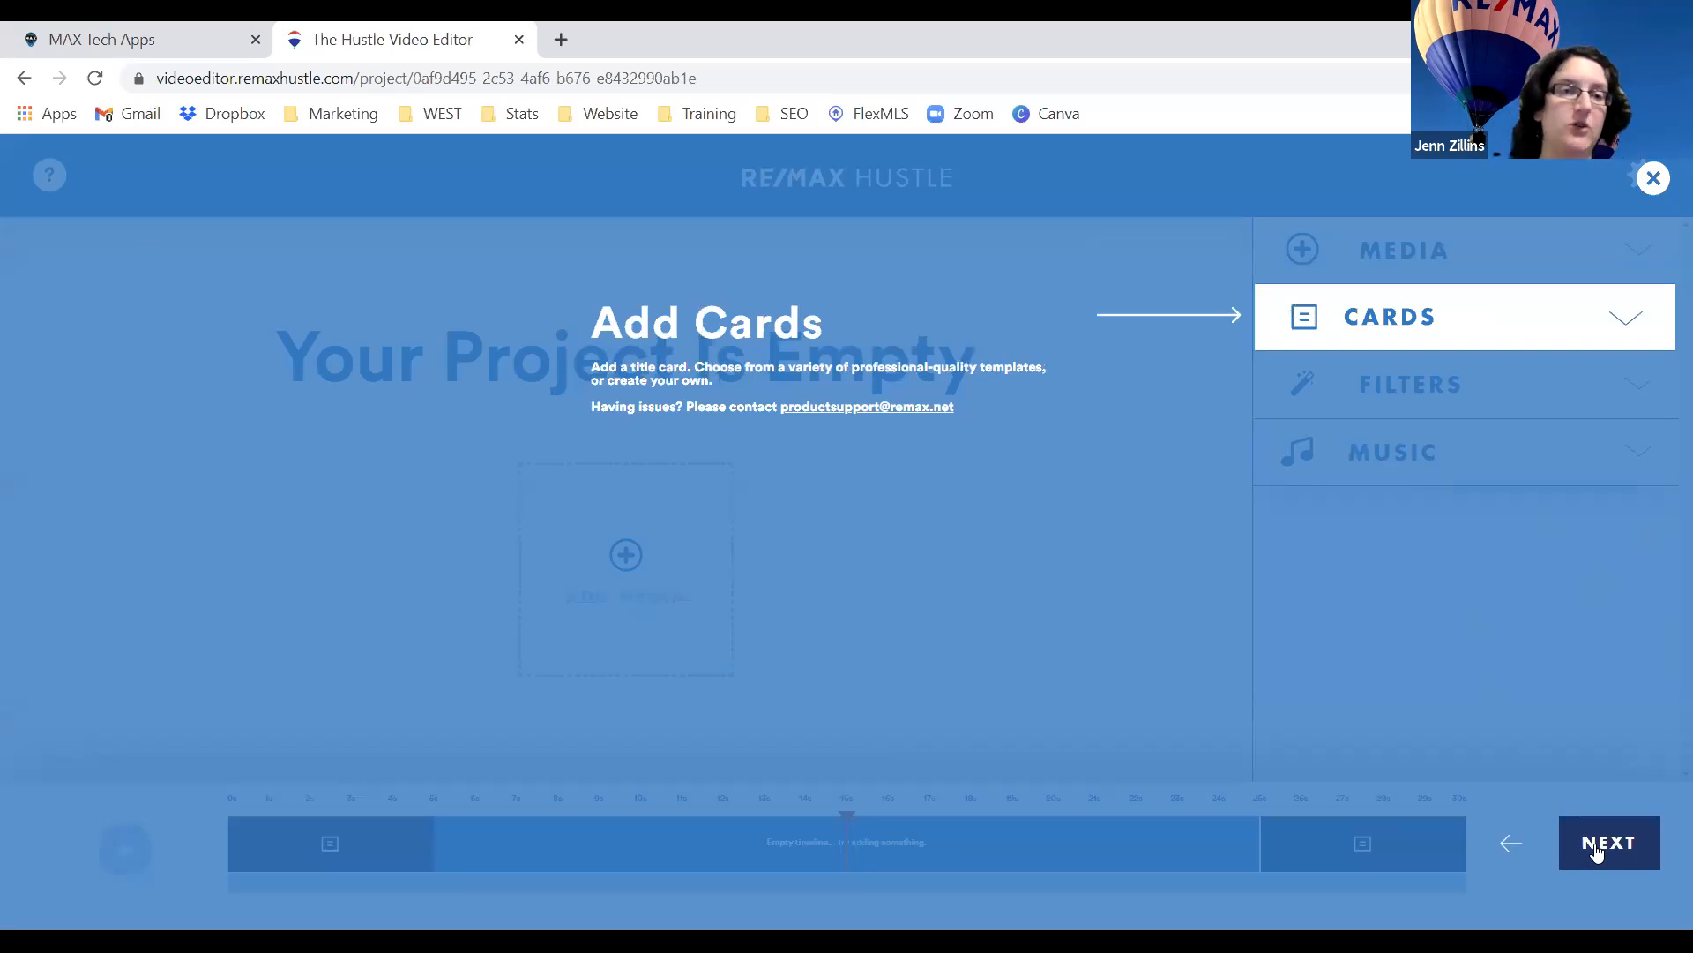
left_click(1598, 849)
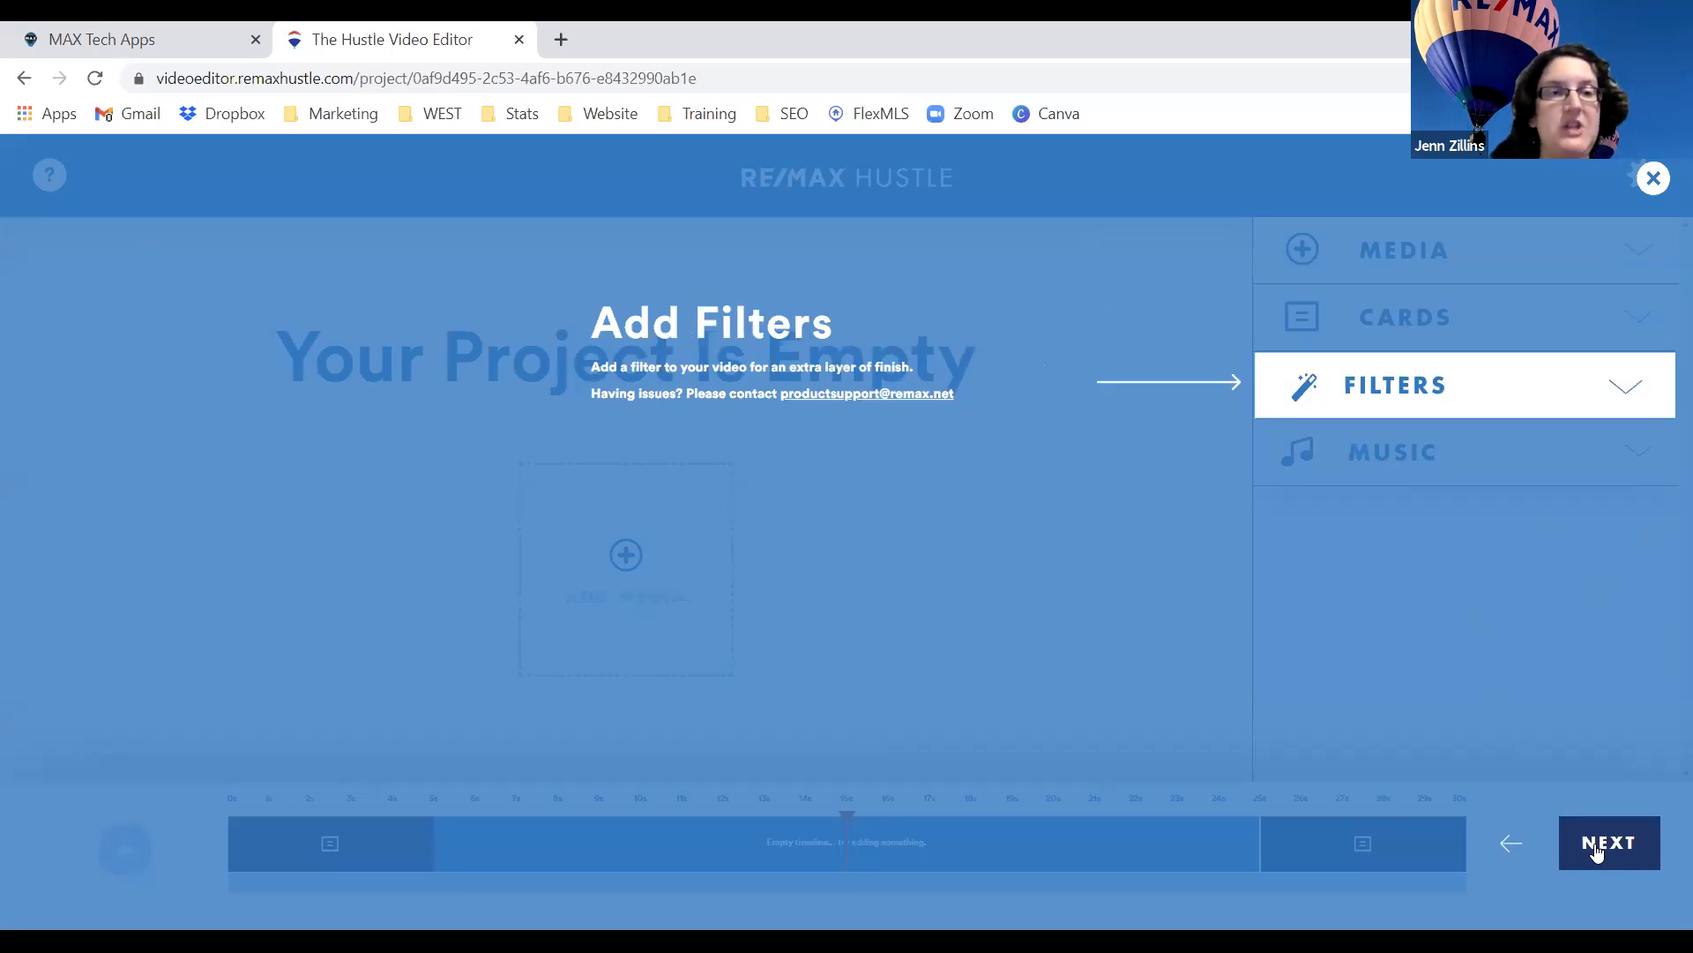
left_click(1598, 848)
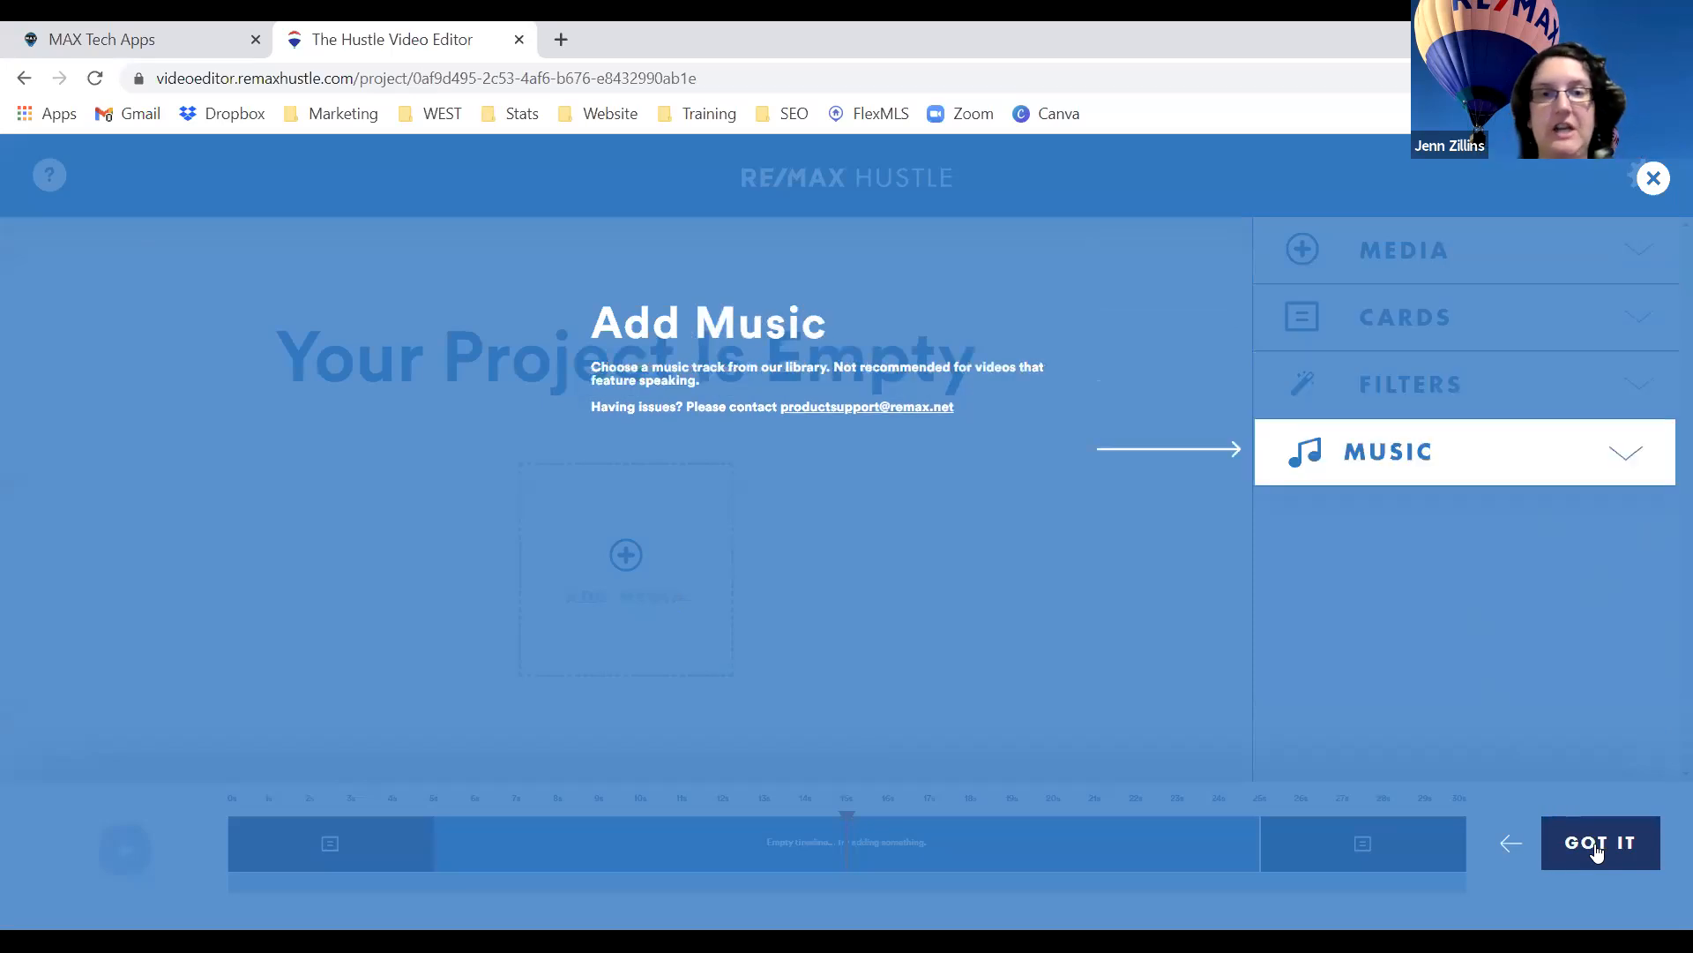
left_click(1598, 849)
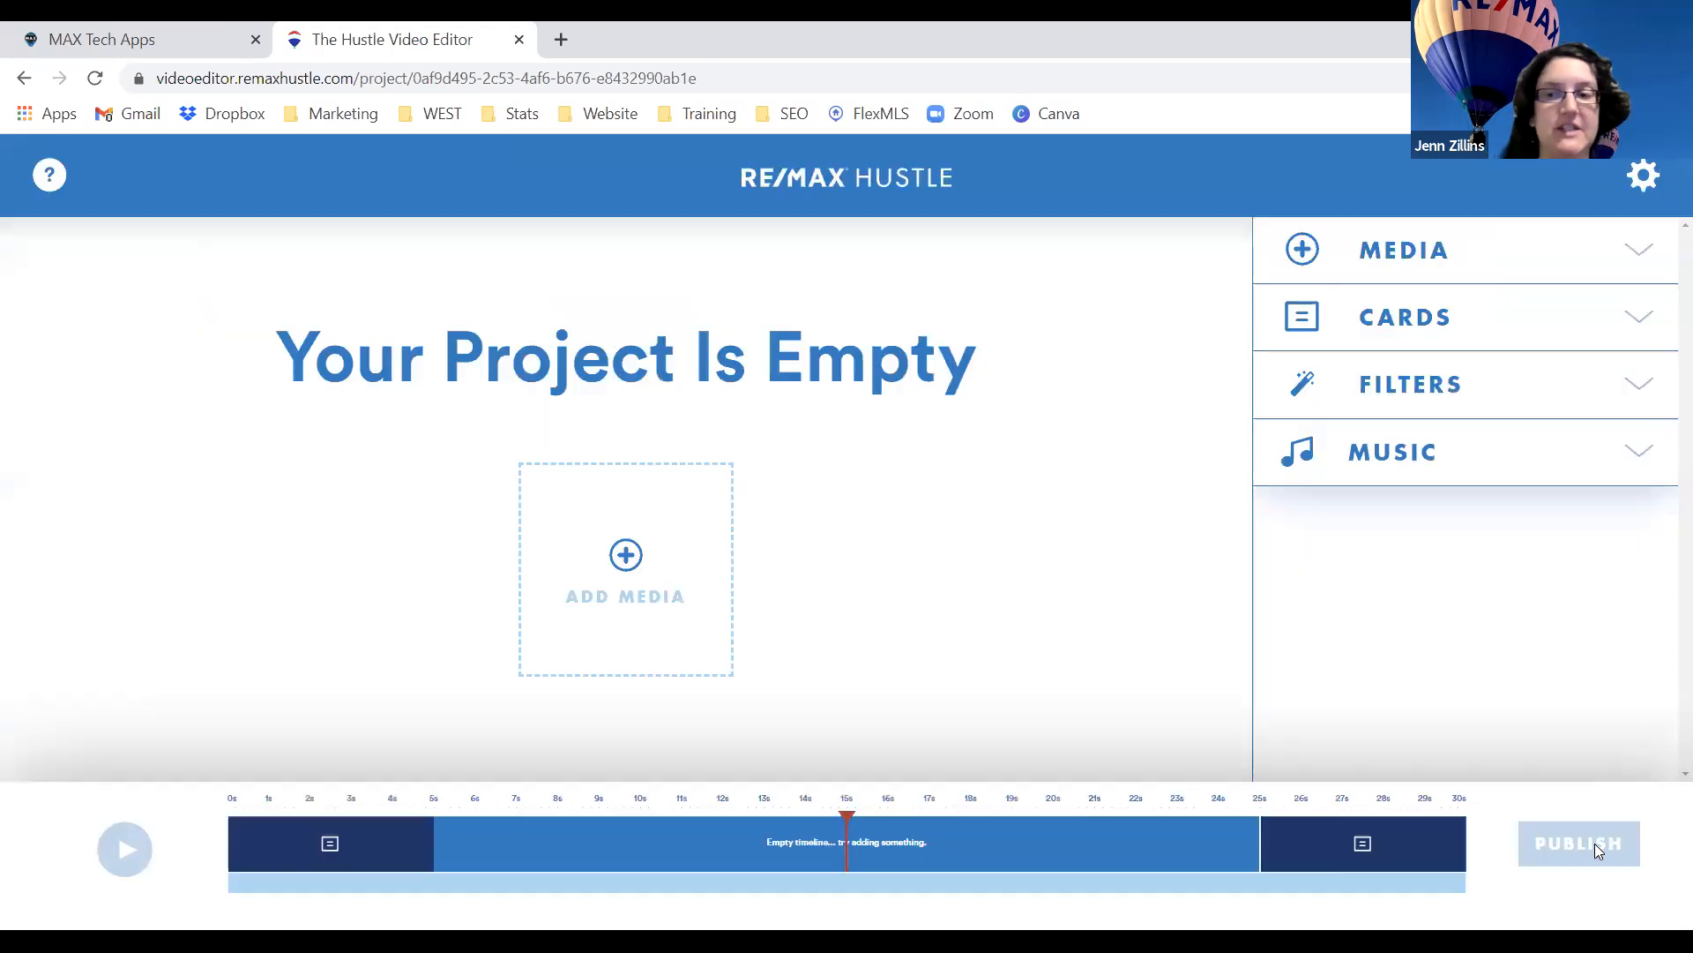
left_click(1602, 272)
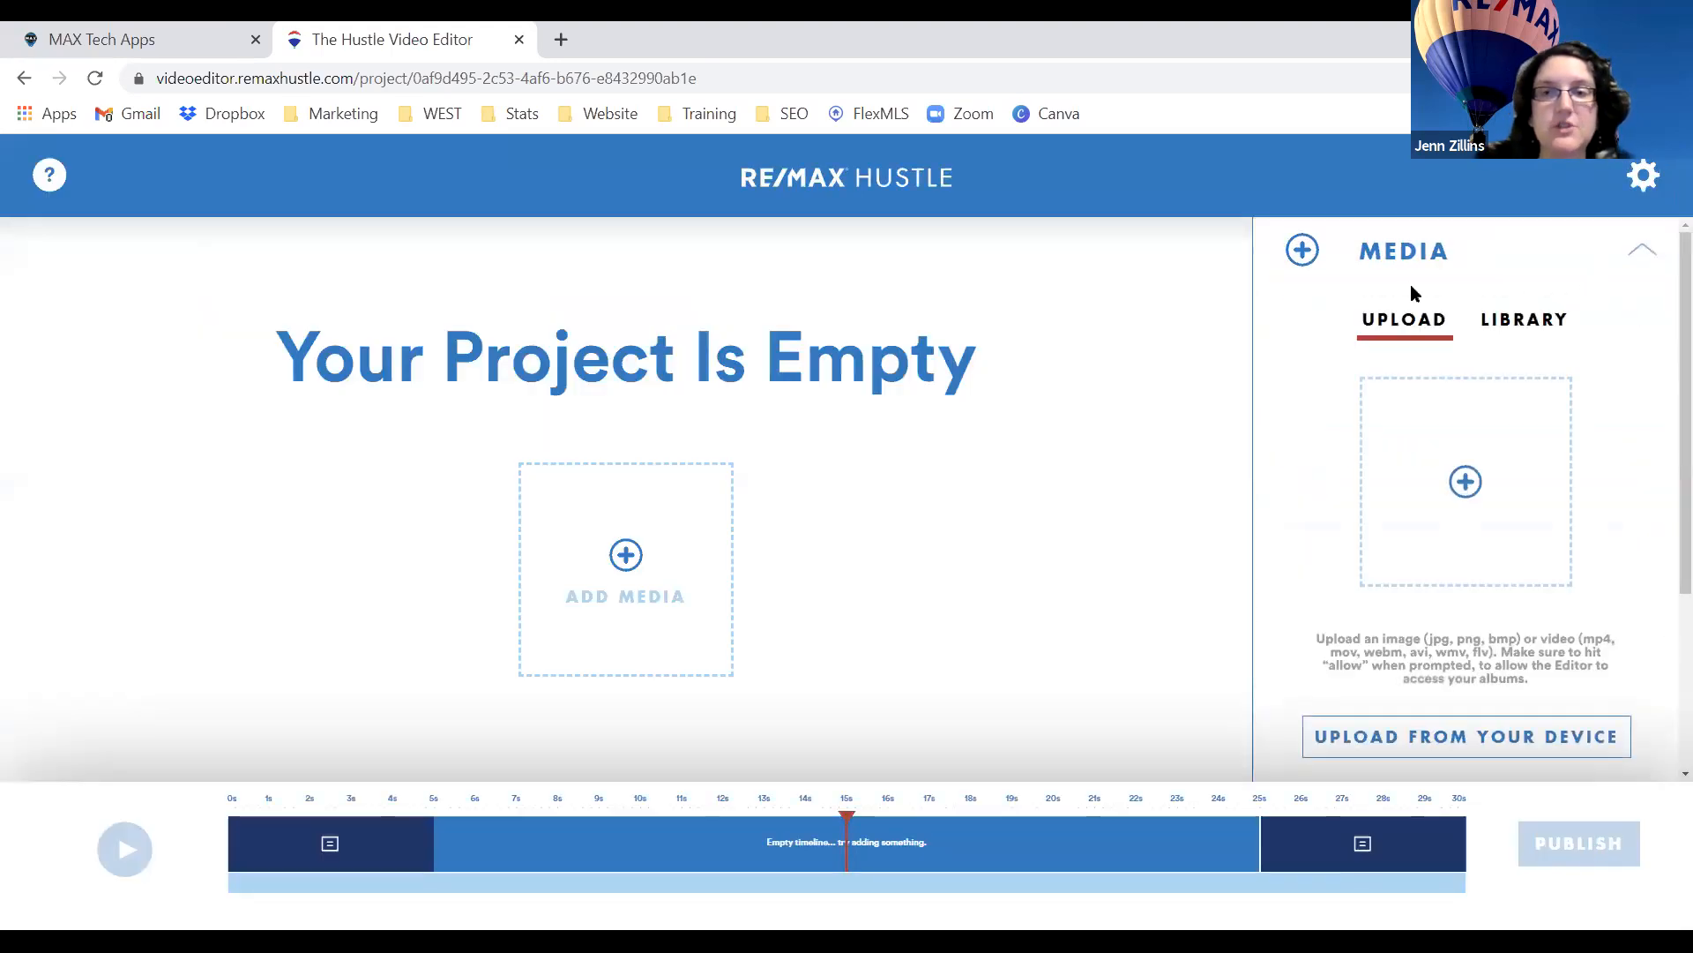
left_click(1427, 433)
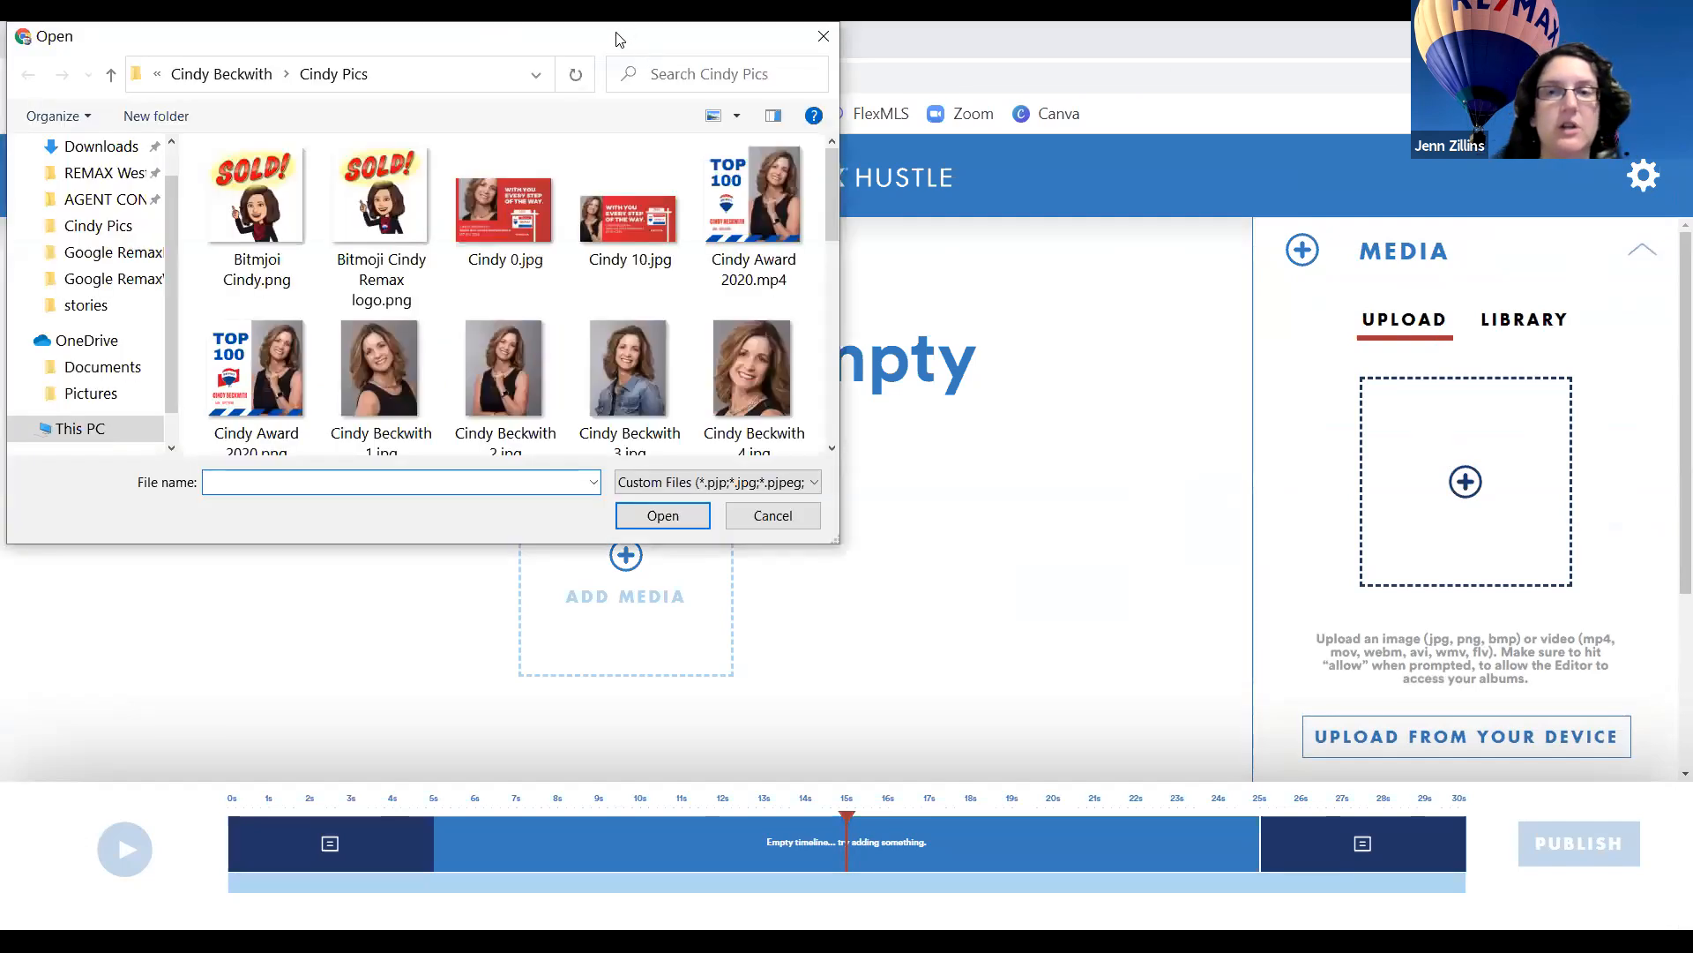
left_click_drag(622, 40, 1159, 110)
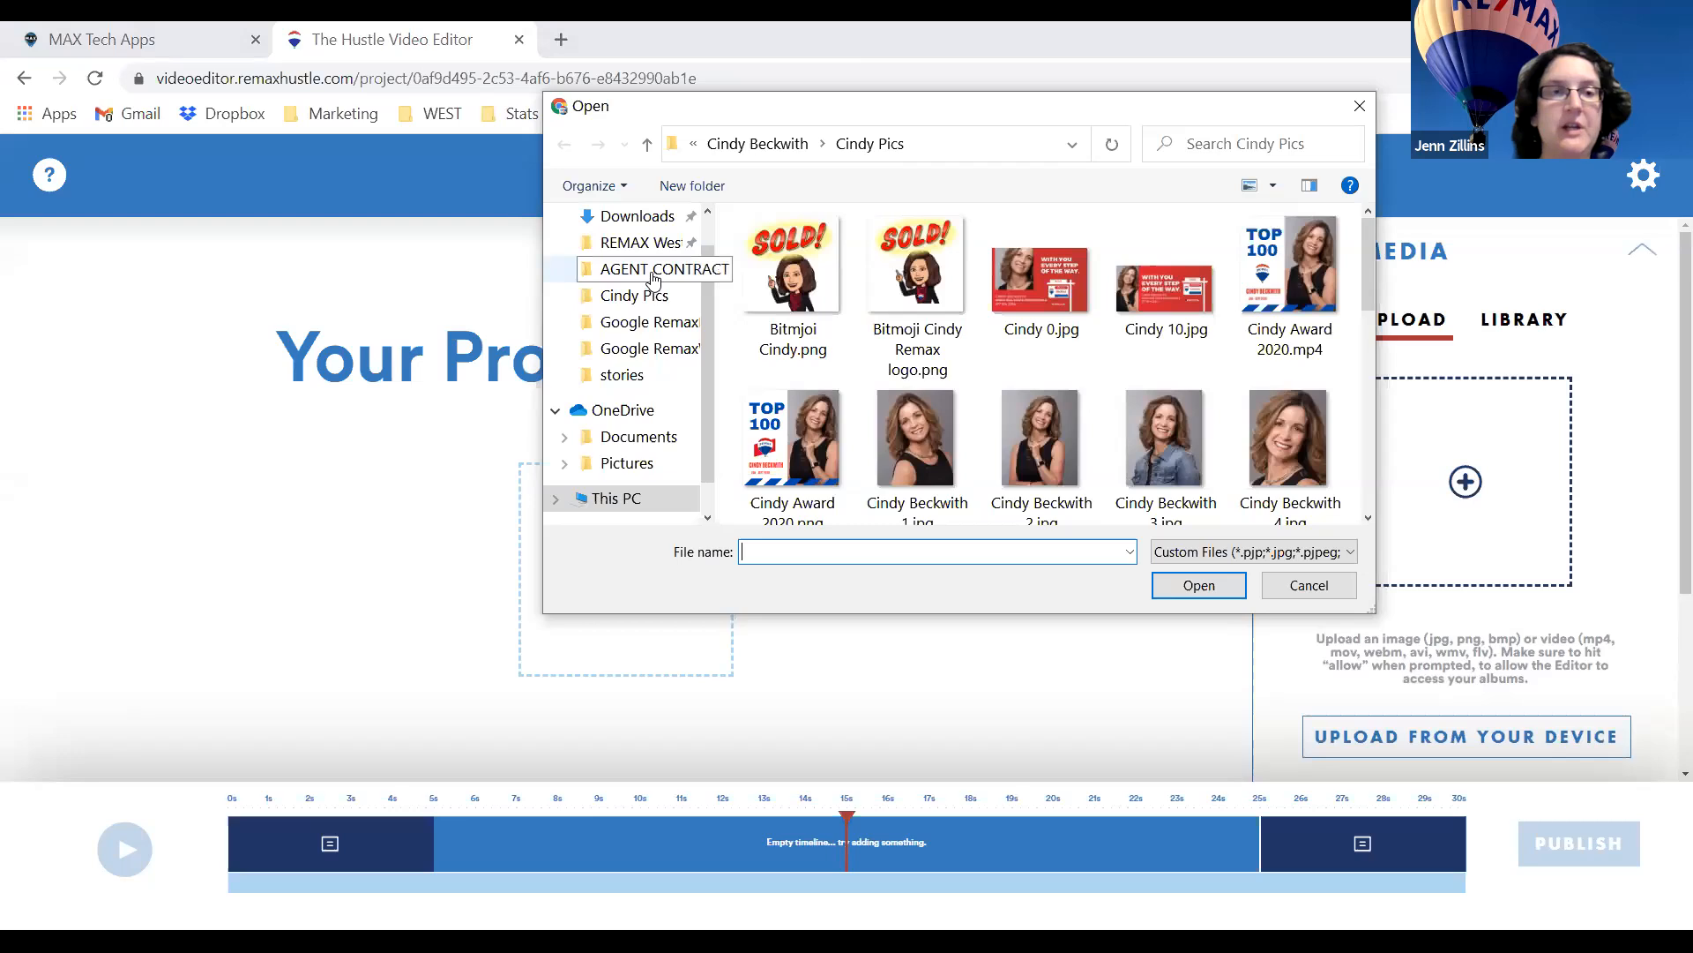
left_click(653, 279)
double_click(776, 325)
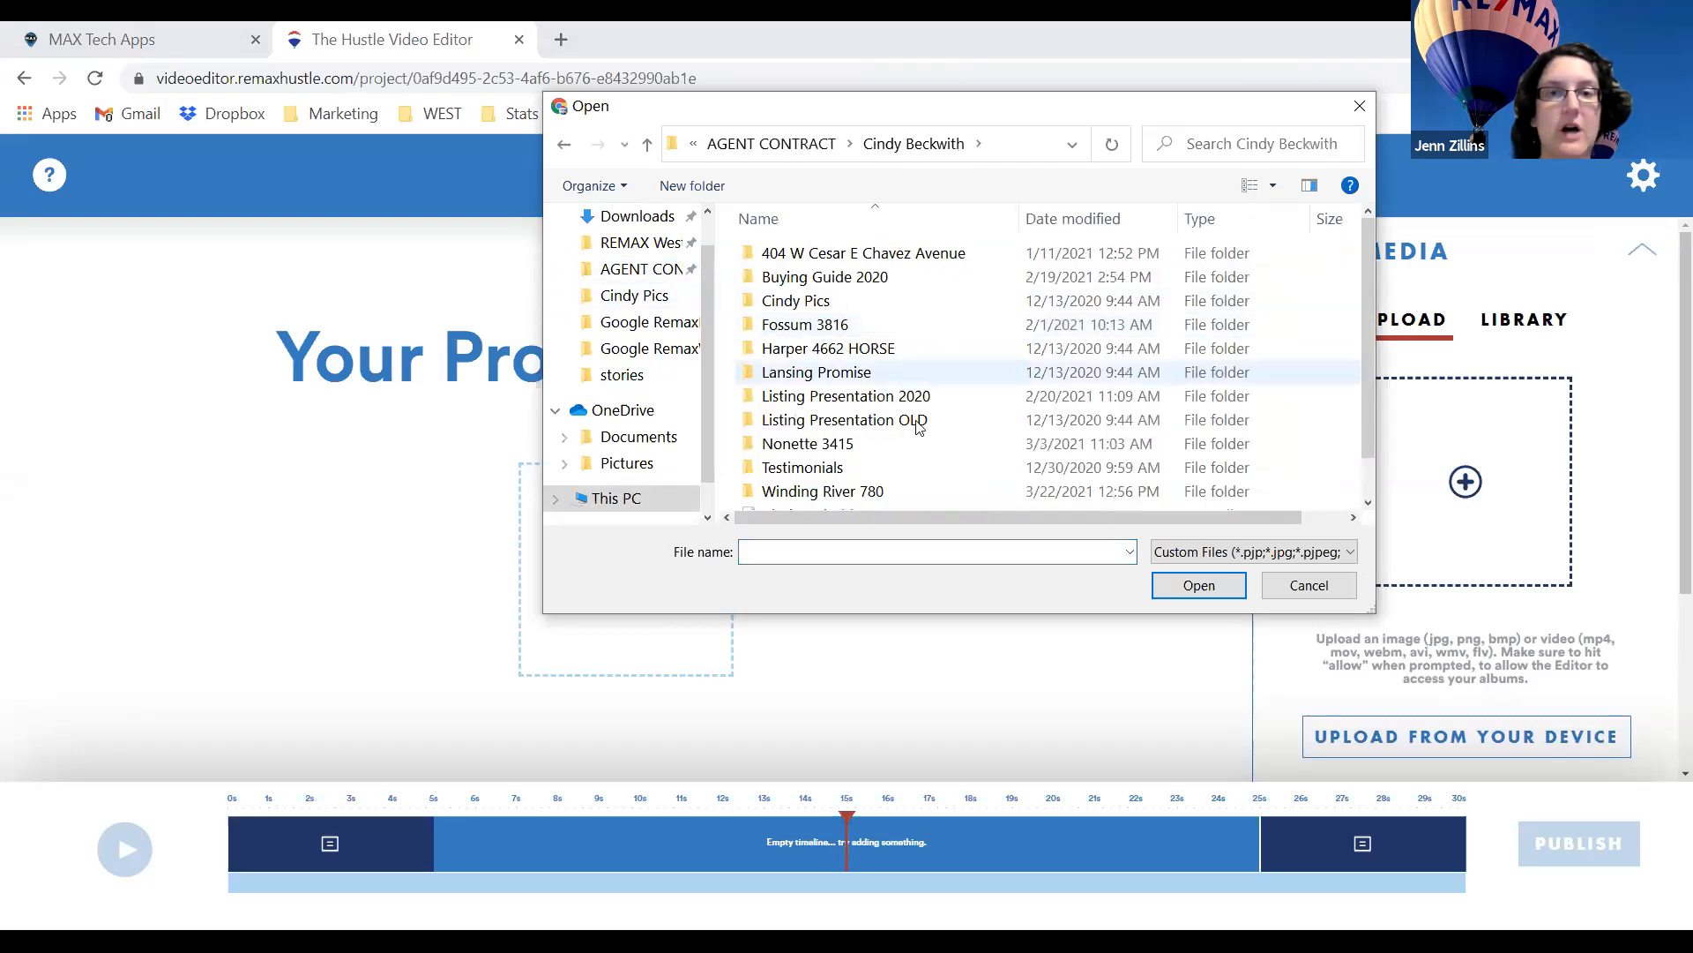
double_click(818, 448)
left_click(807, 310)
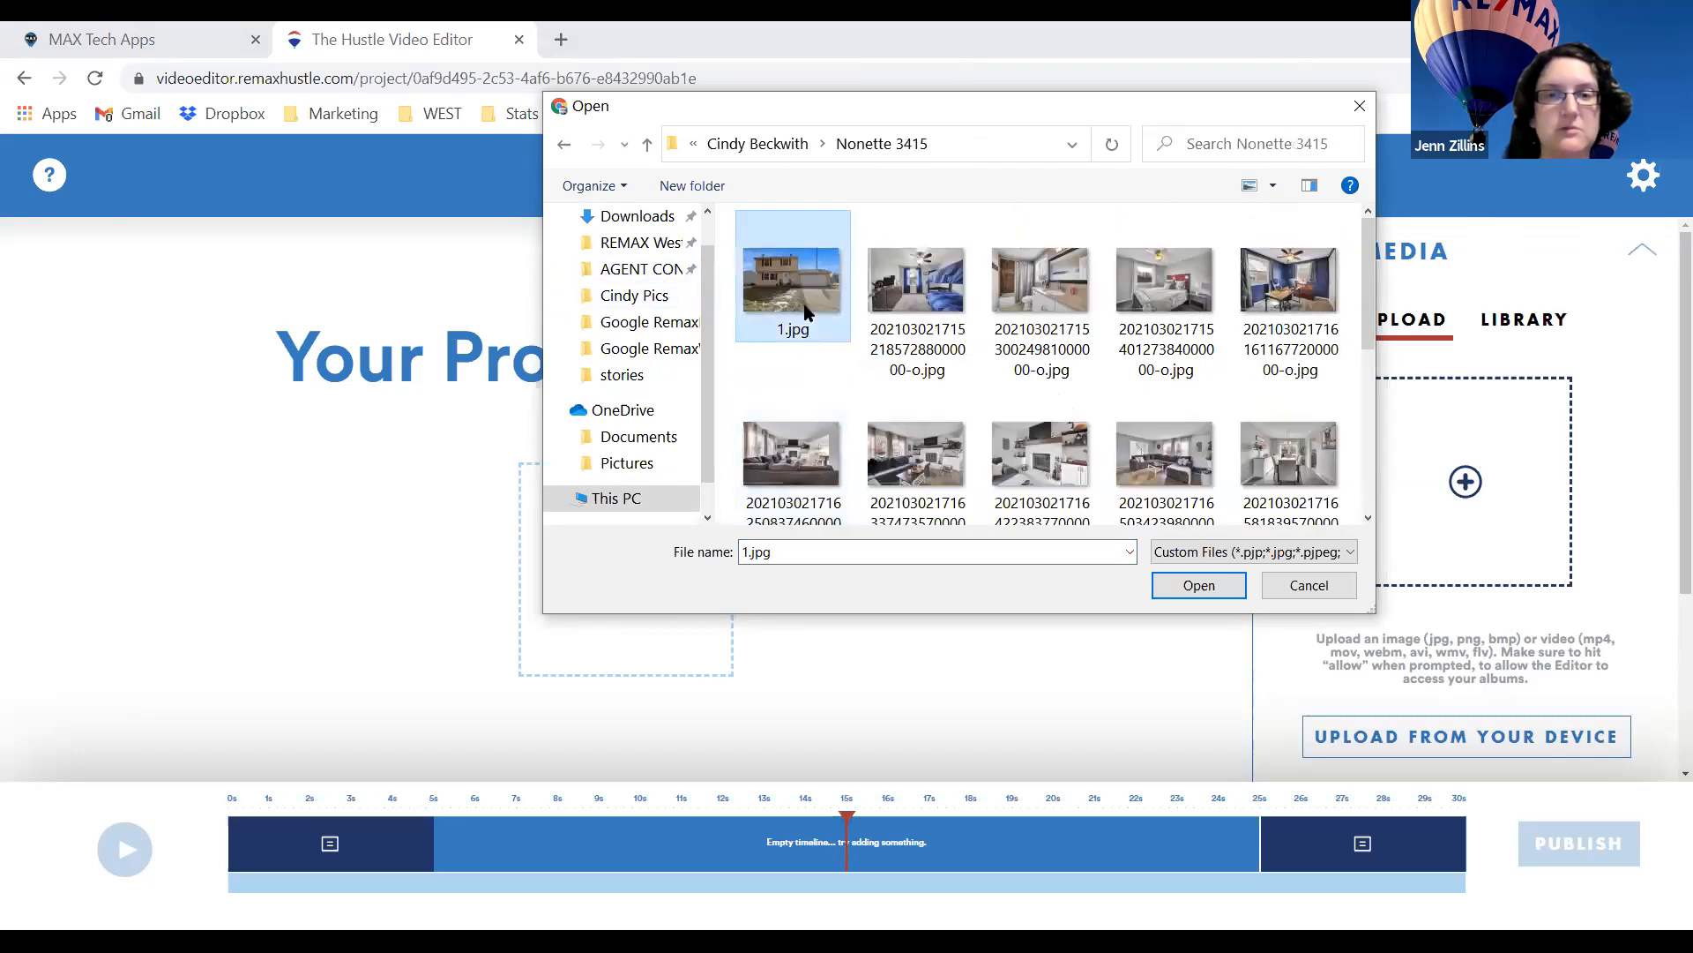
key("Return")
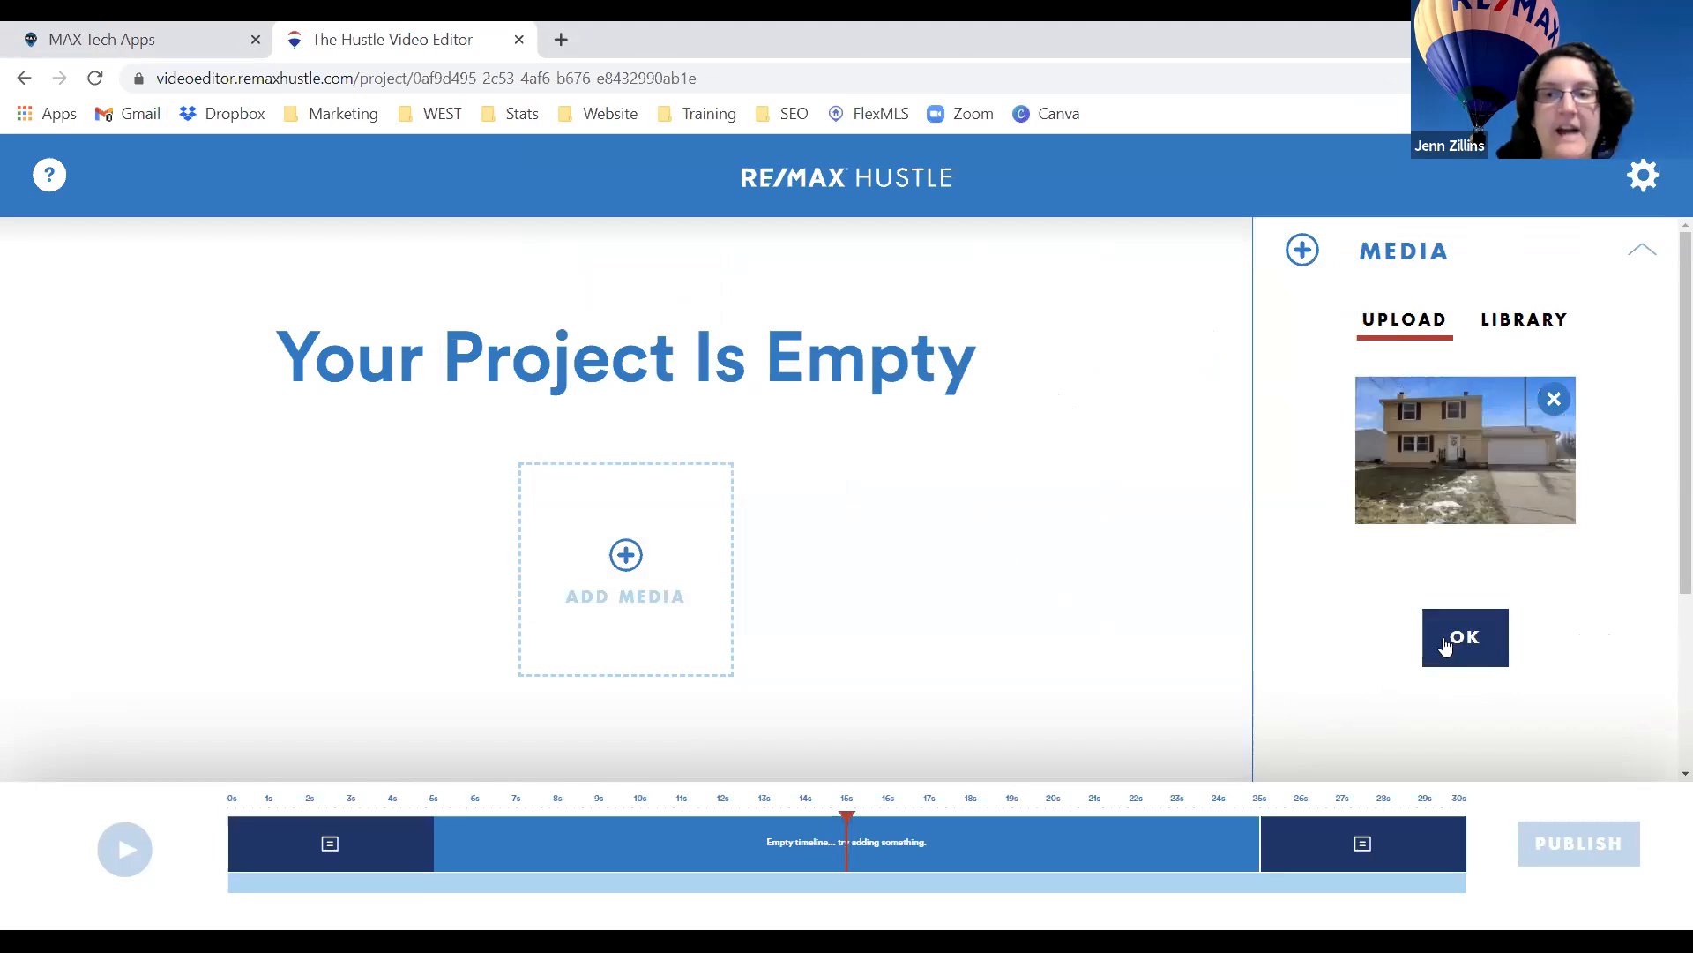
left_click(1446, 642)
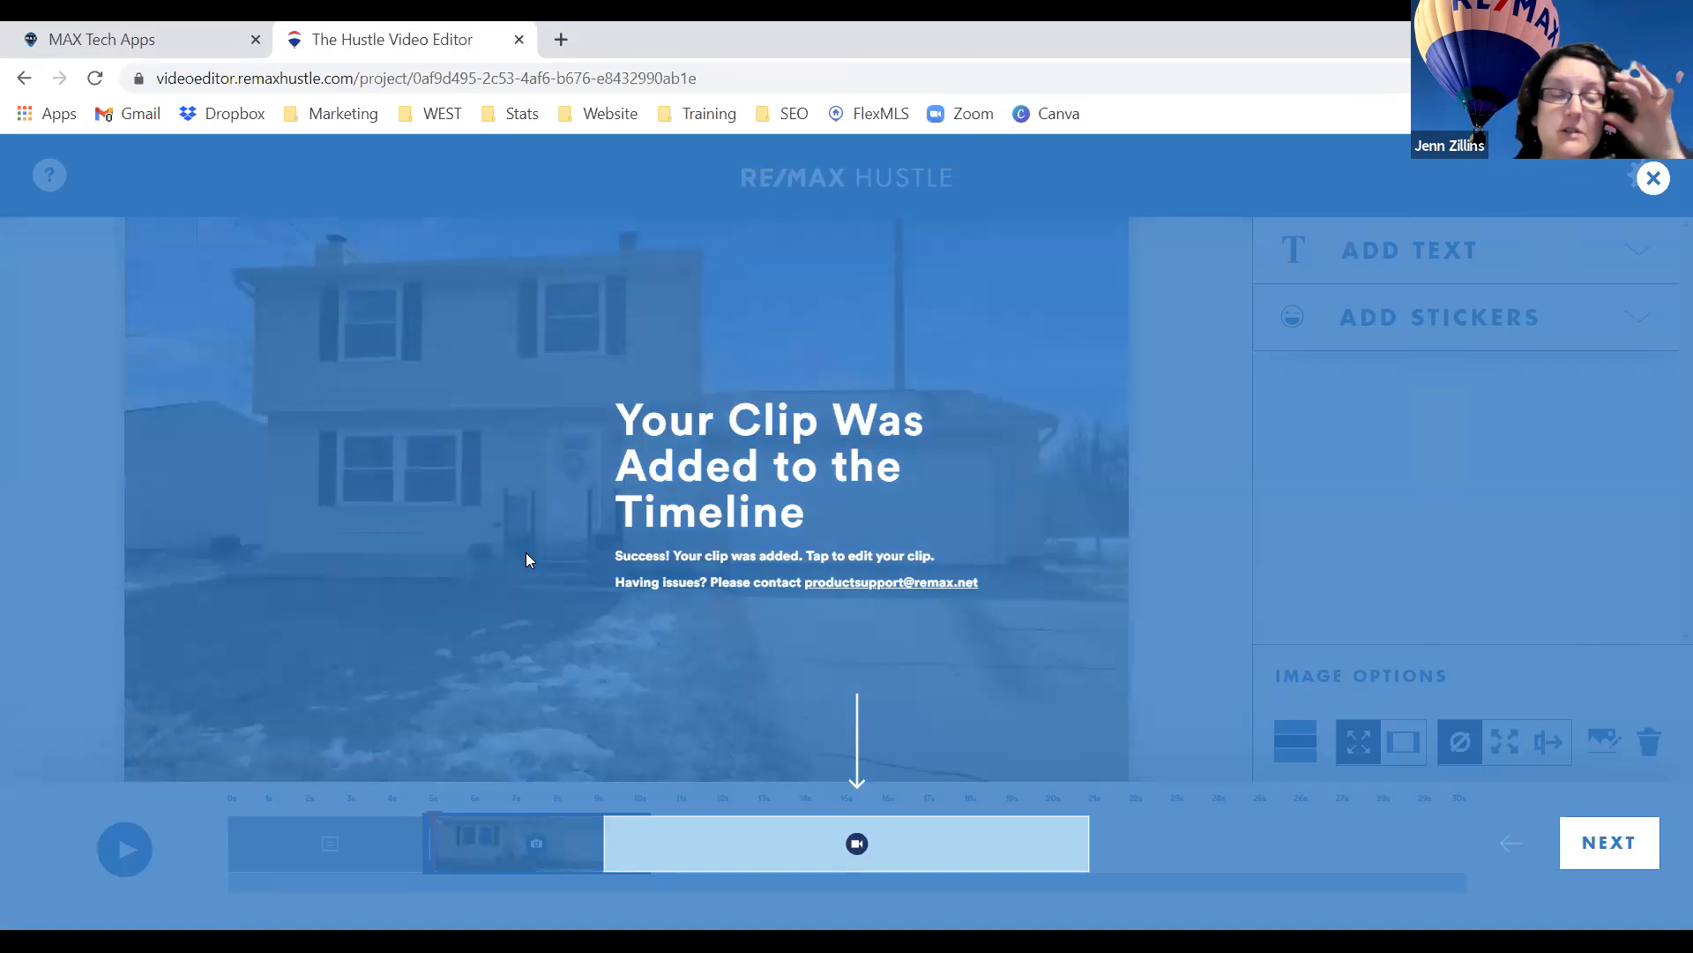
Step through and dismiss the editor and clip tips.
left_click(1579, 853)
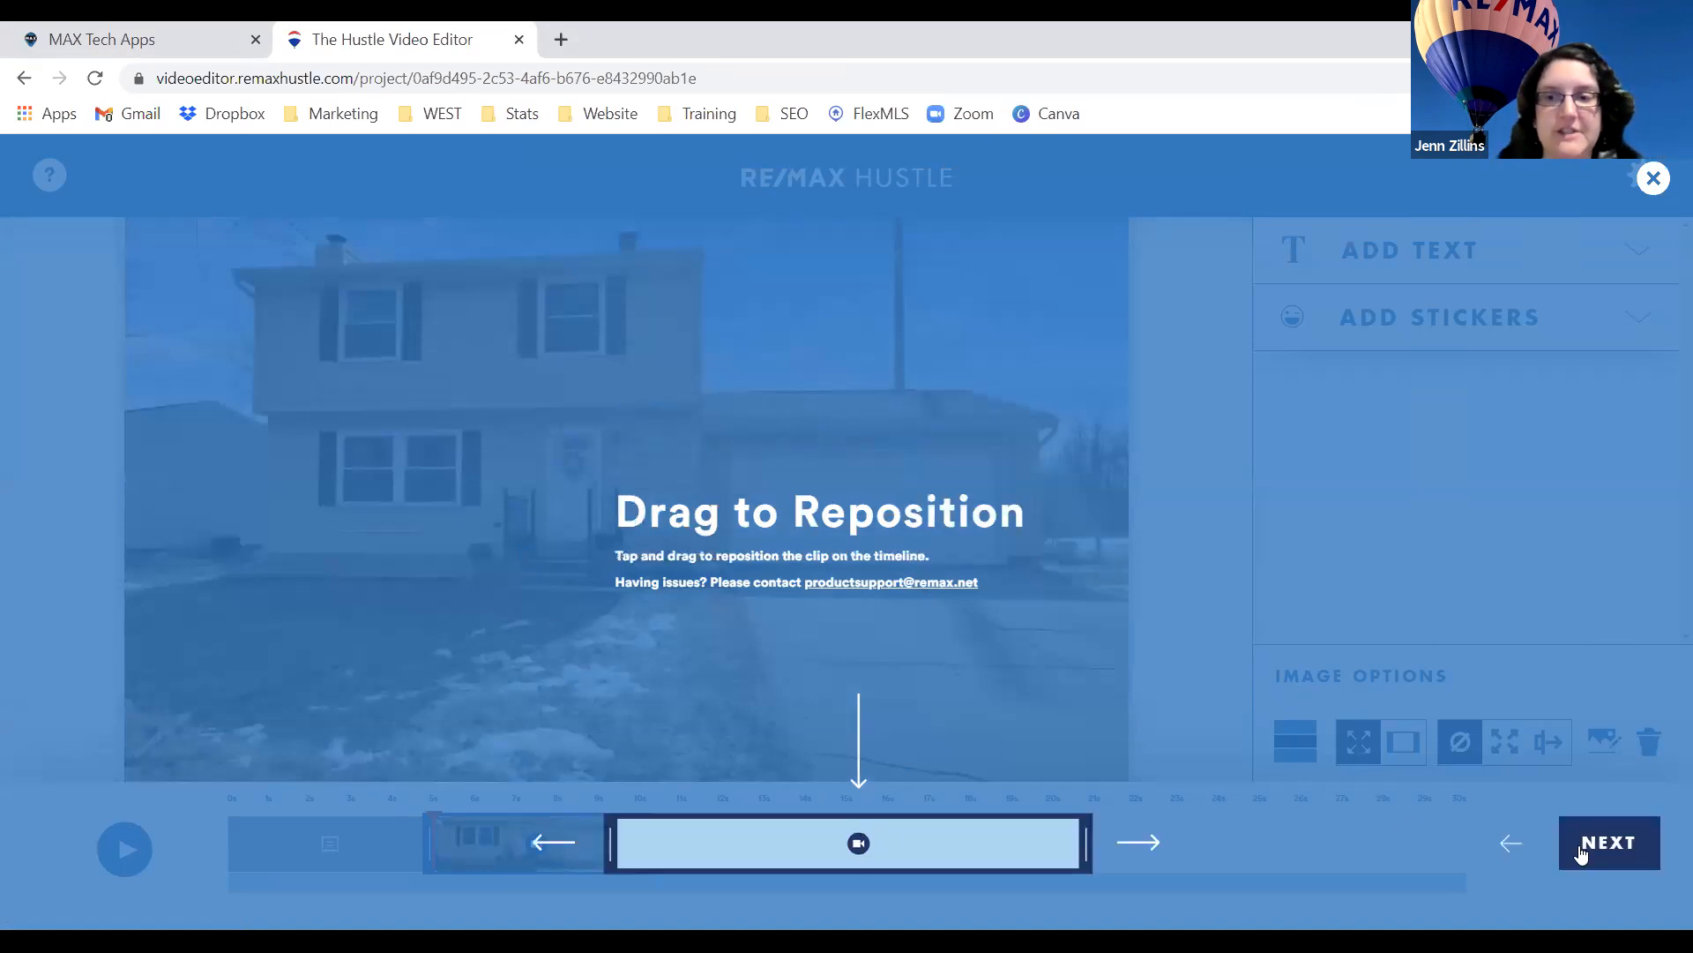
left_click(1581, 851)
left_click(1604, 849)
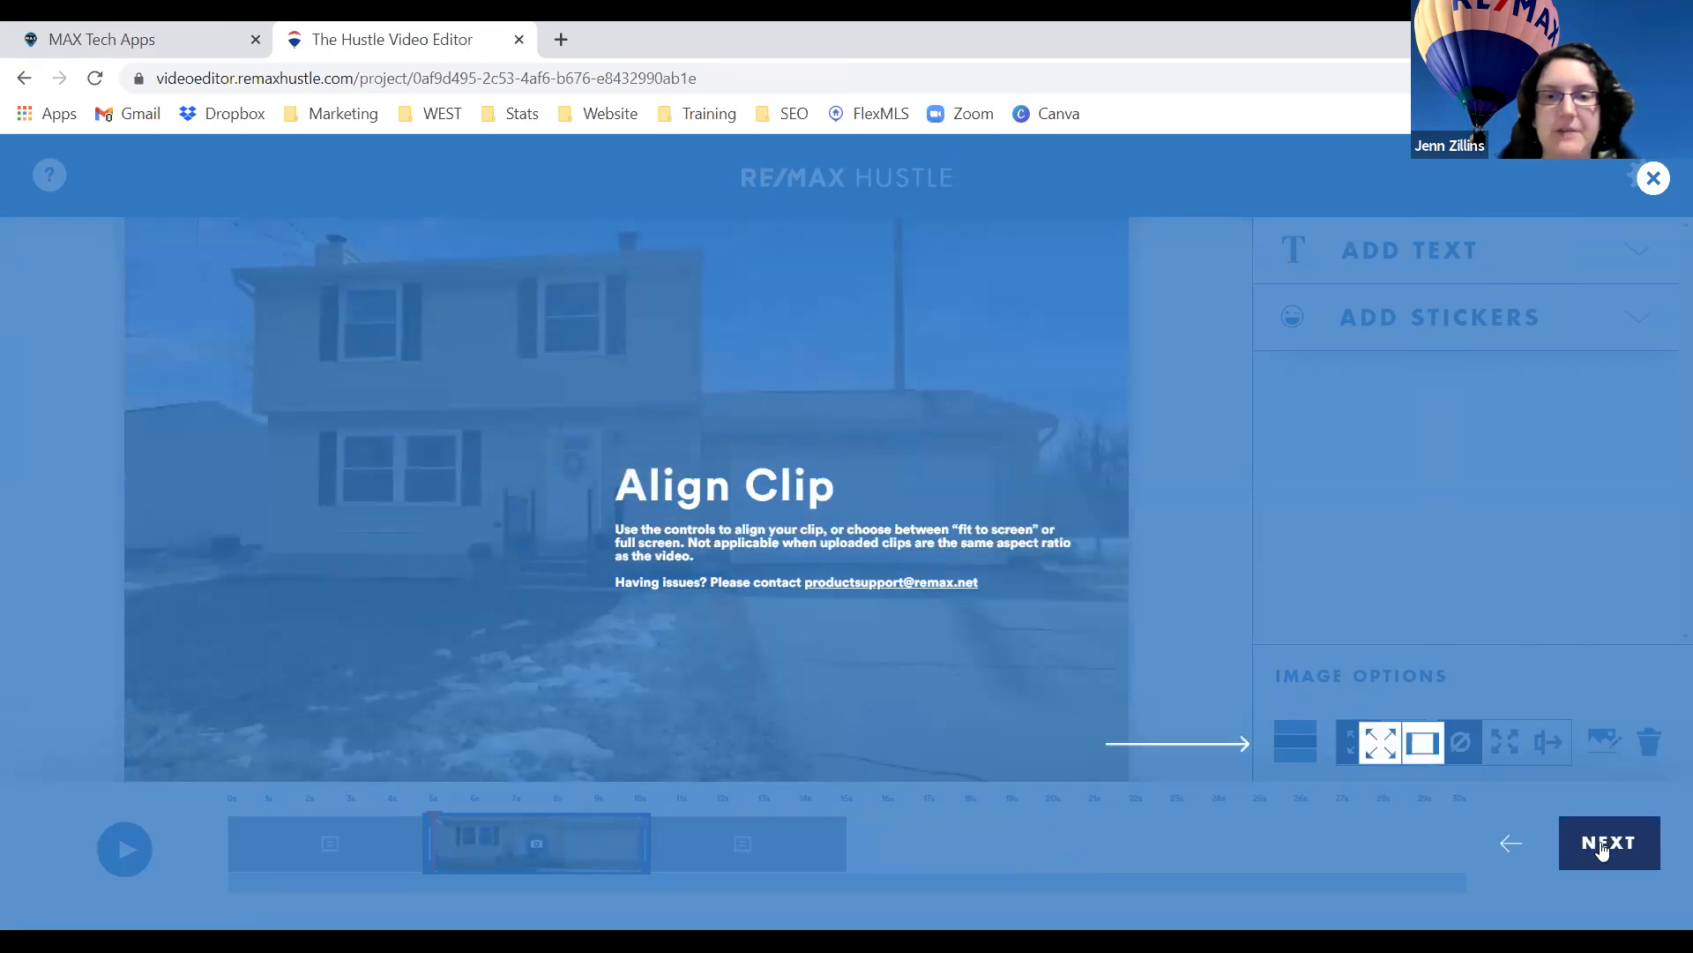
left_click(1603, 847)
left_click(1604, 847)
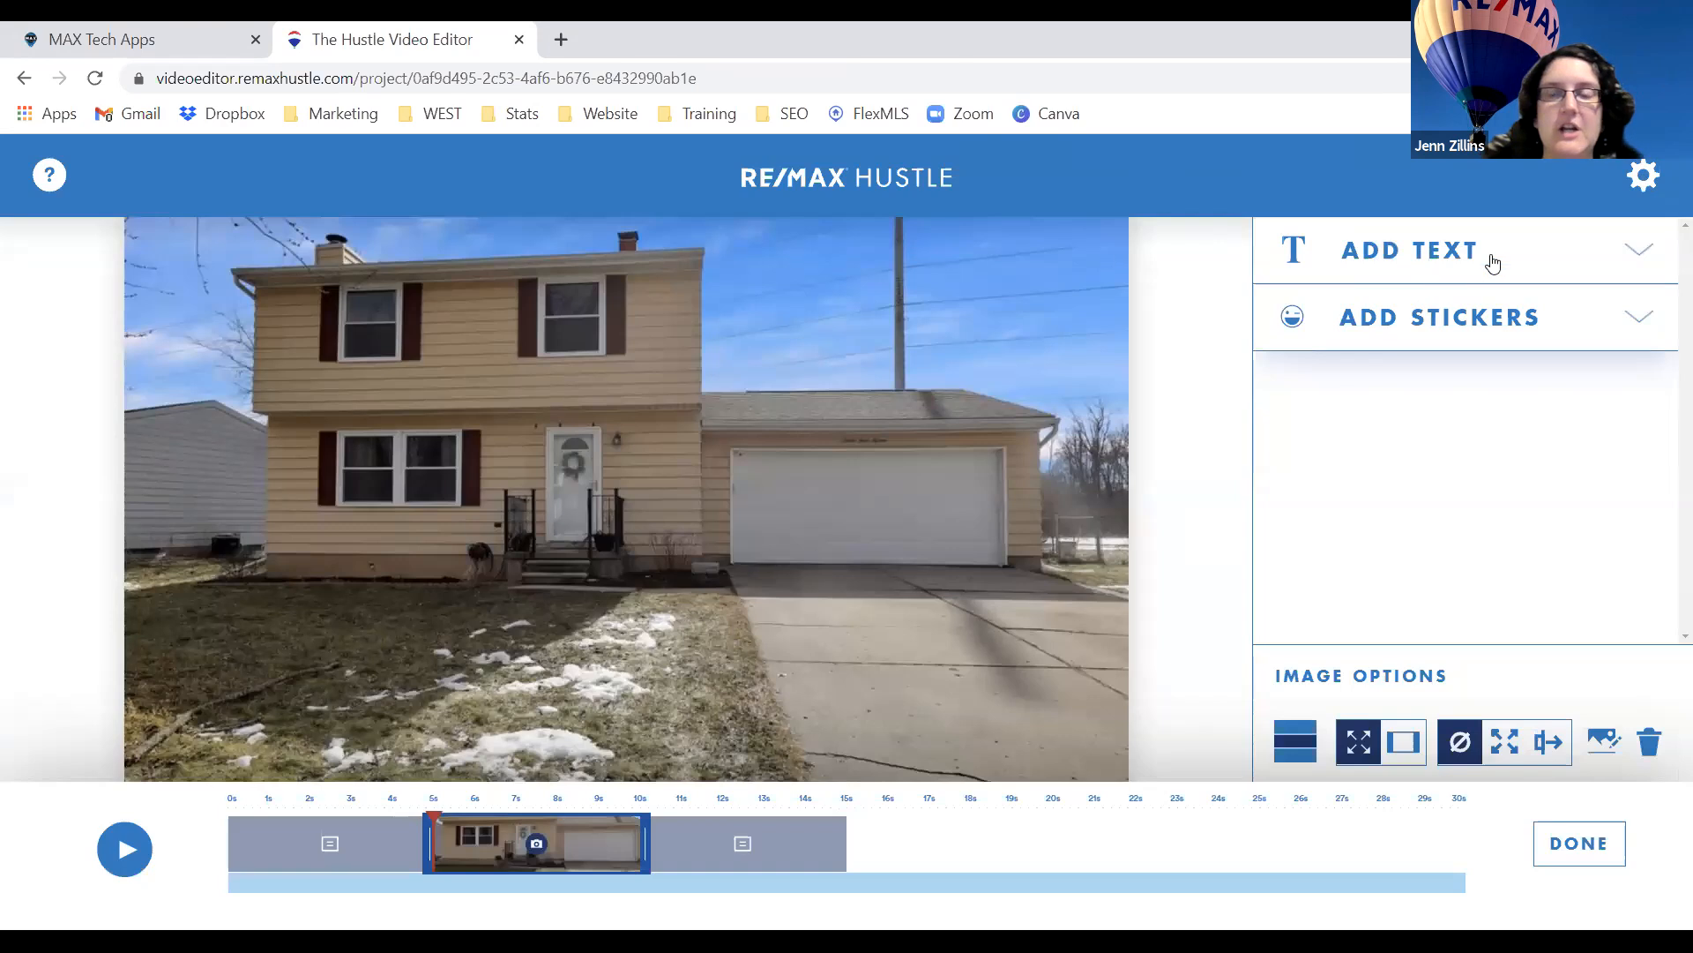
Start a text caption for the clip and dismiss the text tips.
left_click(1633, 250)
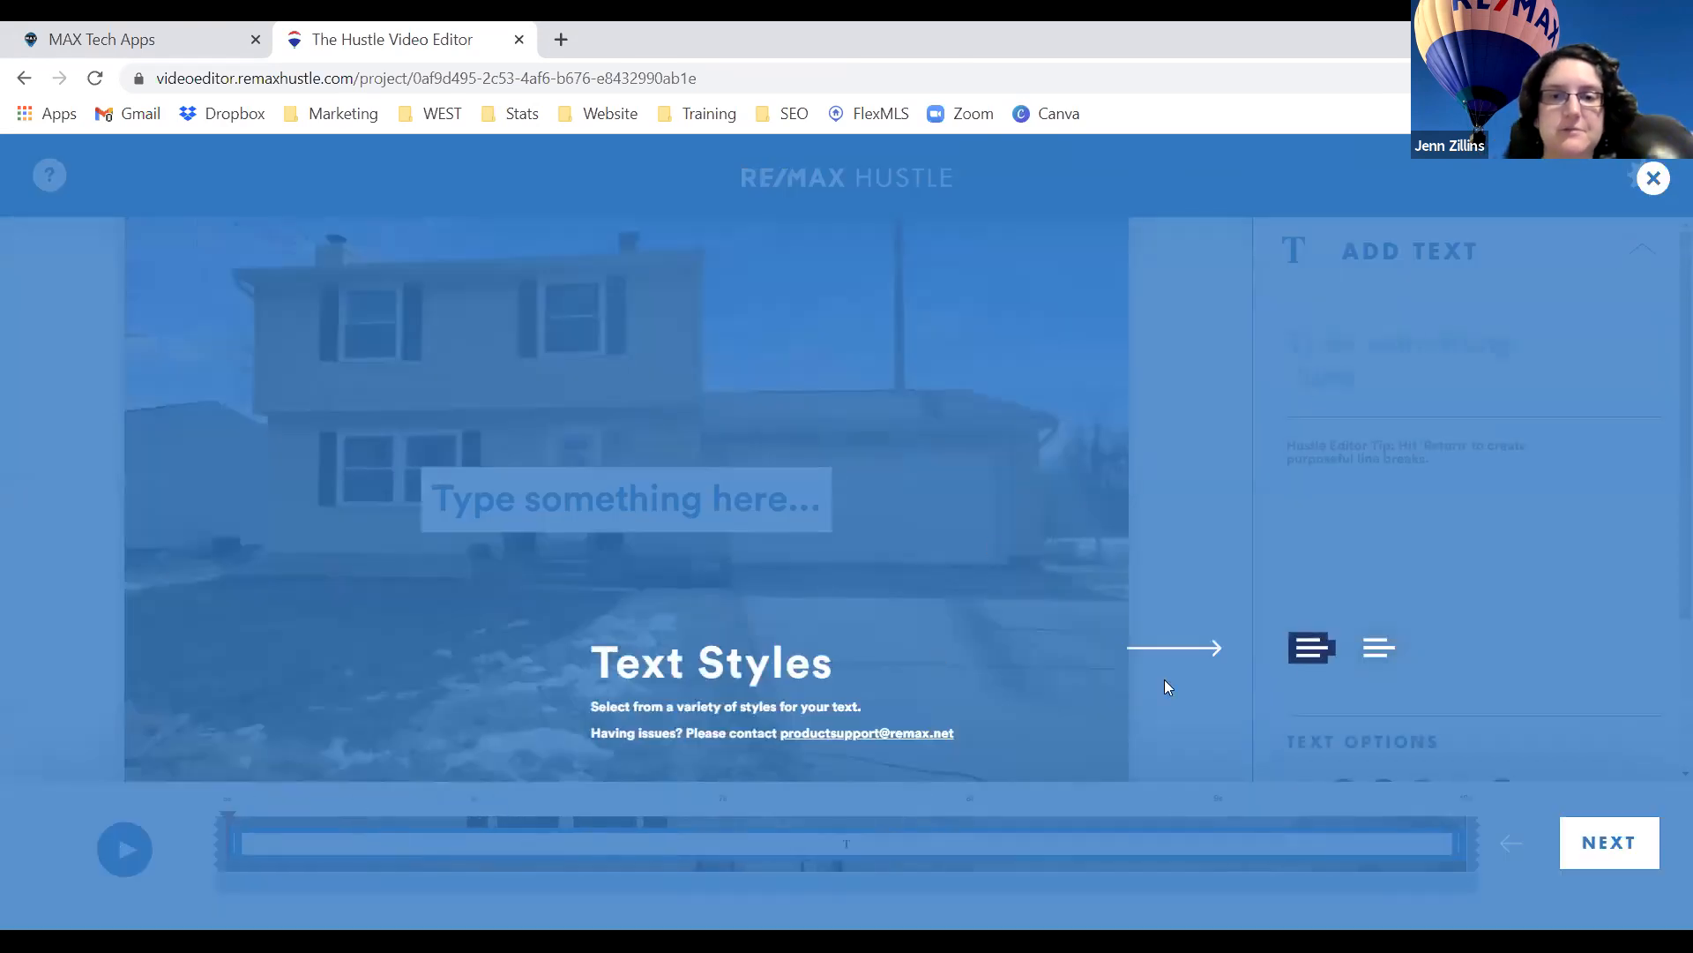
left_click(1603, 848)
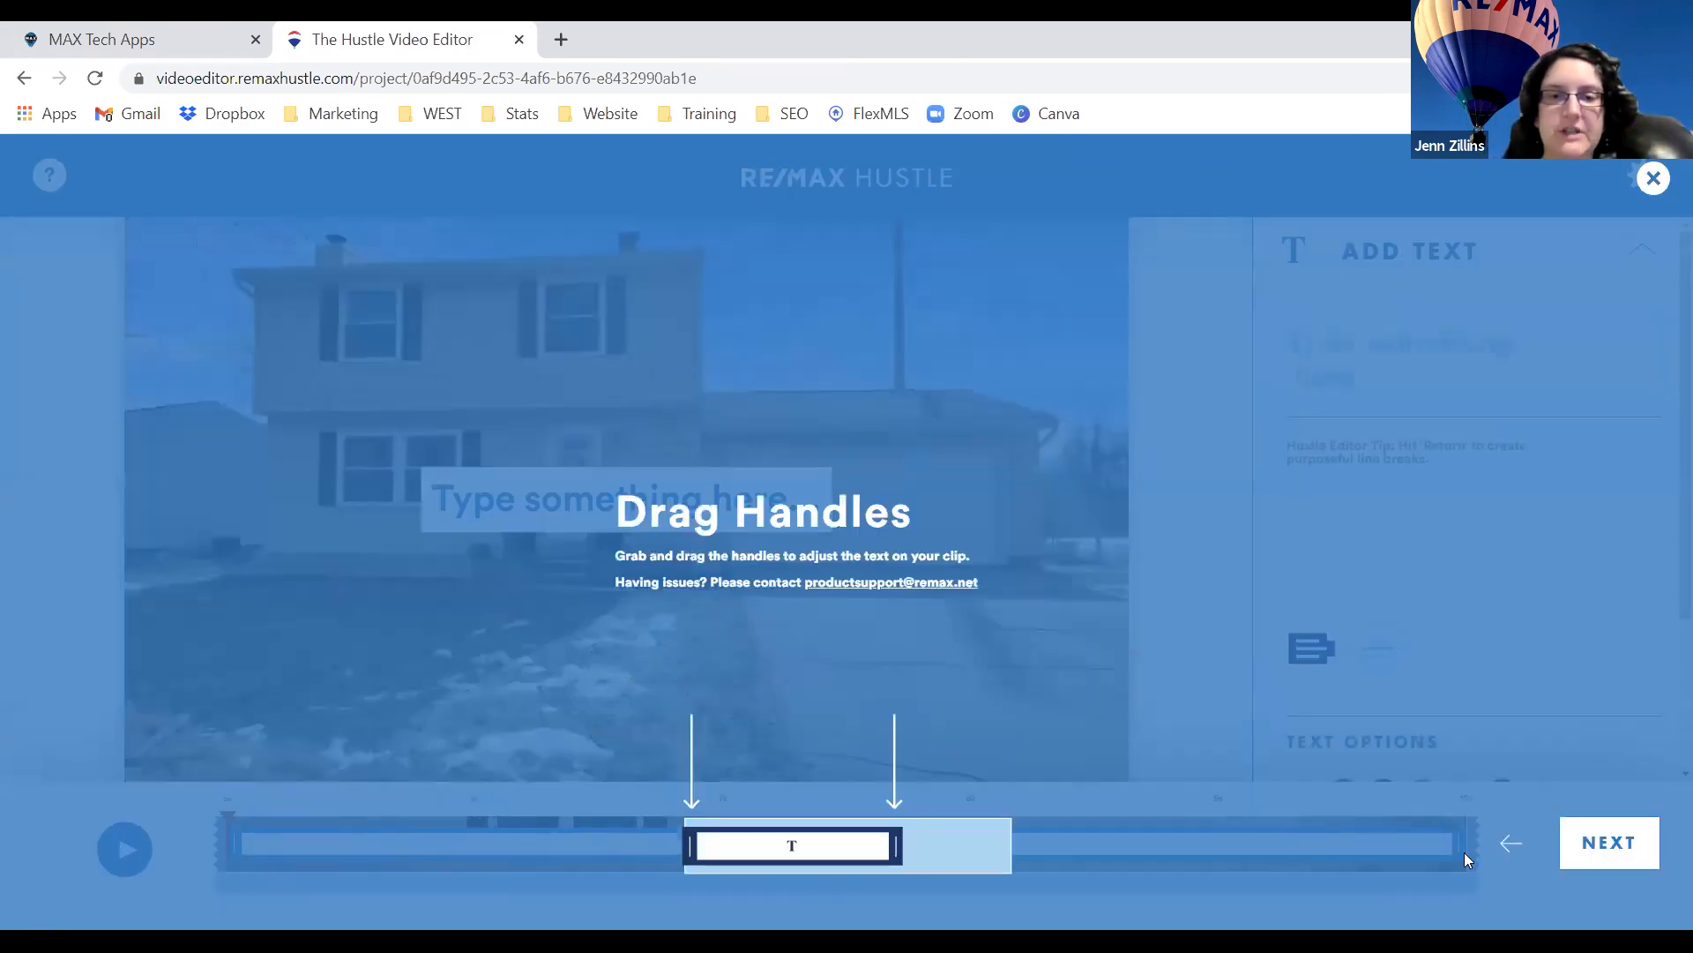
left_click(1607, 847)
left_click(1610, 849)
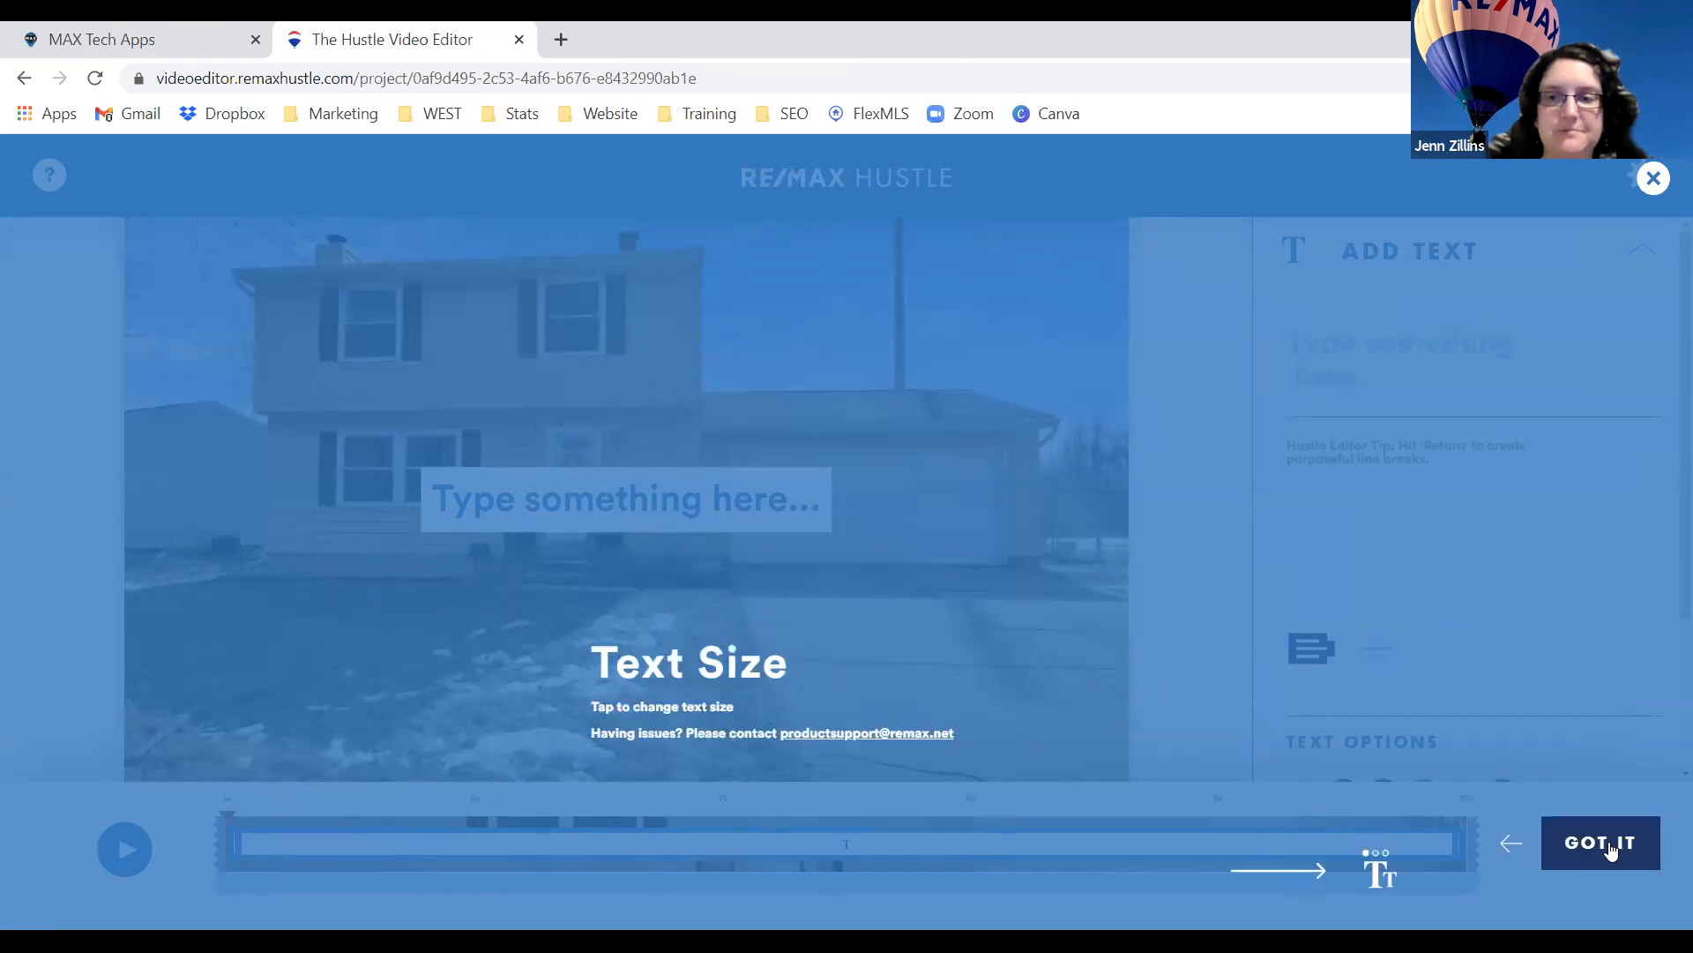
left_click(1610, 849)
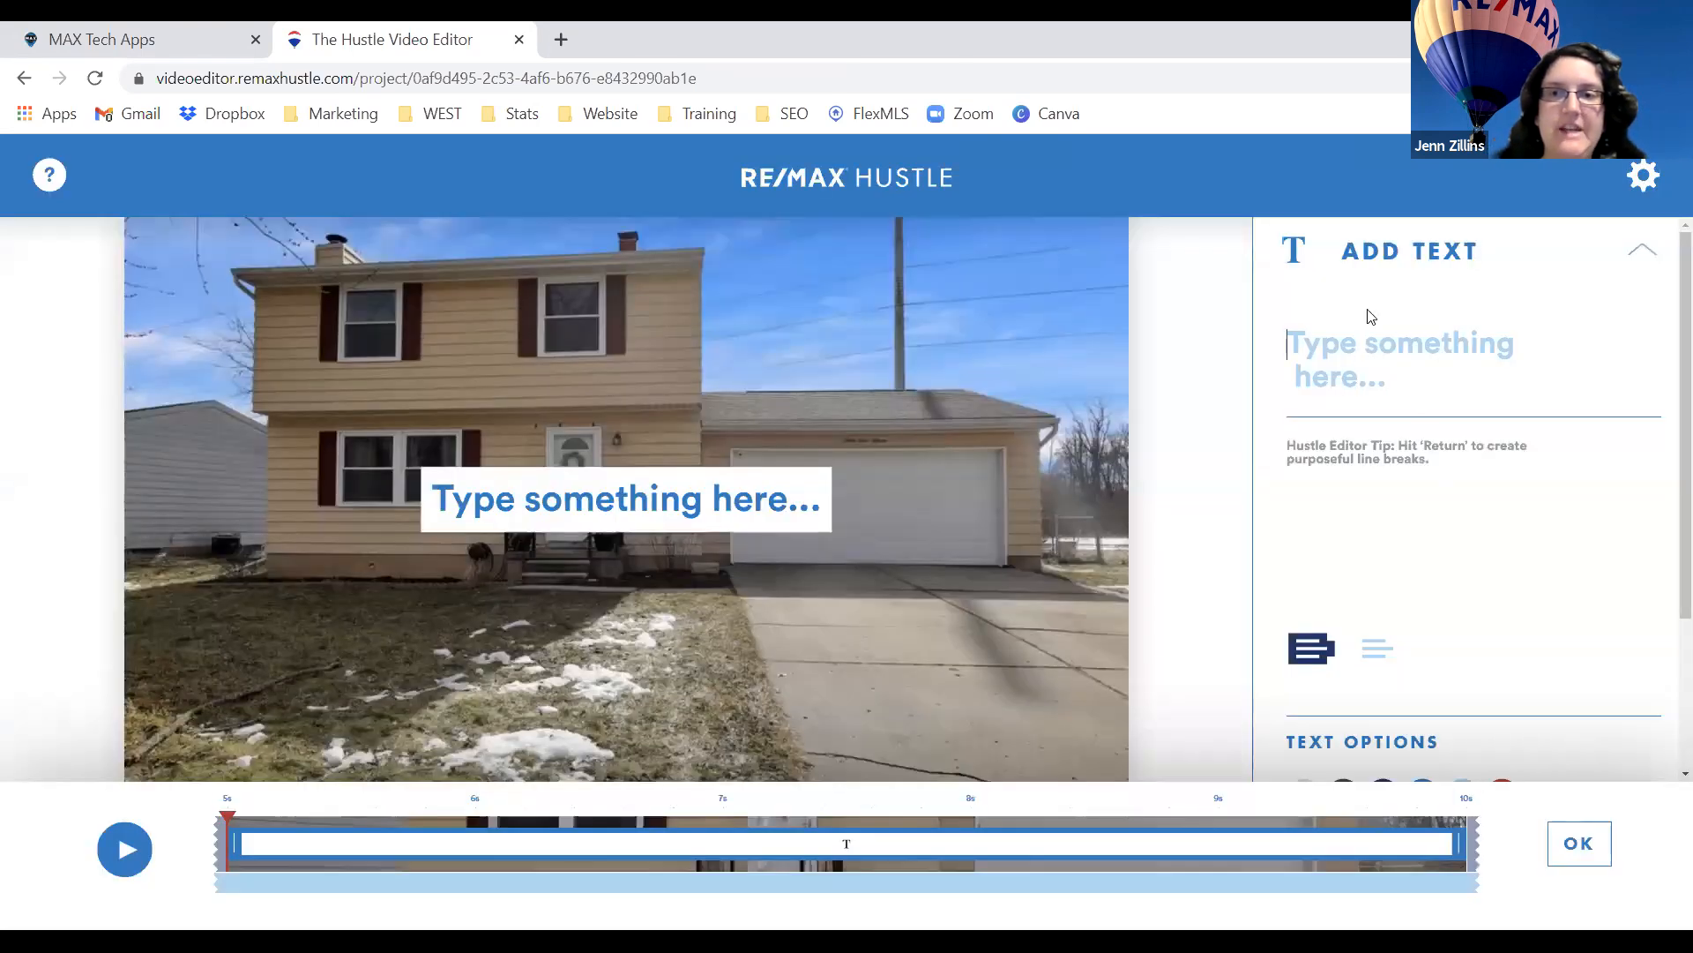
Paste the 4 bedroom, 1.5 bath listing description and make it white text with no box.
left_click(1406, 377)
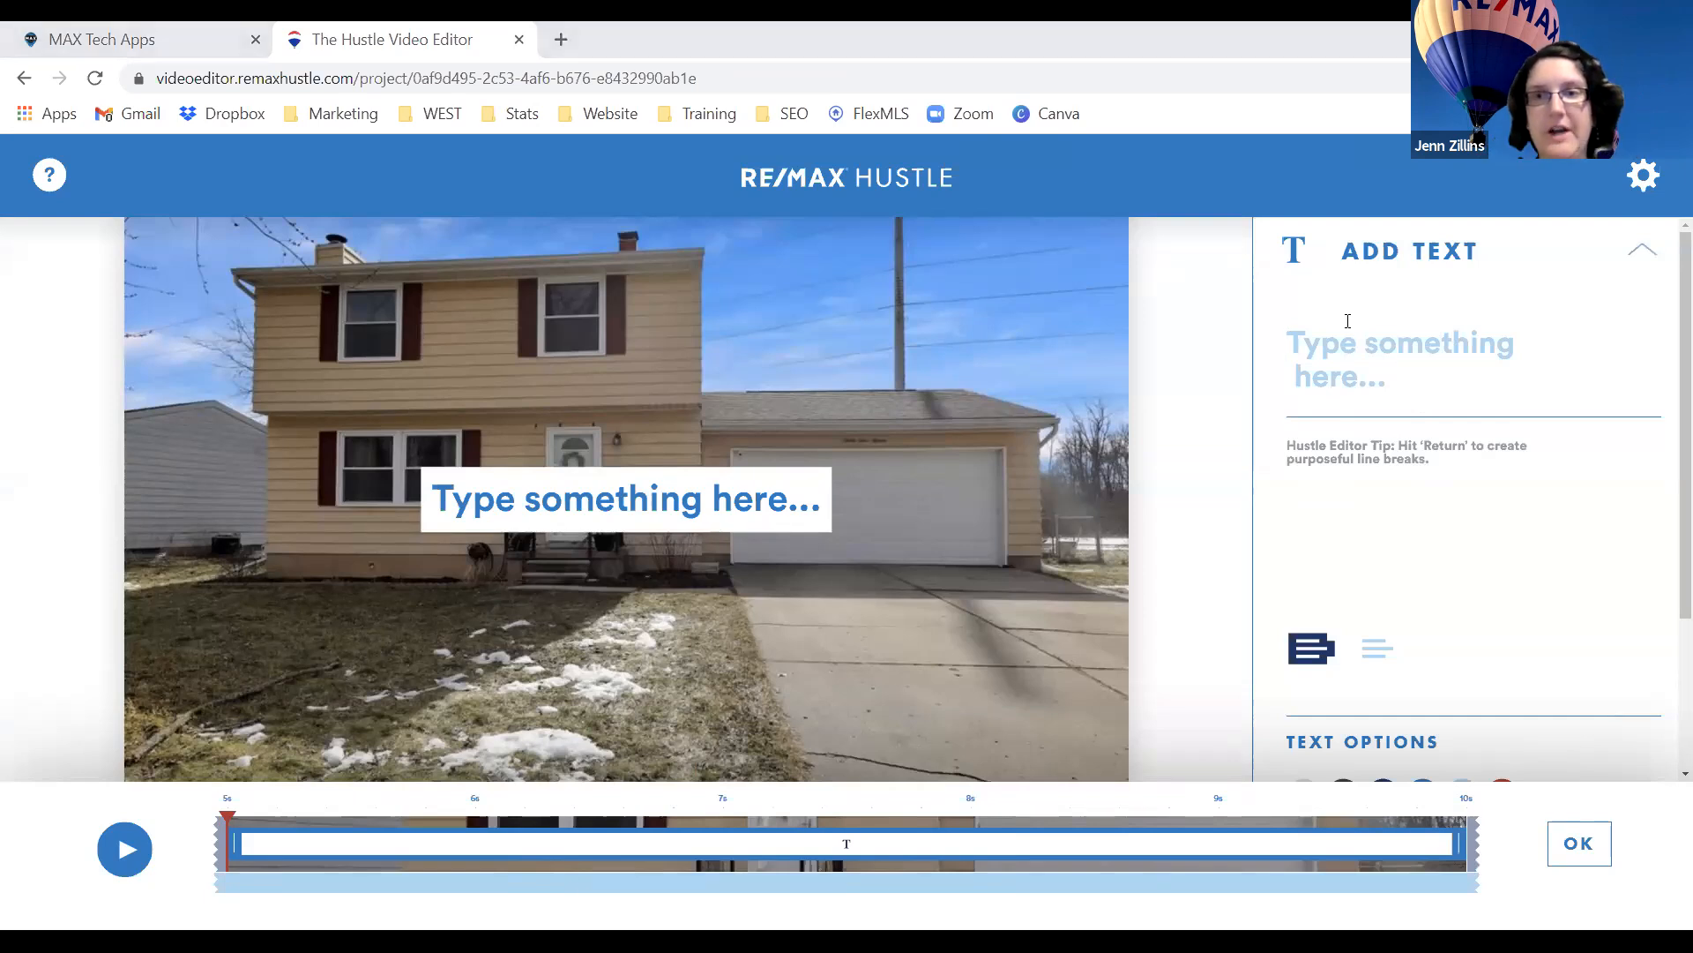
type("This dazzling 4 bedroom, 1.5 bath two story features a newer furnace and A/C")
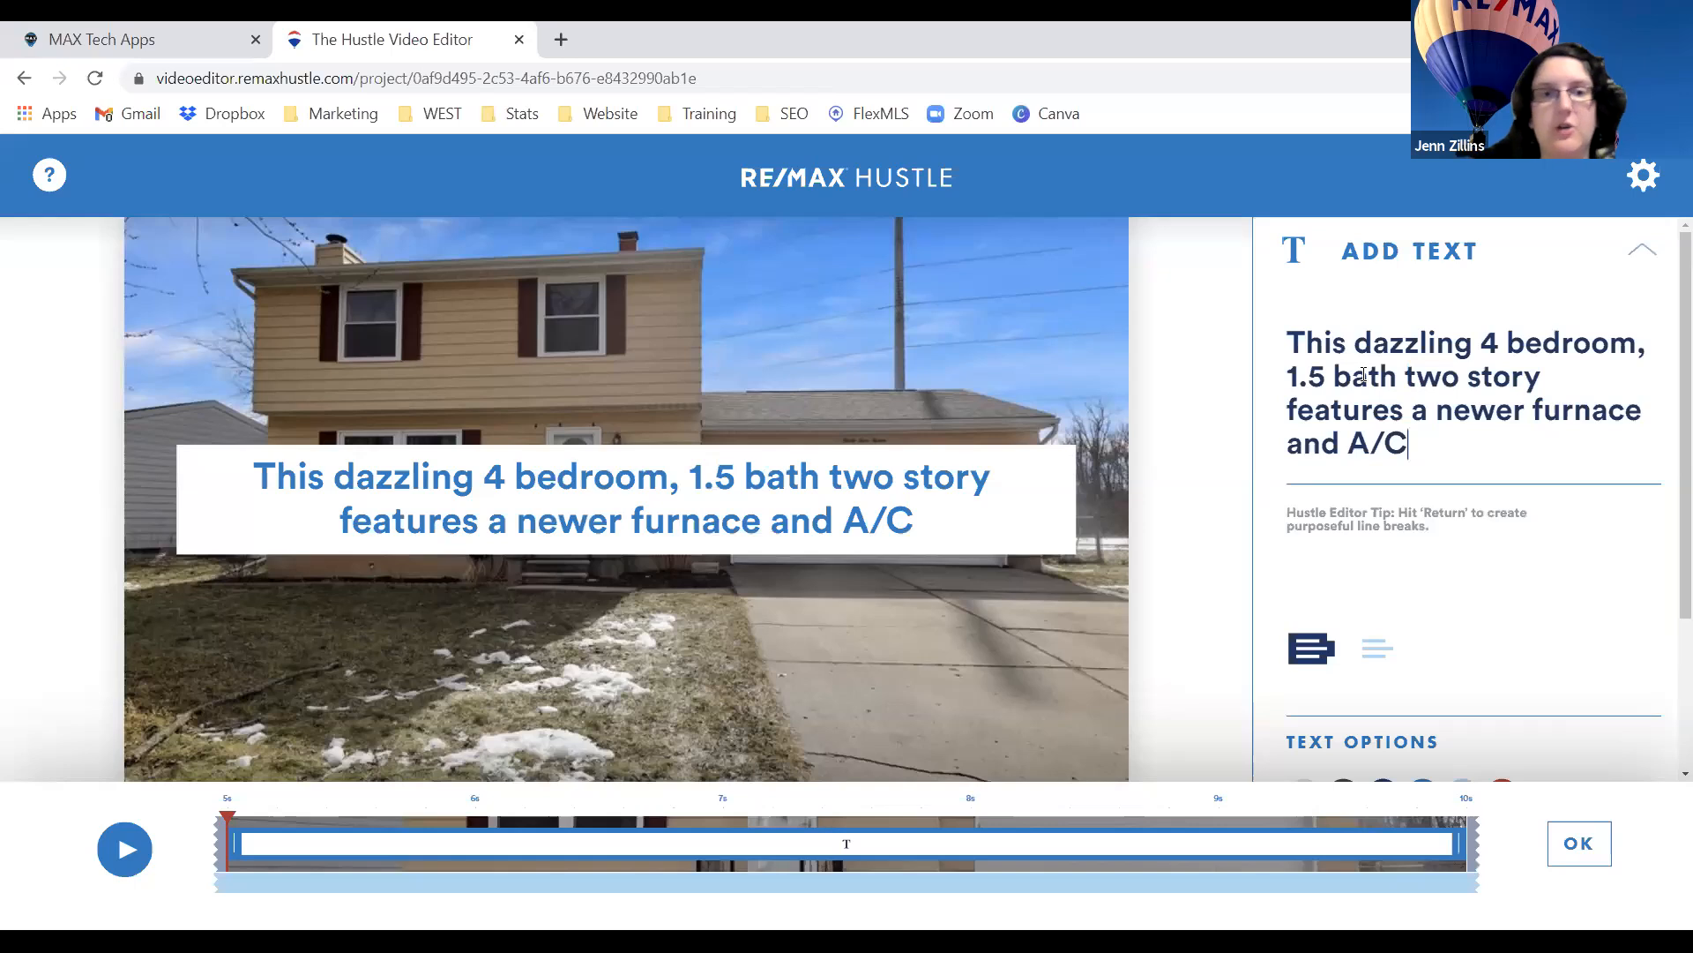
left_click(1377, 650)
left_click(1312, 649)
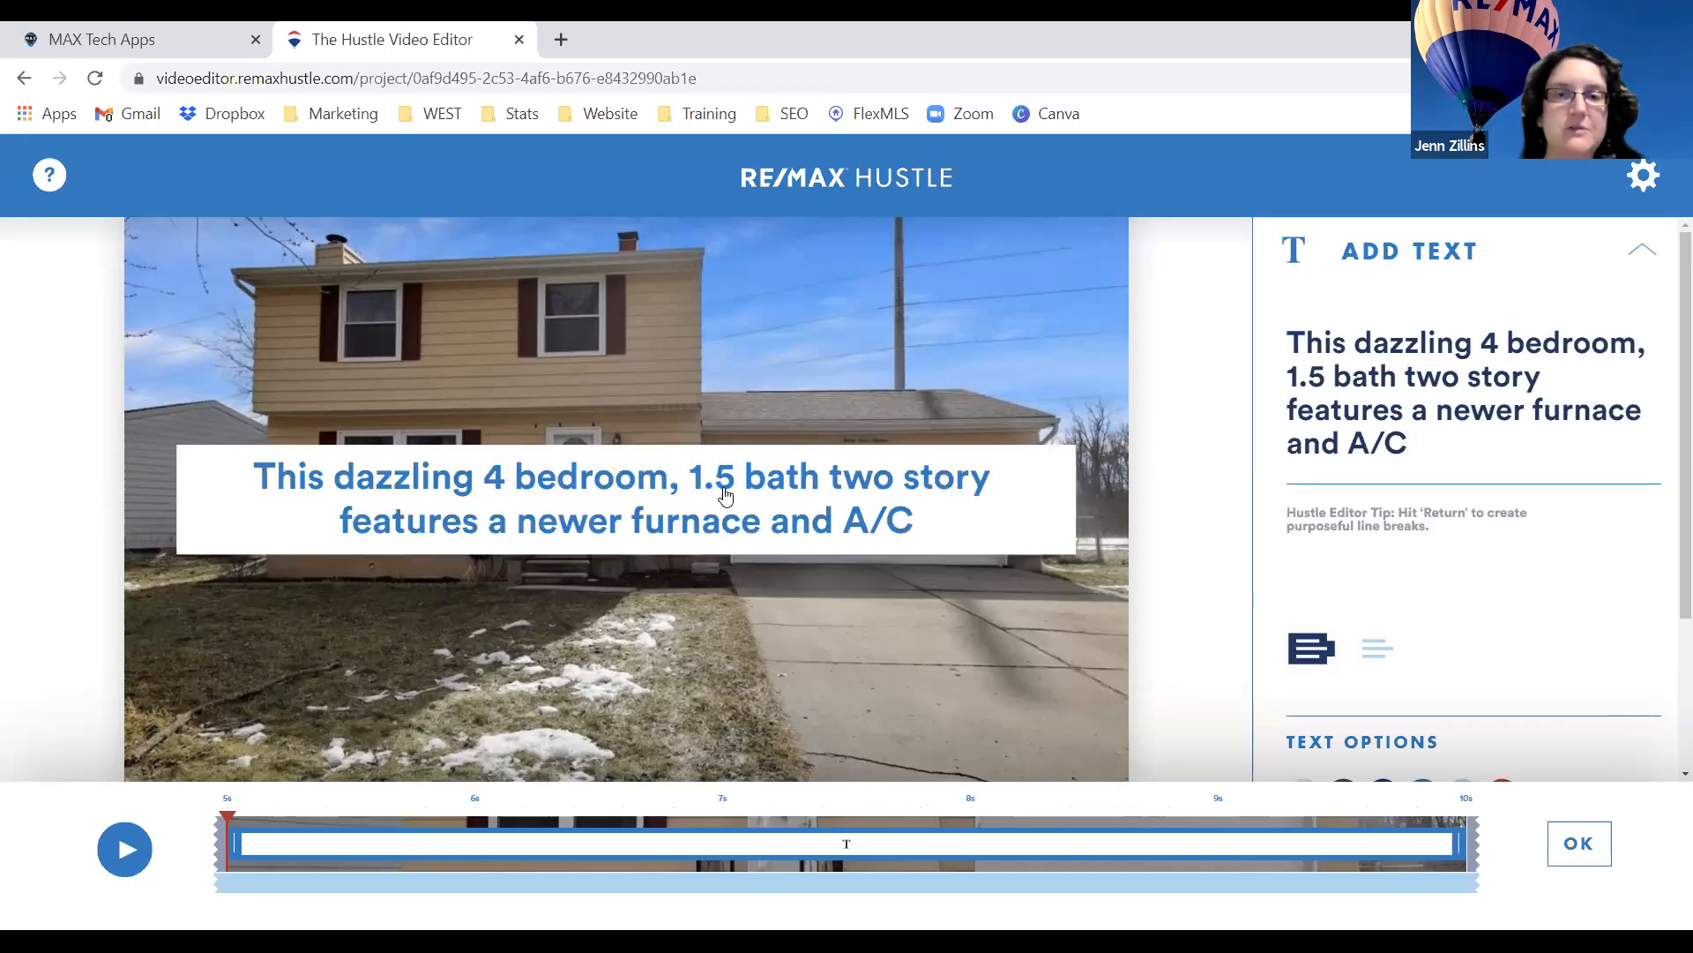
left_click(1377, 649)
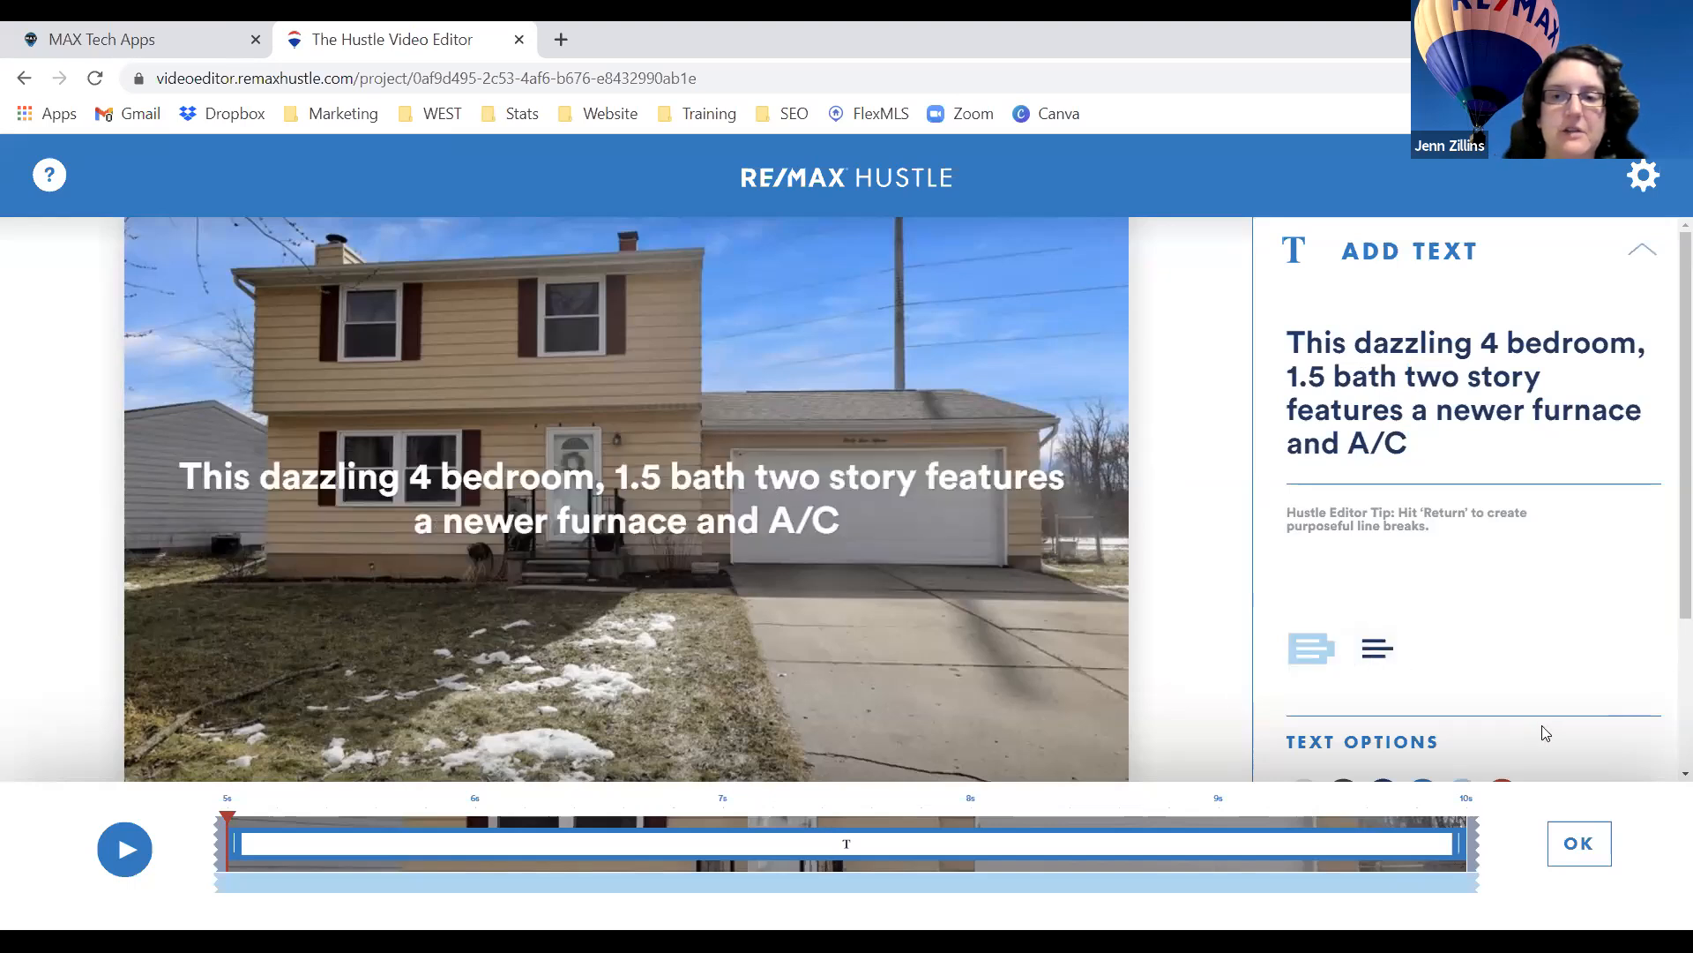
scroll(1543, 730, "down", 3)
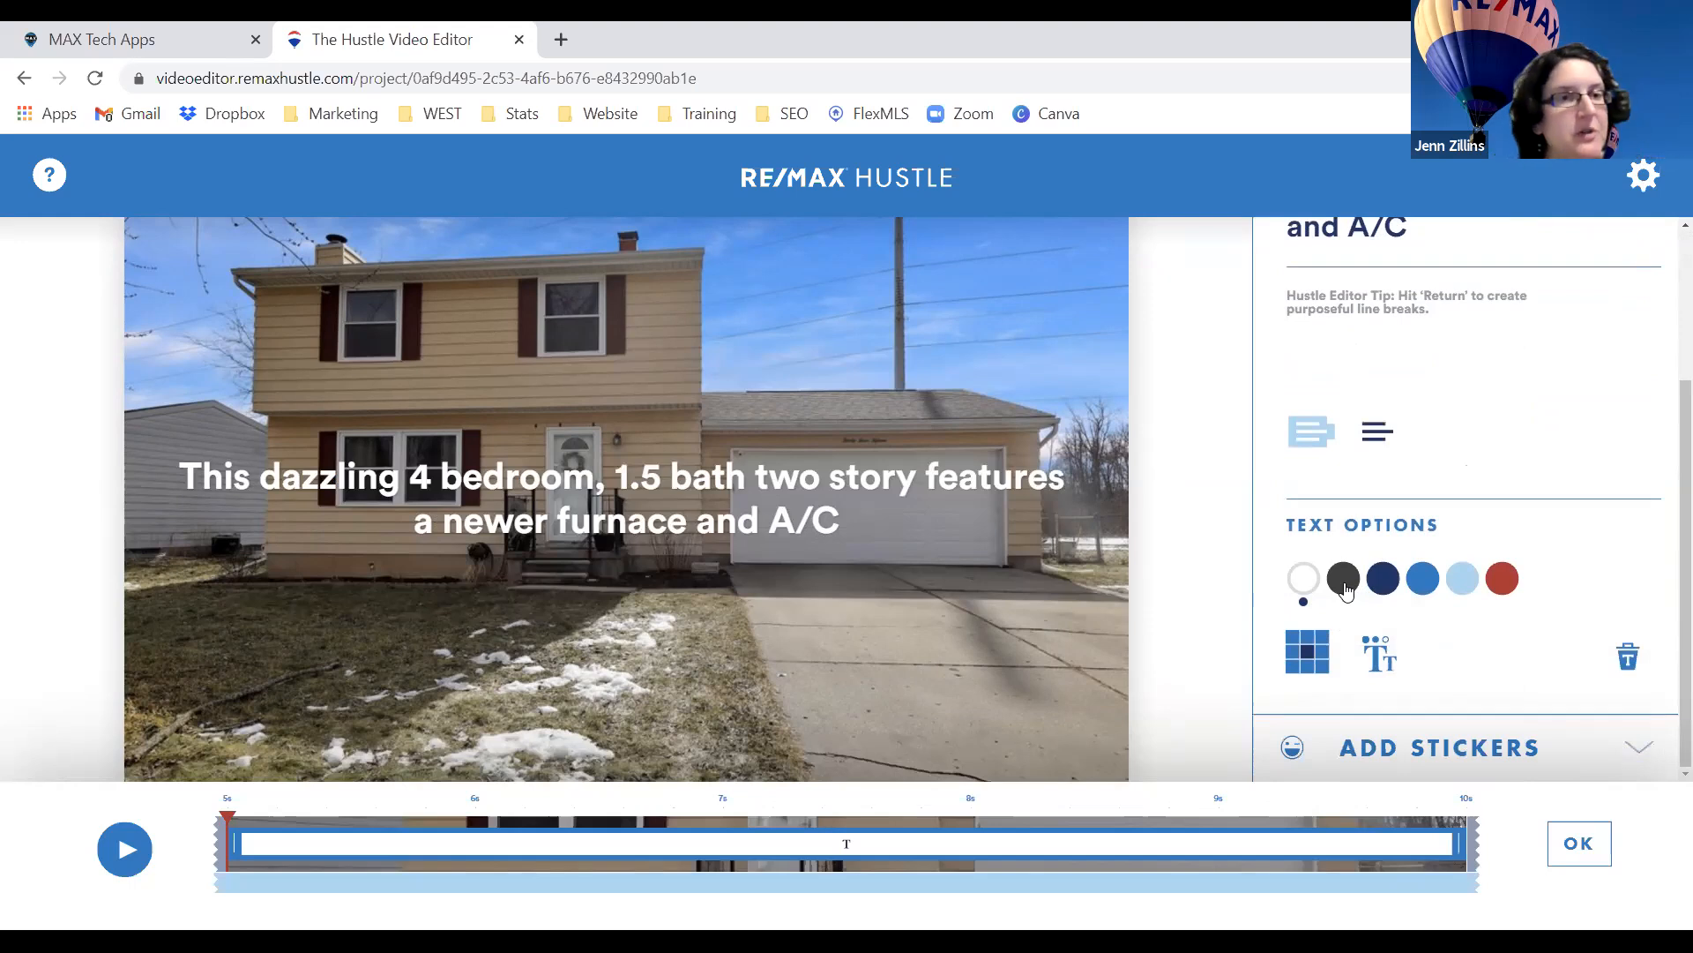
left_click(1347, 591)
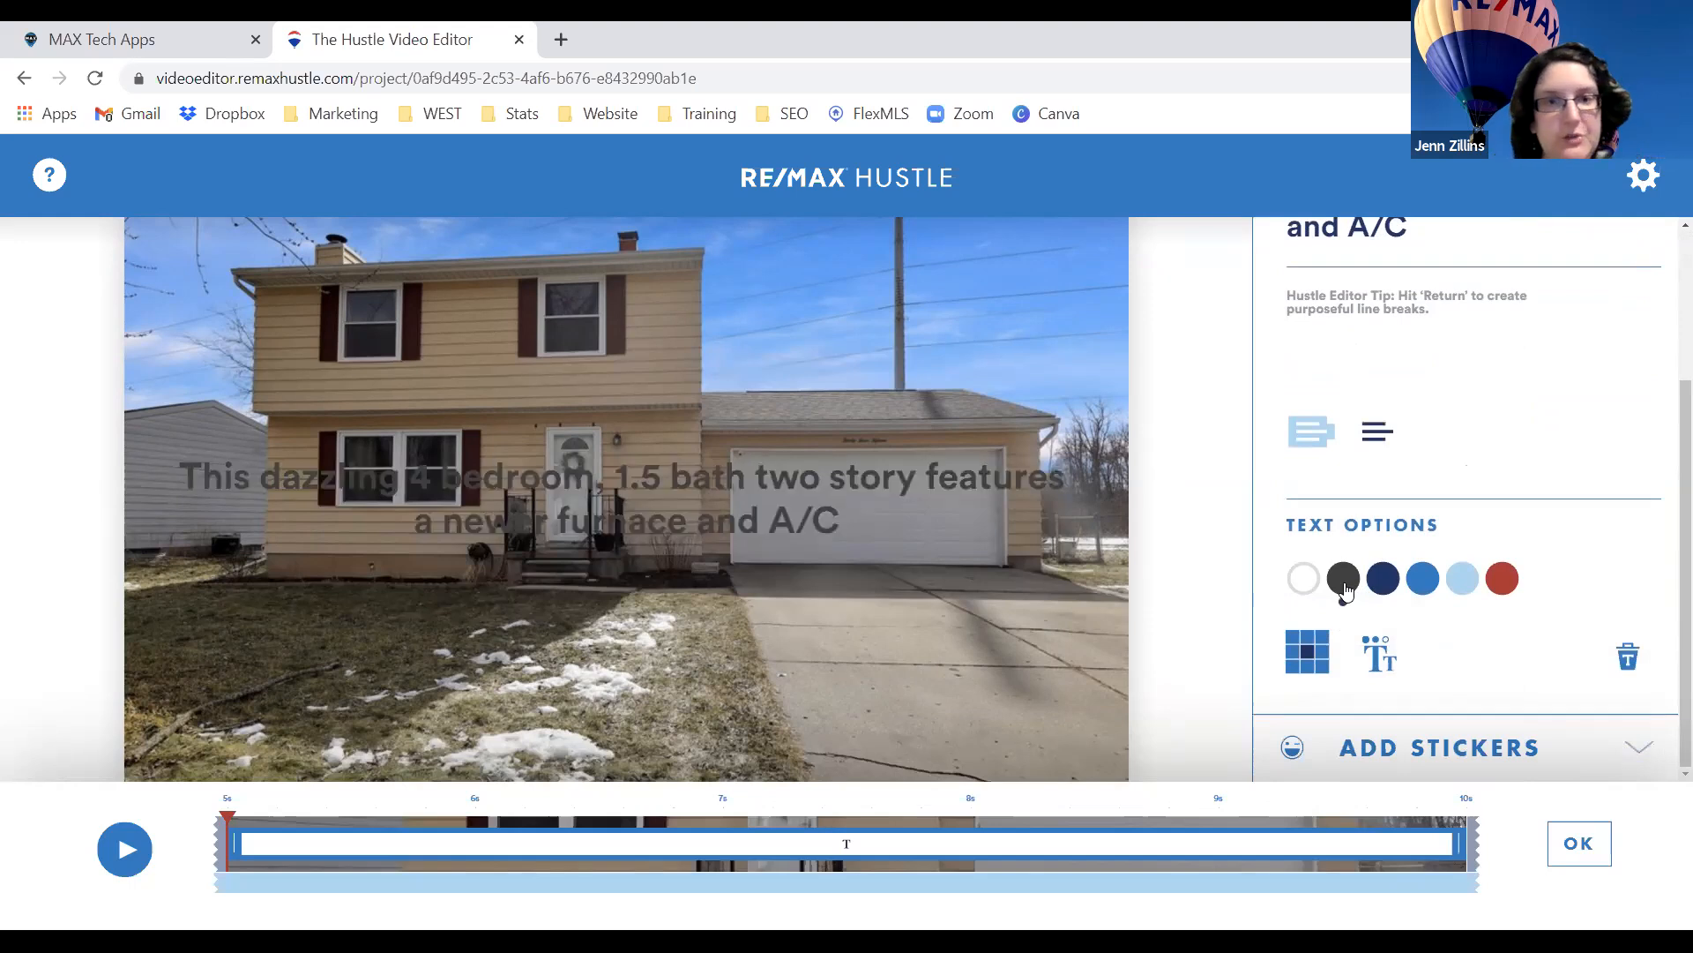
left_click(1429, 584)
left_click(1471, 582)
left_click(1505, 584)
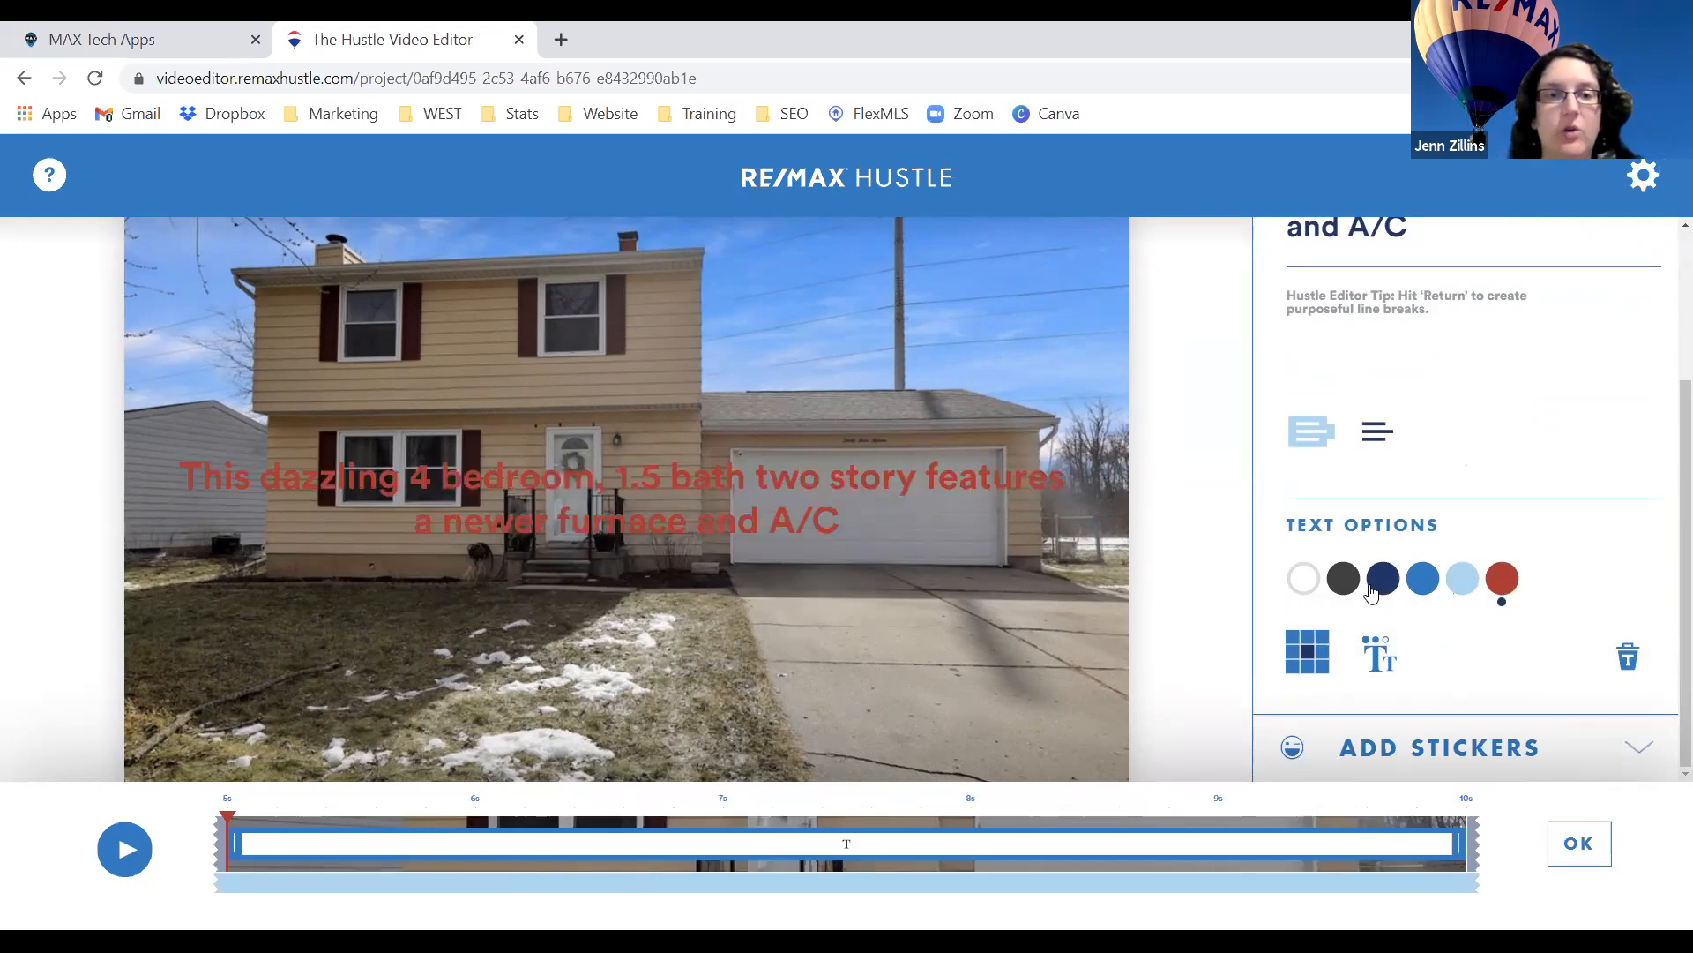
left_click(1305, 582)
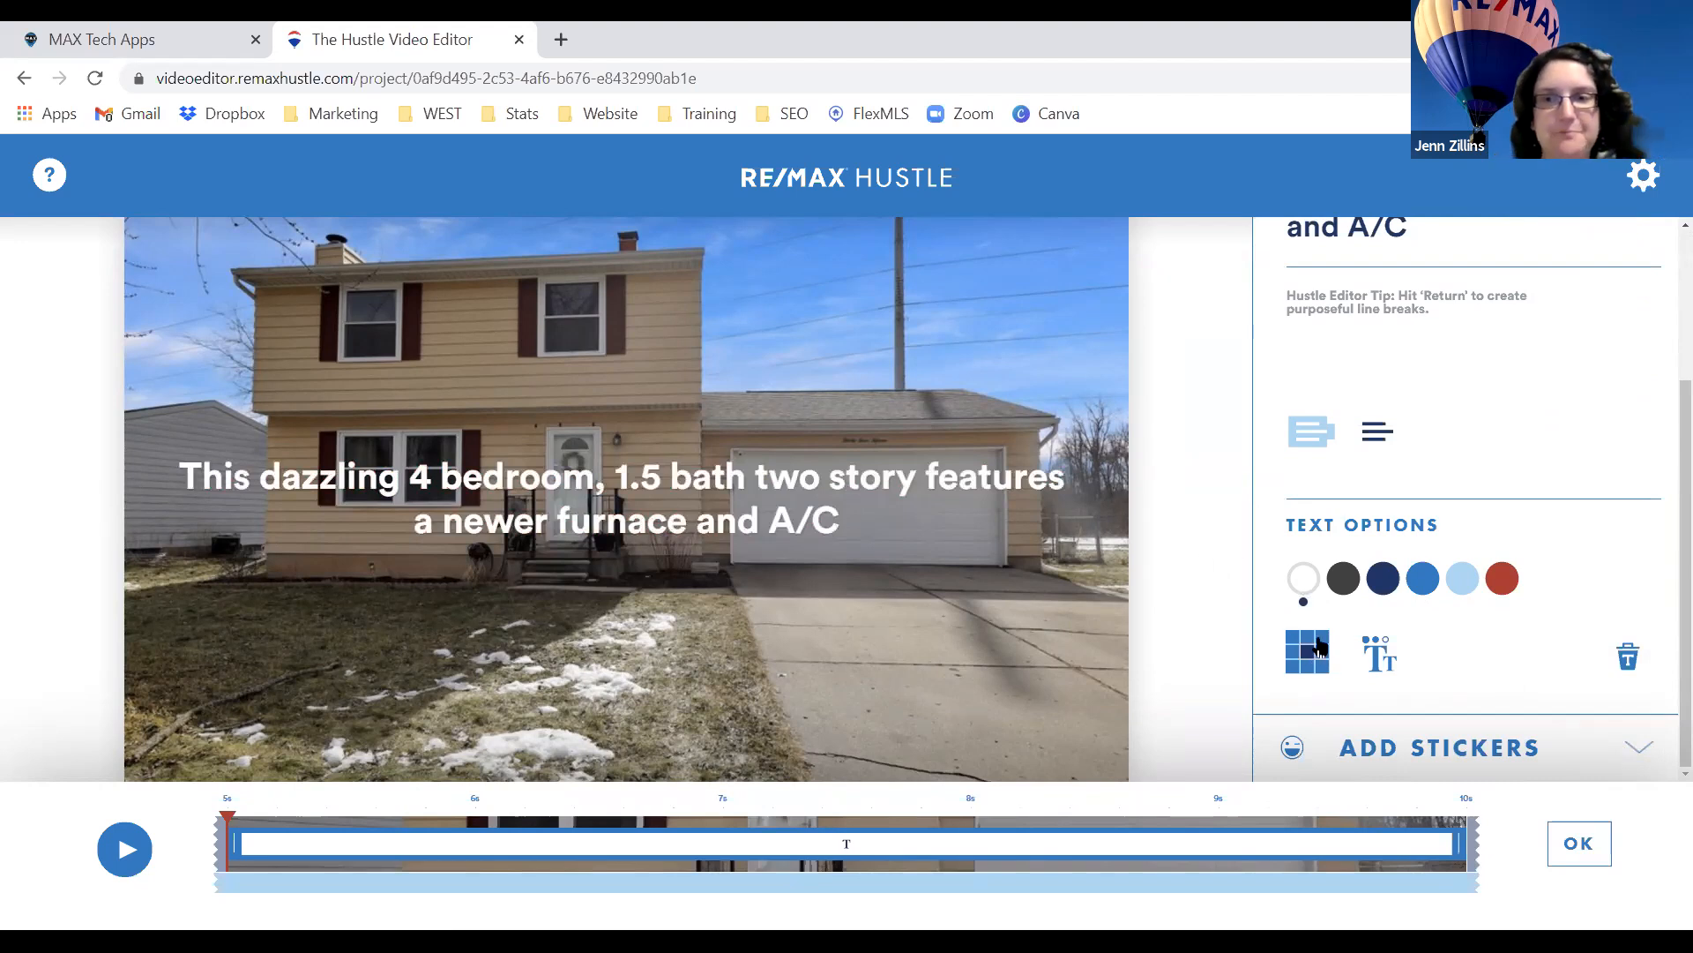
mouse_move(1319, 648)
left_click(1309, 615)
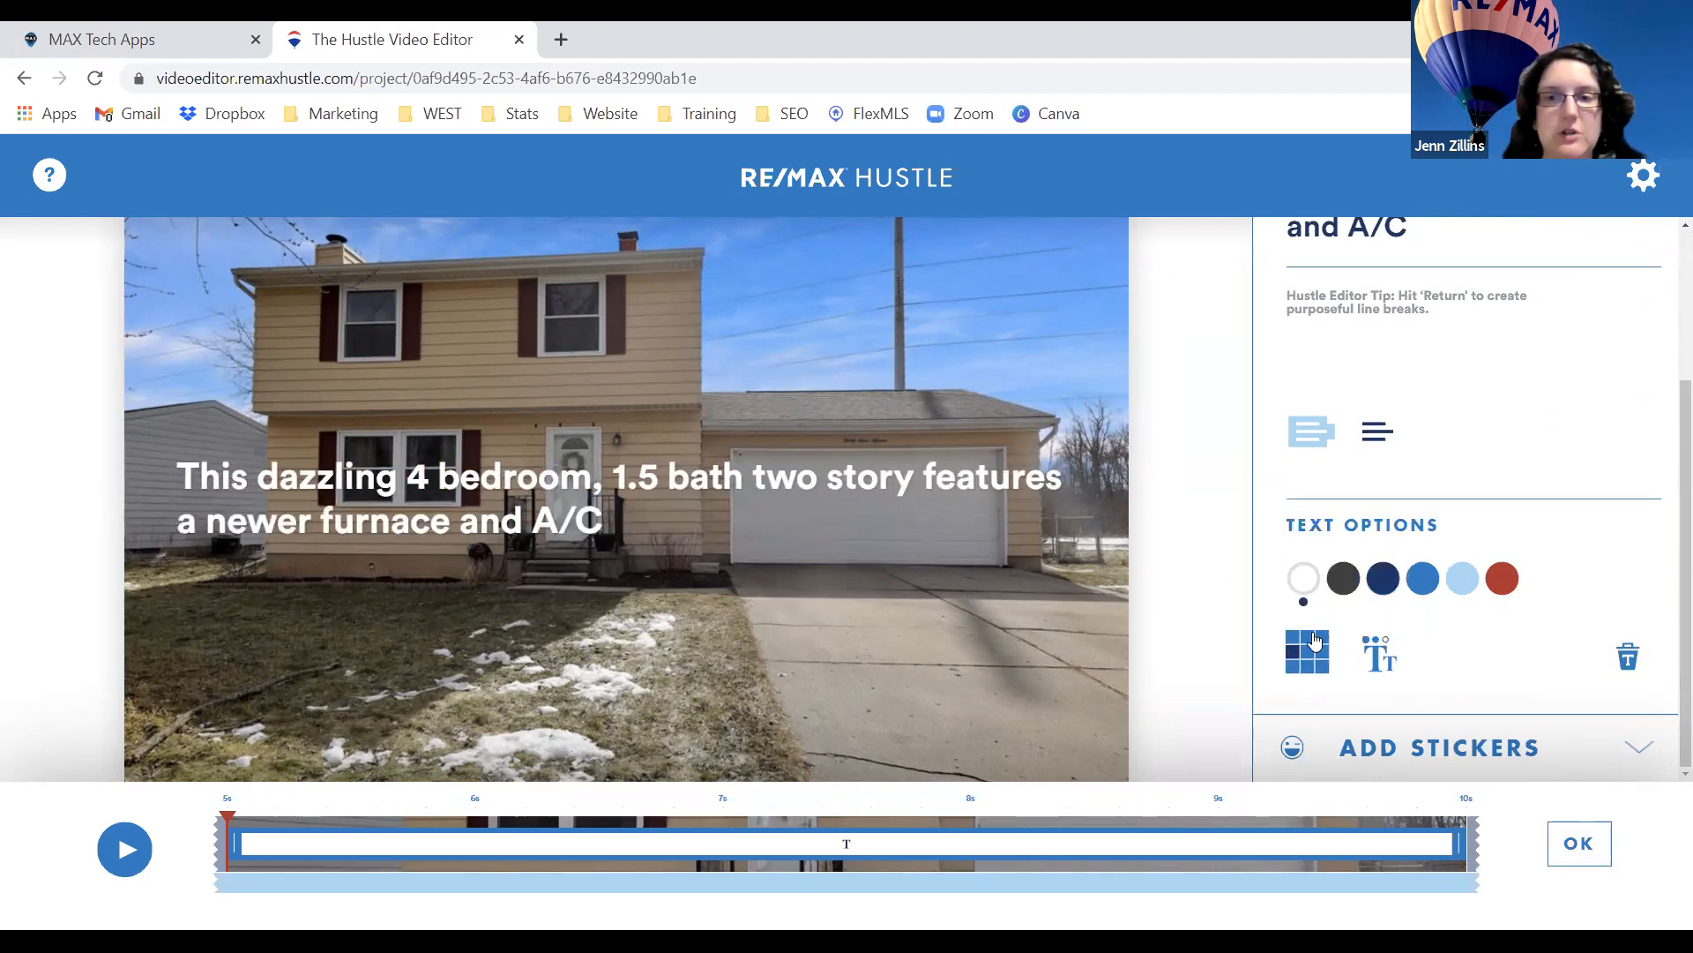
left_click(1385, 593)
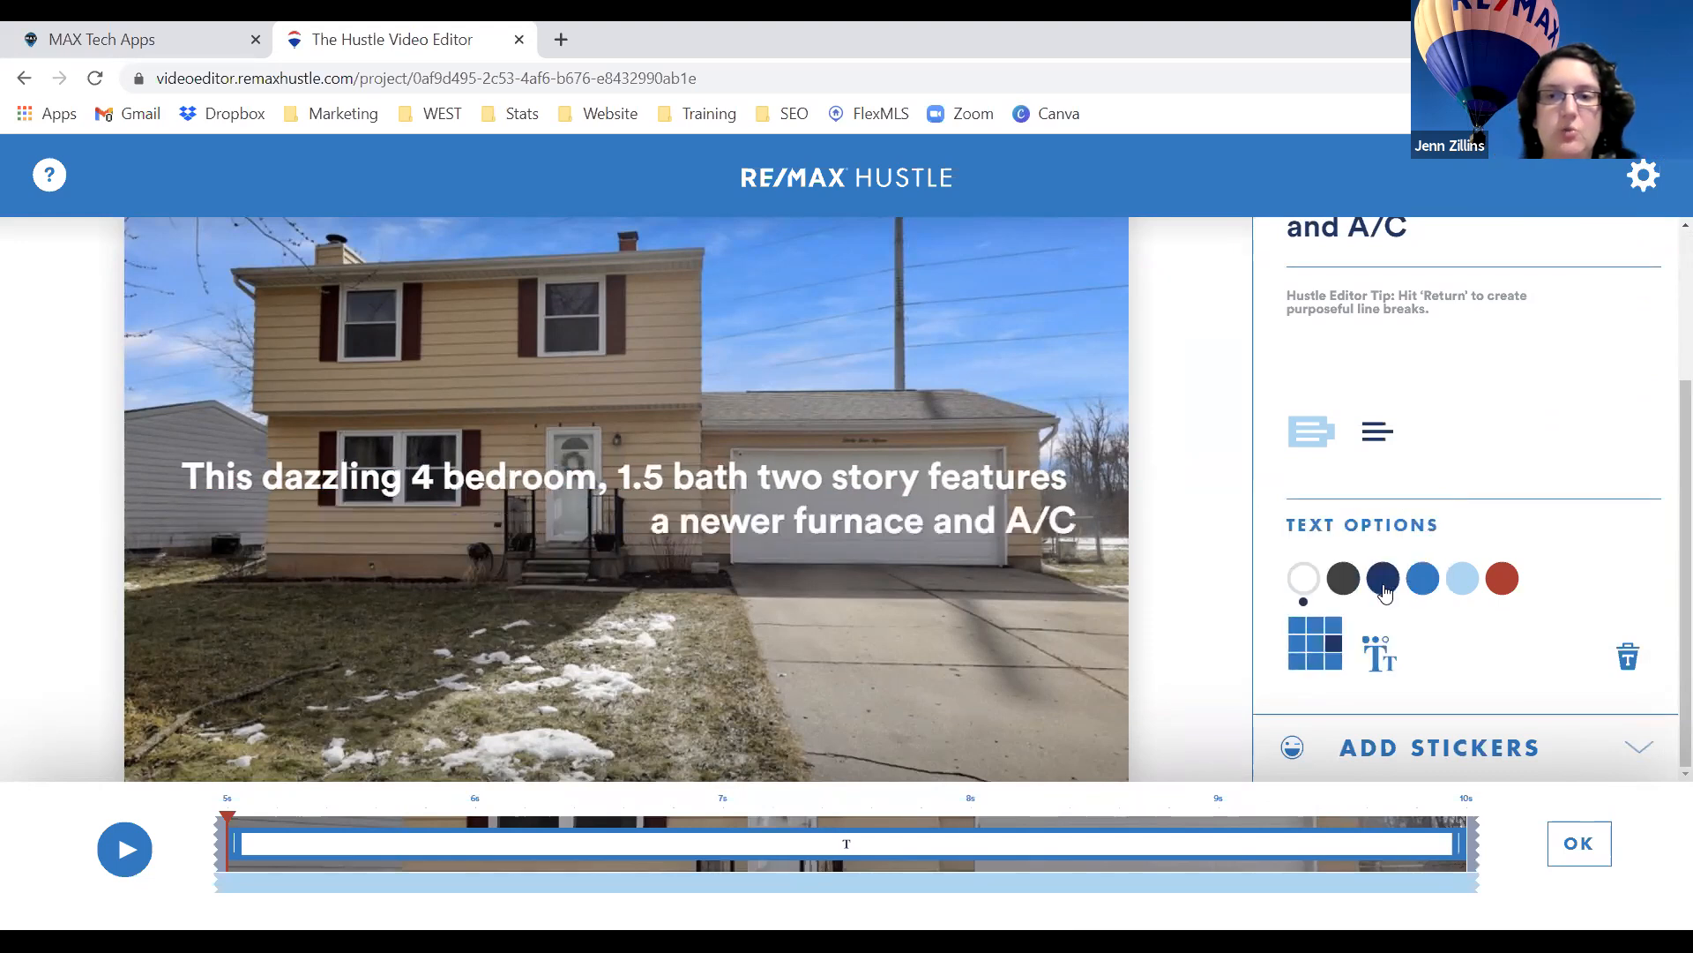
left_click(1323, 650)
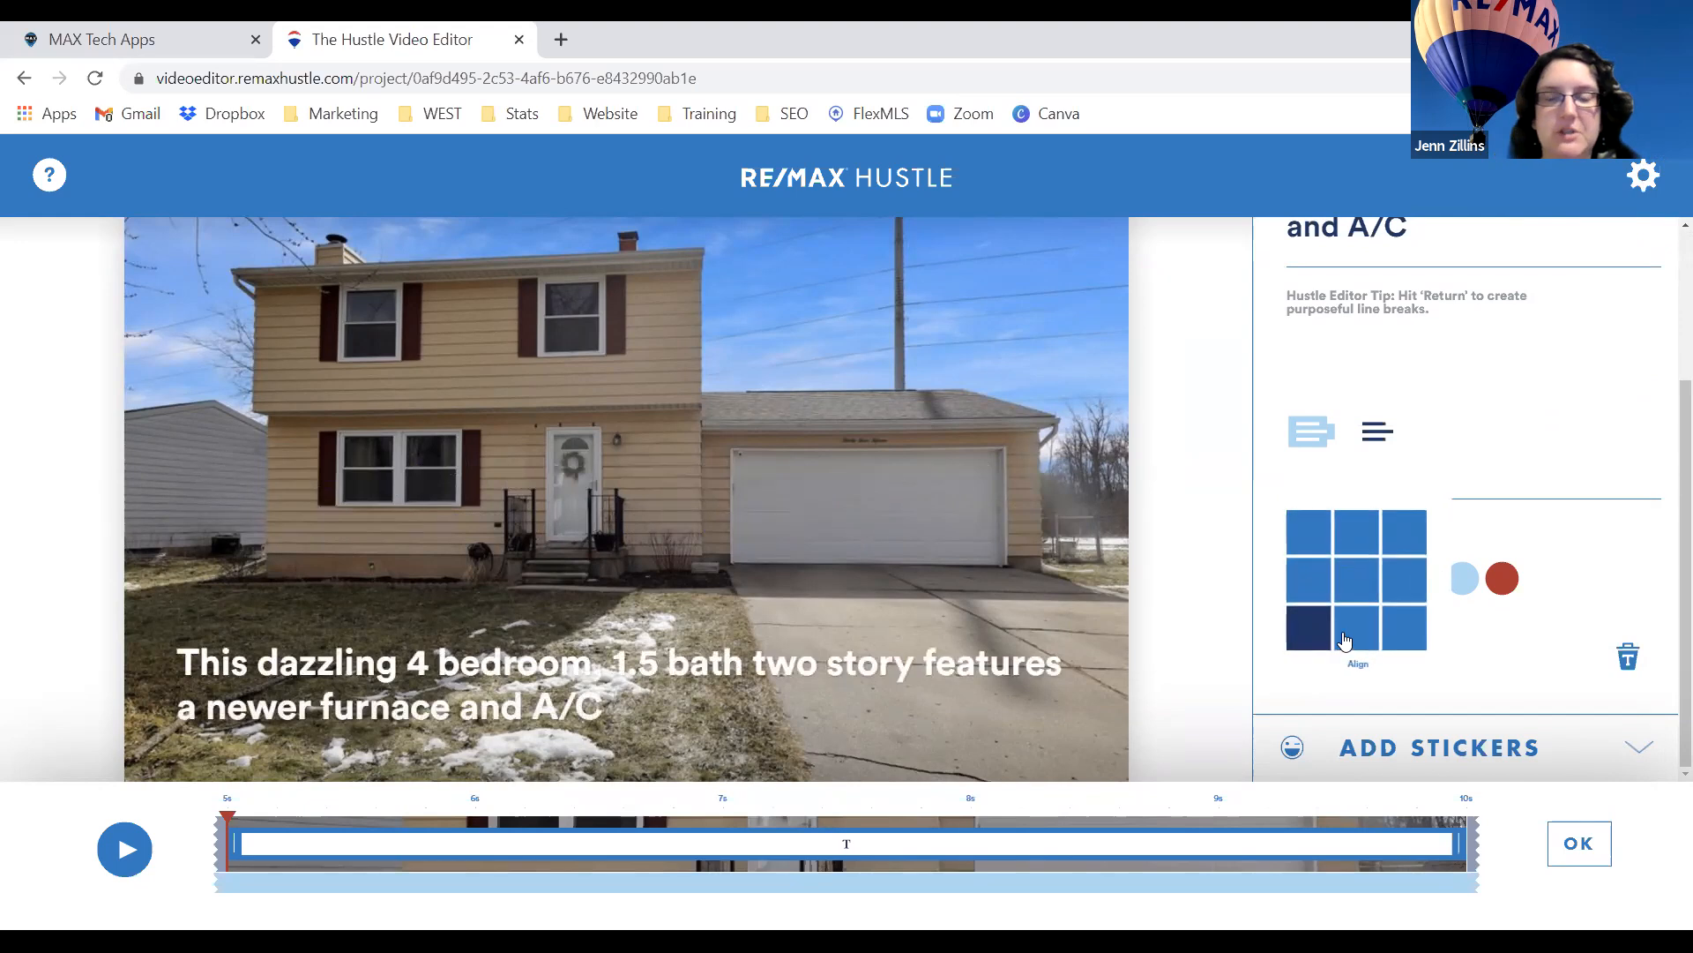
left_click(1343, 642)
left_click(1352, 550)
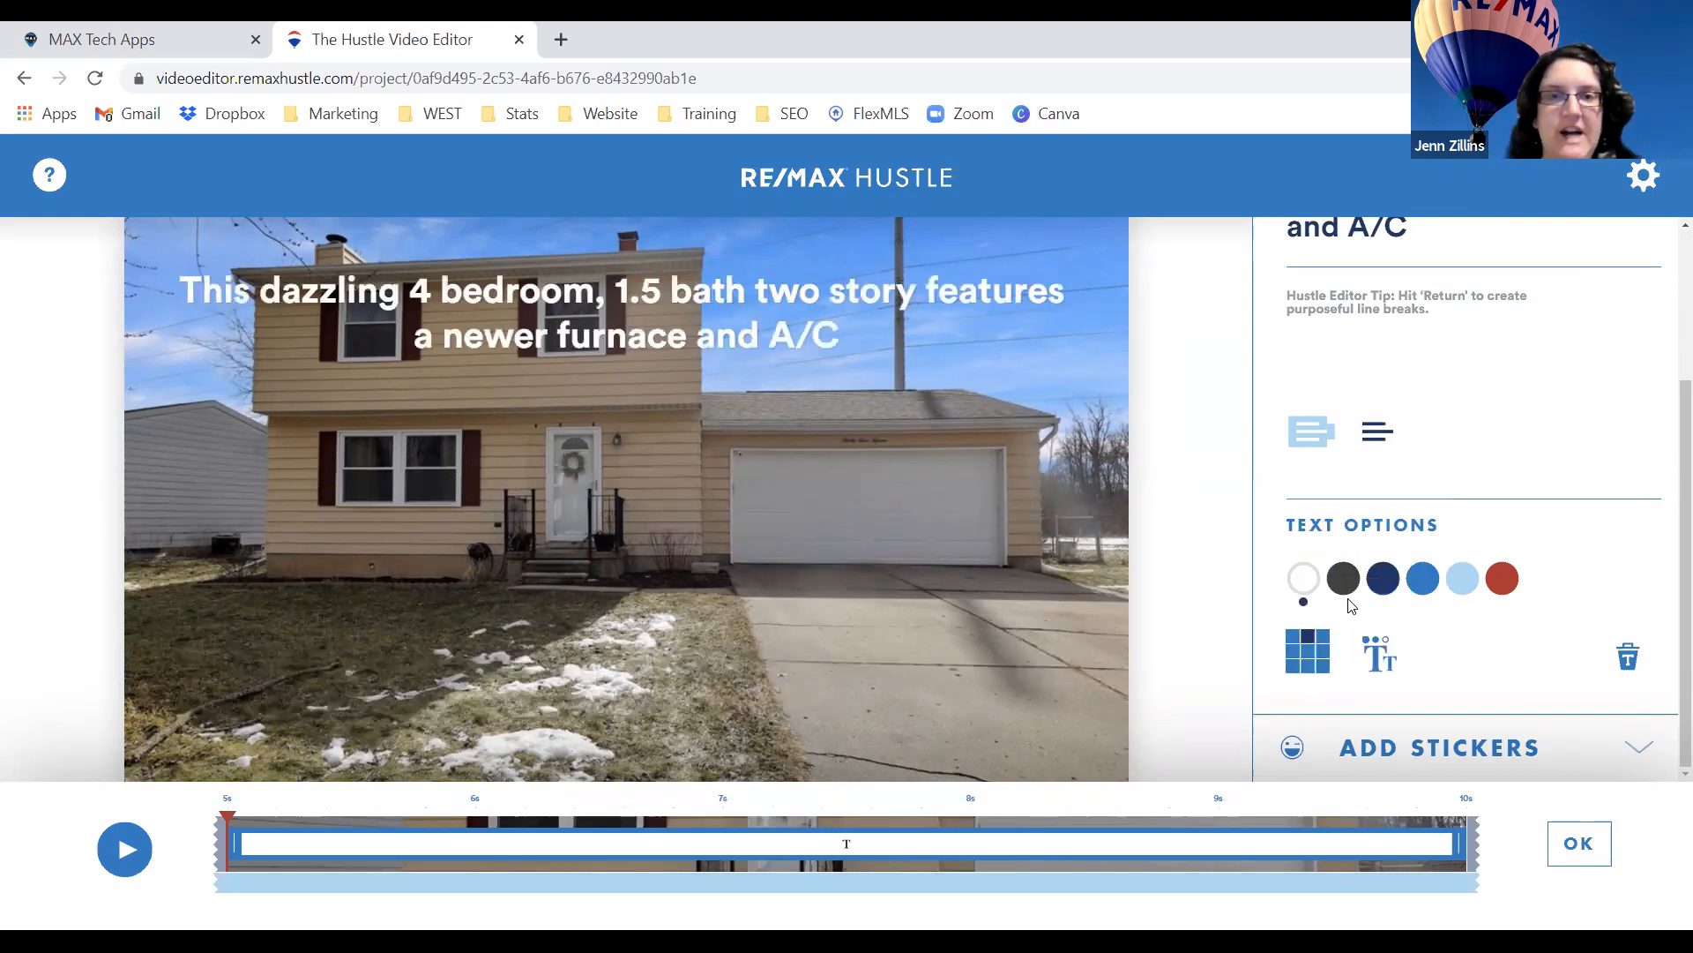
left_click(1342, 592)
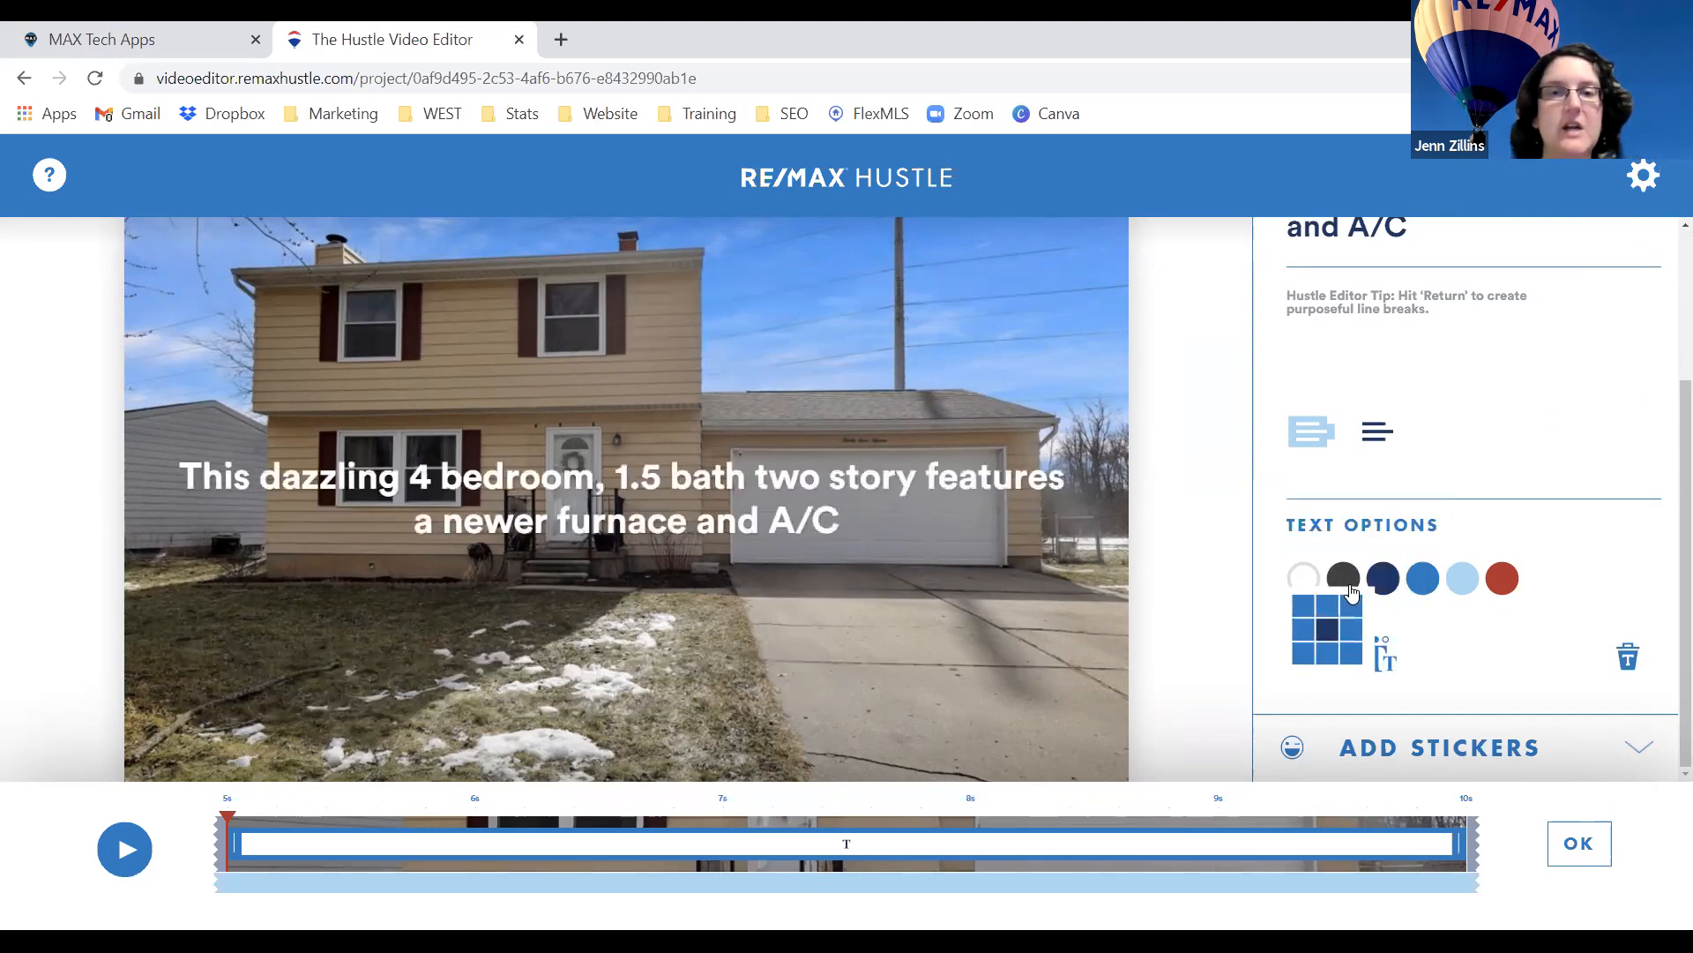
left_click(1379, 657)
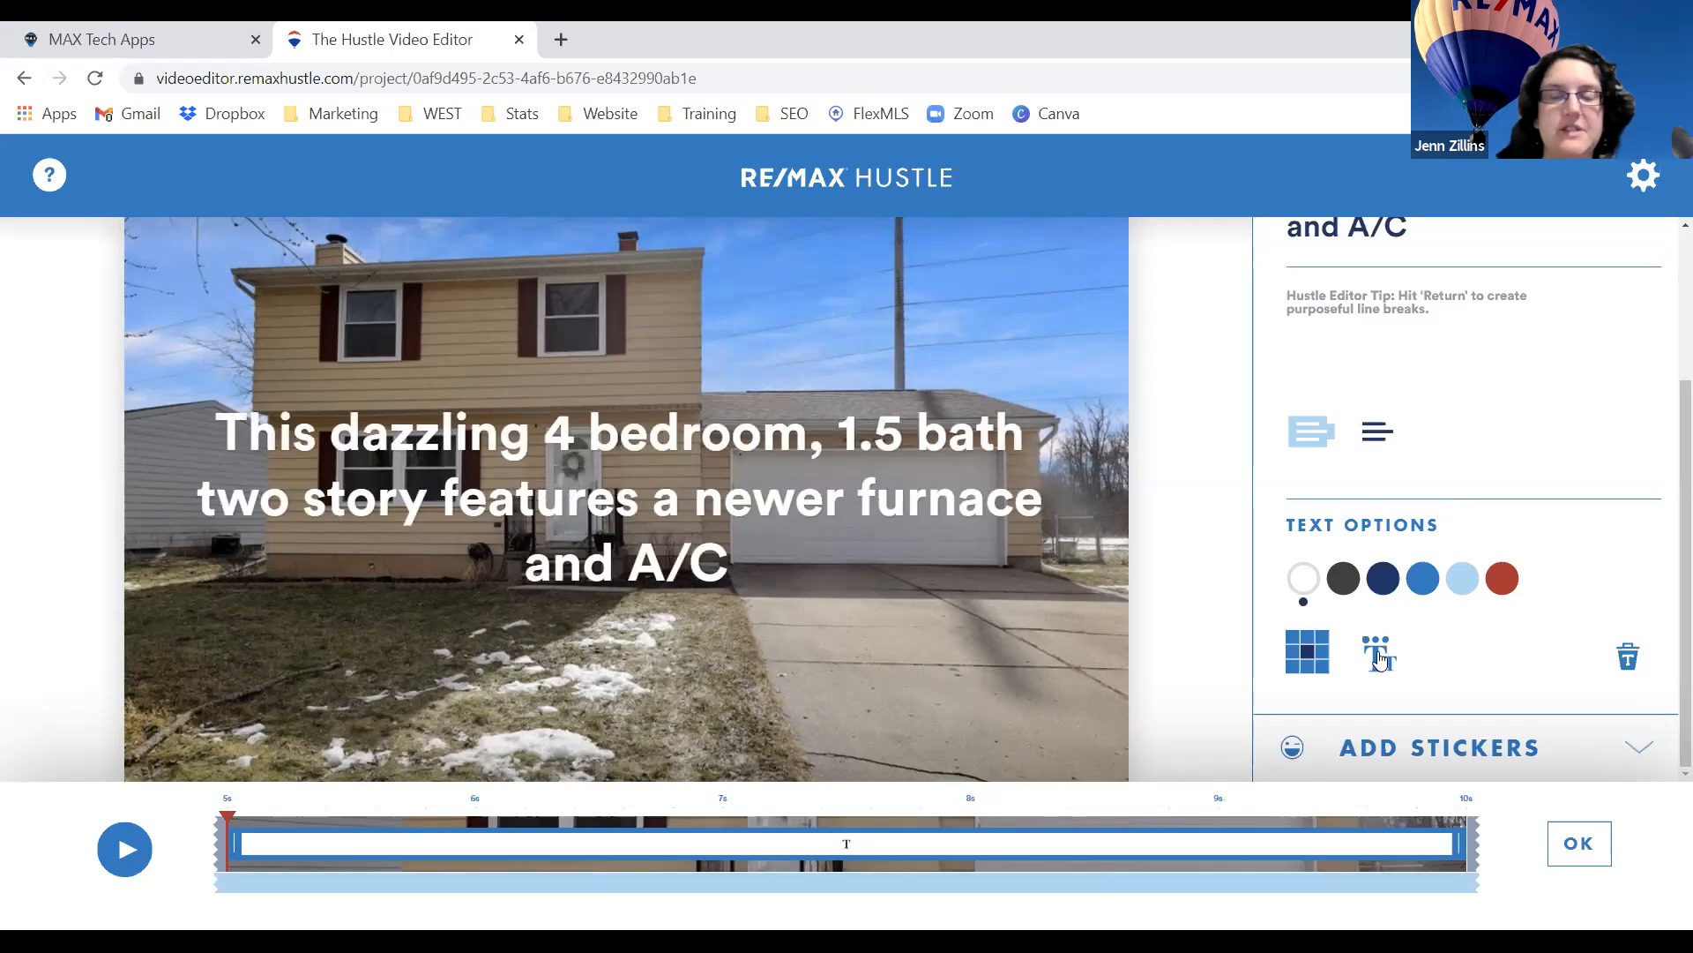
left_click(1381, 657)
left_click(1381, 657)
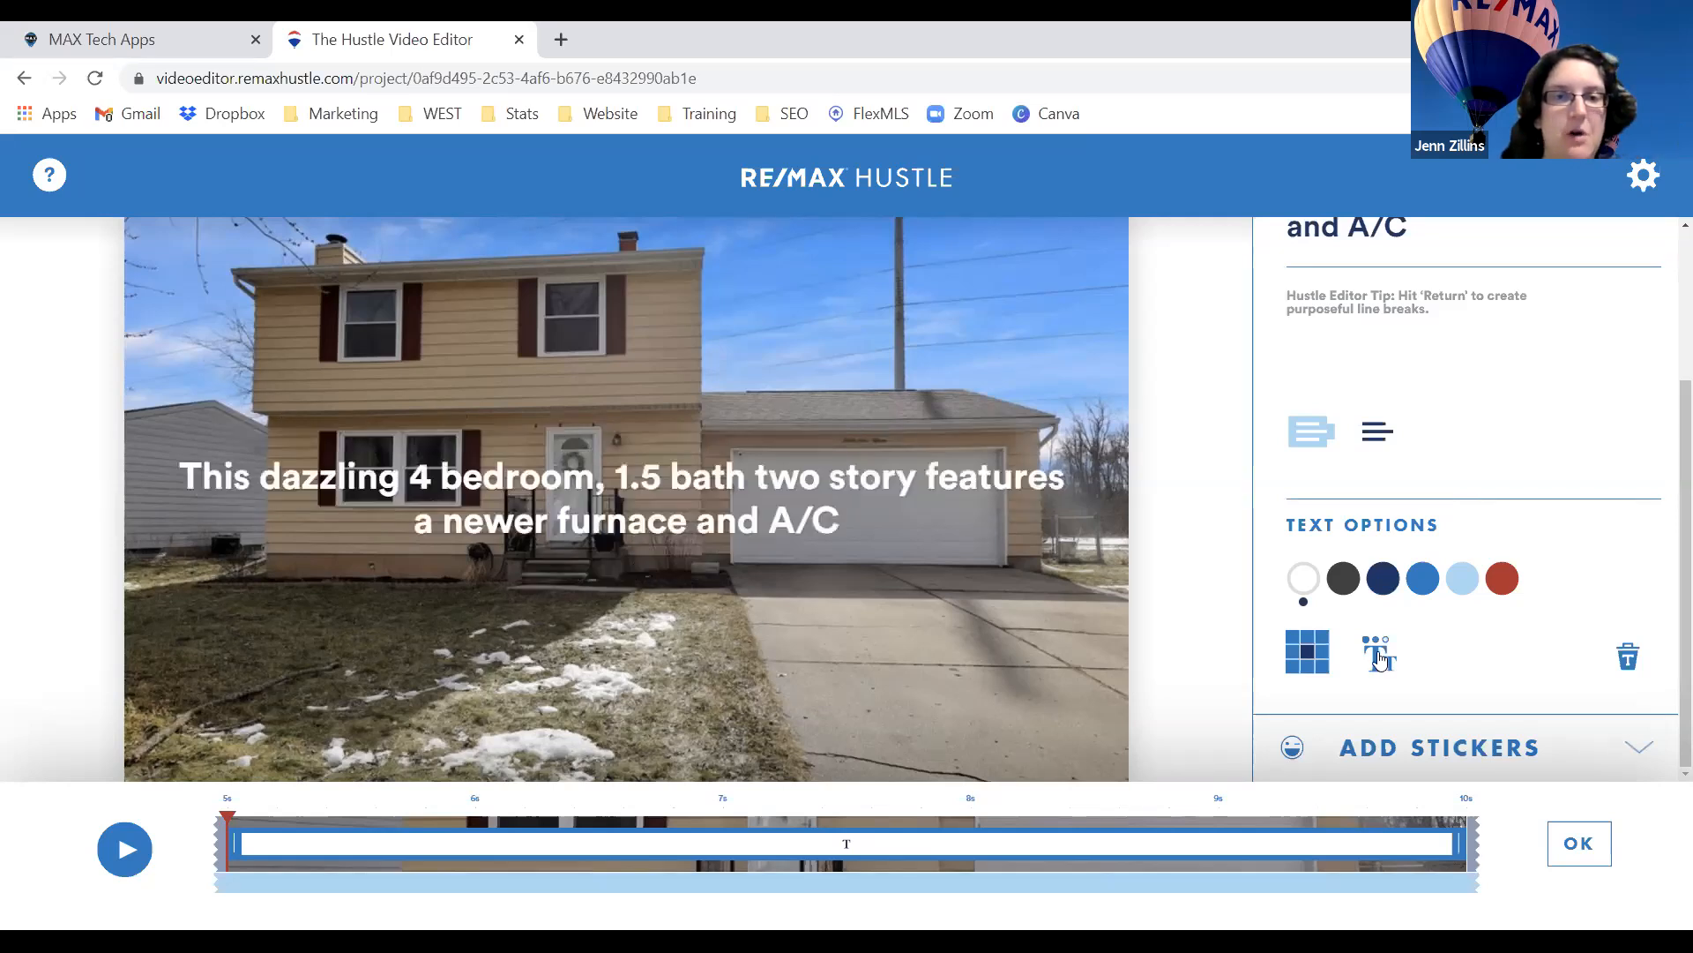
left_click(1380, 657)
left_click(1380, 657)
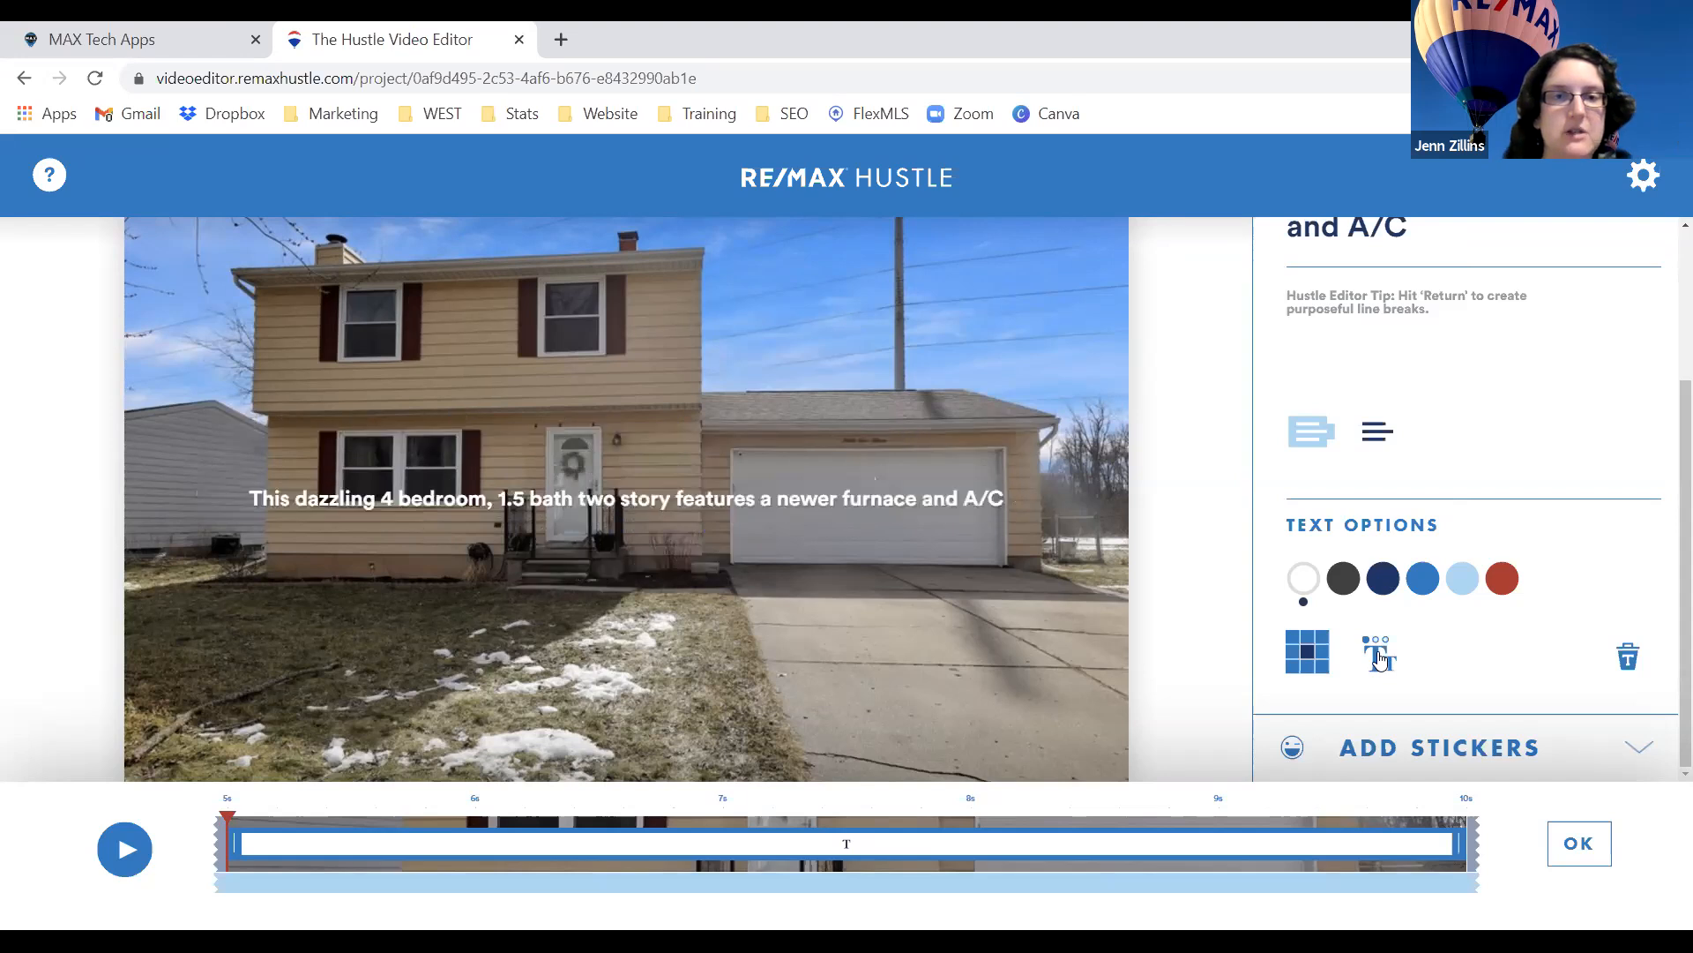
left_click(1381, 657)
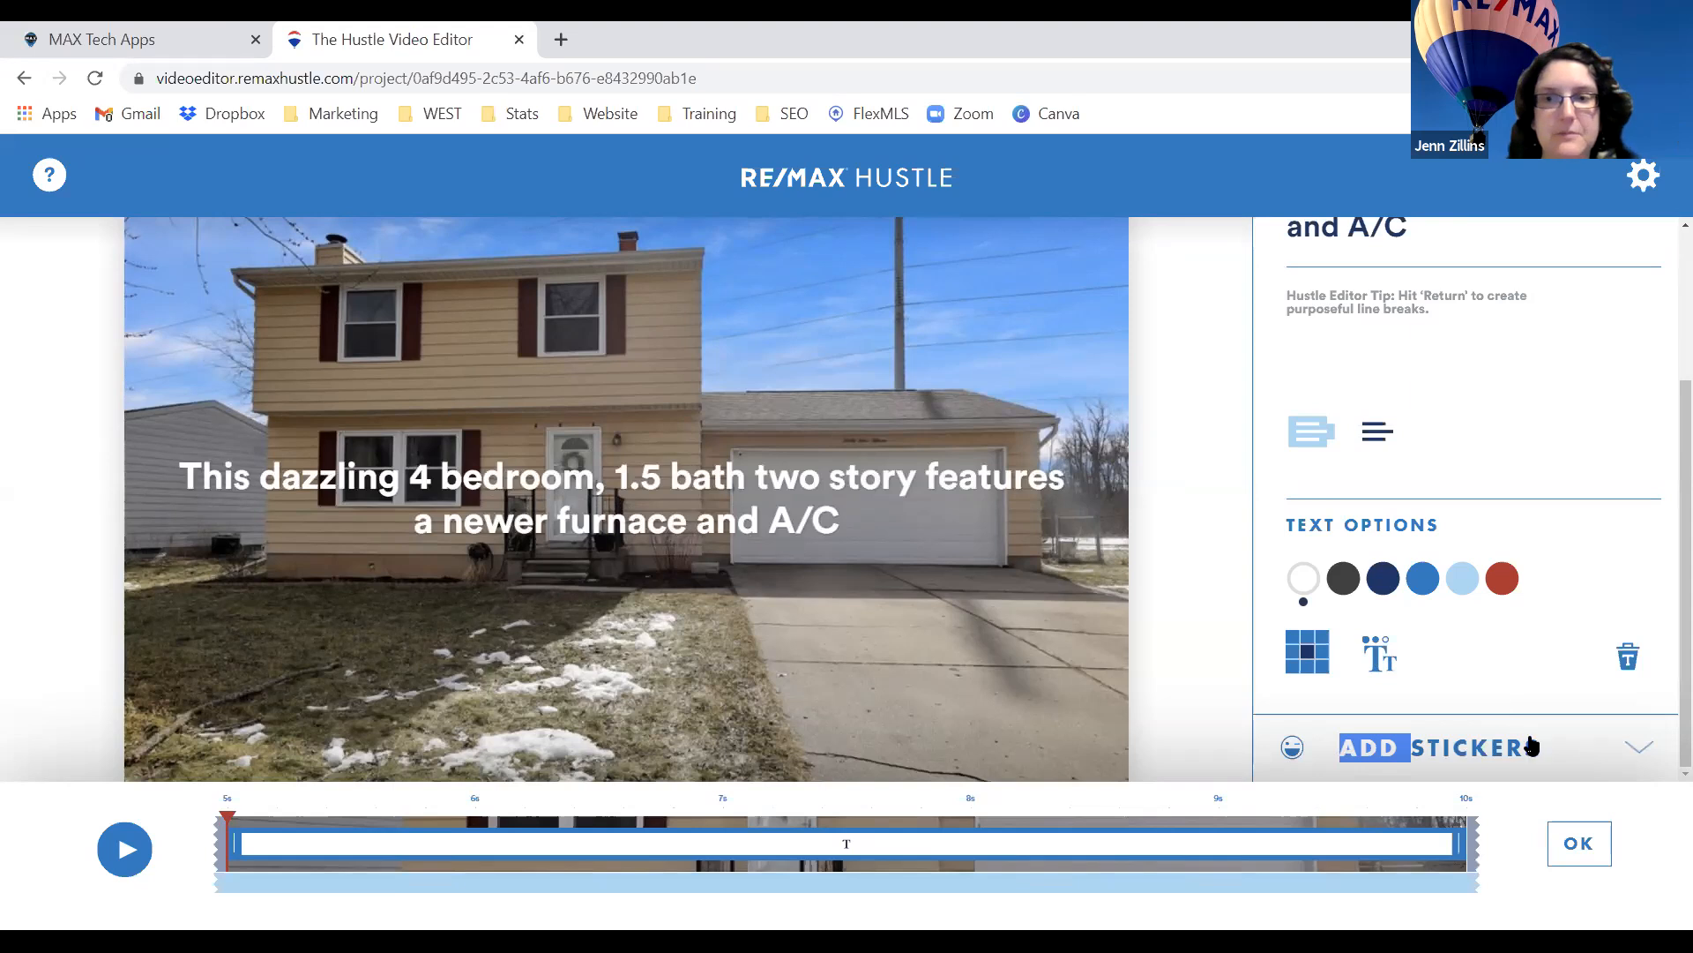
Add the RE/MAX heart sticker, placed small at the photo's upper right.
left_click(1638, 749)
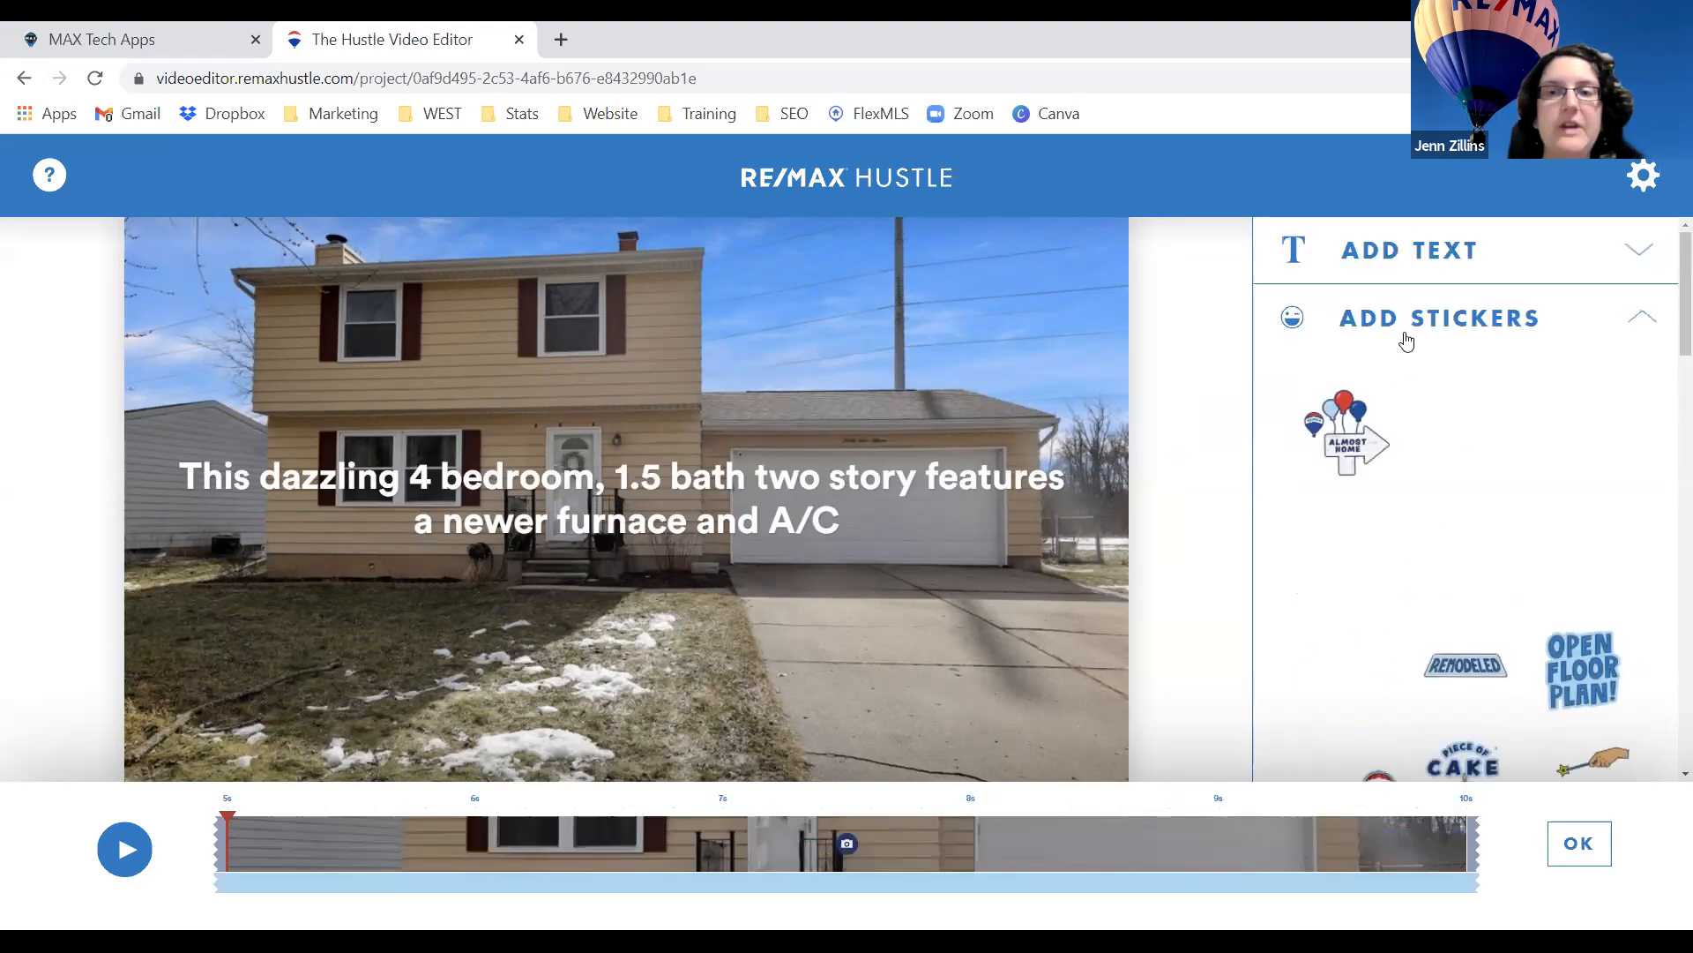
scroll(1422, 461, "down", 2)
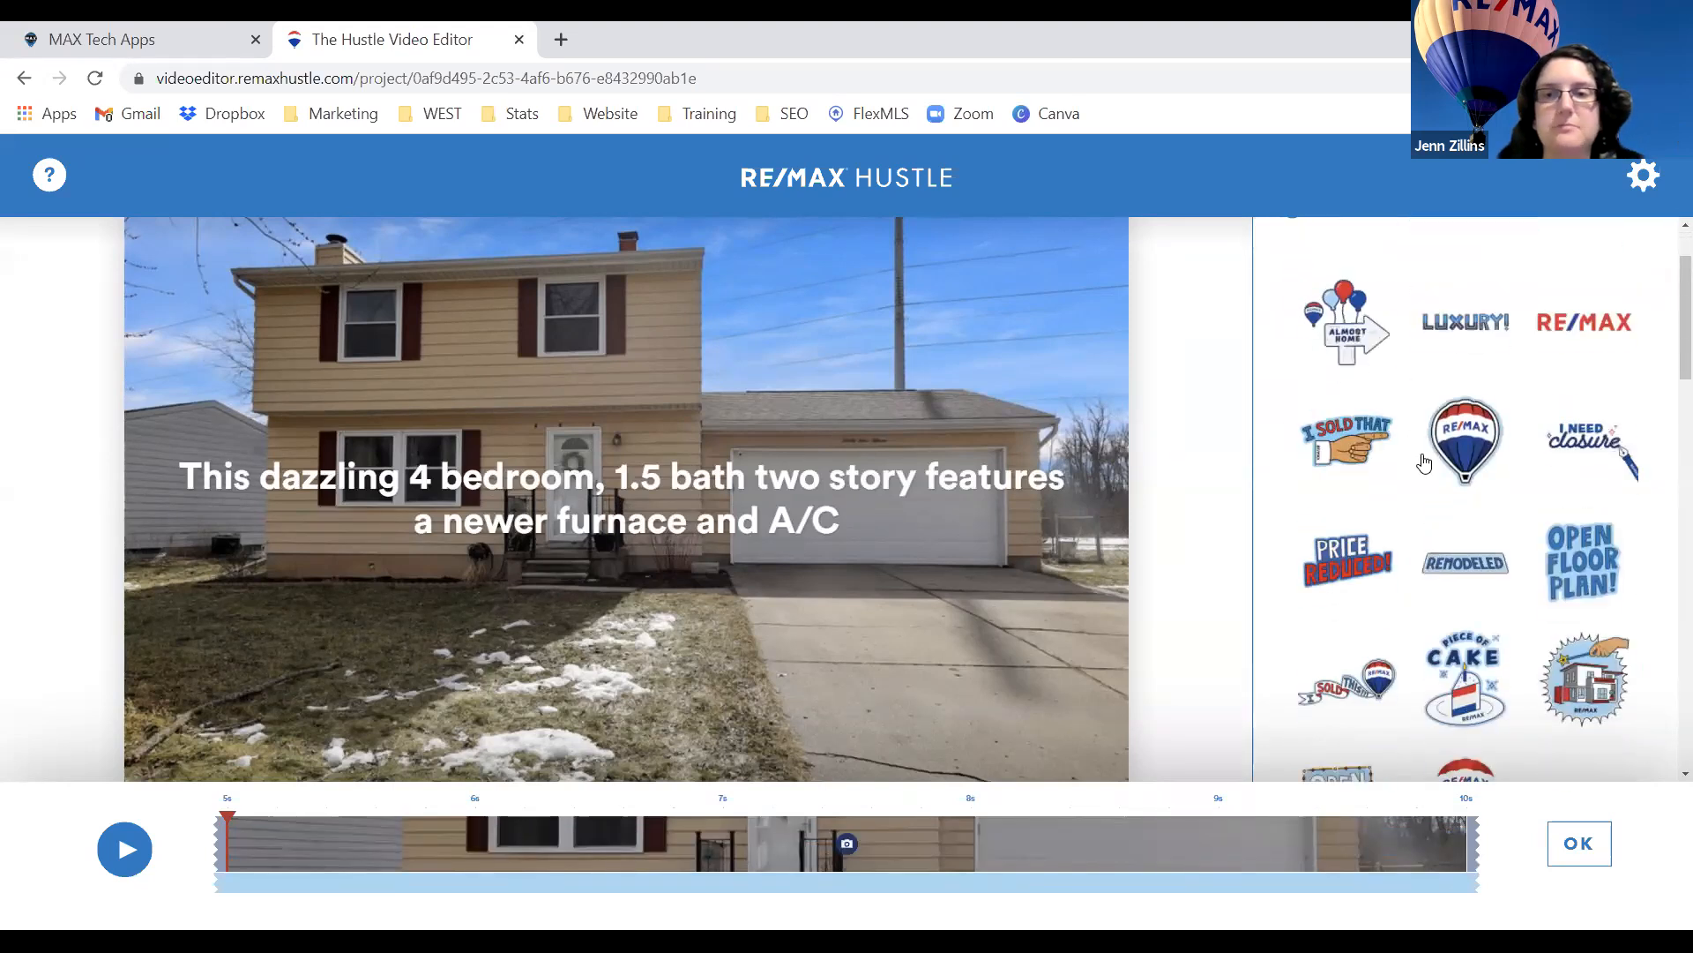
scroll(1598, 353, "down", 2)
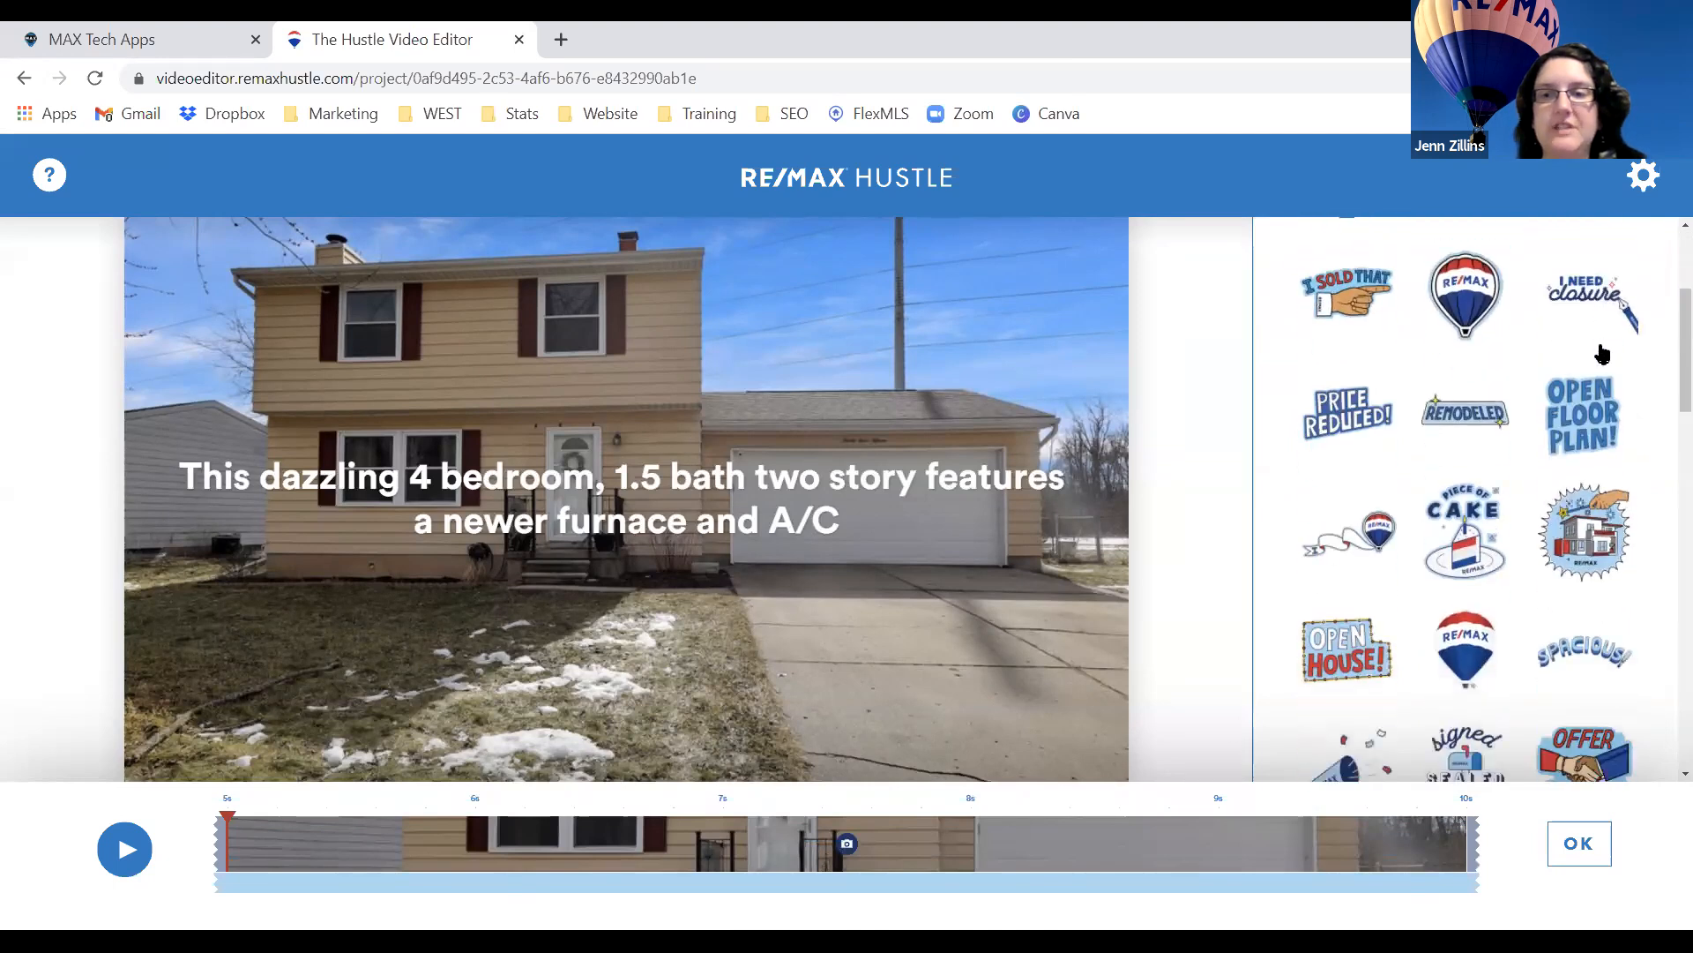
scroll(1603, 353, "down", 10)
scroll(1603, 354, "down", 5)
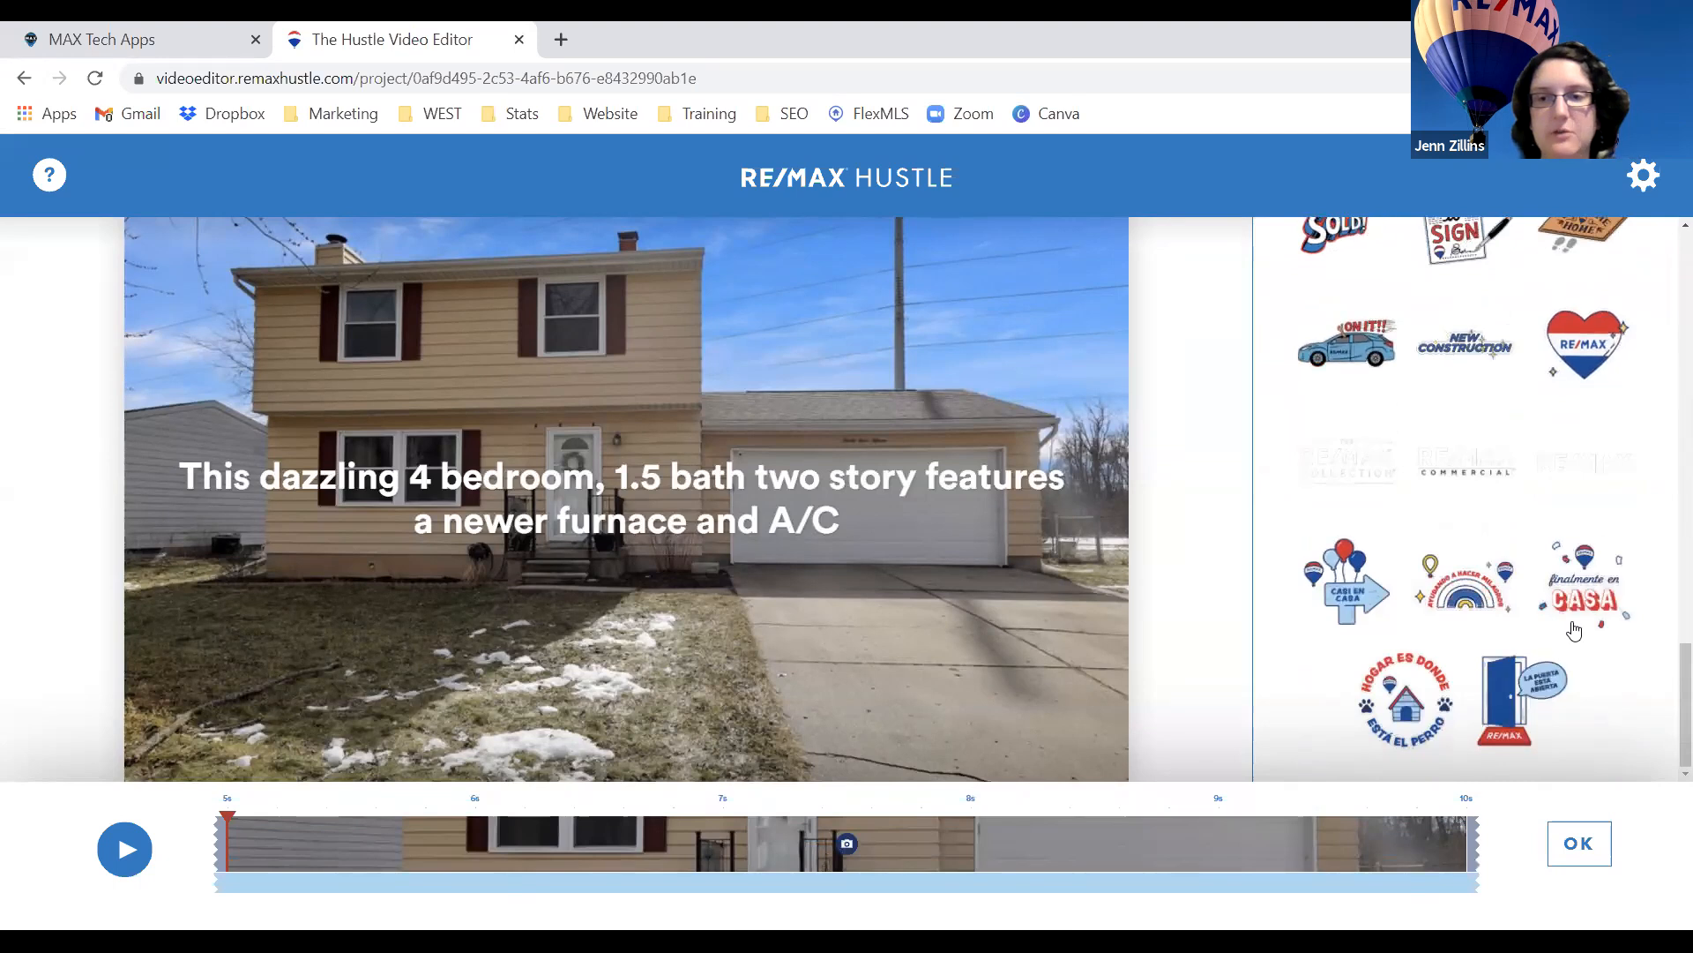
scroll(1581, 582, "up", 3)
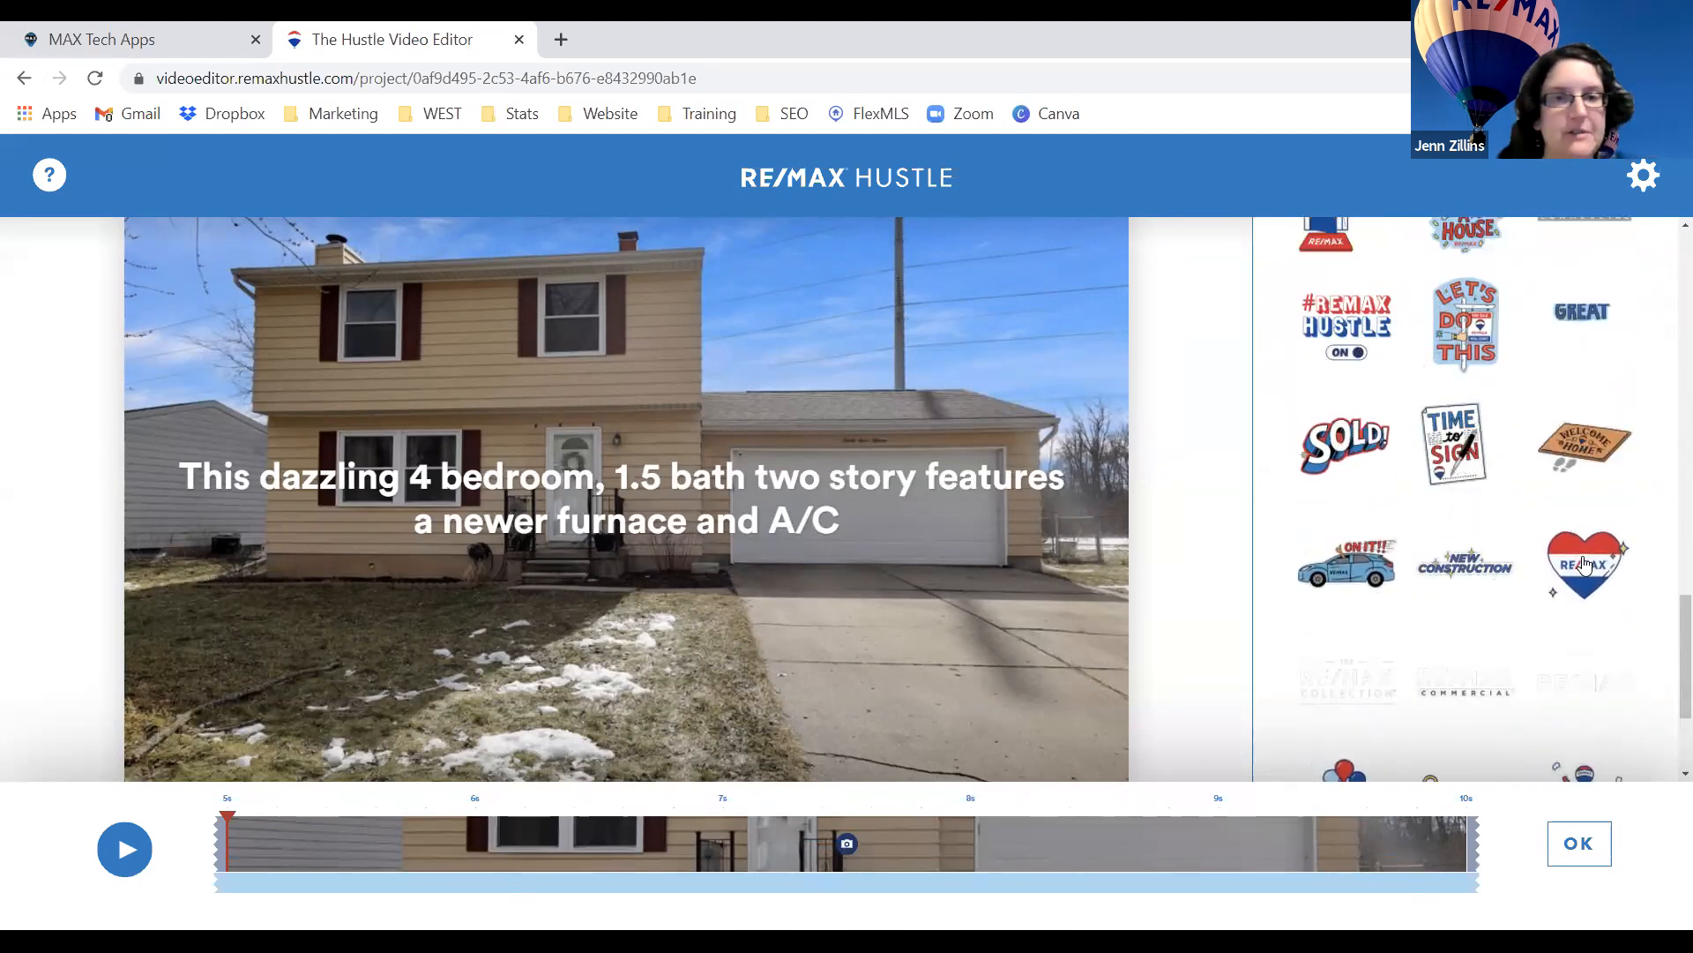
left_click(1585, 565)
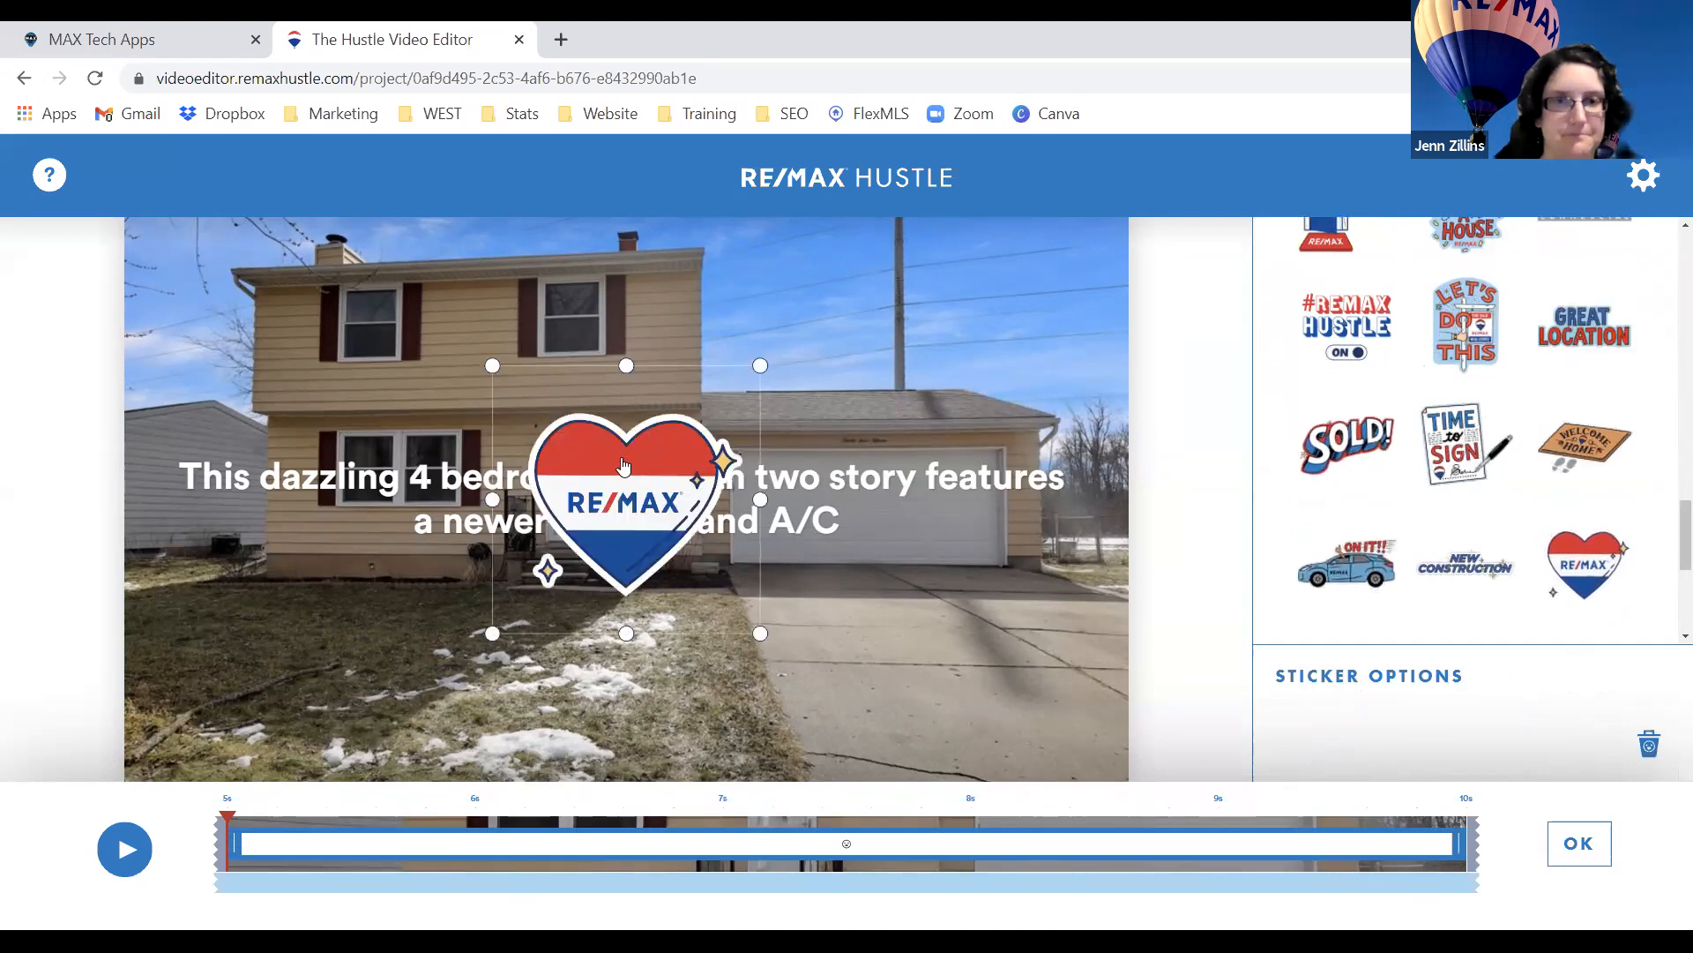
left_click_drag(622, 490, 953, 611)
left_click_drag(824, 491, 1025, 231)
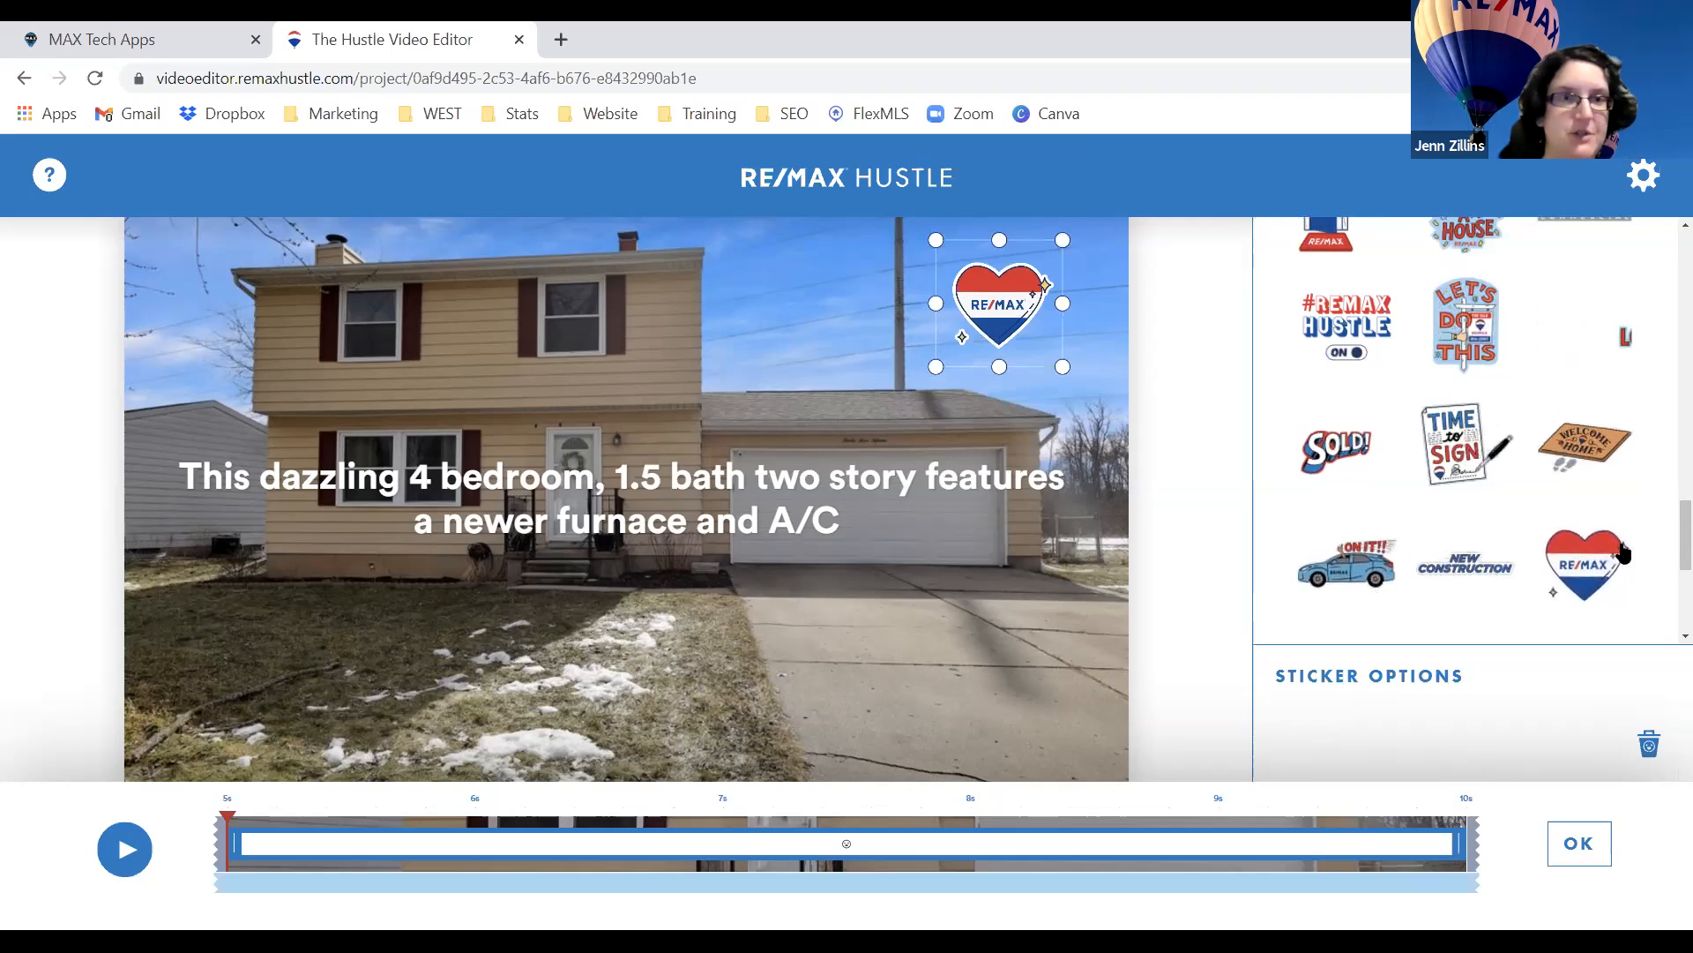
Add the New Listing sticker, shrunk and placed at the photo's lower left.
scroll(1623, 551, "up", 3)
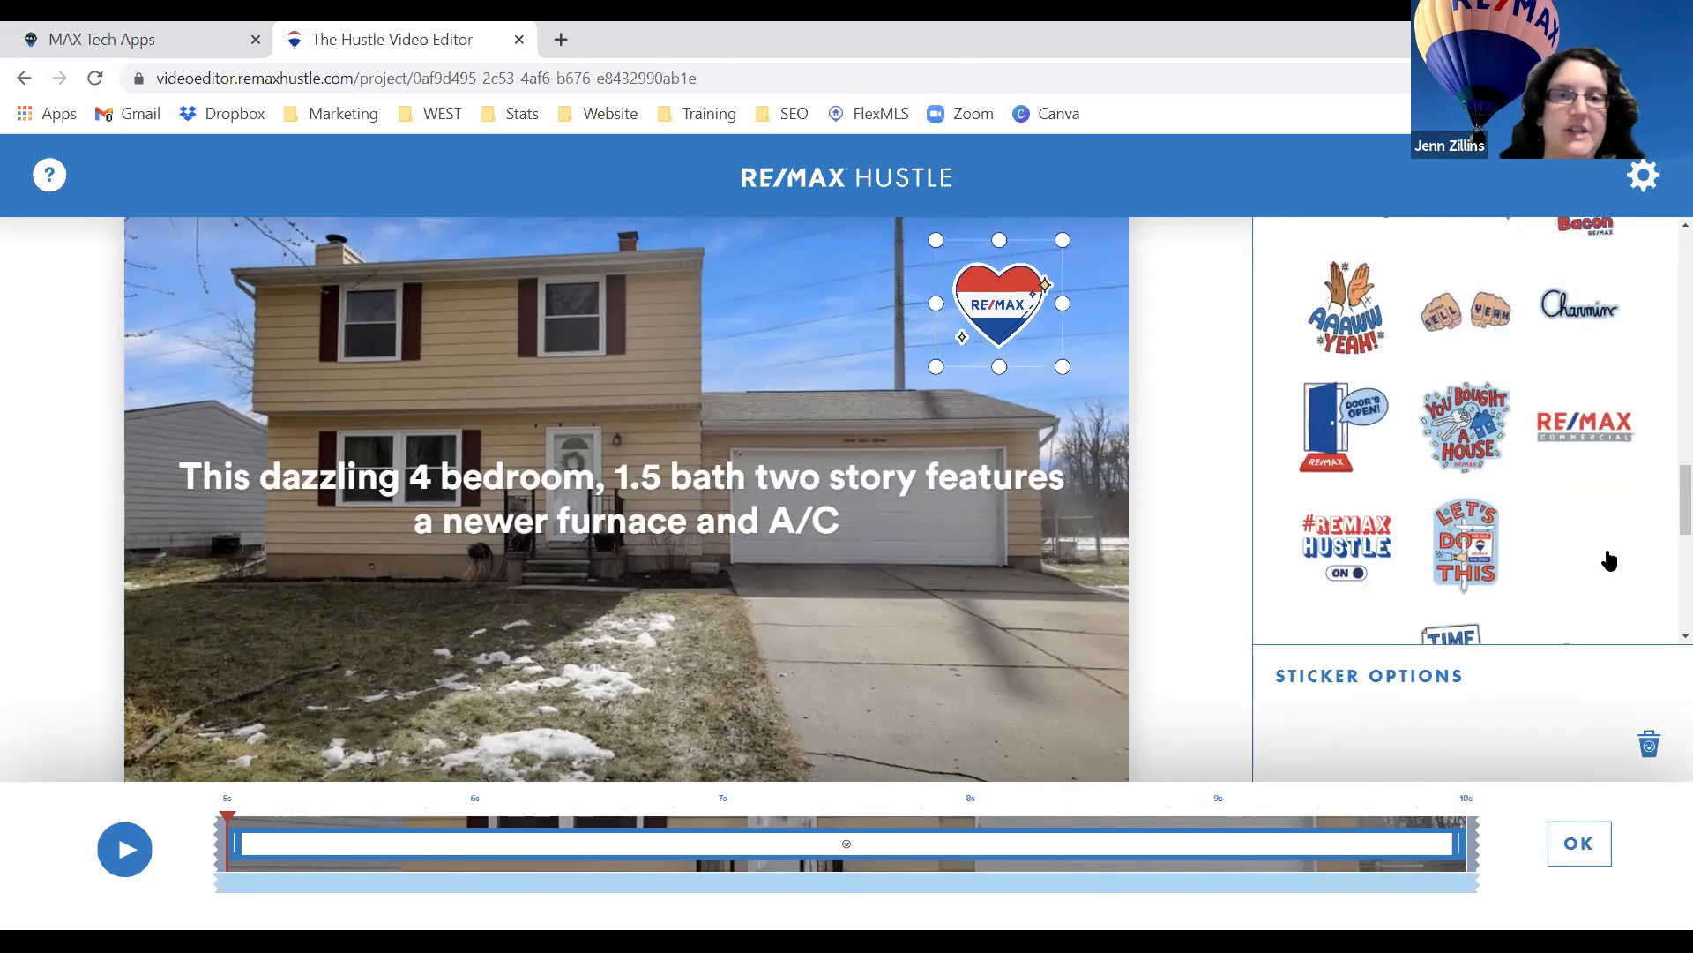
scroll(1610, 557, "up", 2)
scroll(1610, 557, "up", 5)
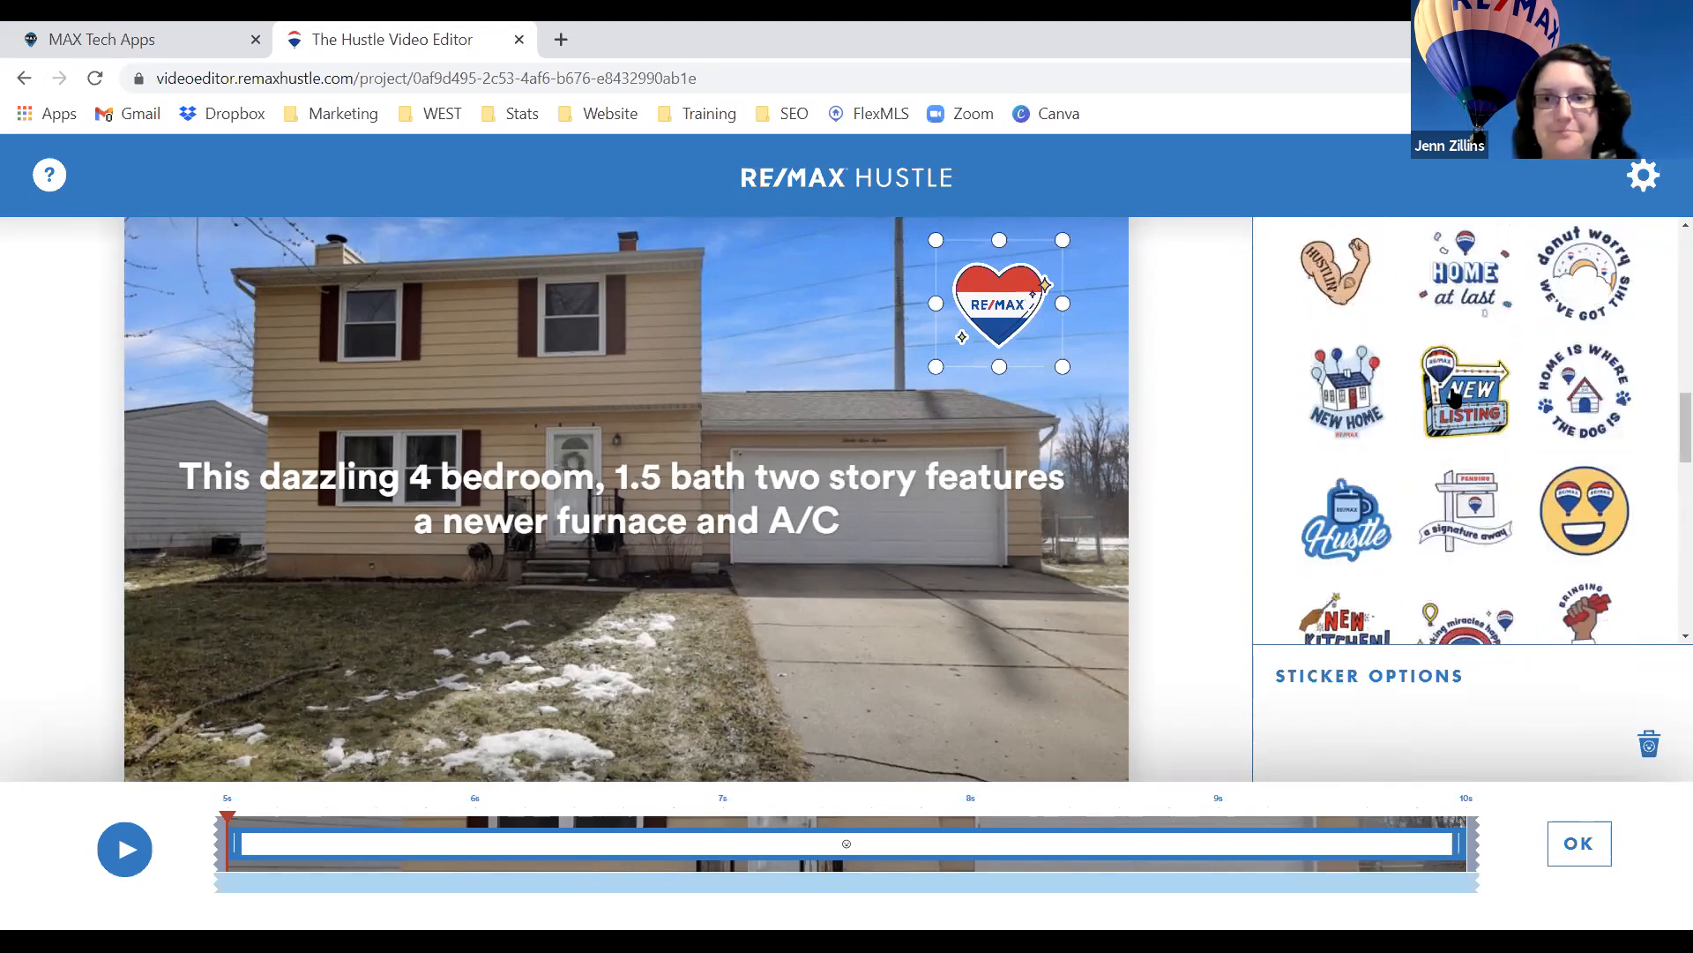
left_click(1455, 397)
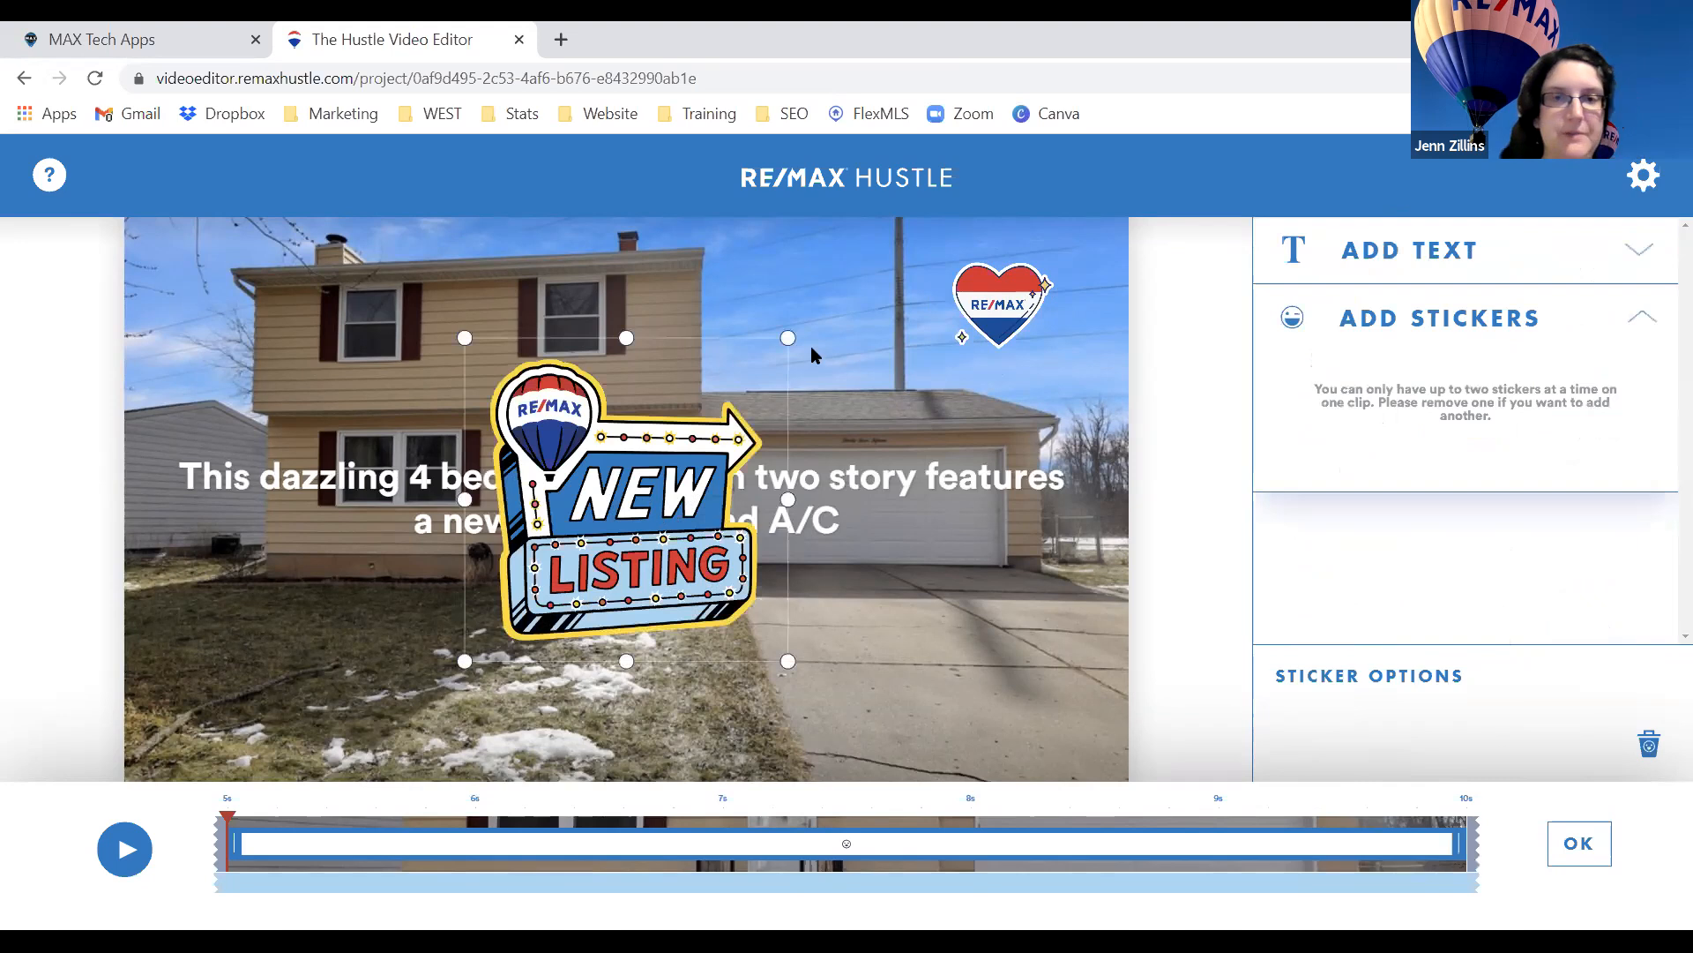
left_click_drag(790, 337, 339, 661)
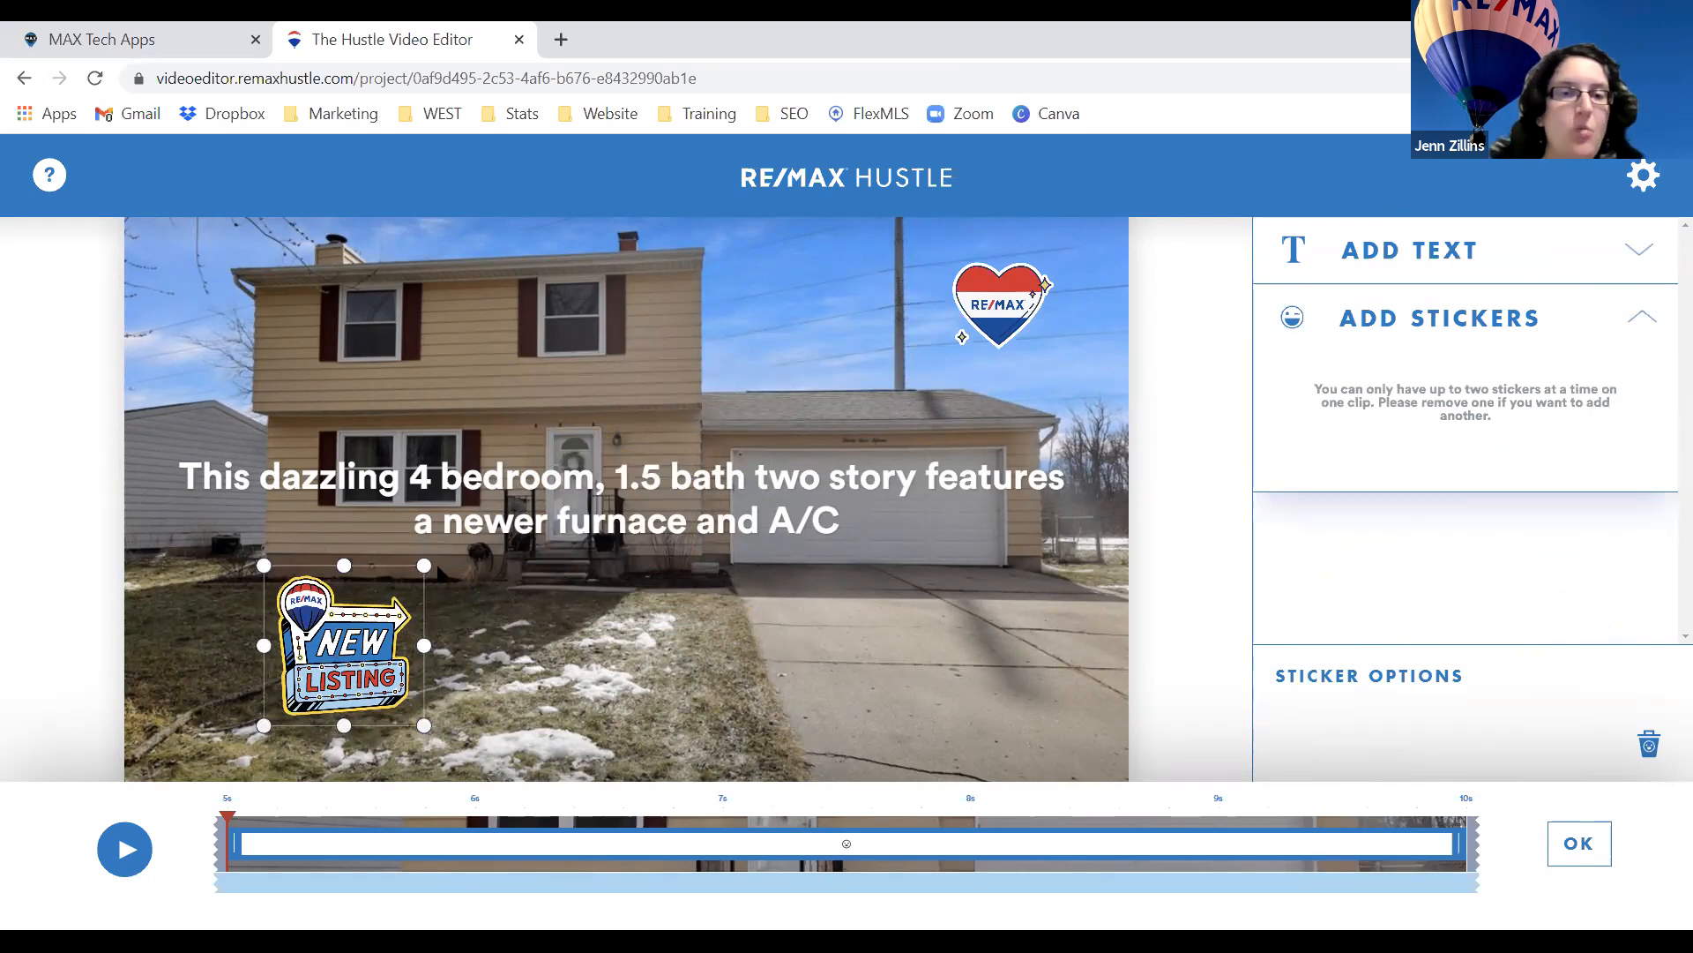
left_click_drag(424, 565, 416, 574)
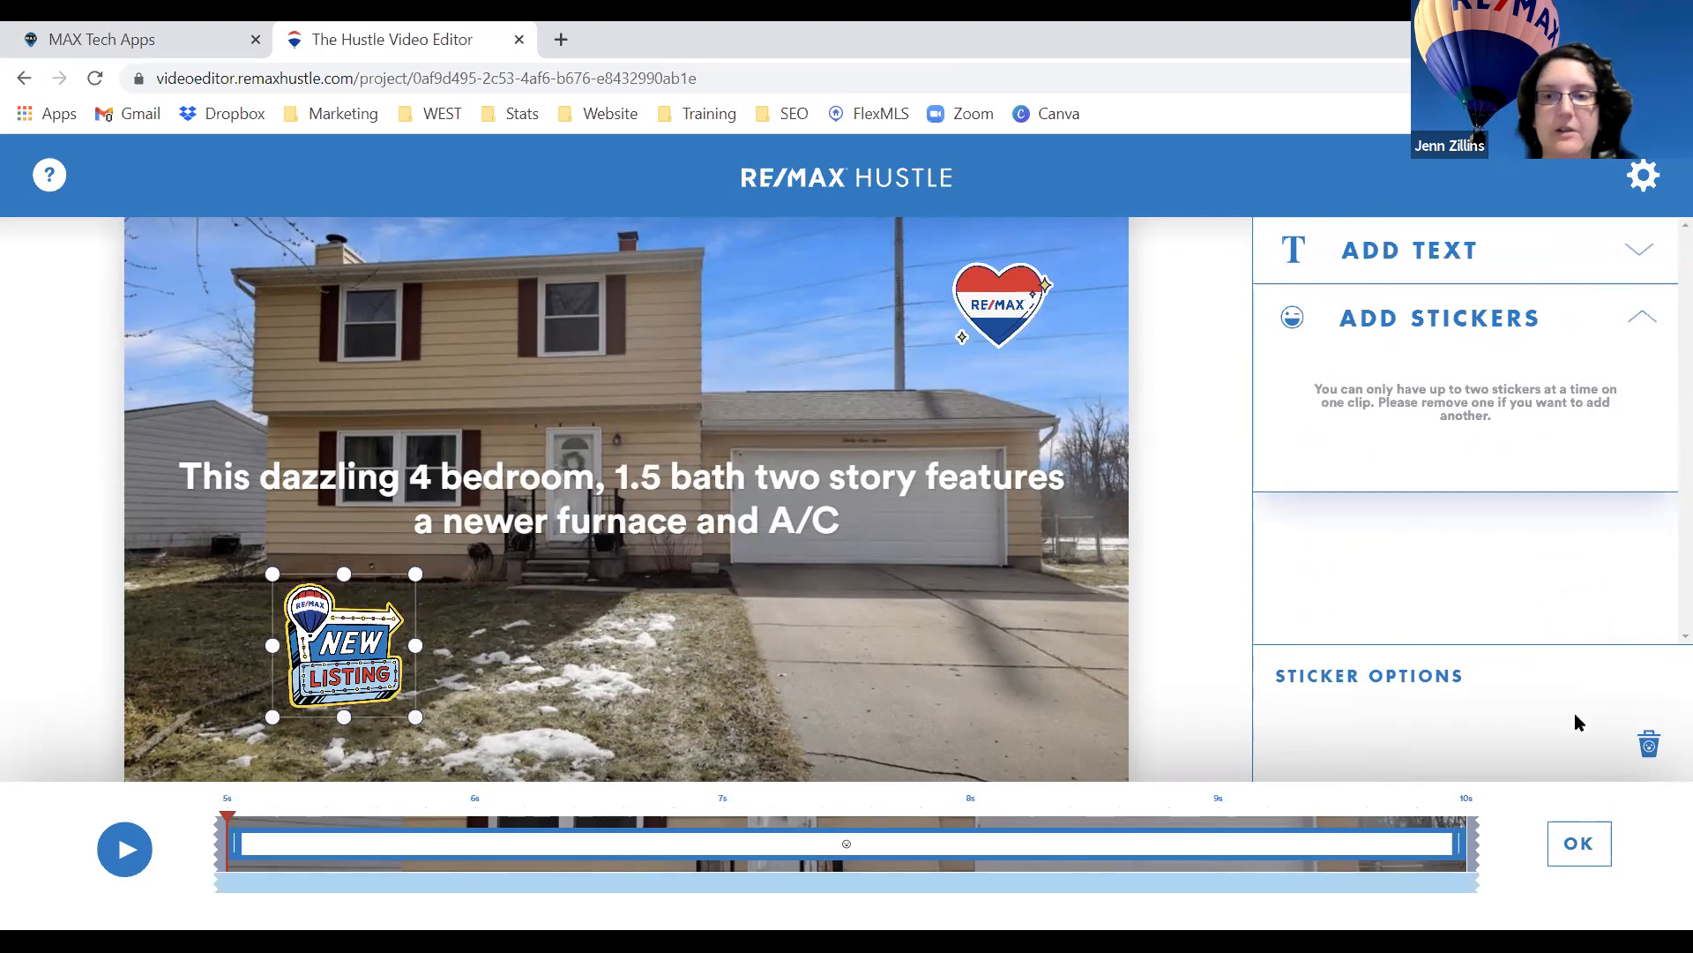
left_click(998, 314)
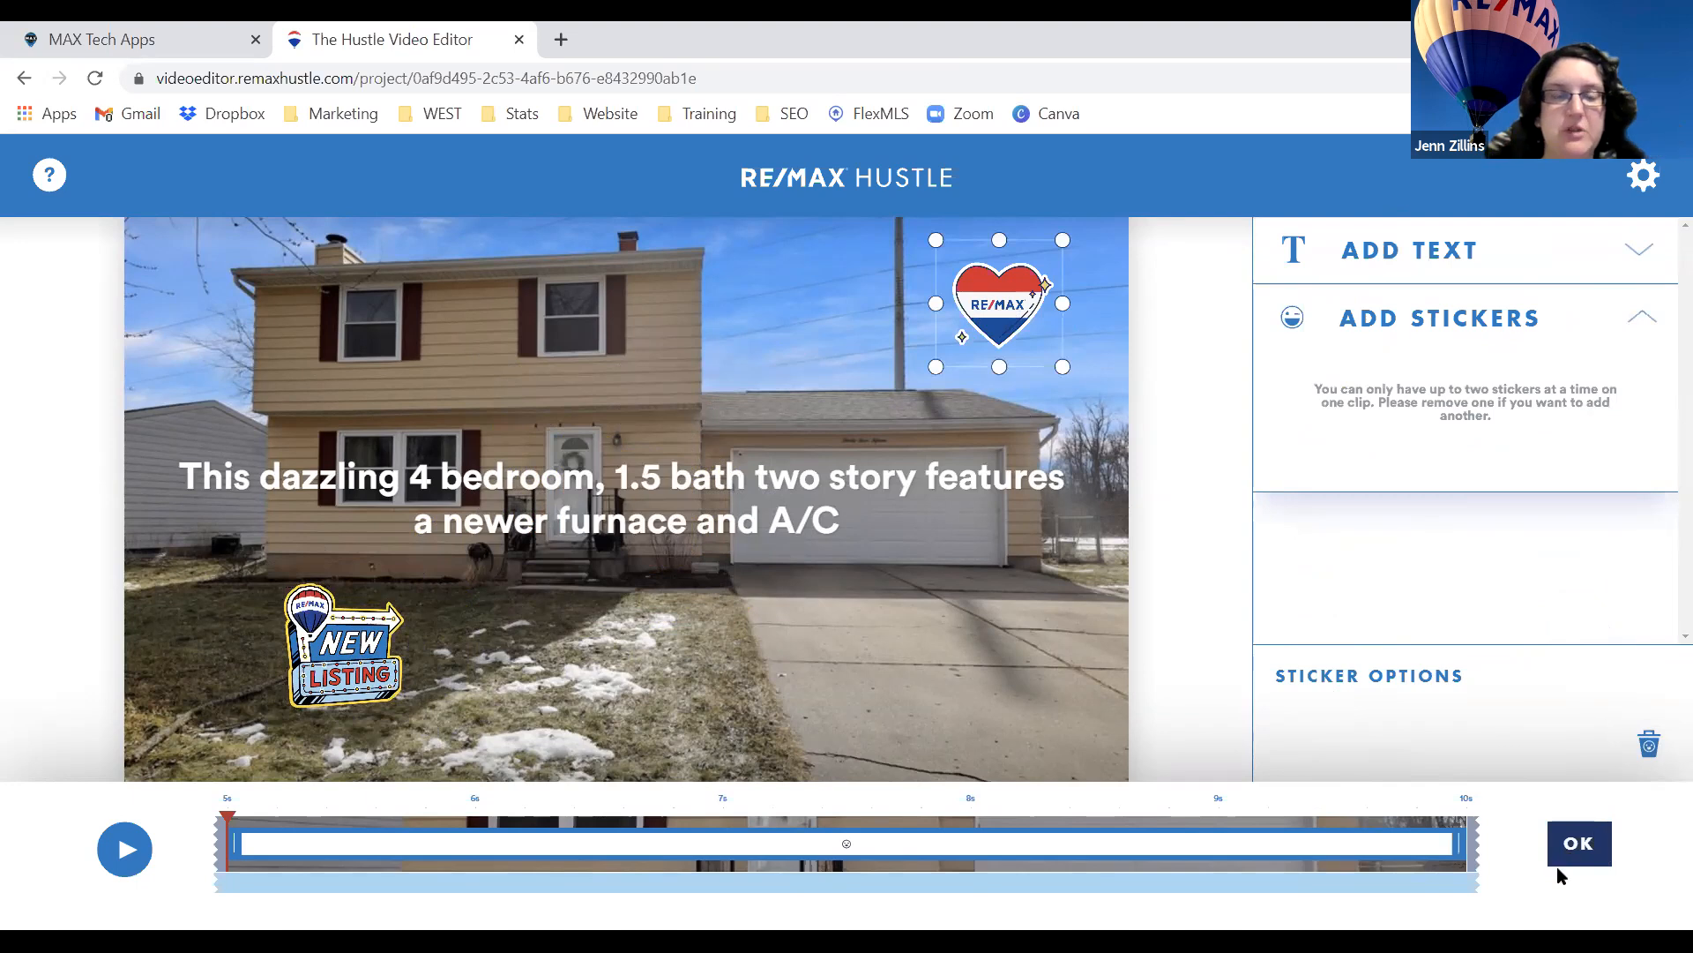
Confirm the stickers, then try the Frame layout and a zoom motion, leaving motion off.
left_click(1598, 853)
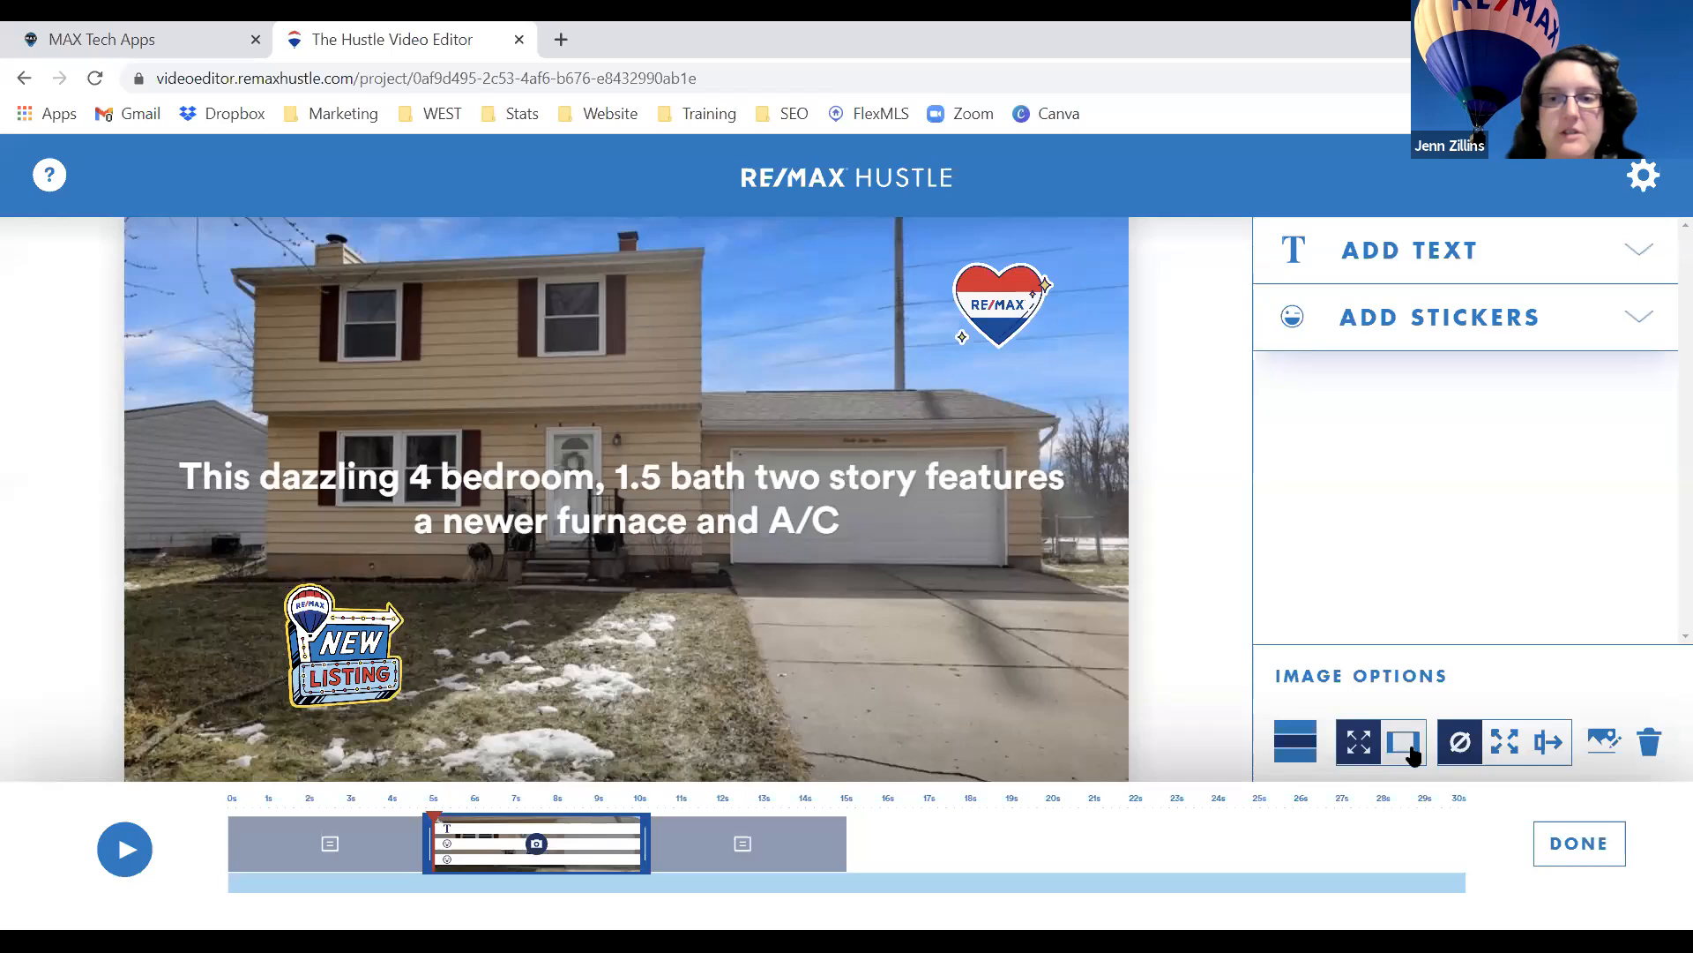
left_click_drag(1483, 676, 1262, 678)
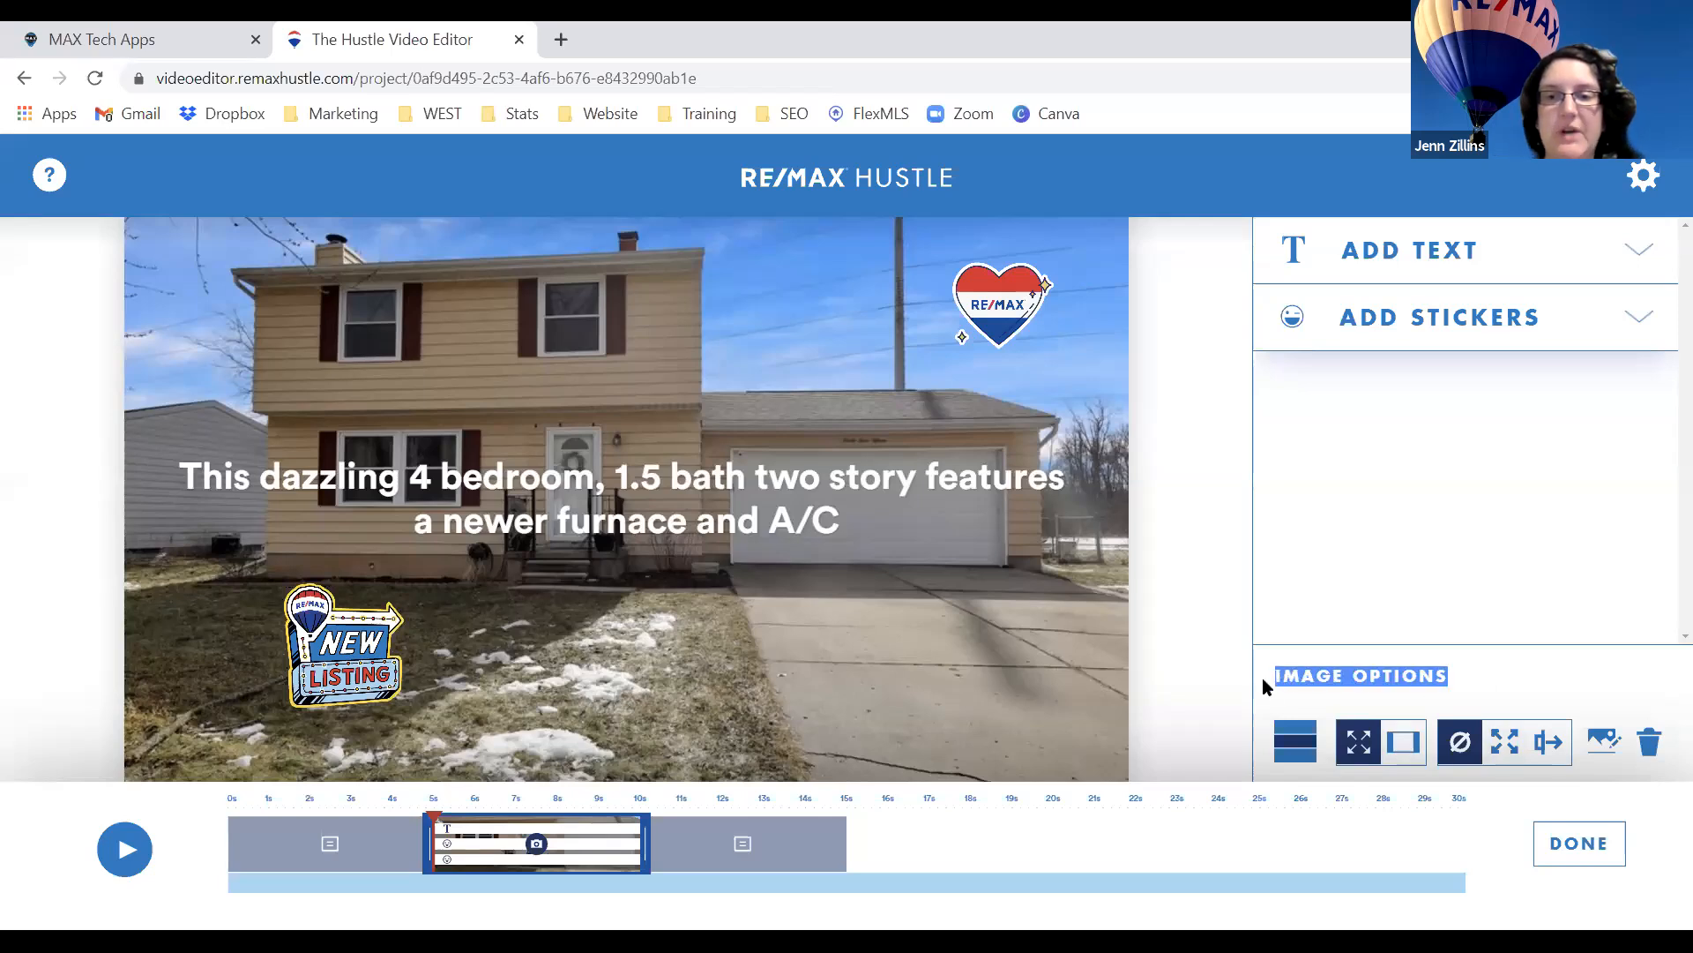
left_click(1420, 737)
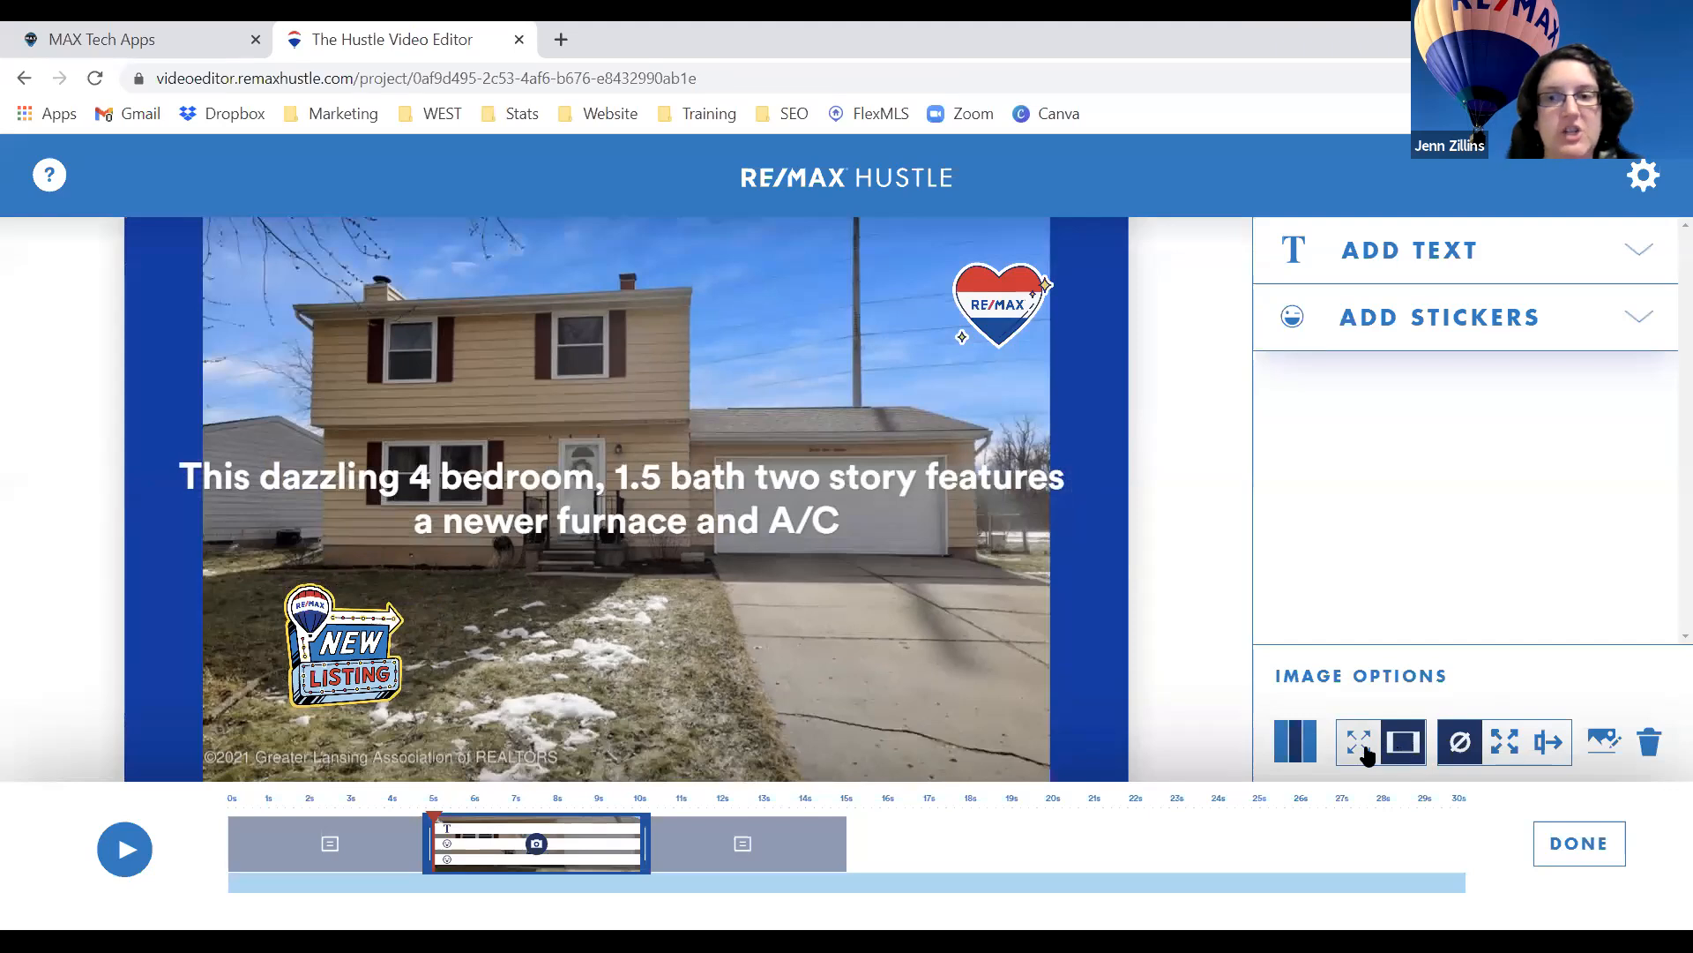
left_click(1363, 746)
left_click(1415, 748)
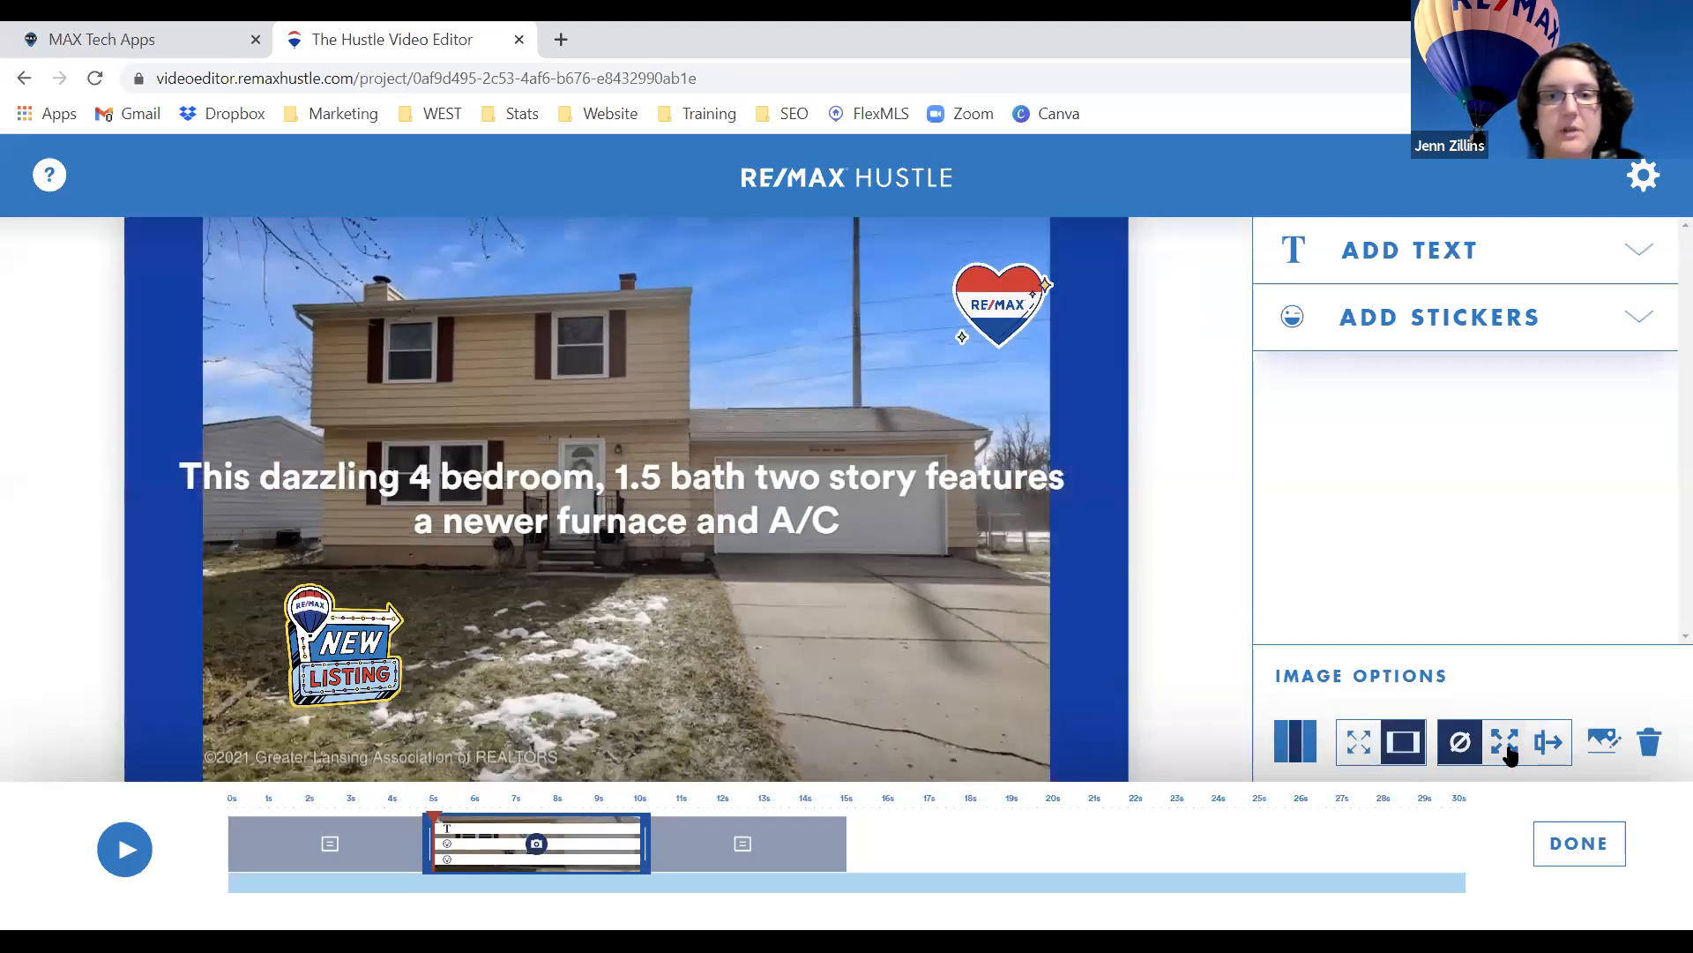
left_click(1506, 746)
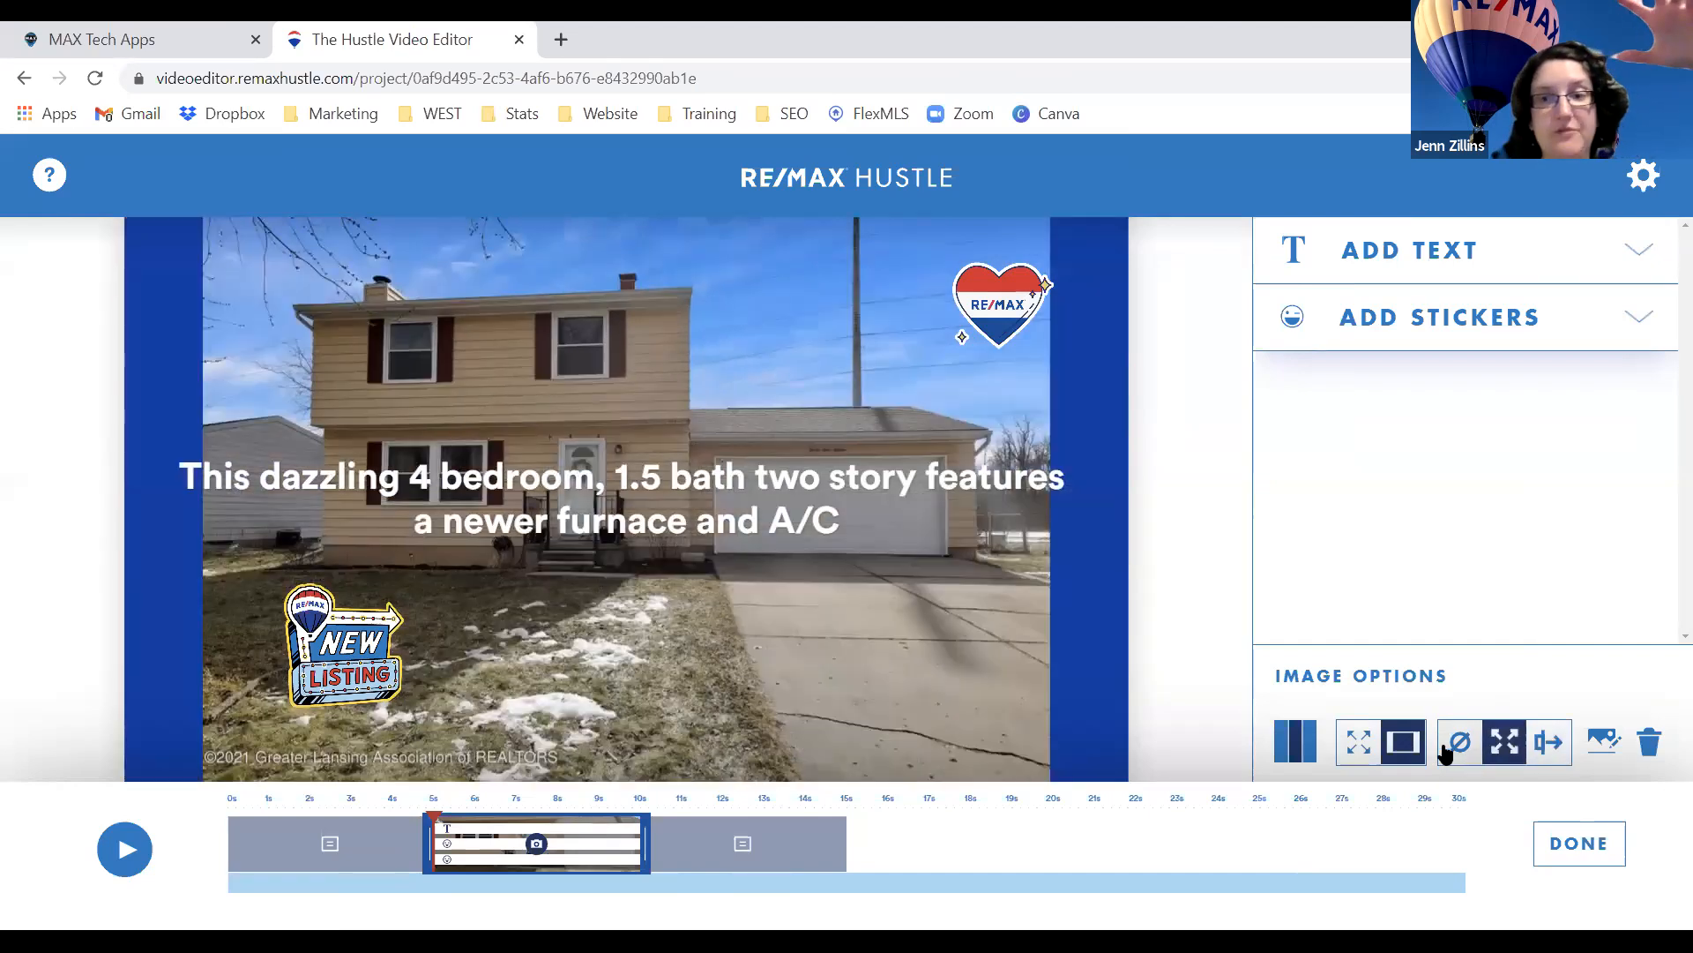
left_click(1449, 745)
Compare Frame against Fill and finish with the photo filling the whole canvas.
left_click(1367, 748)
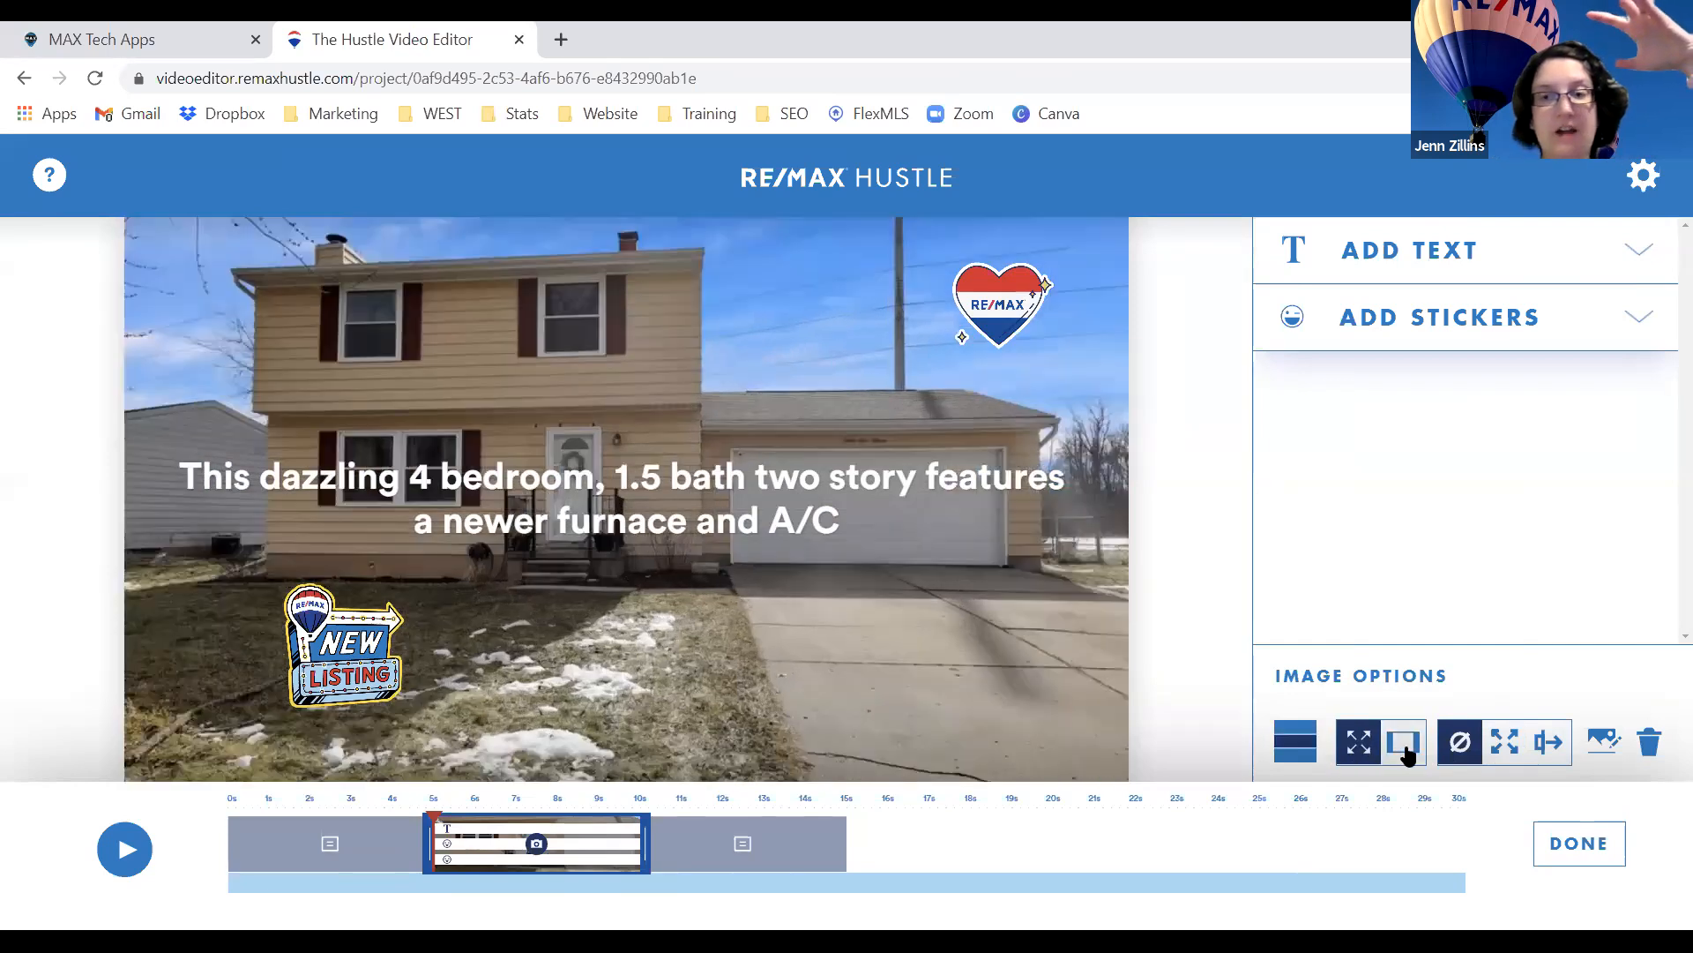
left_click(1406, 749)
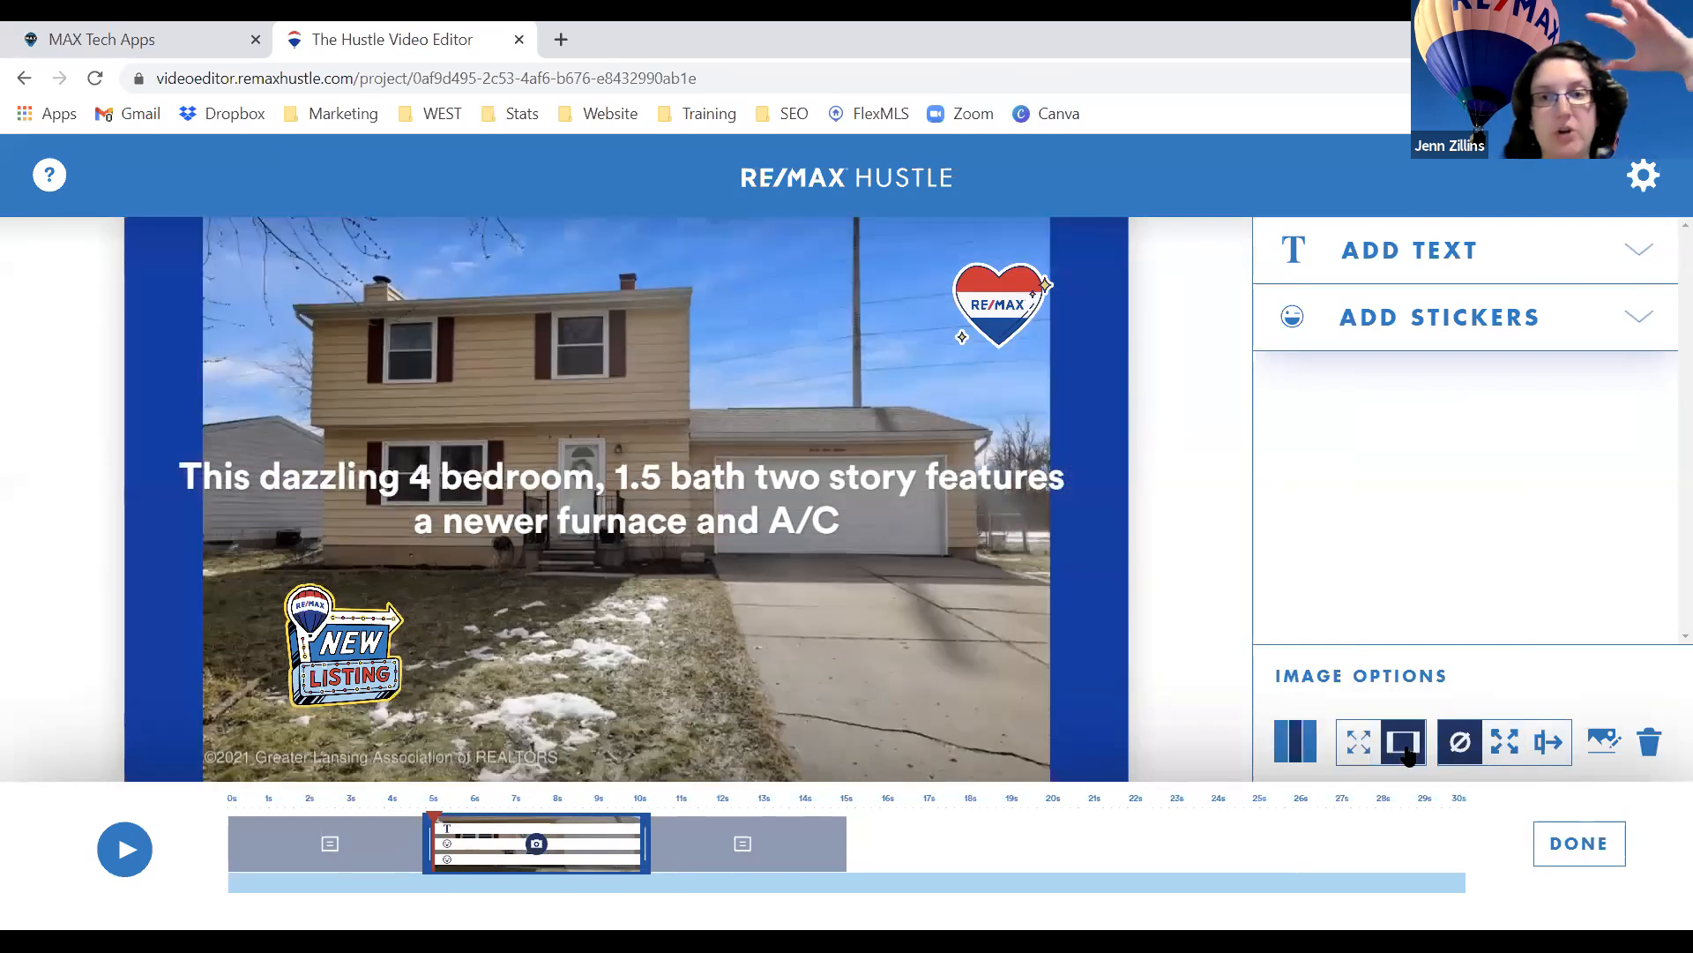
left_click(1357, 747)
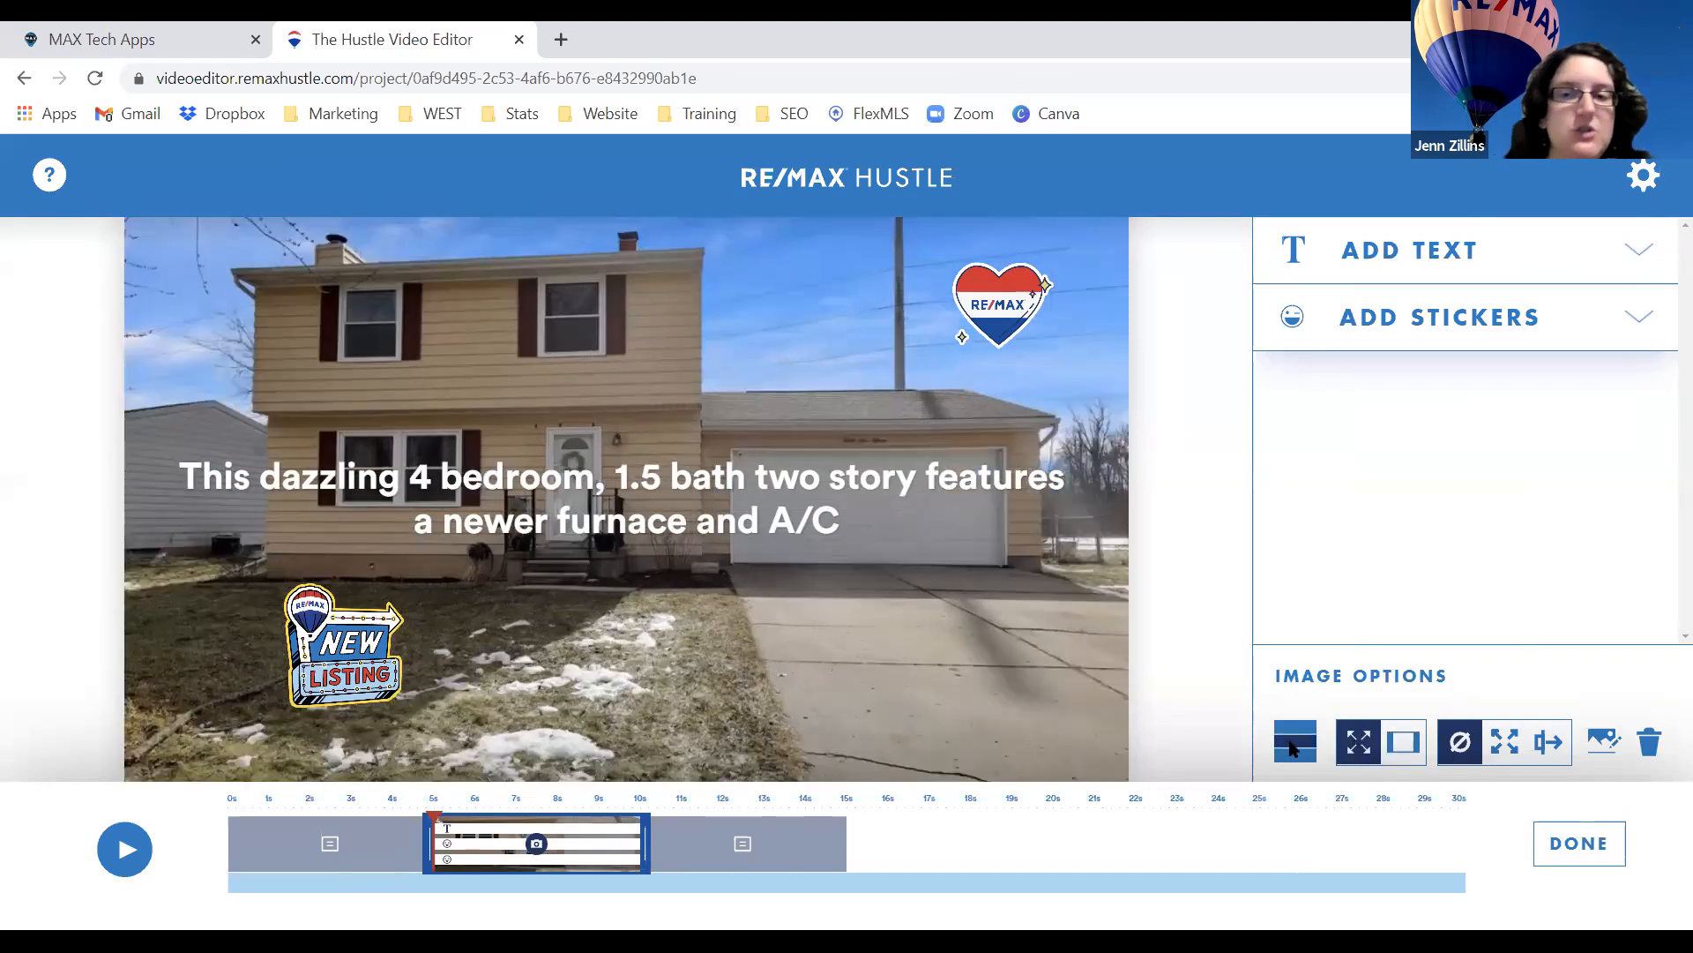
left_click(1404, 748)
left_click(1358, 750)
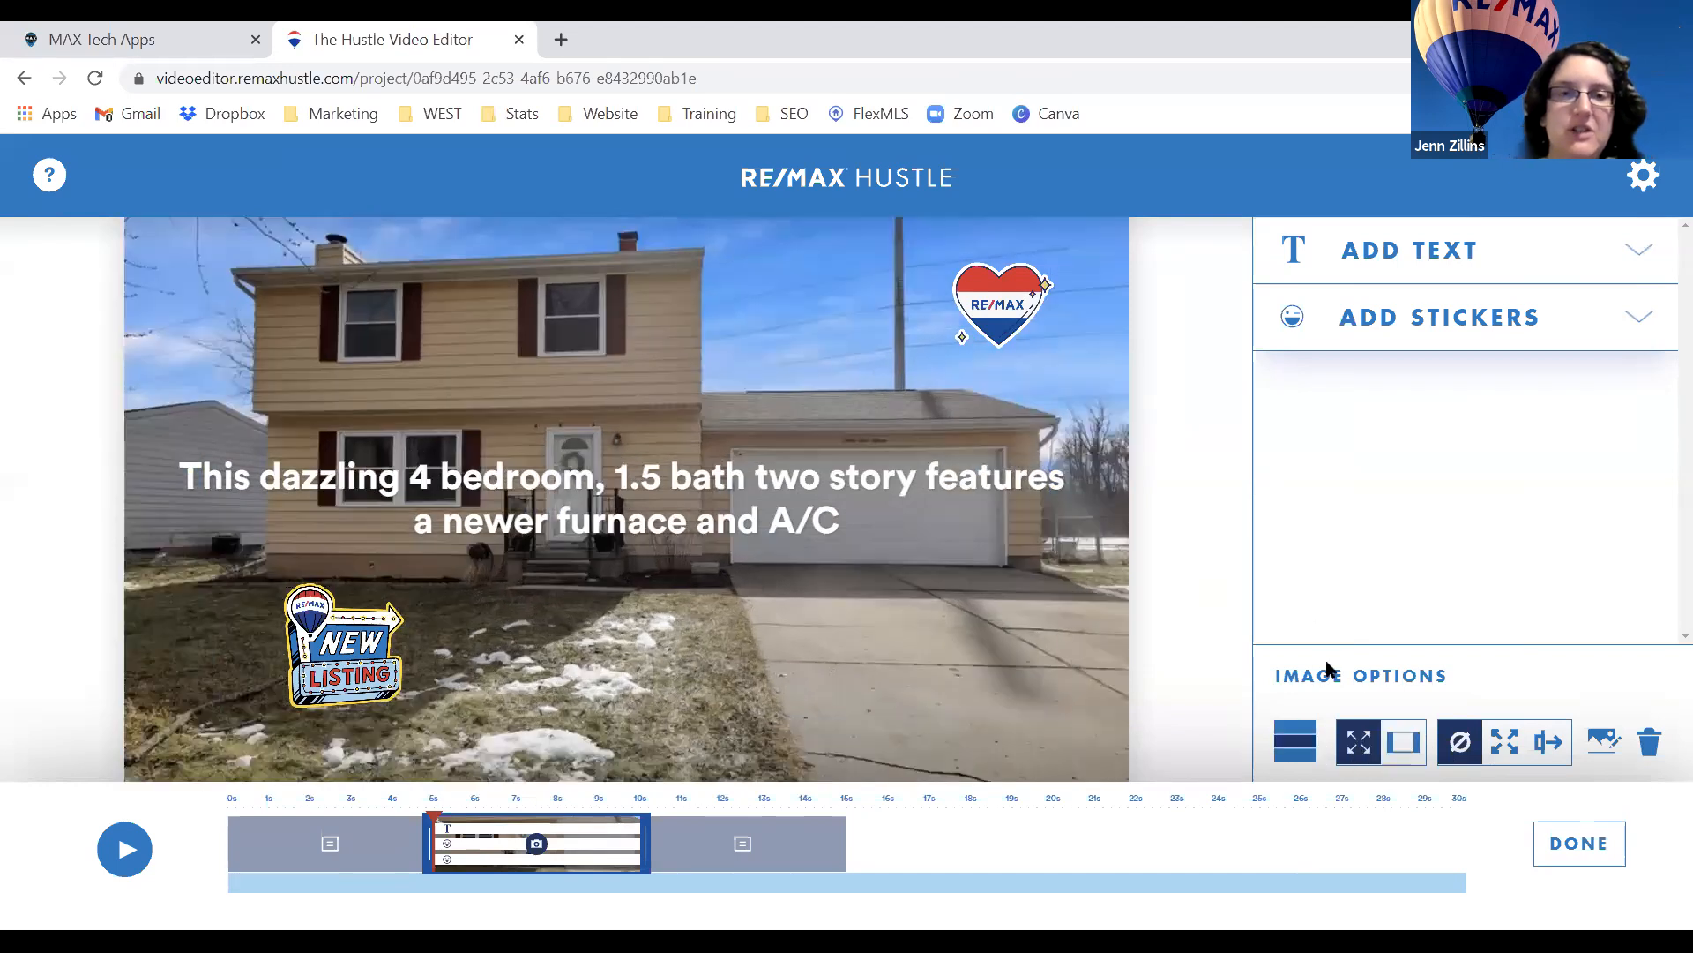
left_click(1398, 748)
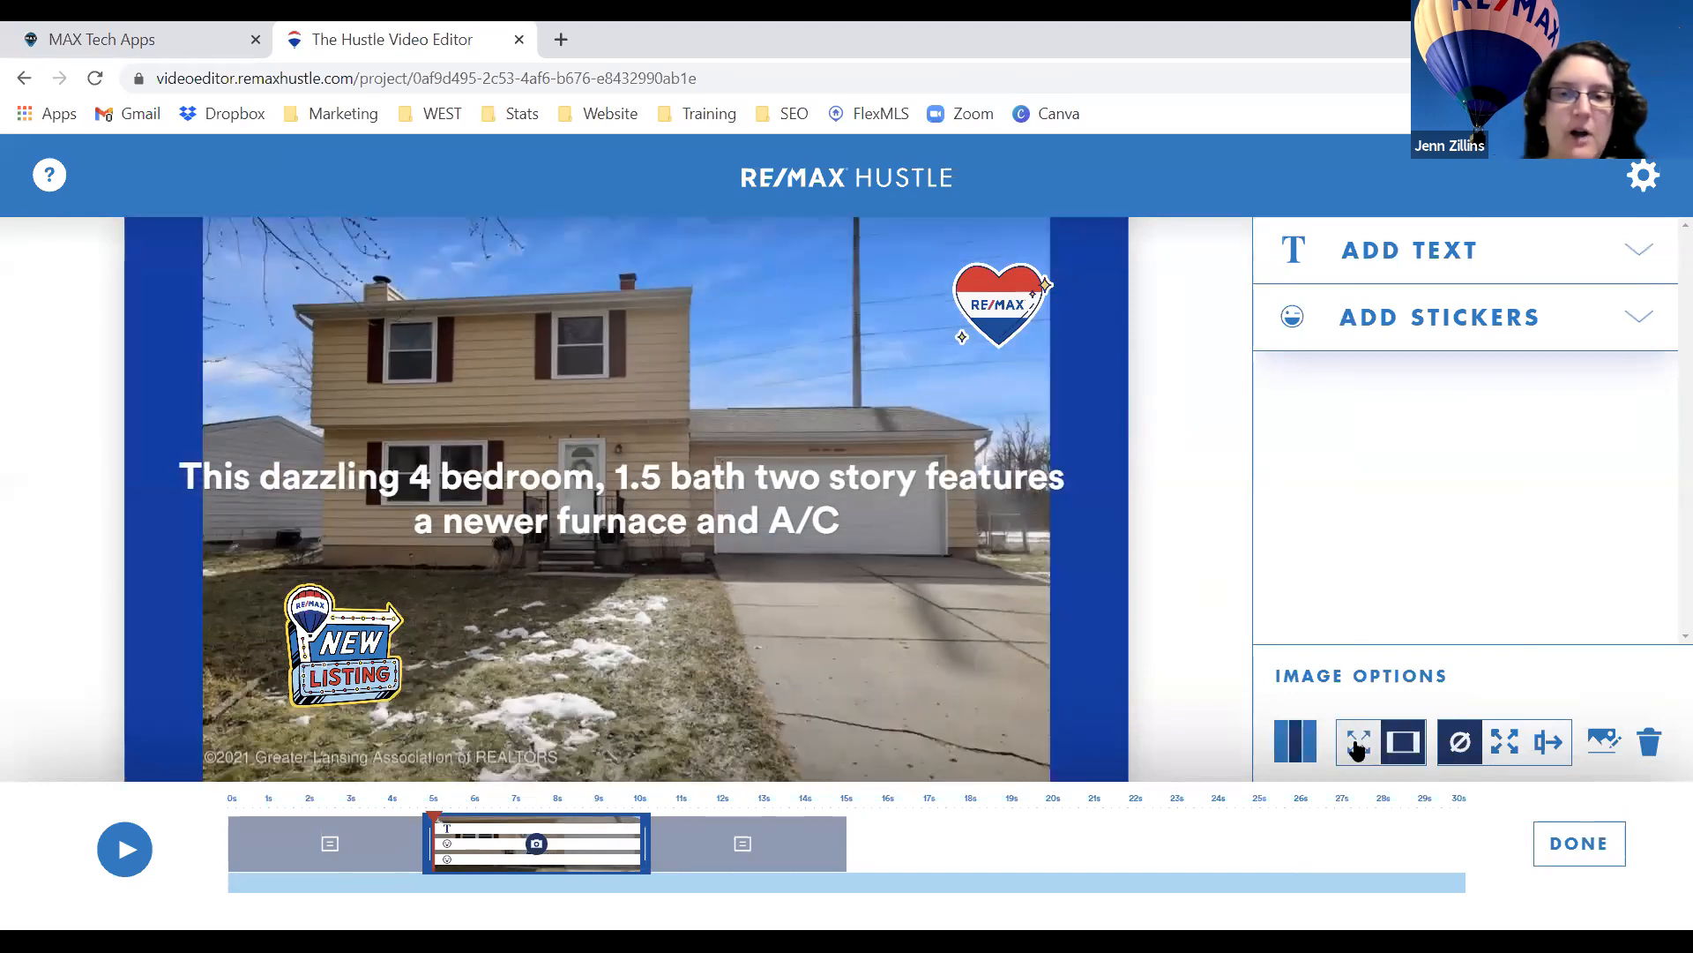
left_click(1359, 748)
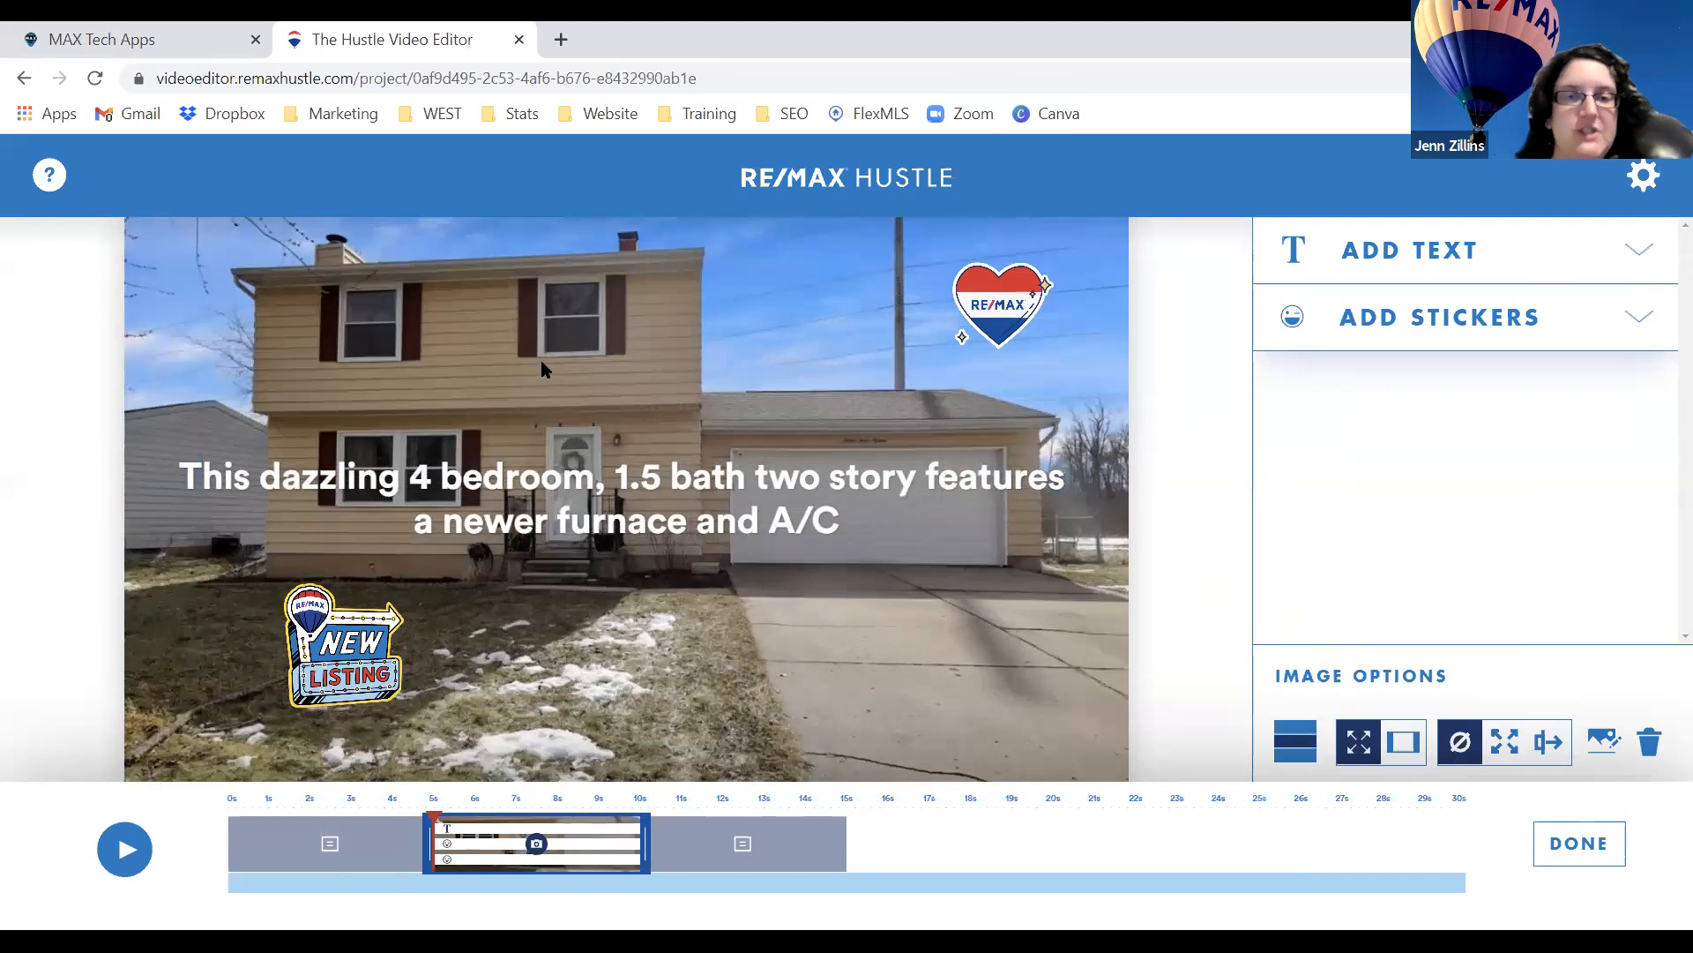
Preview Country Kitchen and Pool Tune, then choose Pool Tune as the background music.
left_click(1573, 849)
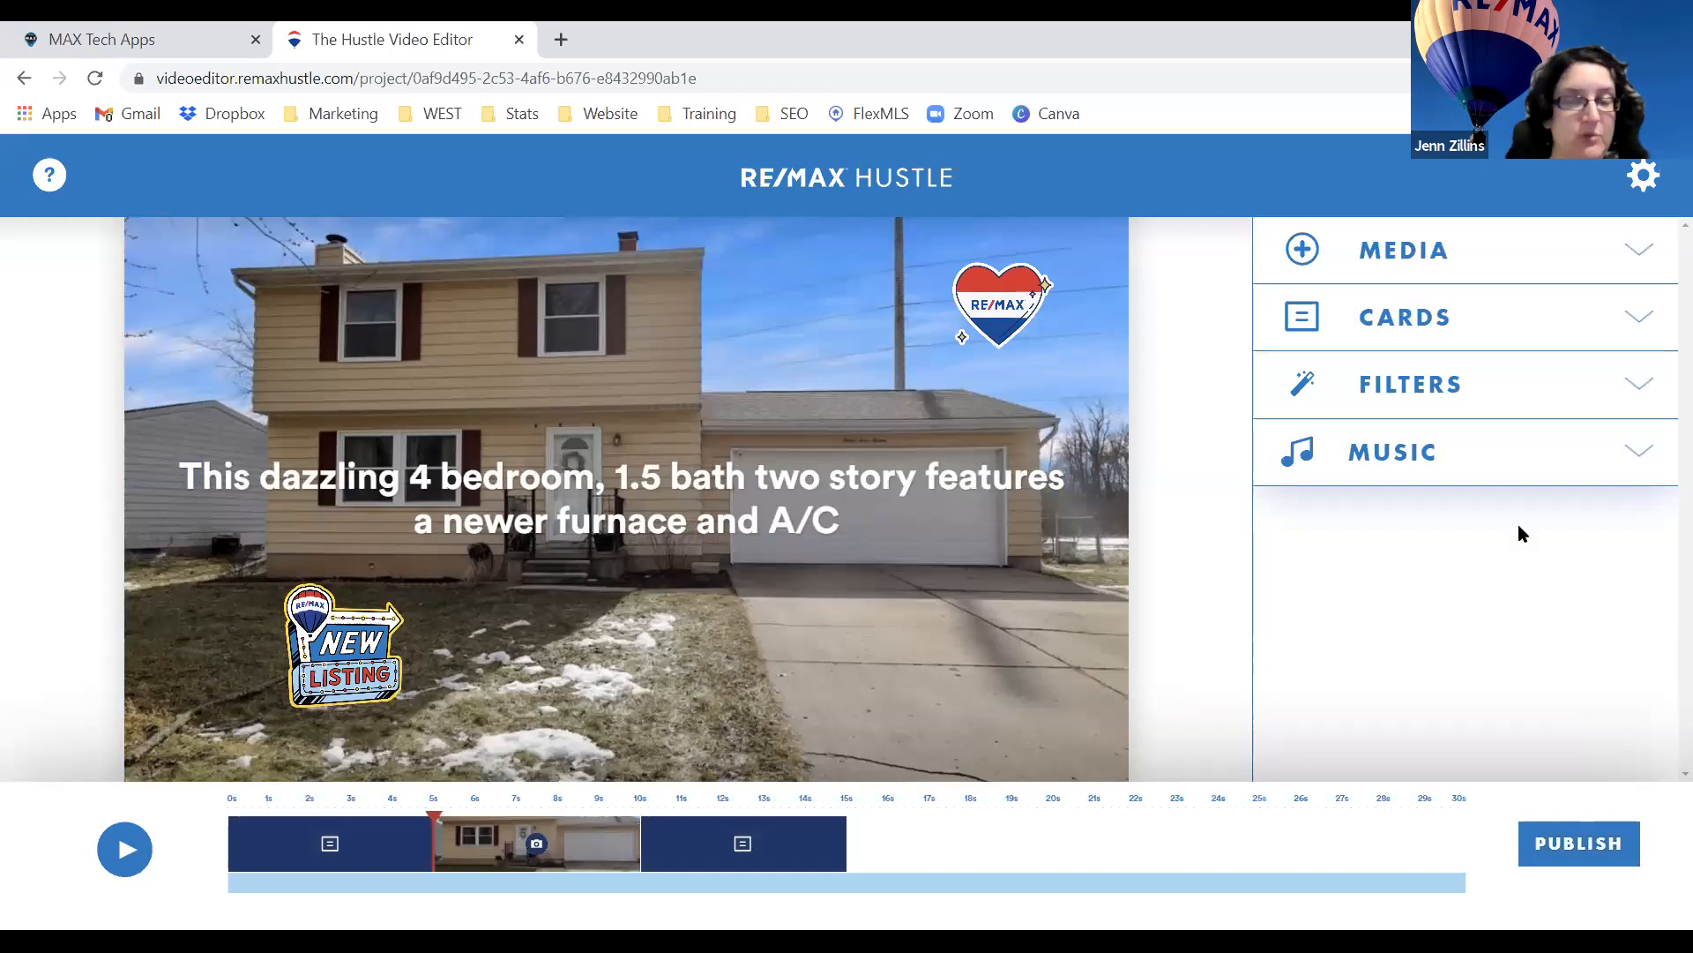
left_click(1637, 459)
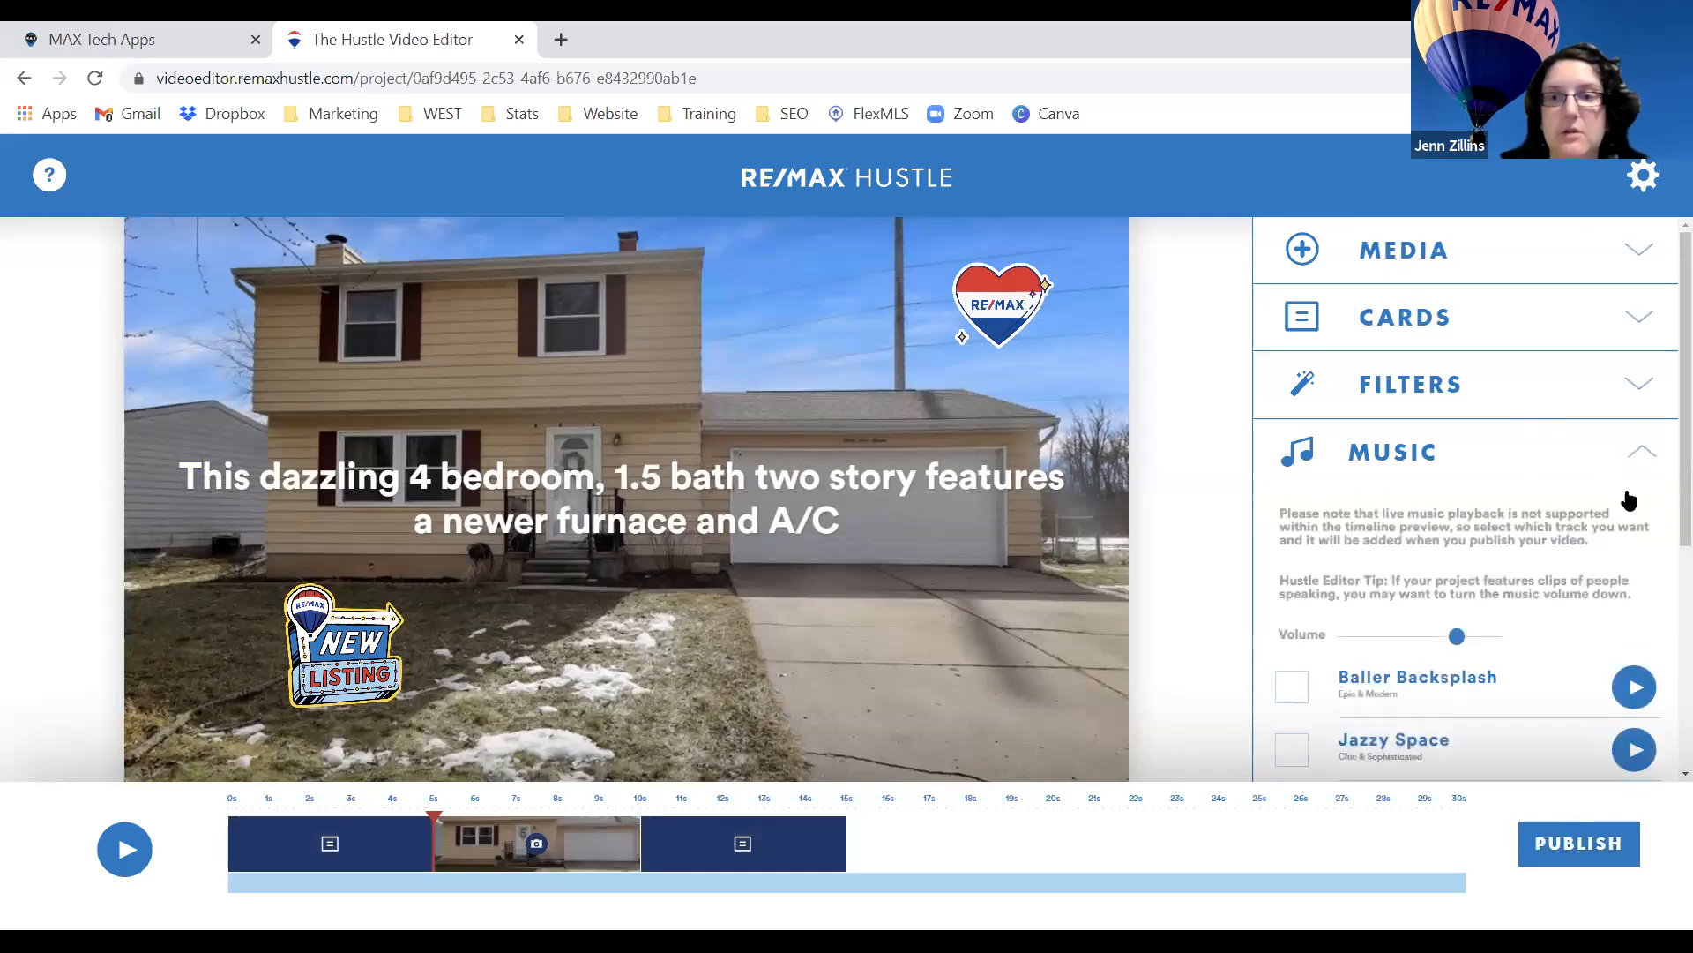
scroll(1620, 512, "down", 5)
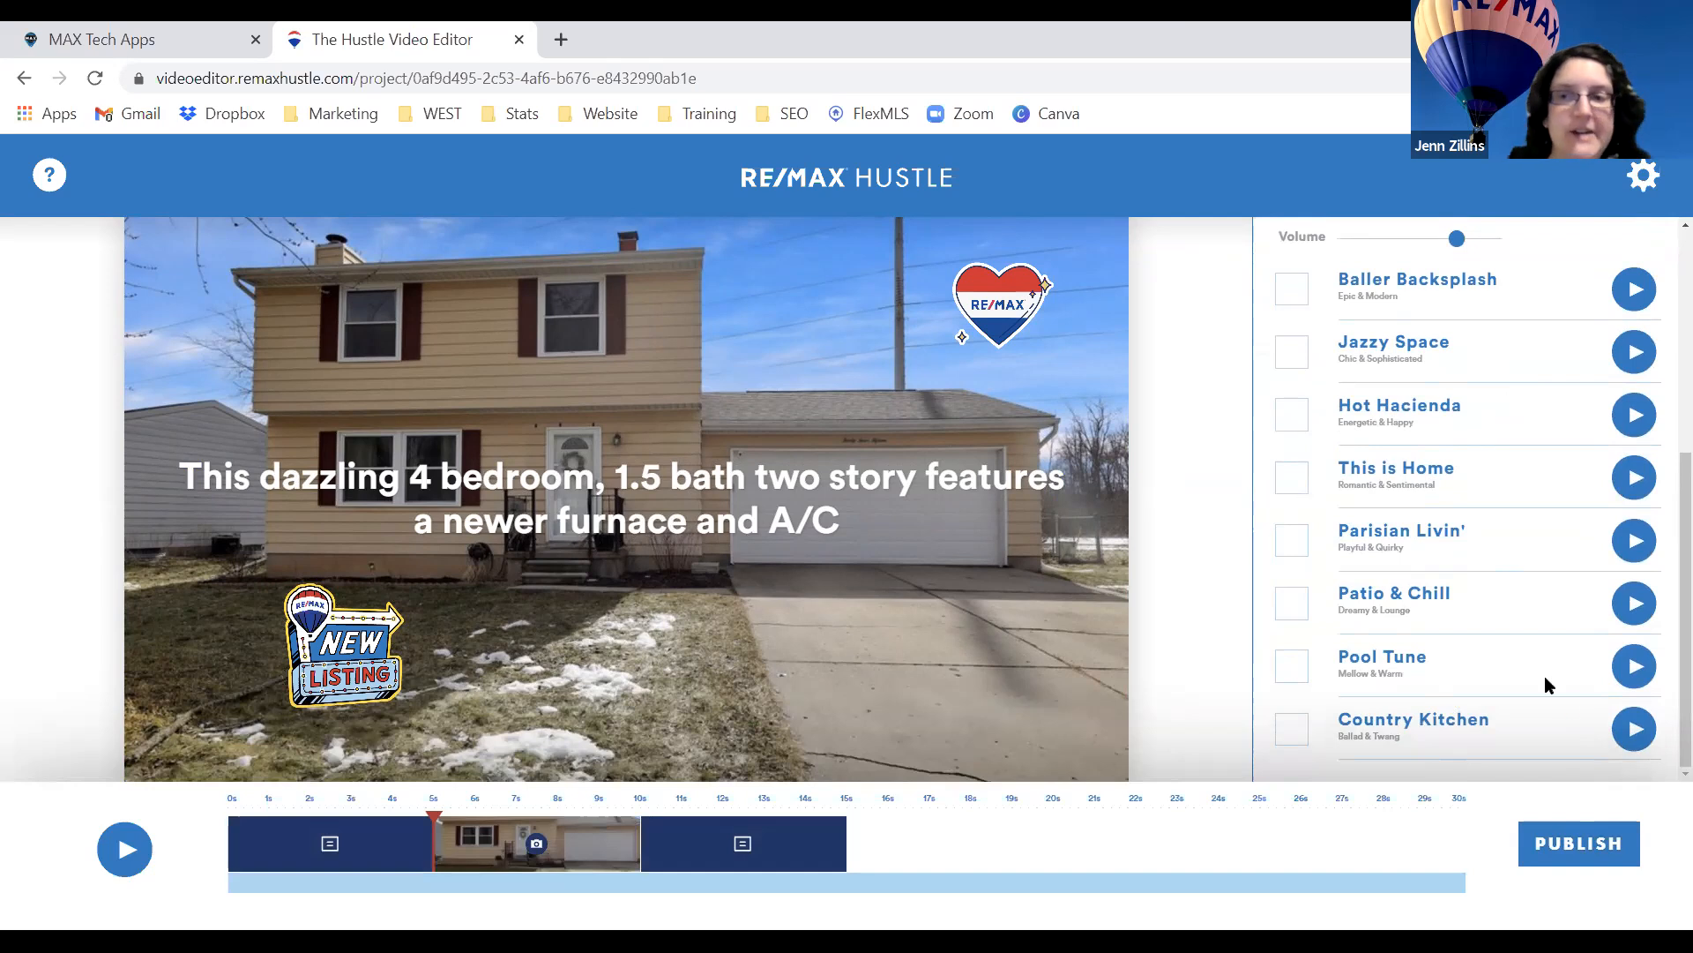
left_click(1636, 733)
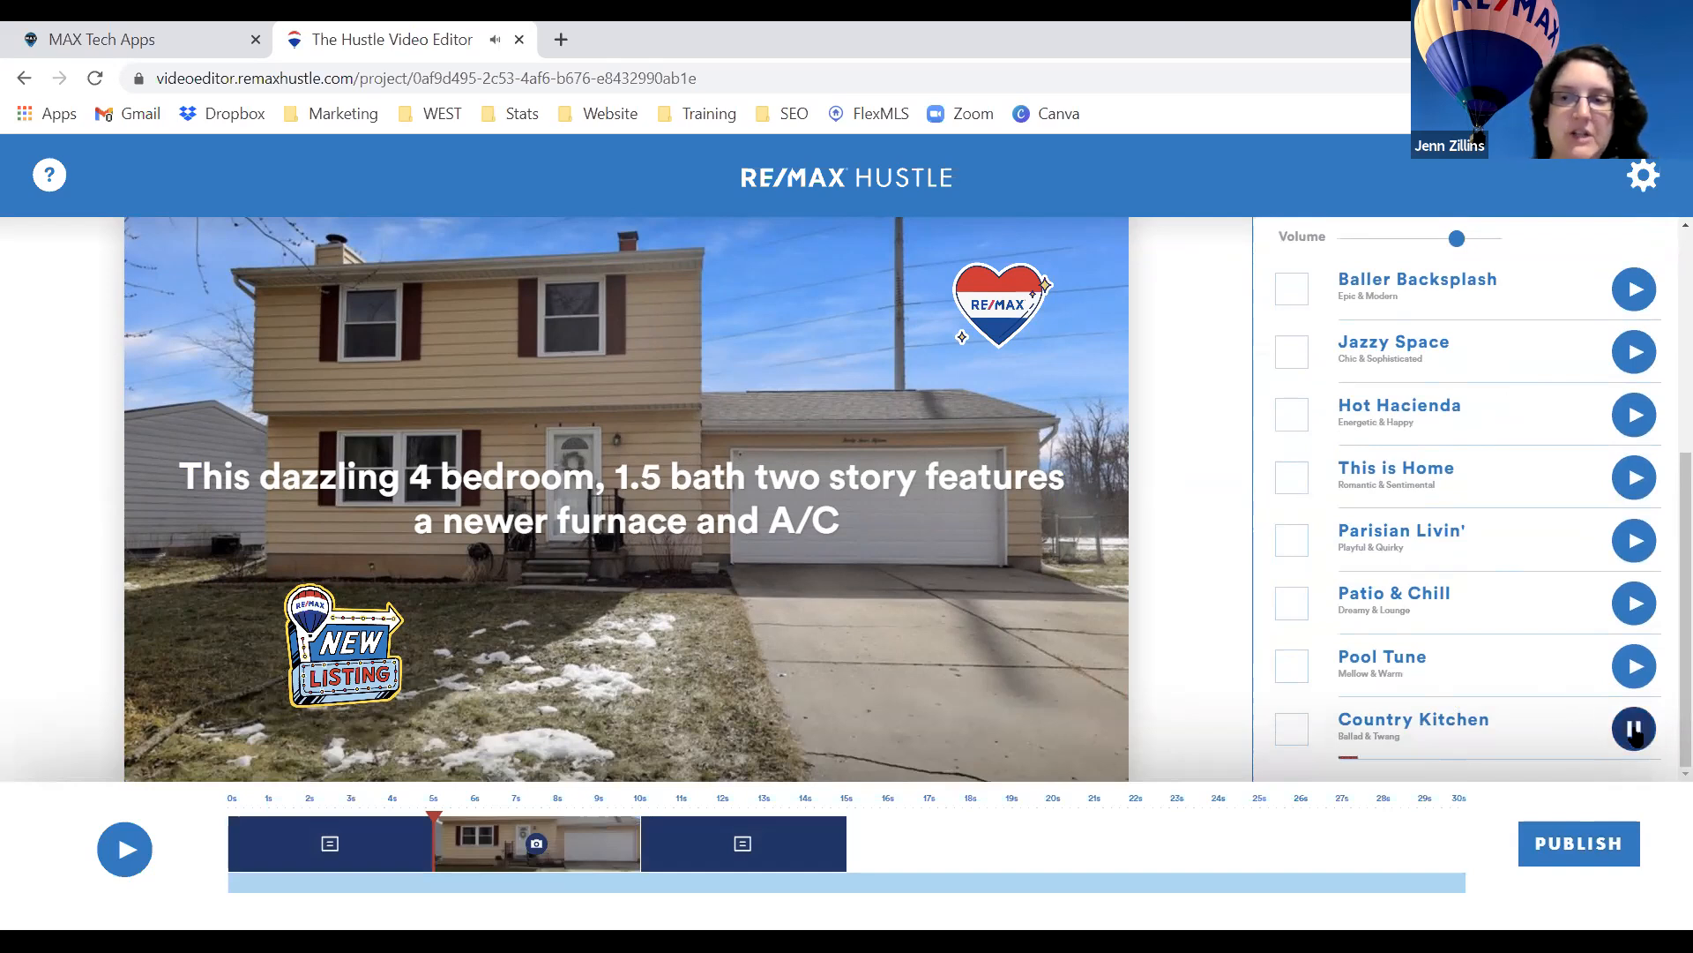
left_click(1636, 731)
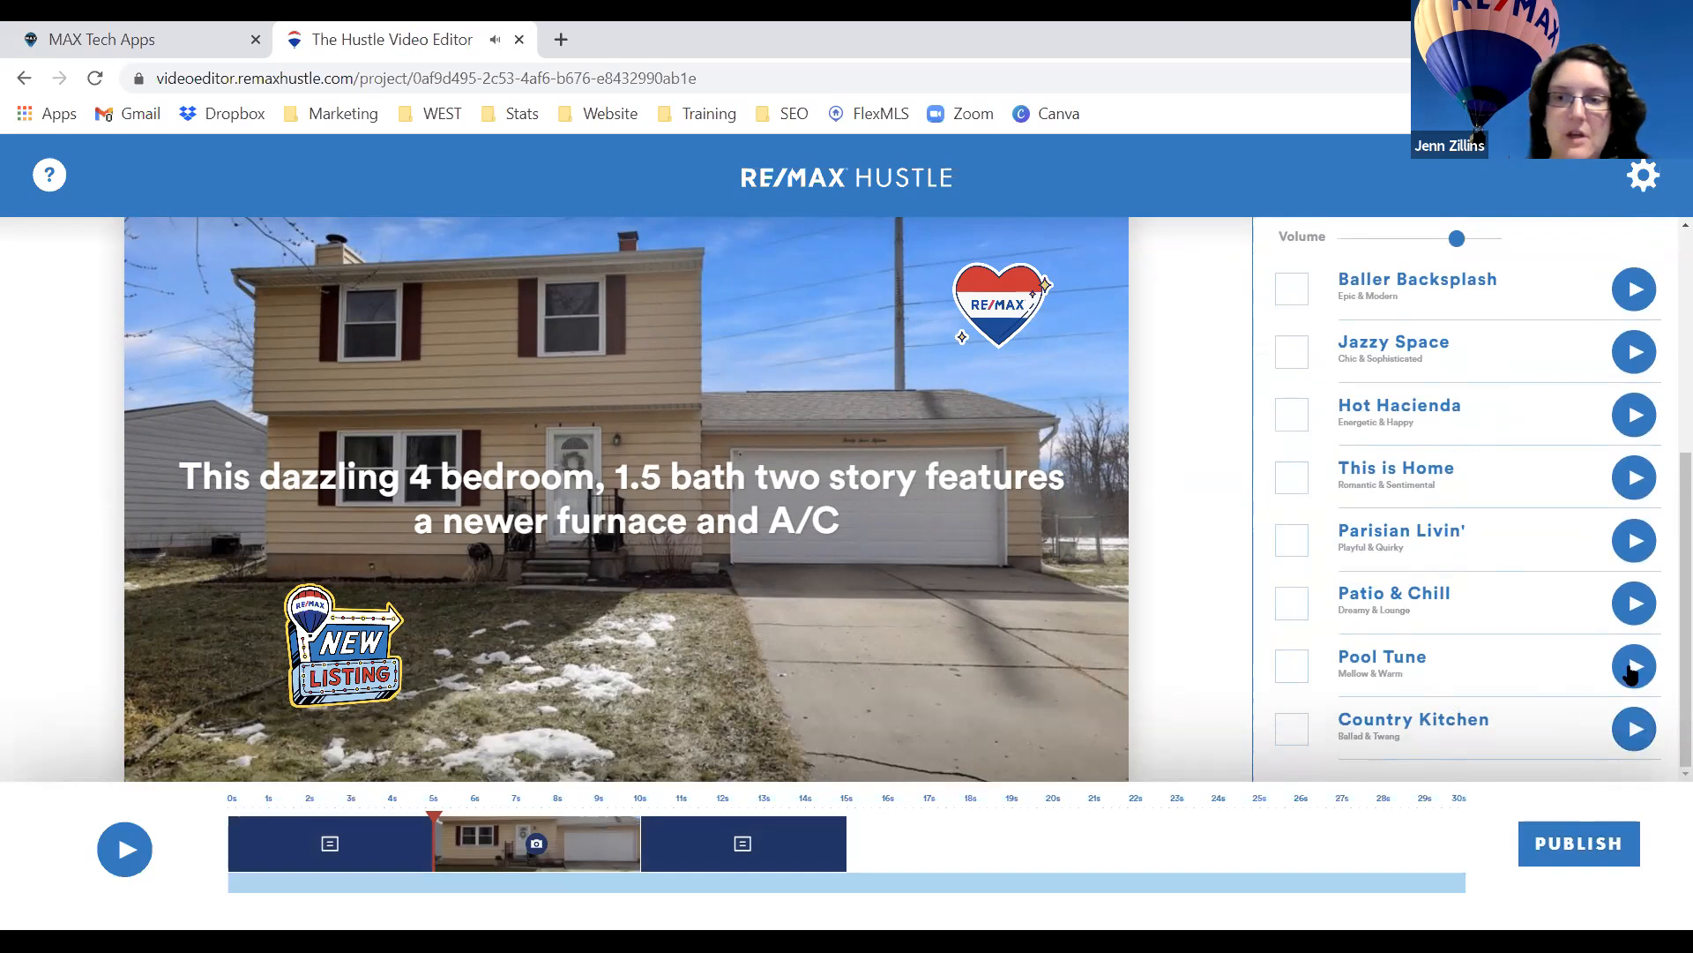
left_click(1633, 672)
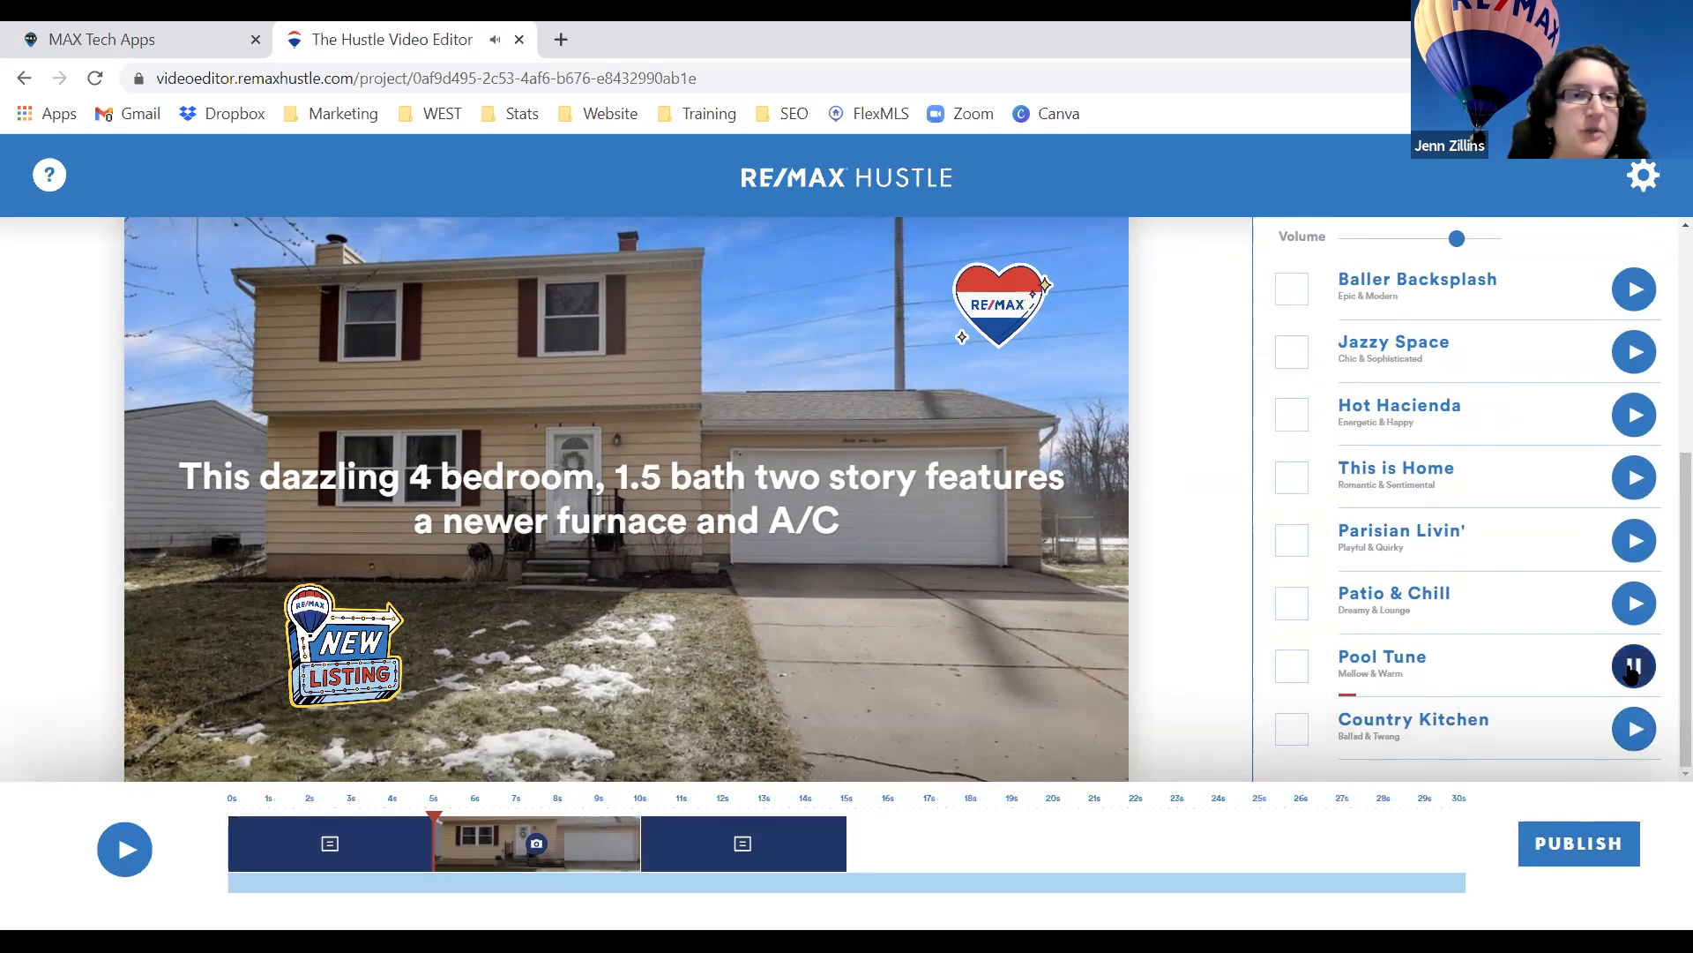
left_click(1632, 673)
left_click(1291, 669)
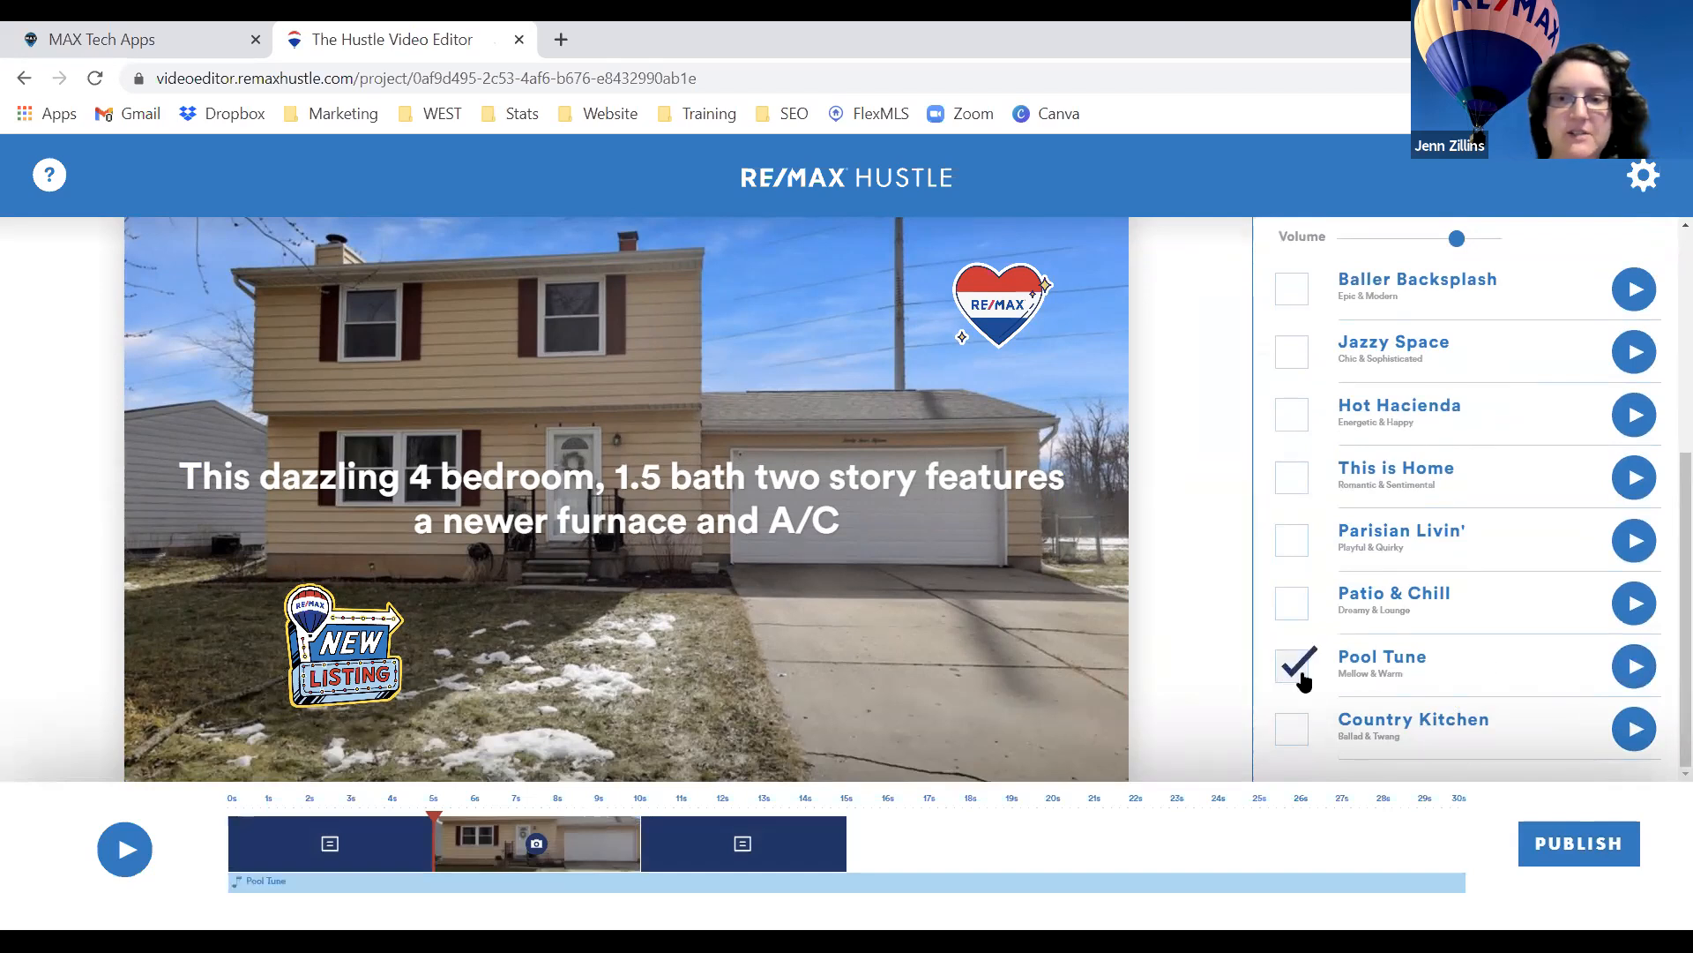
Open the introductory card clip on the timeline for editing.
left_click_drag(1431, 656, 1348, 657)
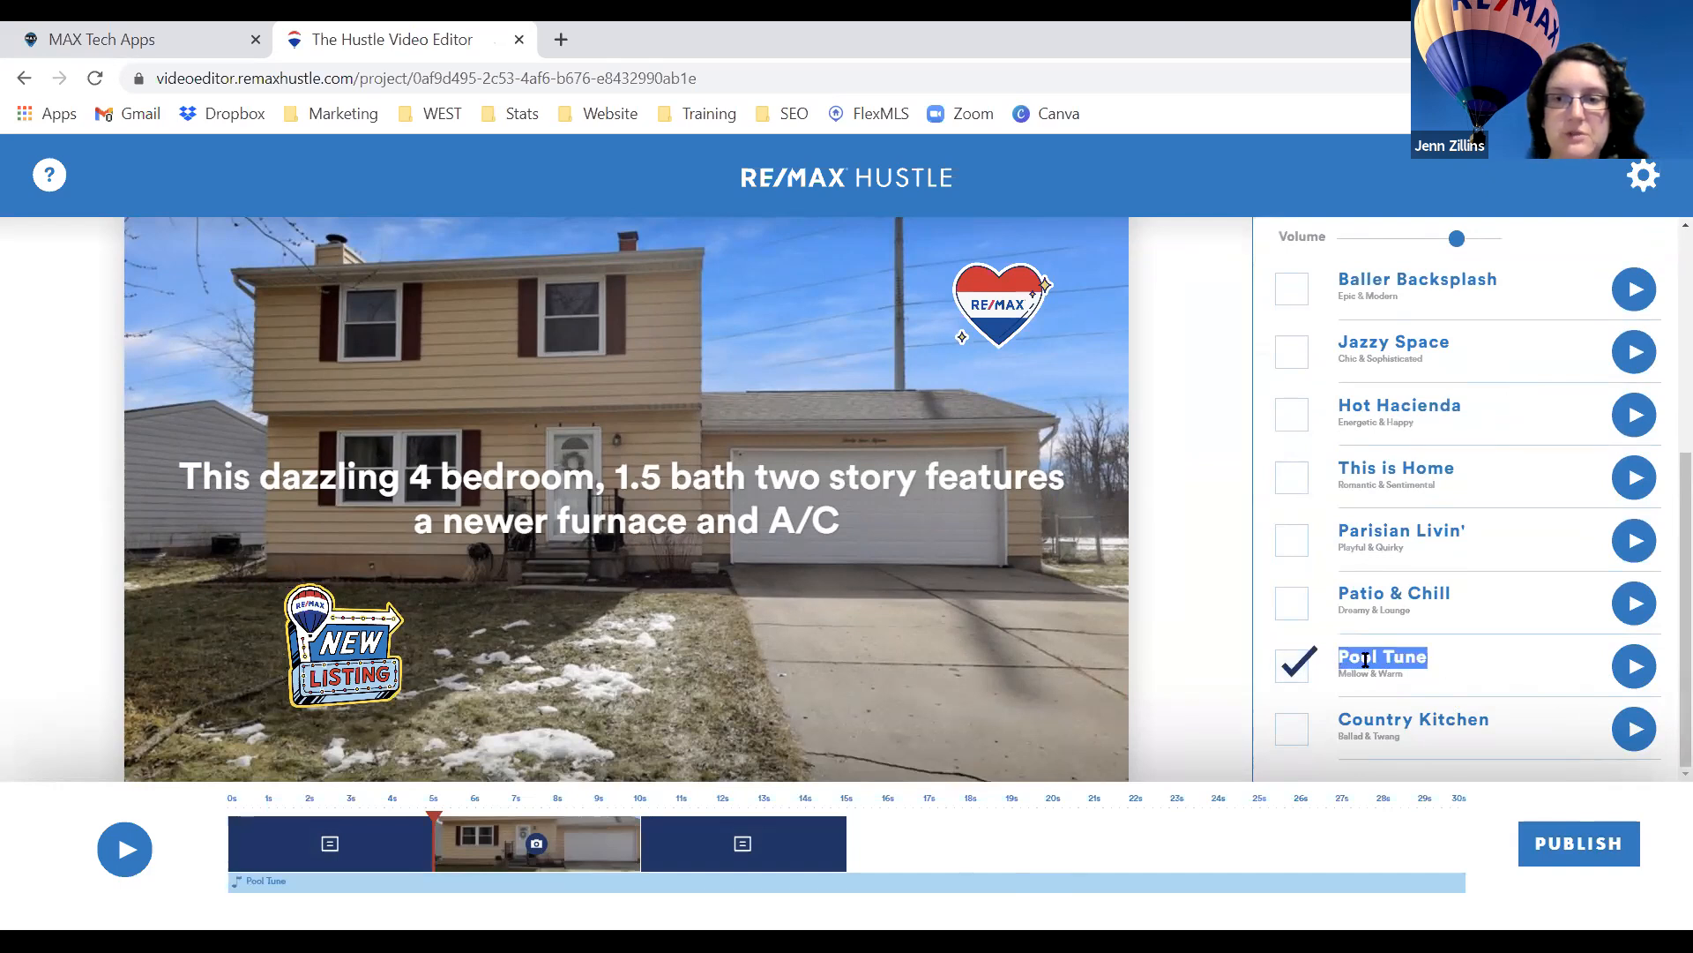
left_click(1460, 663)
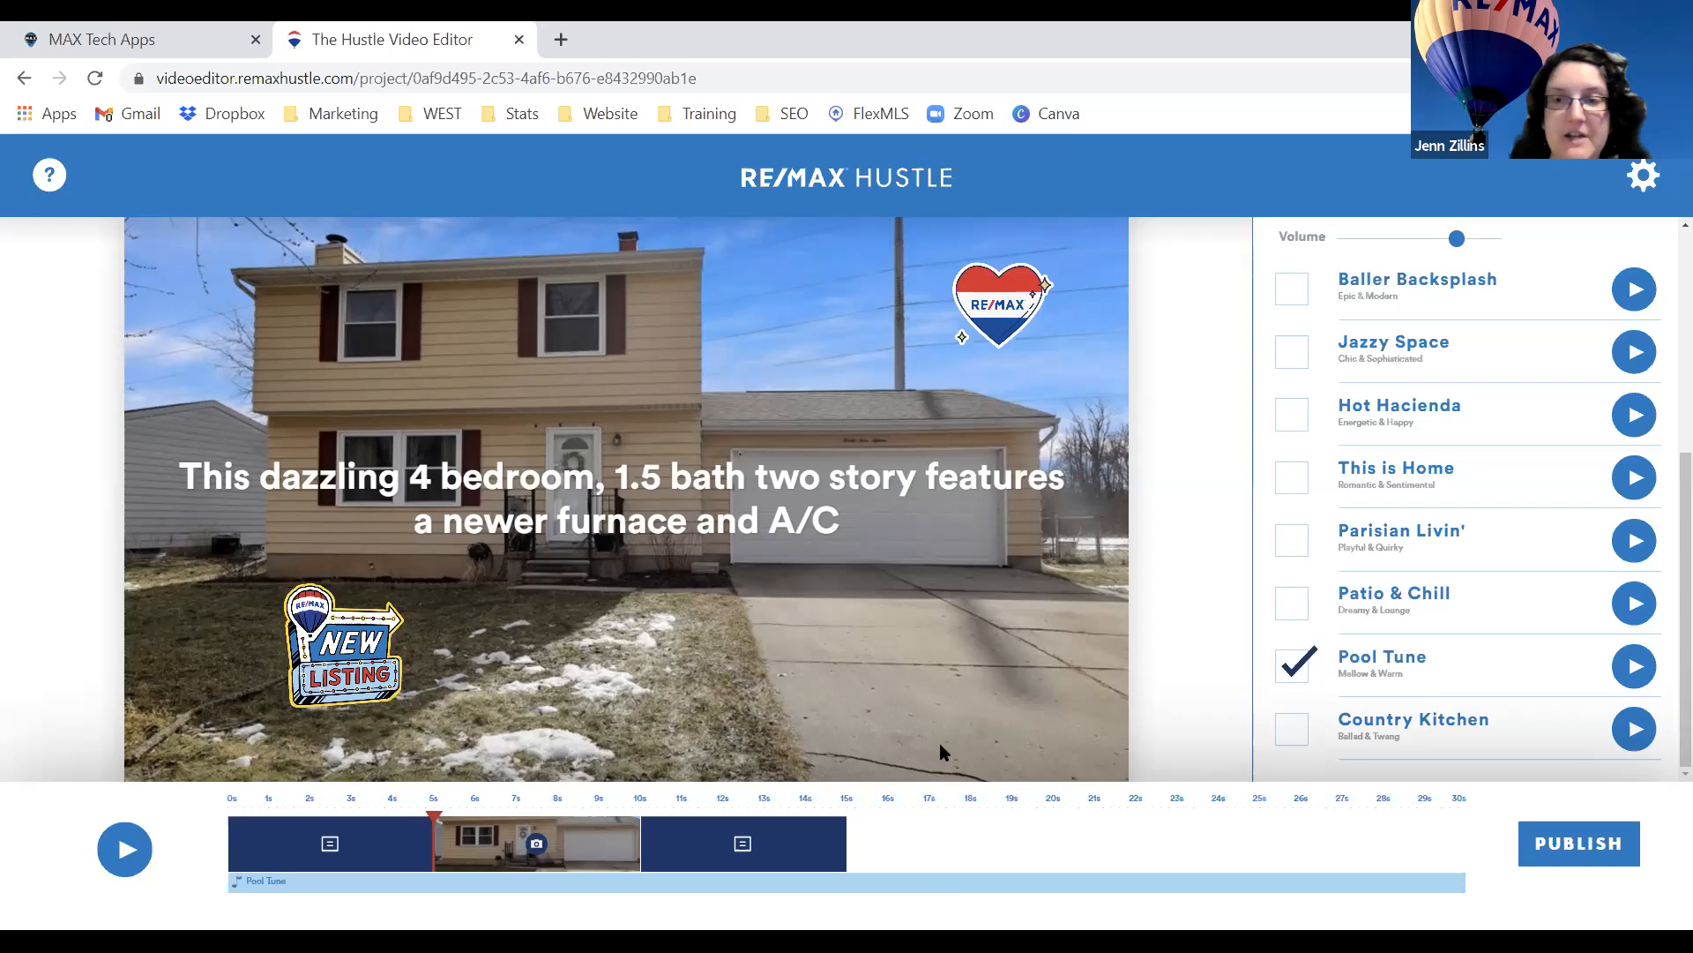
left_click(334, 842)
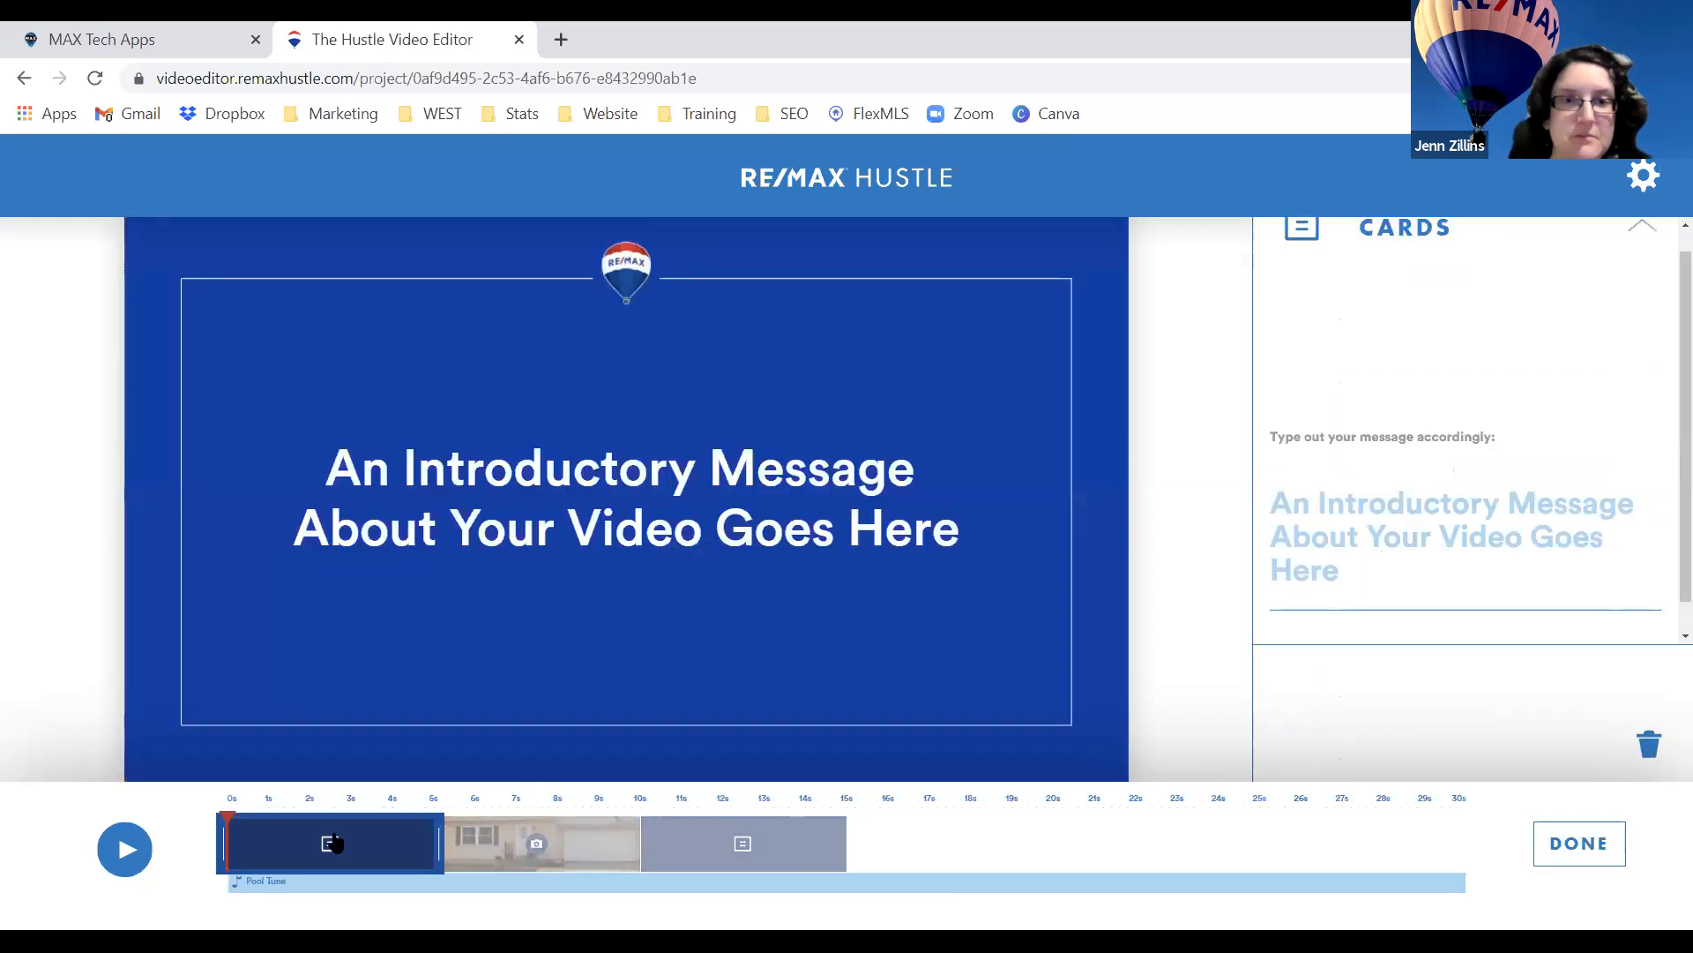
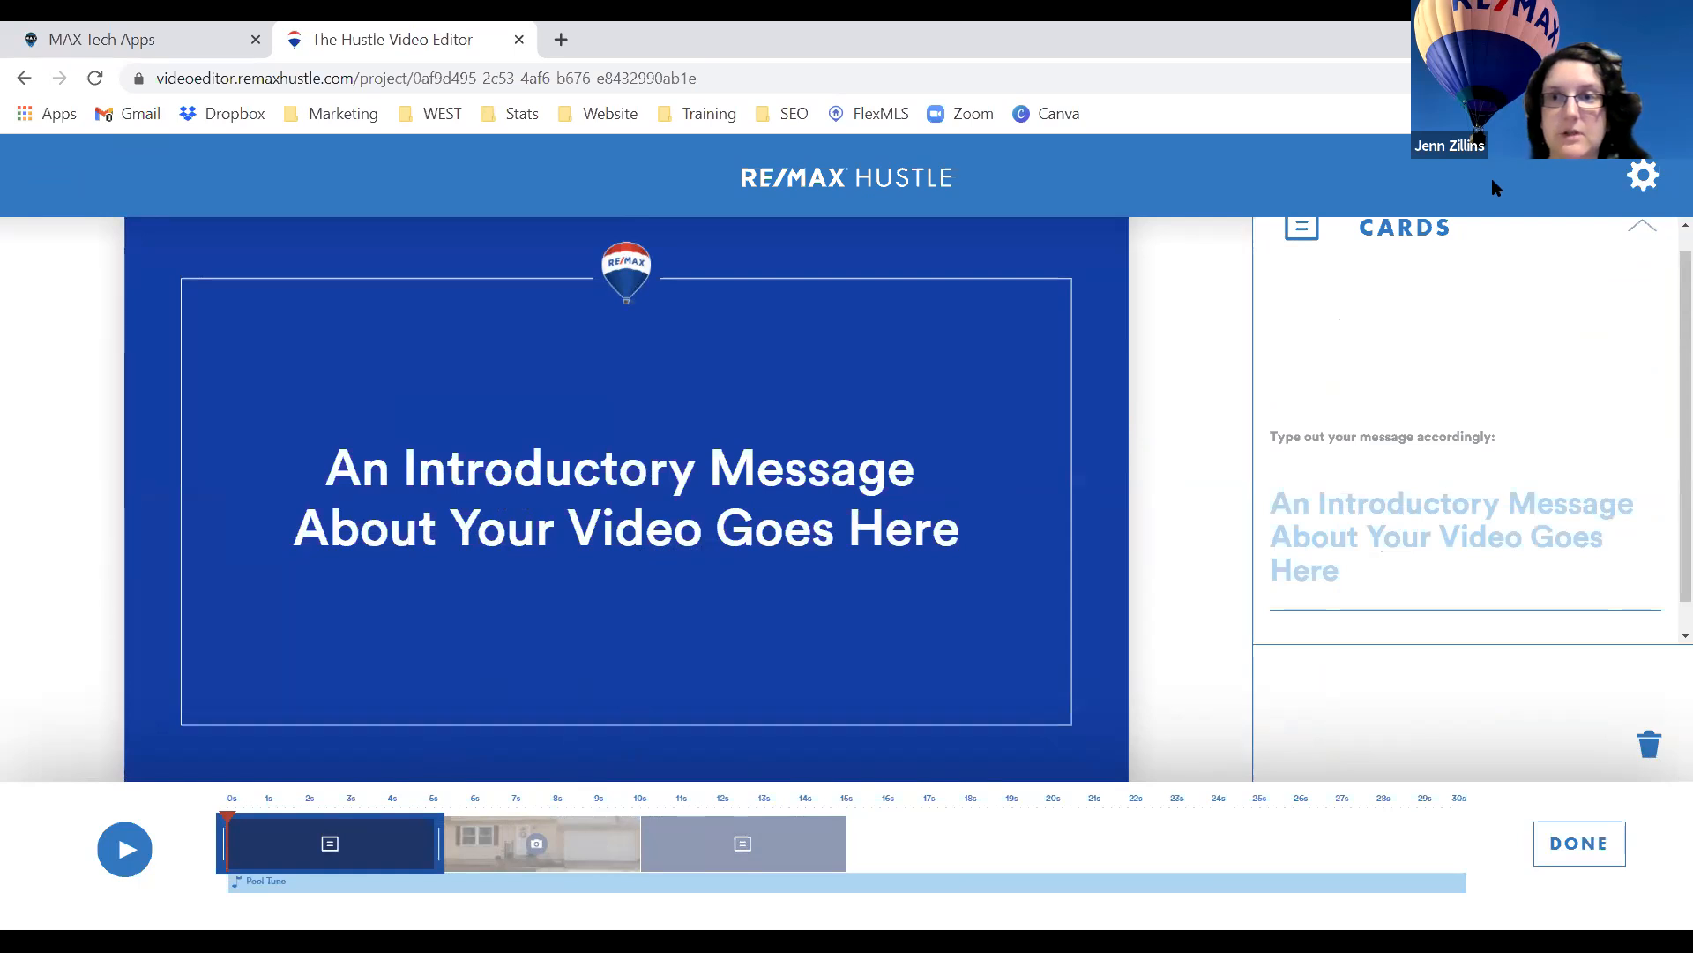
Review the intro card, house photo and agent profile end card clips.
left_click(1579, 843)
left_click(750, 843)
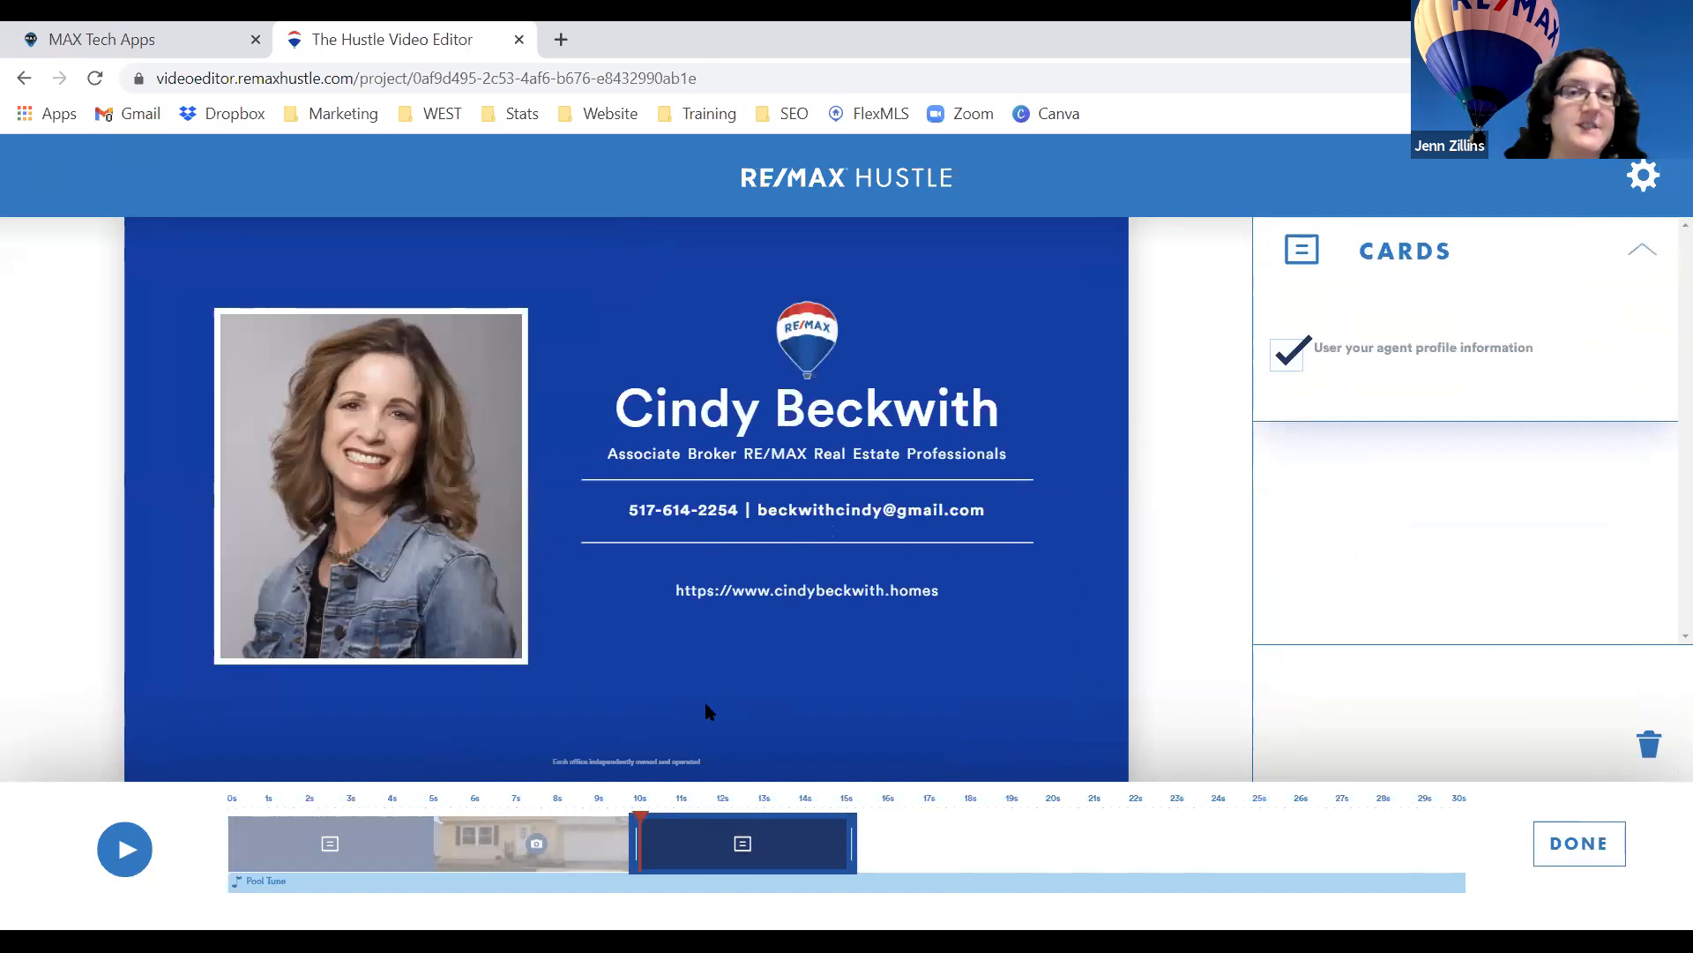
left_click(1614, 848)
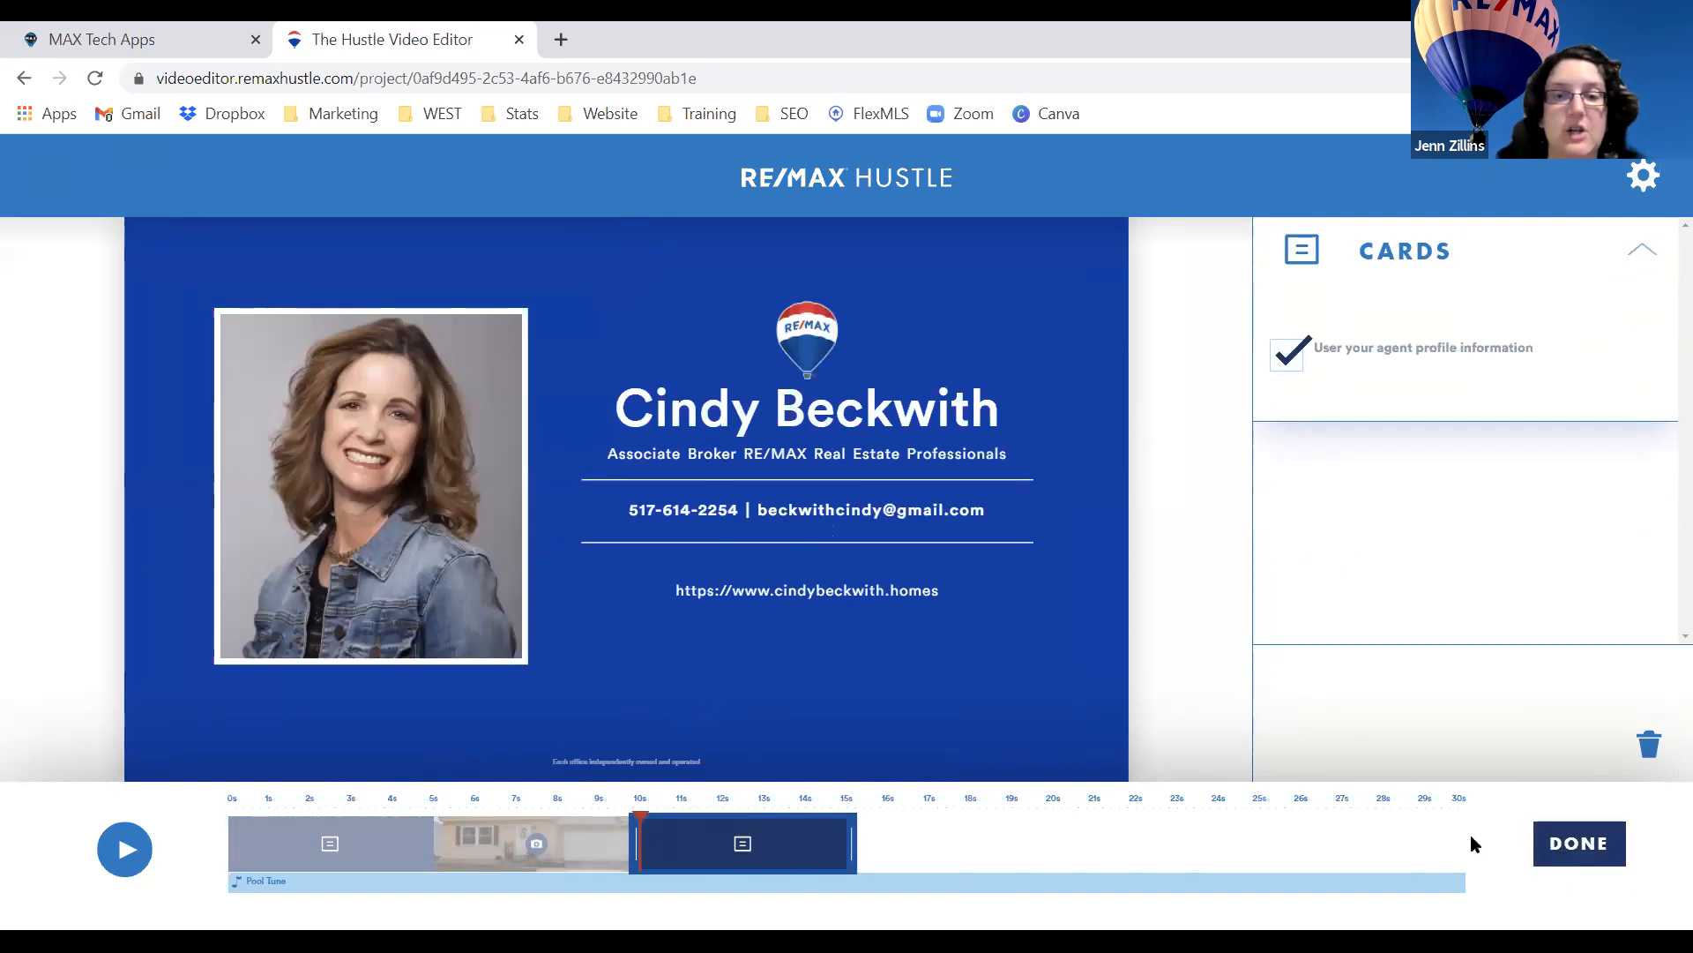
left_click(388, 849)
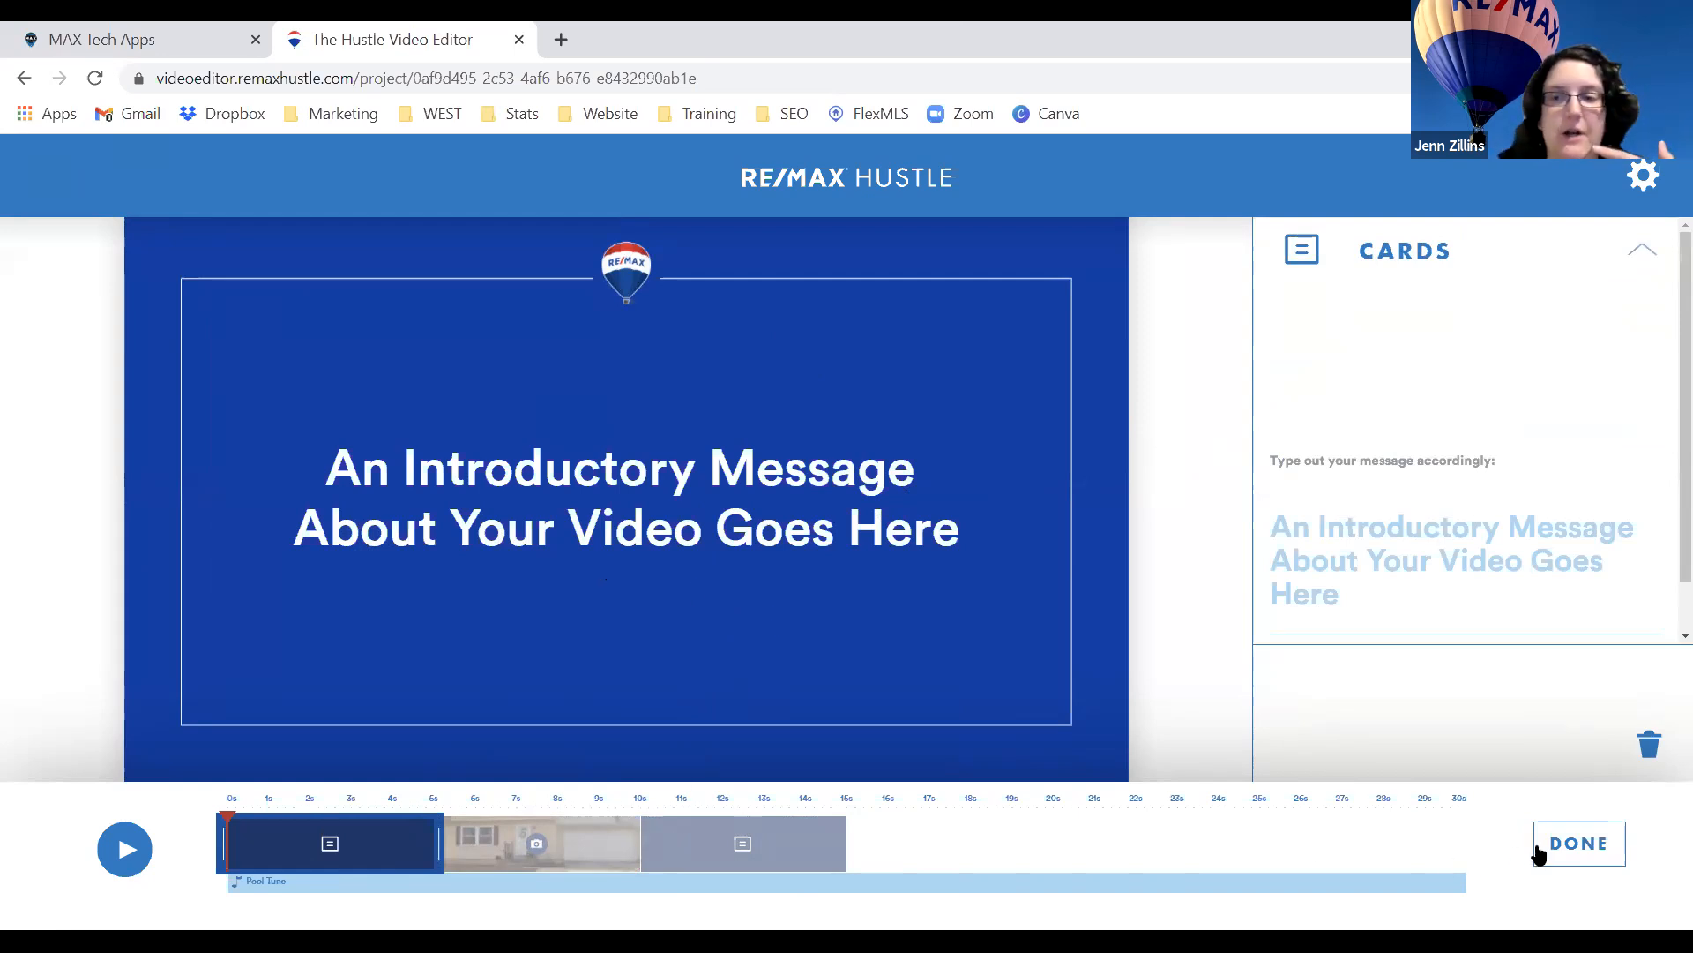
left_click(1544, 852)
left_click(609, 849)
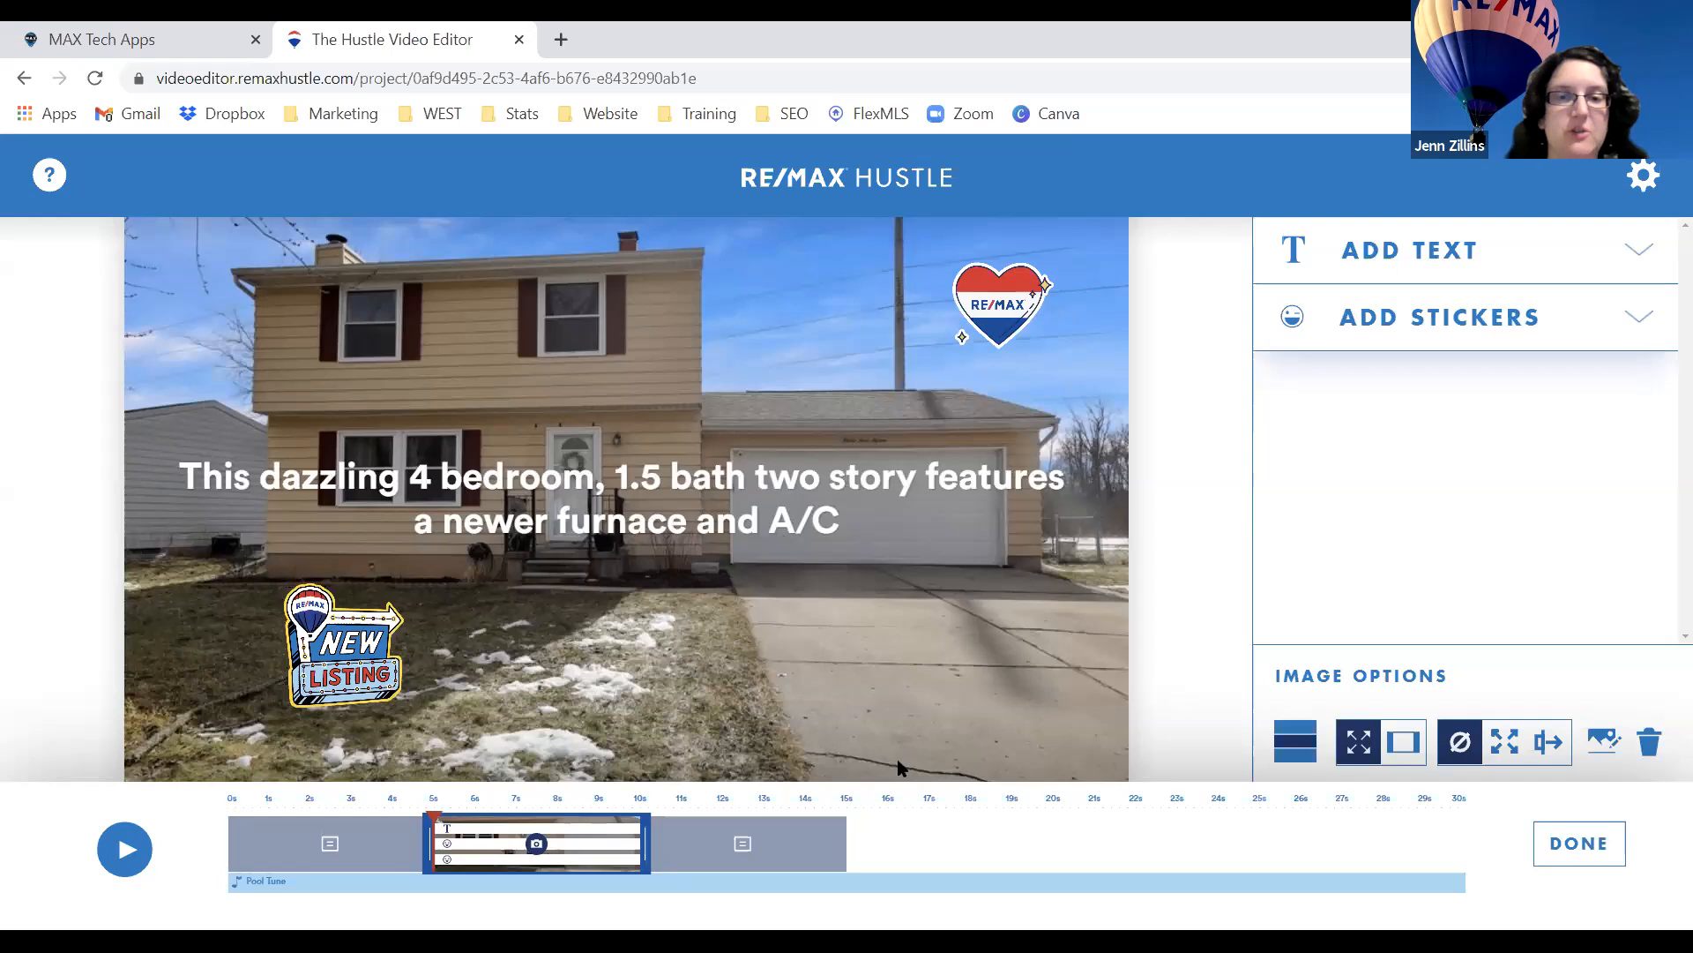
left_click(1543, 848)
left_click(808, 839)
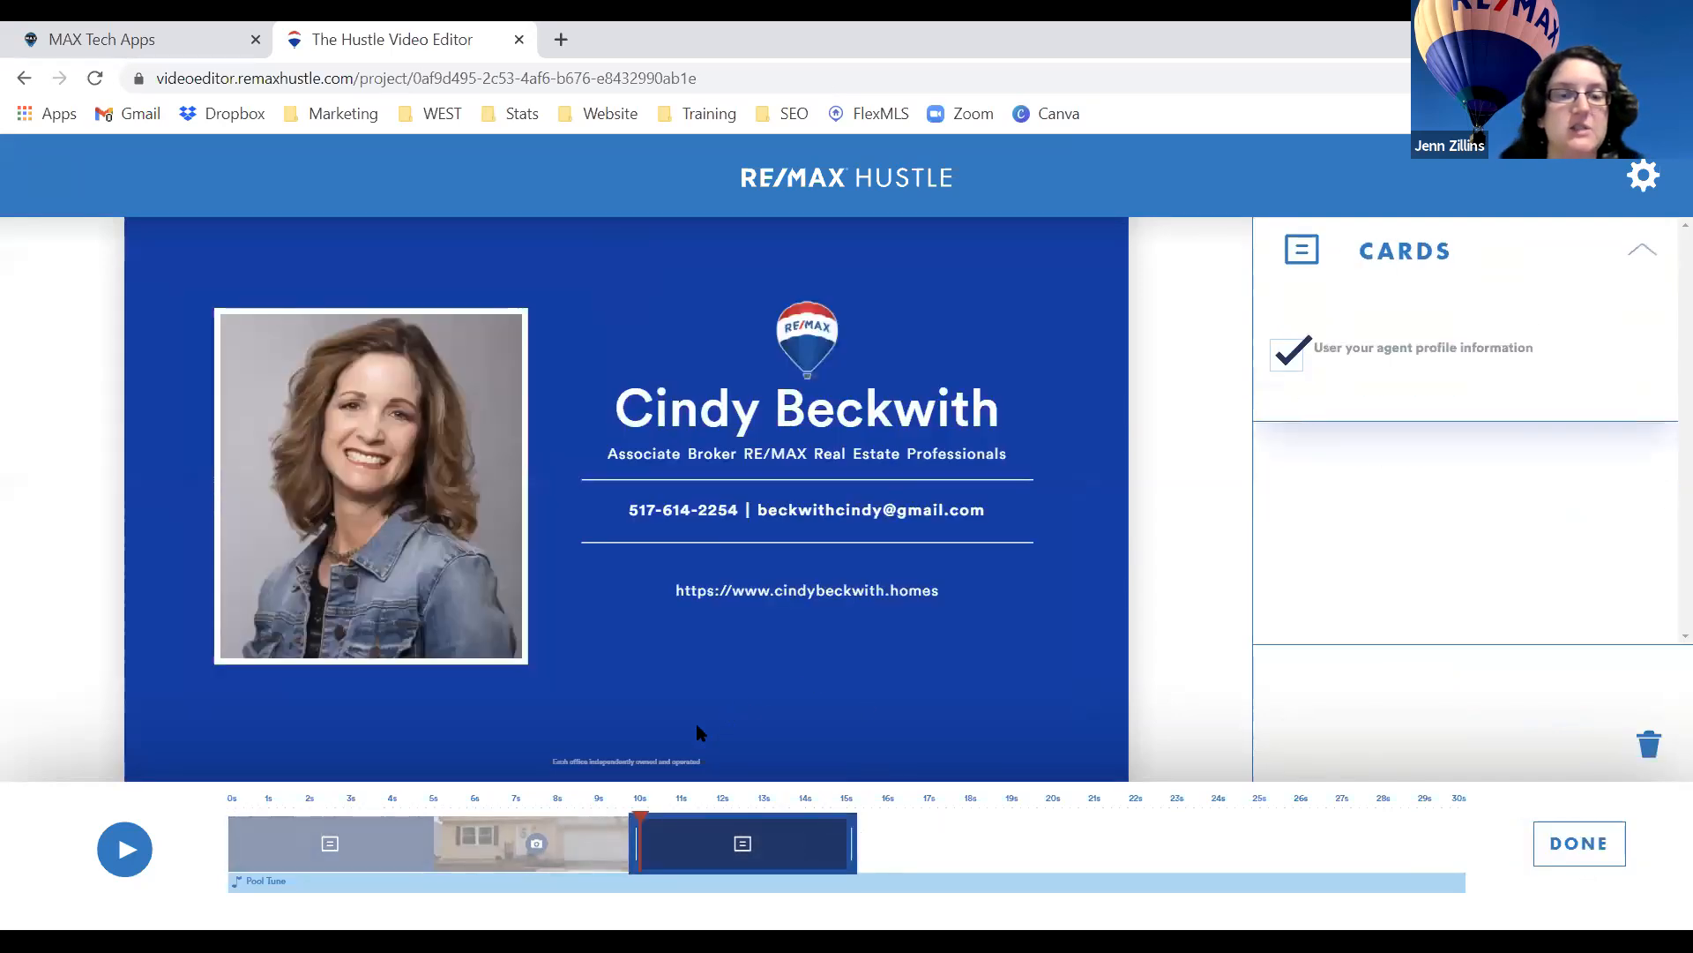
left_click(1565, 847)
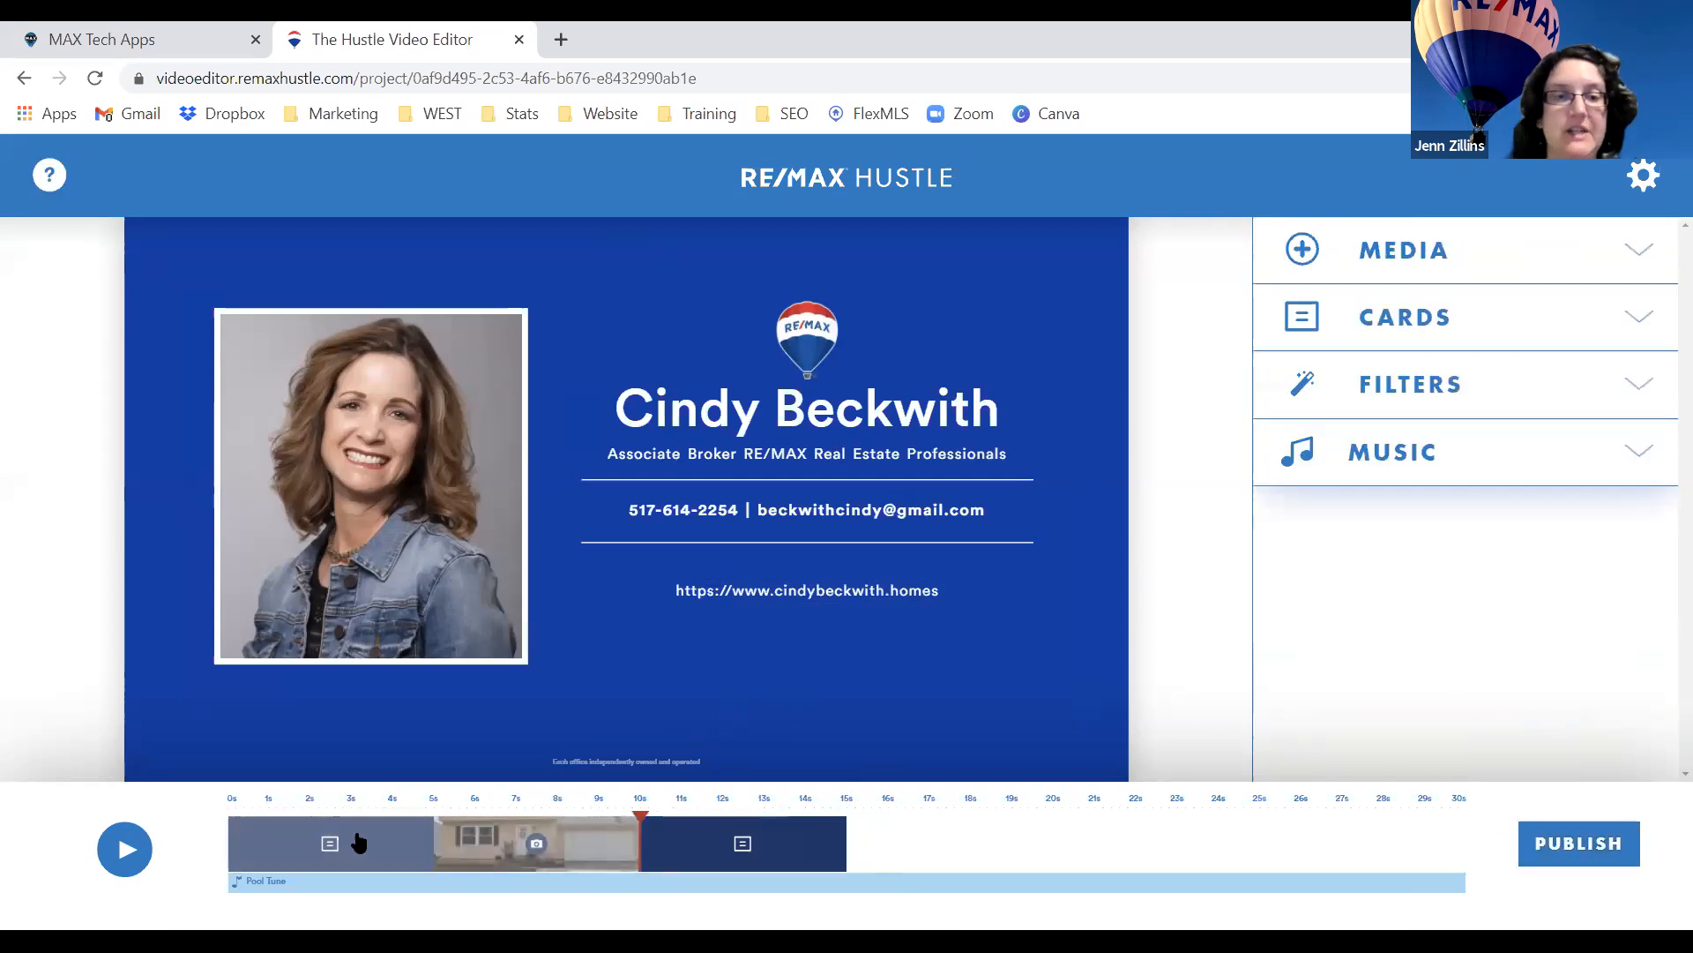
Change the intro card message to 'New Listing in Lansing!'.
left_click(402, 844)
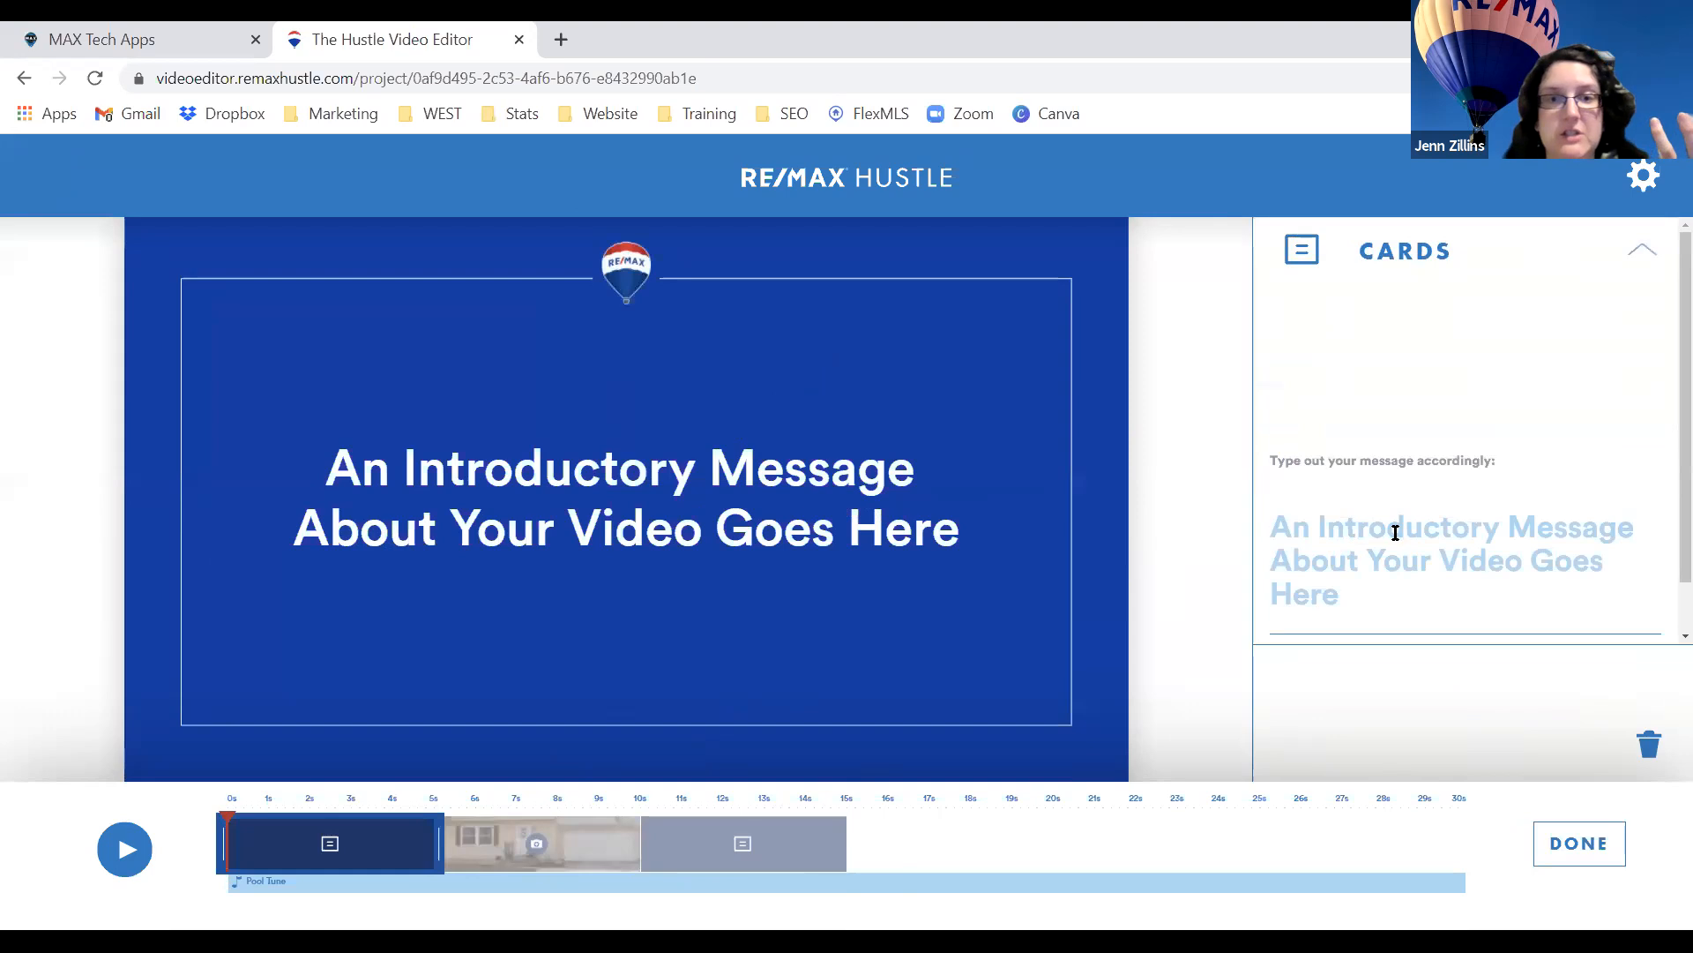
type("New Listing")
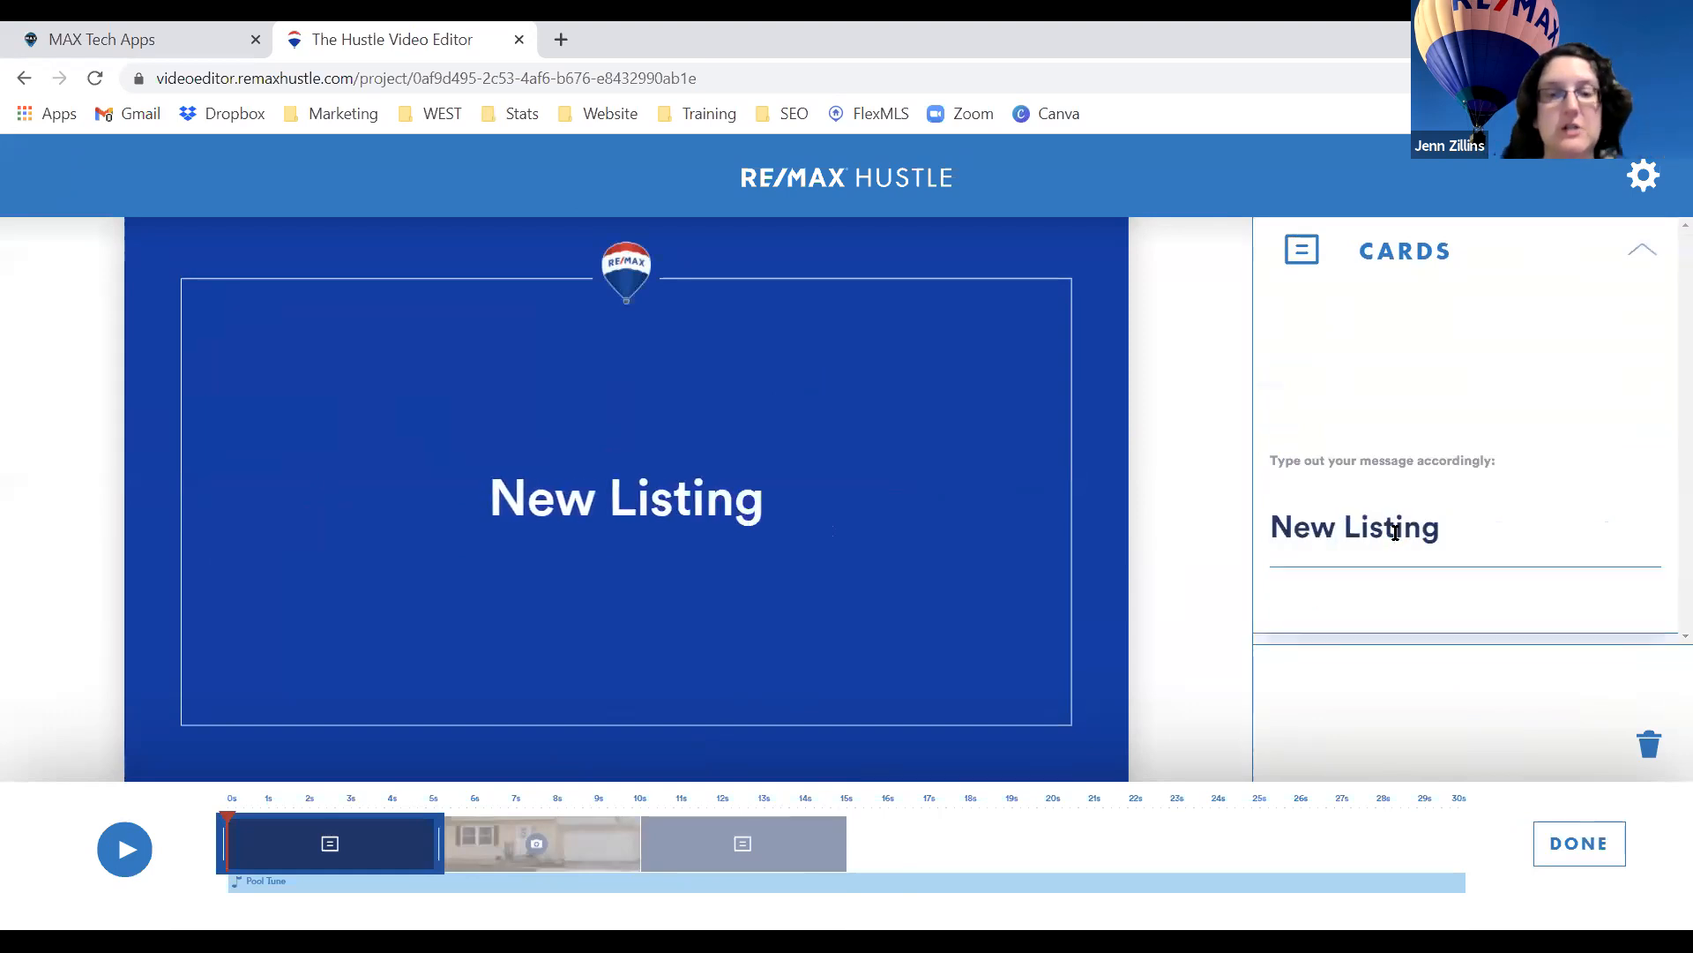
type(" in Lansing!")
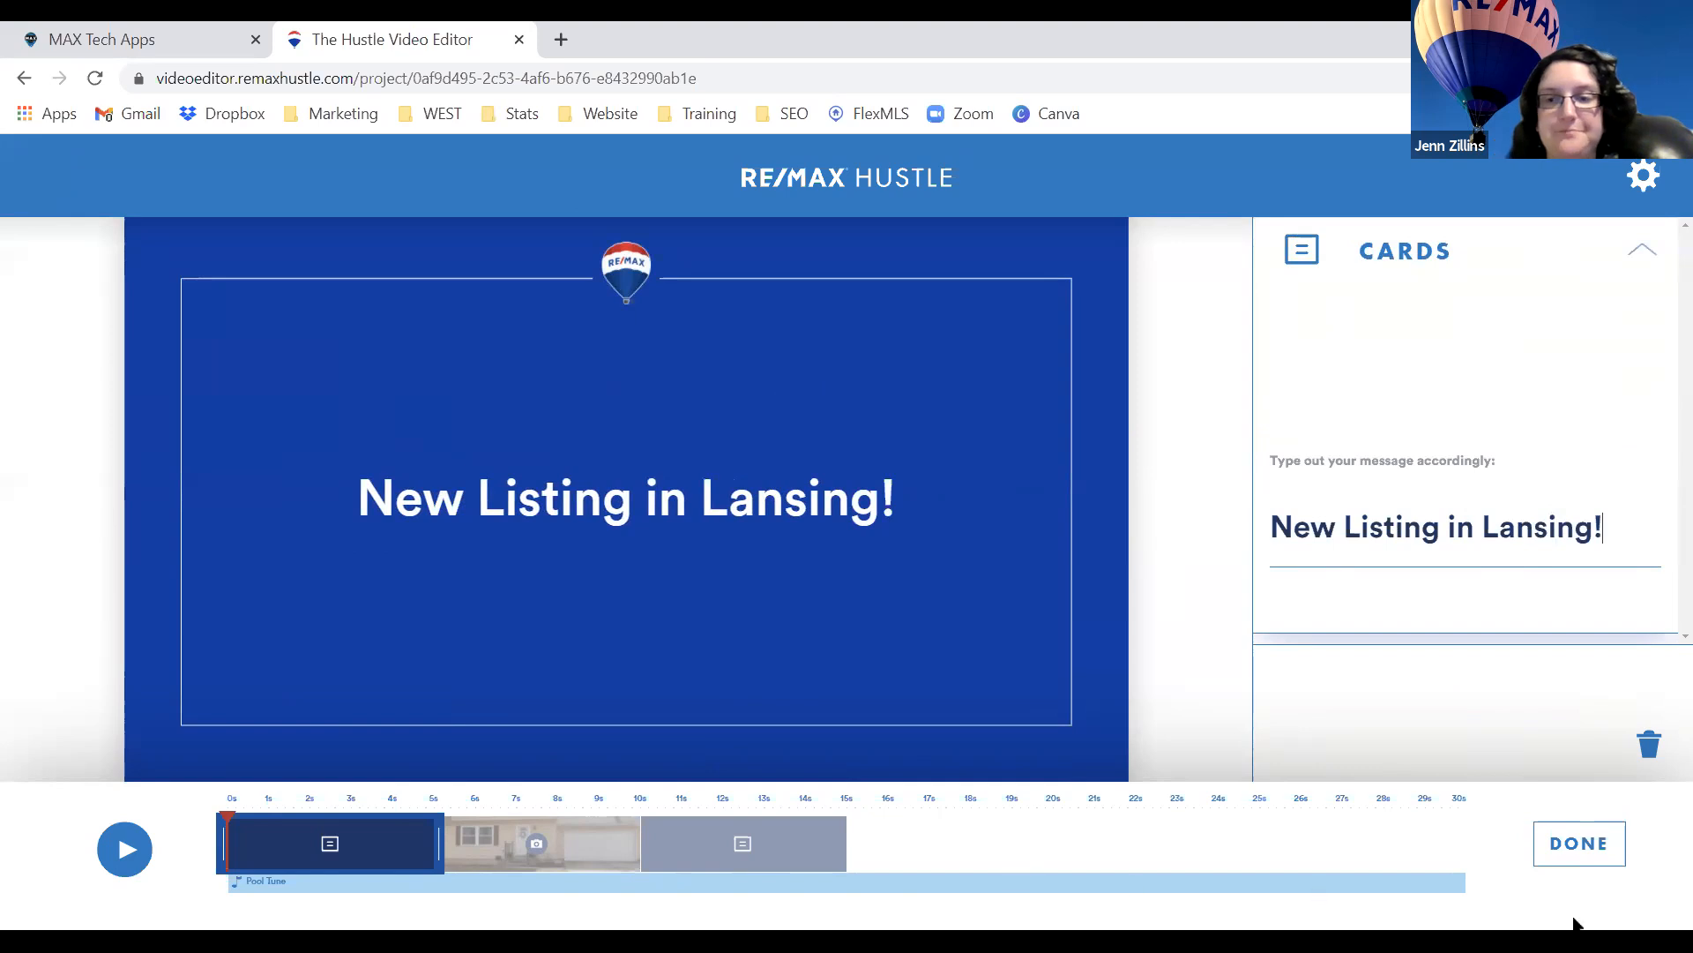
left_click(1583, 844)
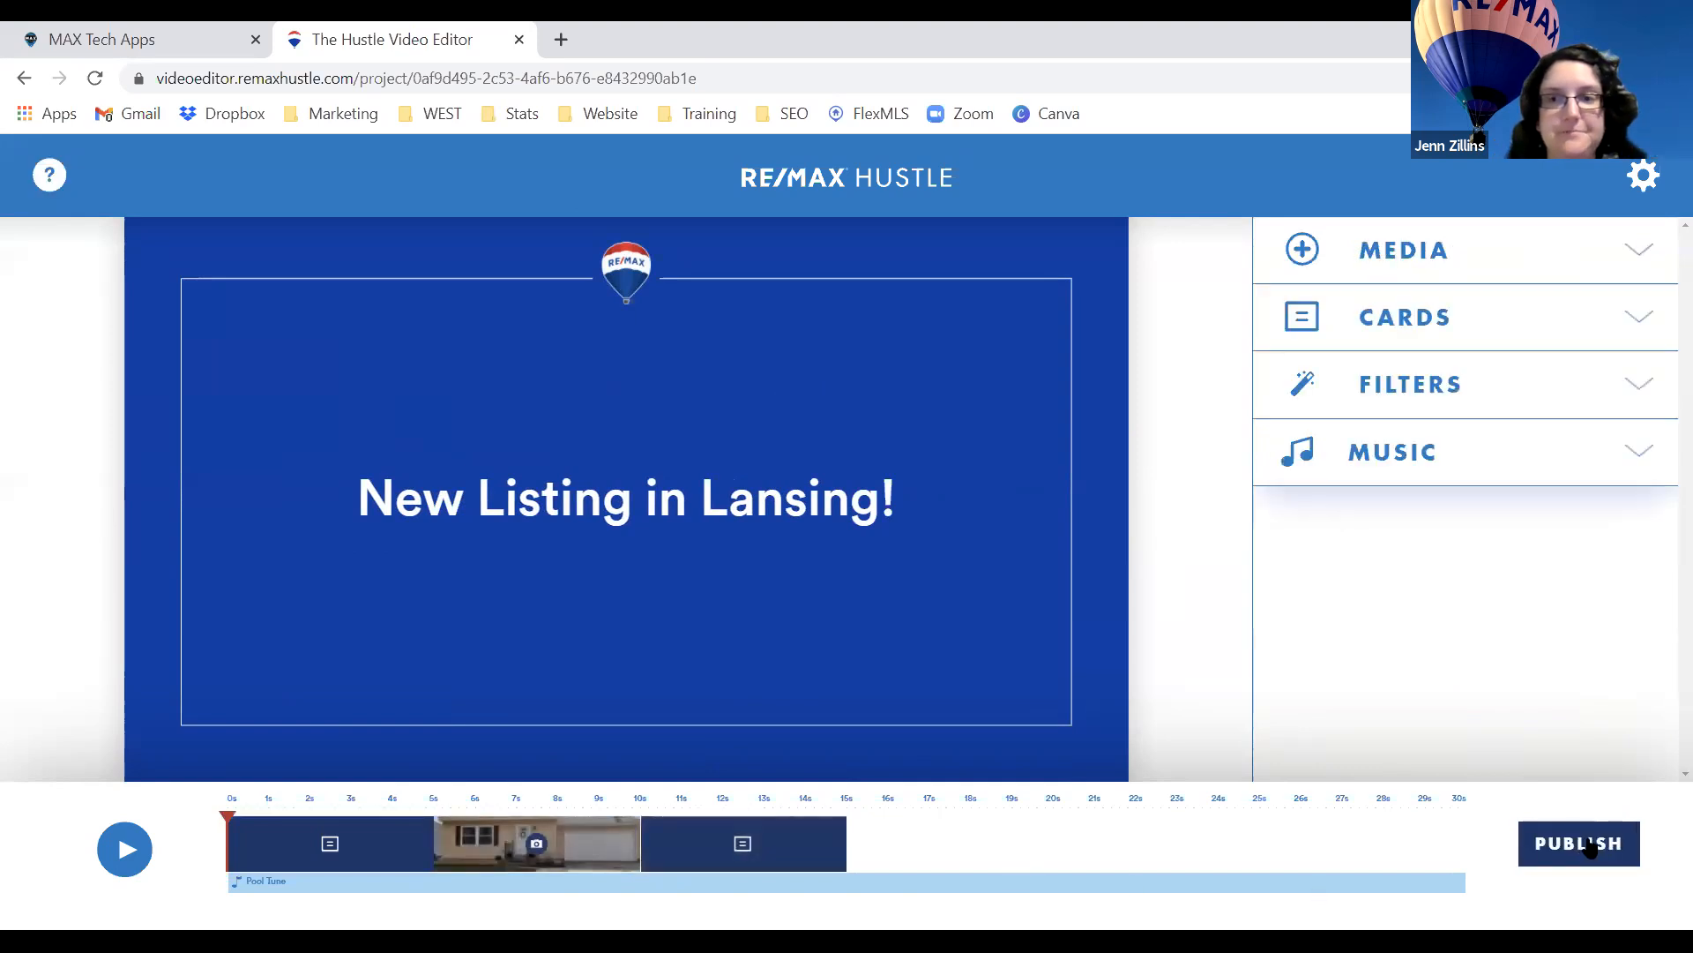
Recheck the updated intro card, the house photo and the end card clips.
left_click(397, 850)
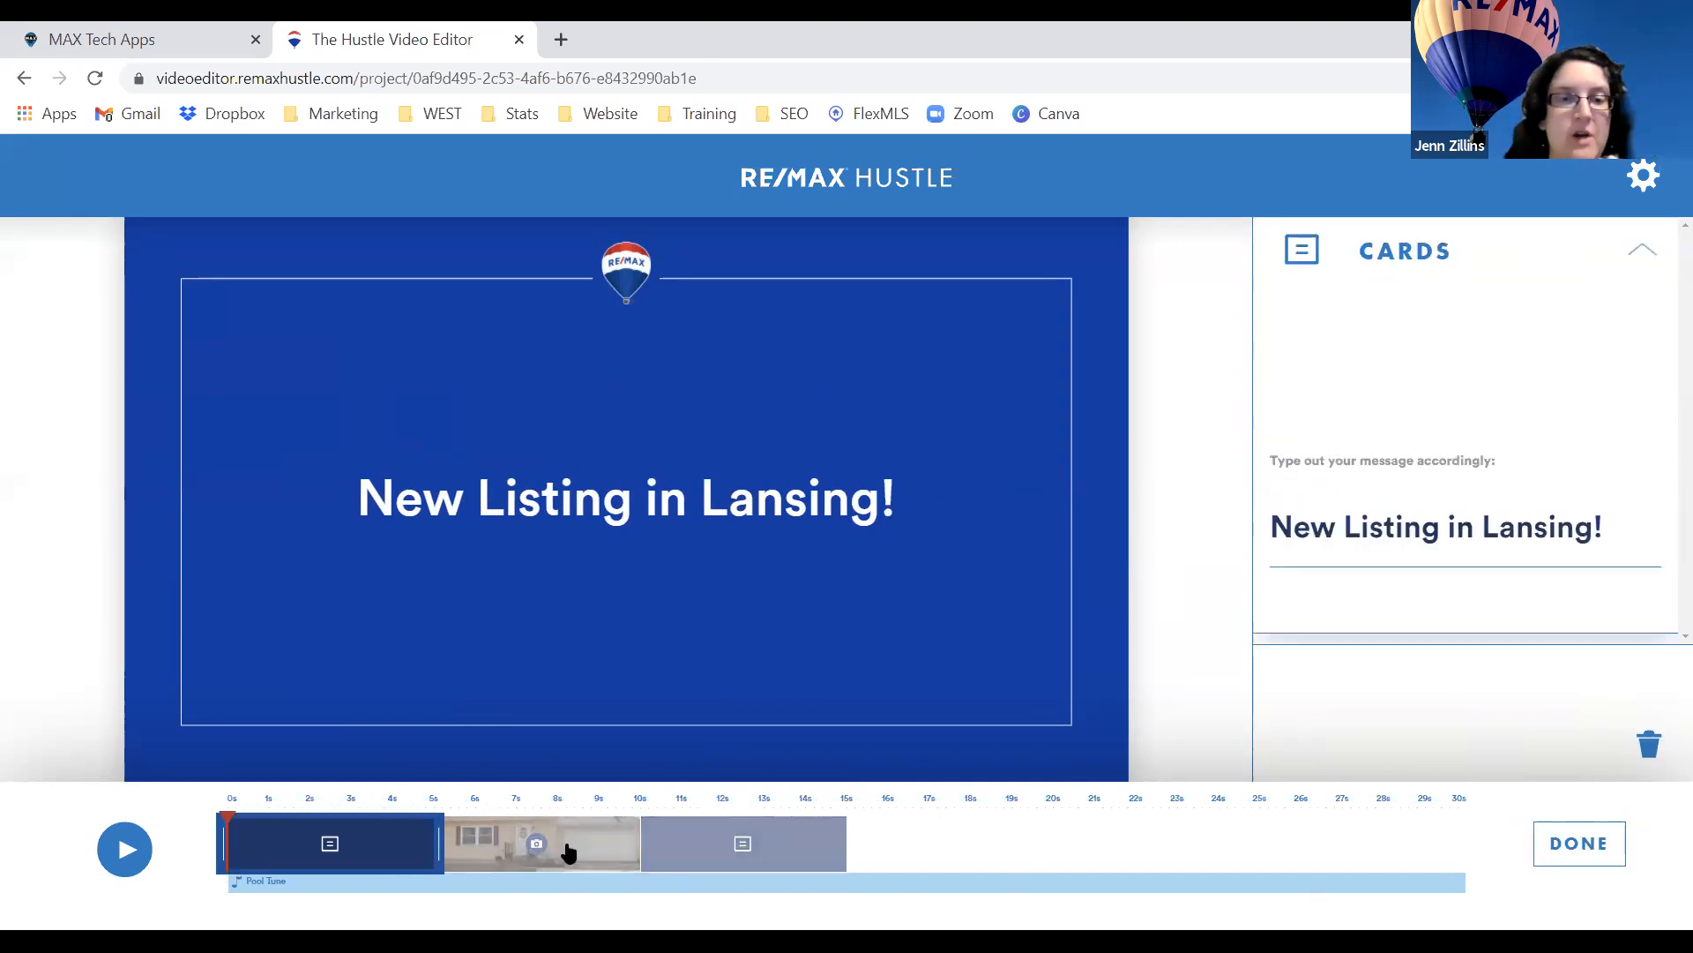
left_click(1539, 842)
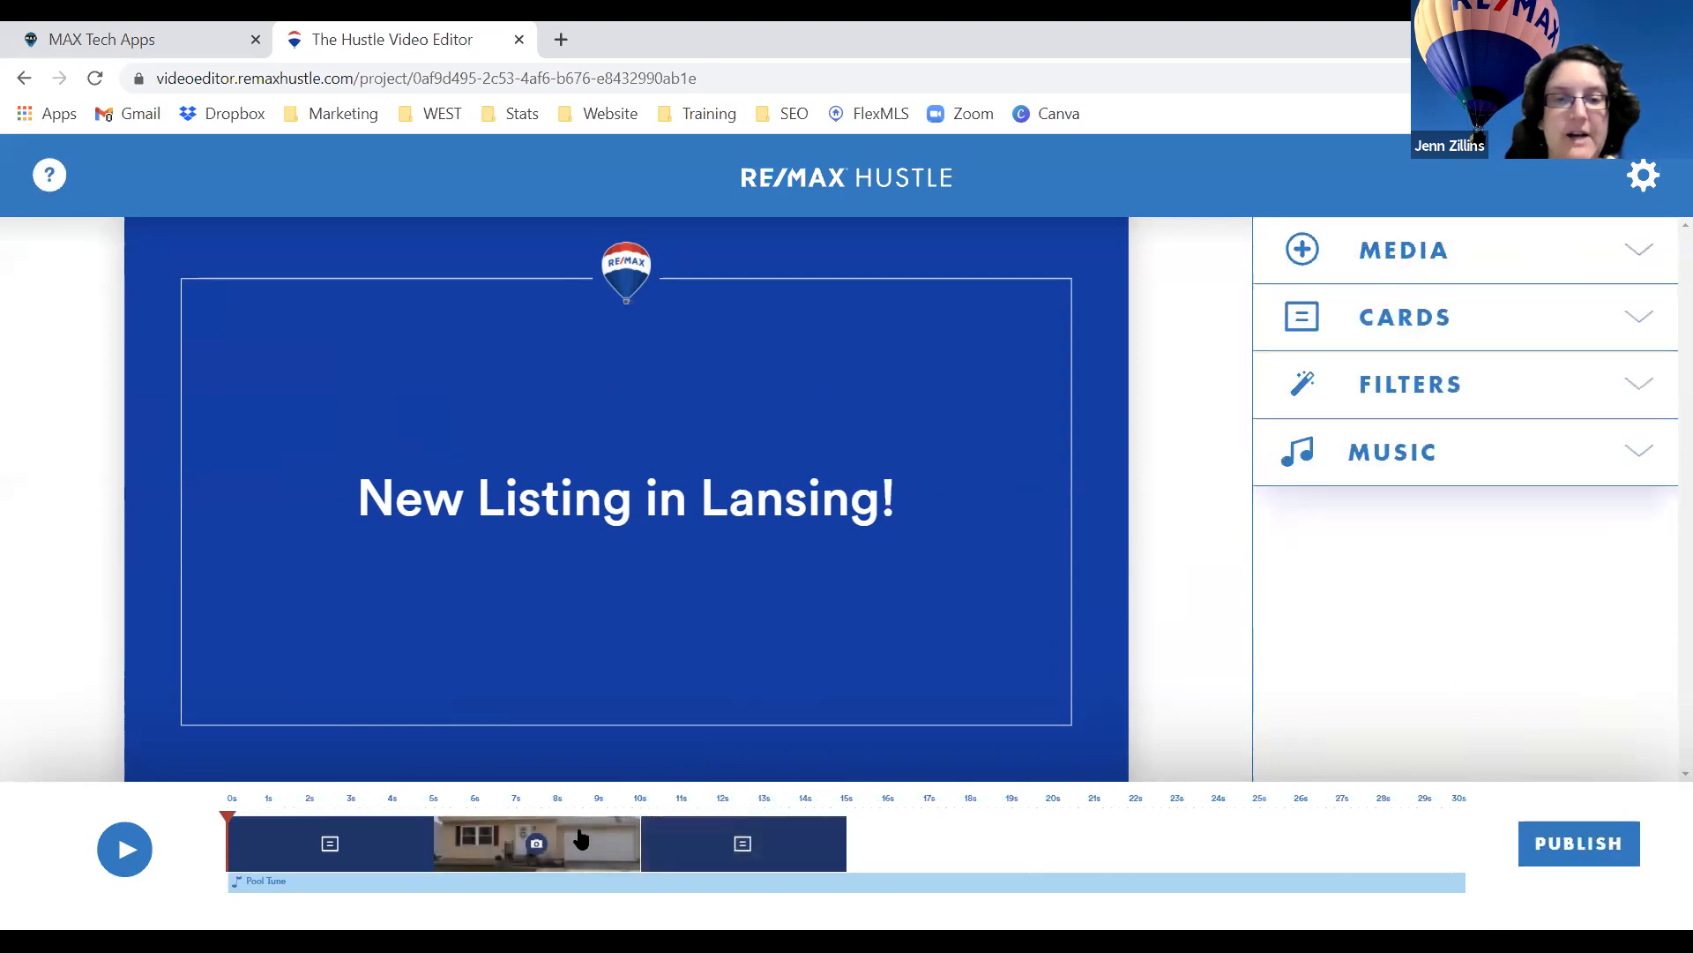
left_click(602, 841)
left_click(1539, 858)
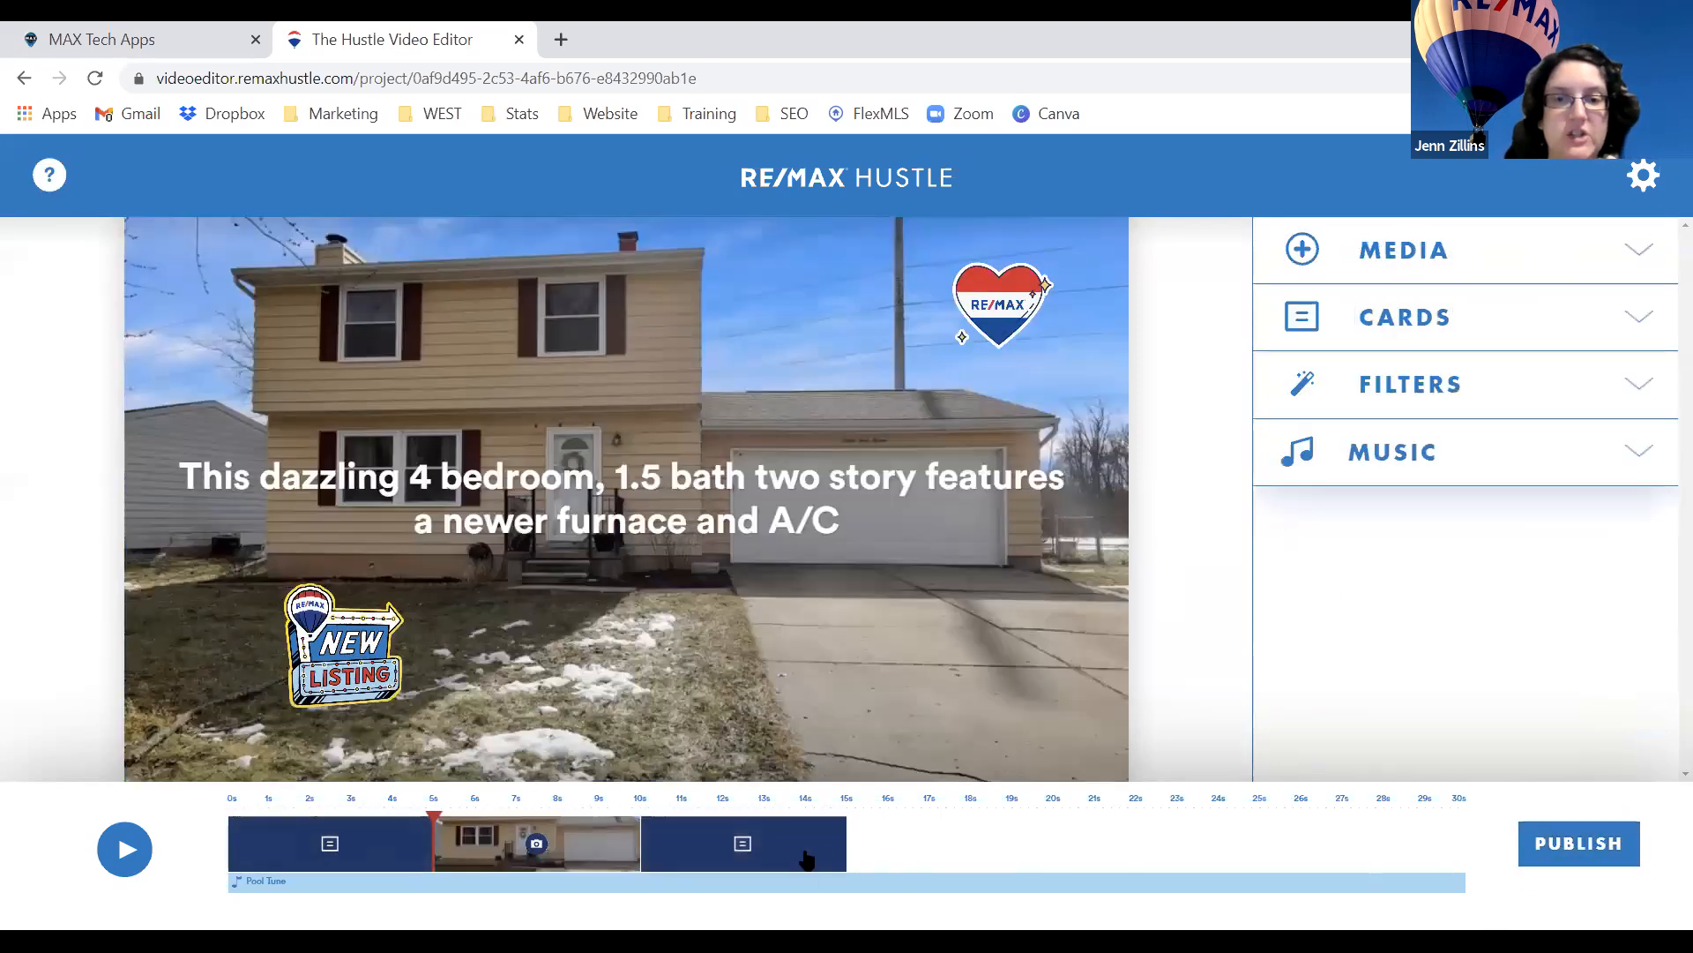
left_click(805, 860)
left_click(1562, 849)
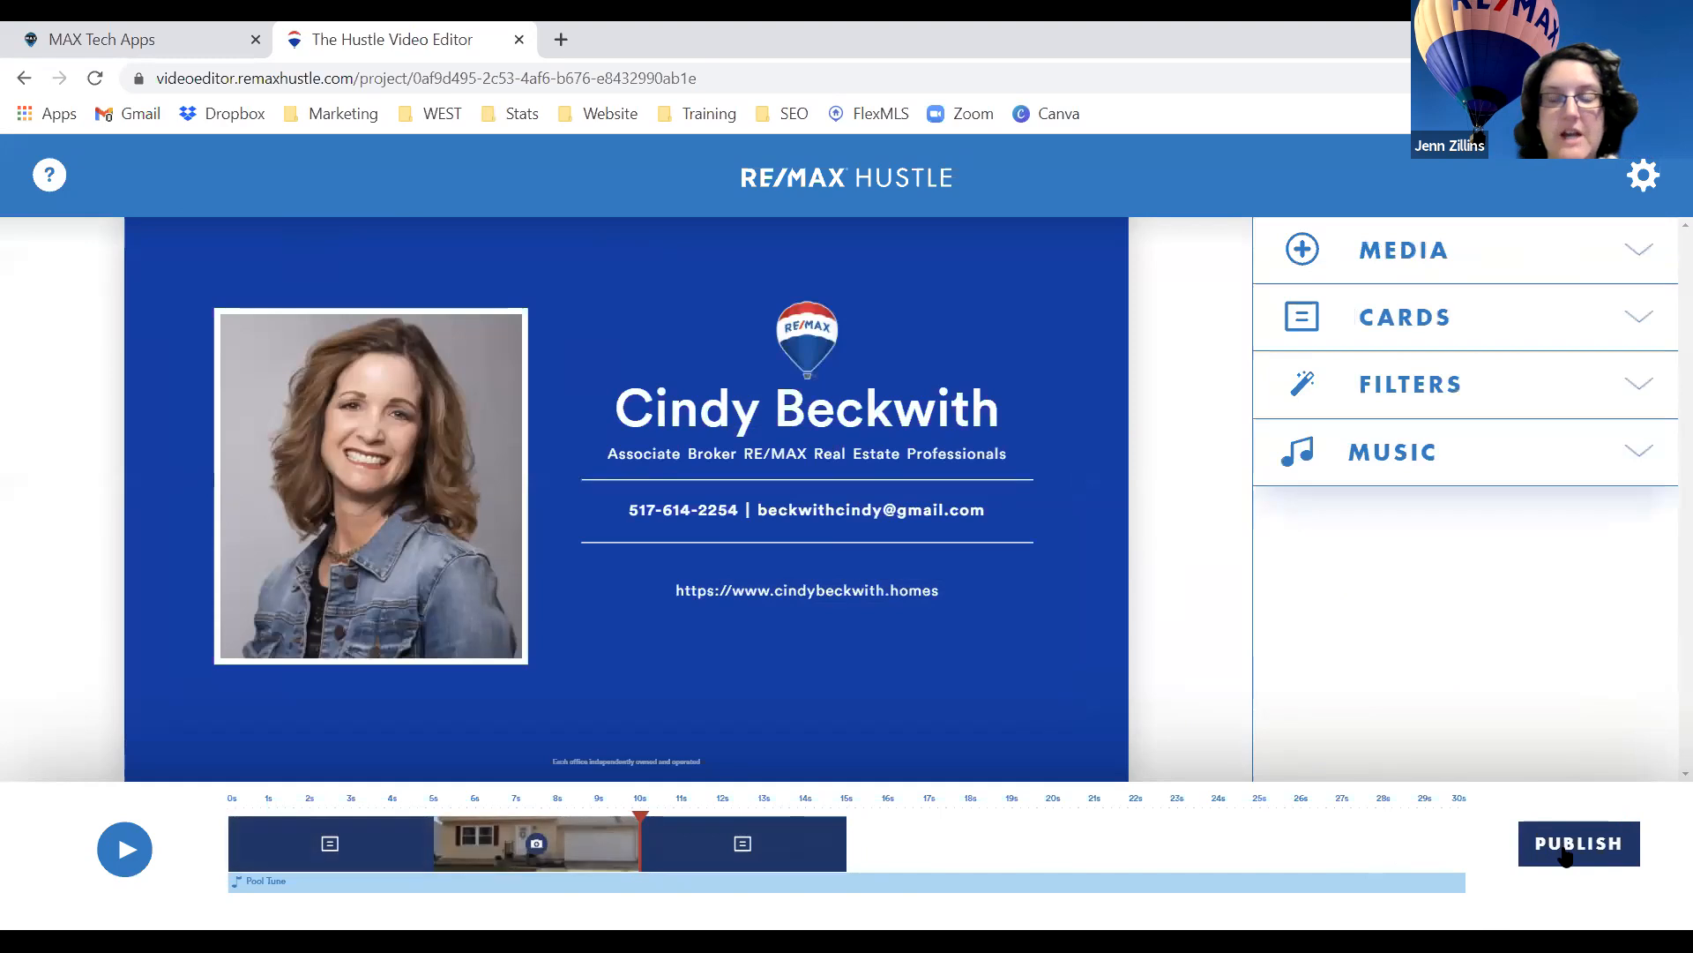
Publish the commercial, pause the compiled preview and scroll down the ready page.
left_click(1564, 844)
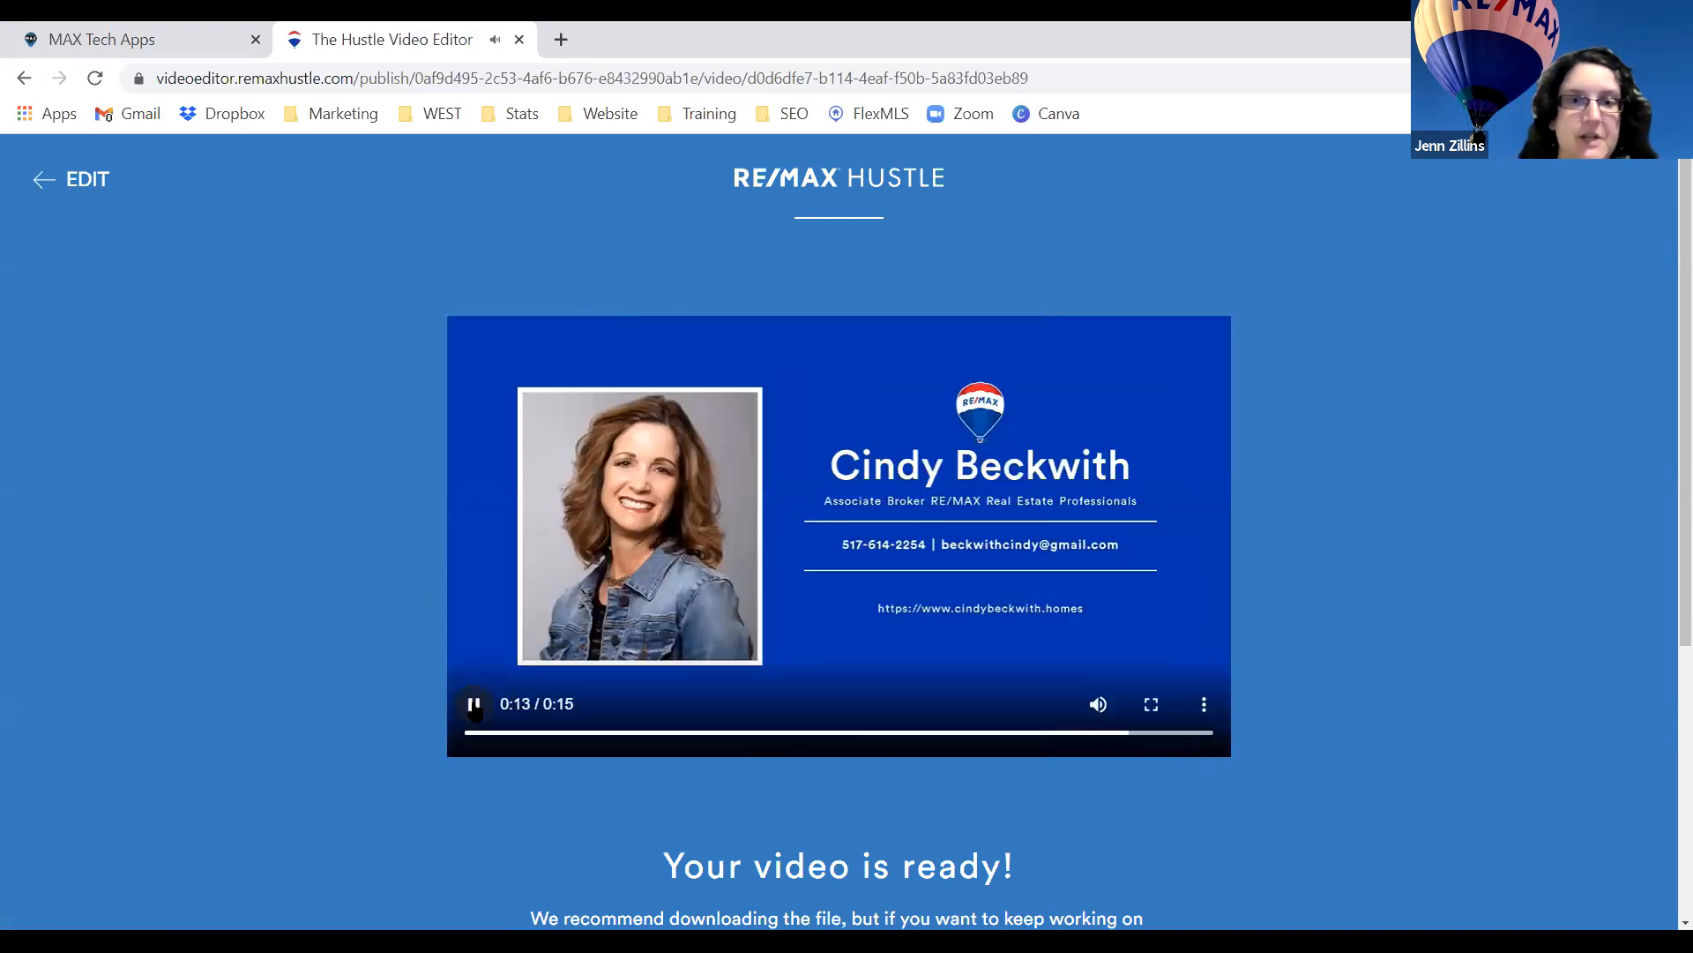
left_click(474, 703)
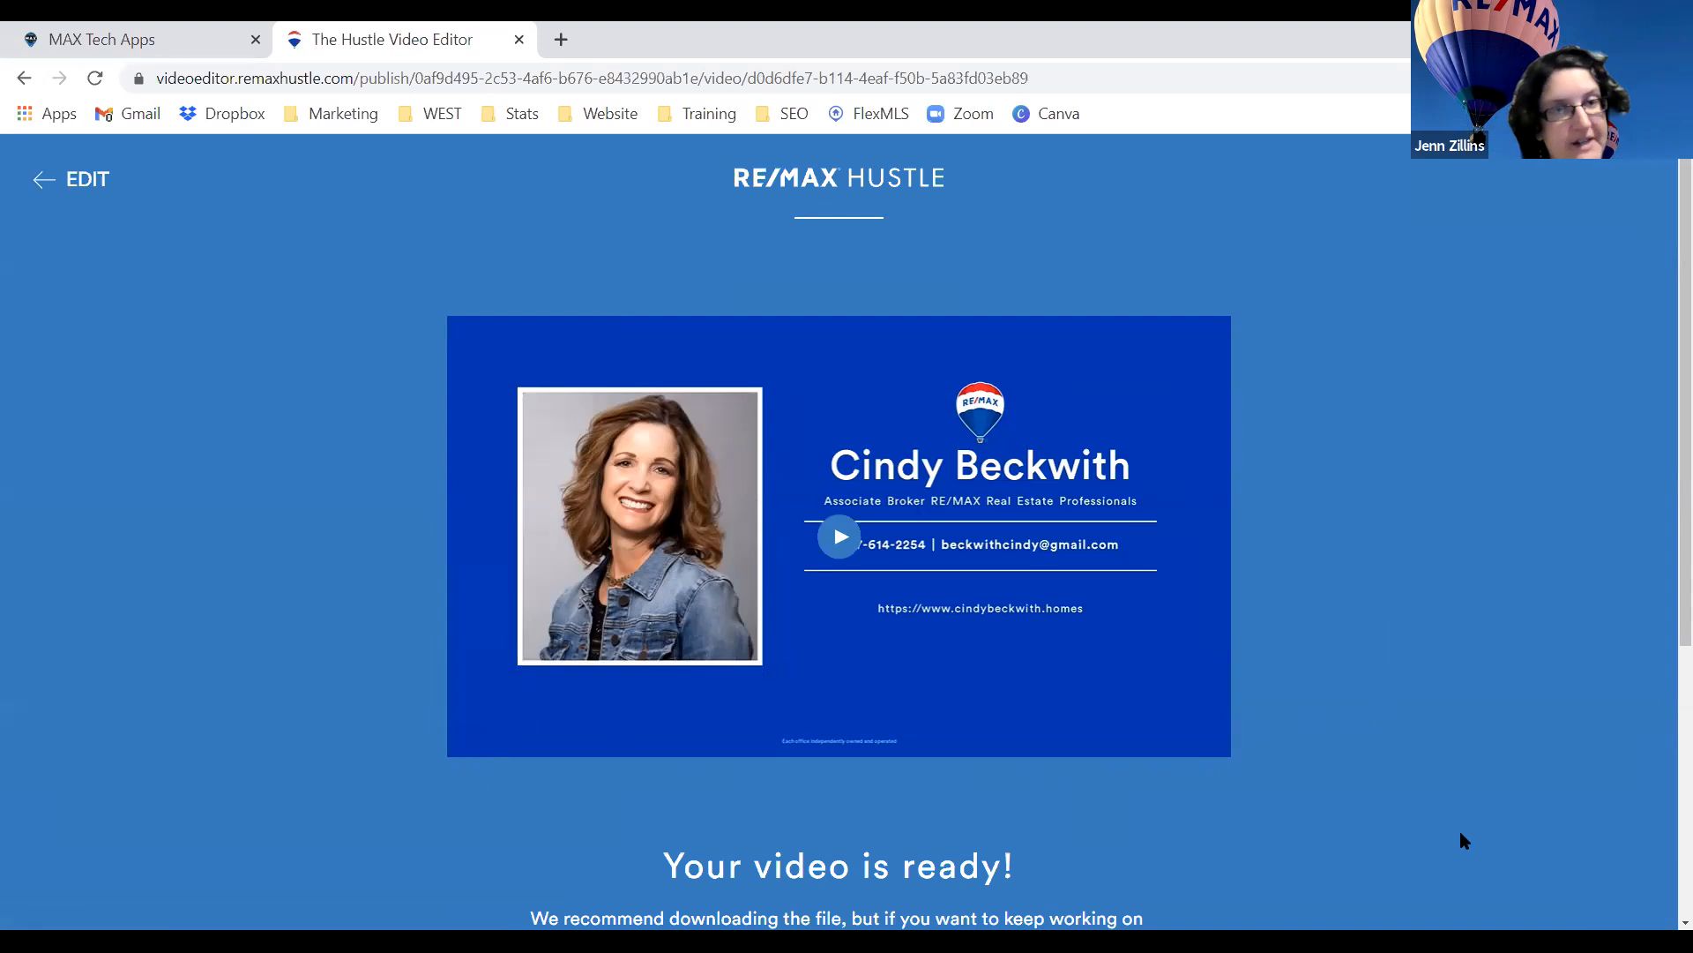
scroll(1474, 672, "down", 4)
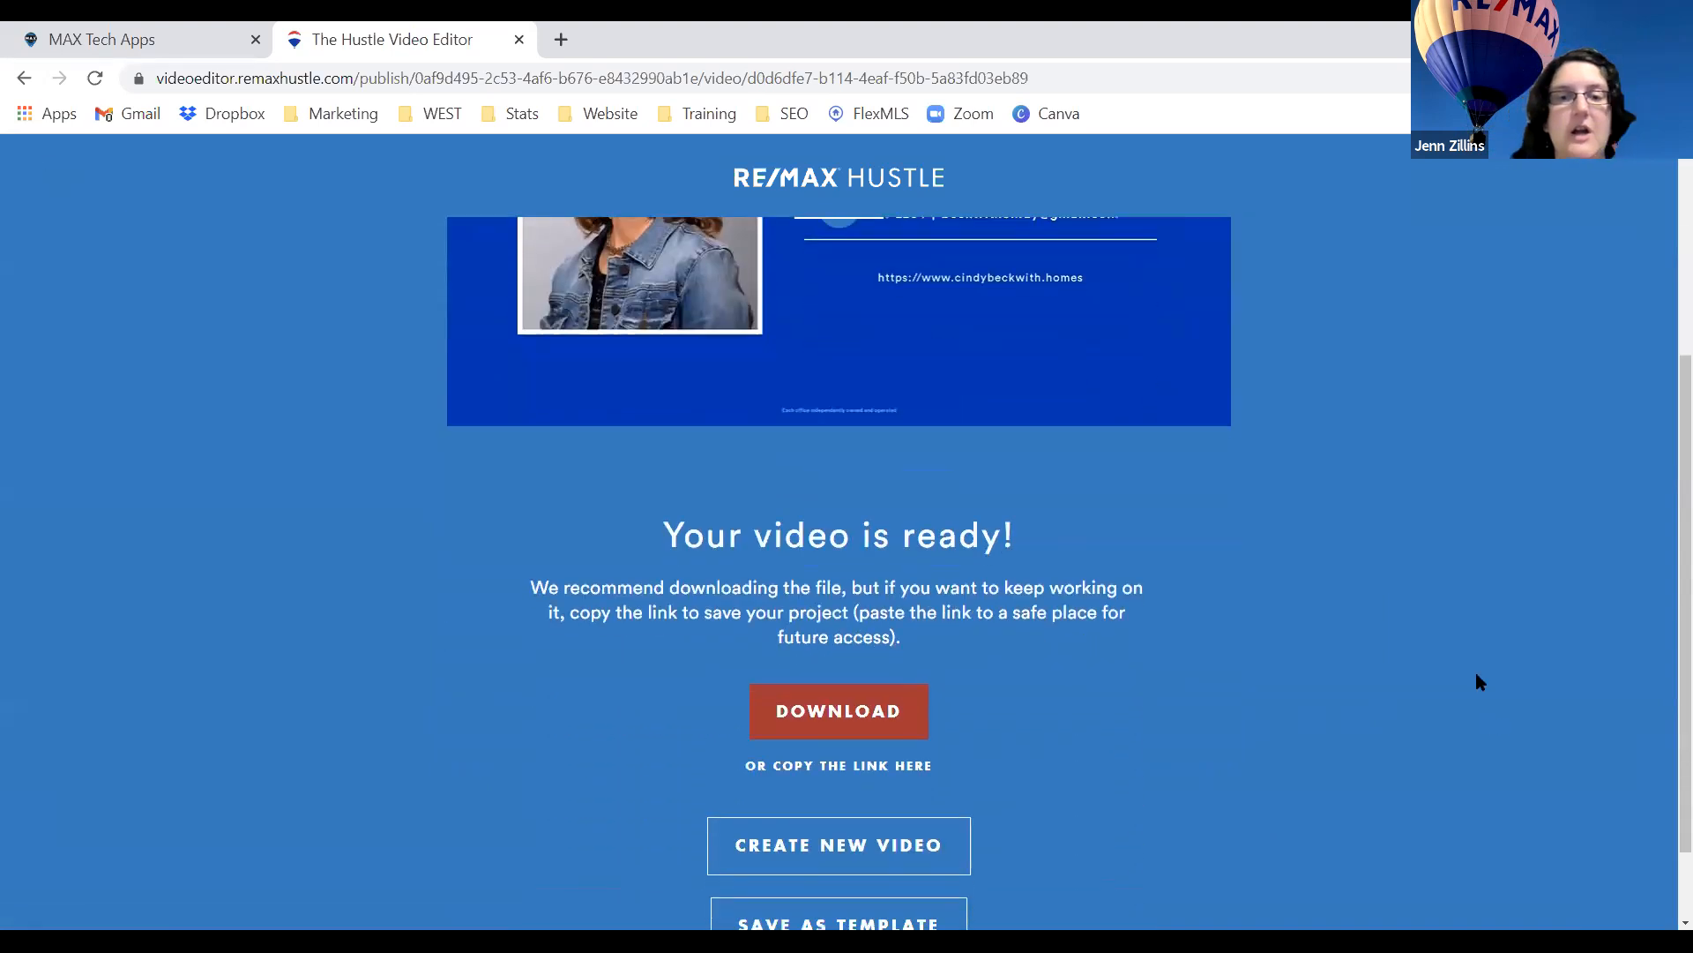
scroll(1479, 681, "down", 1)
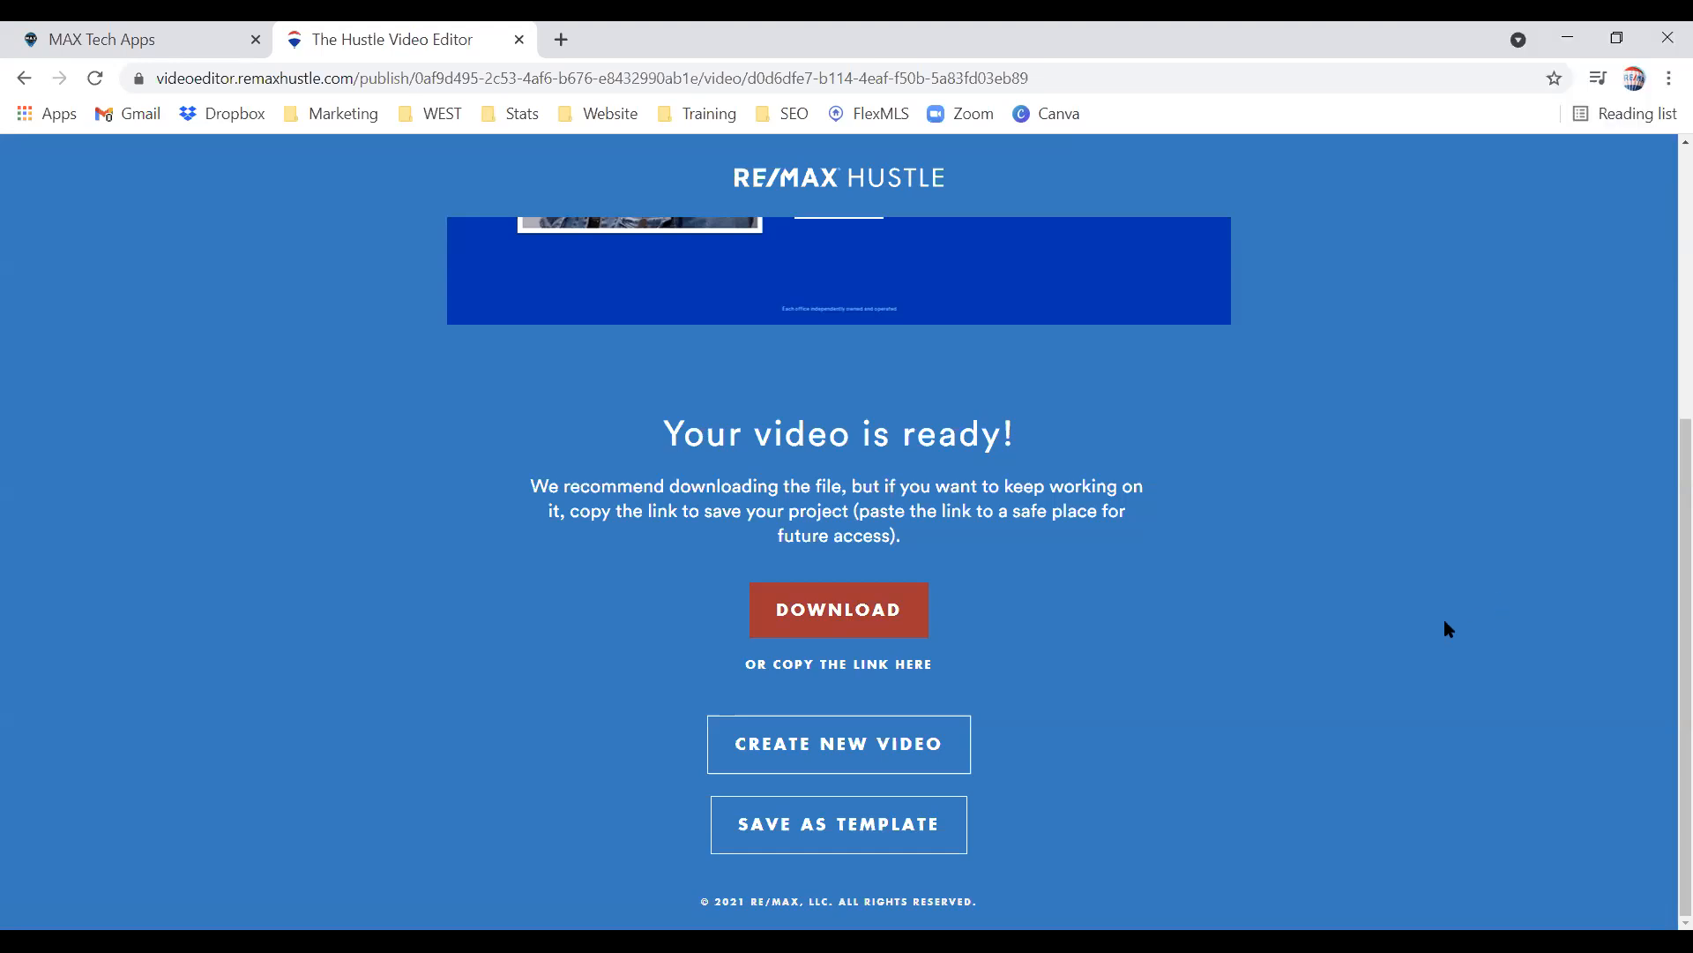
Look over the Download and Save As Template options, then return to editing.
scroll(1445, 622, "up", 5)
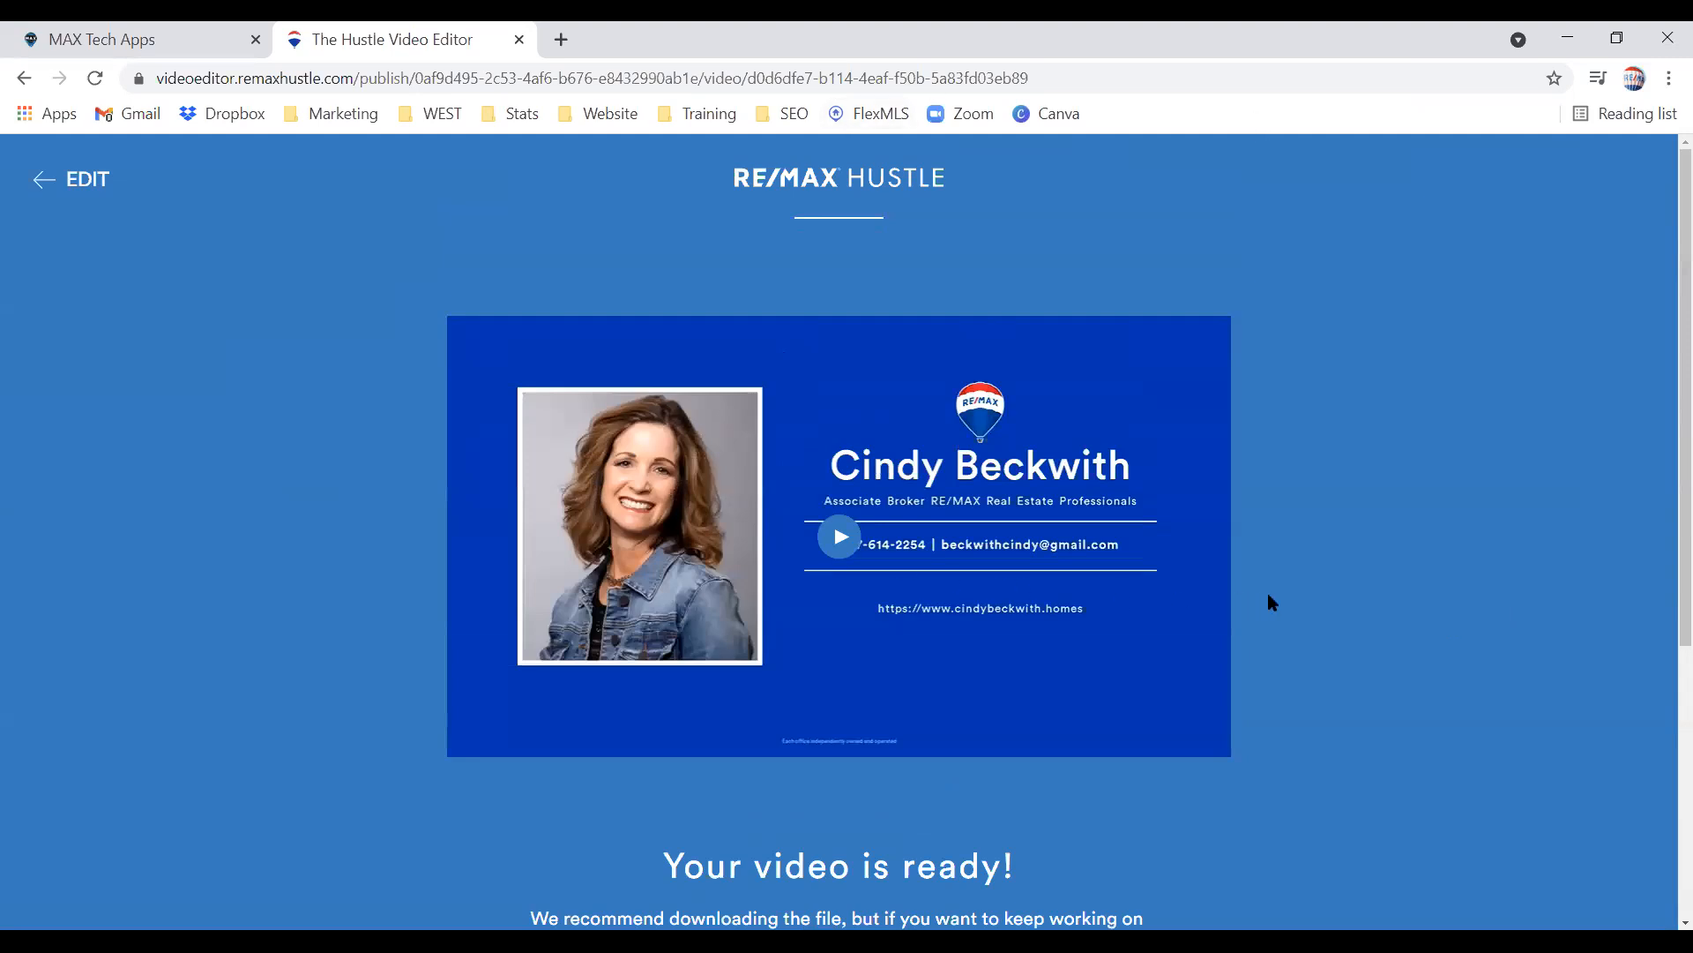
scroll(1271, 600, "down", 5)
scroll(1270, 599, "up", 4)
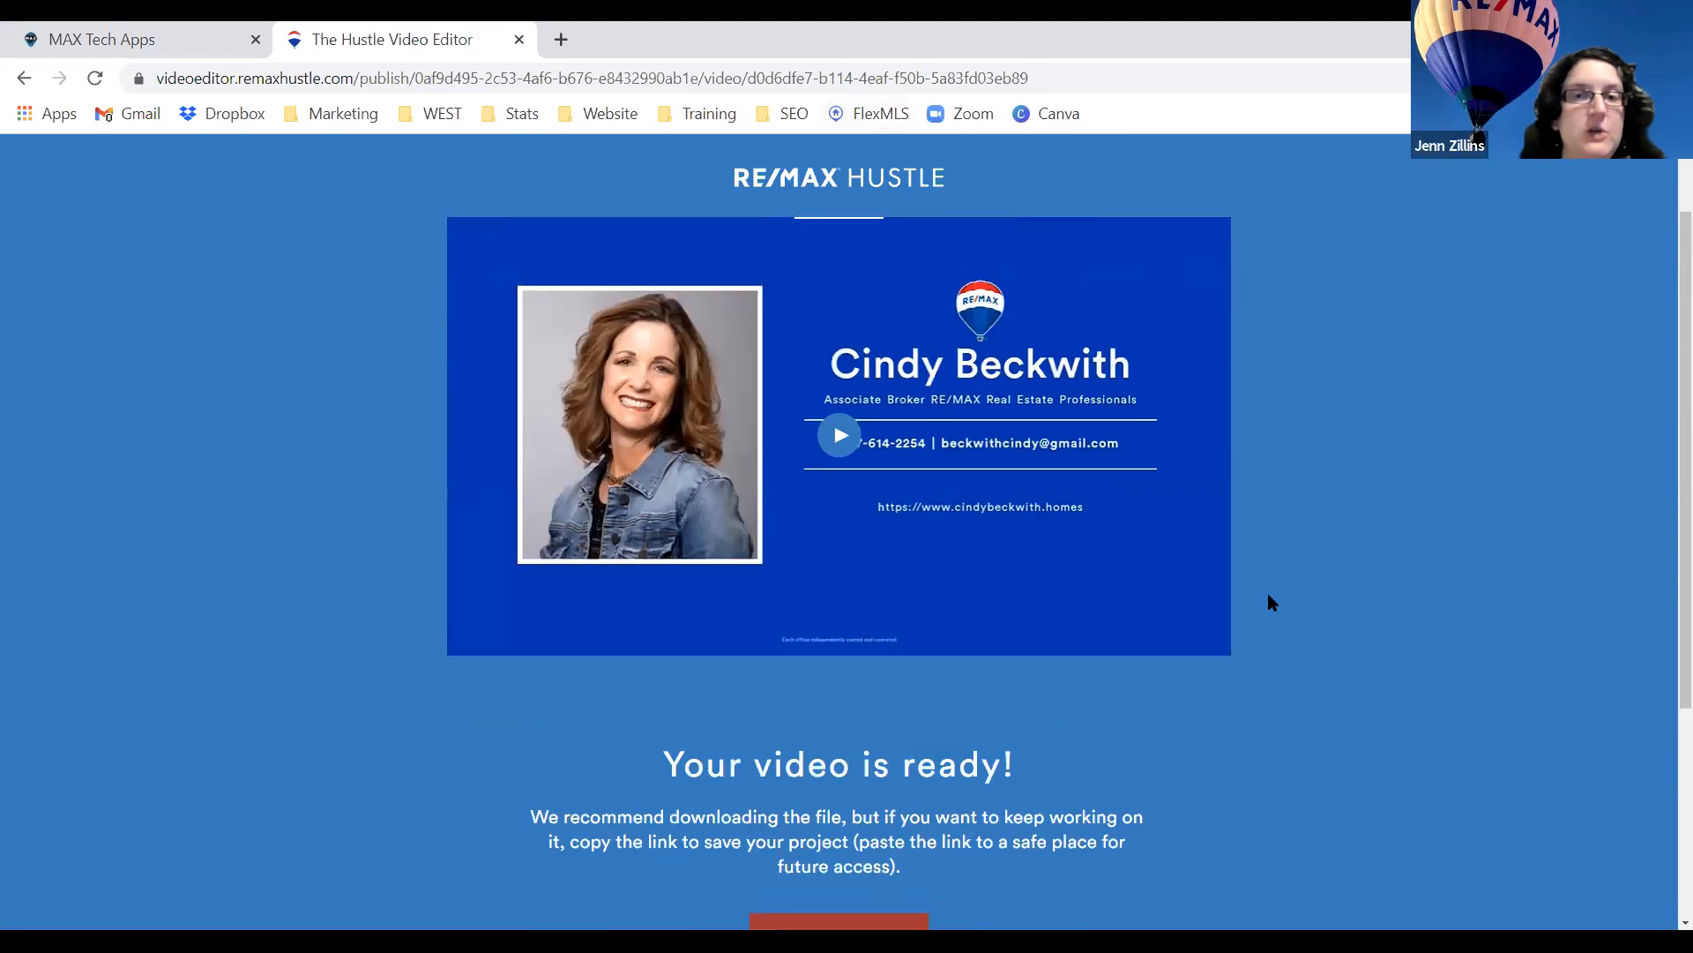
scroll(1270, 600, "down", 4)
scroll(1267, 592, "up", 5)
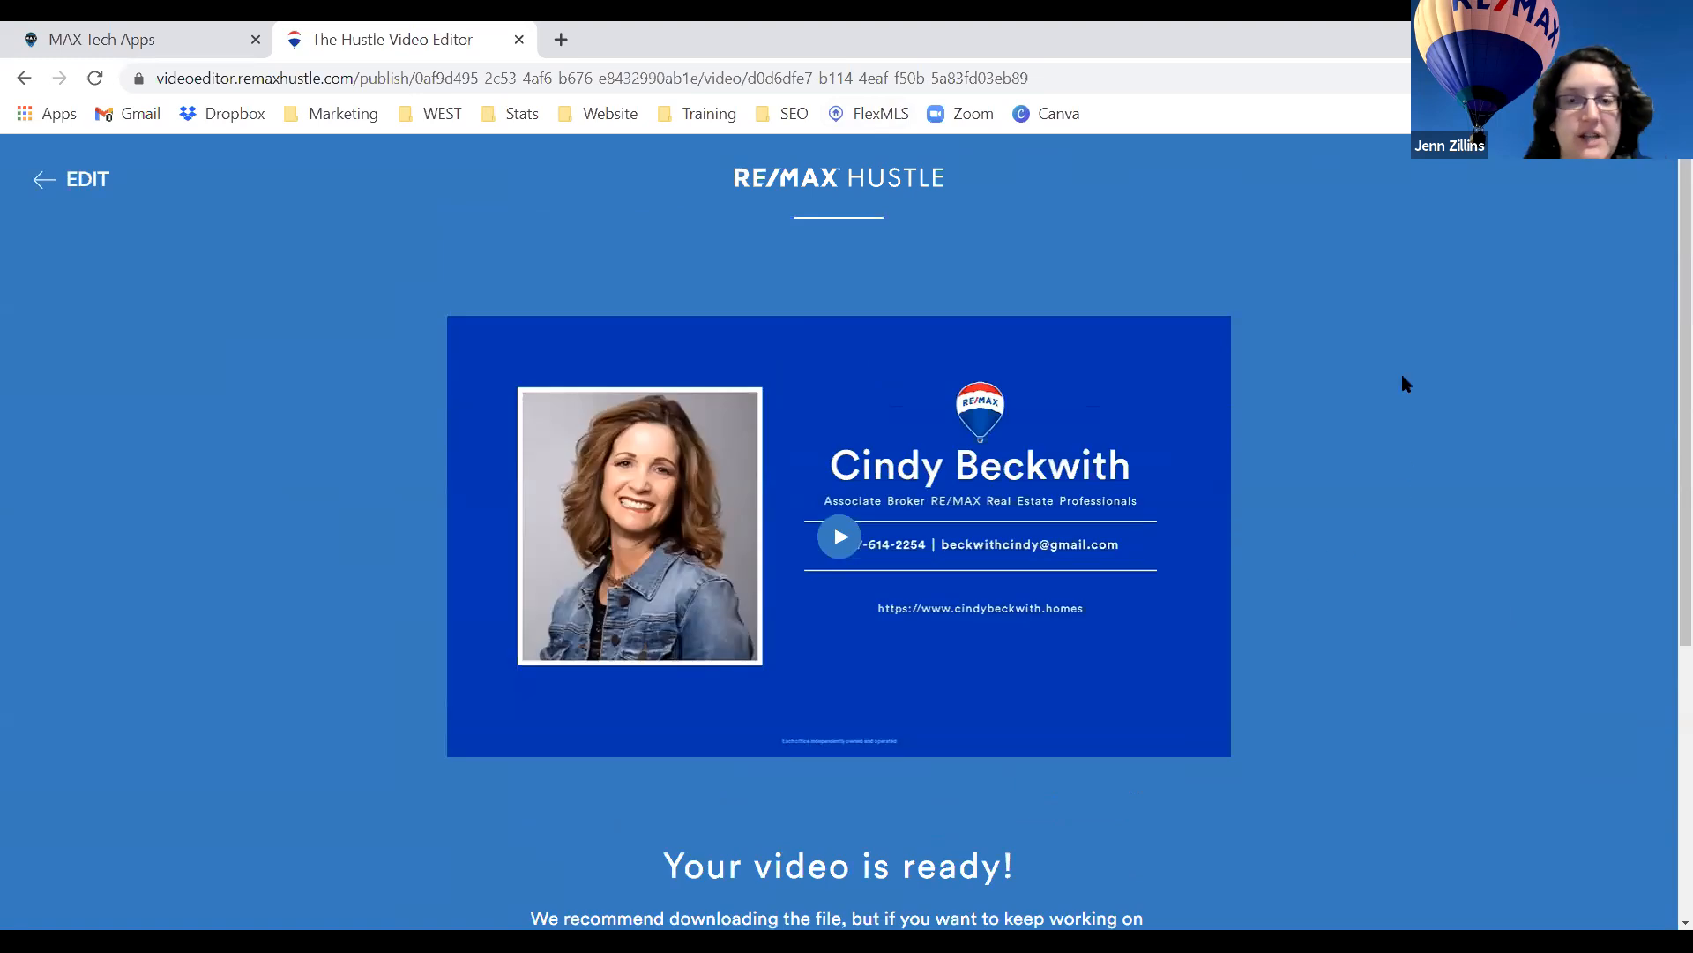
left_click(49, 180)
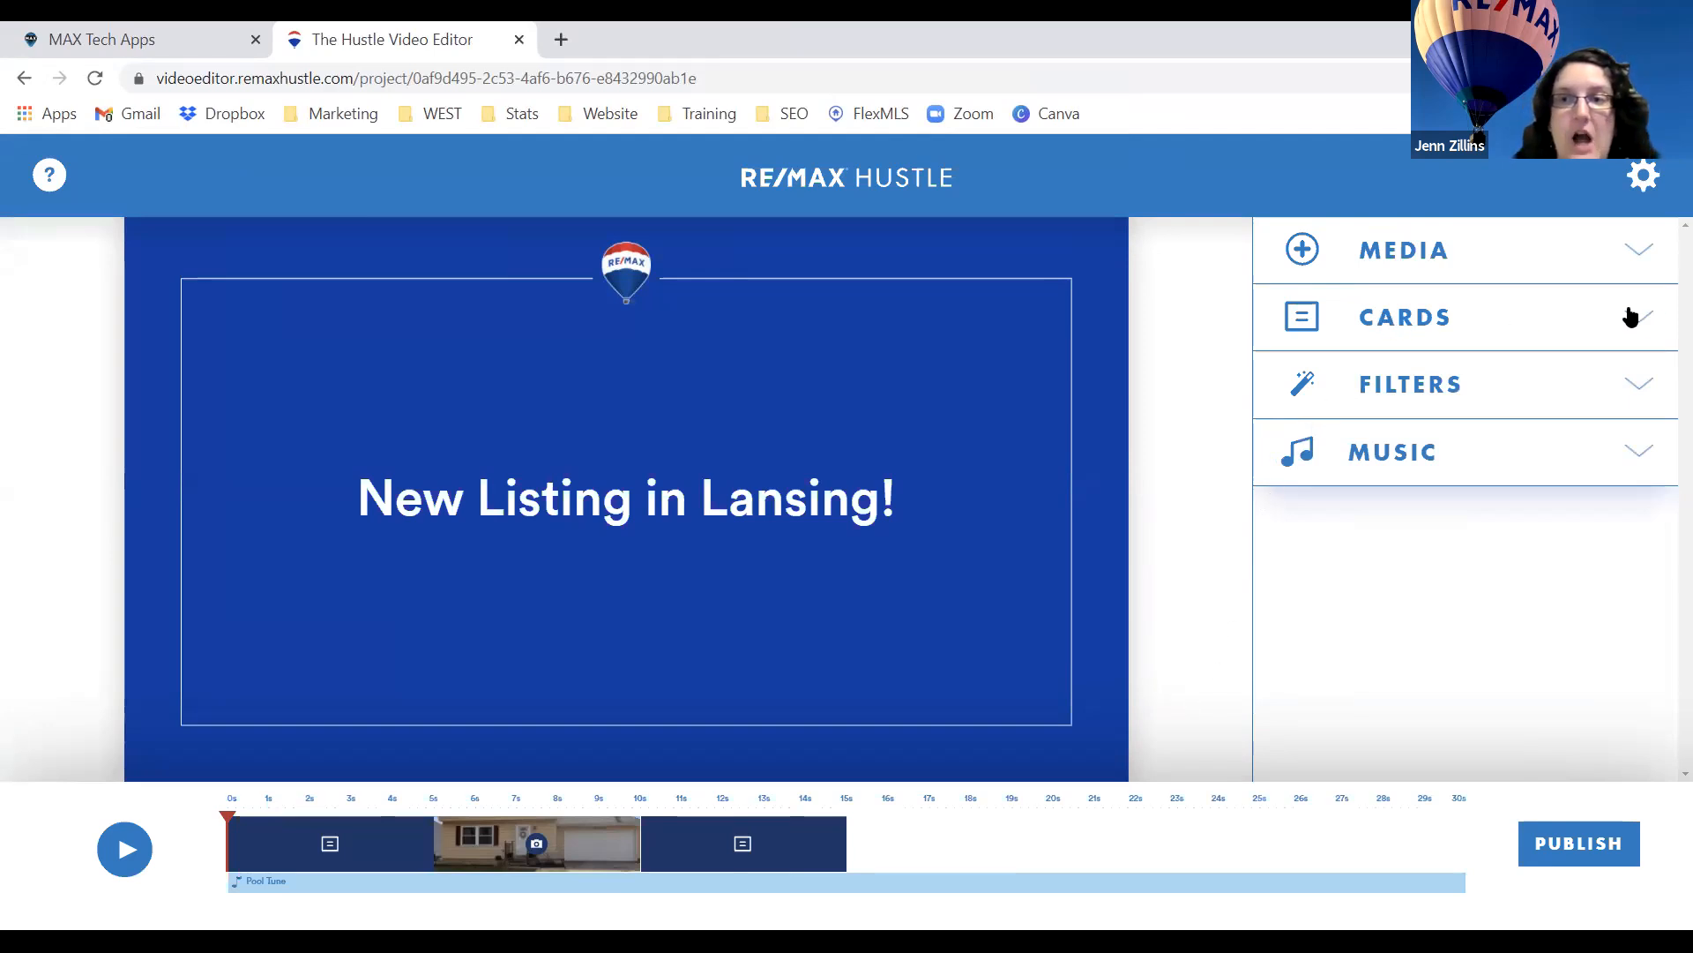
Expand the card templates and scroll down to Two and Three Photo Collage.
left_click(1419, 326)
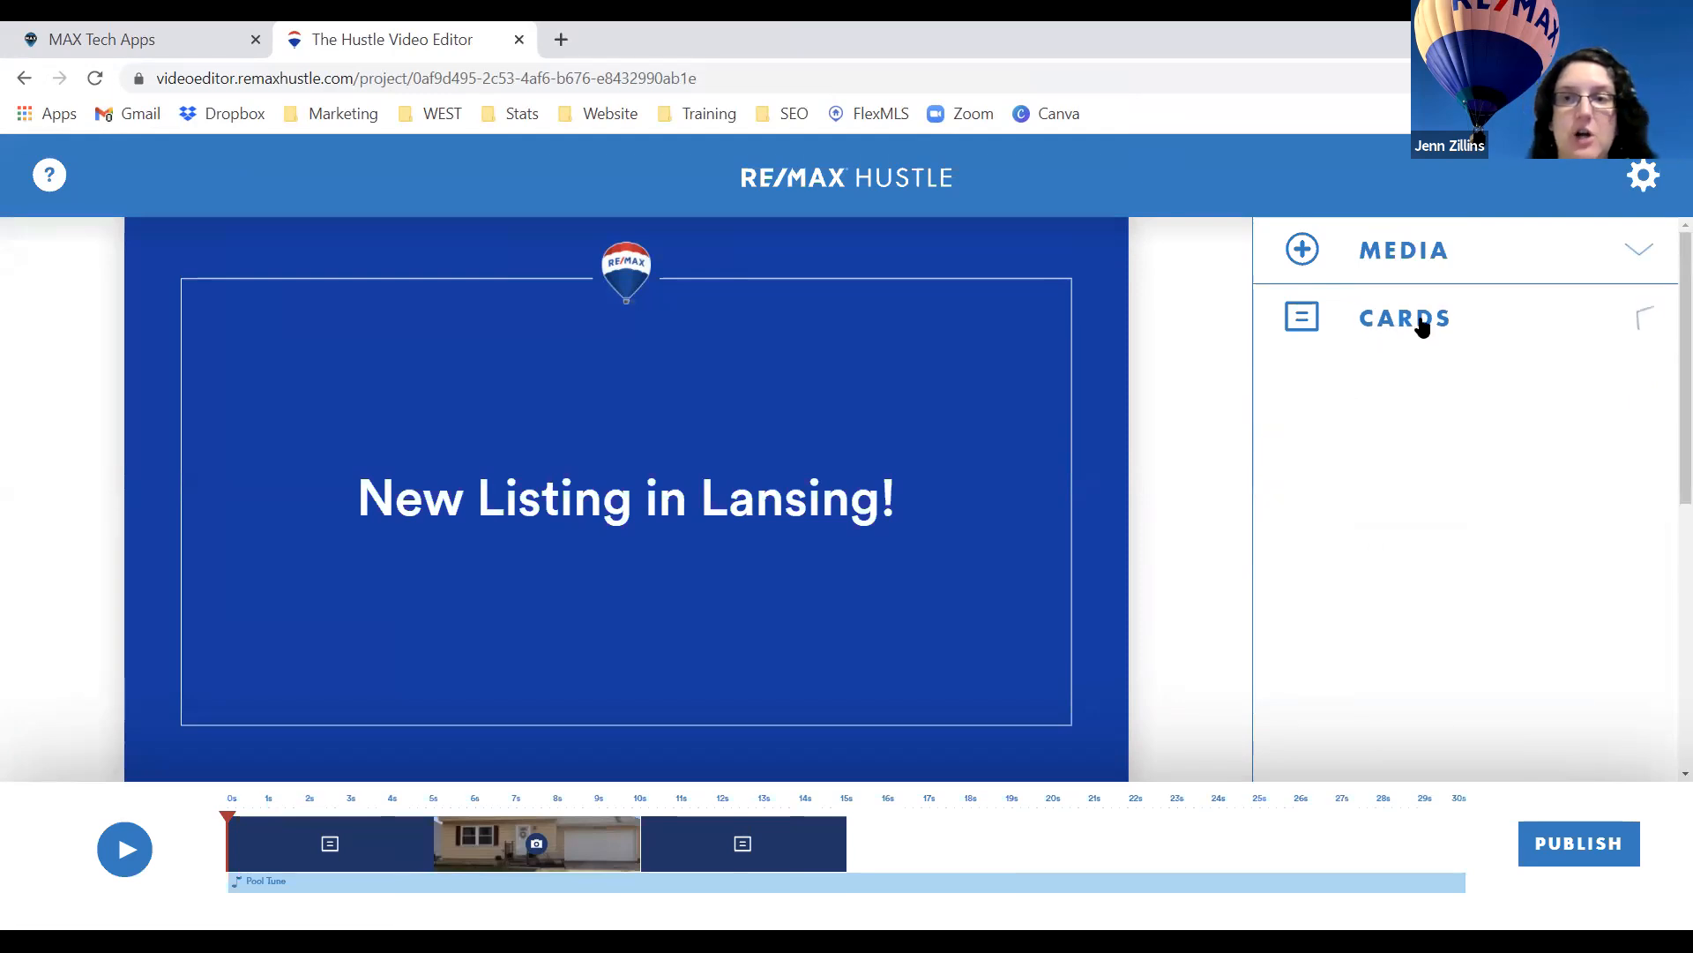
left_click(1642, 330)
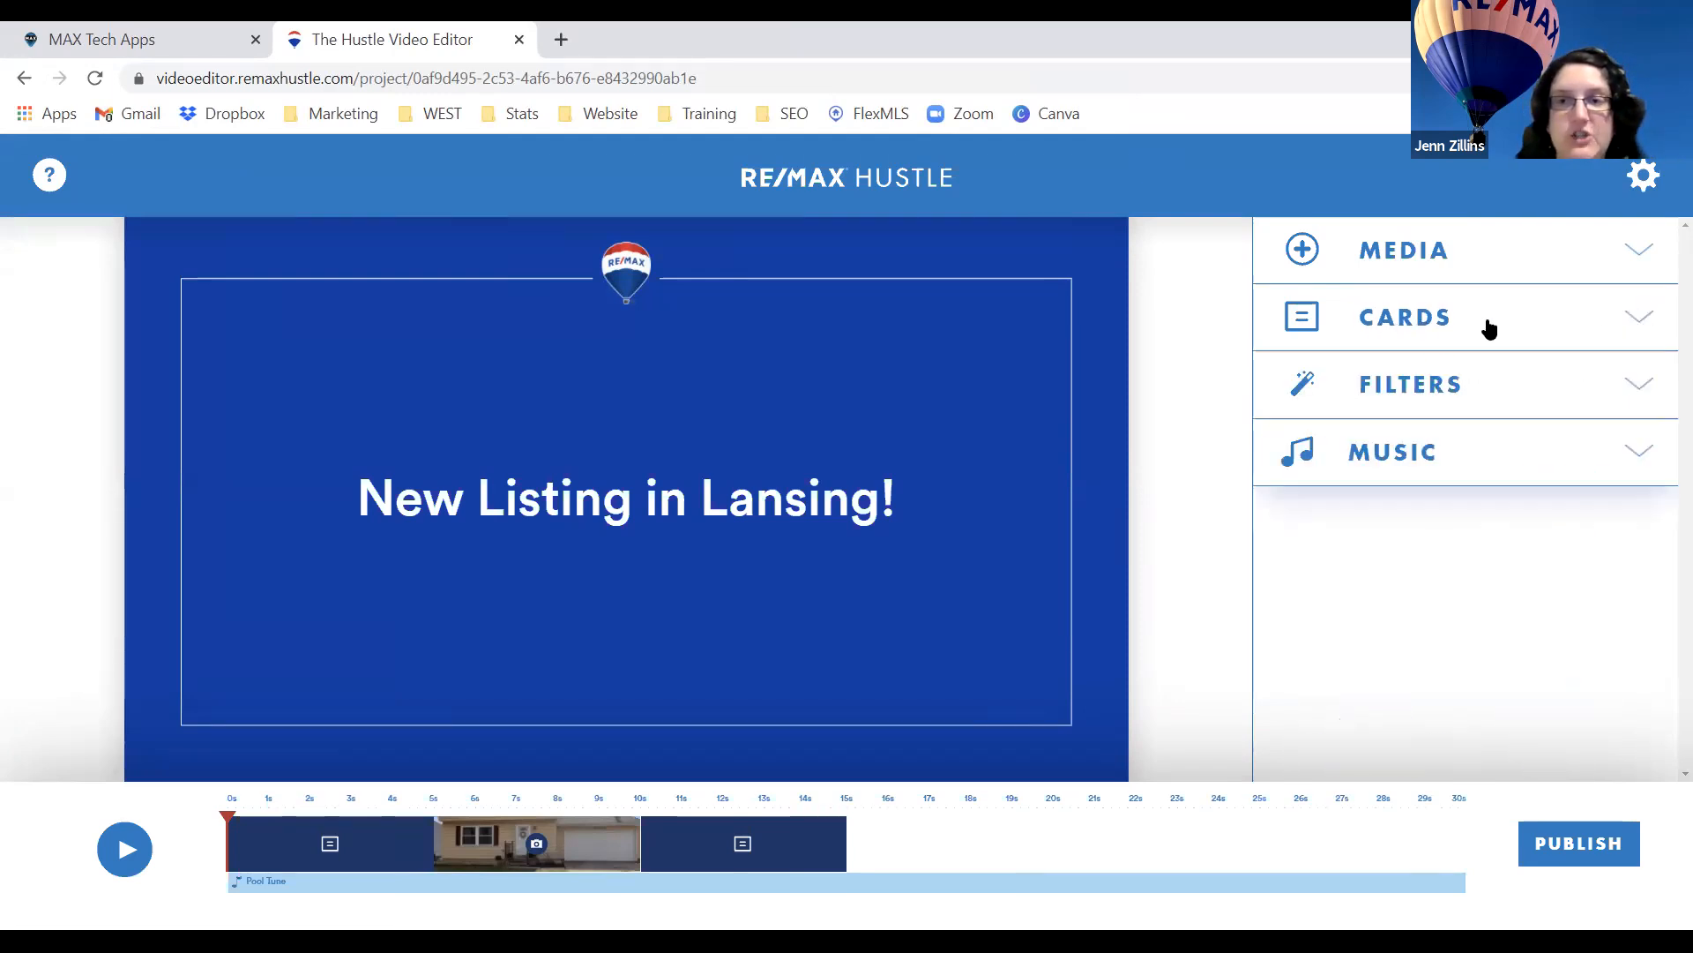
left_click(1438, 329)
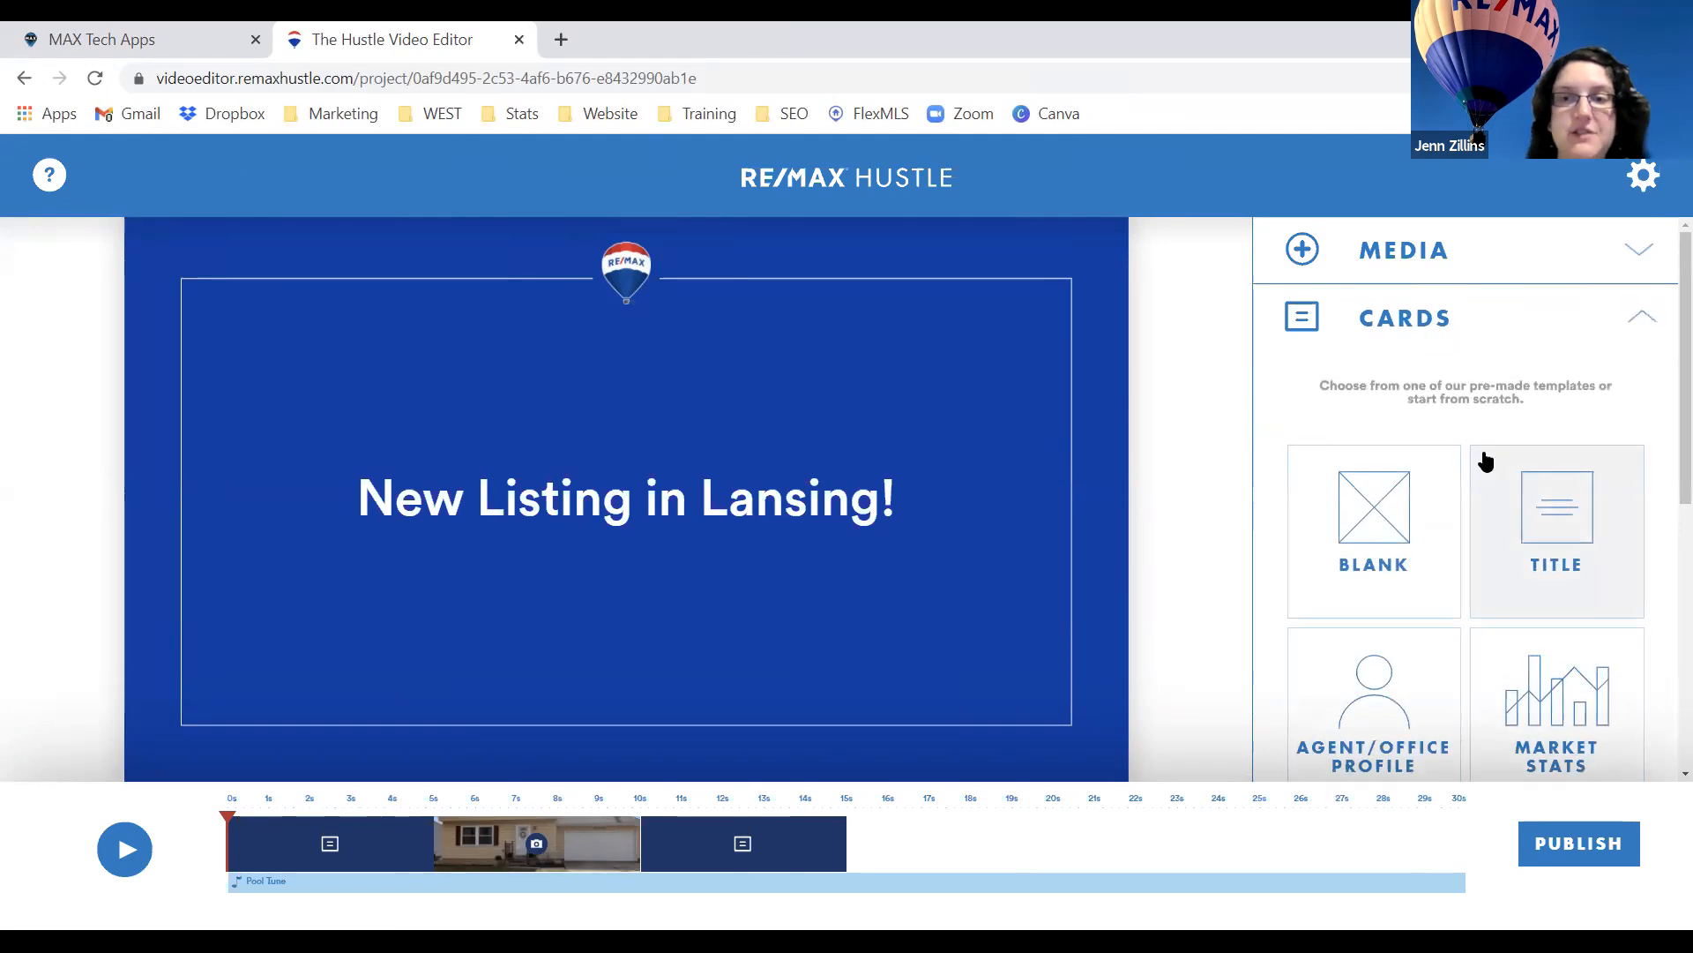
scroll(1480, 461, "down", 1)
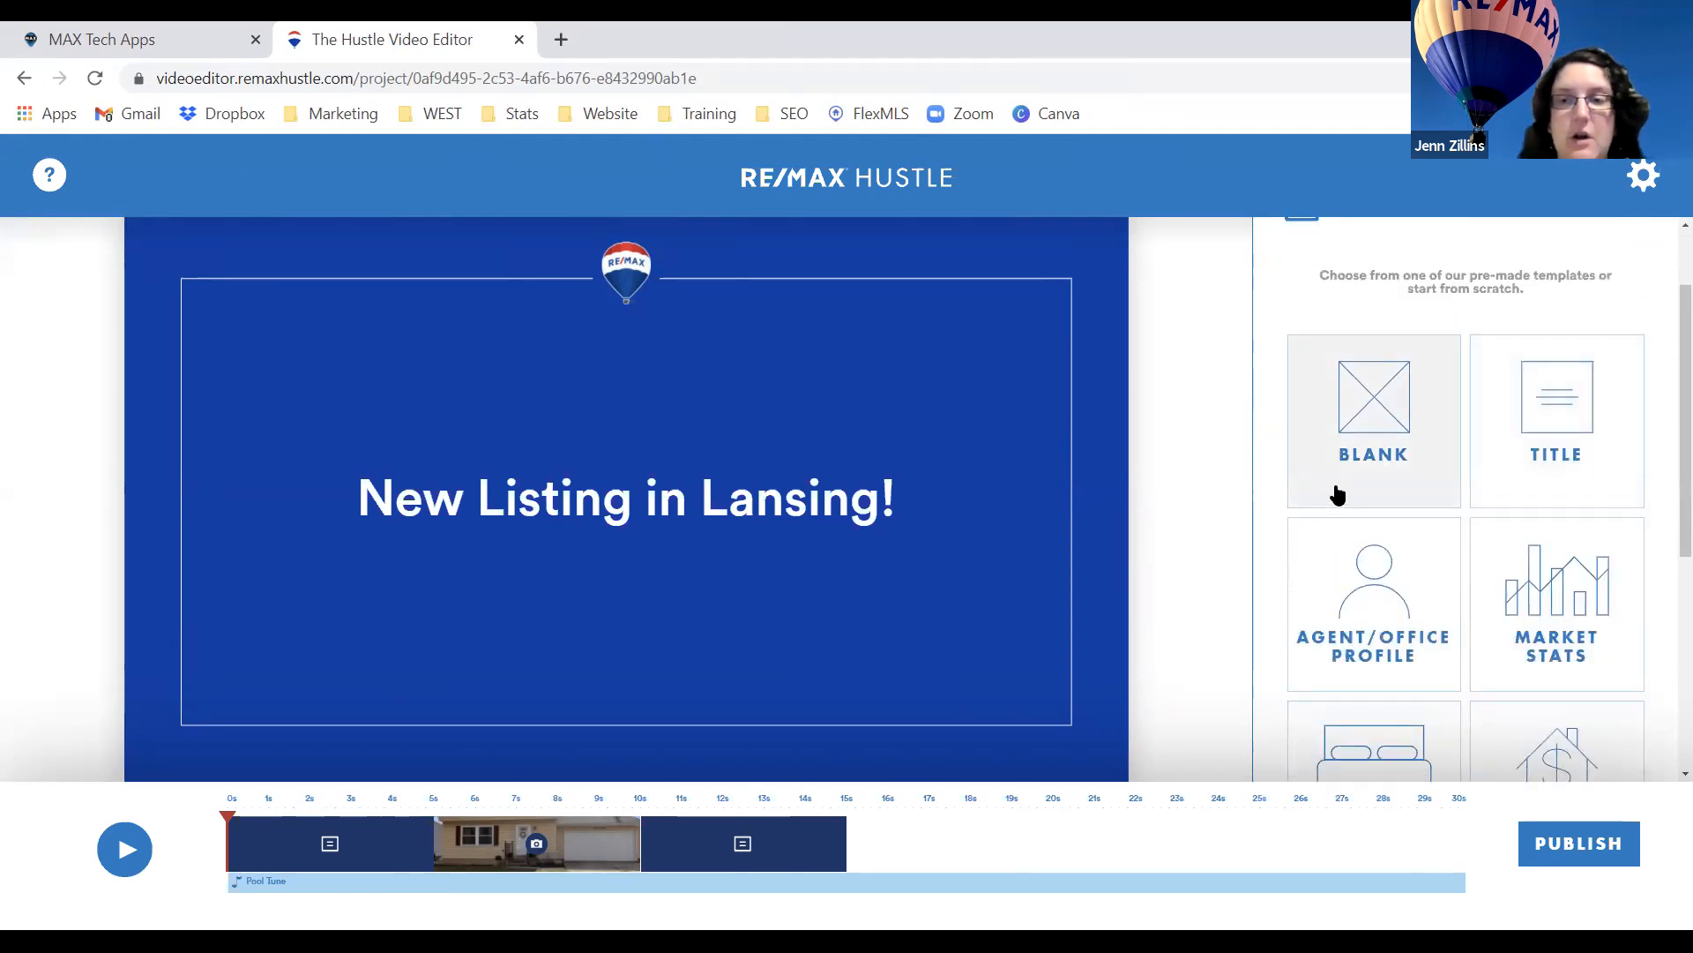
scroll(1336, 494, "down", 1)
scroll(1607, 501, "down", 3)
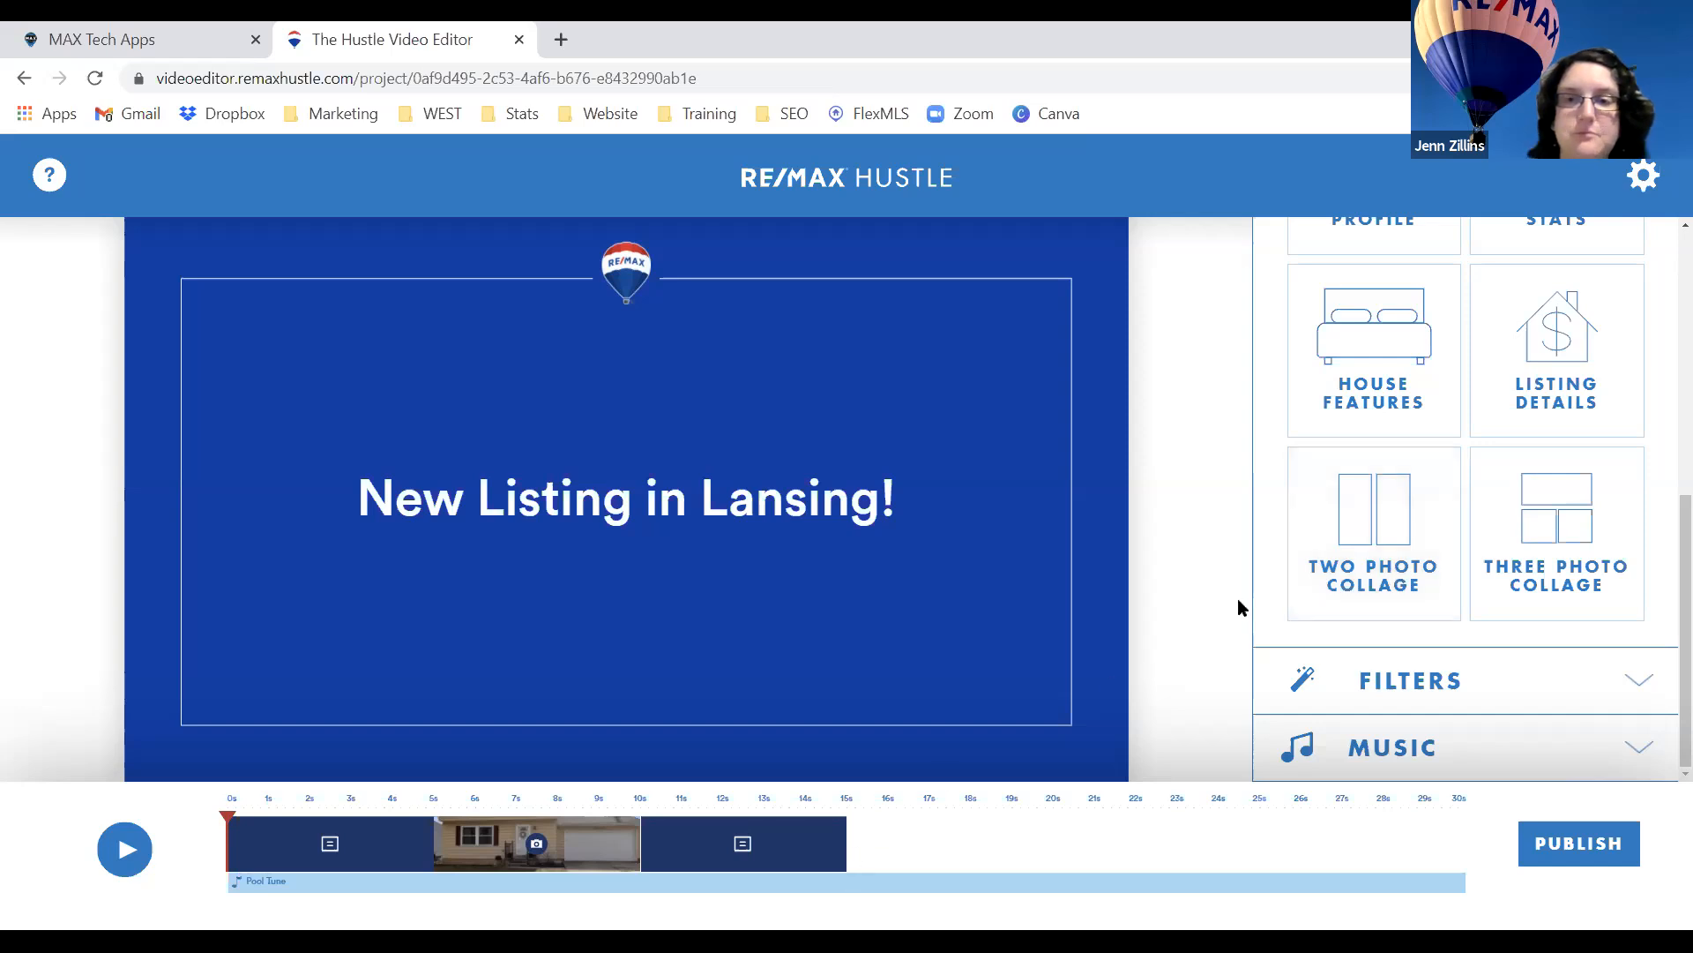
Add a Two Photo Collage card with the bedroom photo as its first image.
left_click(1361, 569)
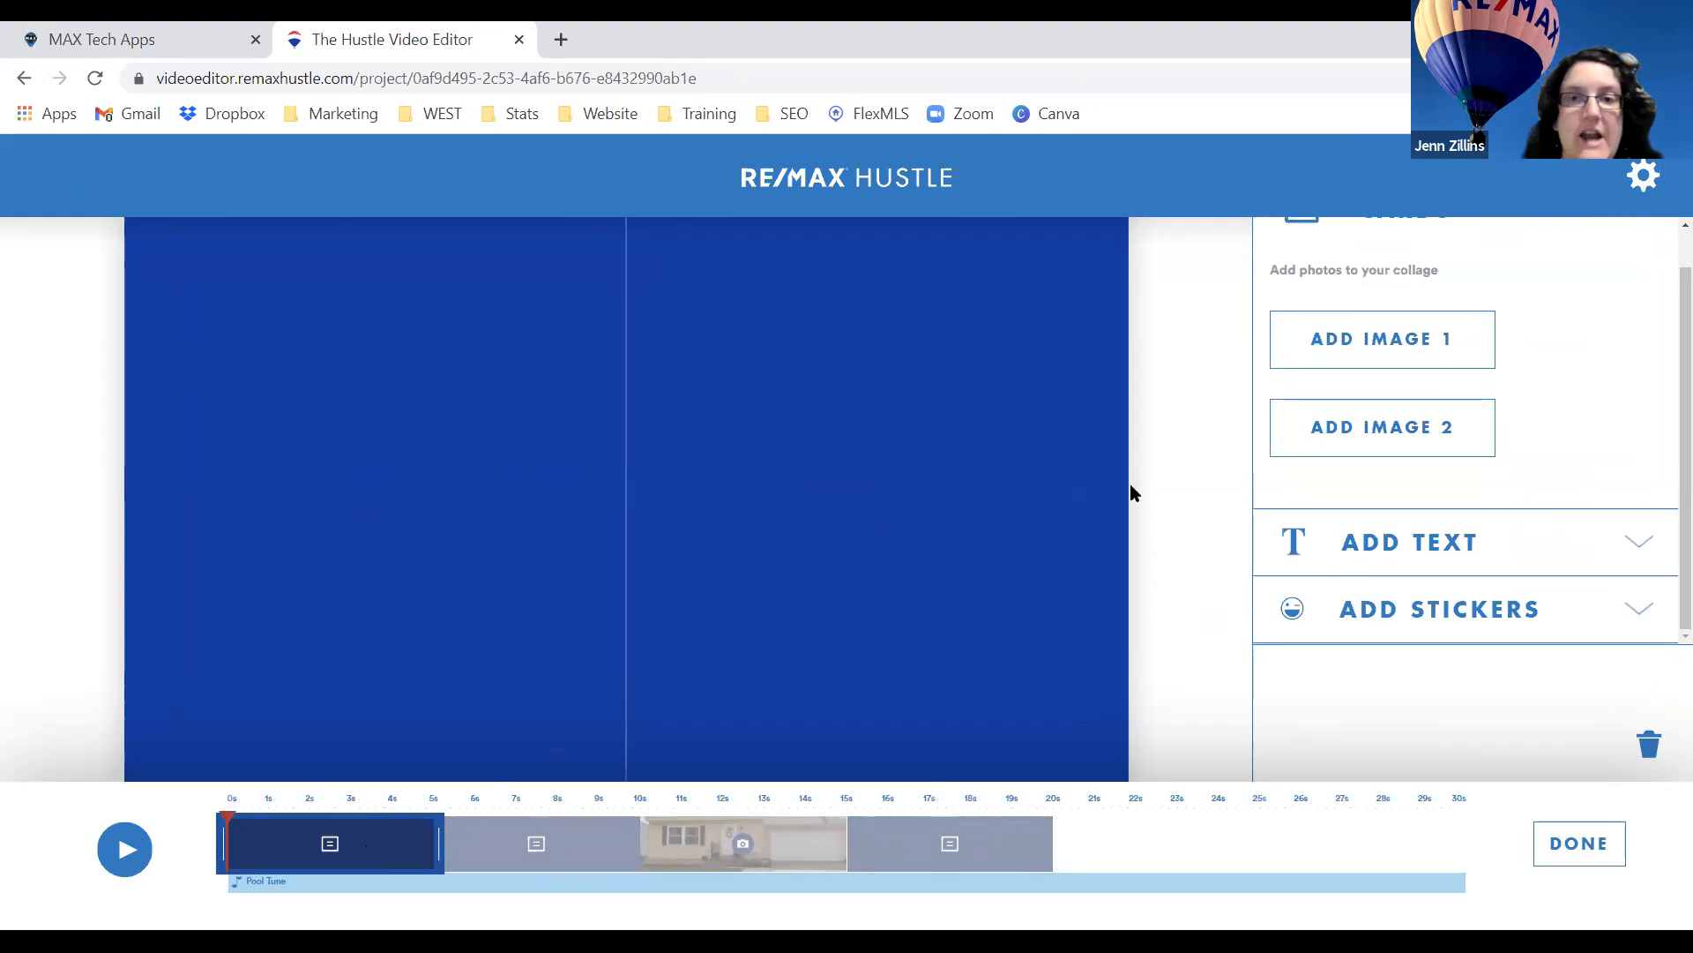
left_click(1339, 352)
left_click(917, 265)
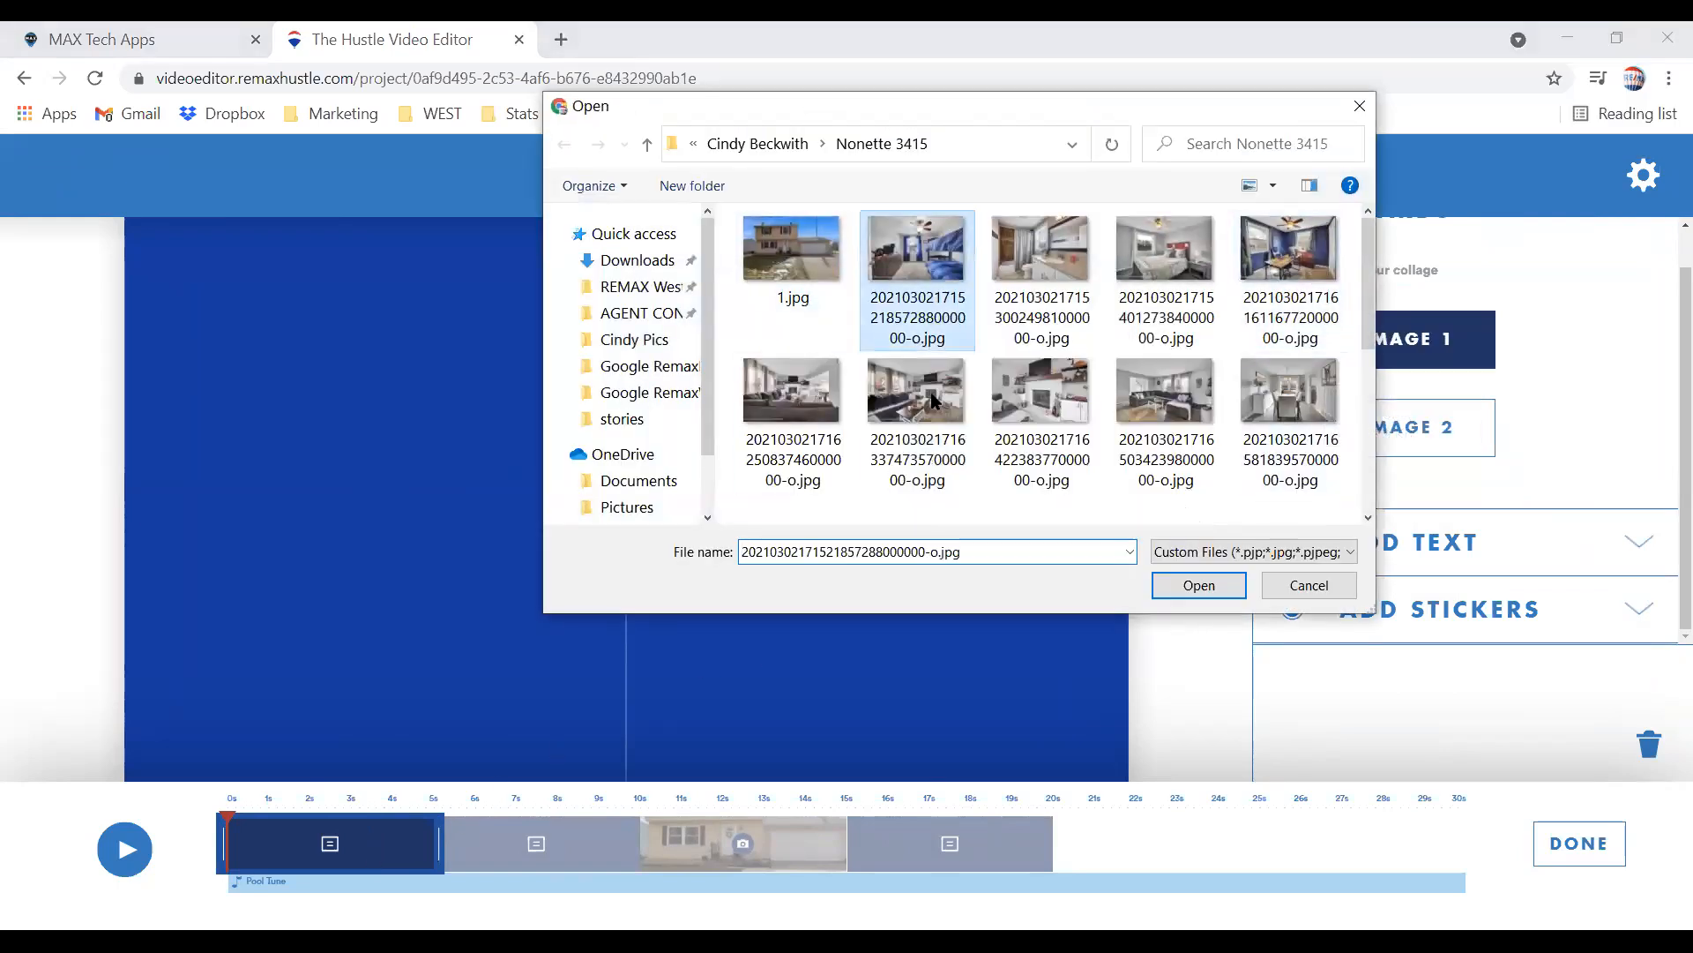
left_click(1194, 586)
scroll(1028, 643, "down", 2)
scroll(863, 762, "up", 1)
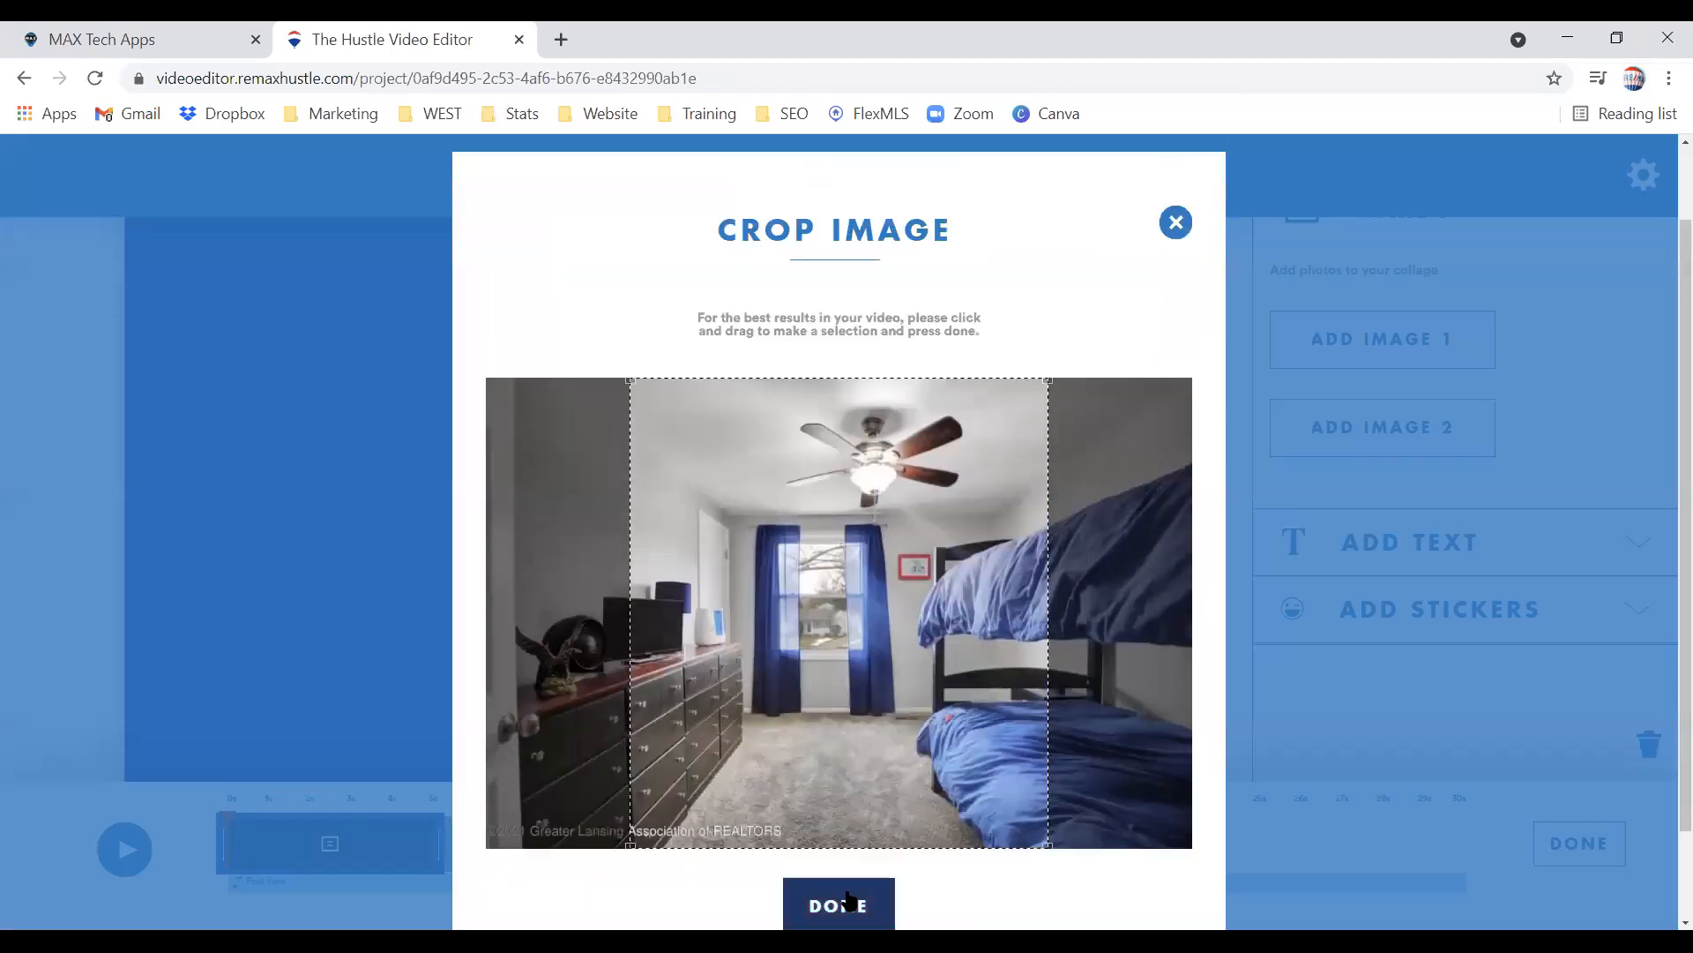
left_click(847, 899)
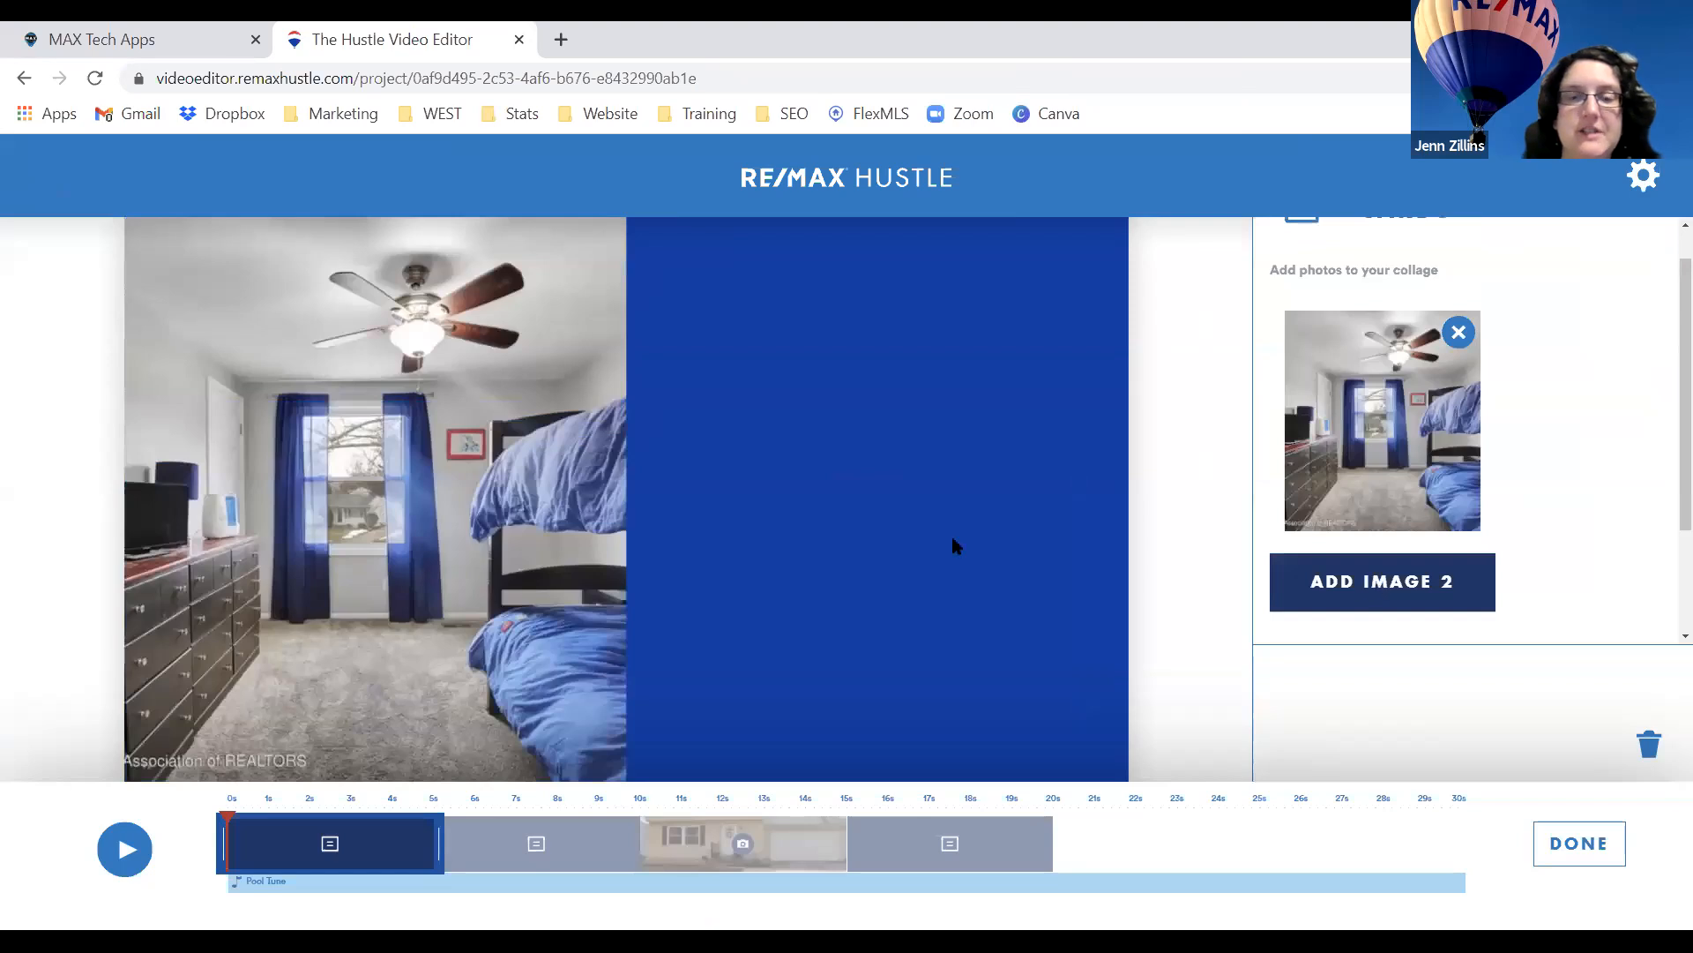
Load the dining room photo as the collage's second image.
left_click(953, 545)
left_click(1270, 414)
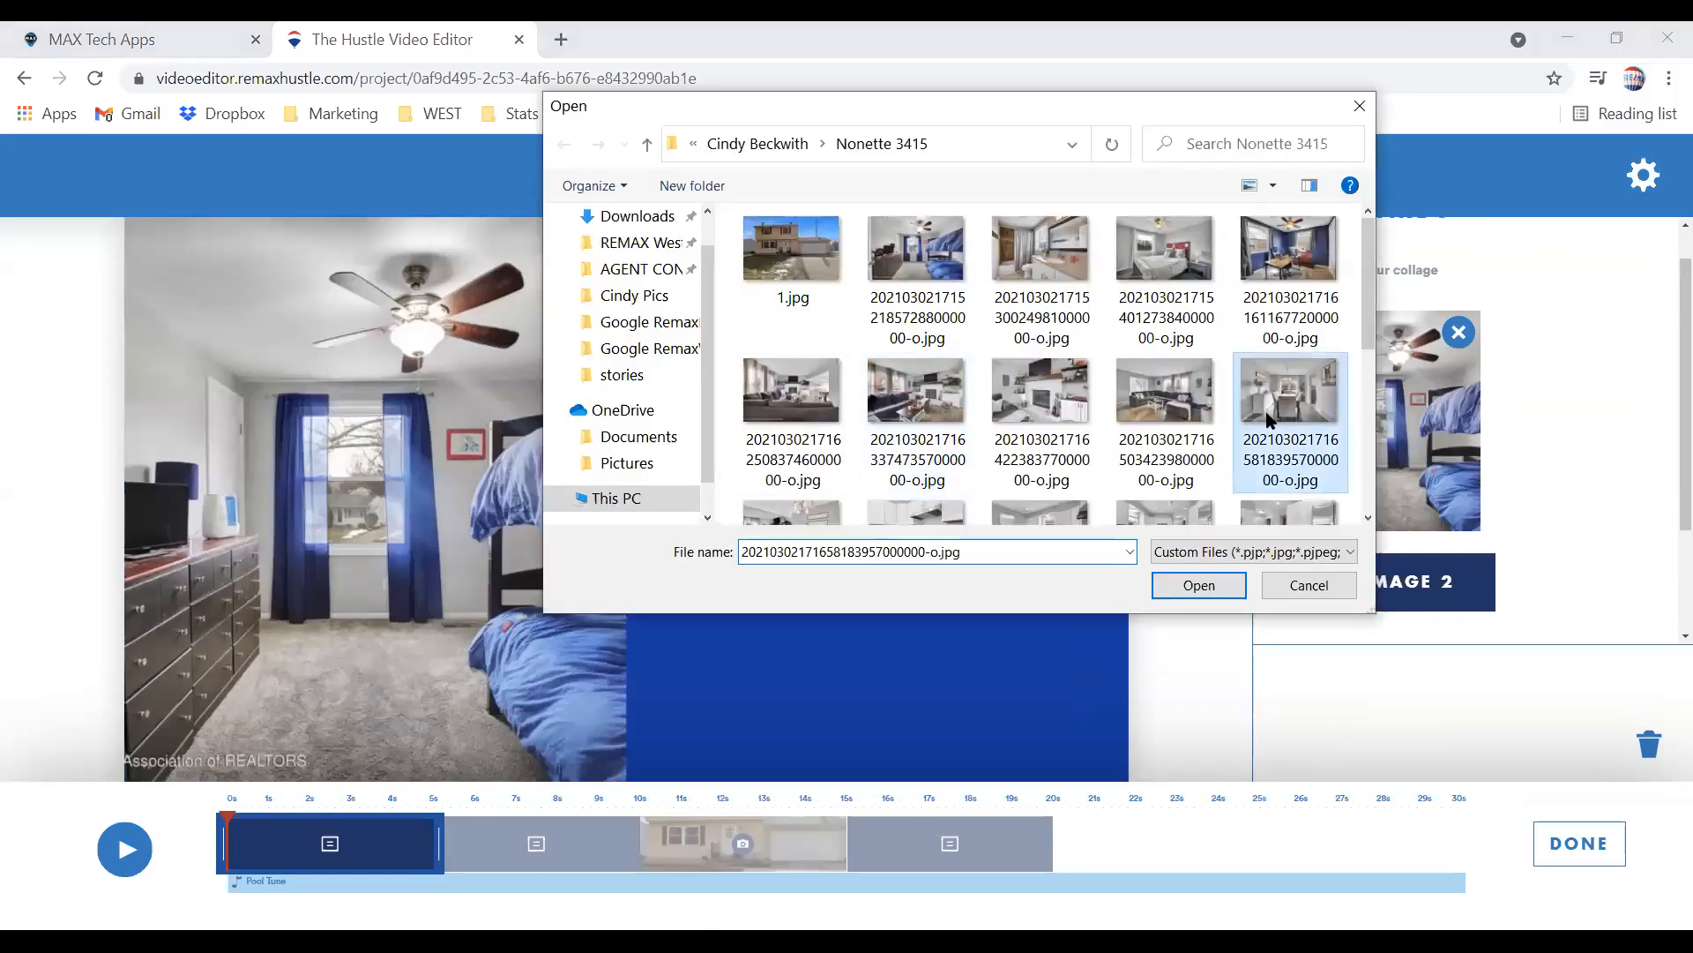
double_click(1267, 419)
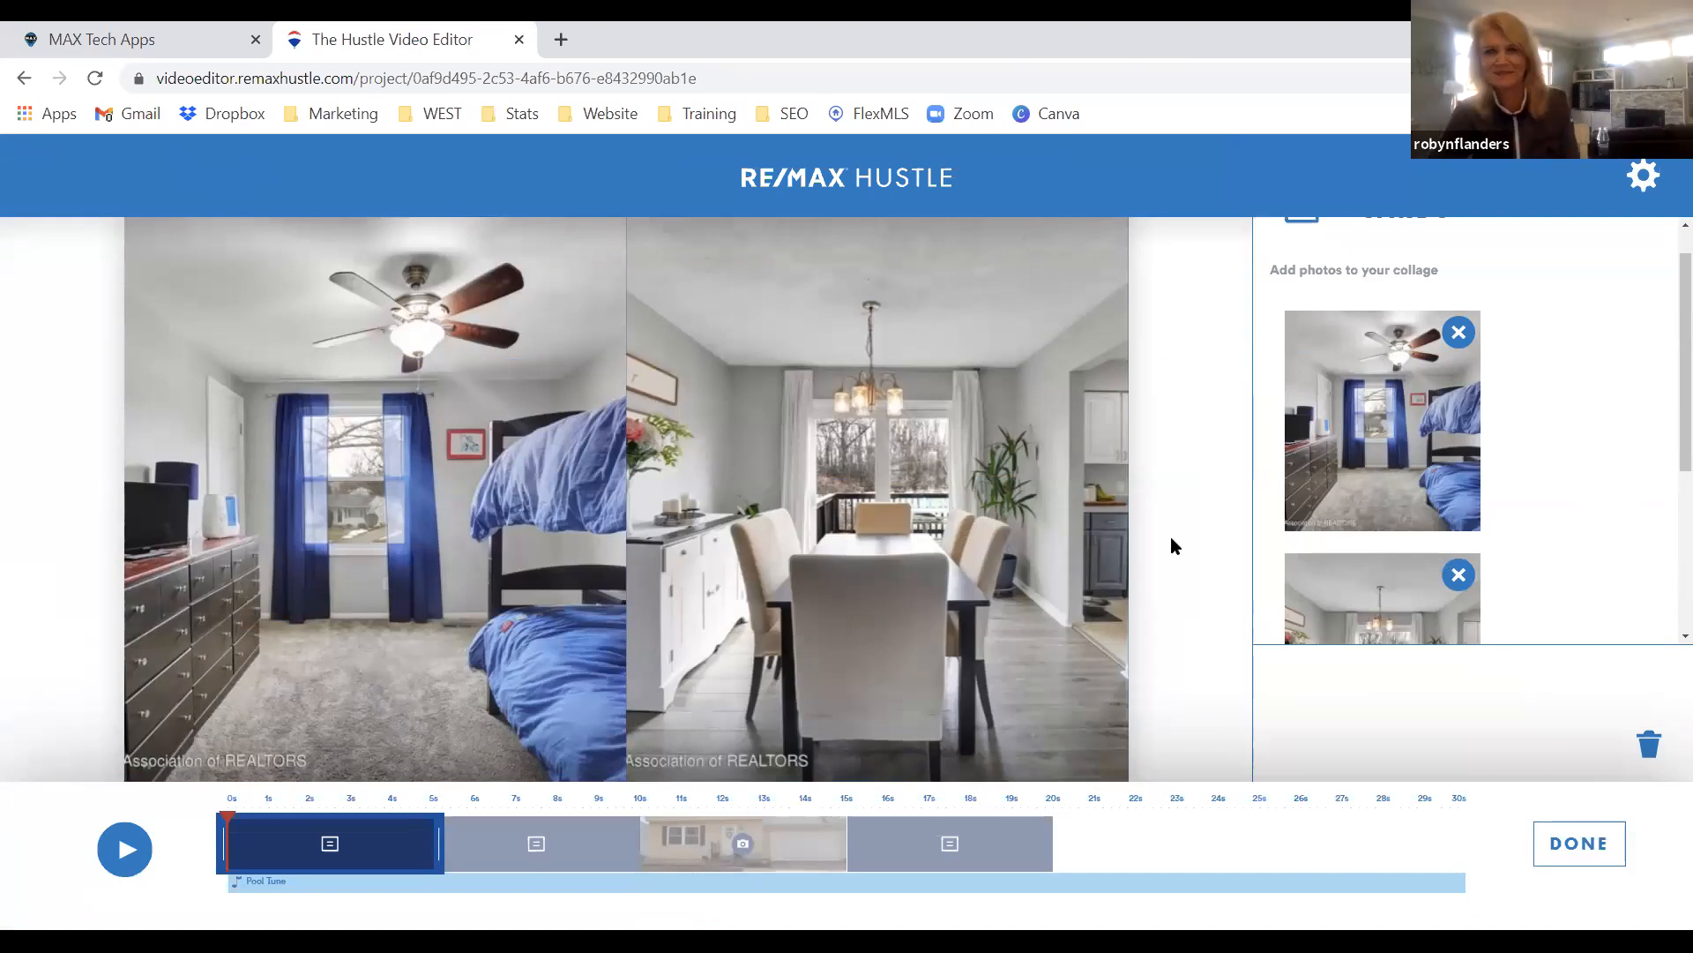
scroll(1499, 540, "down", 3)
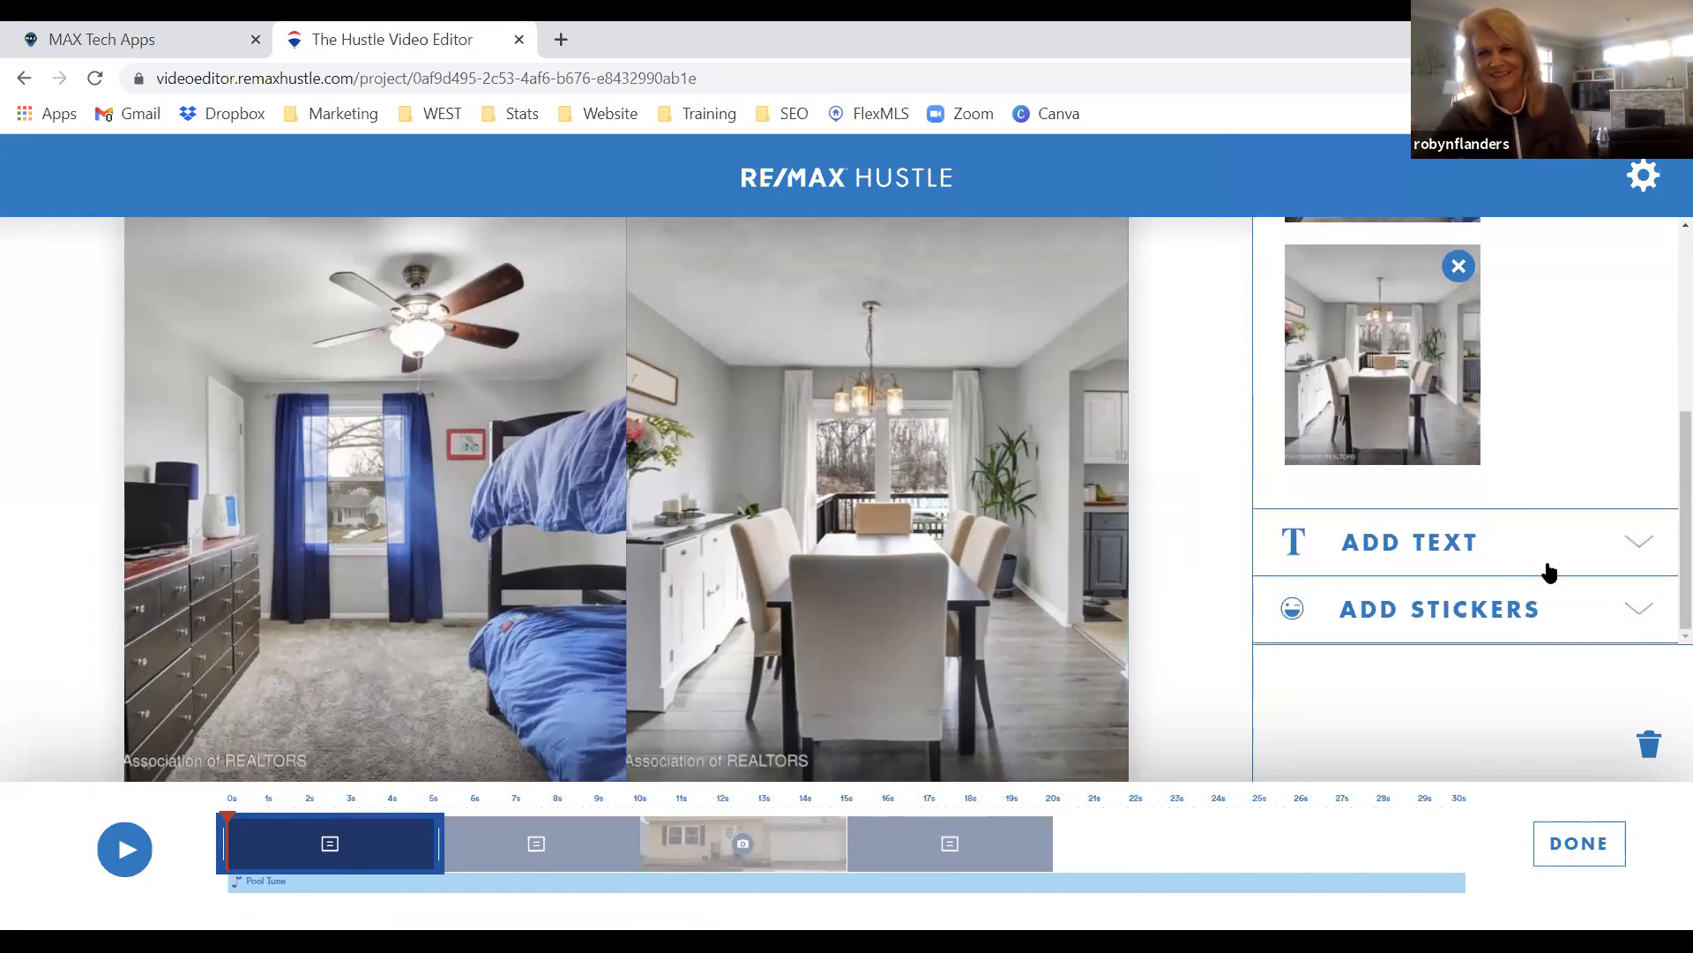
Caption the collage 'Beautiful bedroom and dining room!'.
left_click(1634, 538)
left_click(1443, 415)
type("Beautiful")
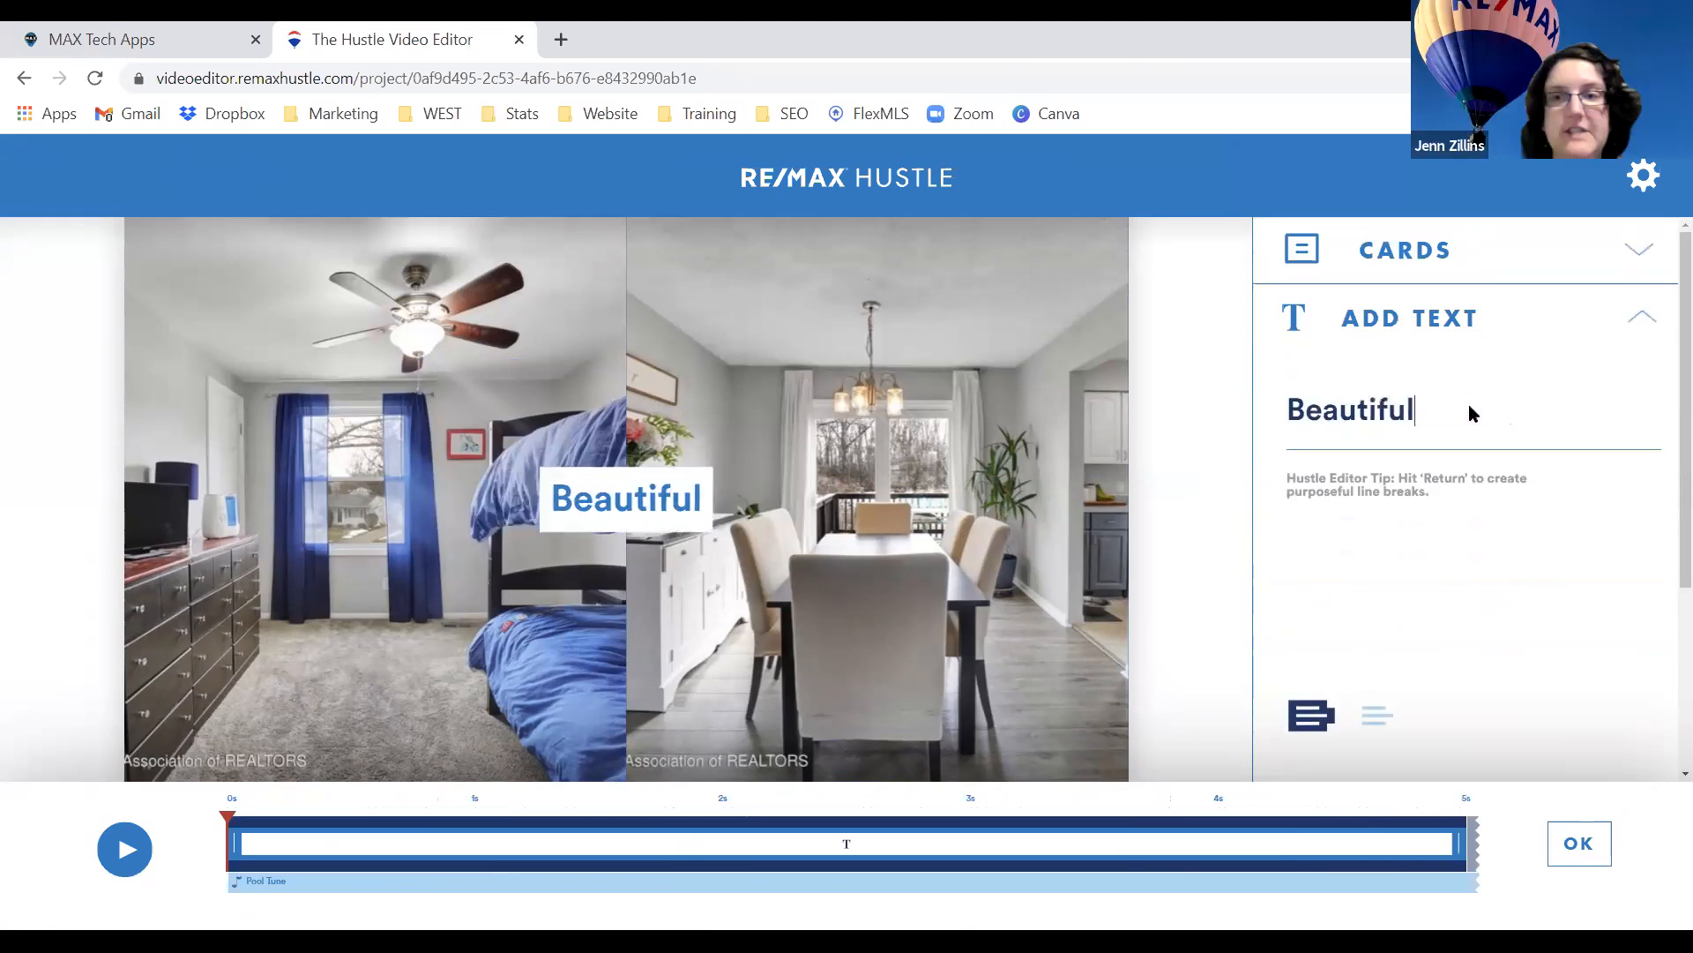
type(" bedroom and ")
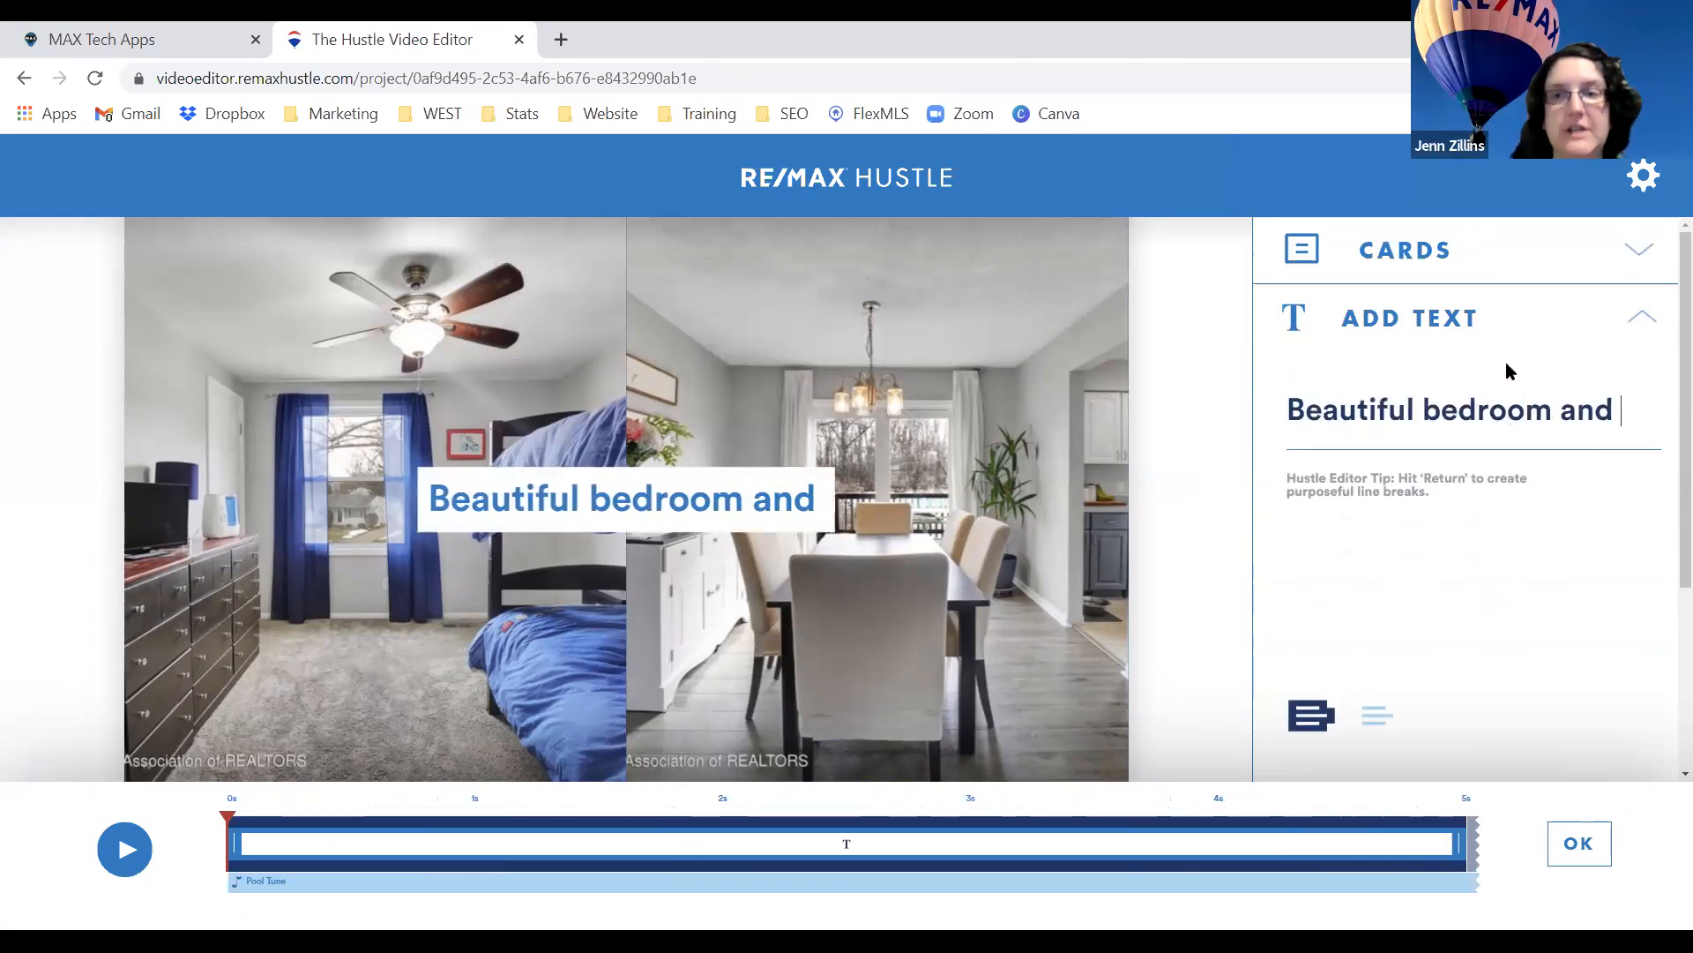
type("dining room!")
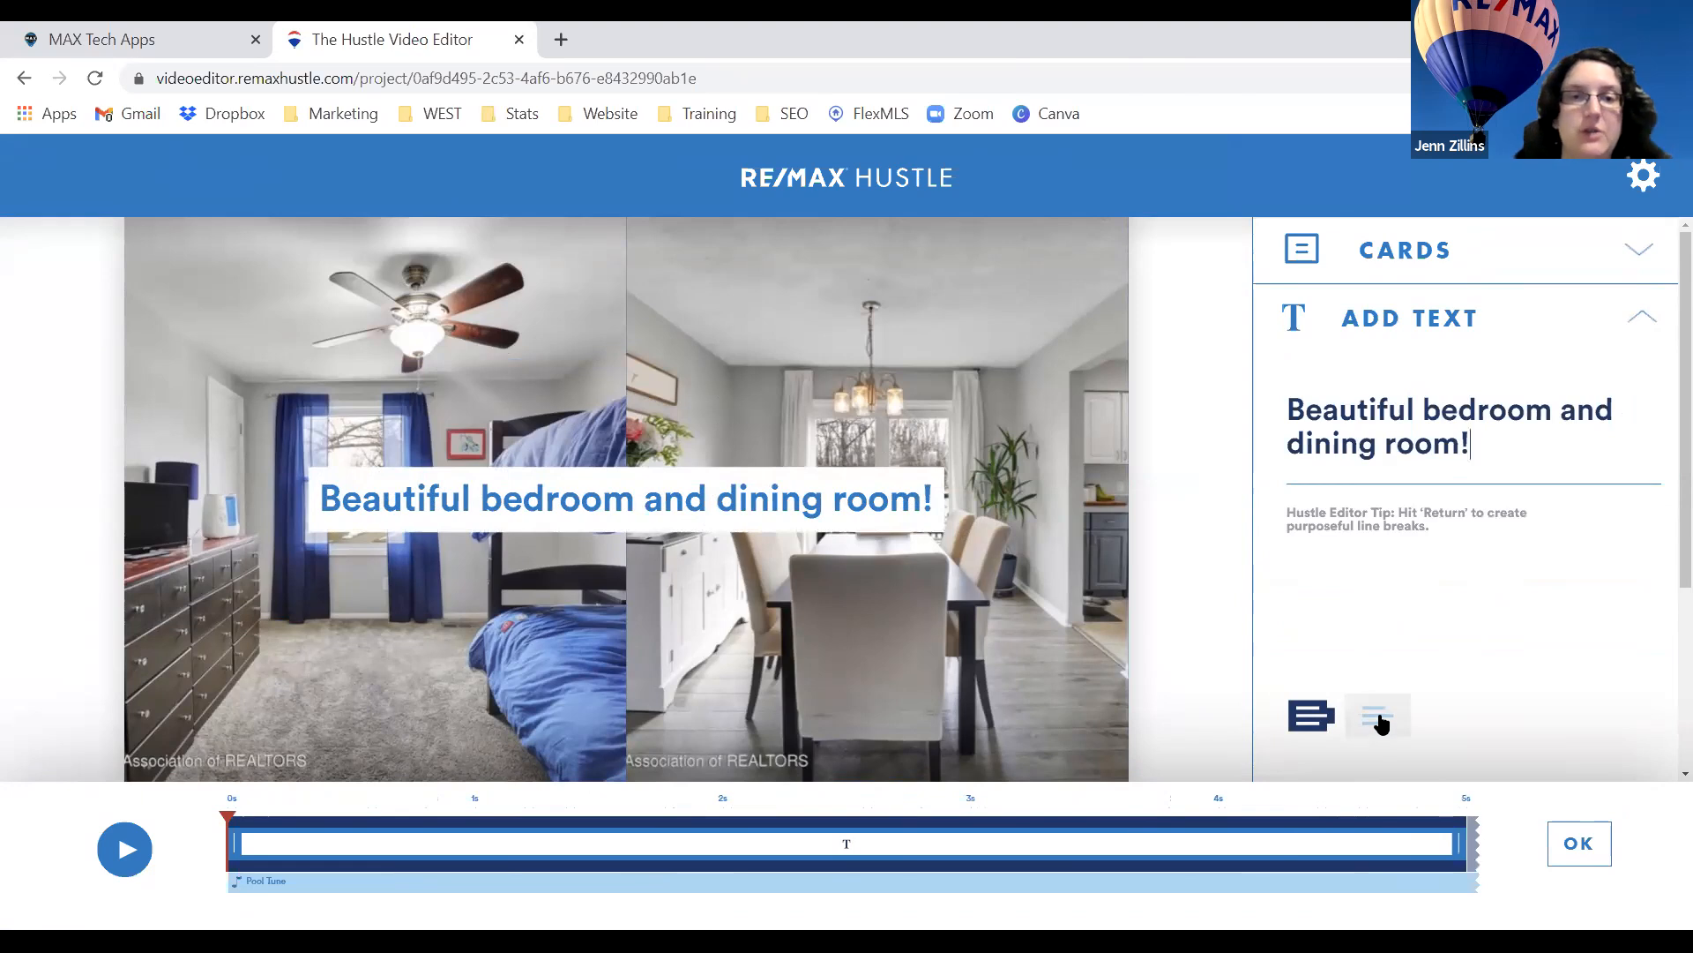
left_click(1632, 317)
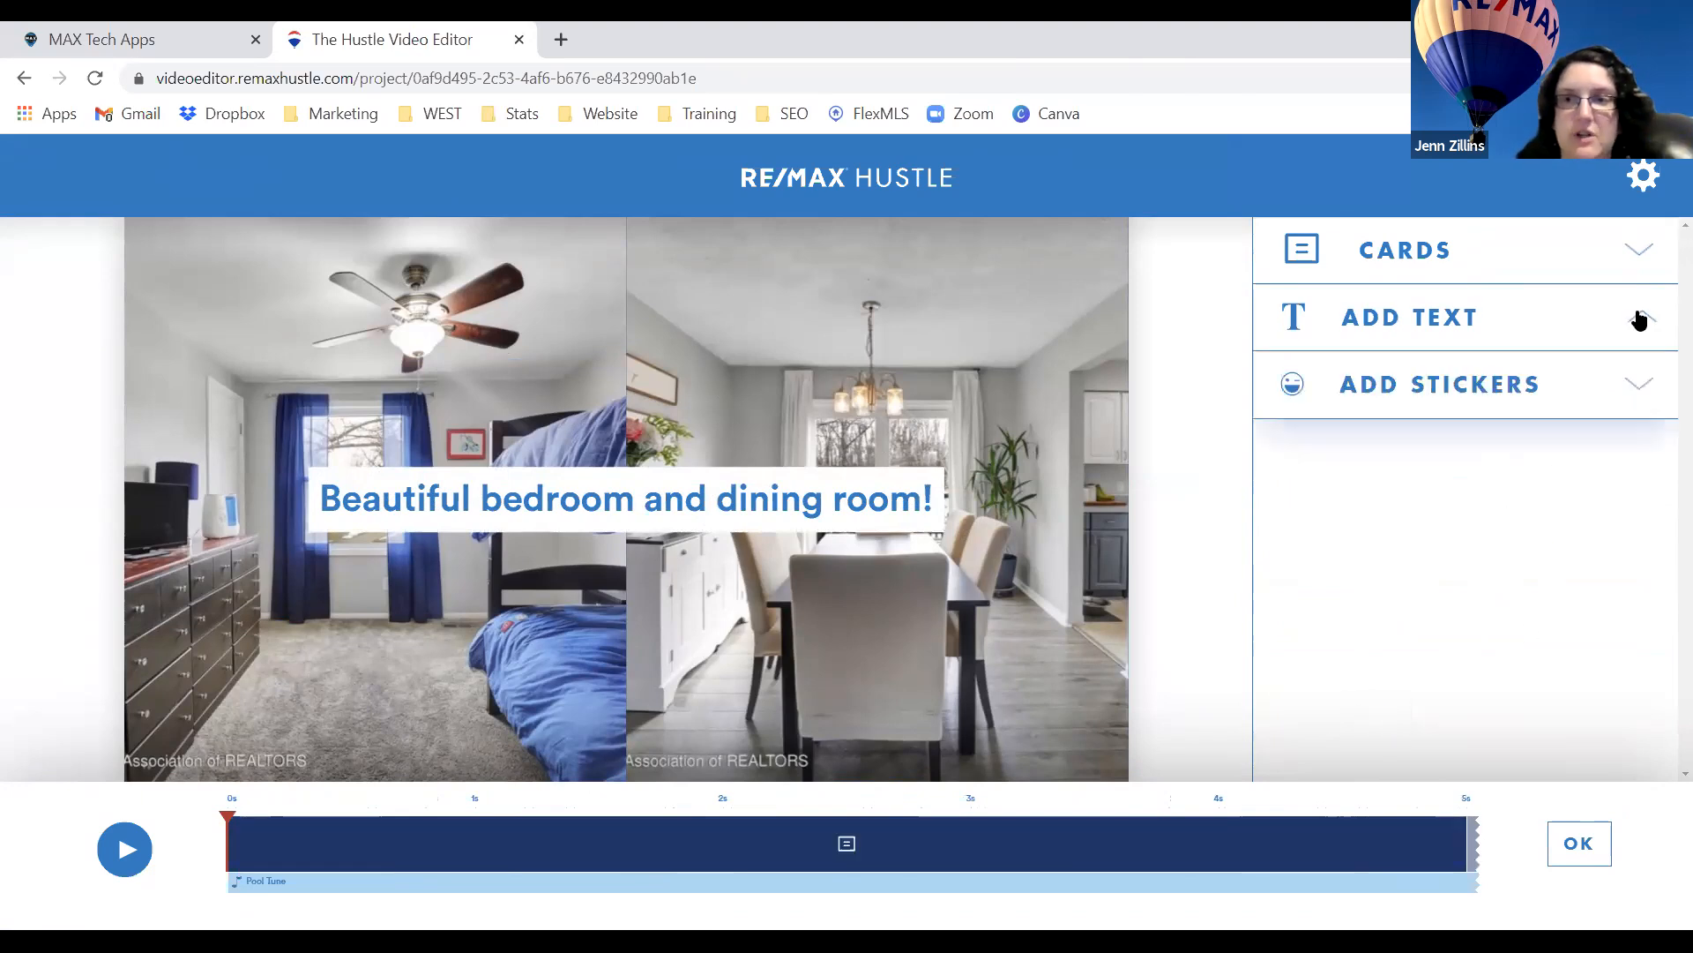
Add the RE/MAX balloon sticker to the collage and confirm.
left_click(1539, 402)
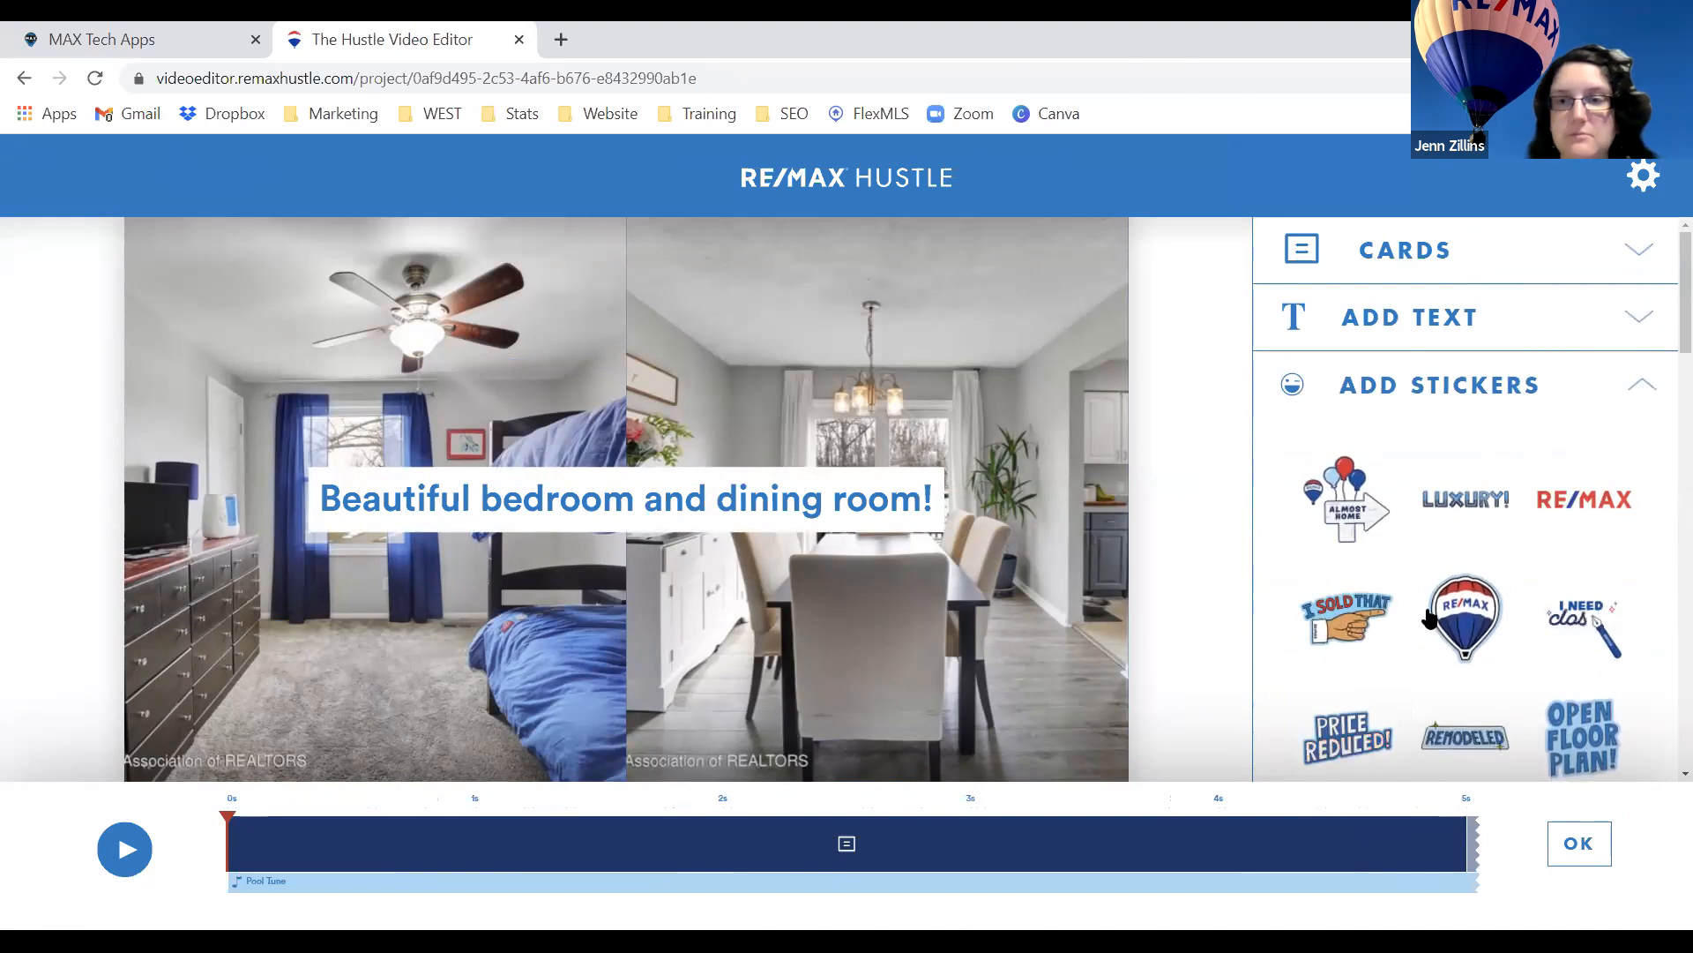
left_click(1465, 615)
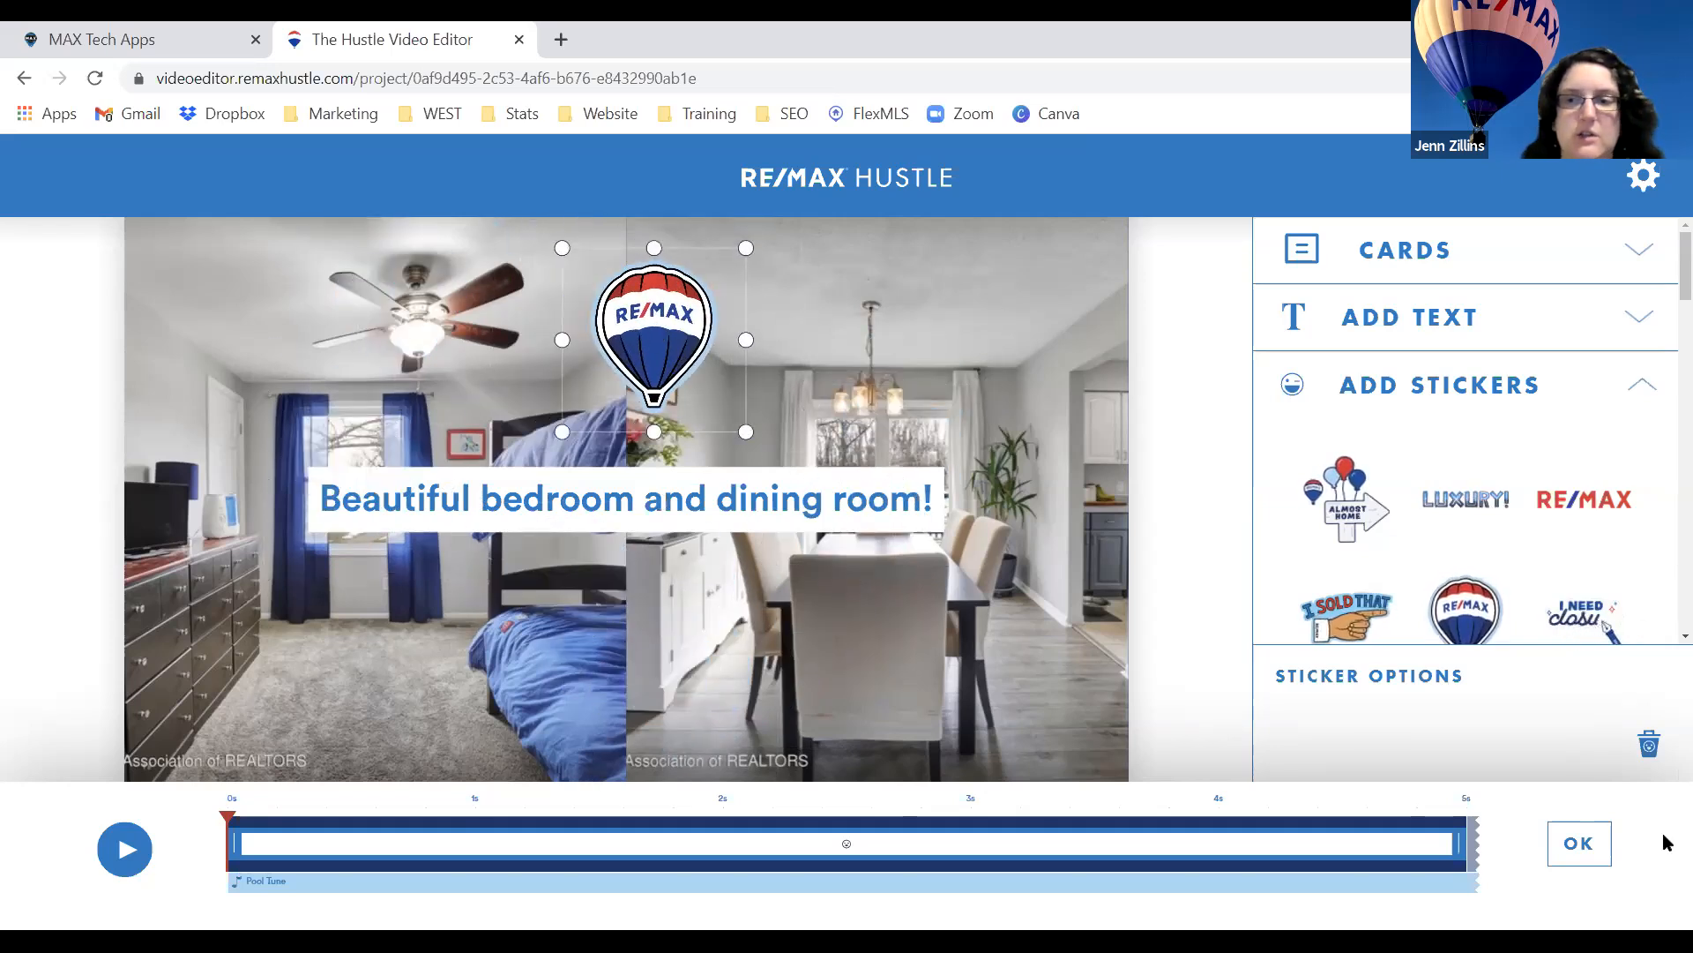
left_click(1576, 856)
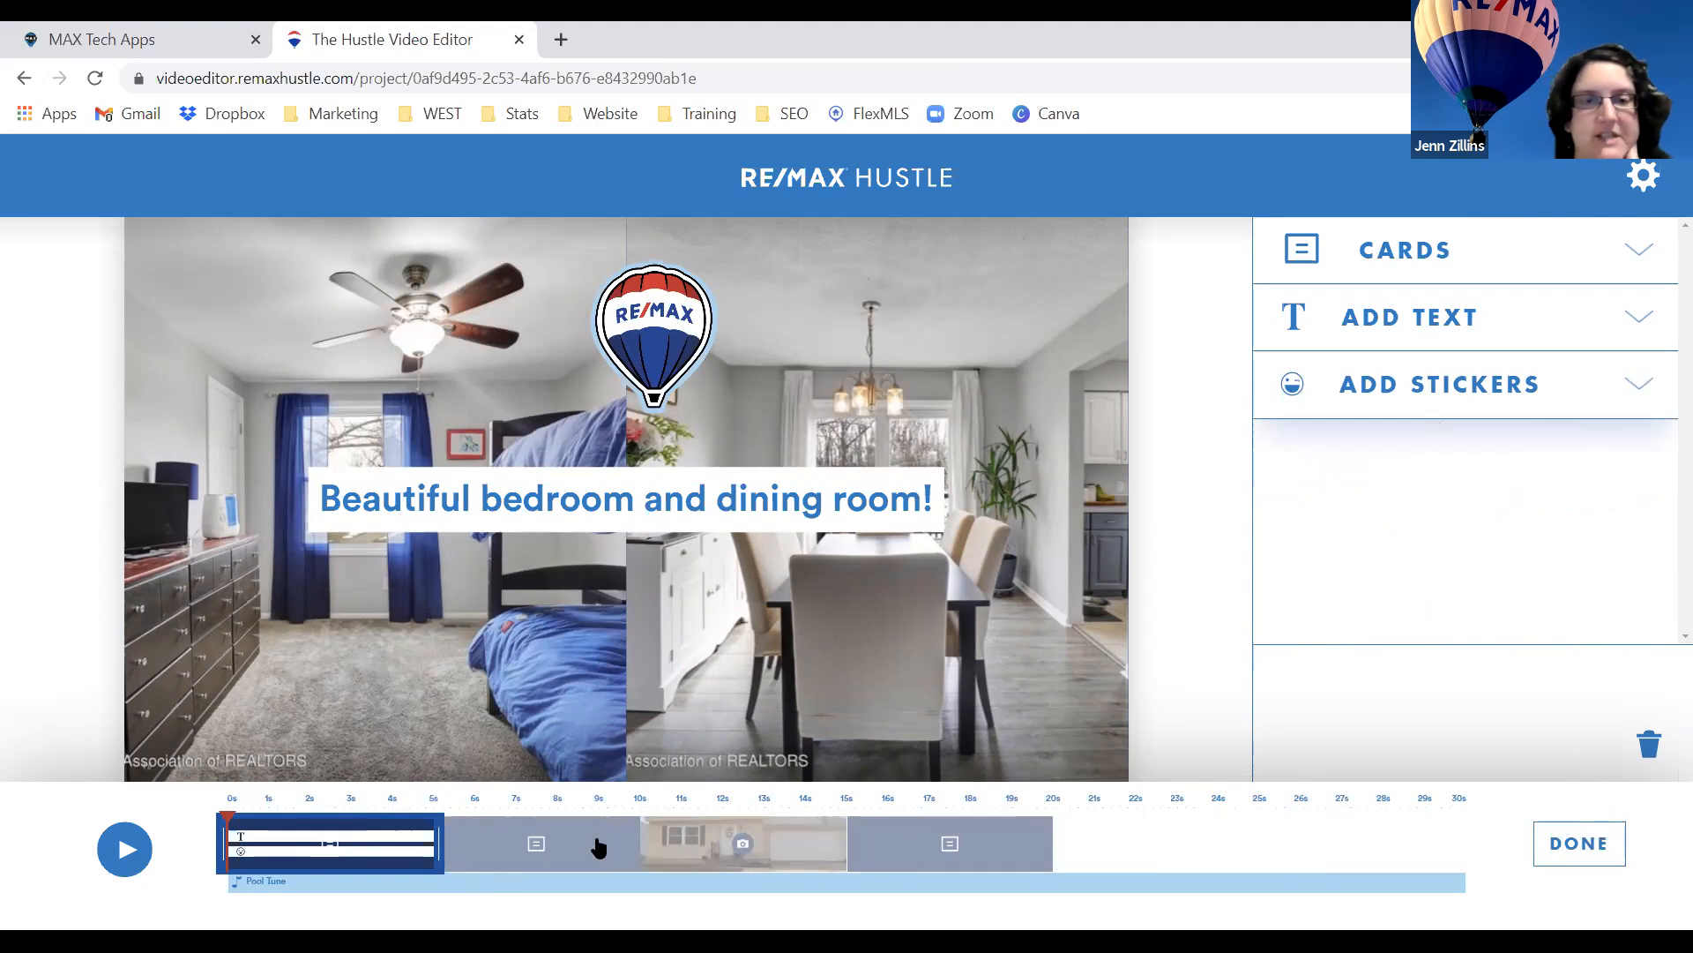
Drag the collage after the house photo, then check the opening card and house photo.
left_click_drag(348, 839, 745, 839)
left_click(1580, 845)
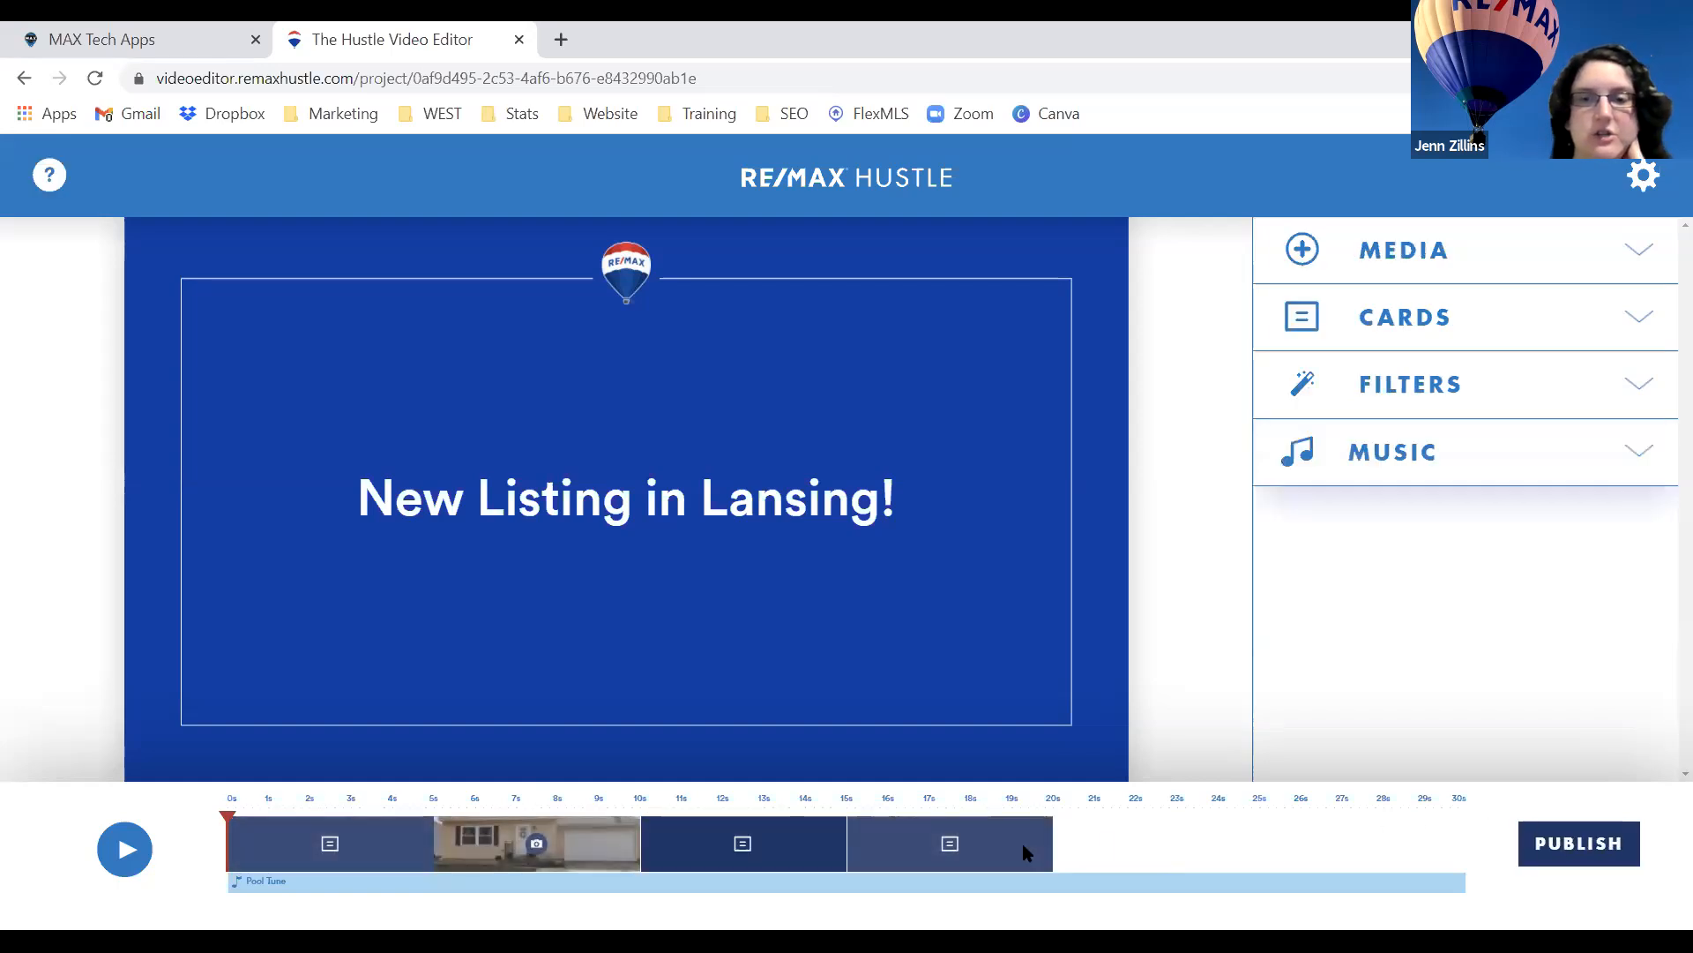
left_click(330, 844)
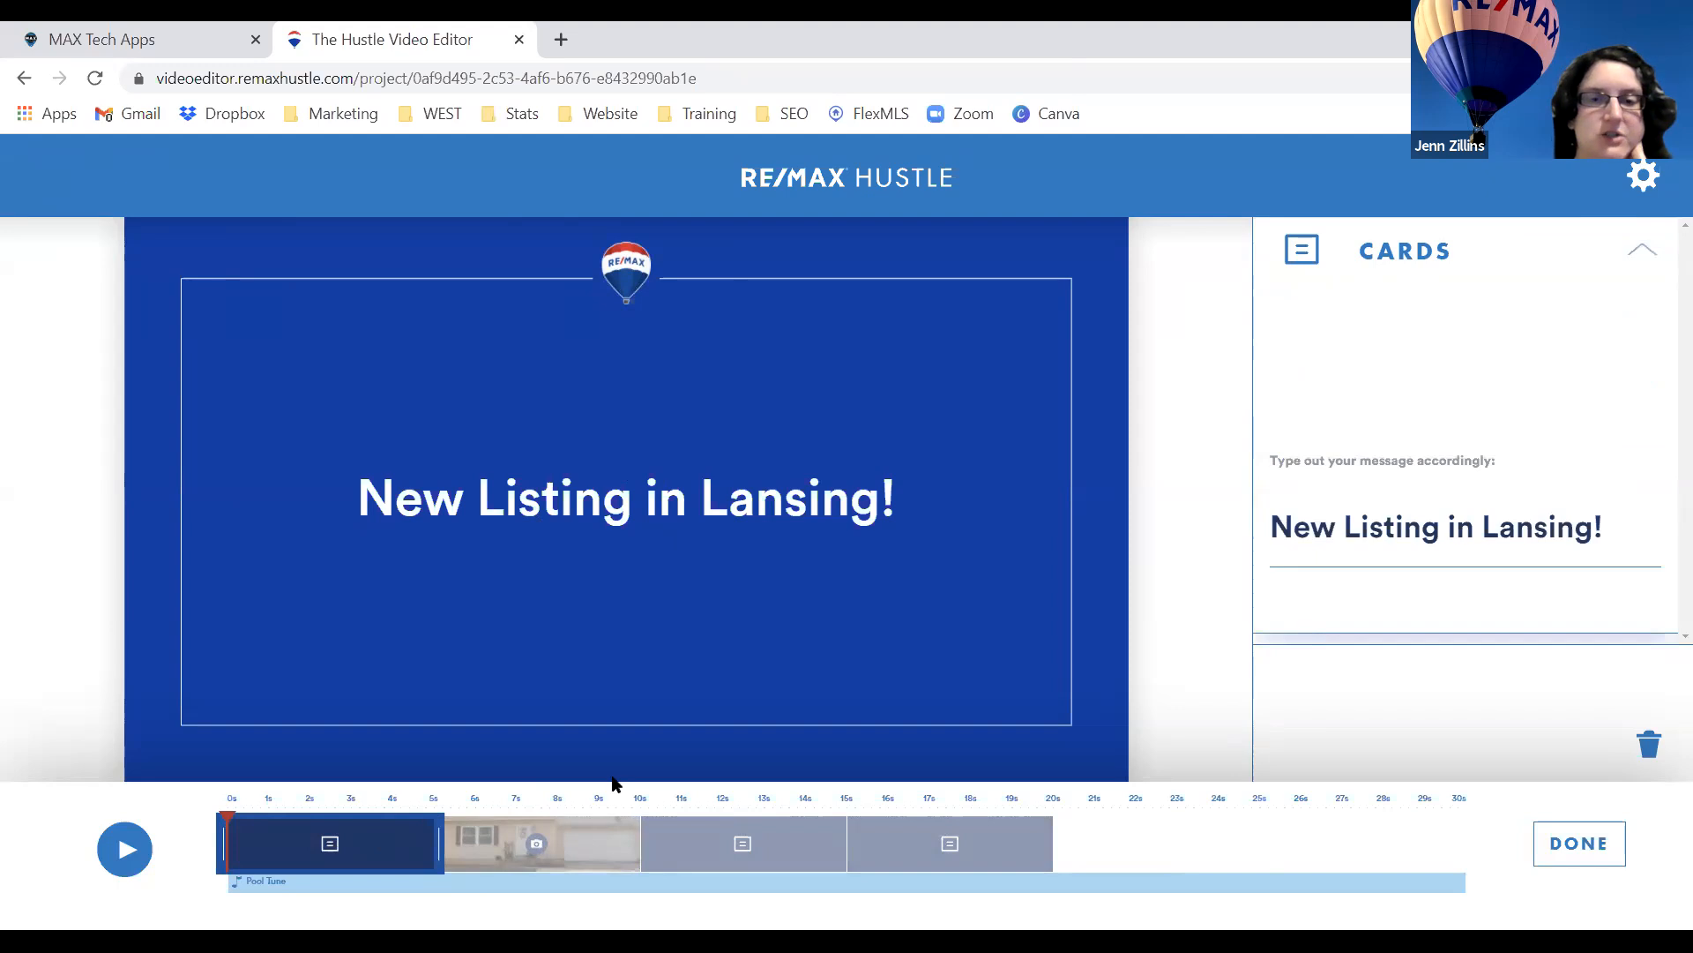
left_click(1542, 852)
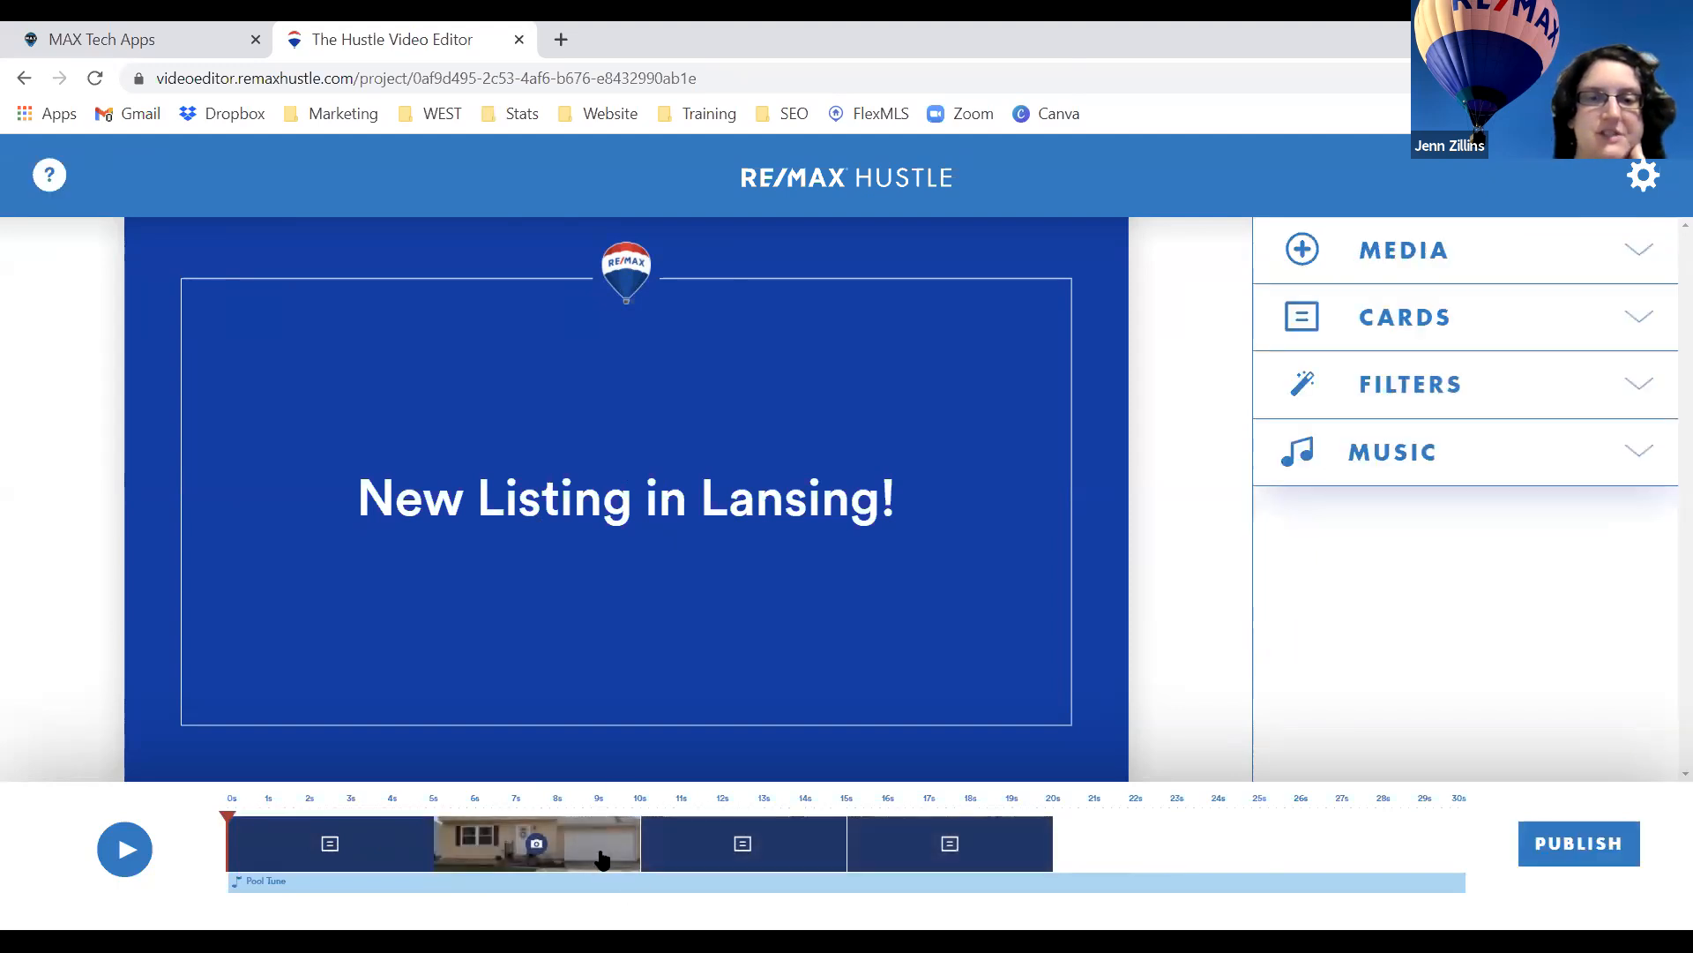
left_click(602, 857)
left_click(1595, 849)
Review the collage and agent contact end card, then show the music choices with Pool Tune.
left_click(748, 847)
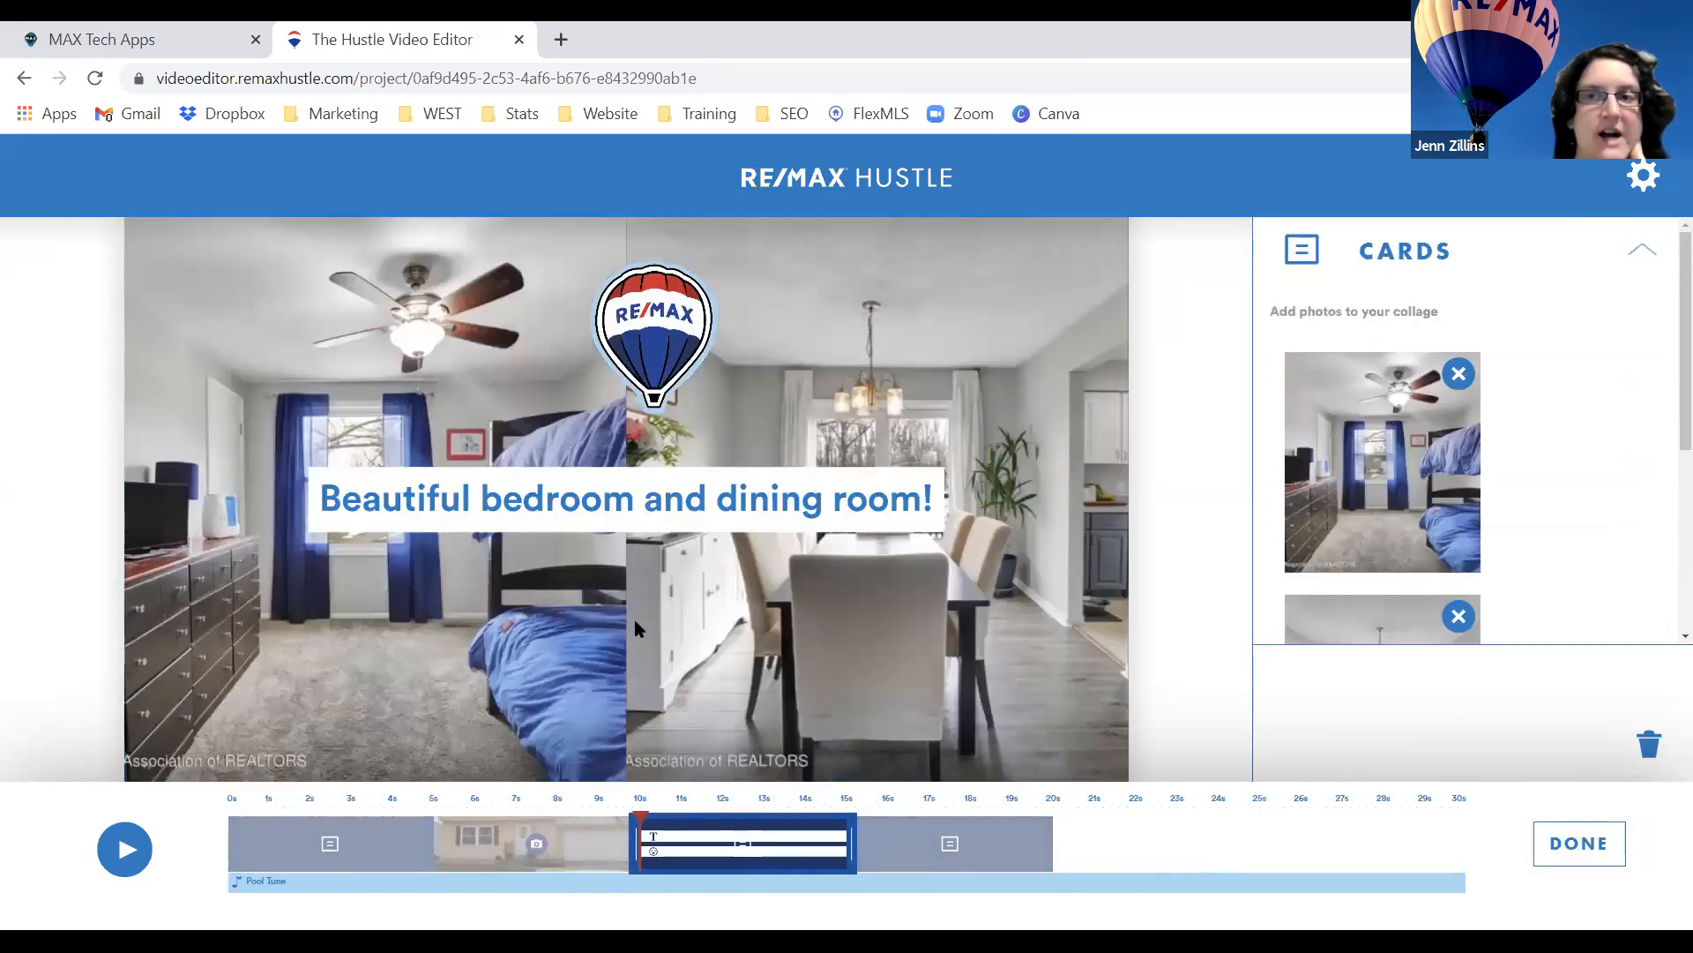
left_click_drag(1372, 265, 1452, 263)
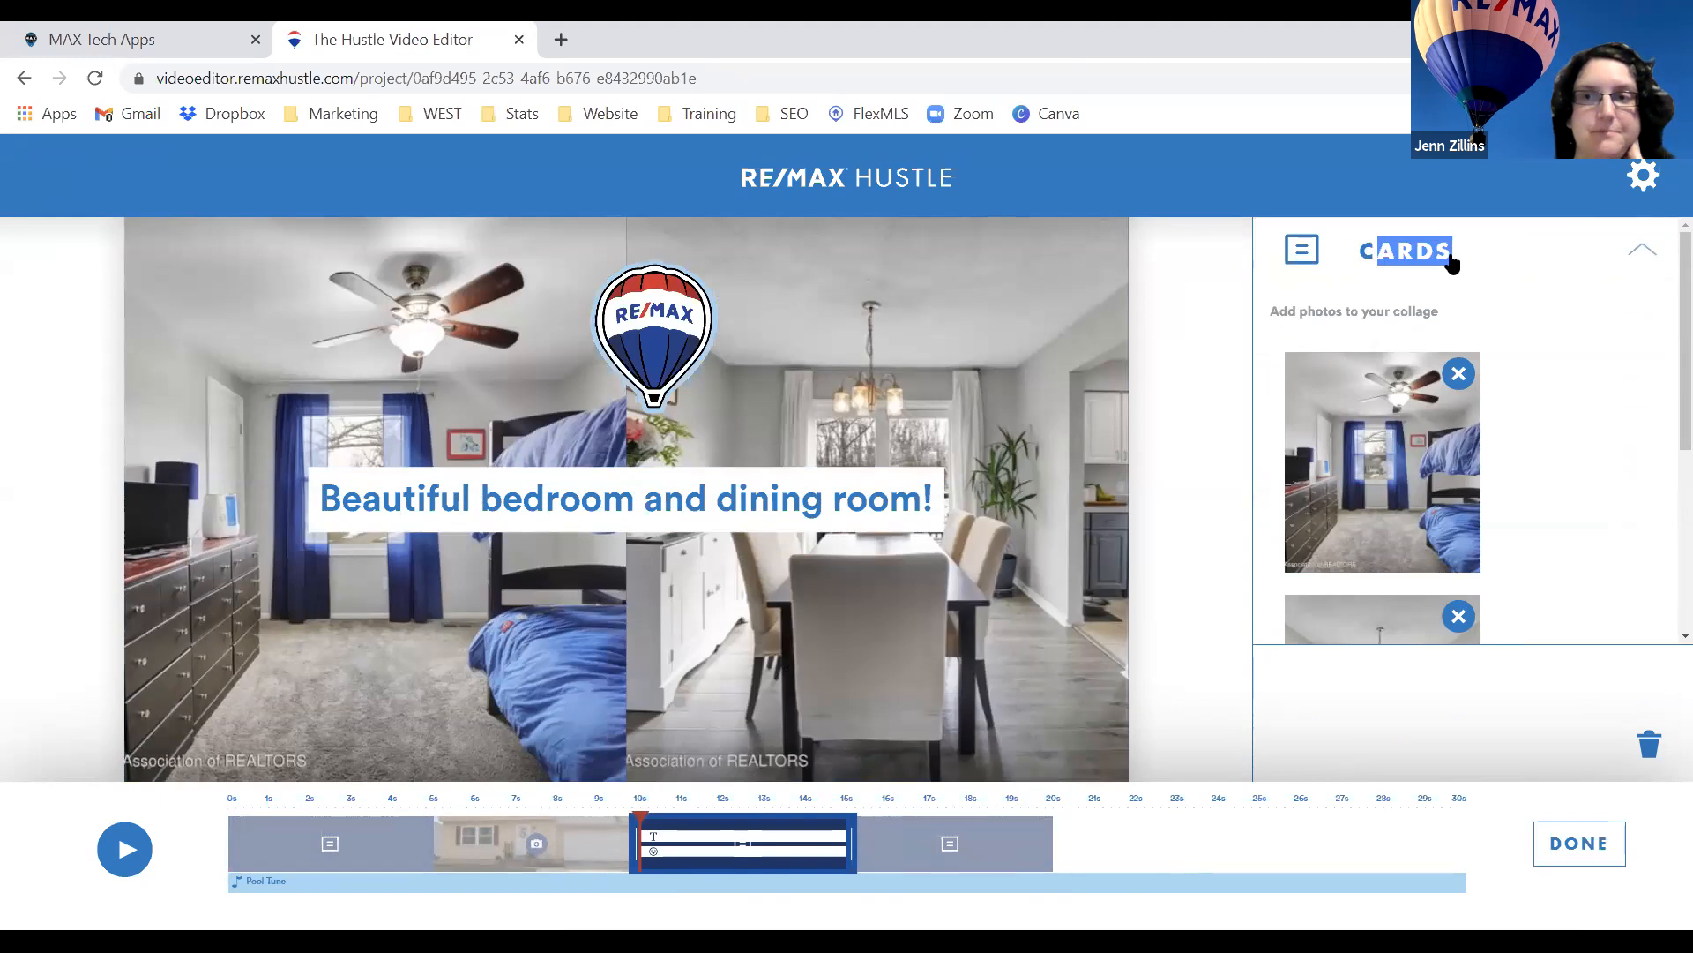
left_click(1452, 263)
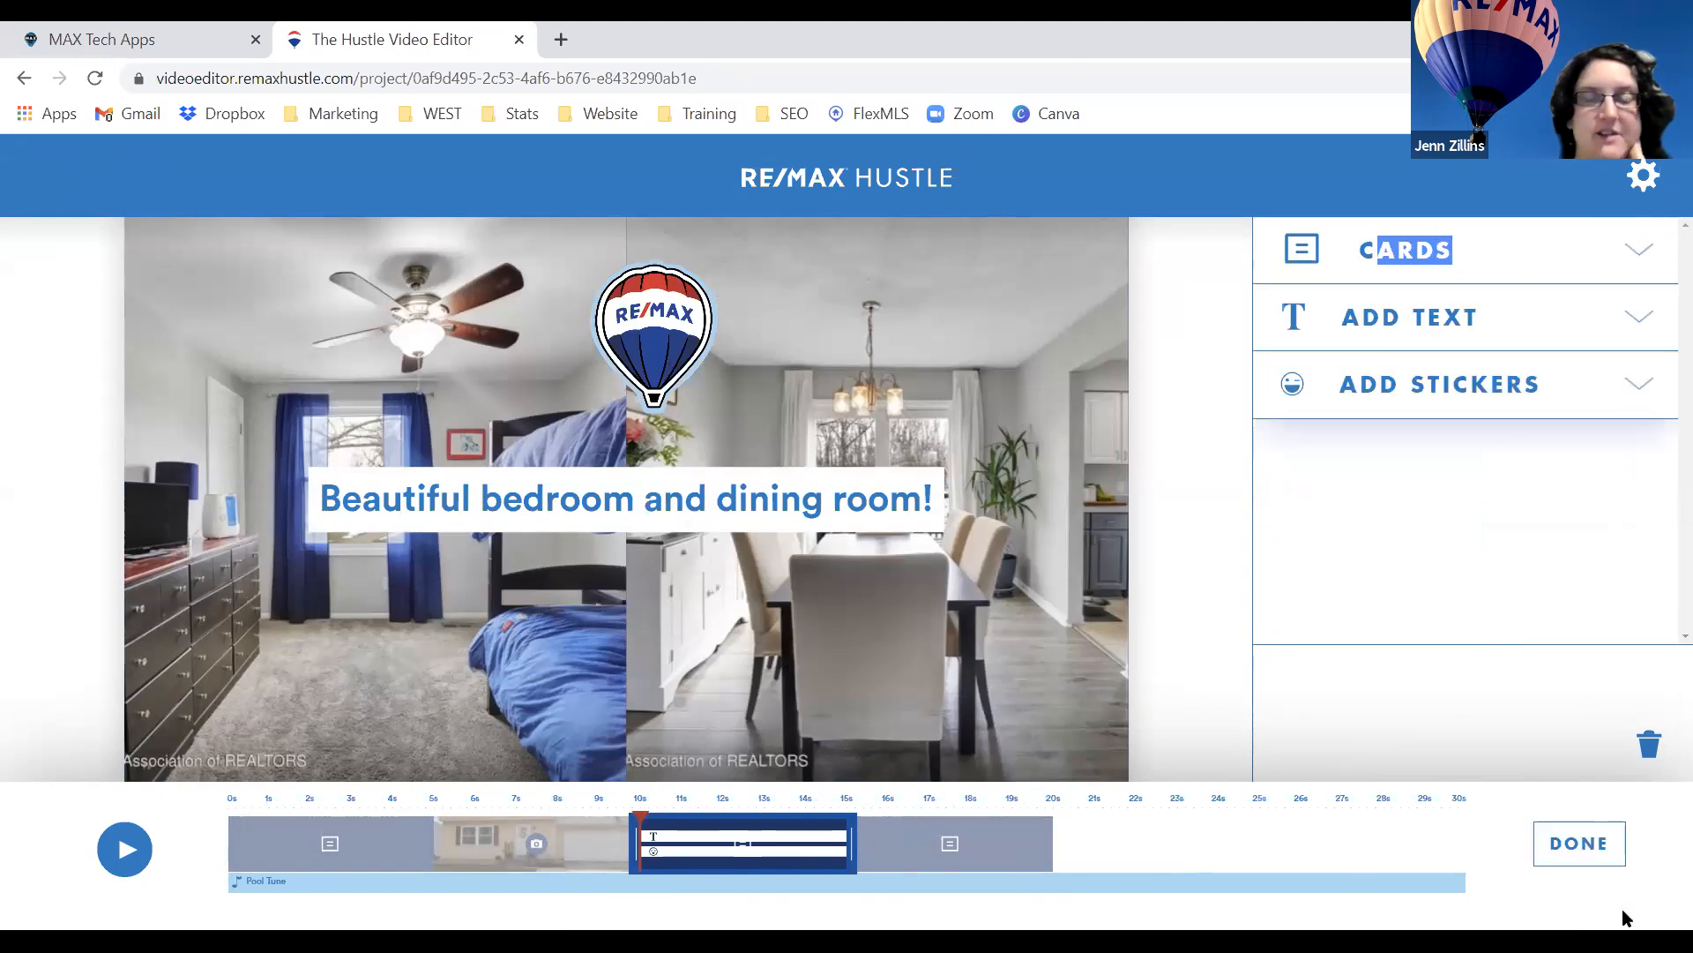
left_click(1579, 843)
left_click(917, 851)
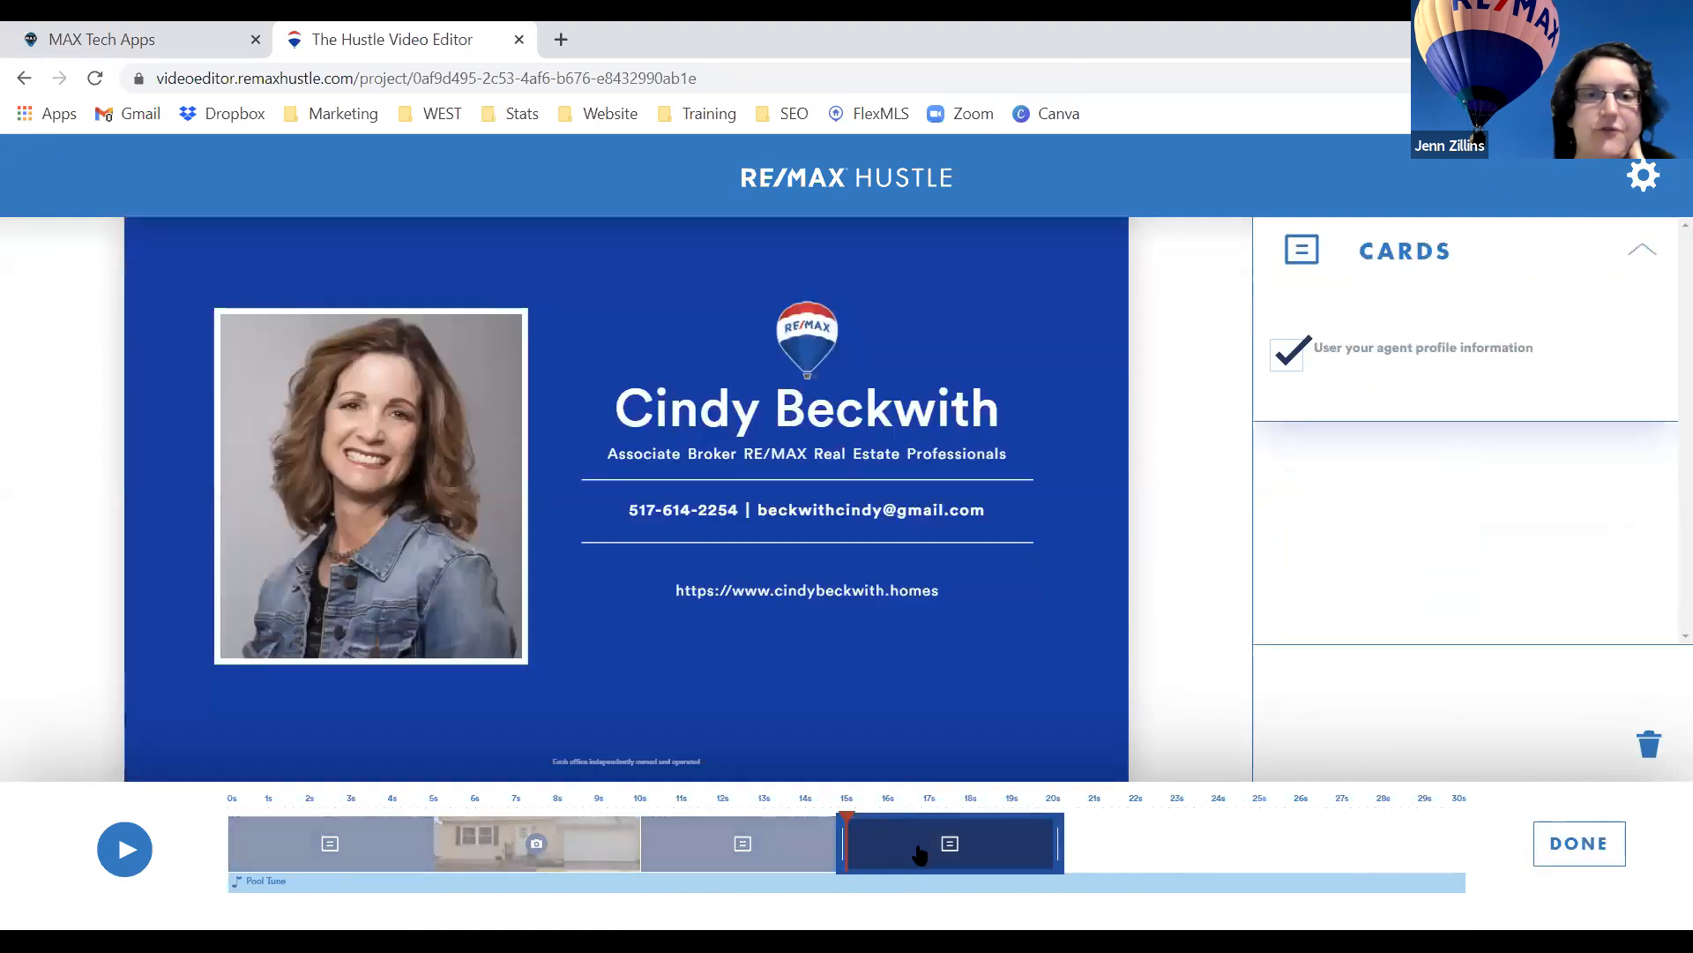
left_click(1577, 843)
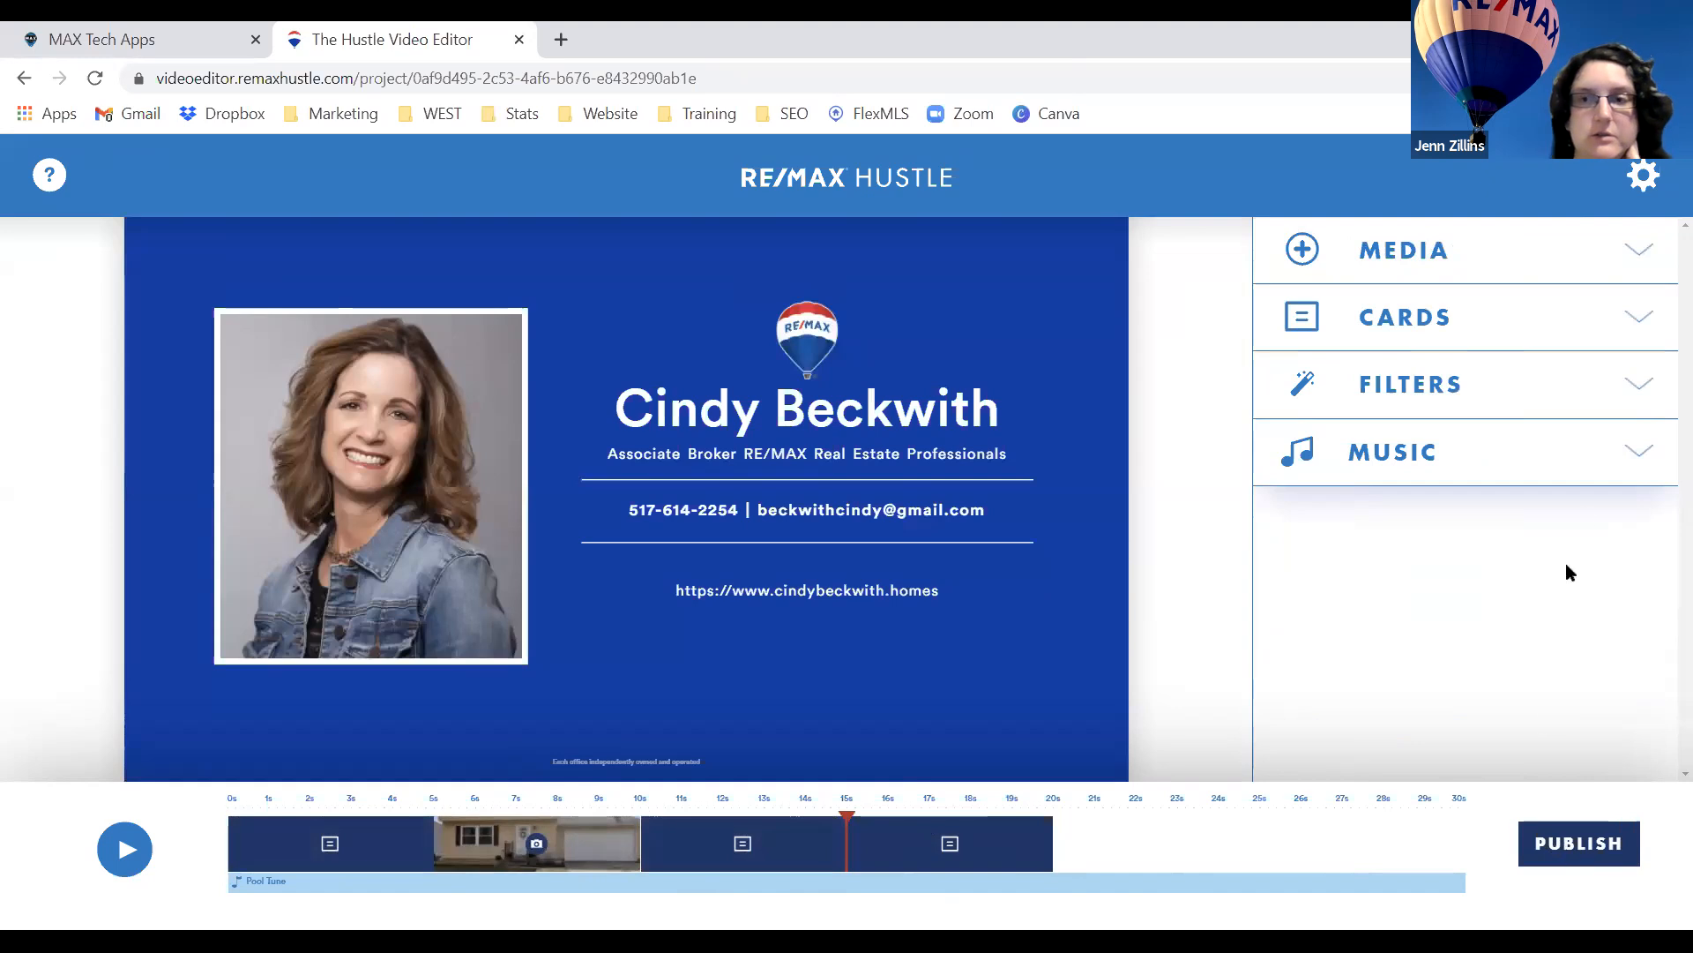
left_click(1641, 455)
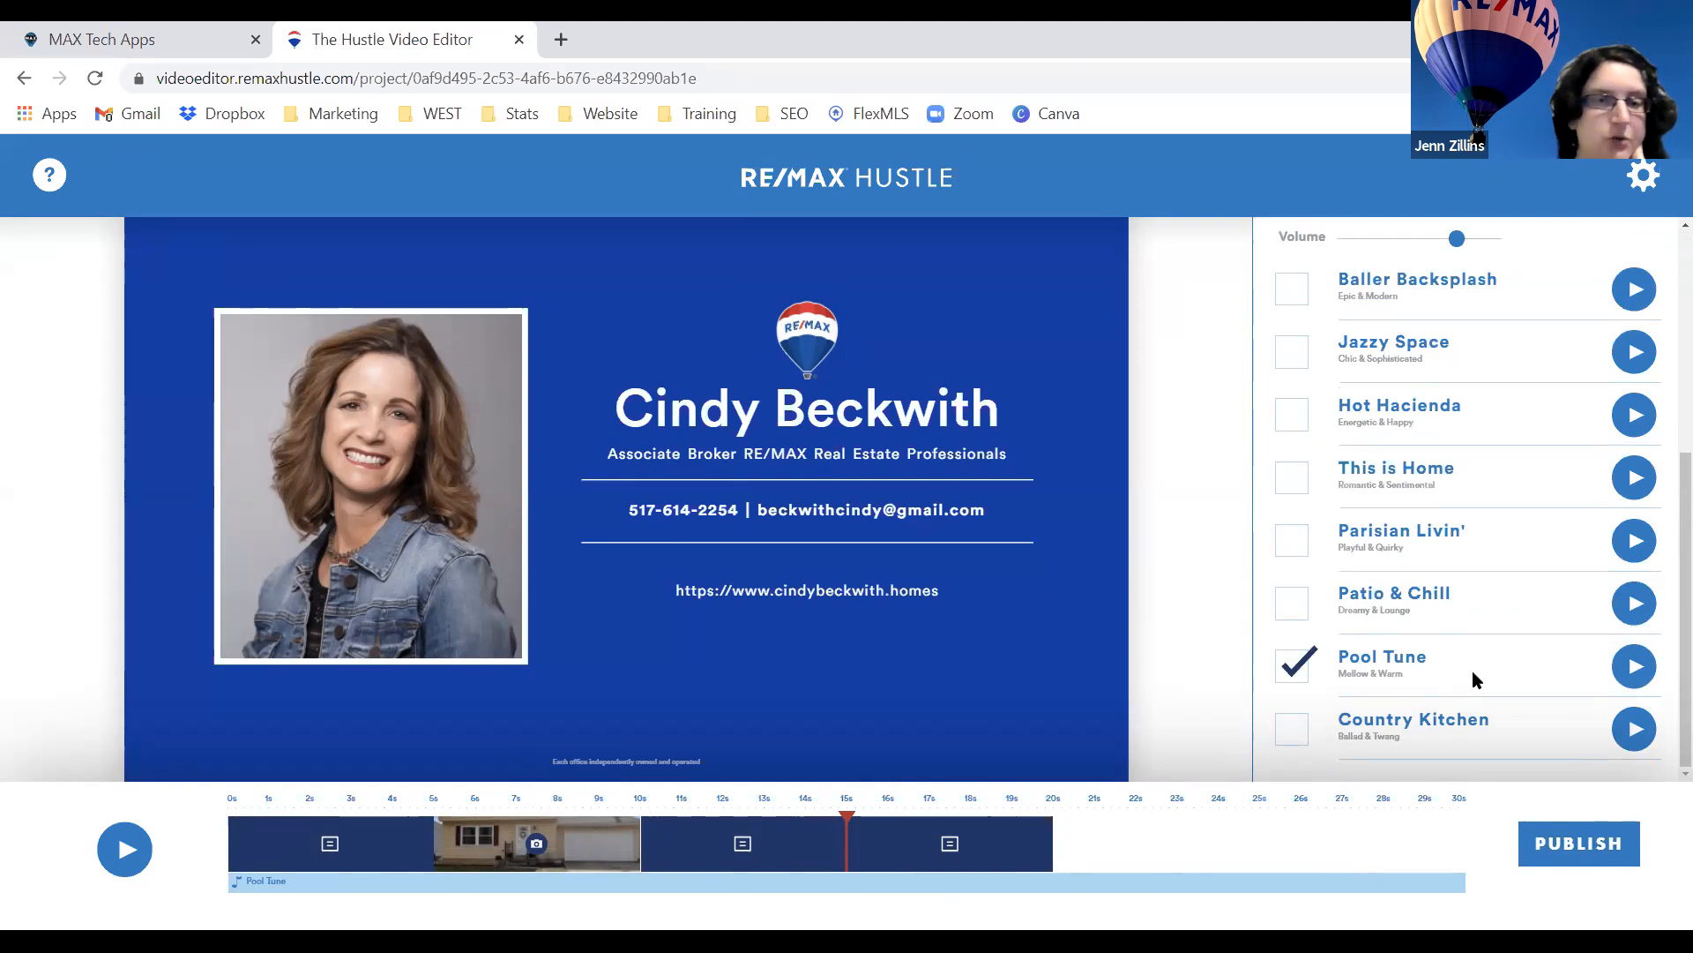
Republish the four-clip commercial and wait for it to compile.
left_click(1554, 842)
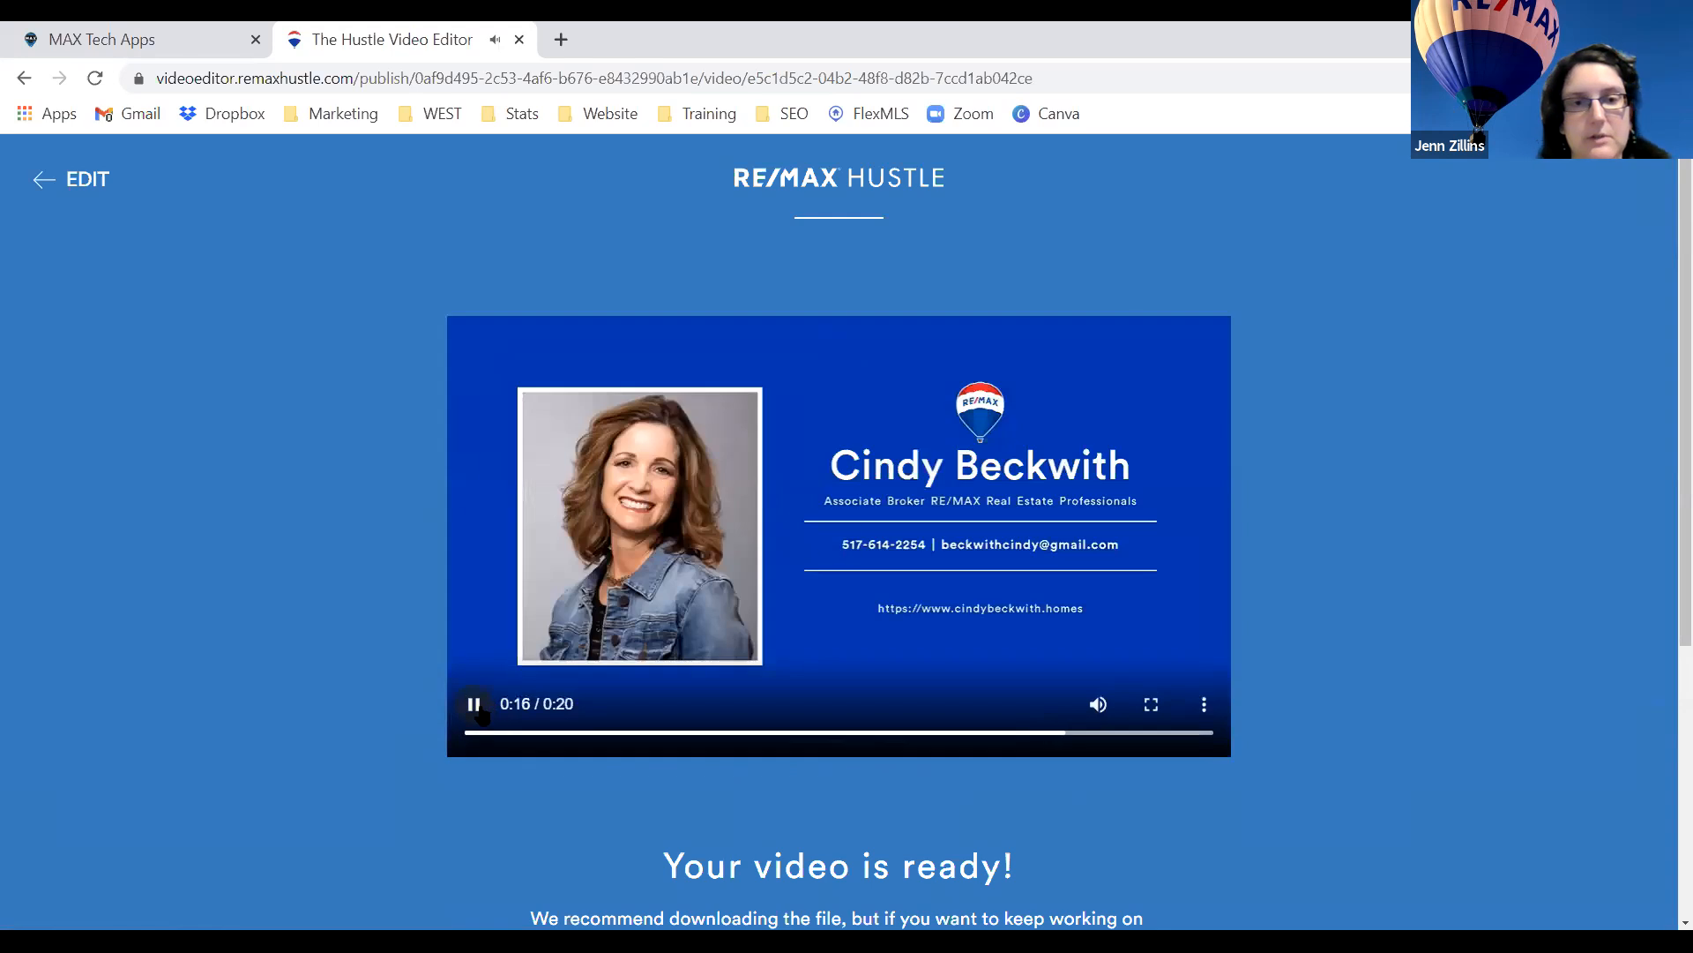
Pause the 20-second preview, scroll the ready page, and return to the project editor.
left_click(476, 706)
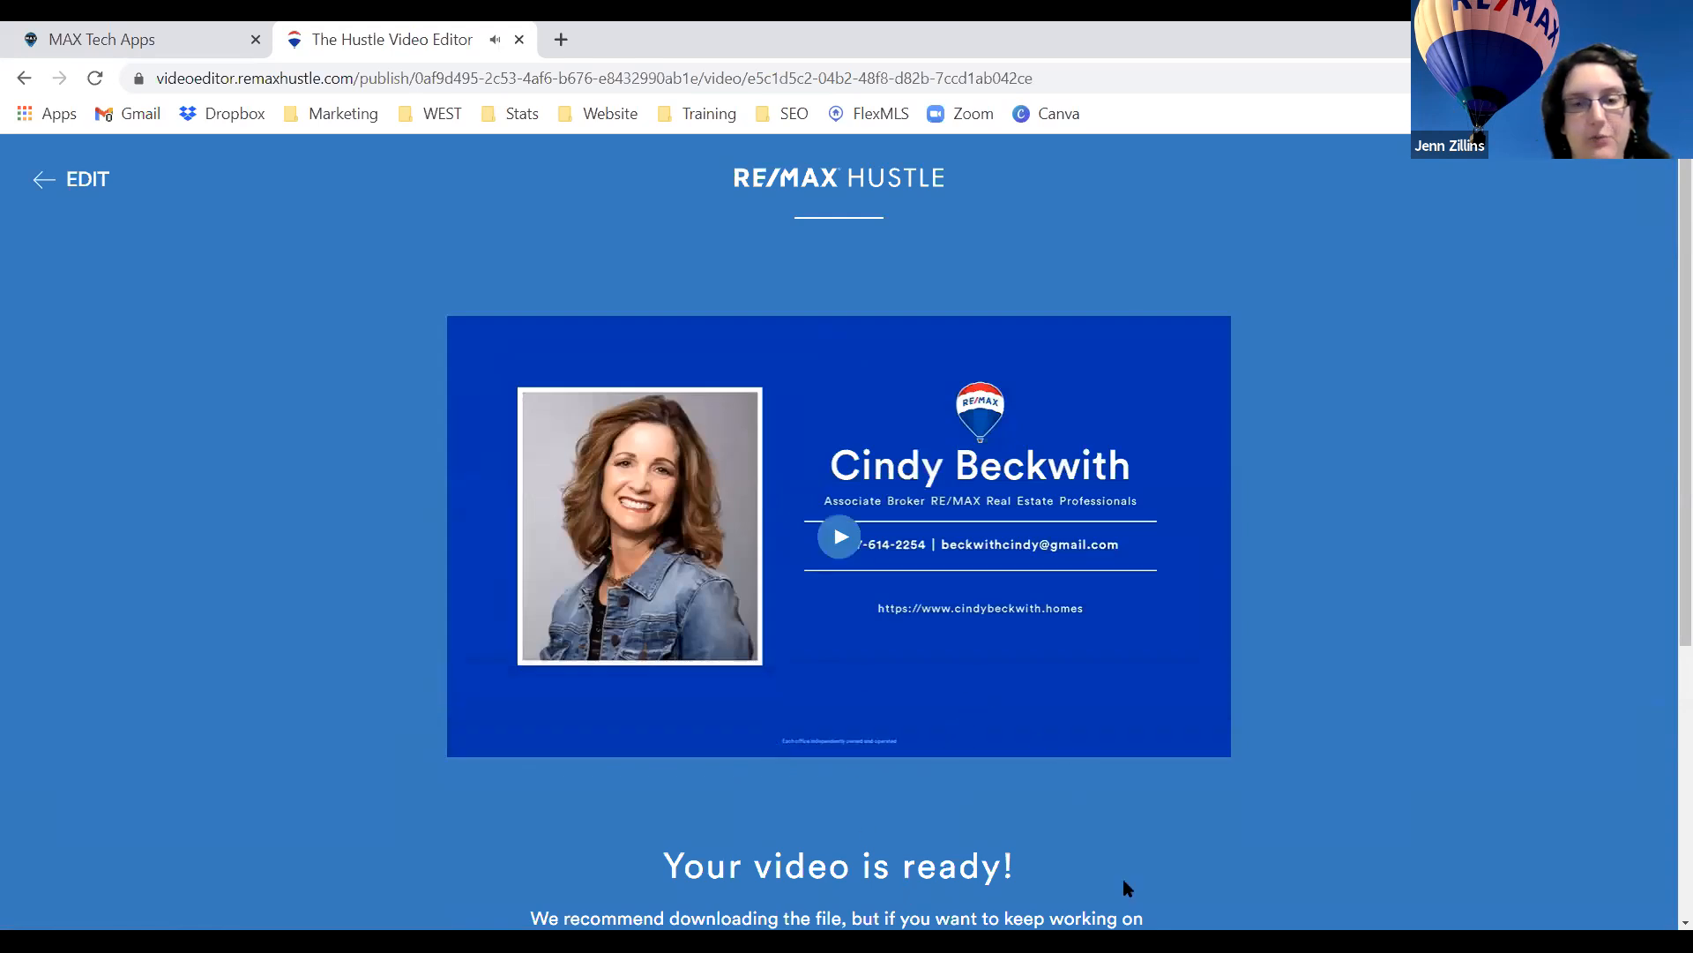
scroll(1230, 852, "down", 5)
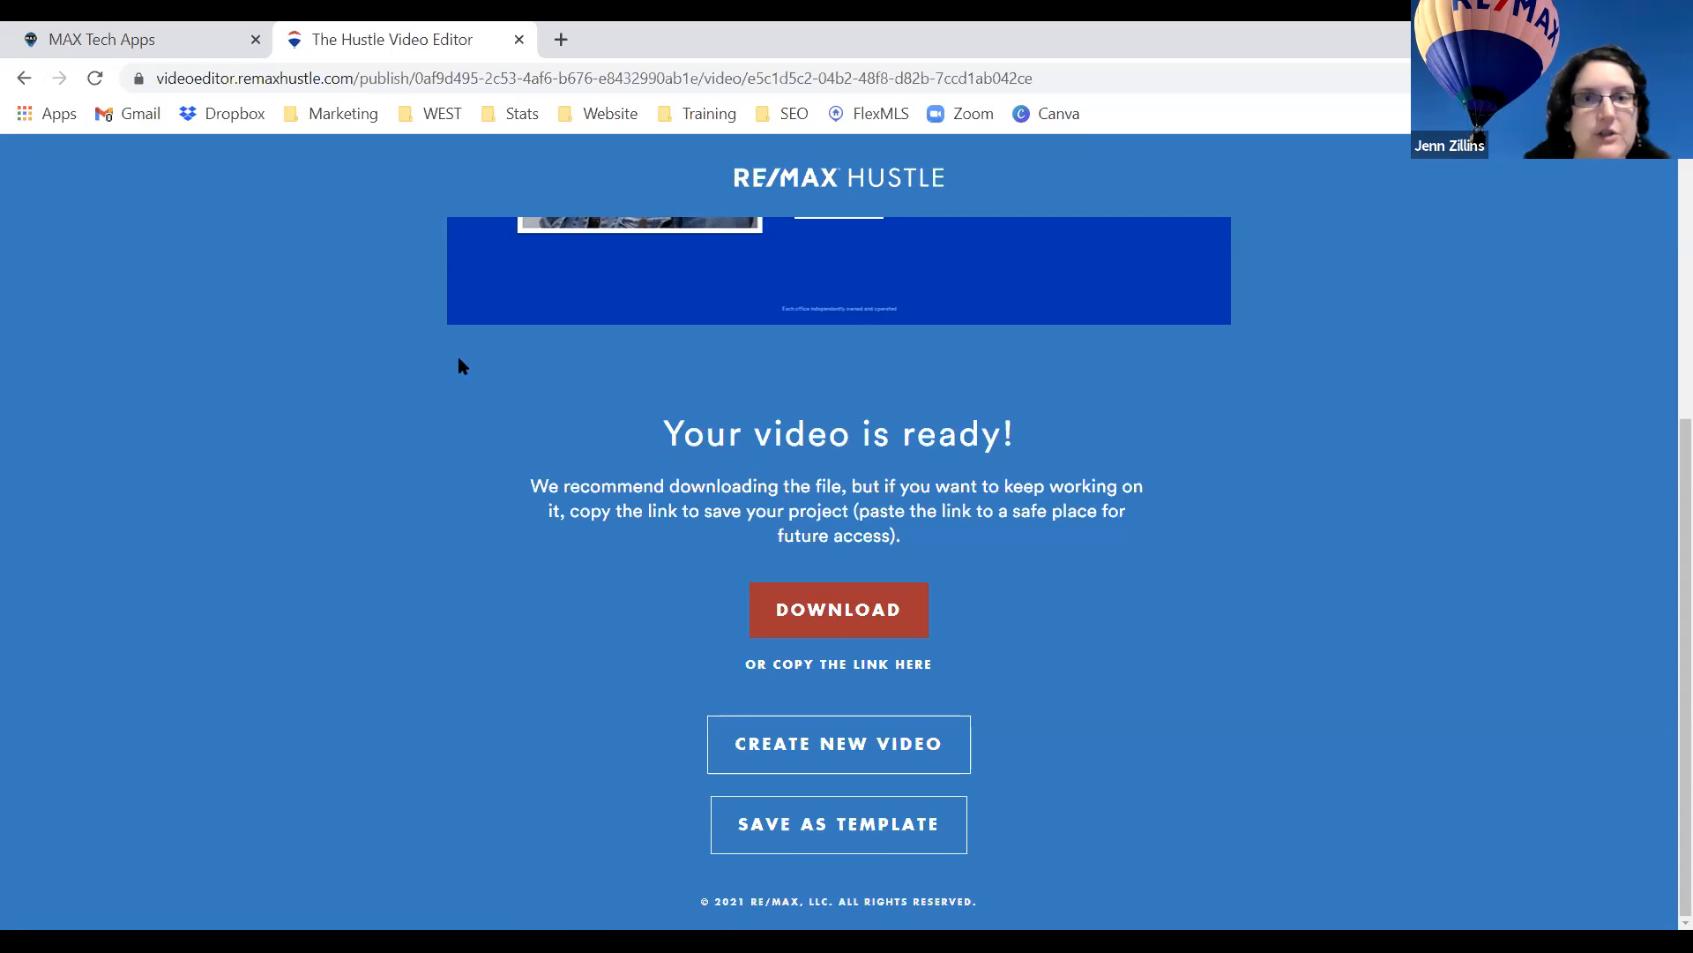
scroll(459, 365, "up", 5)
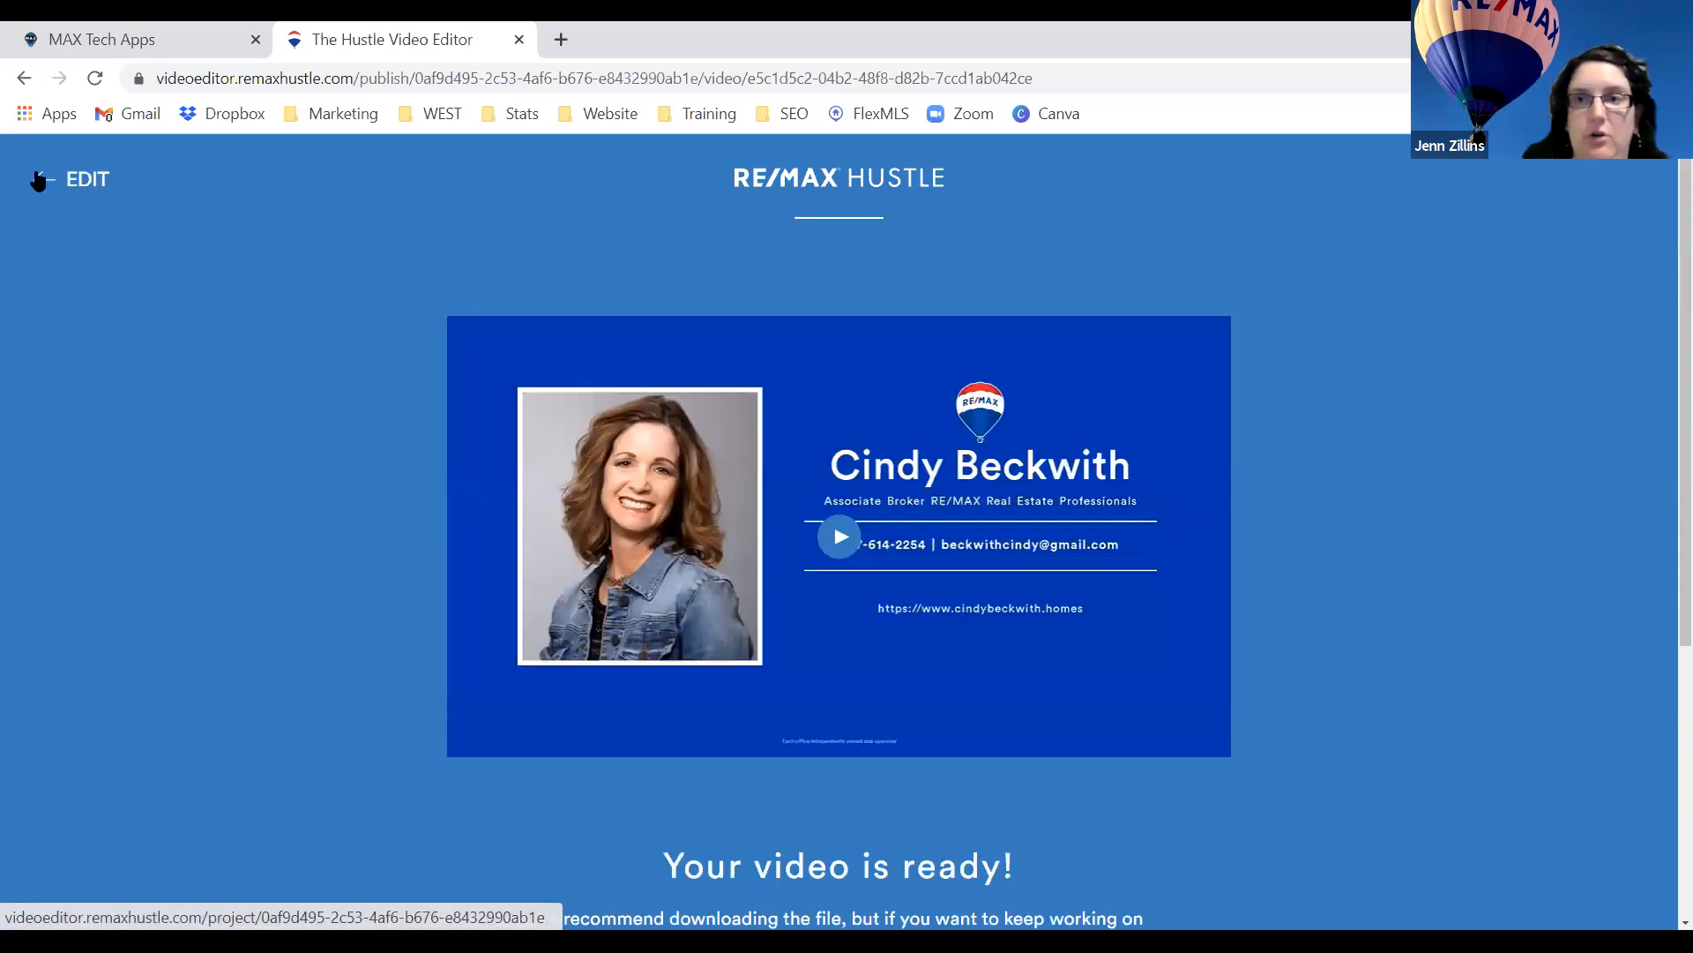
left_click(38, 180)
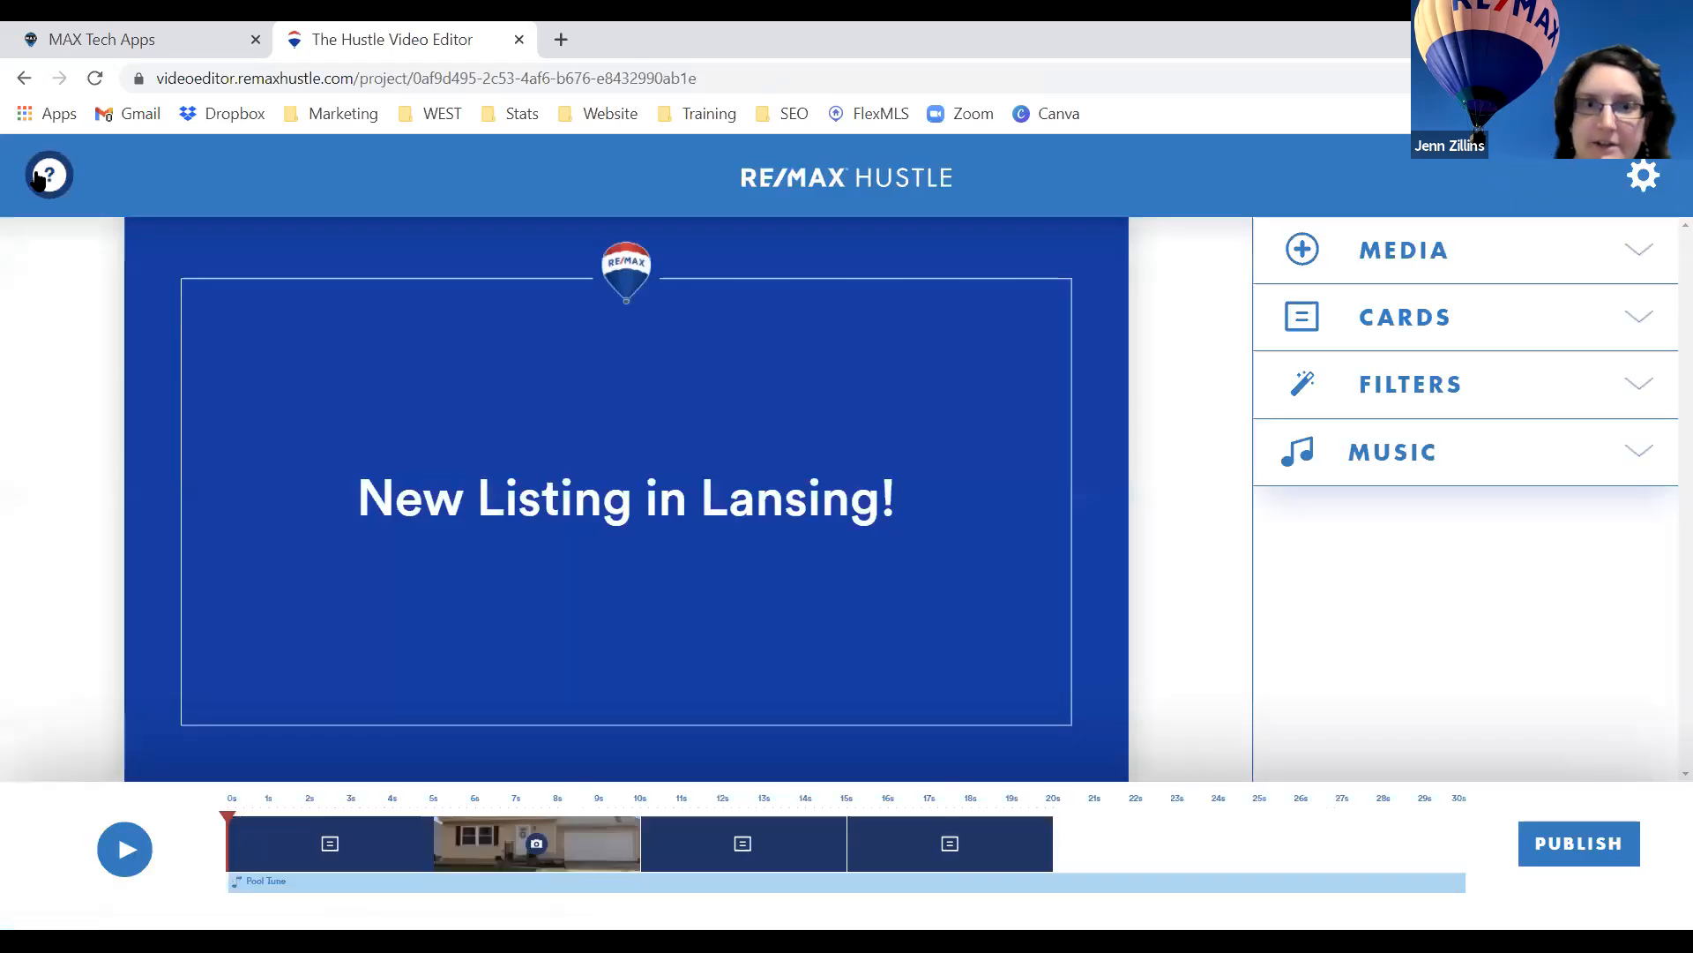
Open RE/MAX Hustle from MAX Tech Apps, launch the Video Editor, and advance to the sample videos.
left_click(104, 35)
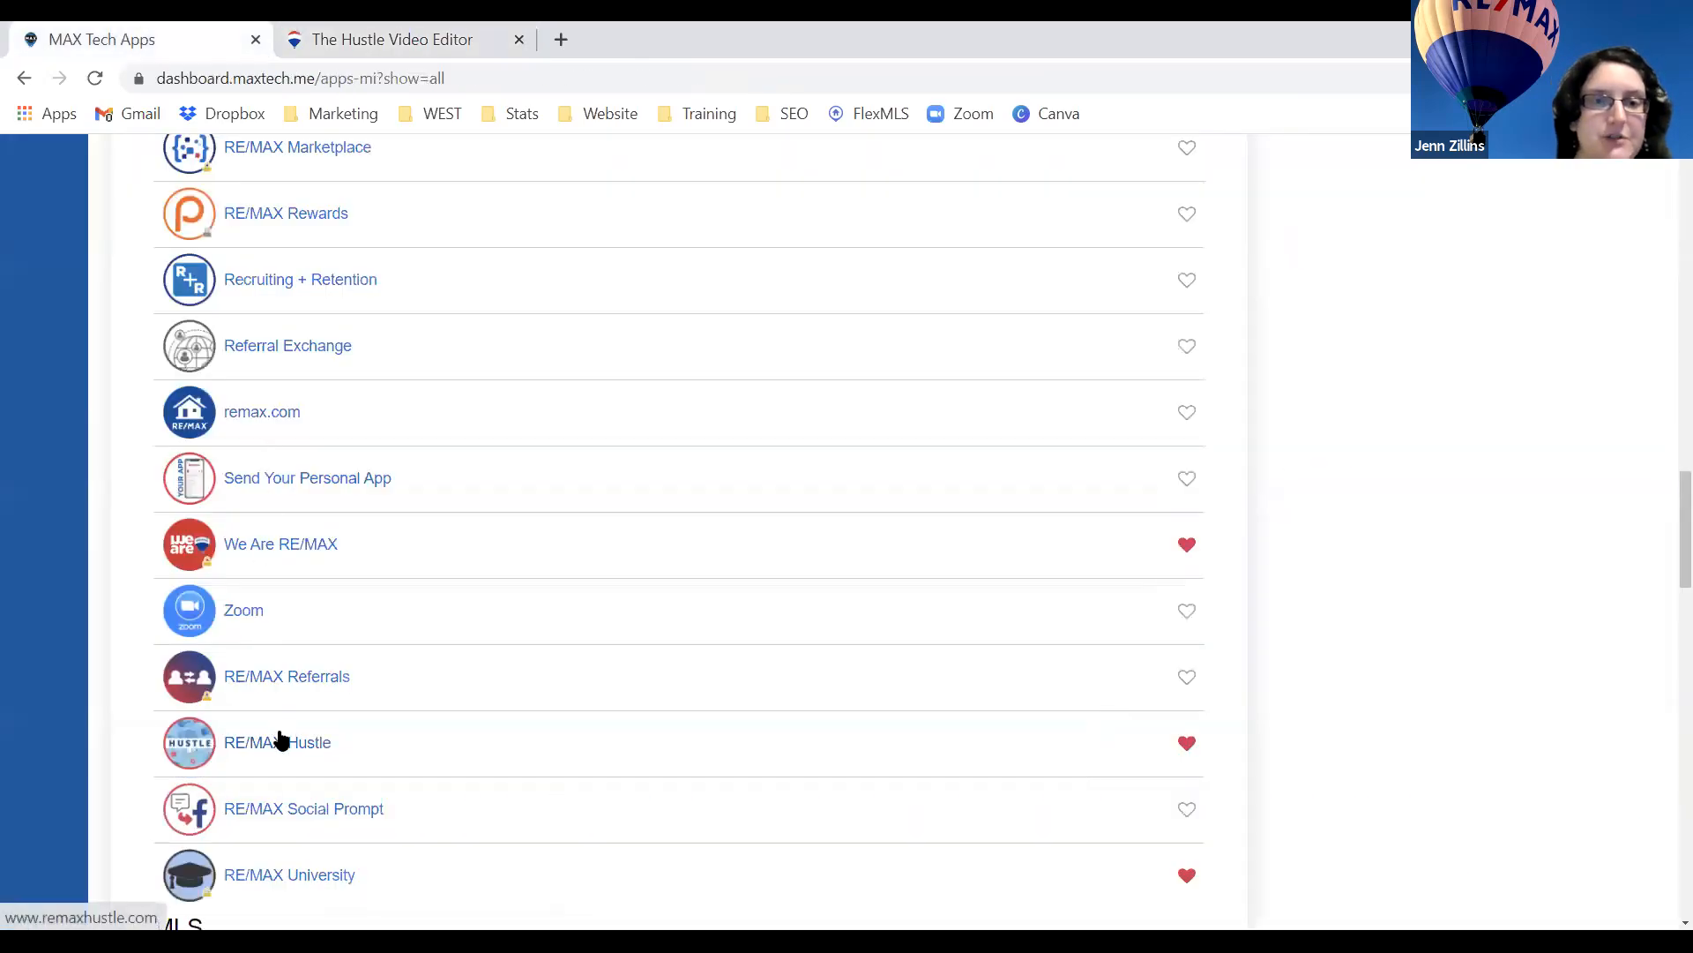
left_click(284, 741)
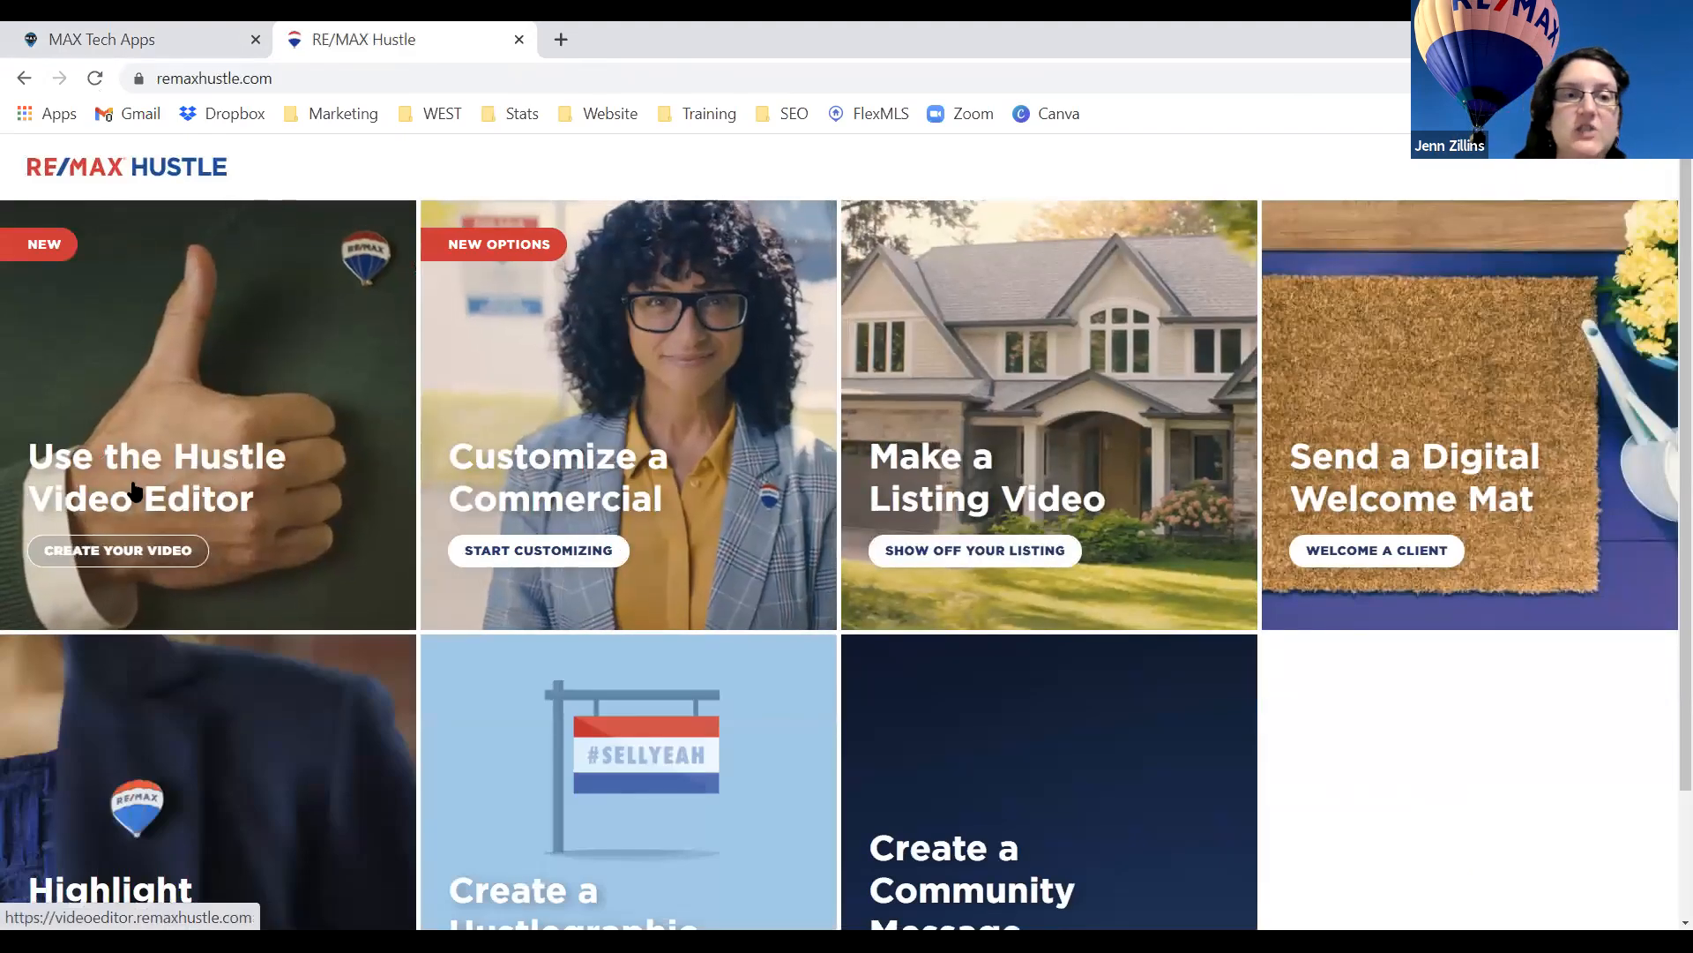
left_click(236, 463)
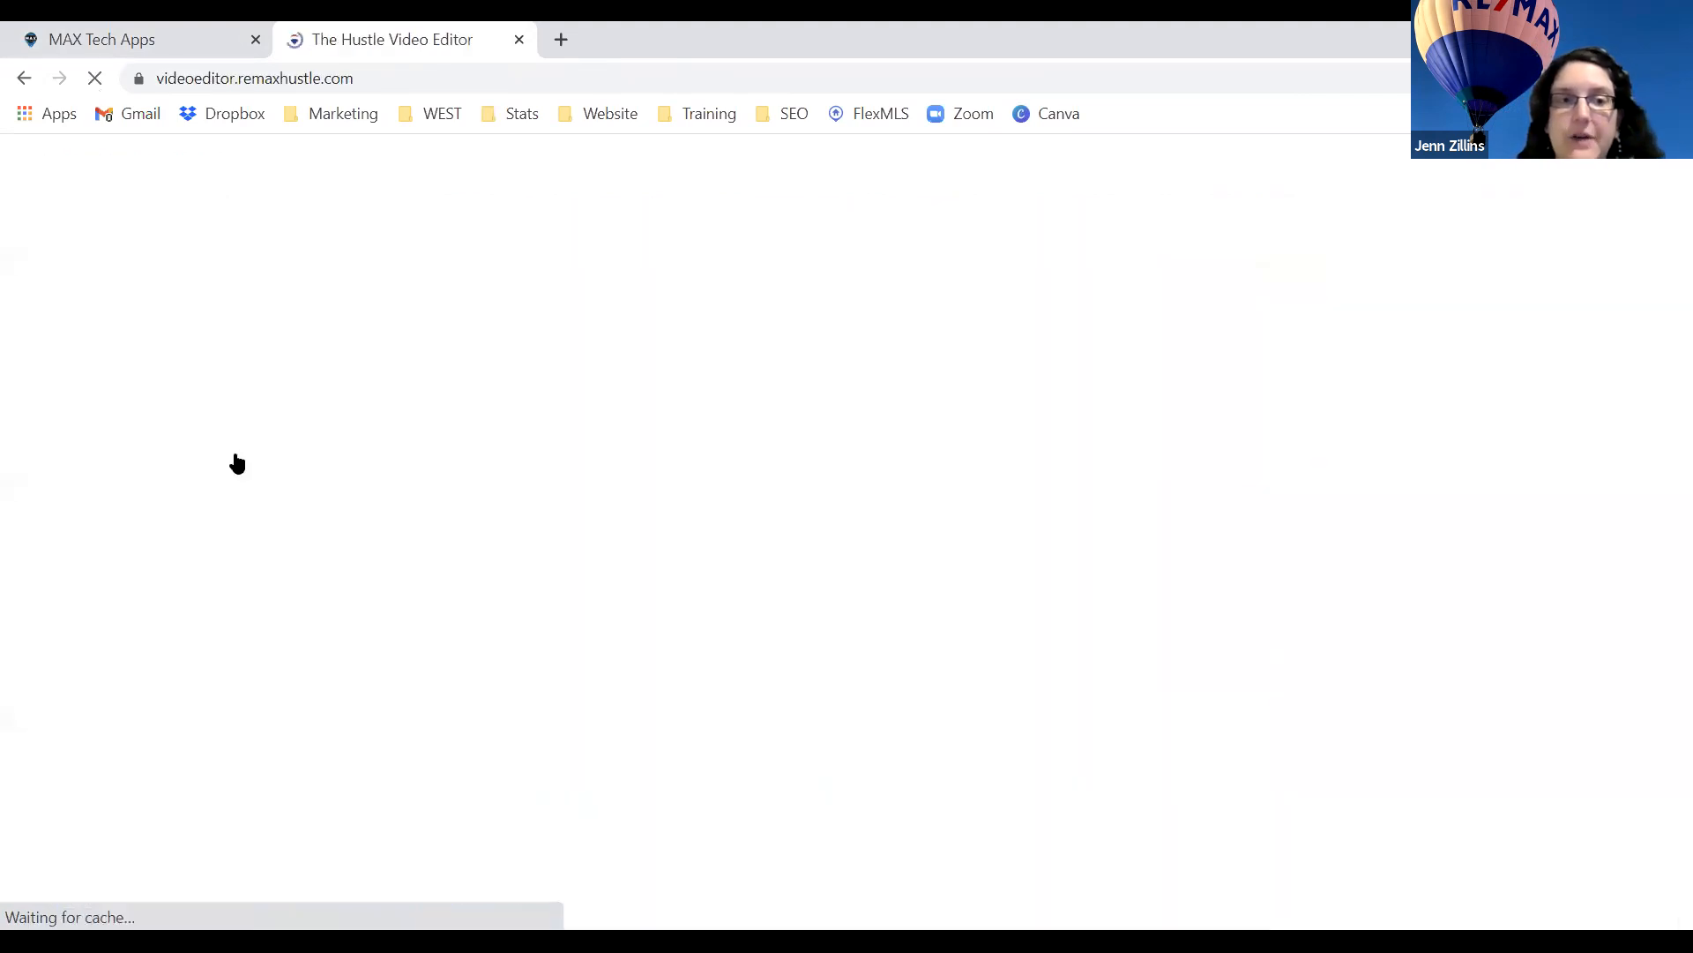
left_click(835, 804)
left_click(846, 822)
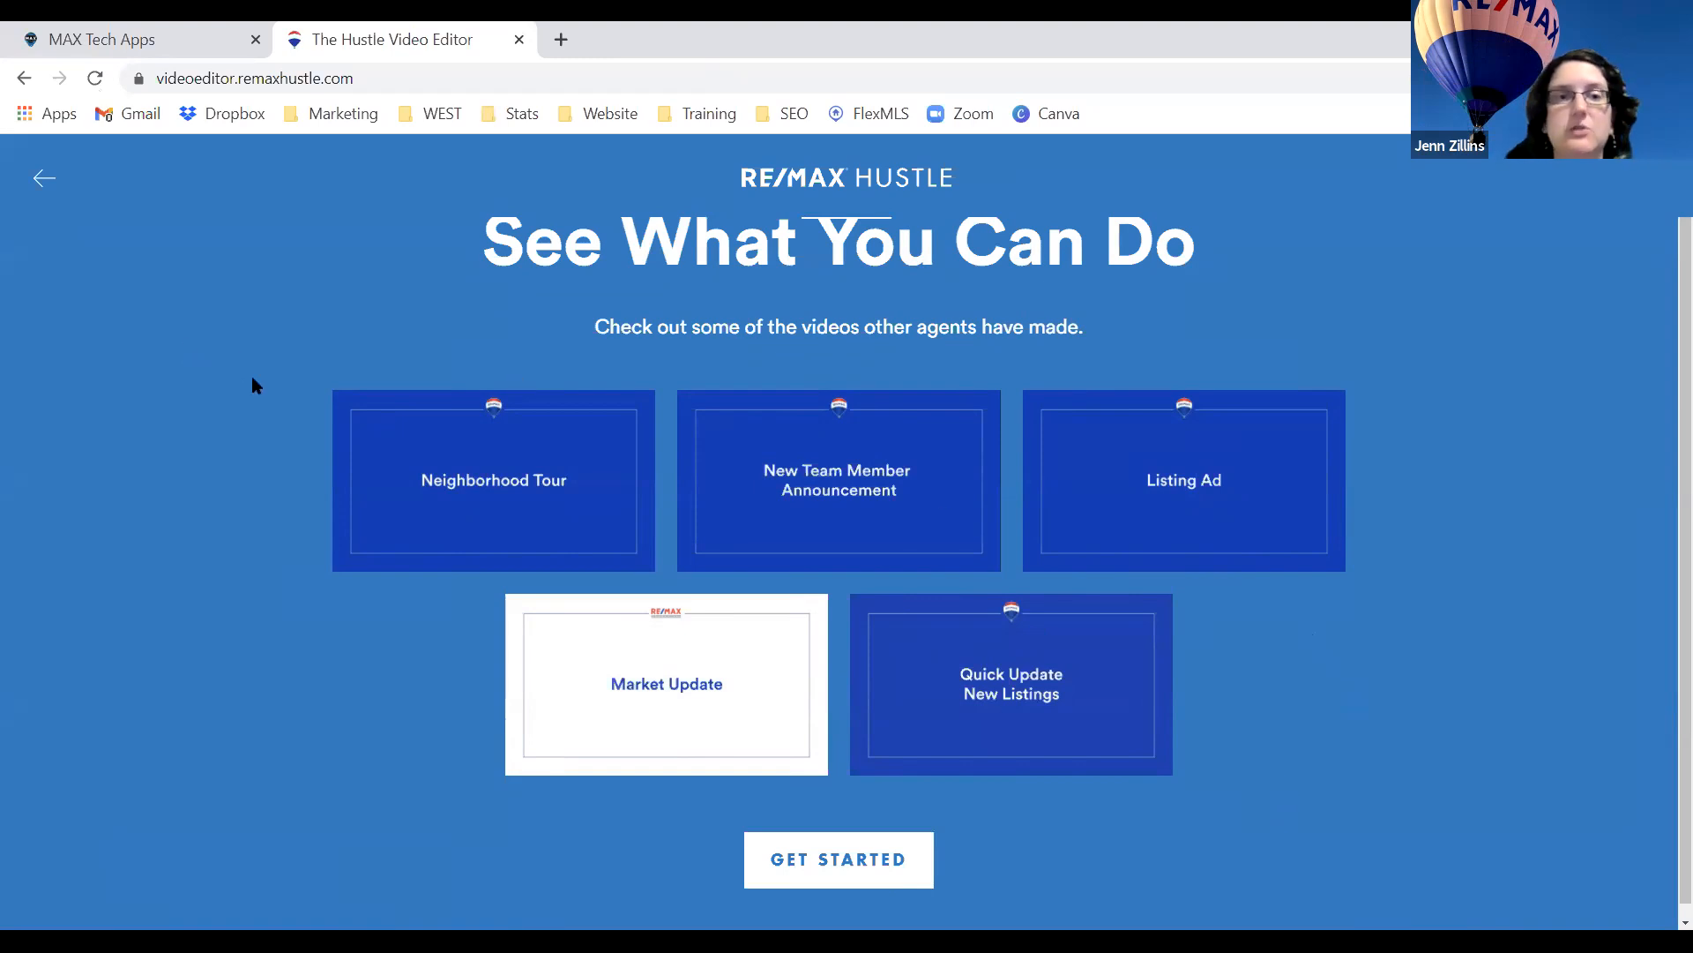
Step back through the intro, then continue past the sample videos to start a new project.
left_click(45, 183)
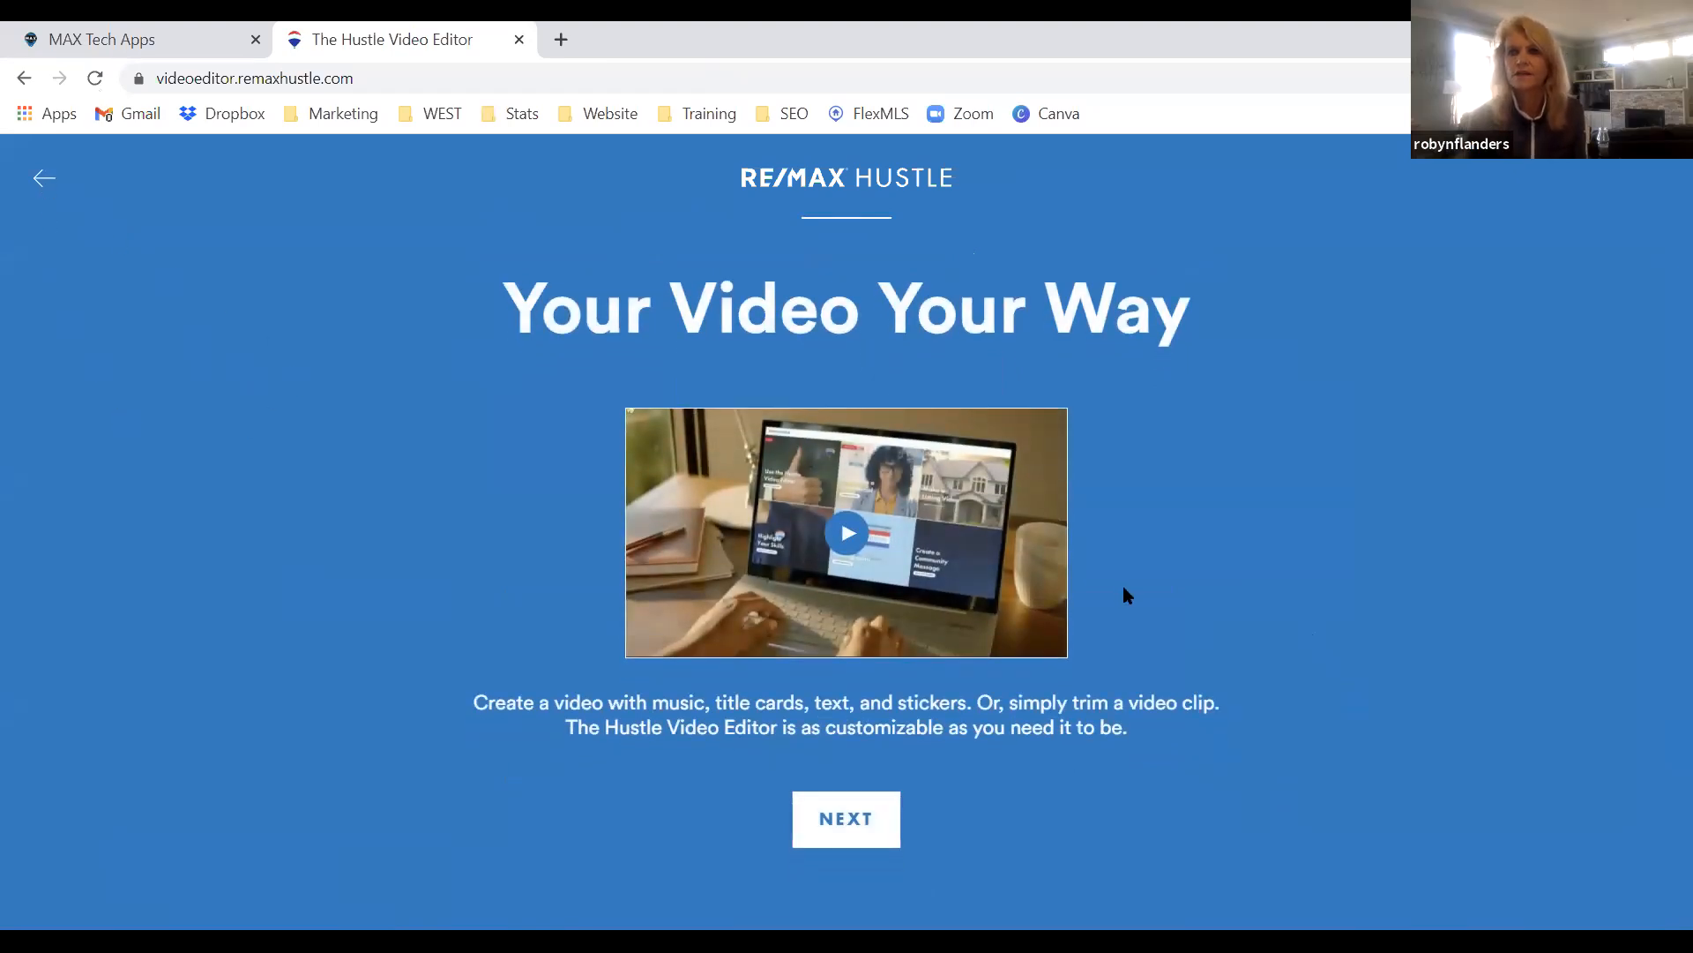
left_click(841, 820)
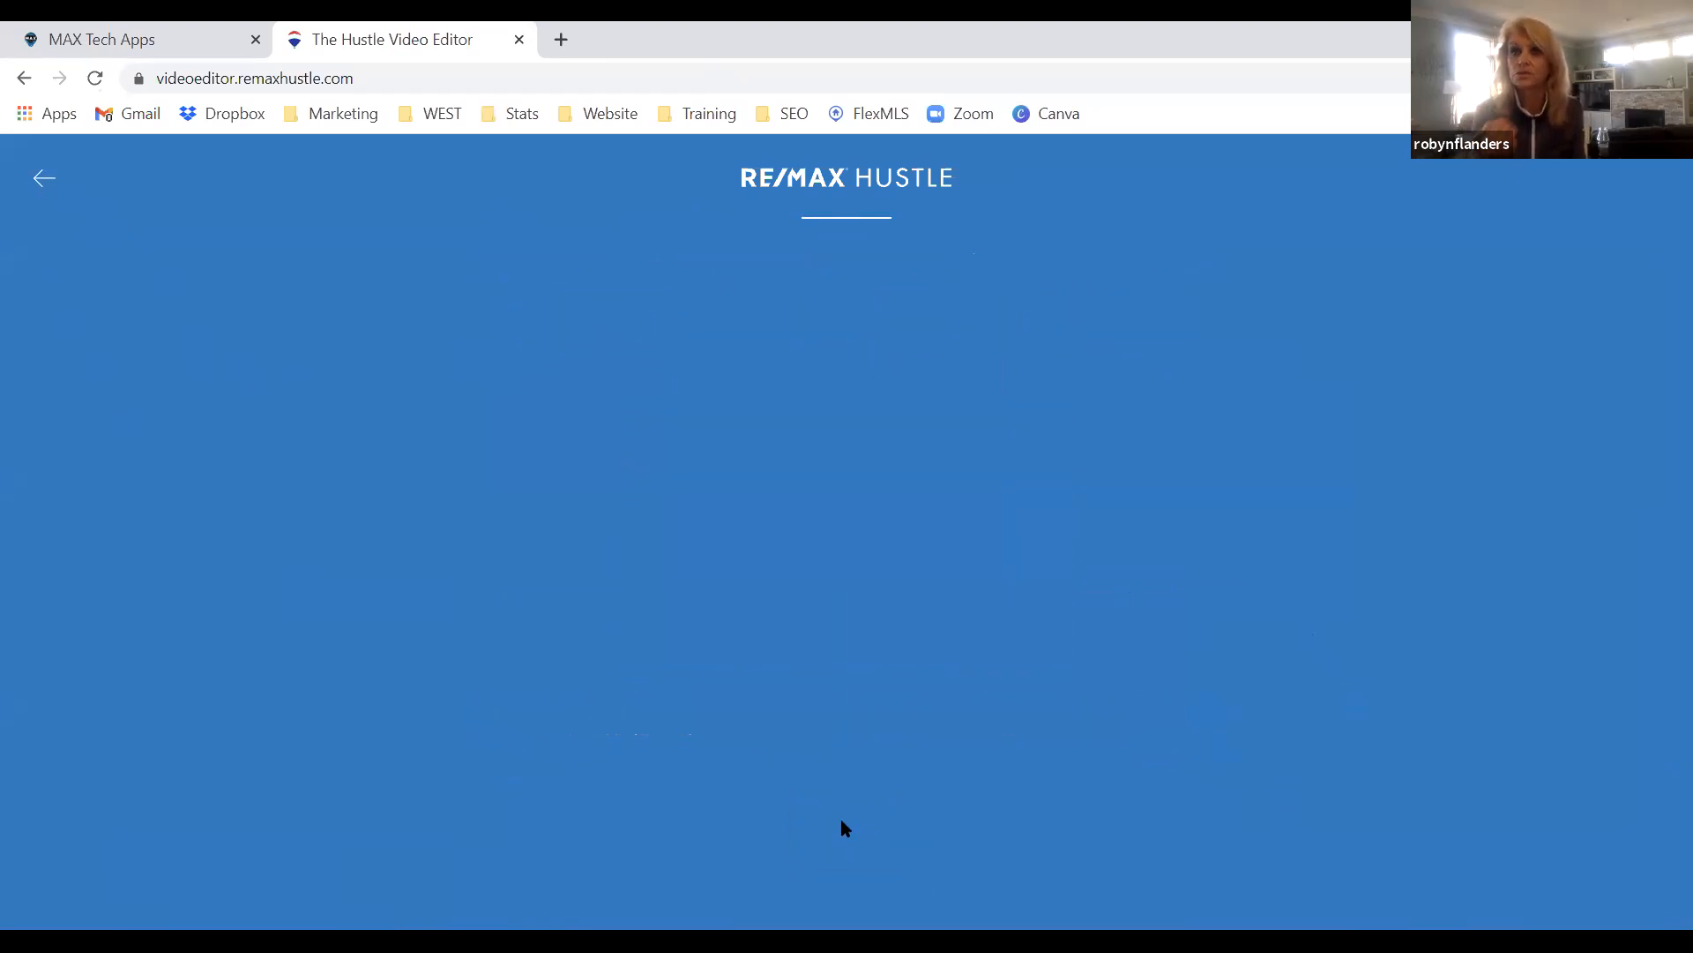
mouse_move(991, 708)
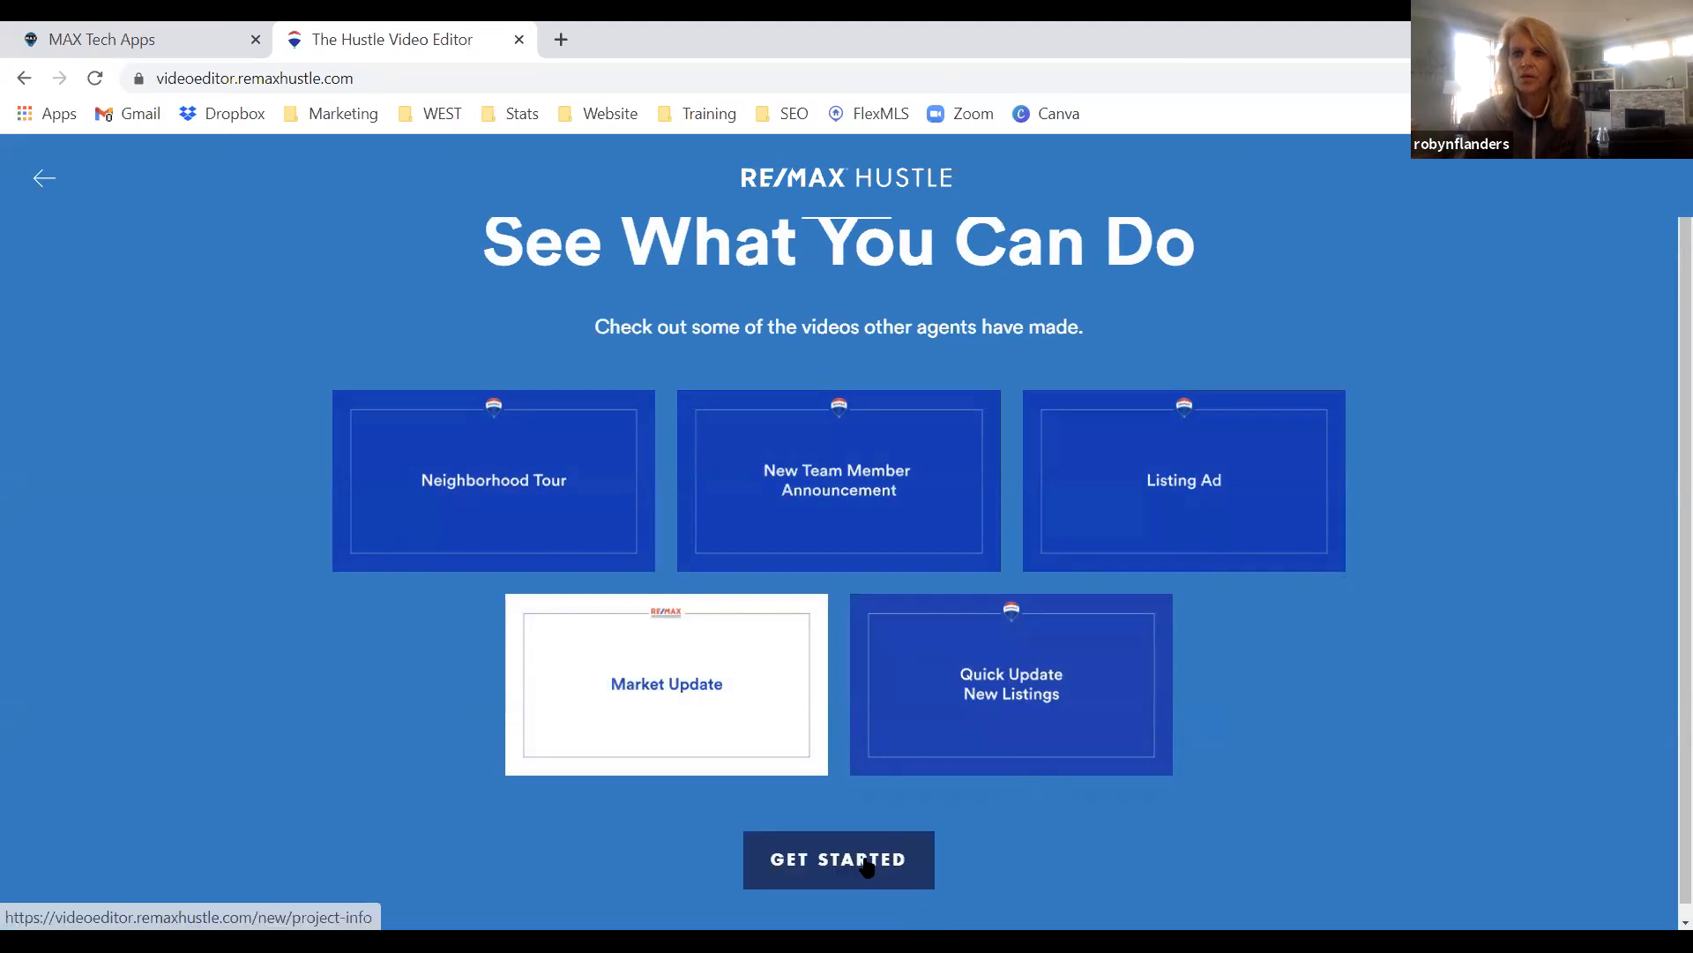
left_click(906, 851)
Choose Landscape 16:9 and 30 Seconds, then create the project from the Contact Info page.
left_click(1020, 562)
scroll(1160, 605, "down", 3)
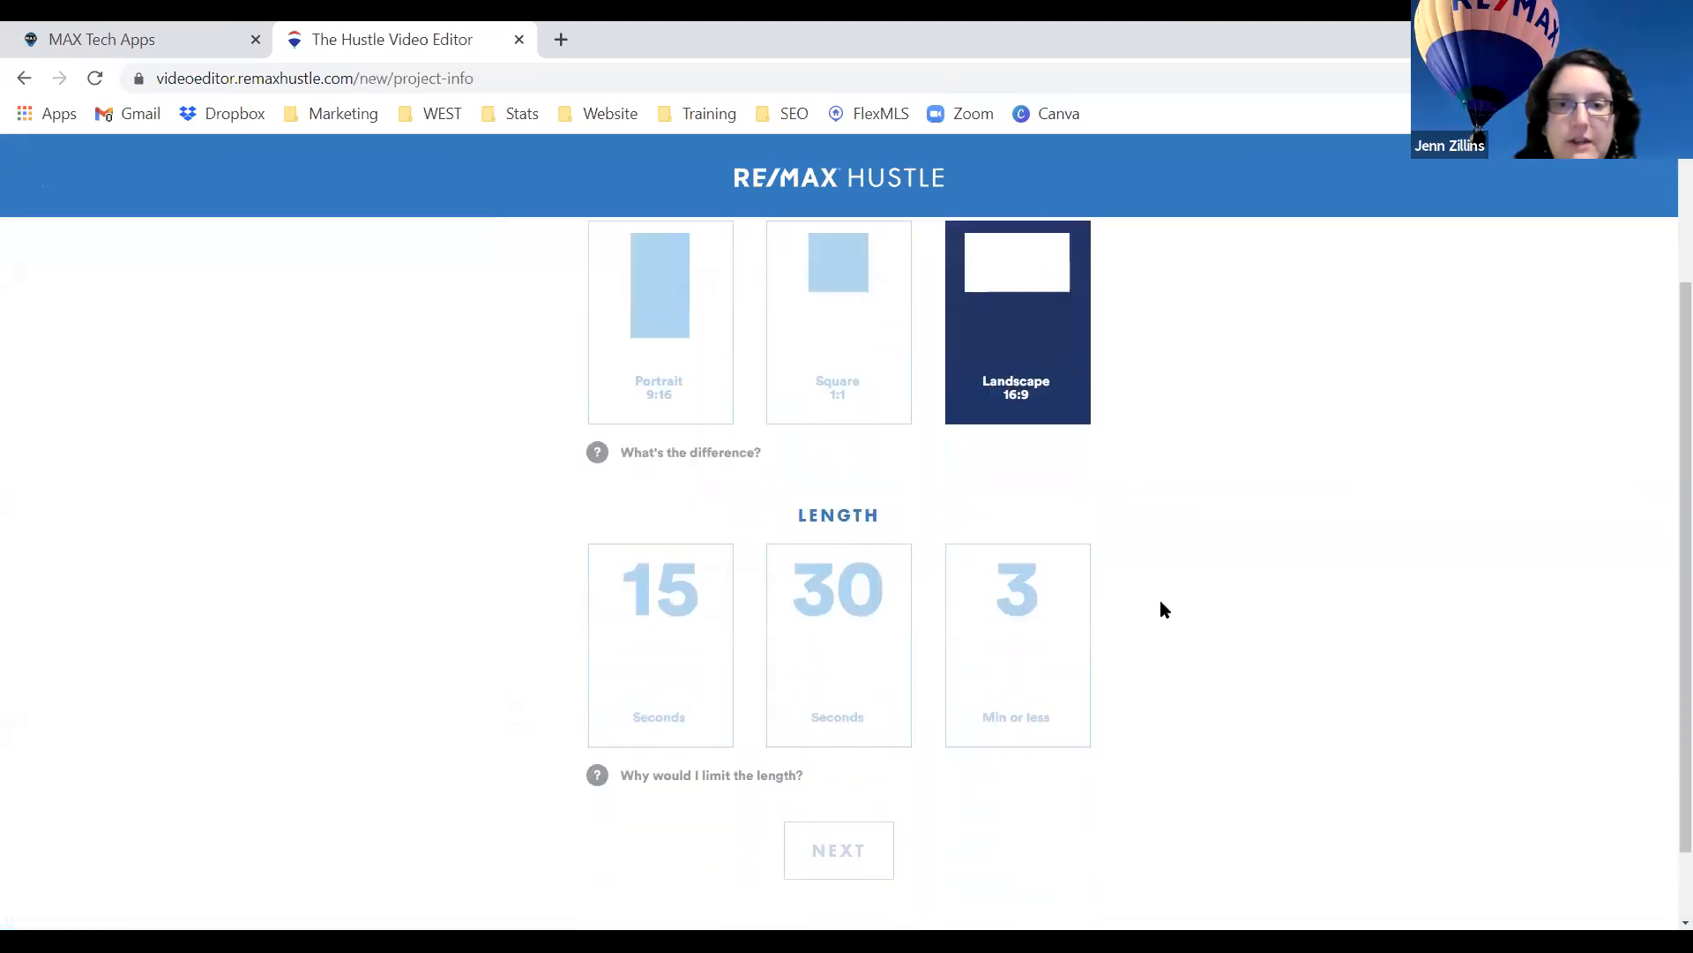
left_click(845, 653)
left_click(849, 823)
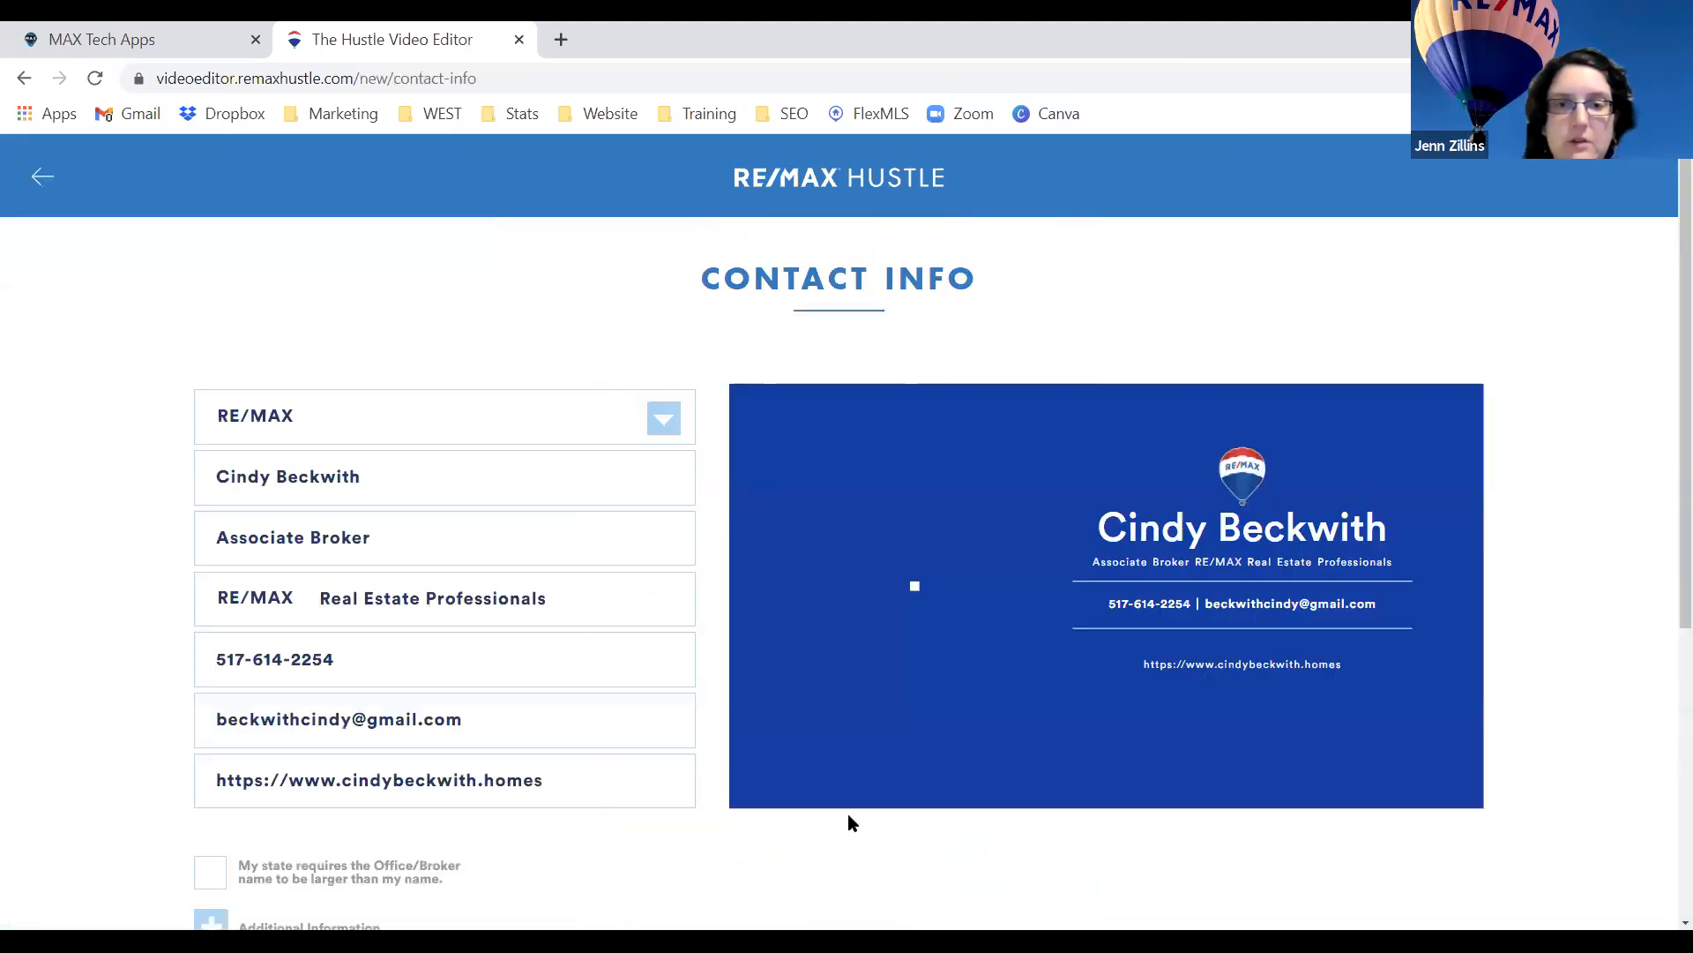
scroll(680, 616, "down", 4)
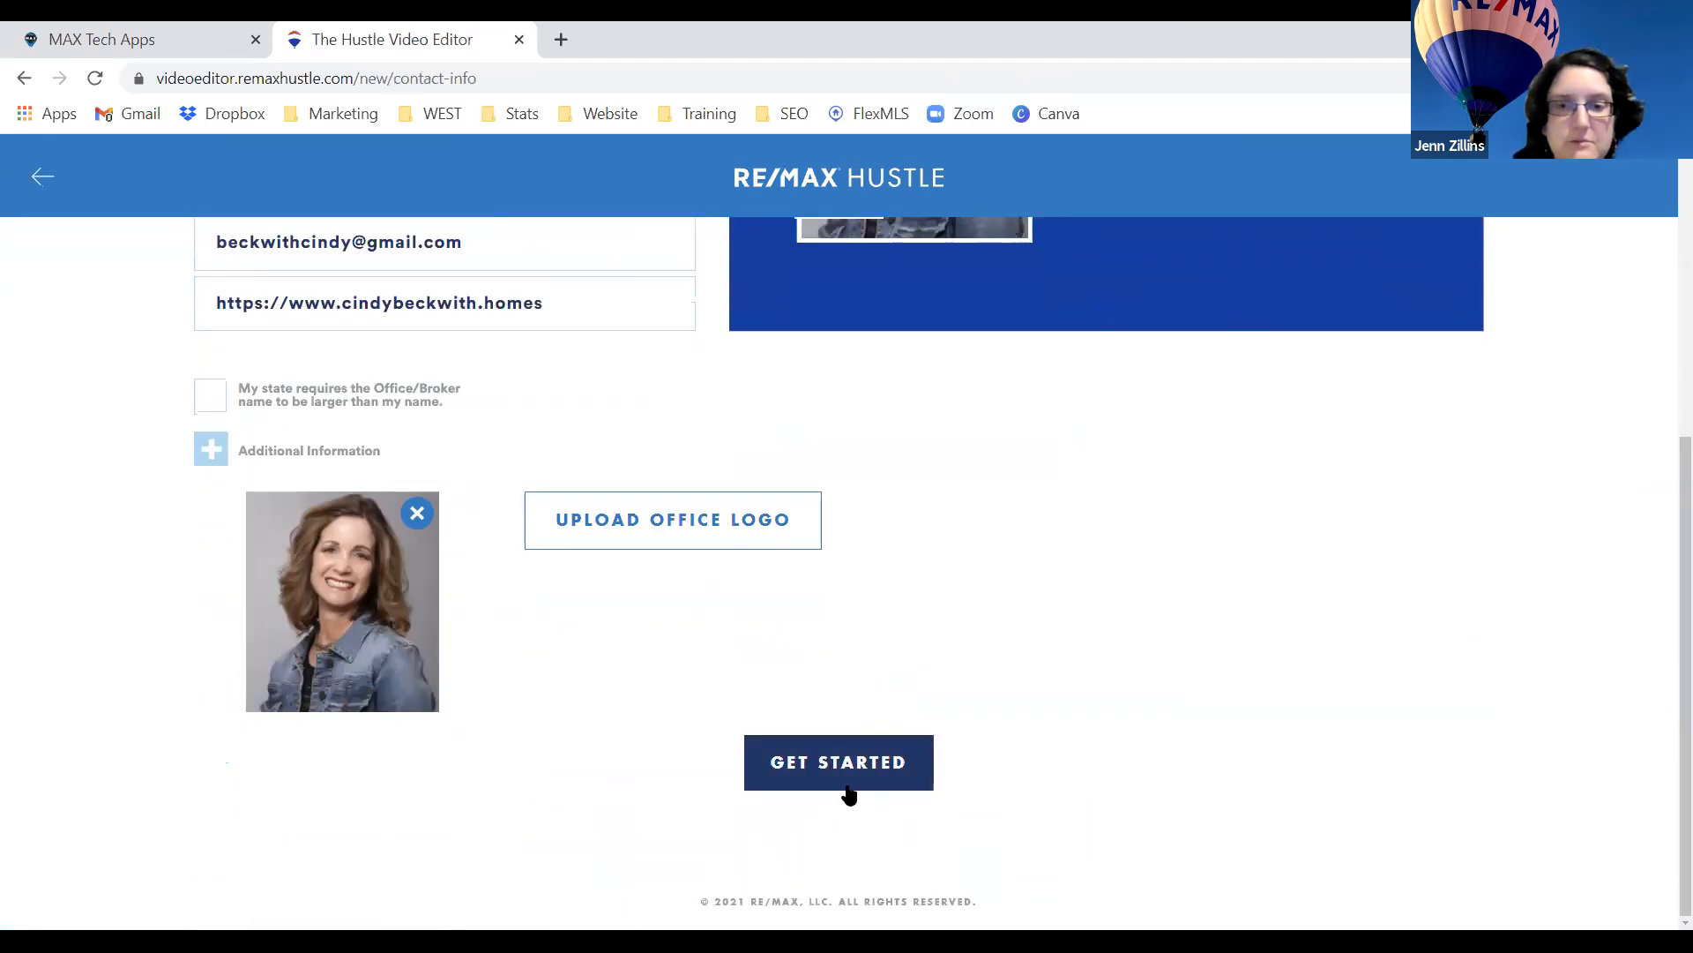
left_click(848, 792)
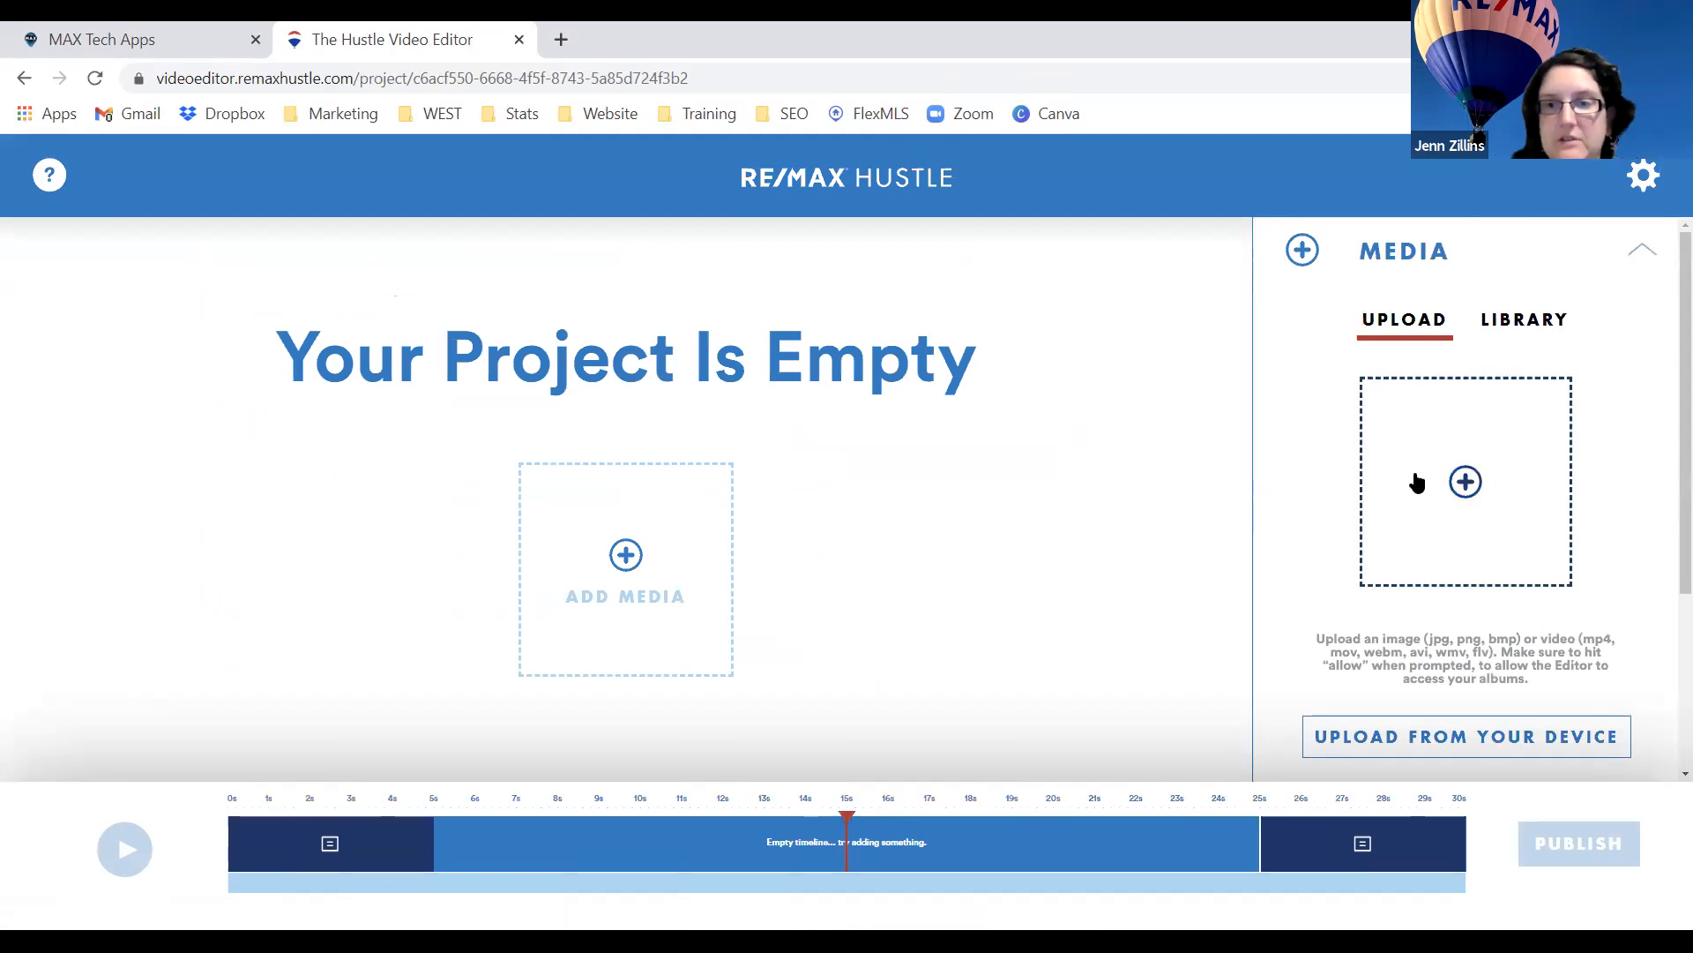
left_click_drag(1321, 638, 1507, 659)
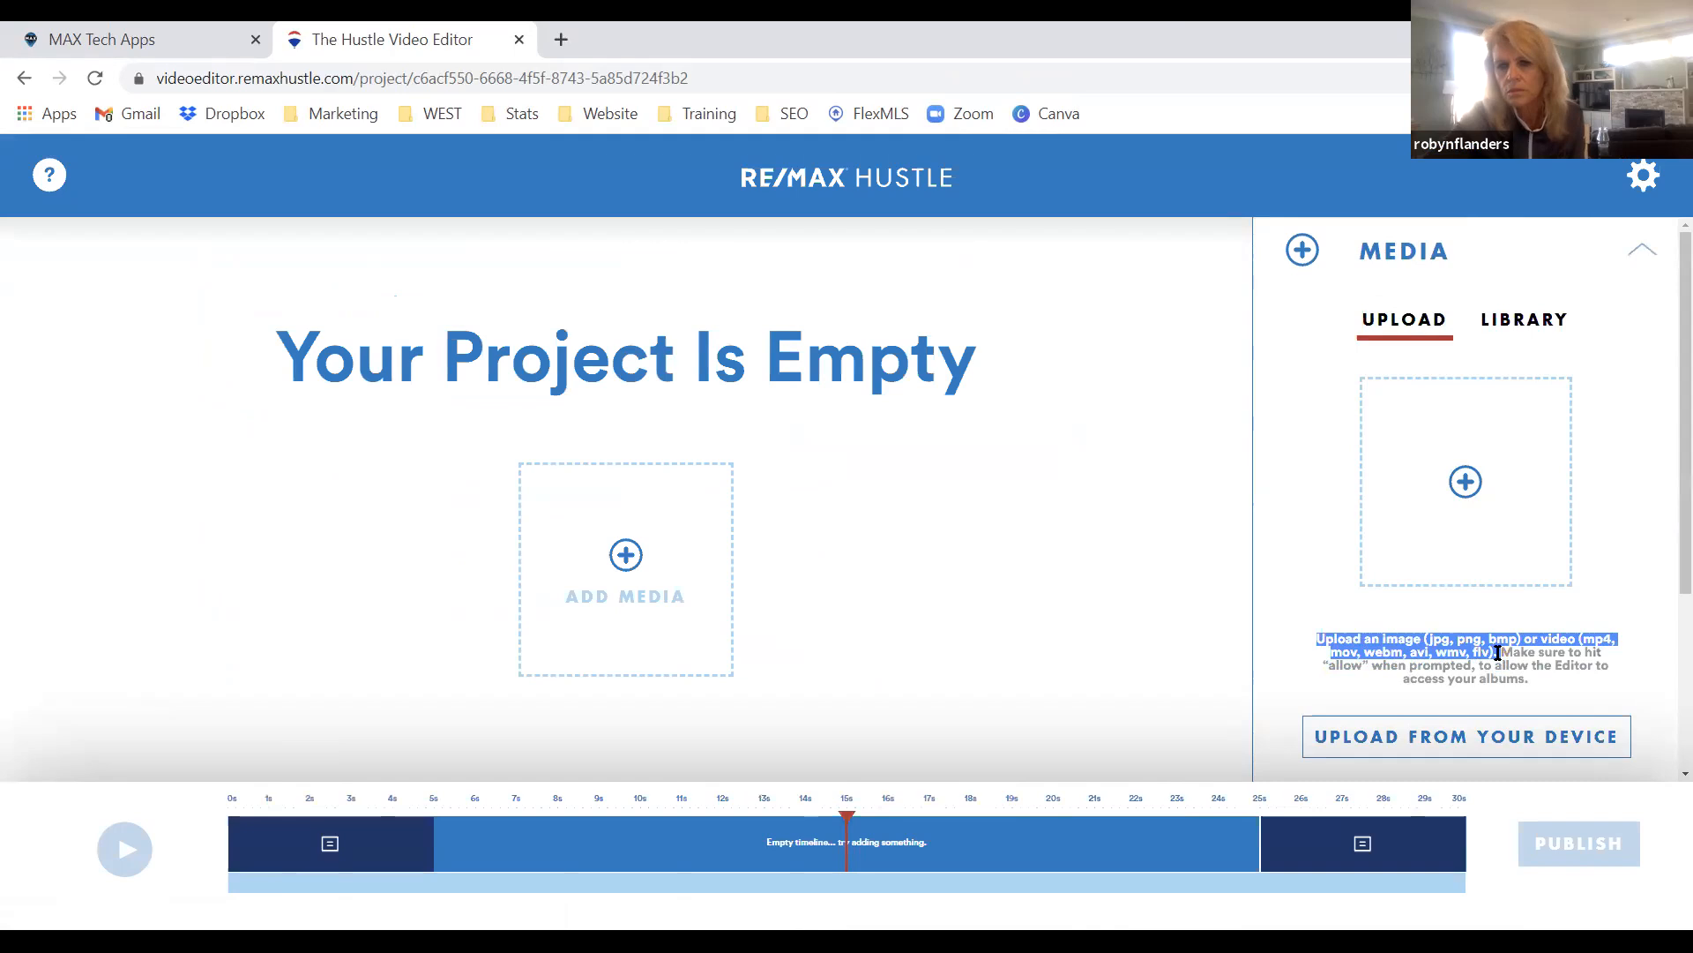
left_click(1500, 653)
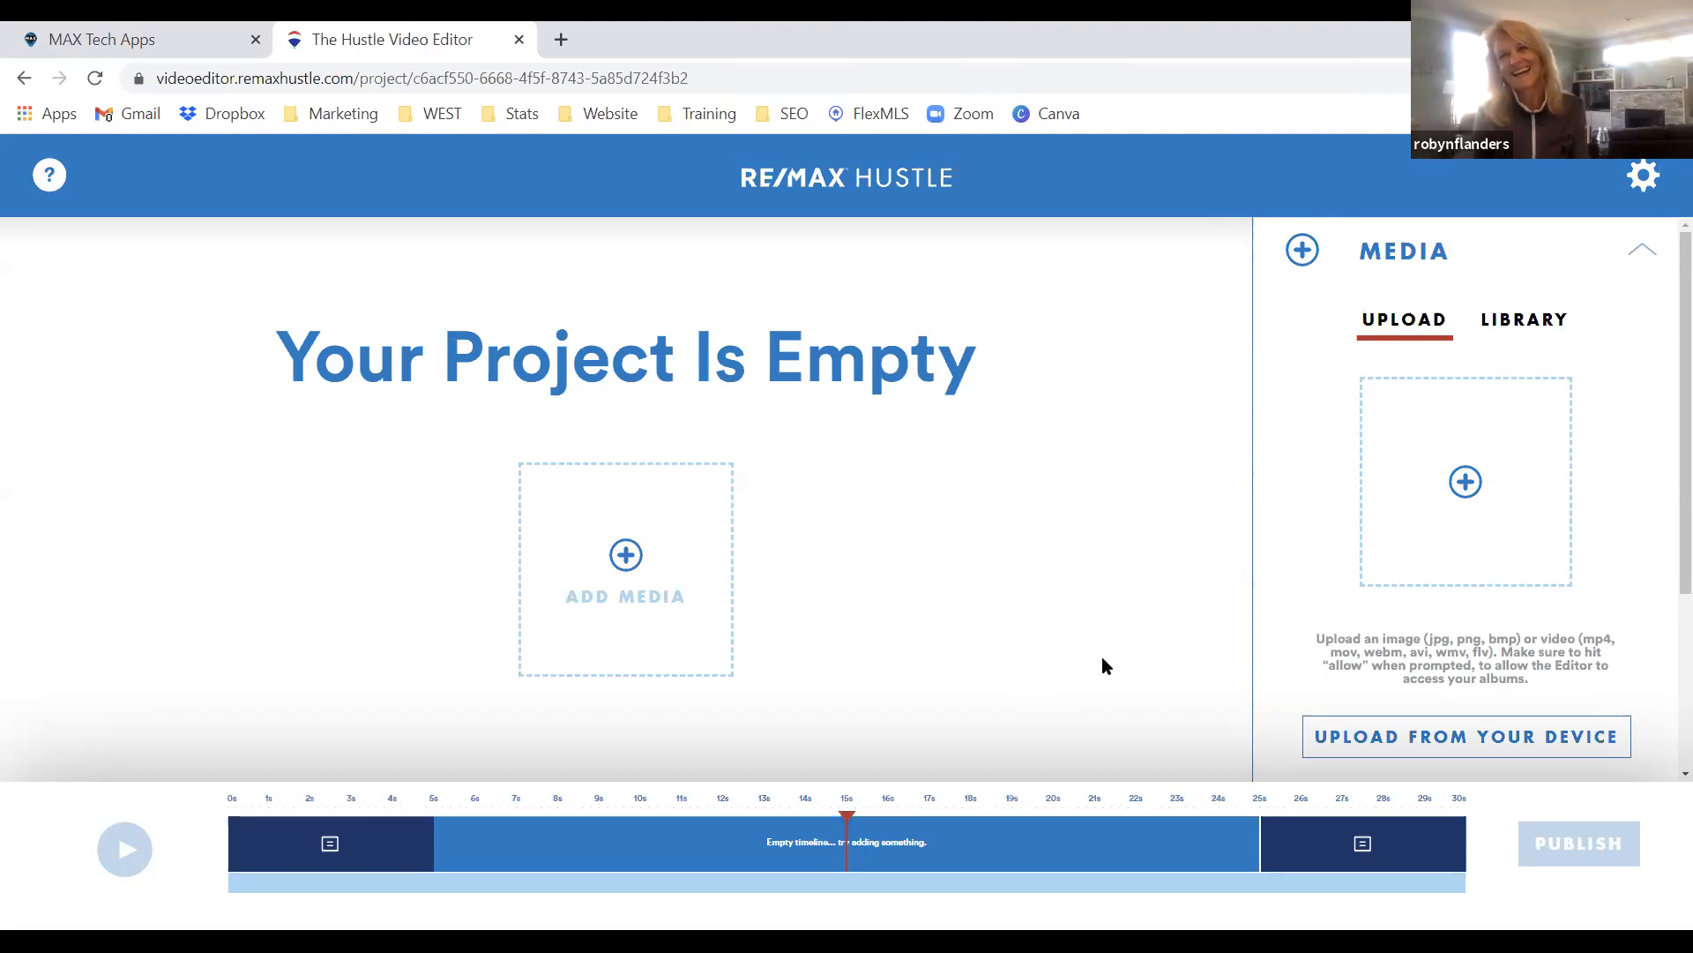
scroll(1459, 469, "down", 3)
scroll(1516, 464, "up", 1)
scroll(1536, 491, "up", 2)
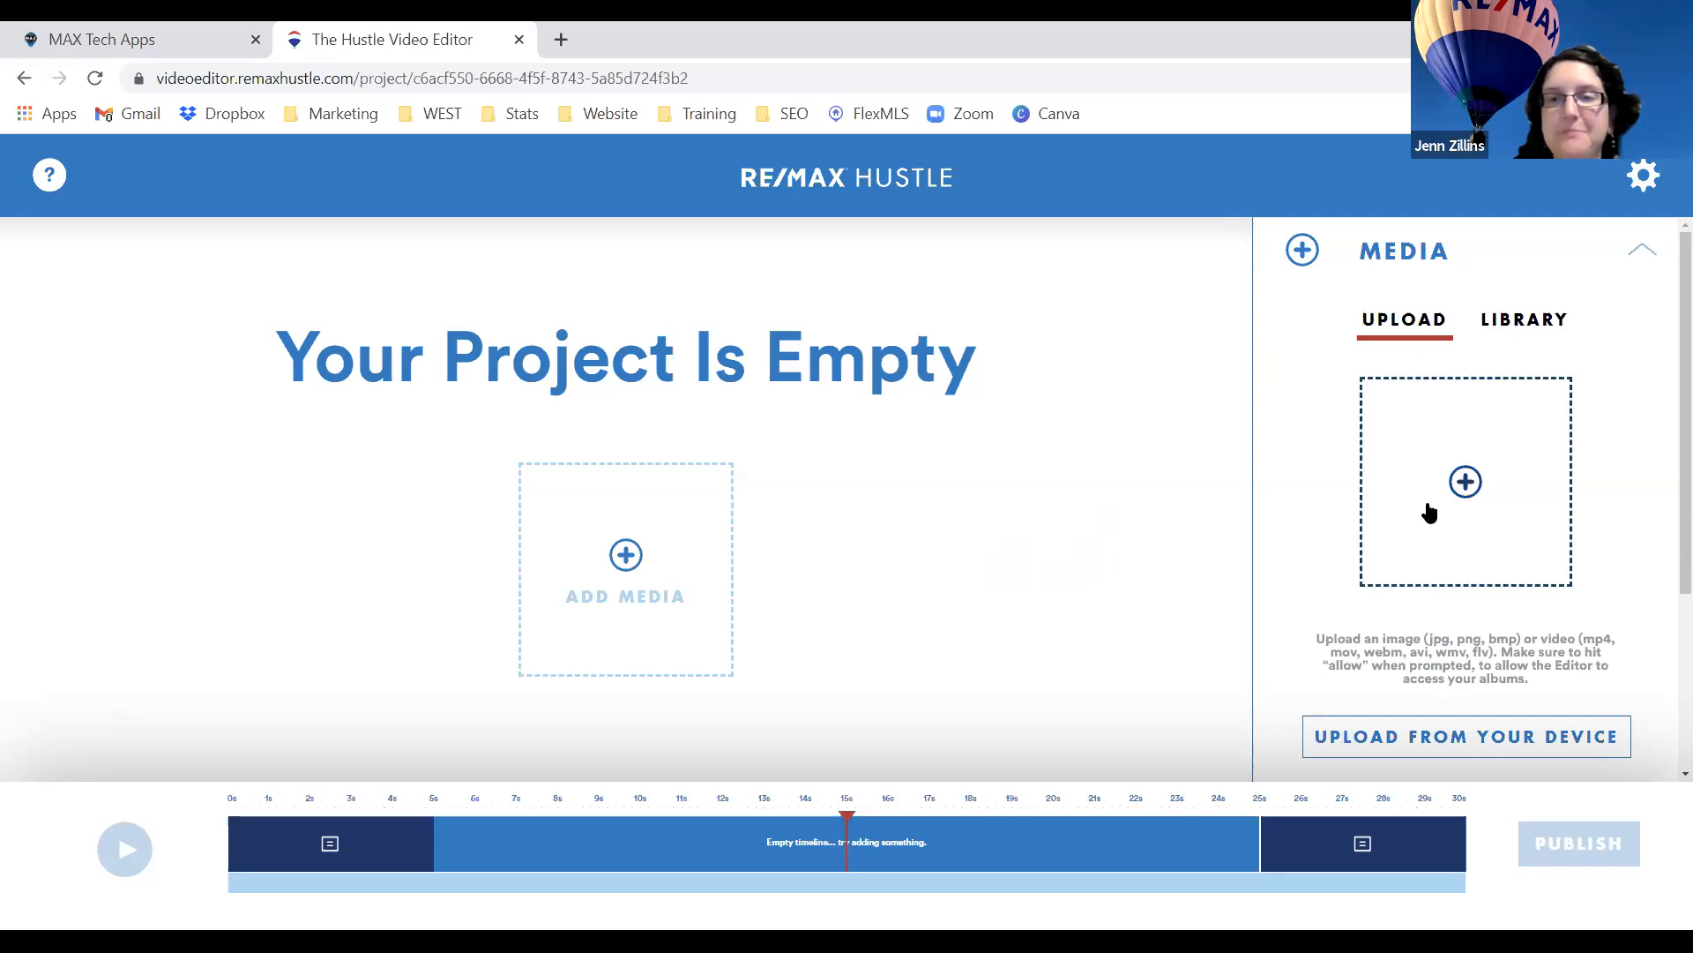
Open the media upload picker and close it without adding any file.
left_click(1480, 479)
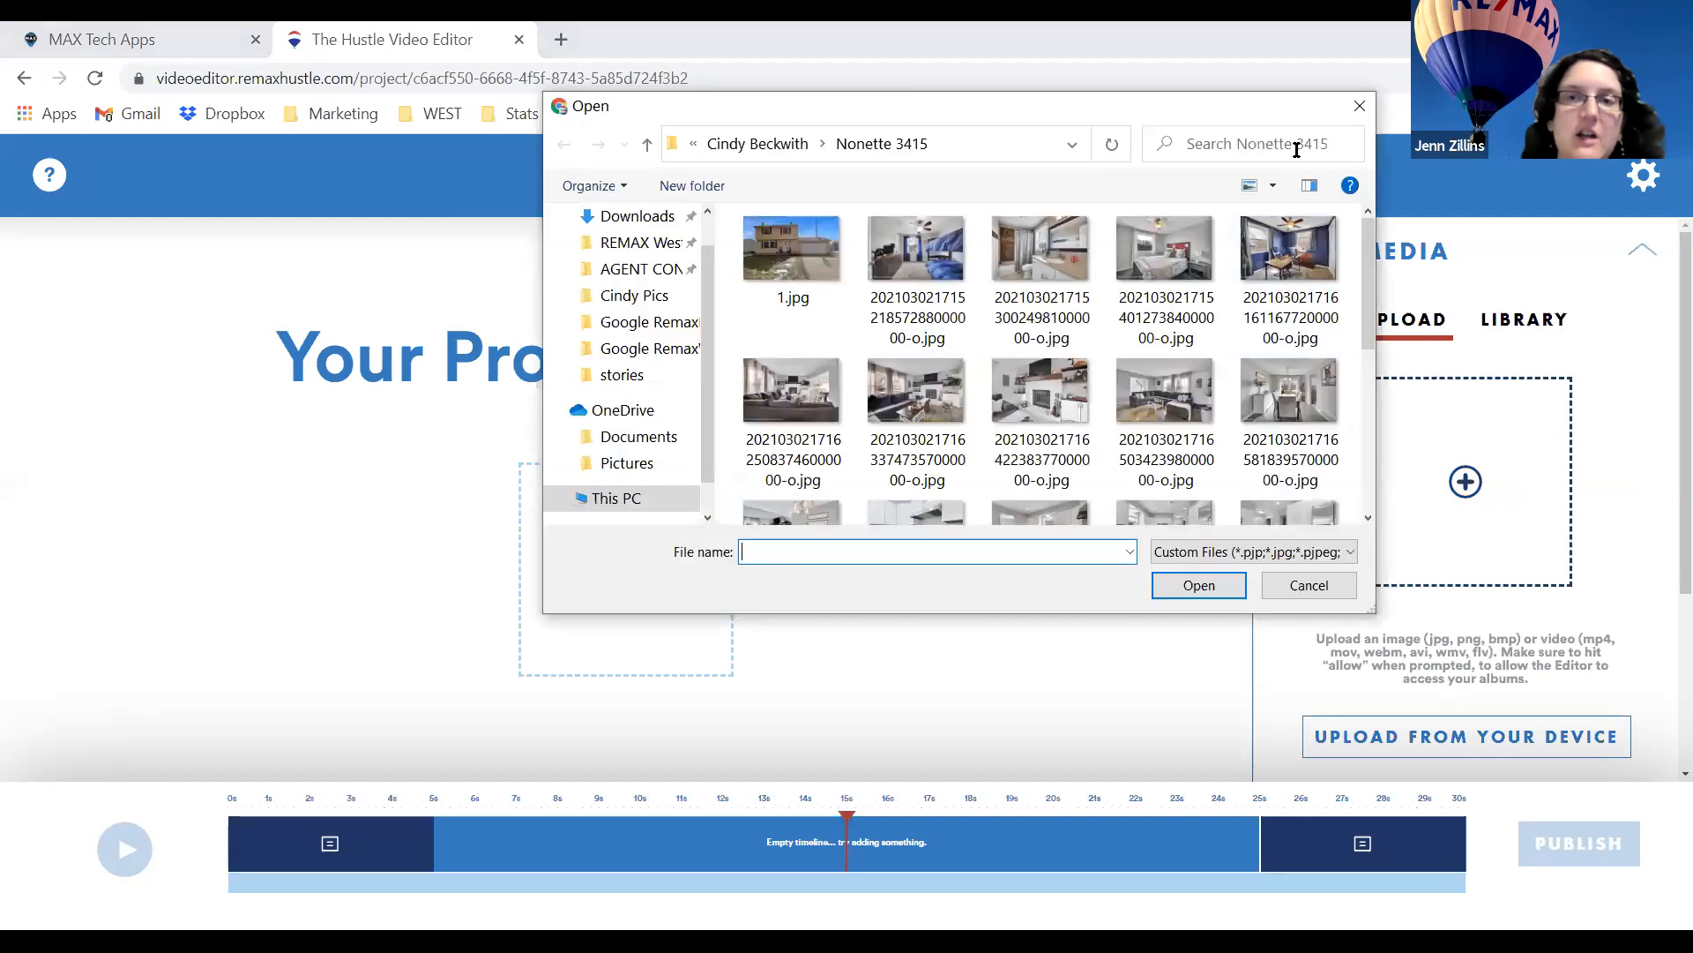
left_click(1360, 107)
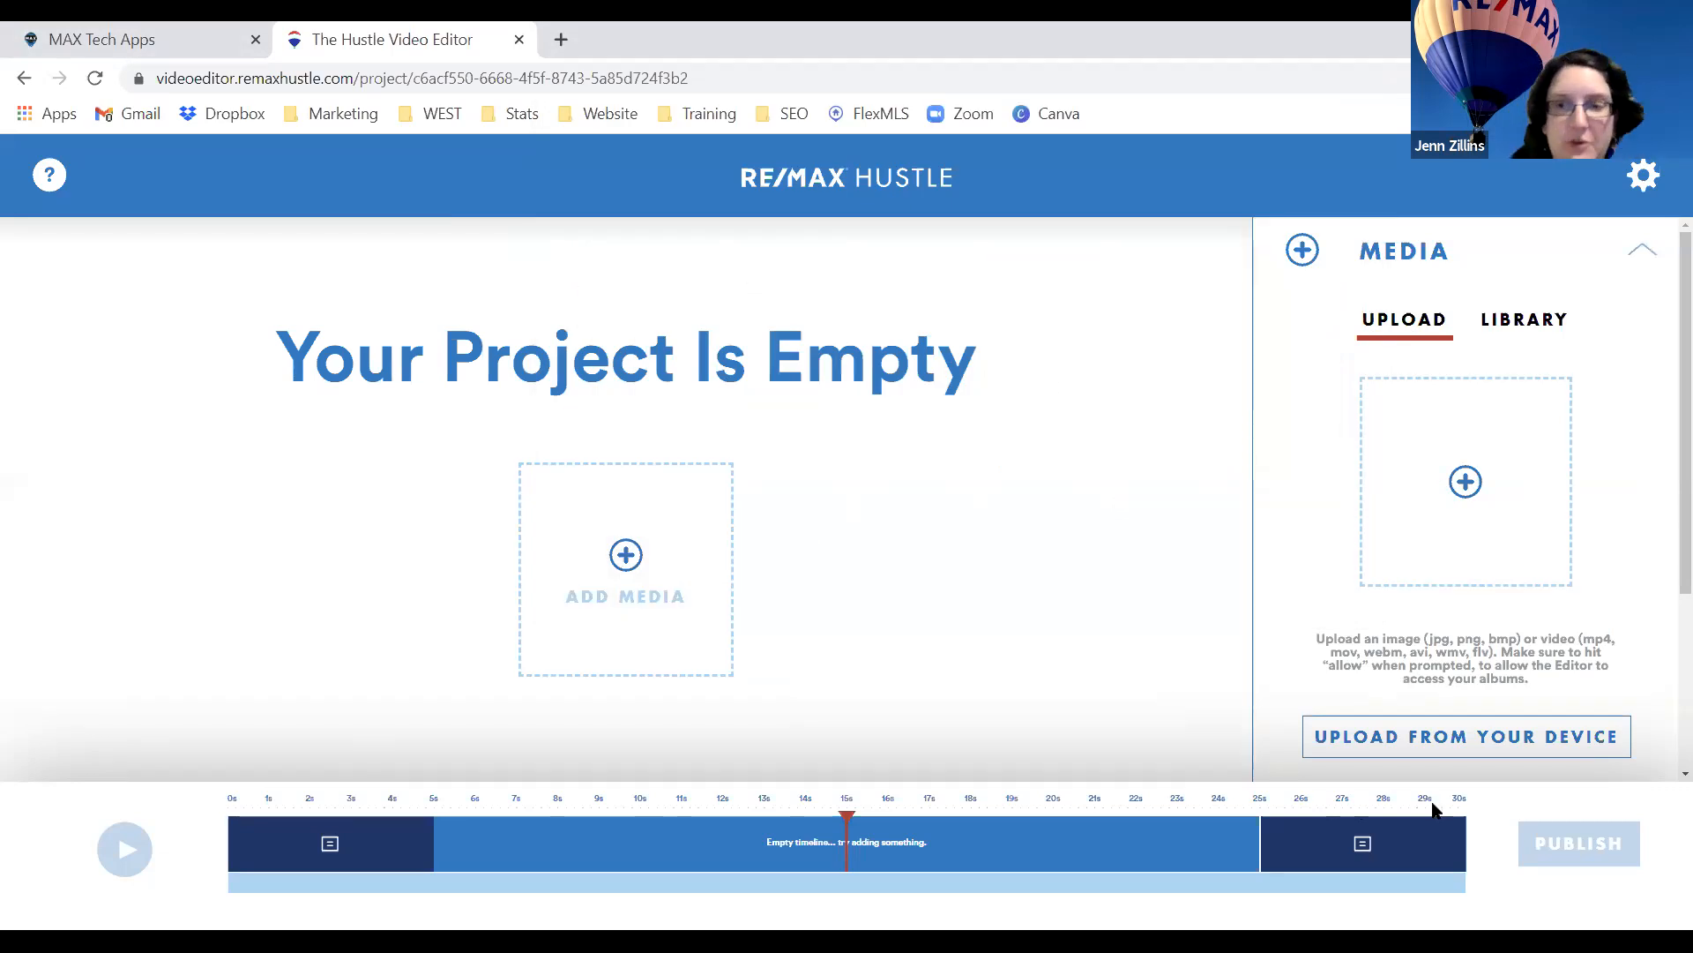
scroll(1435, 737, "down", 3)
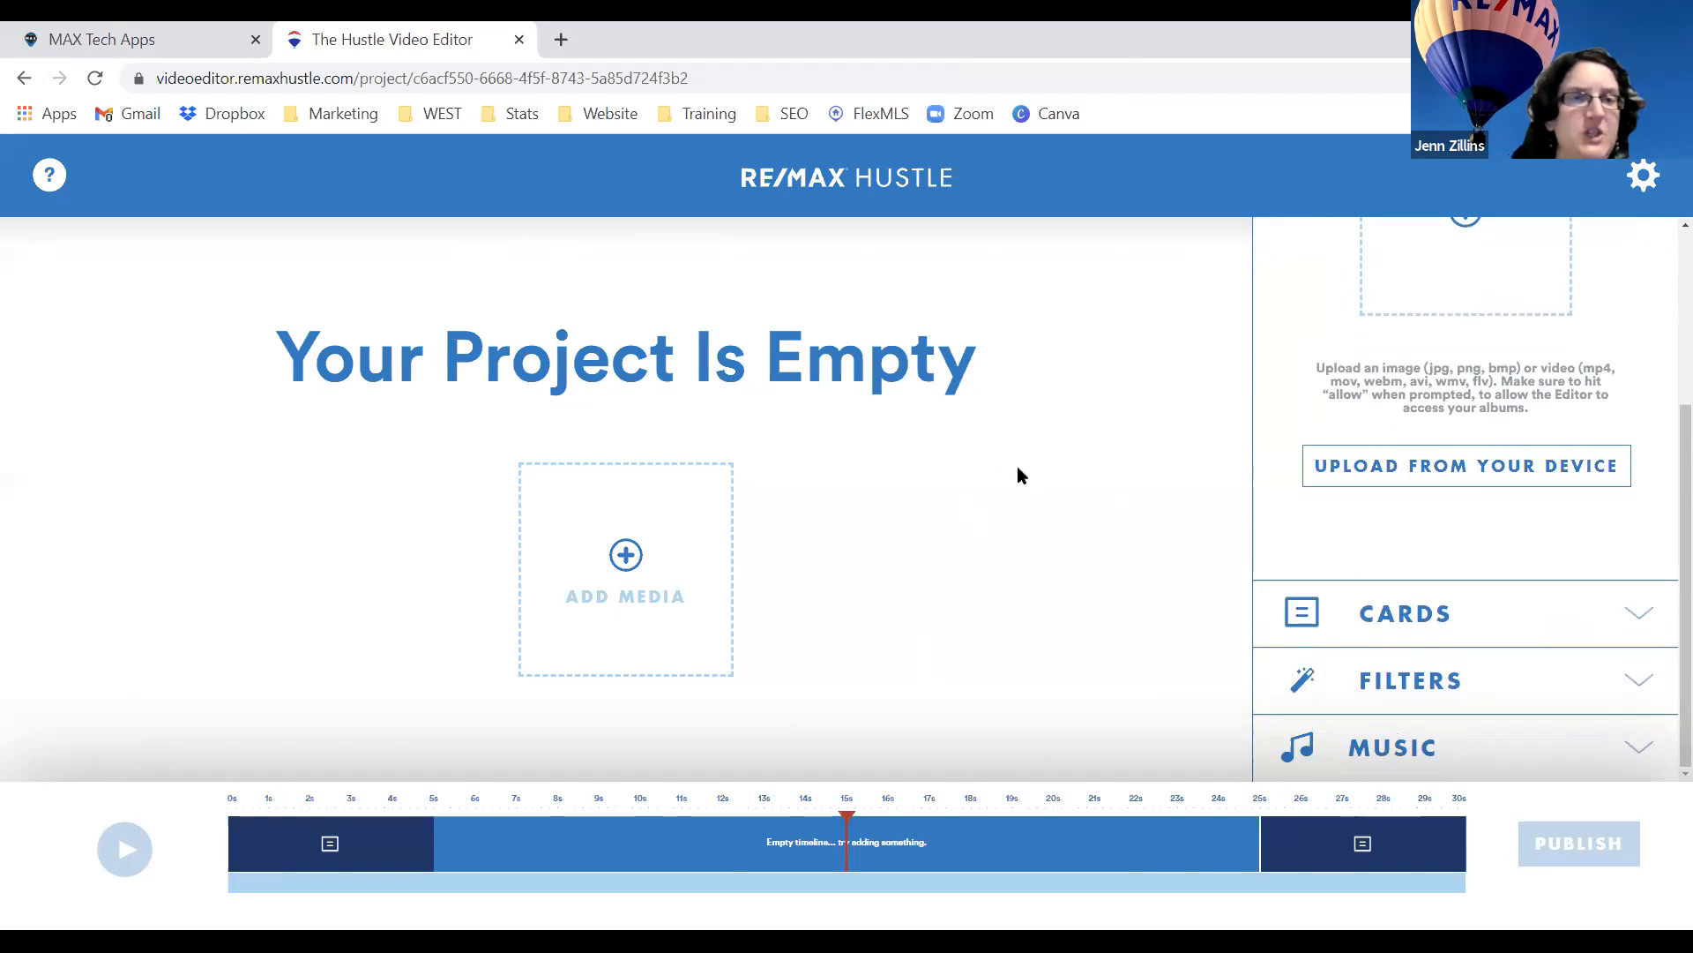
Expand Cards, Filters and Music to list tracks like Baller Backsplash and Jazzy Space.
left_click(1461, 614)
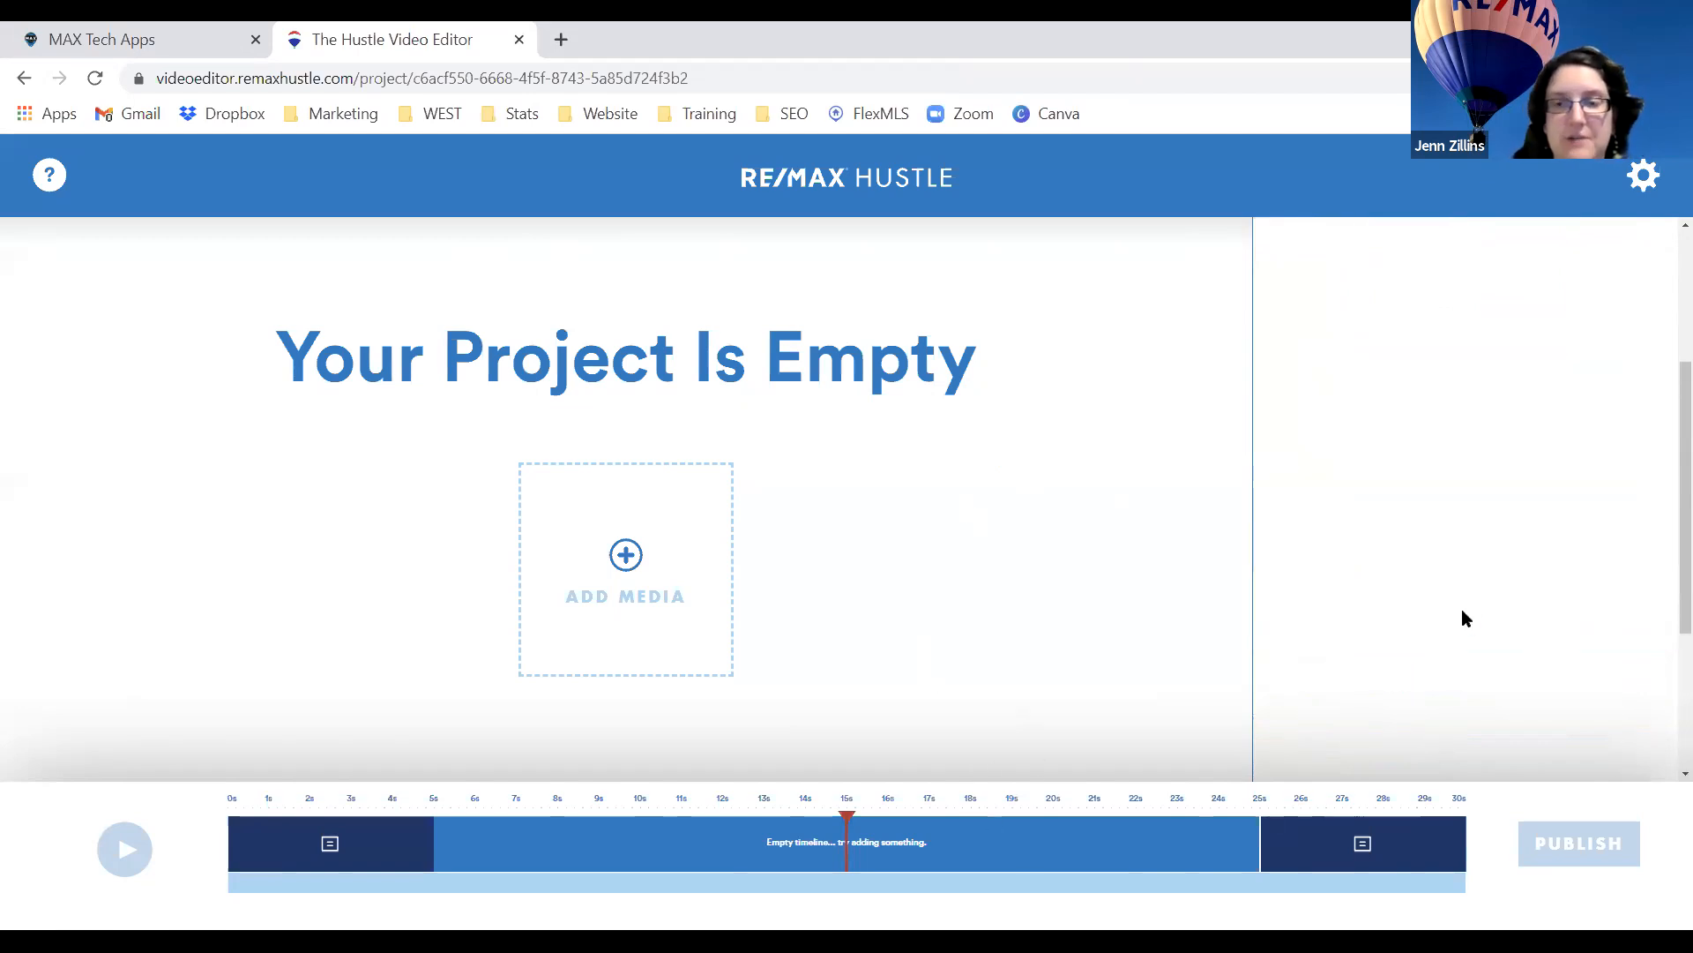
scroll(1485, 646, "down", 3)
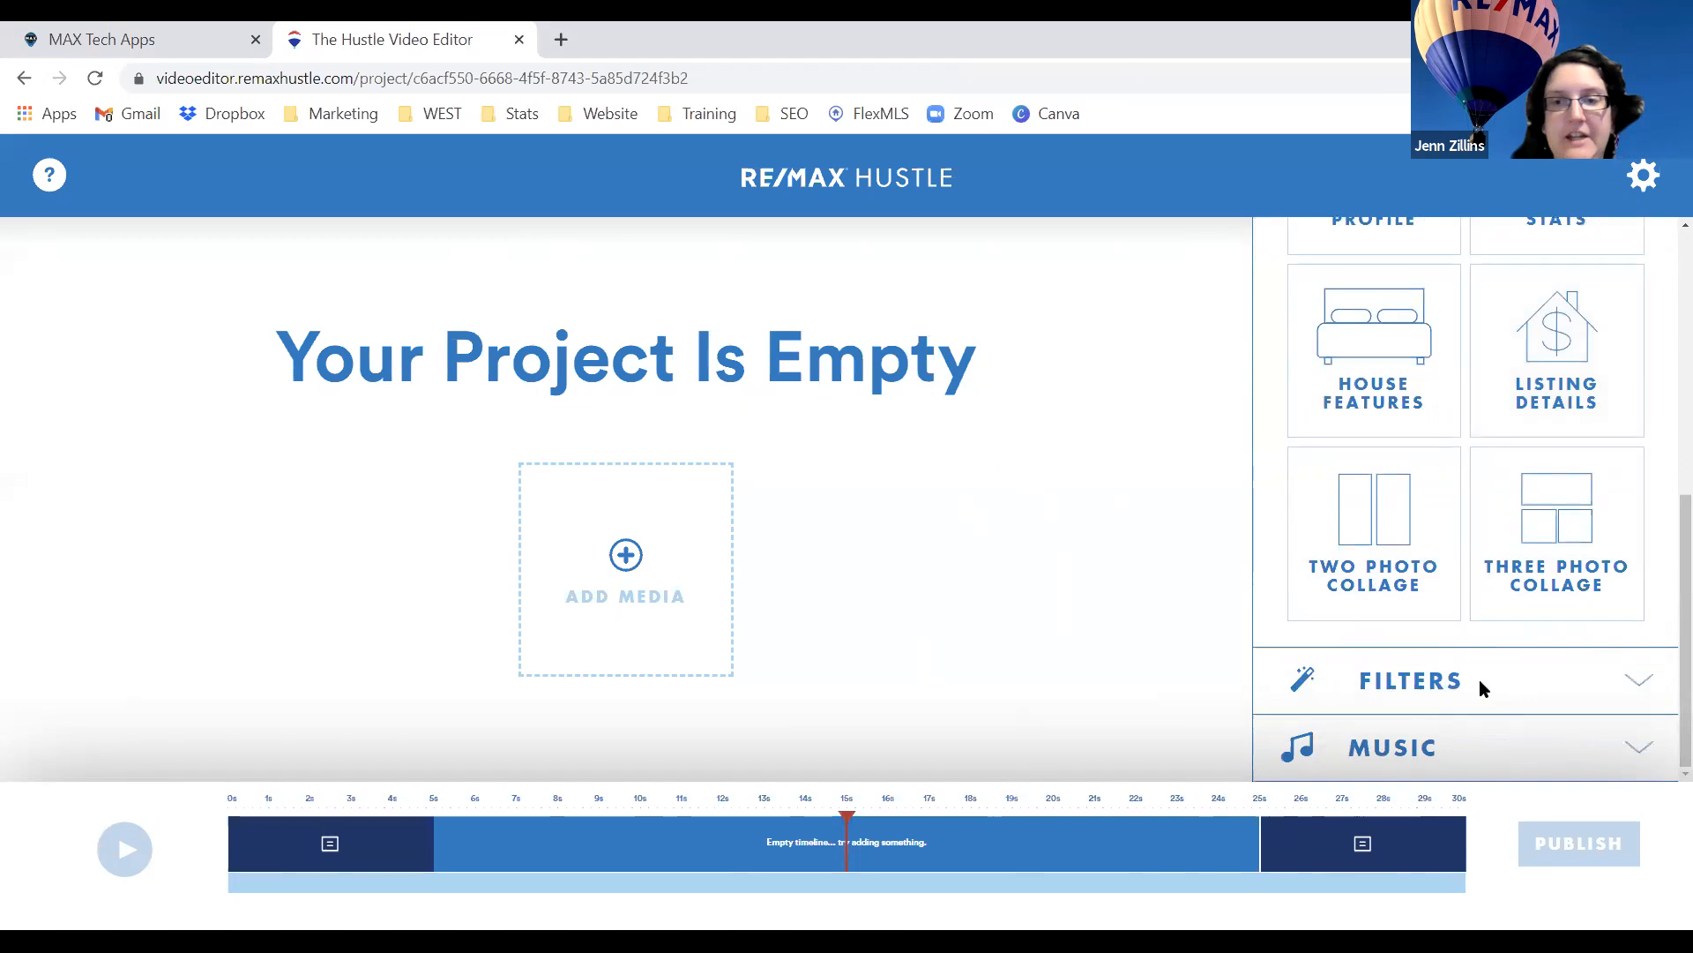
left_click(1479, 681)
left_click(1425, 559)
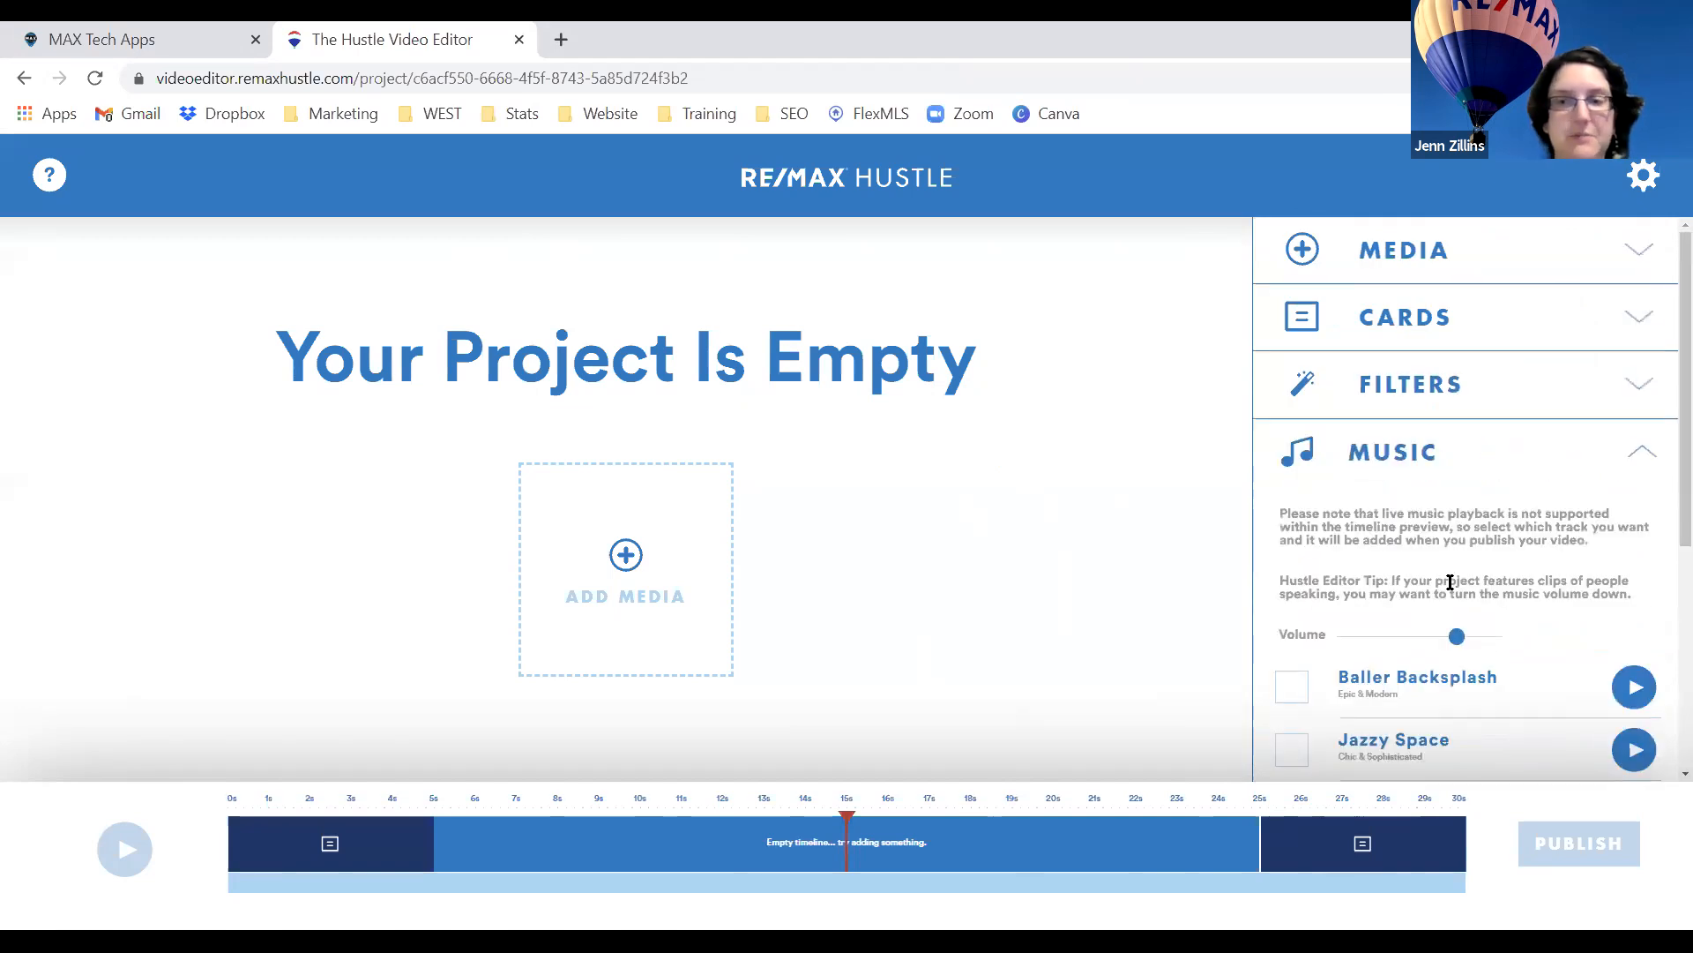
Go from MAX Tech Apps to RE/MAX Hustle and start Customize a Commercial.
left_click(113, 31)
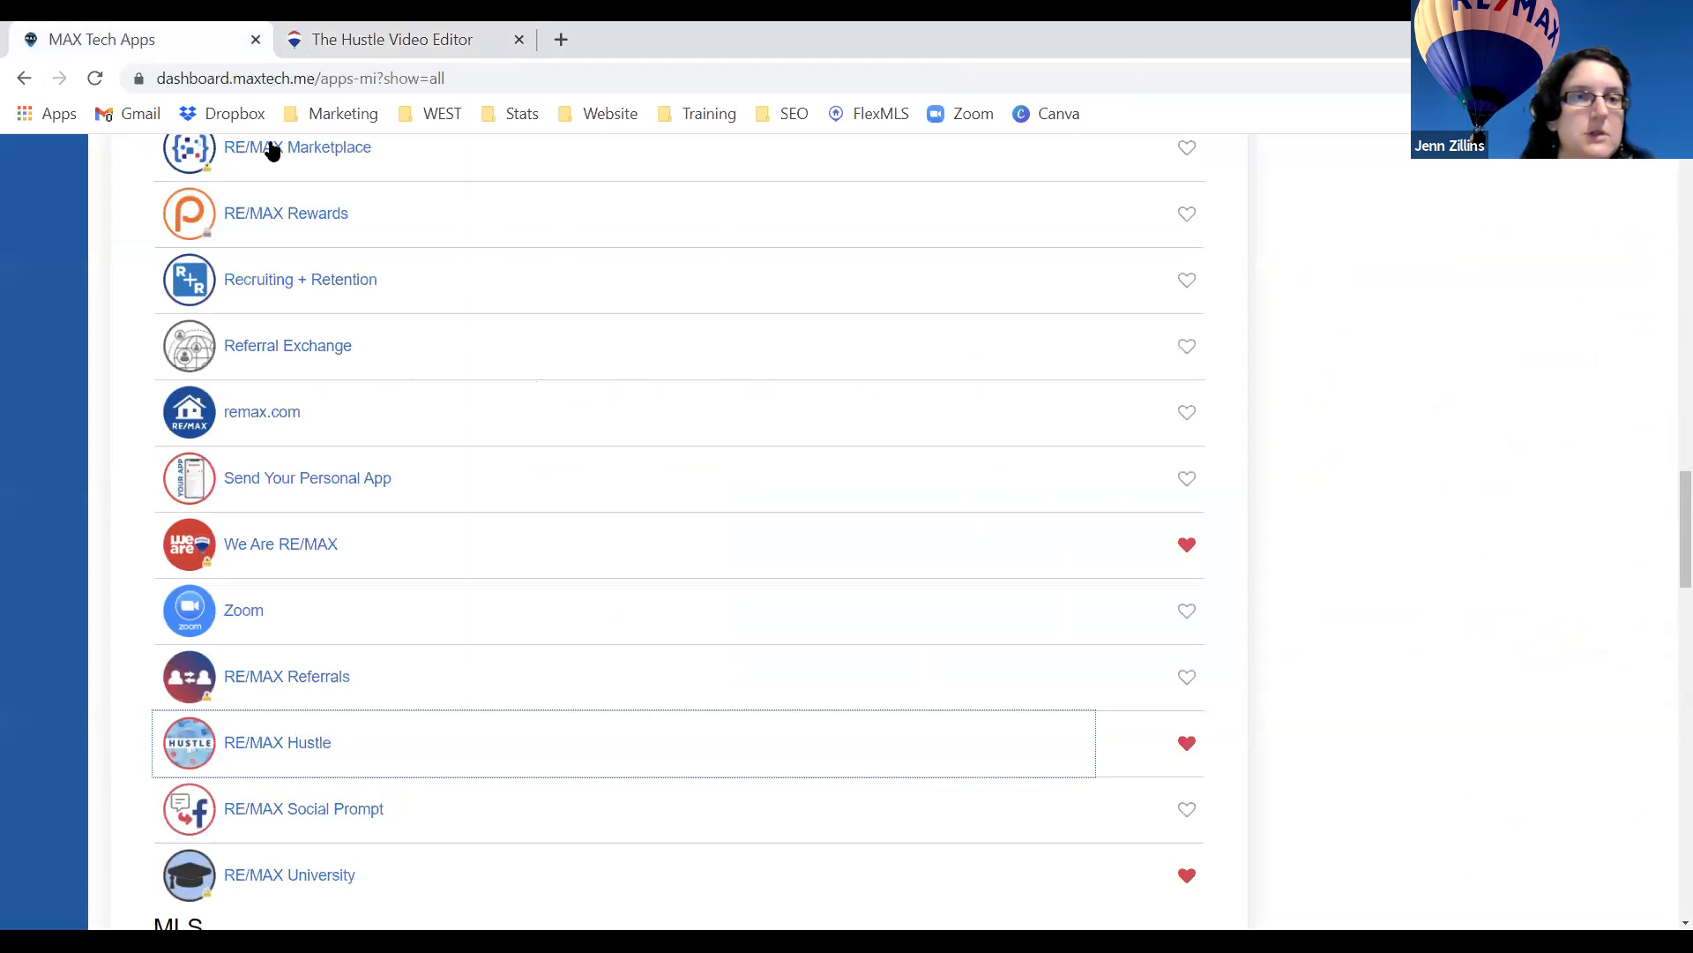
left_click(258, 745)
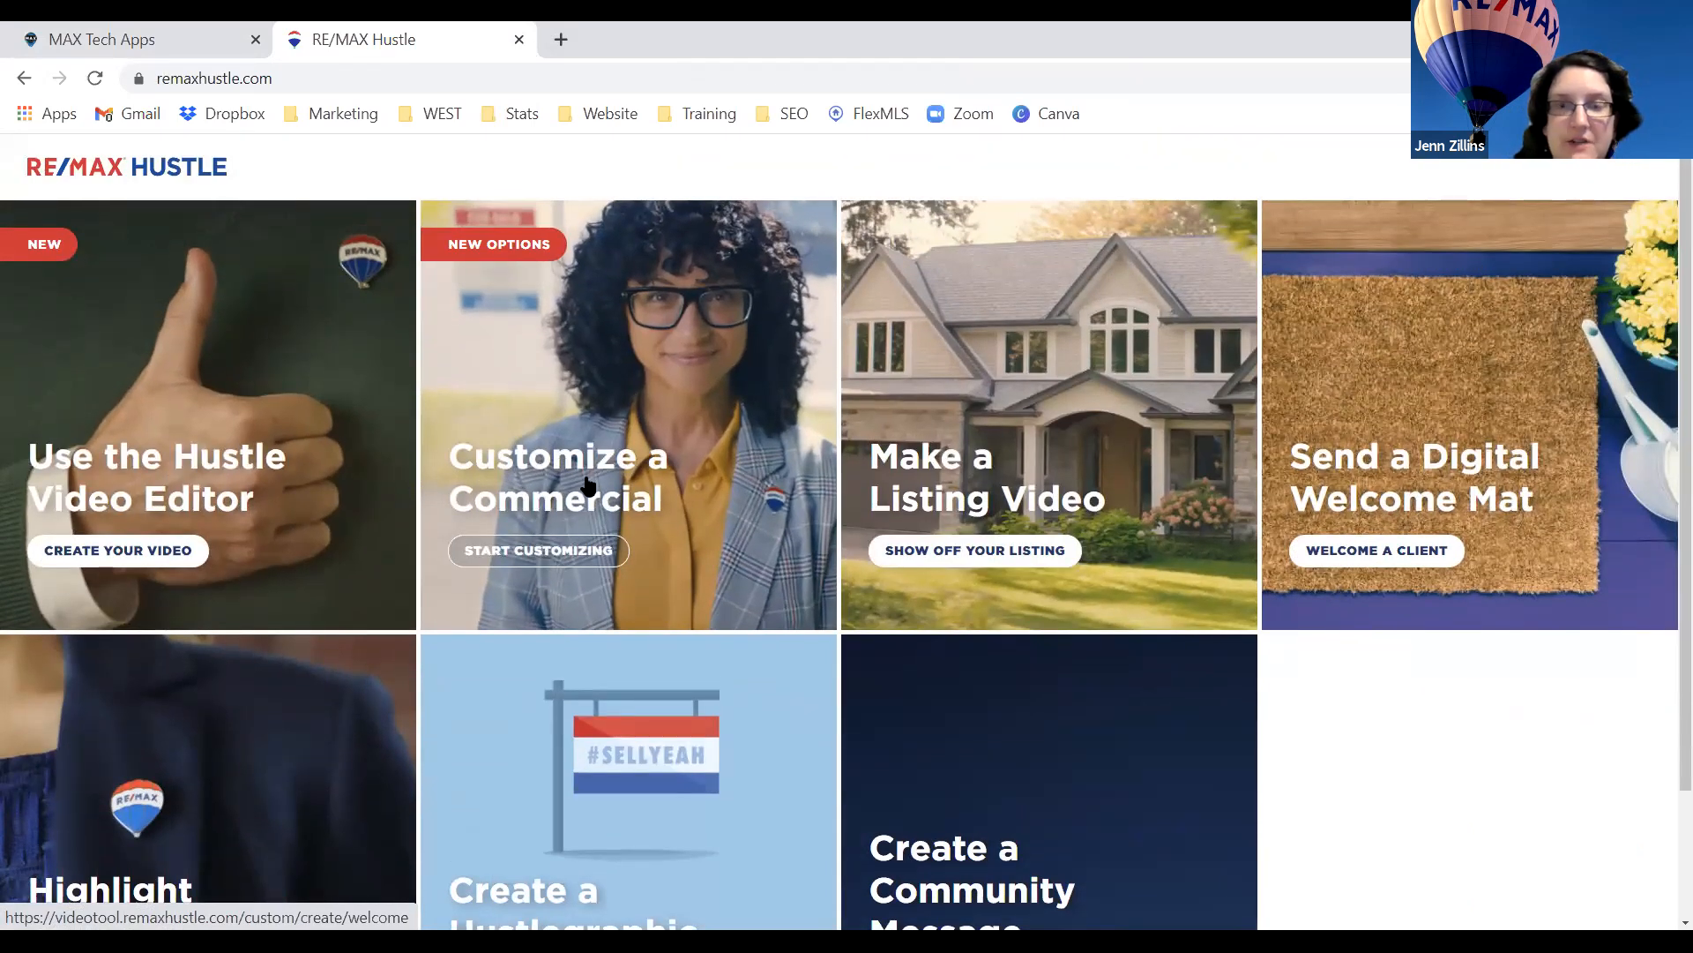
left_click(532, 488)
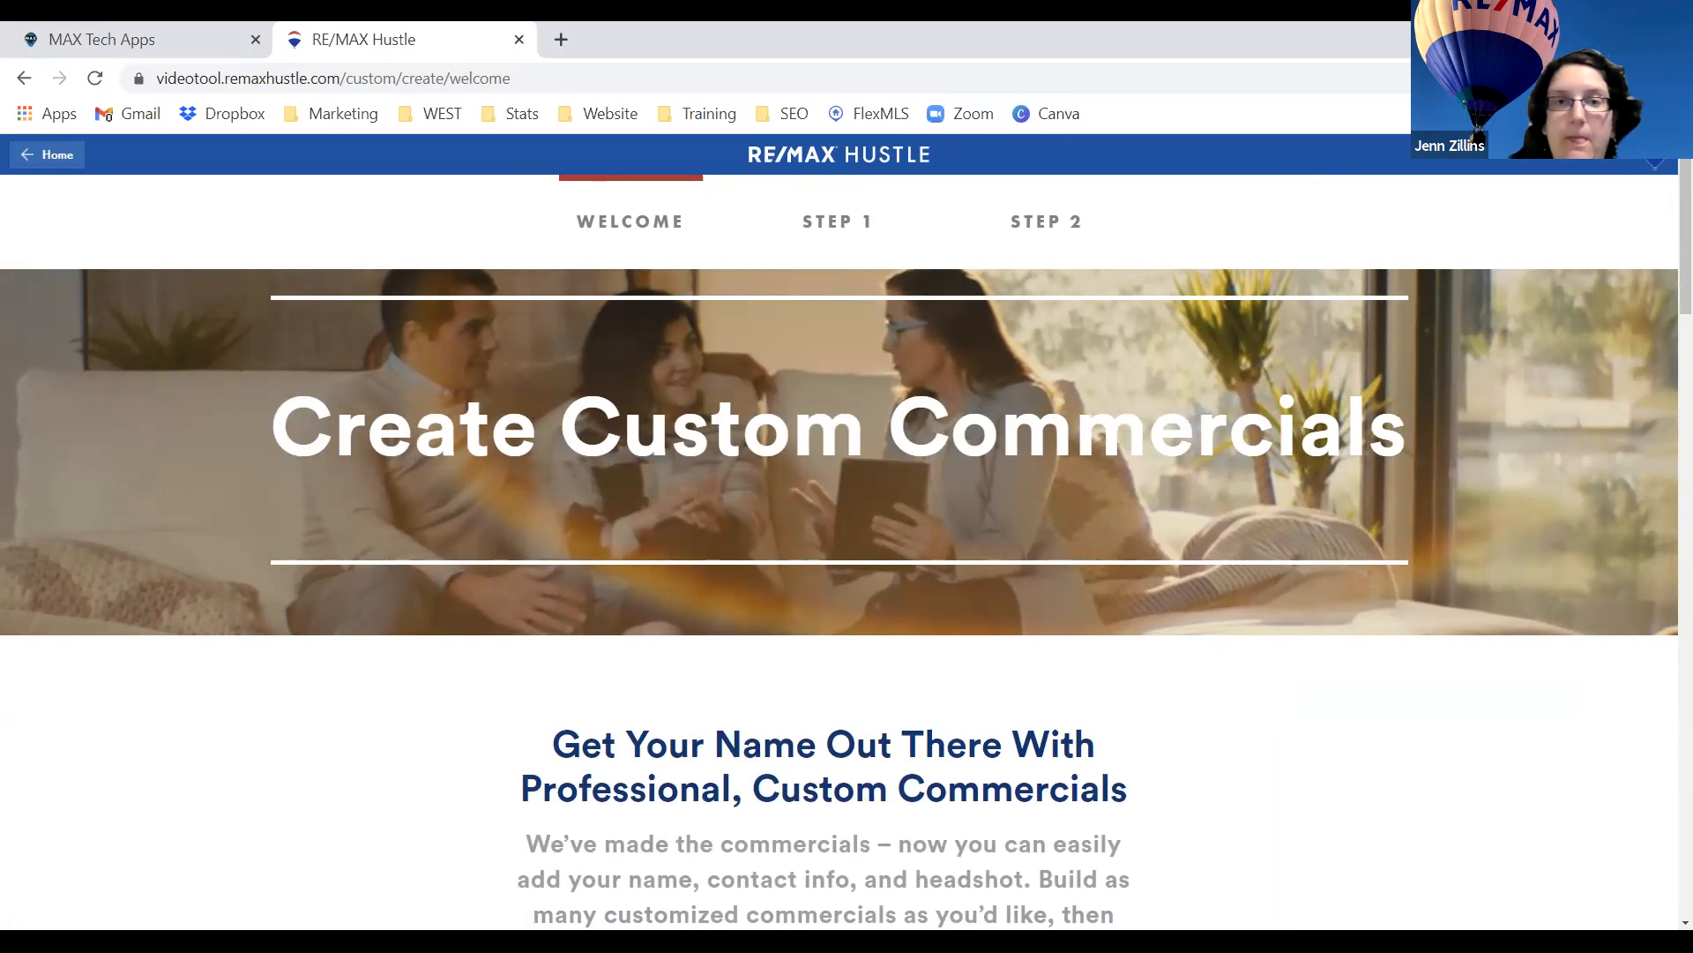
Keep RE/MAX as the brand logo and autofill the agent's saved name.
scroll(1116, 314, "down", 7)
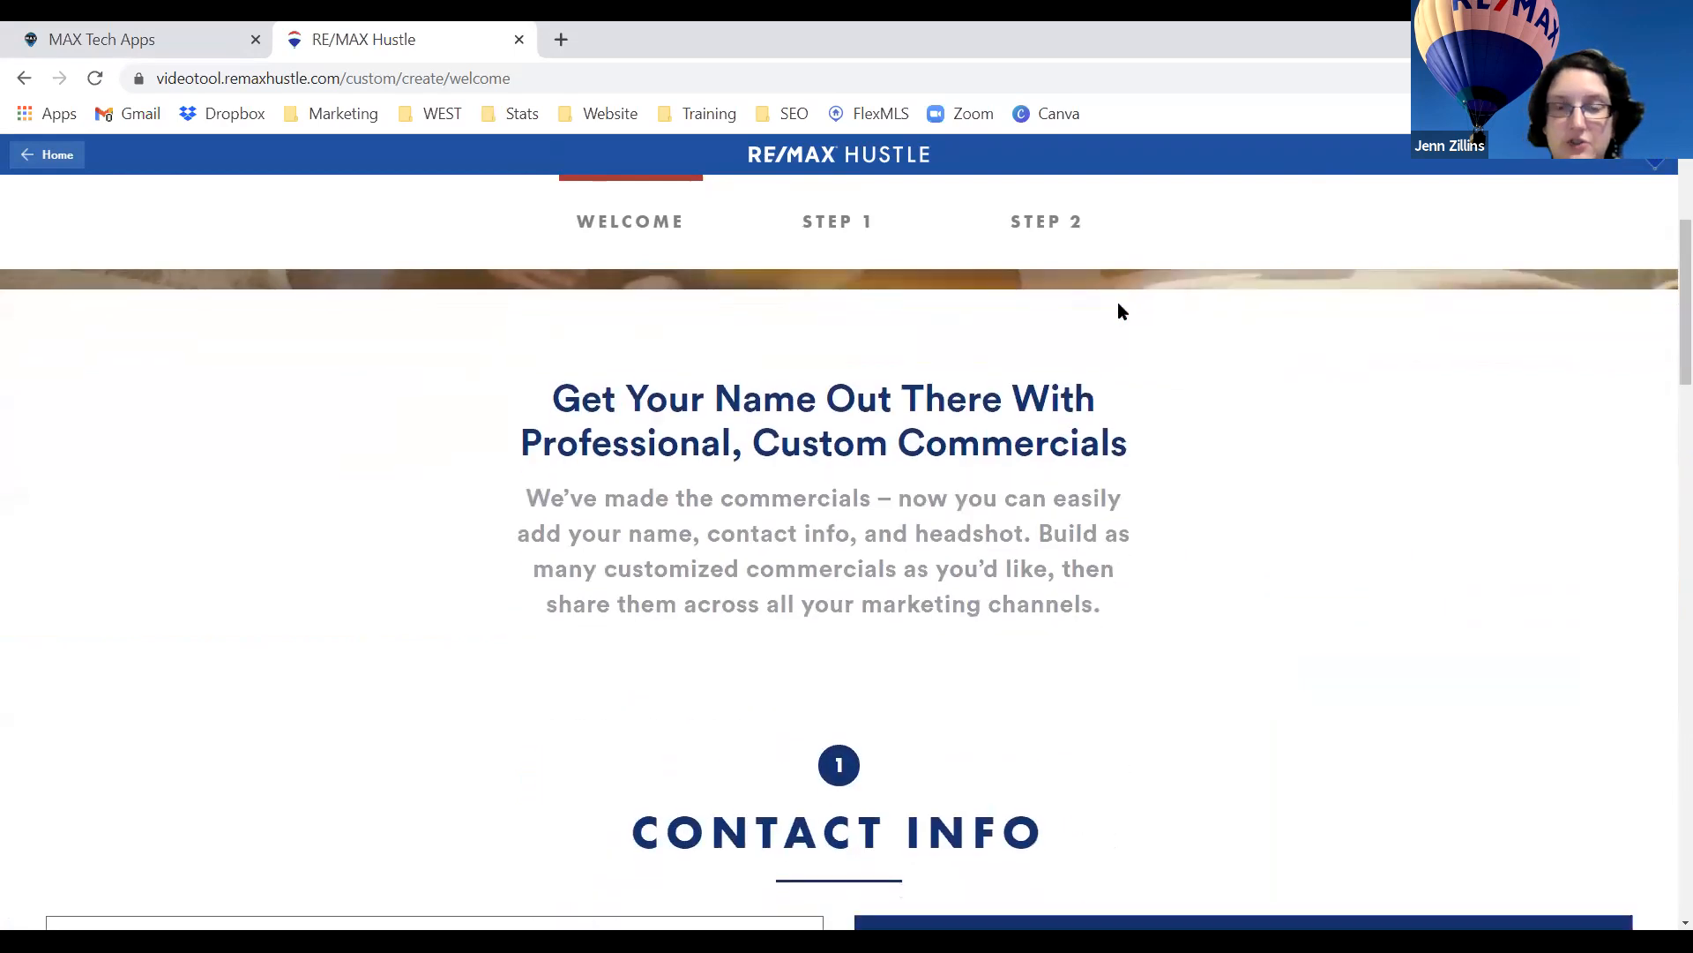
scroll(1071, 355, "down", 3)
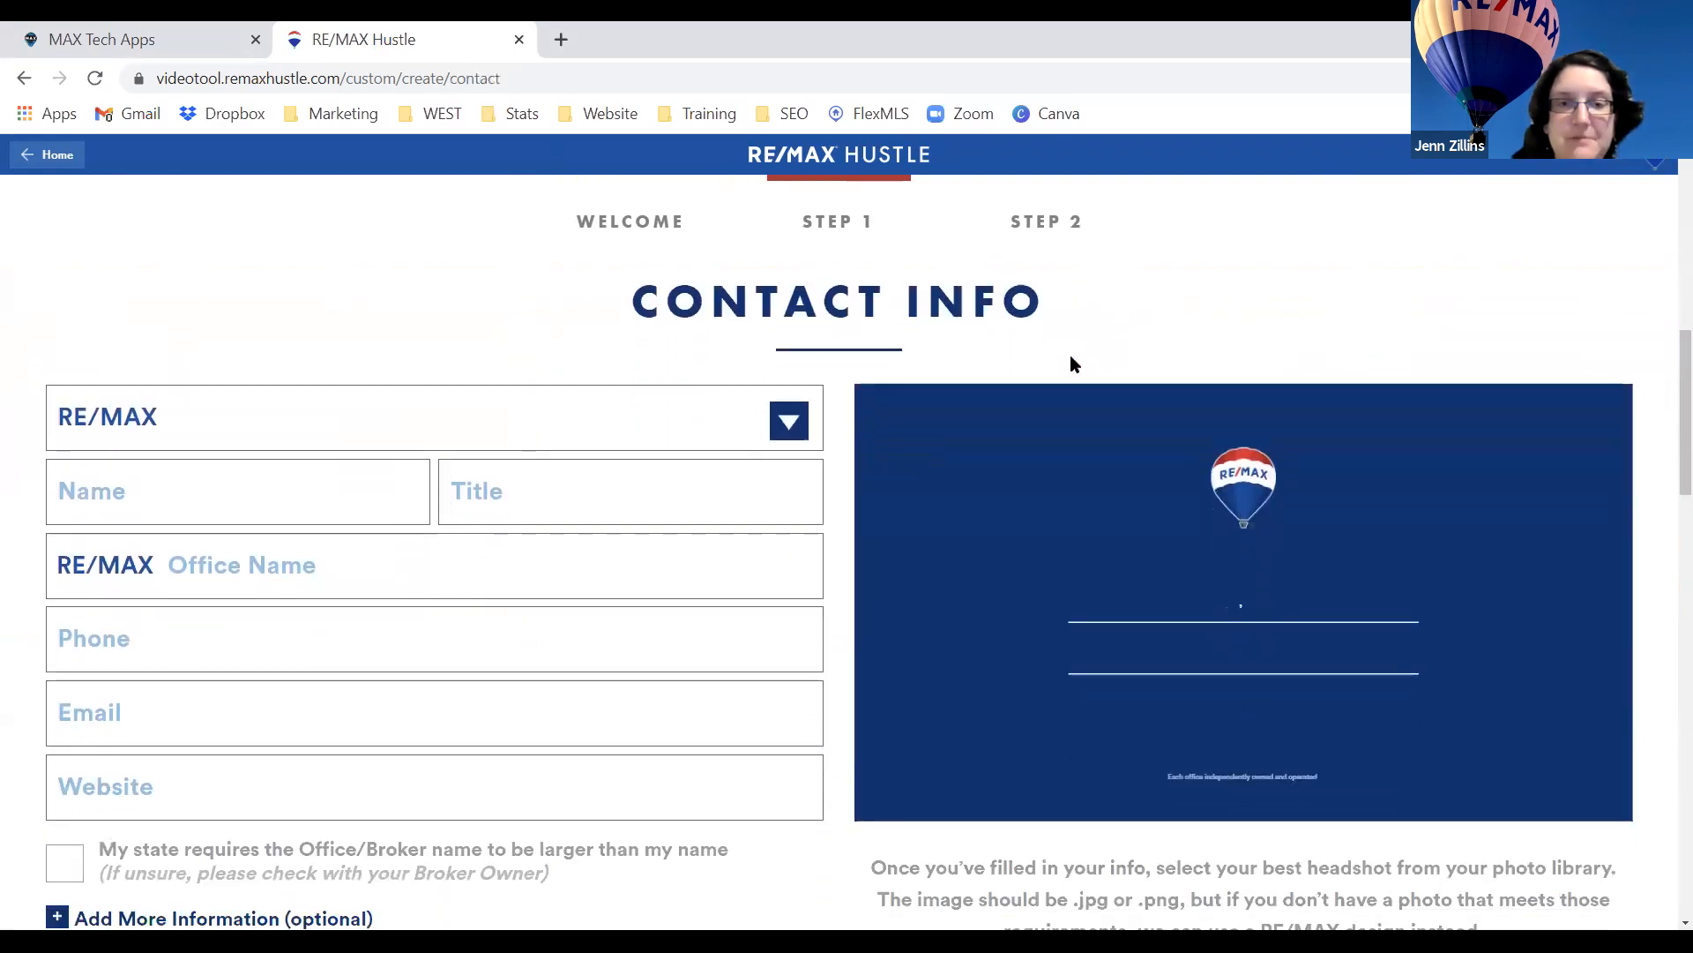
left_click(405, 413)
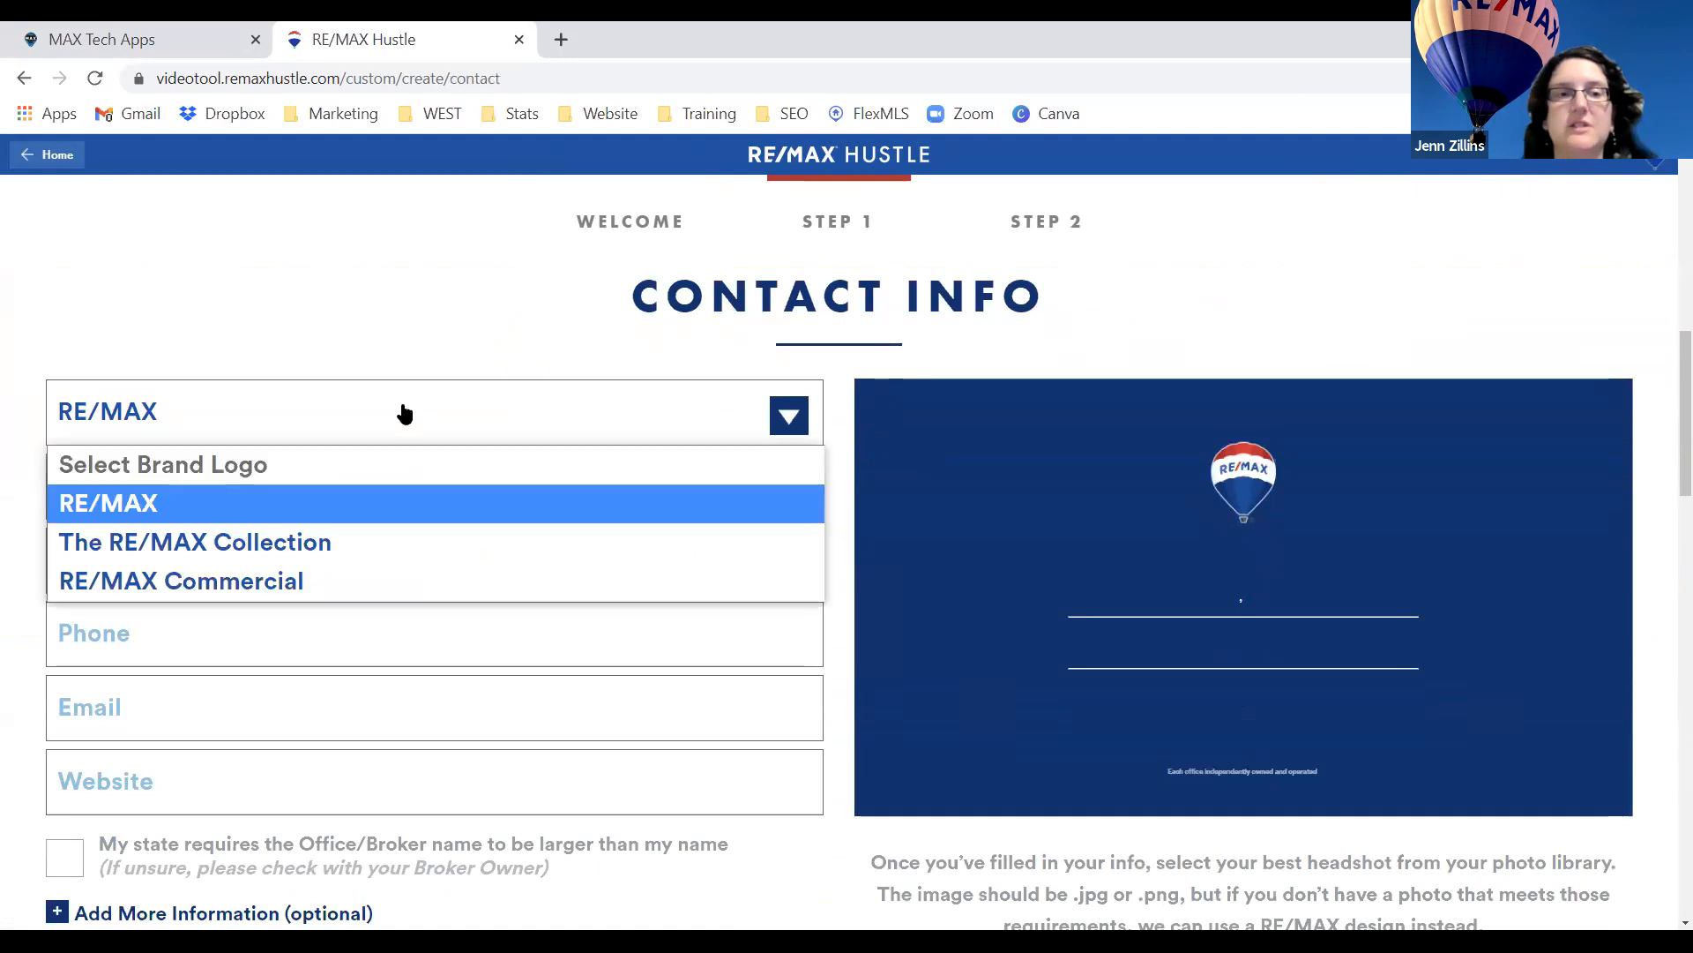
left_click(395, 509)
left_click(279, 503)
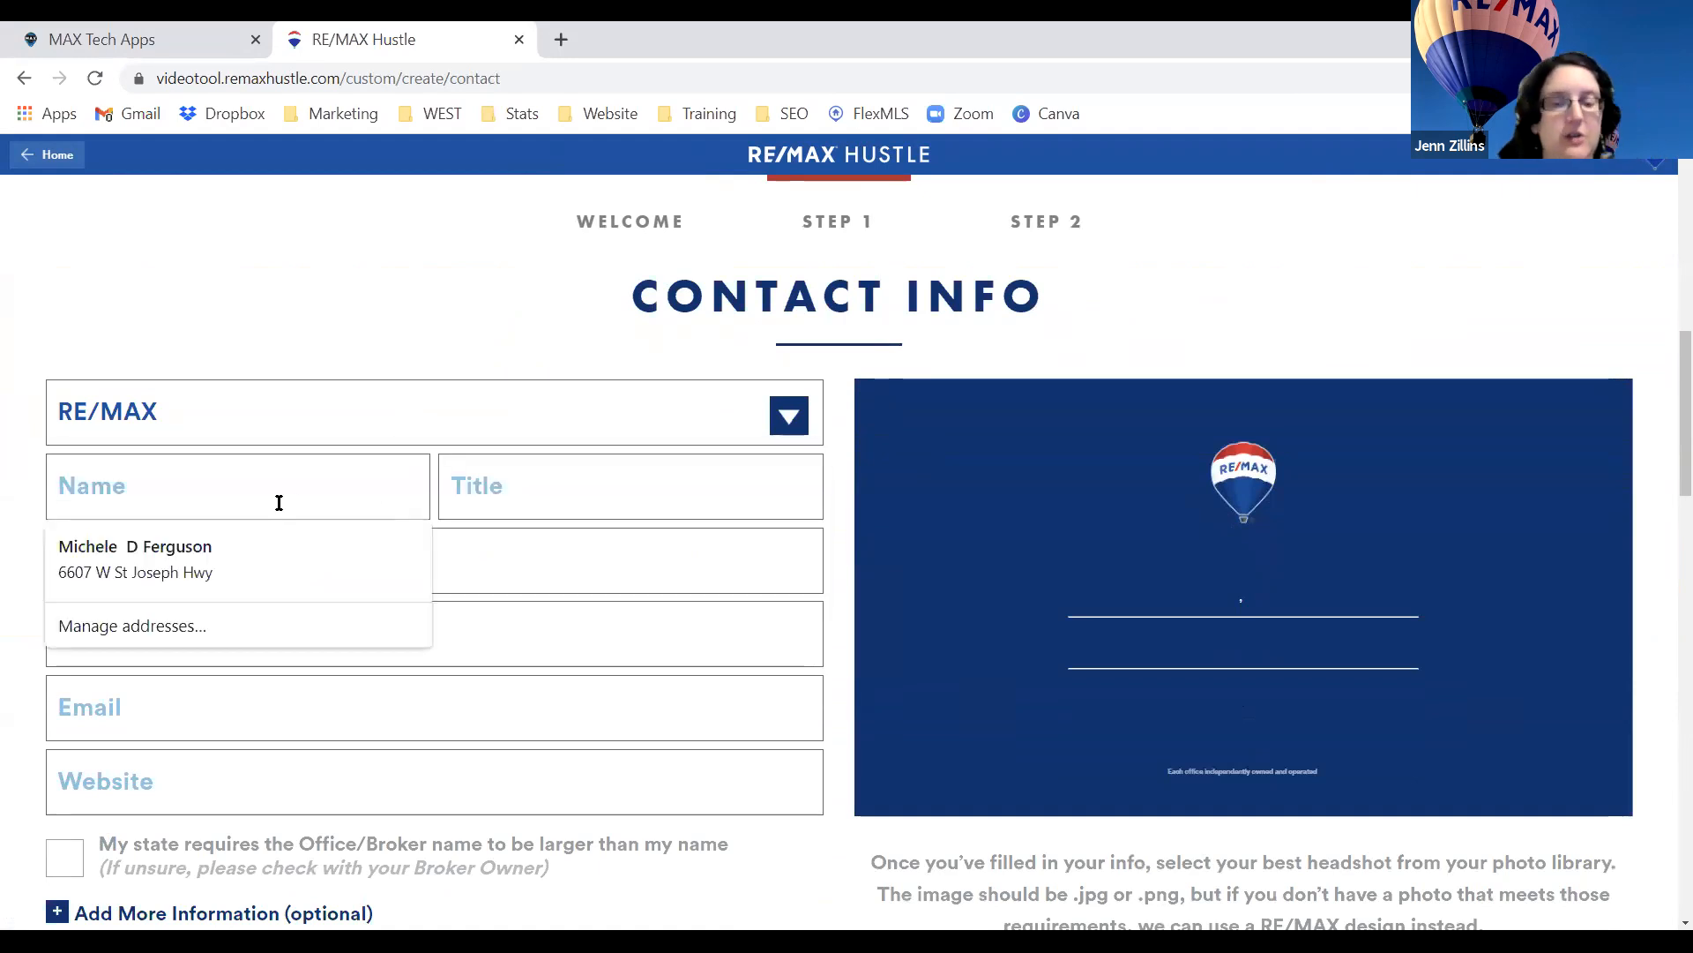
type("C")
key("Down")
key("Return")
Set the title to Associate Broker and the office to Real Estate Professionals.
left_click(563, 476)
type("A")
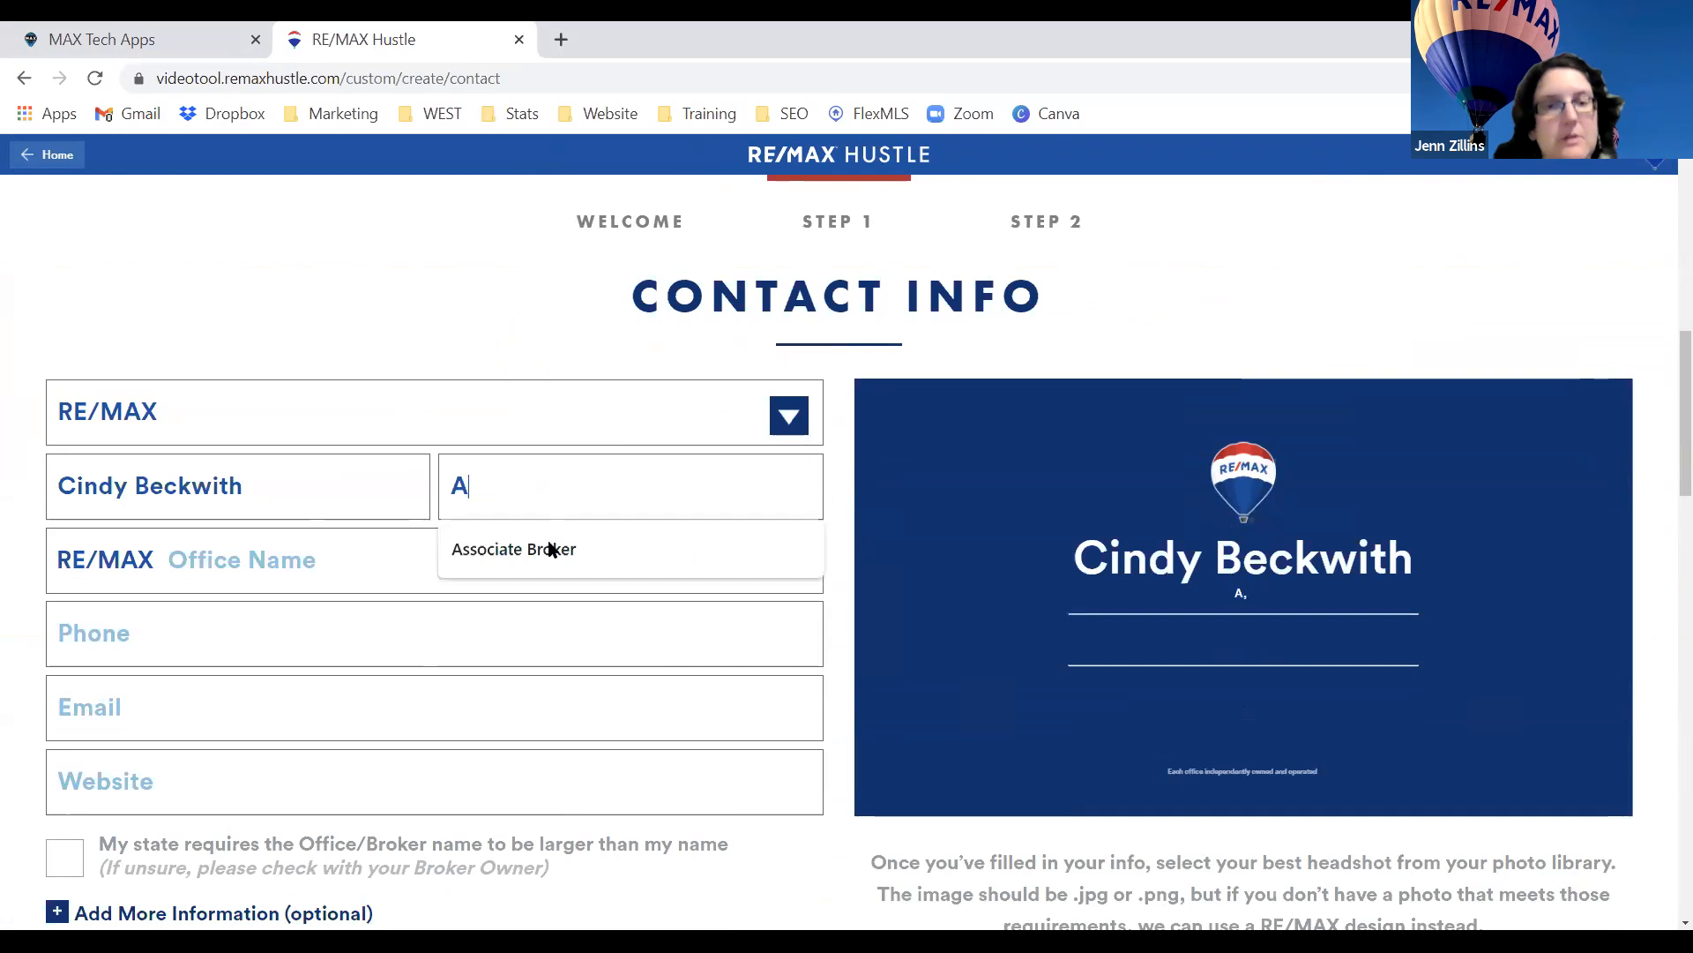
left_click(547, 548)
left_click(344, 565)
left_click(228, 618)
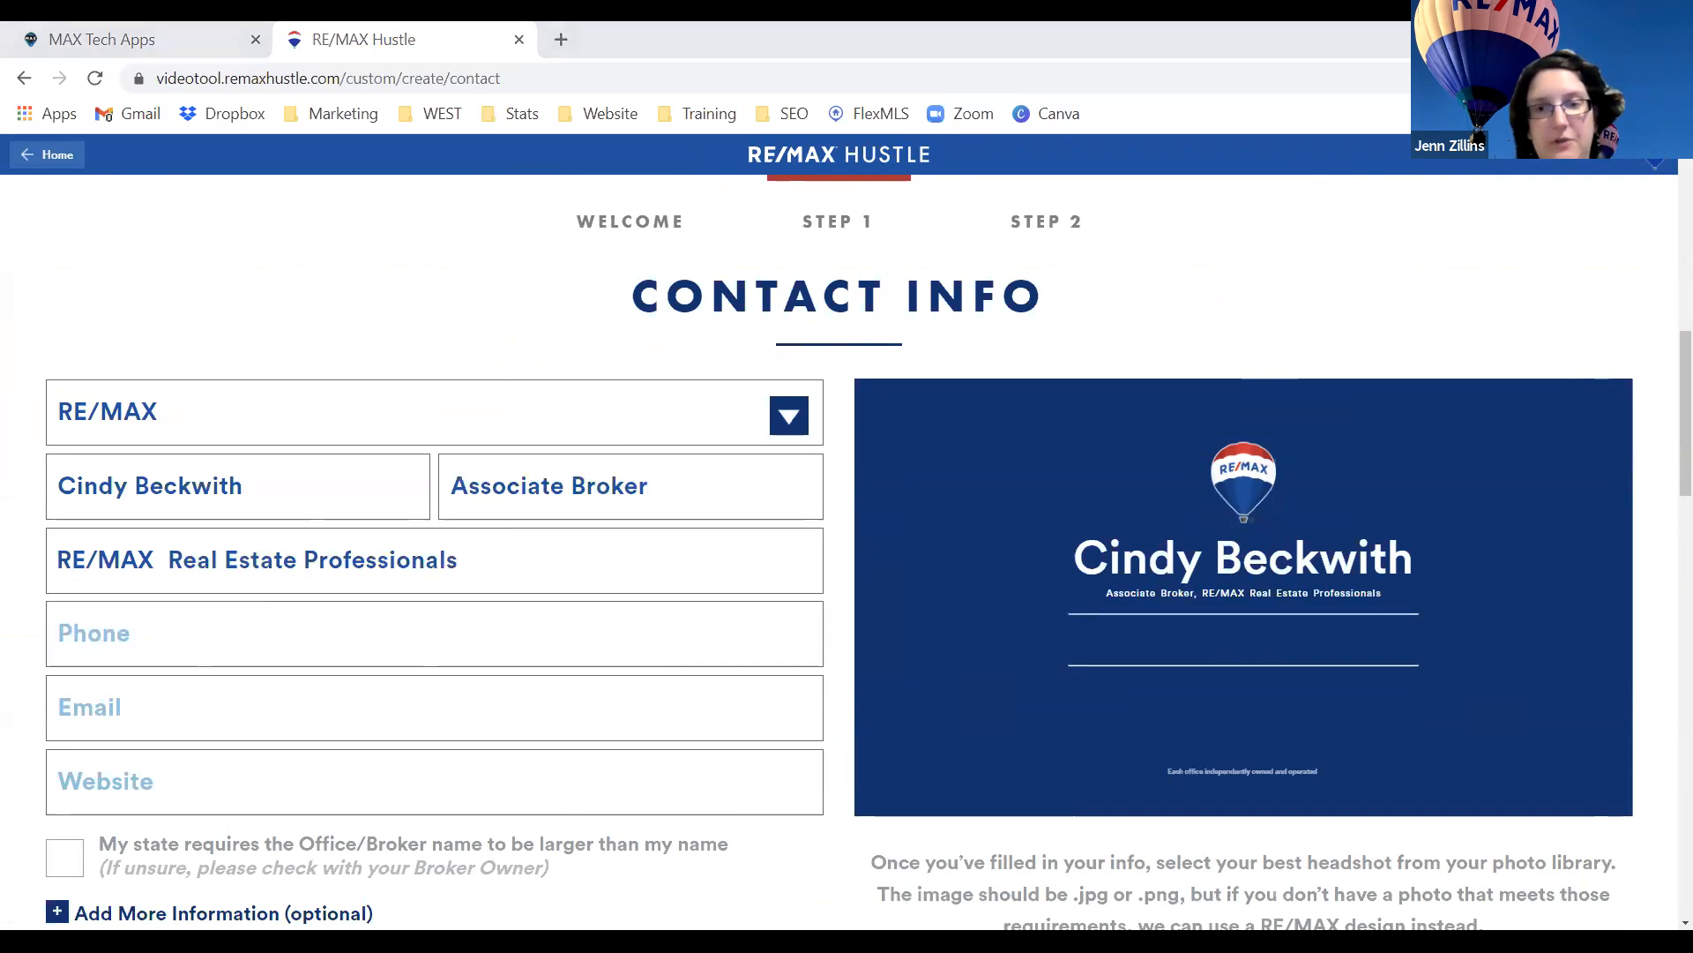
Paste in the agent's phone number, e-mail address and website.
left_click(284, 627)
key("ctrl+v")
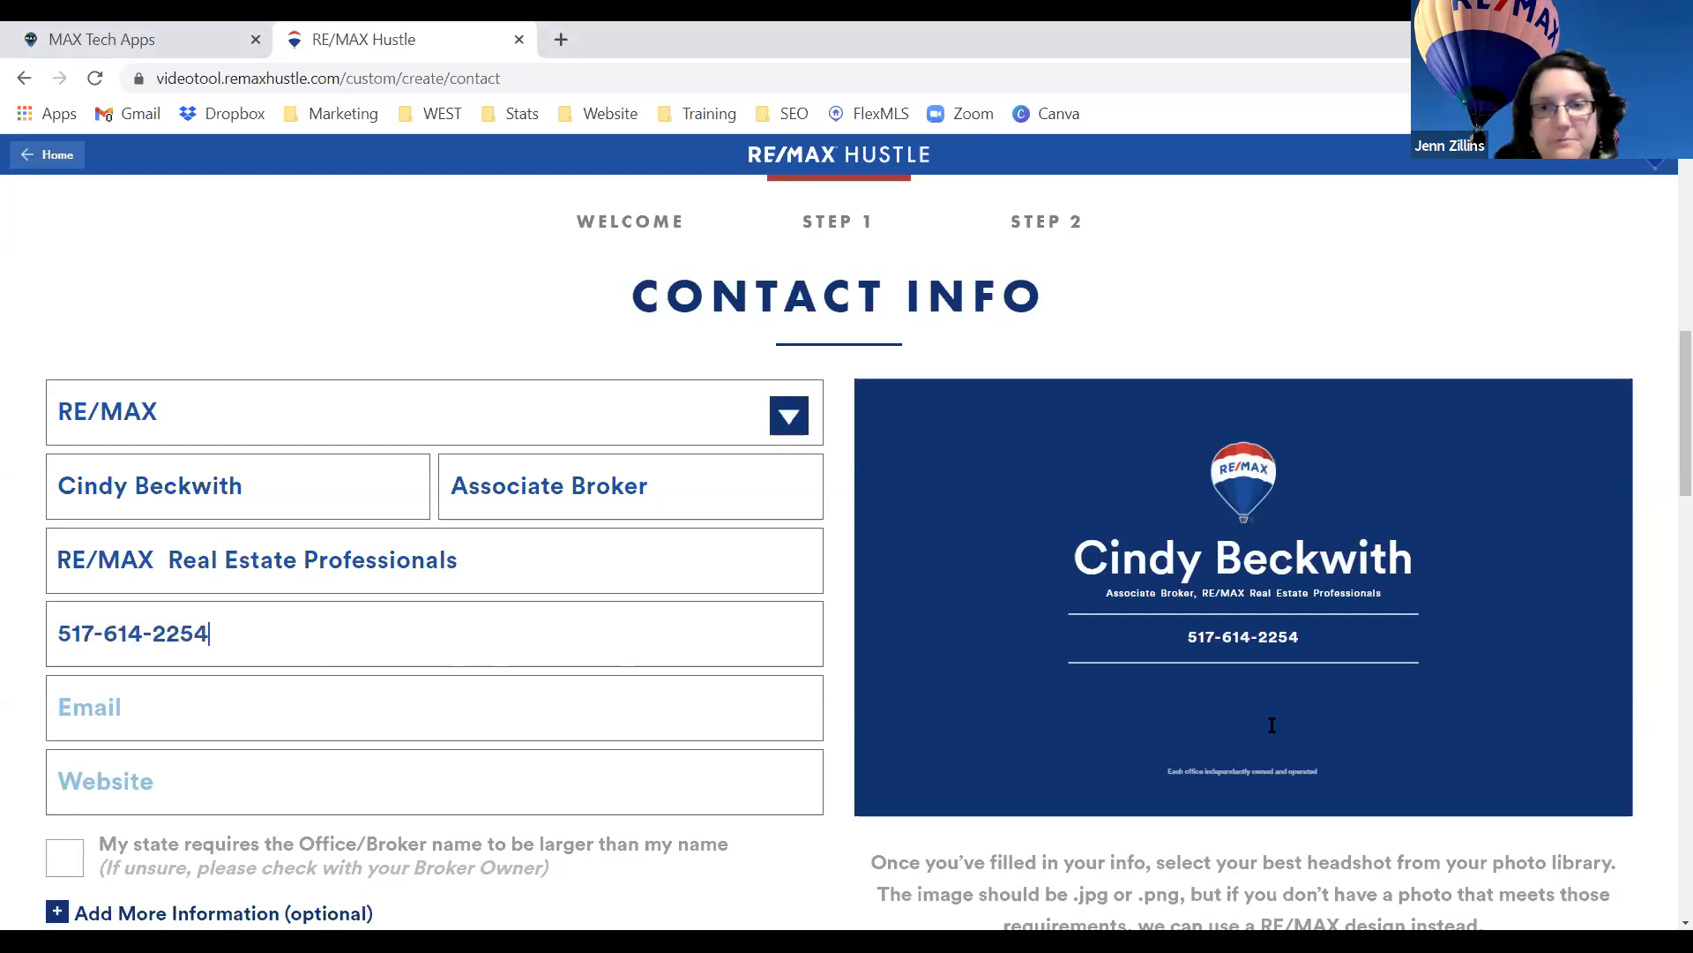
left_click(321, 693)
key("ctrl+v")
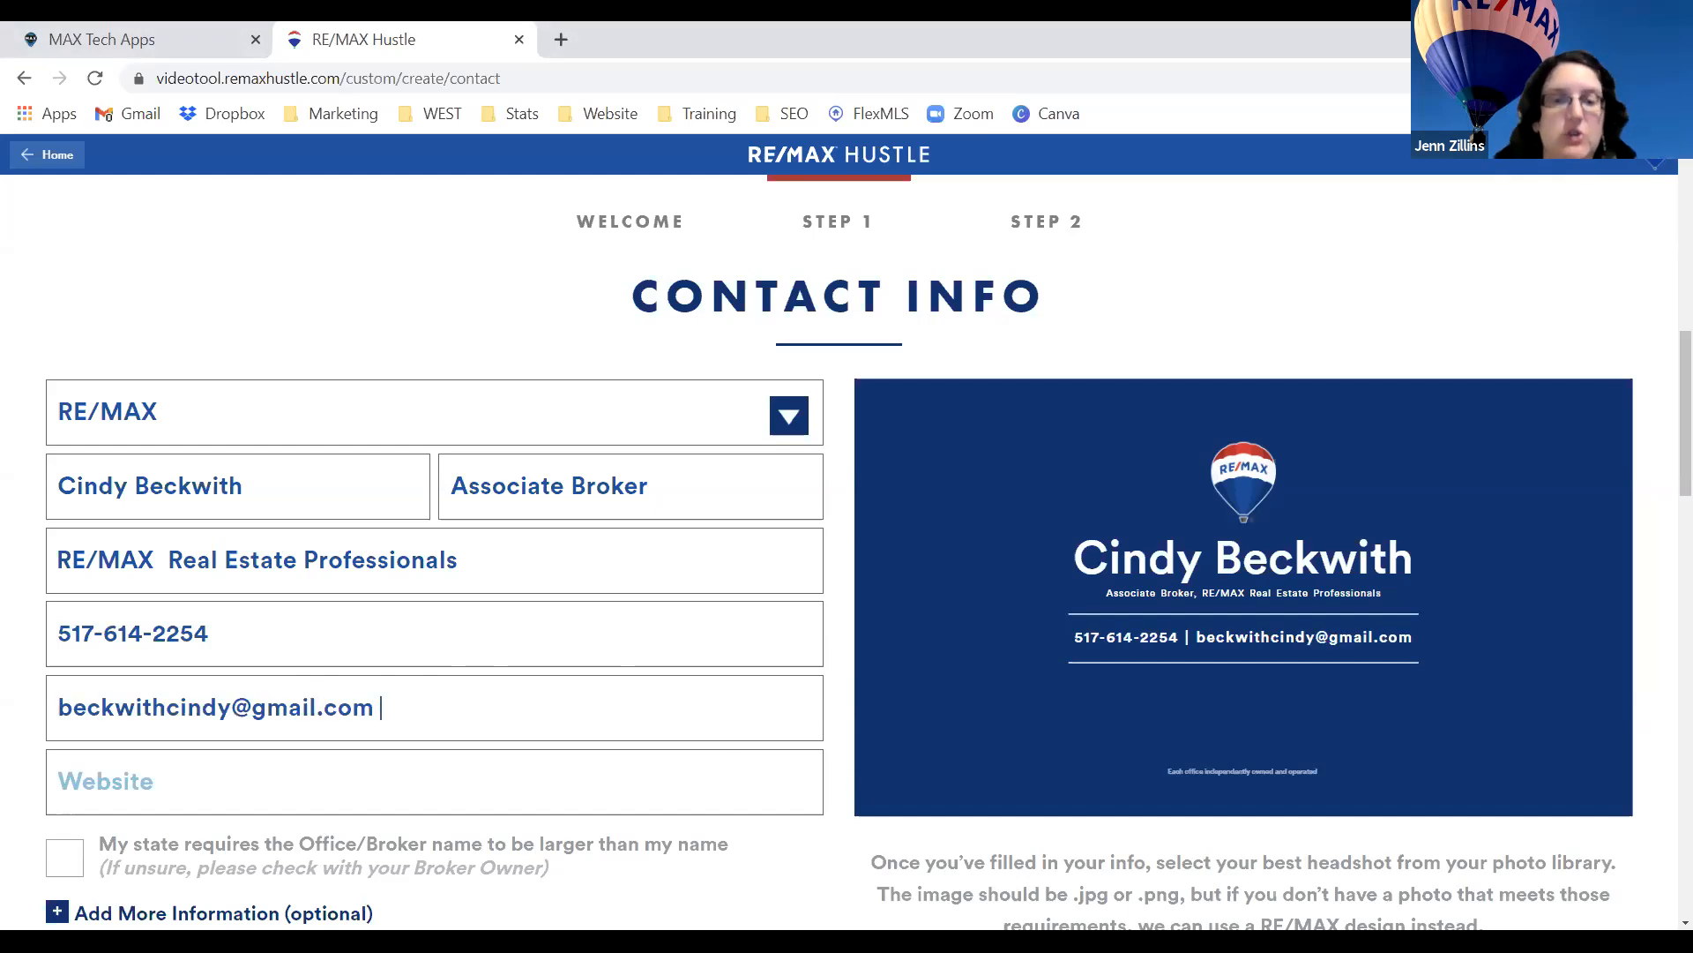
left_click(697, 772)
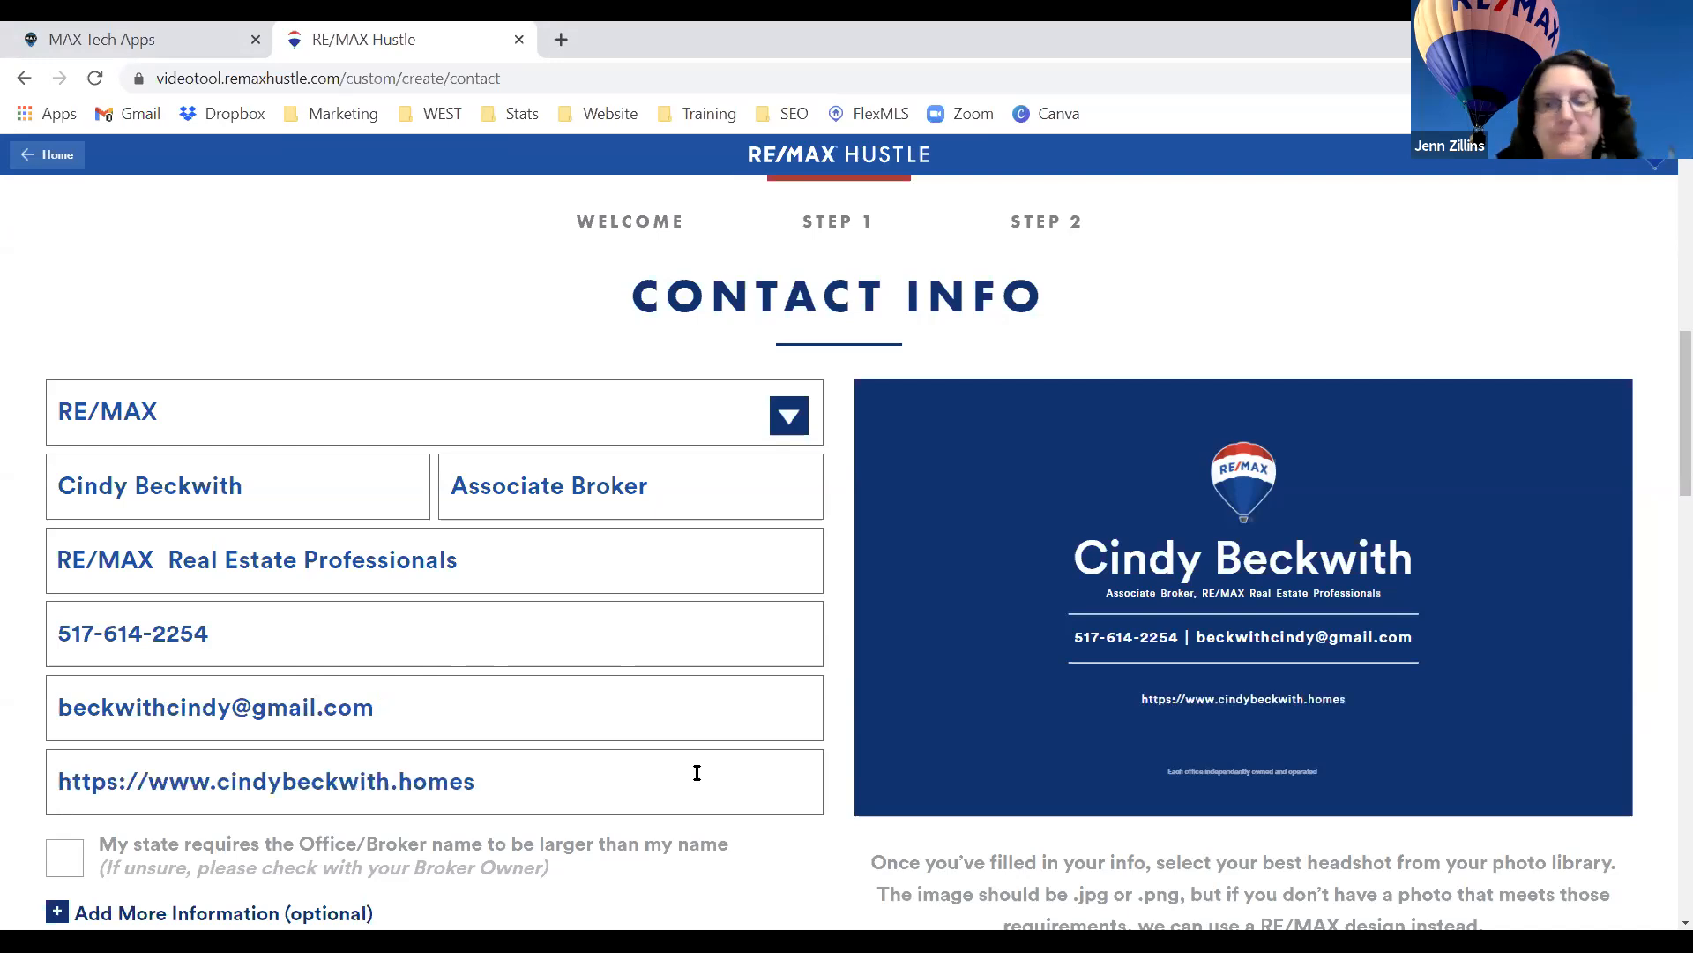
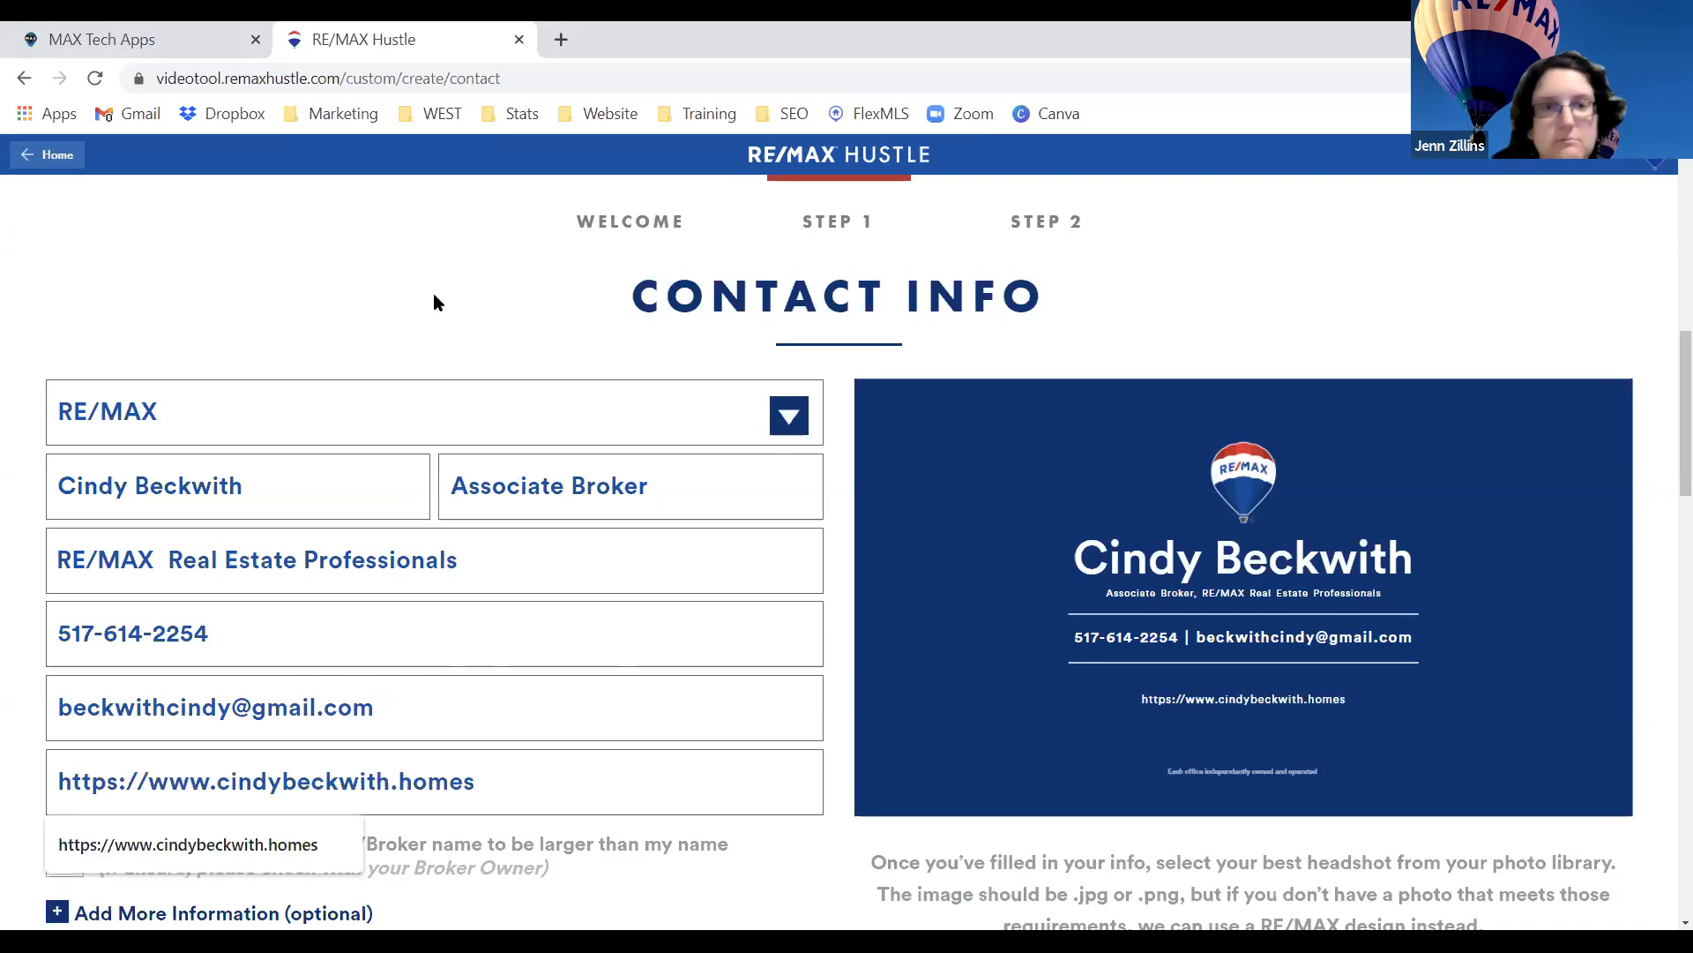
Upload the first headshot from the agent's pictures folder and accept the crop.
left_click(389, 270)
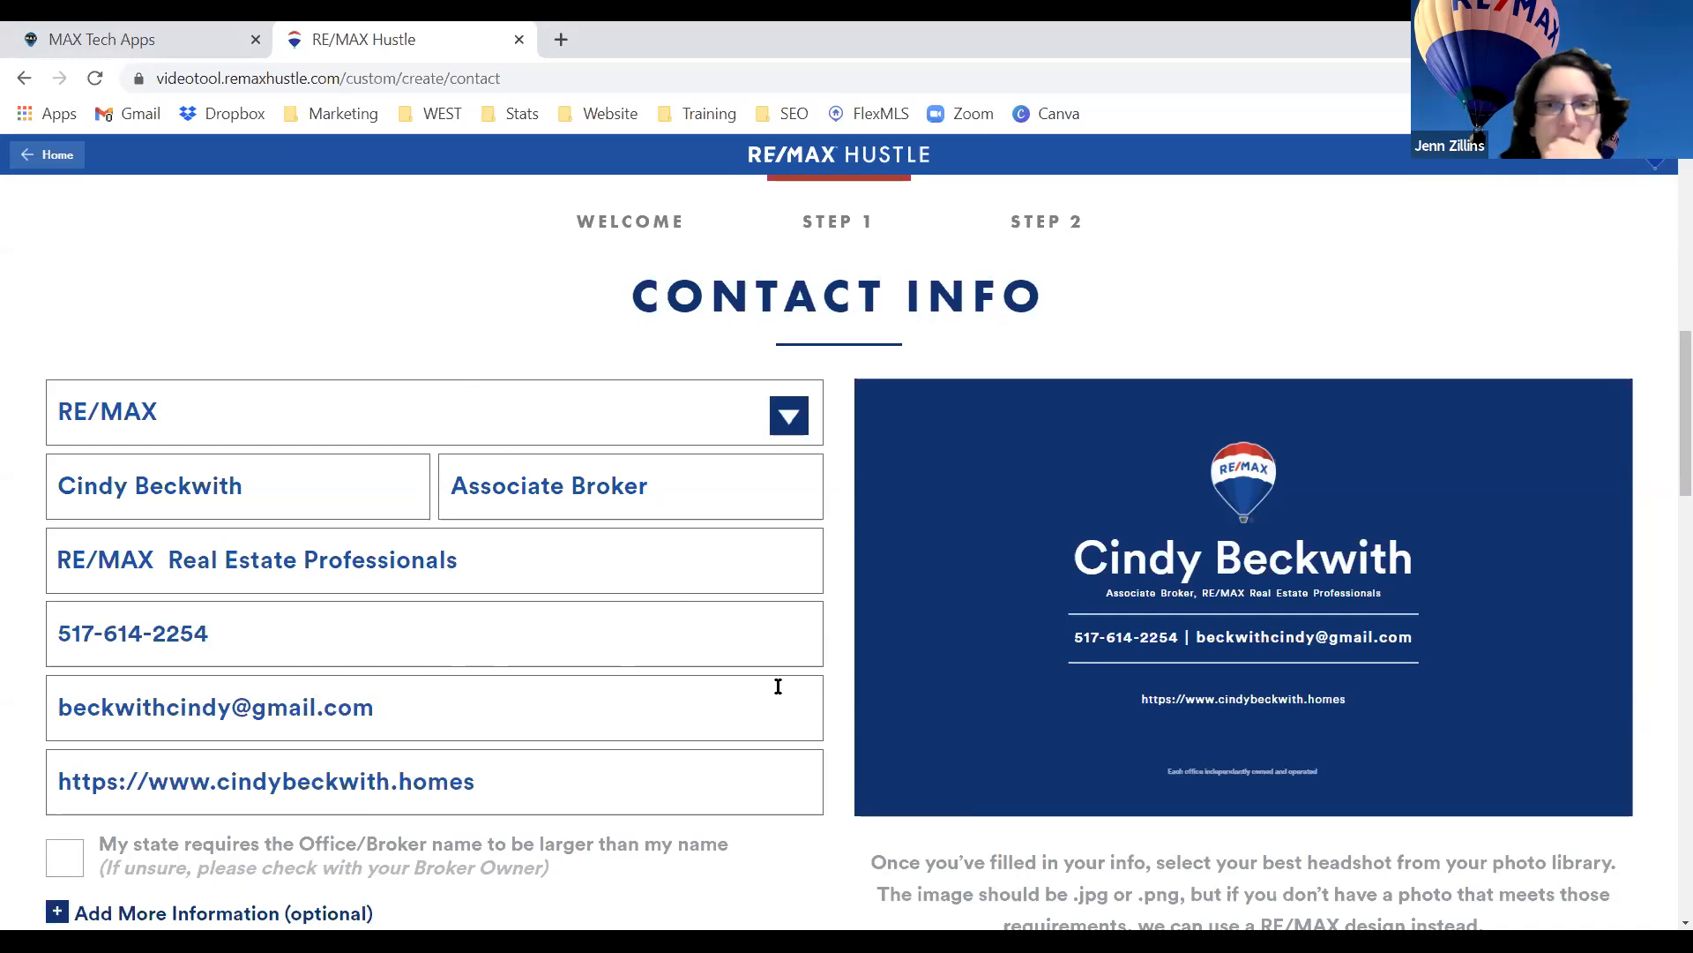
scroll(775, 685, "down", 2)
left_click(1270, 798)
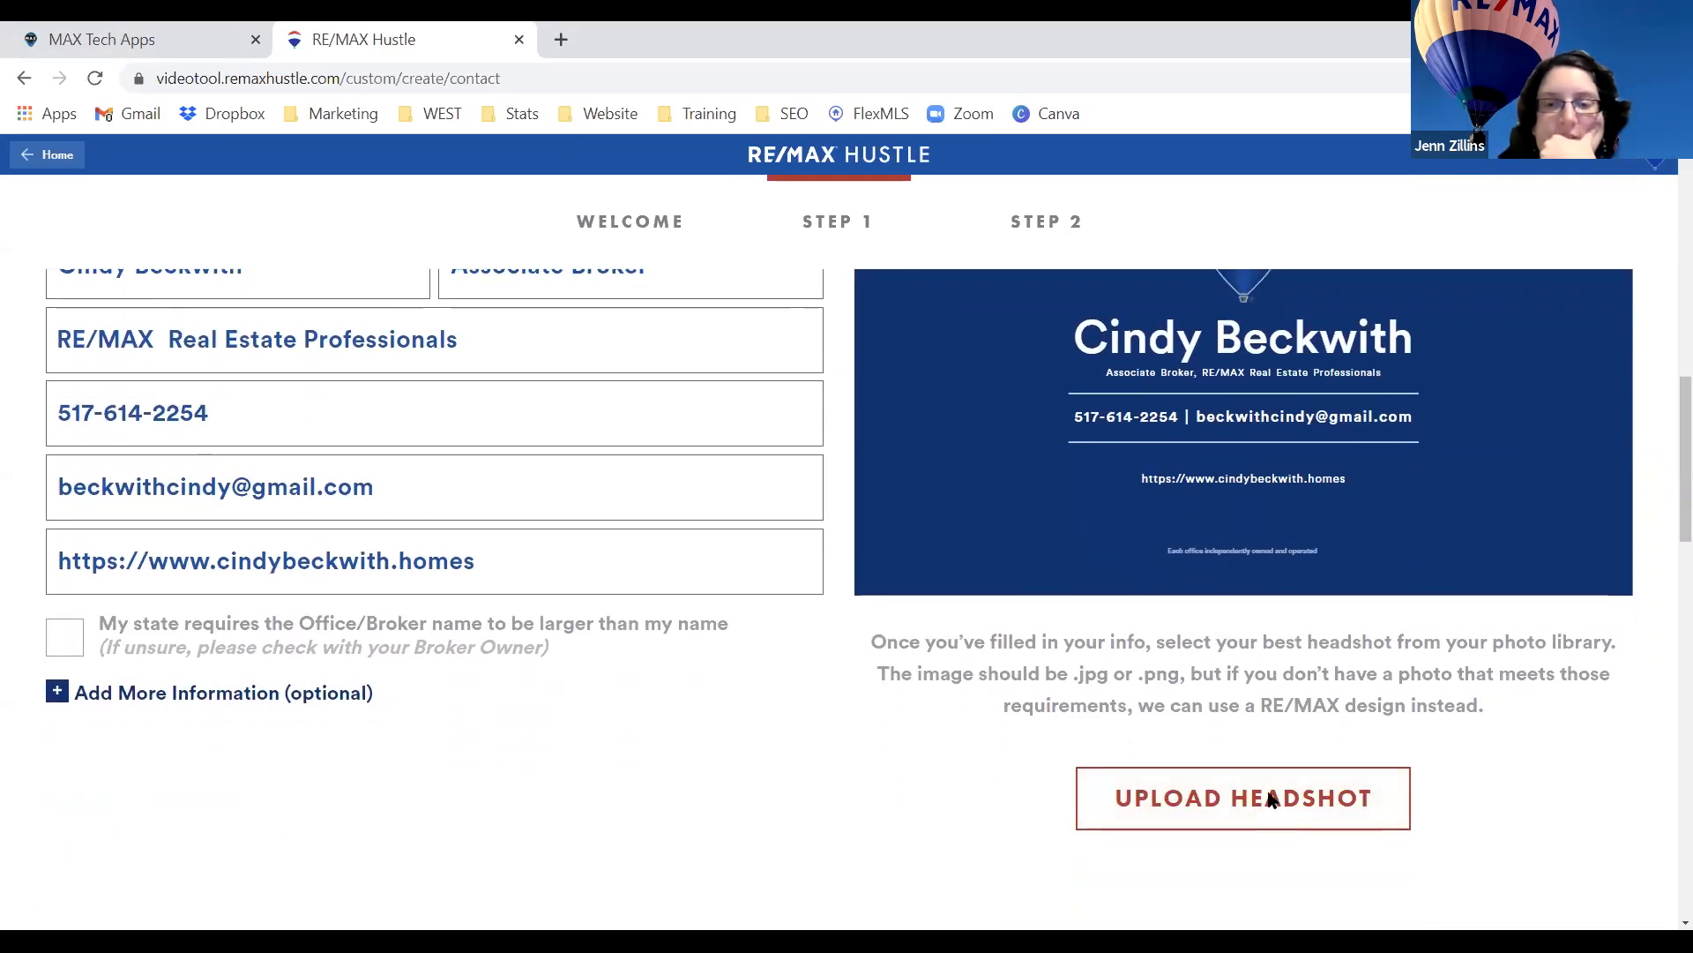
left_click(745, 144)
double_click(813, 309)
left_click(820, 441)
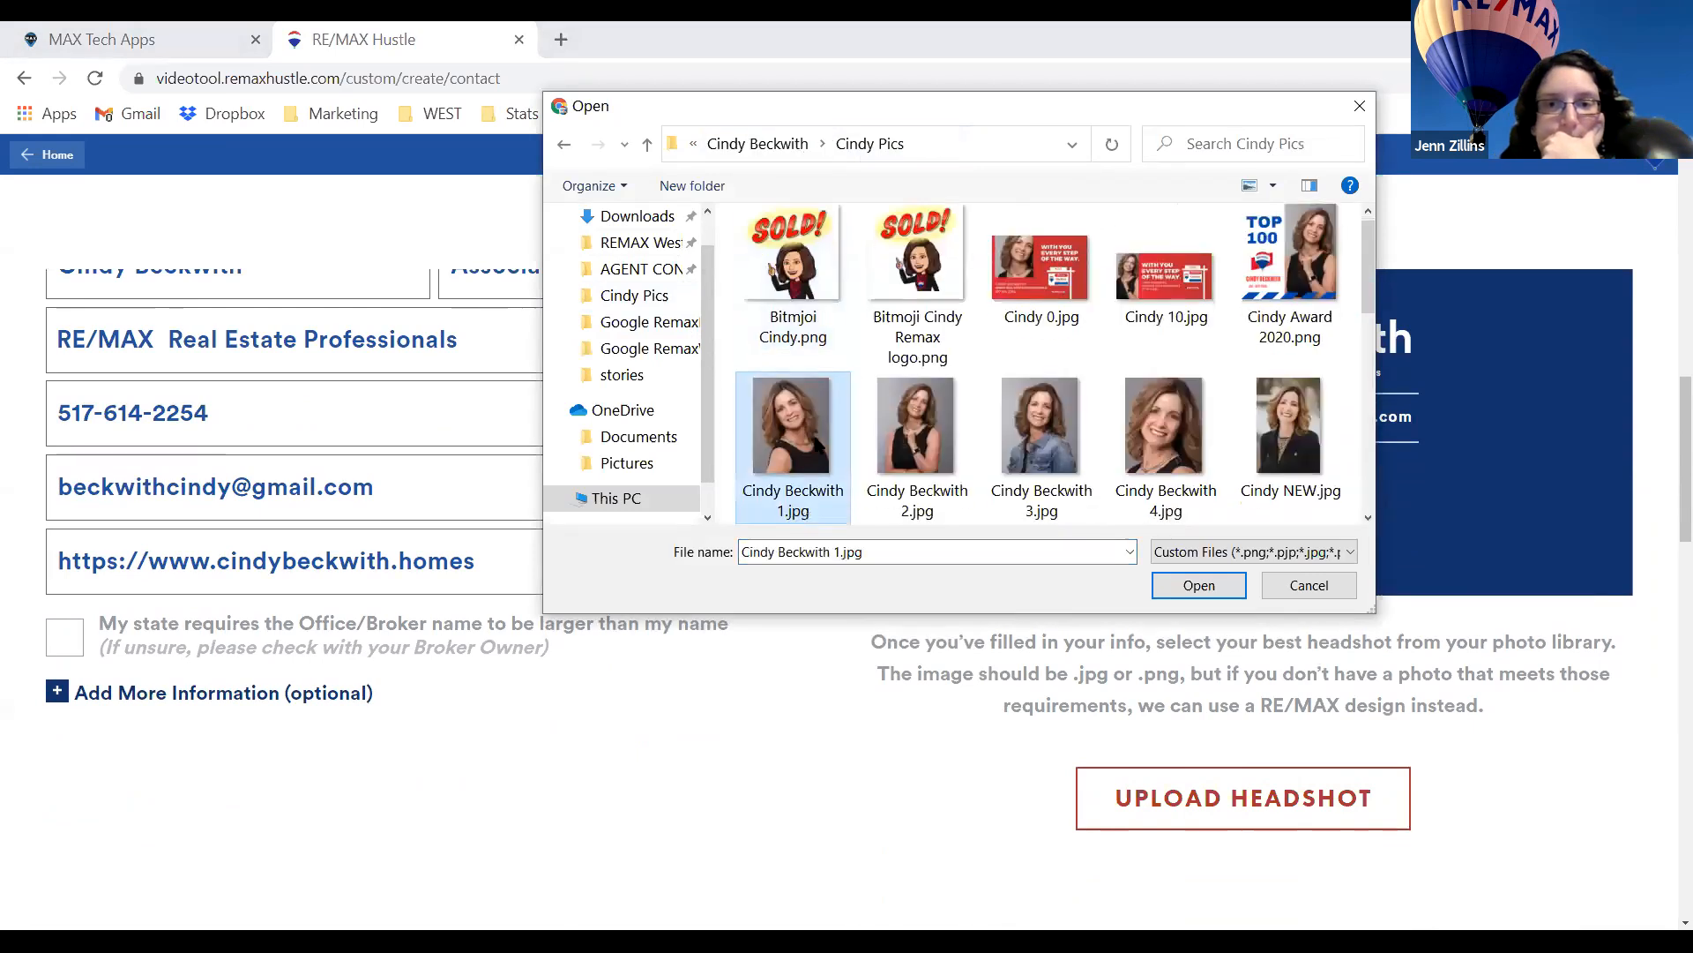
double_click(840, 520)
left_click(848, 891)
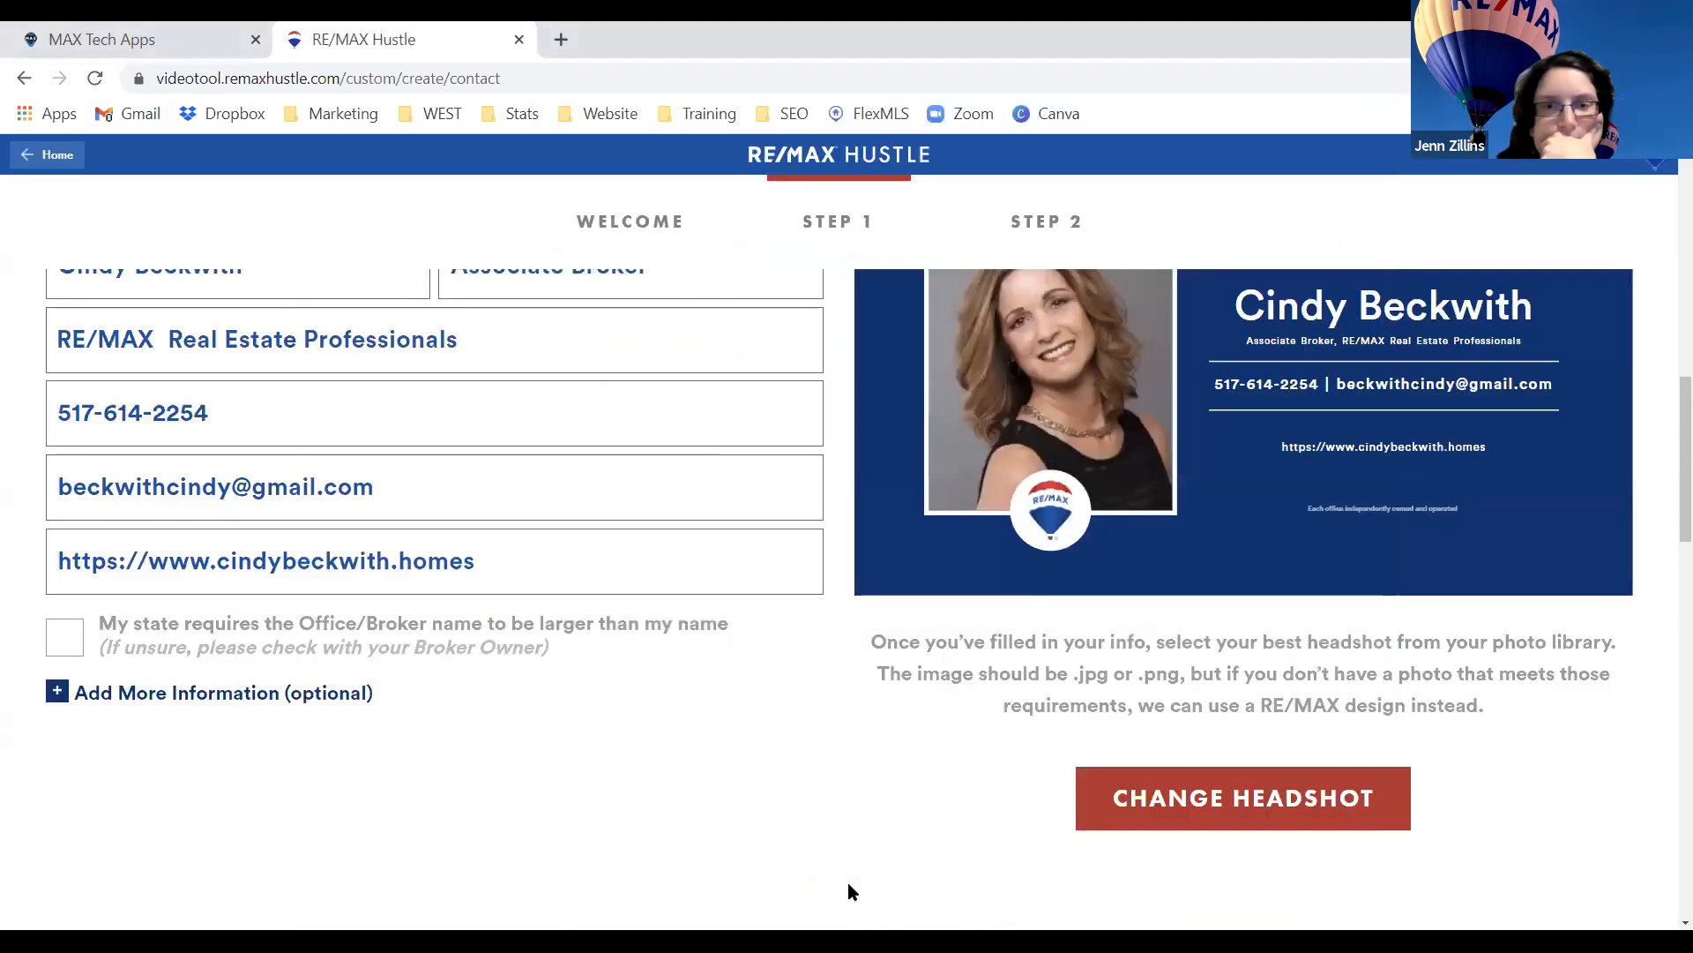
scroll(928, 772, "down", 3)
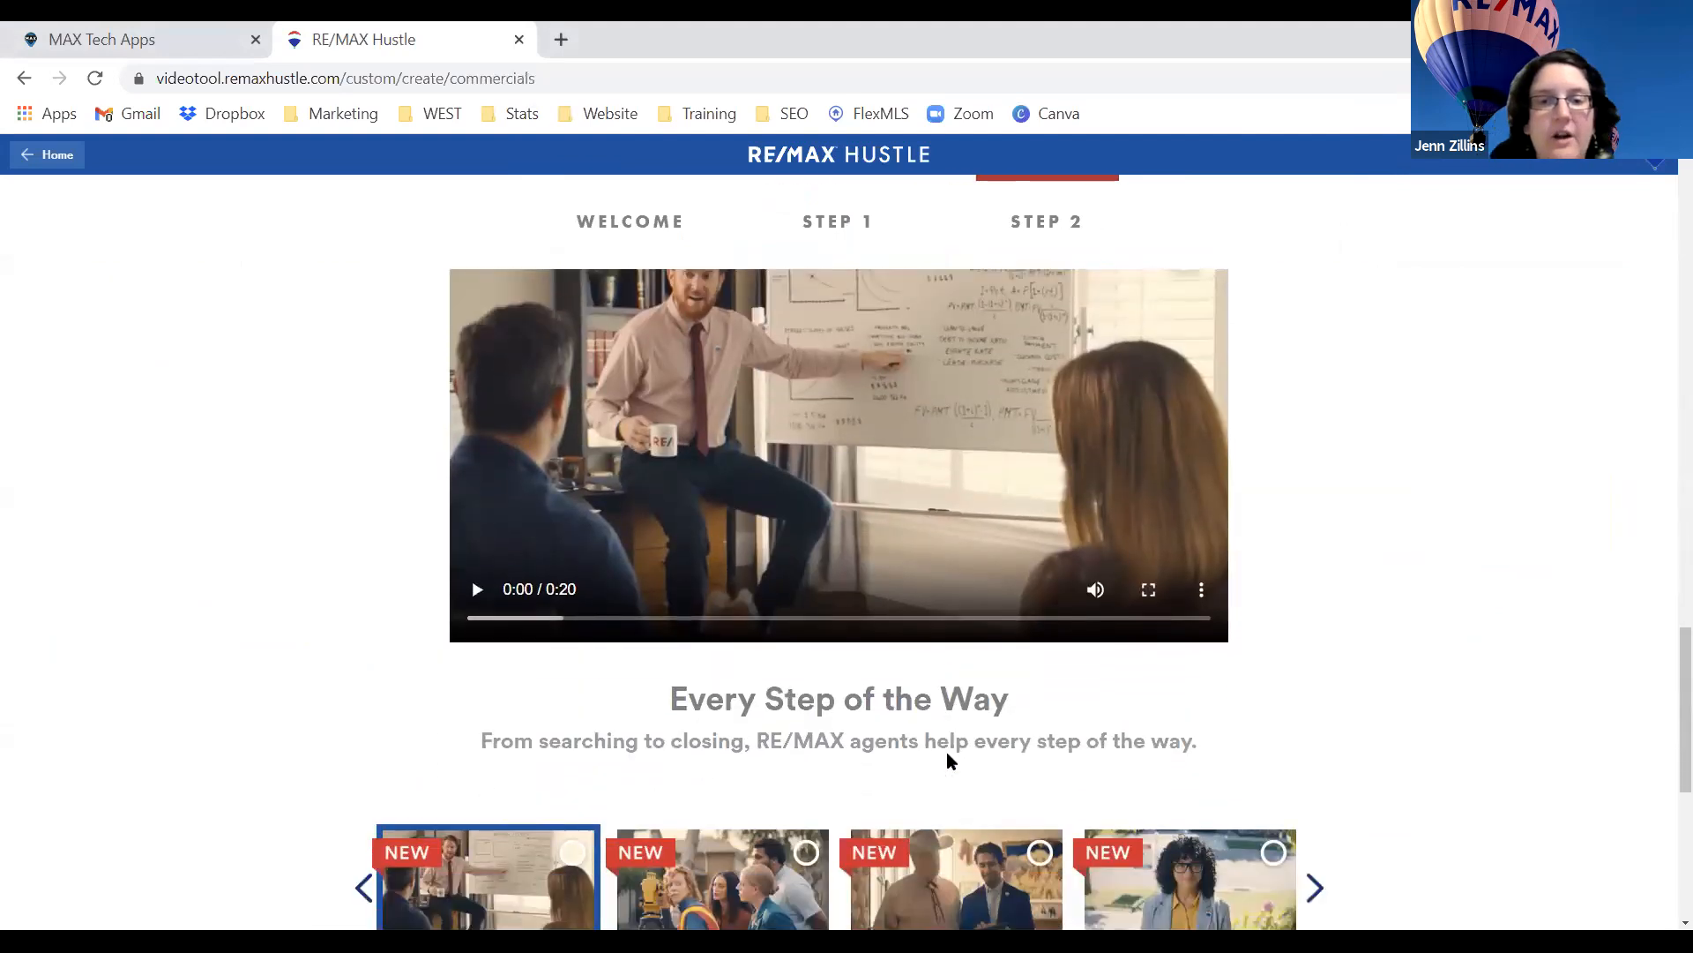
Zoom the page out and page the commercial carousel back to the NEW commercials.
key("ctrl+minus")
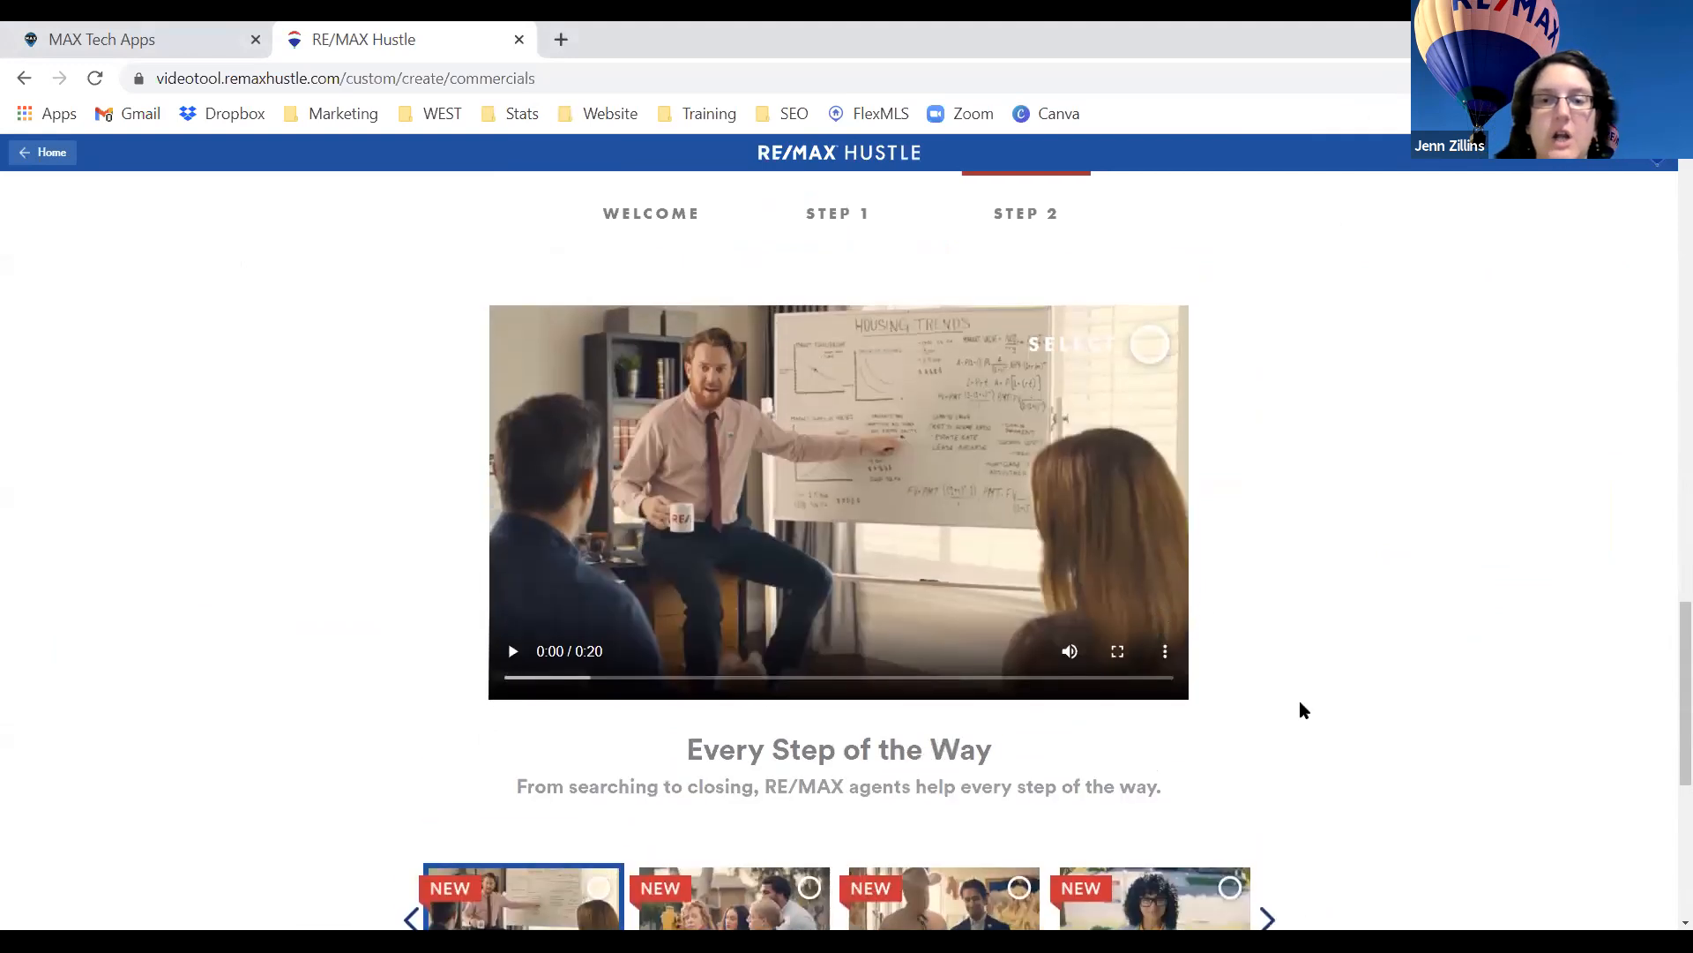
scroll(1300, 707, "down", 3)
left_click(1274, 699)
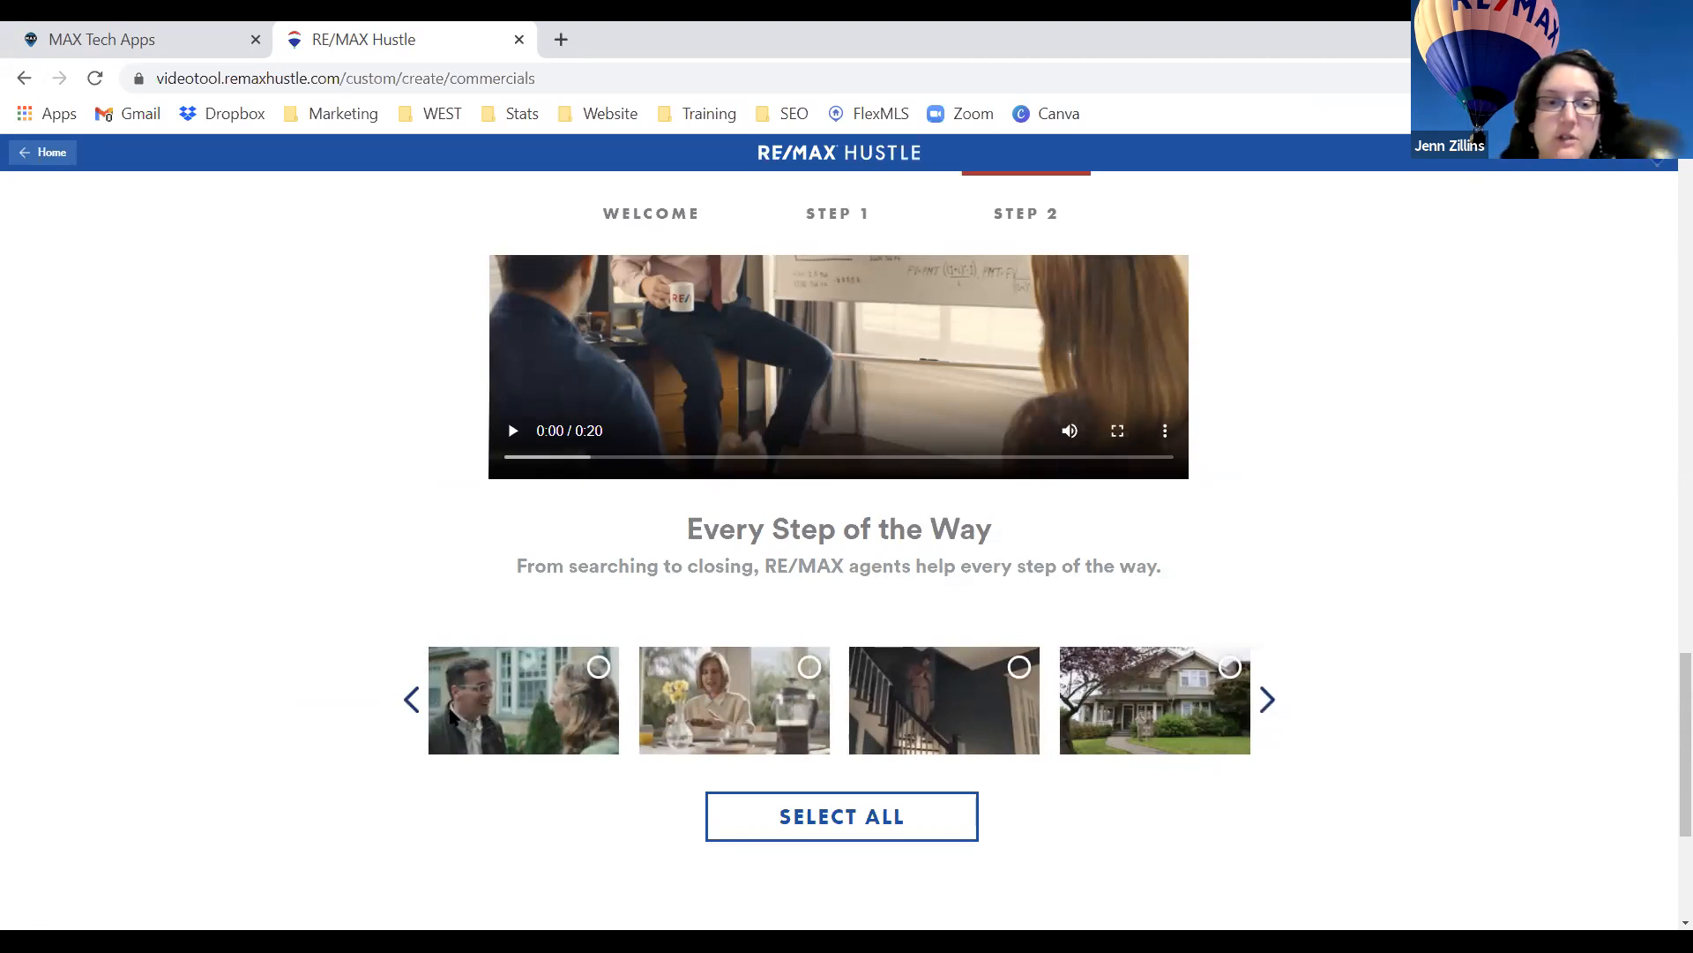
left_click(411, 700)
left_click(412, 700)
left_click(412, 700)
left_click(412, 701)
left_click(412, 700)
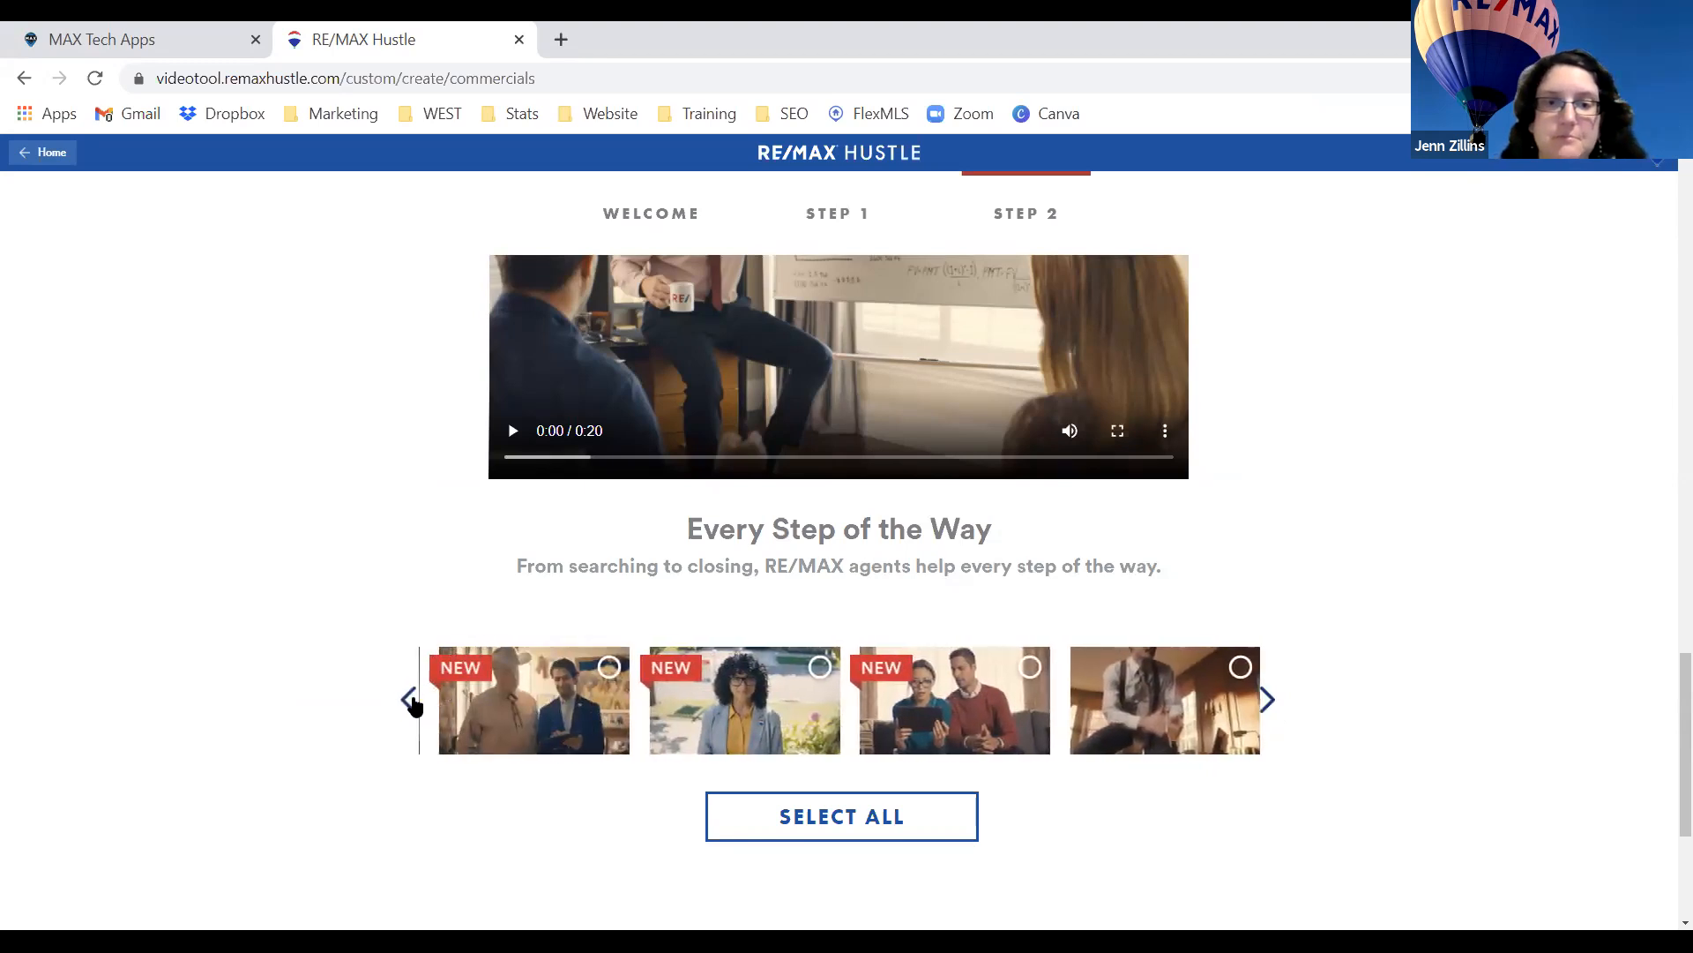
Load the Frozen commercial and play it to its 0:17 'Your Name Here' end card.
left_click(1133, 710)
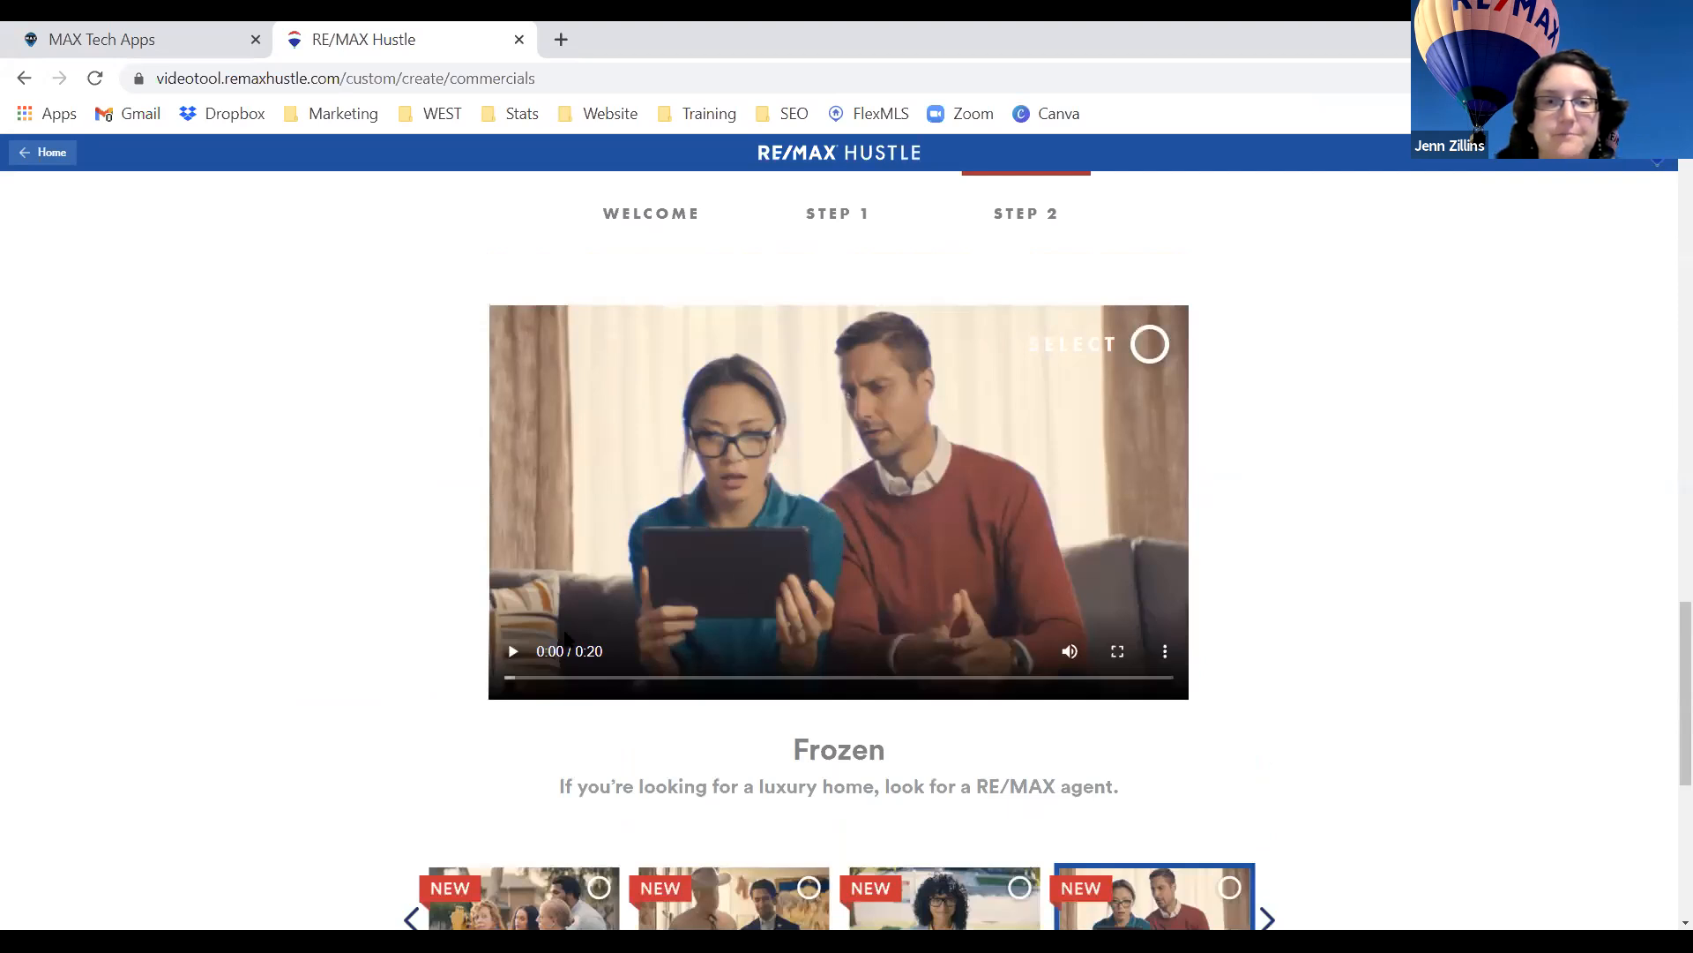
left_click(514, 653)
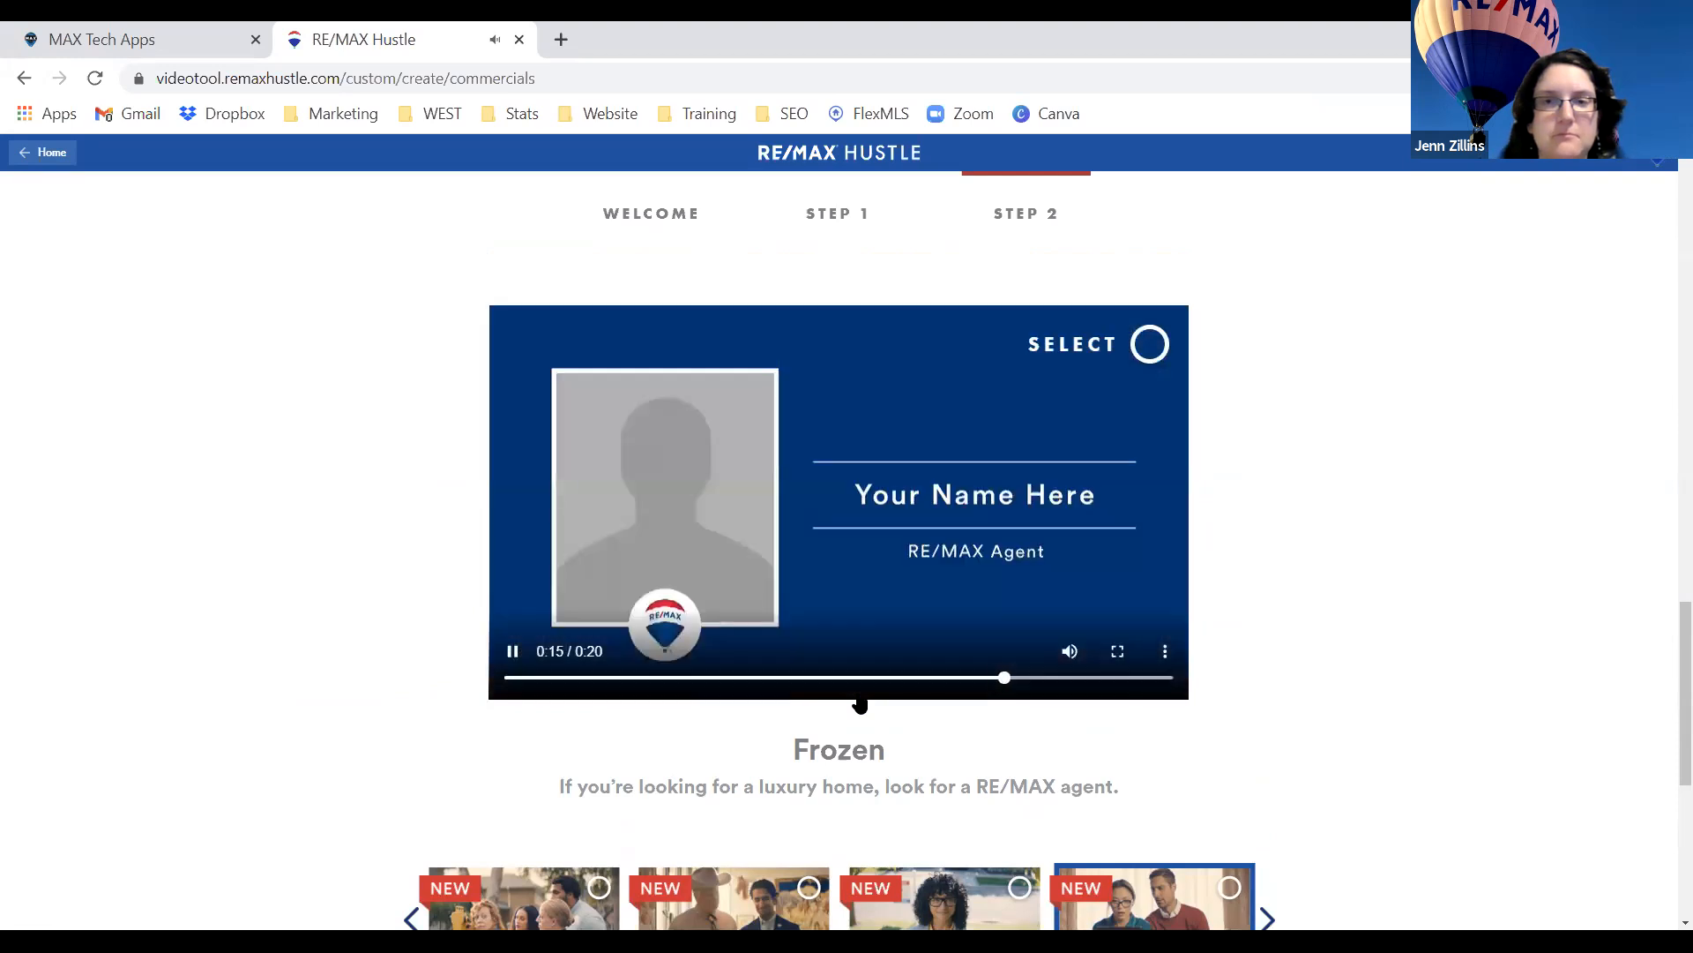
left_click(511, 653)
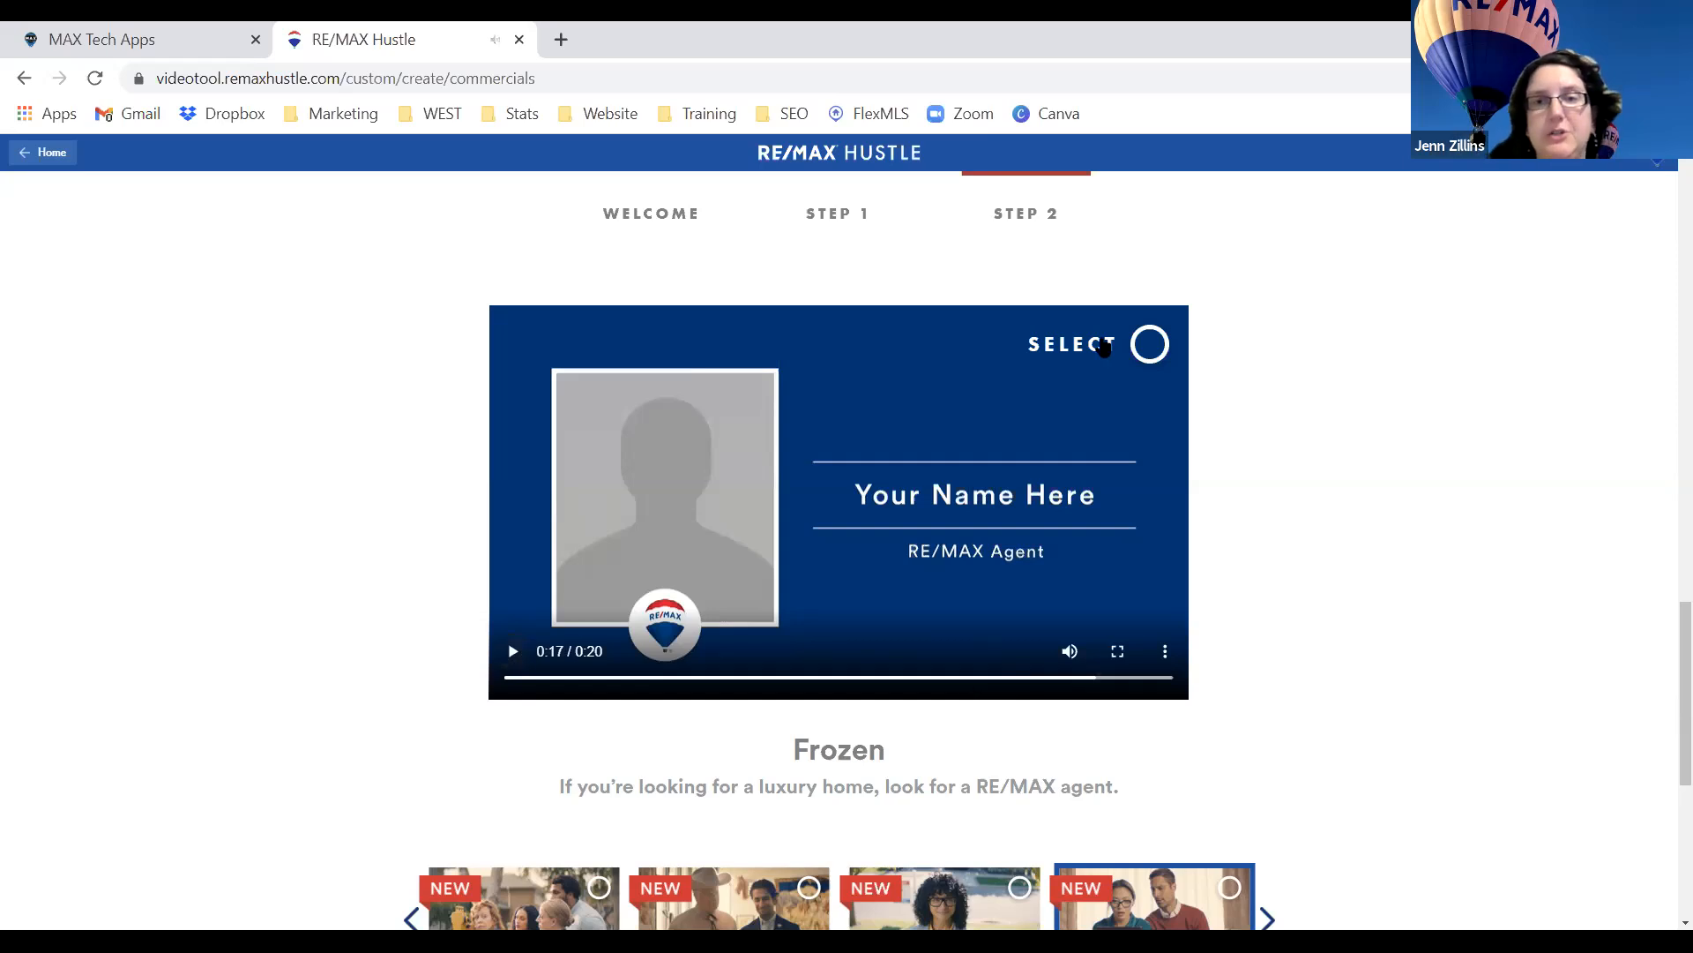
scroll(1300, 597, "down", 2)
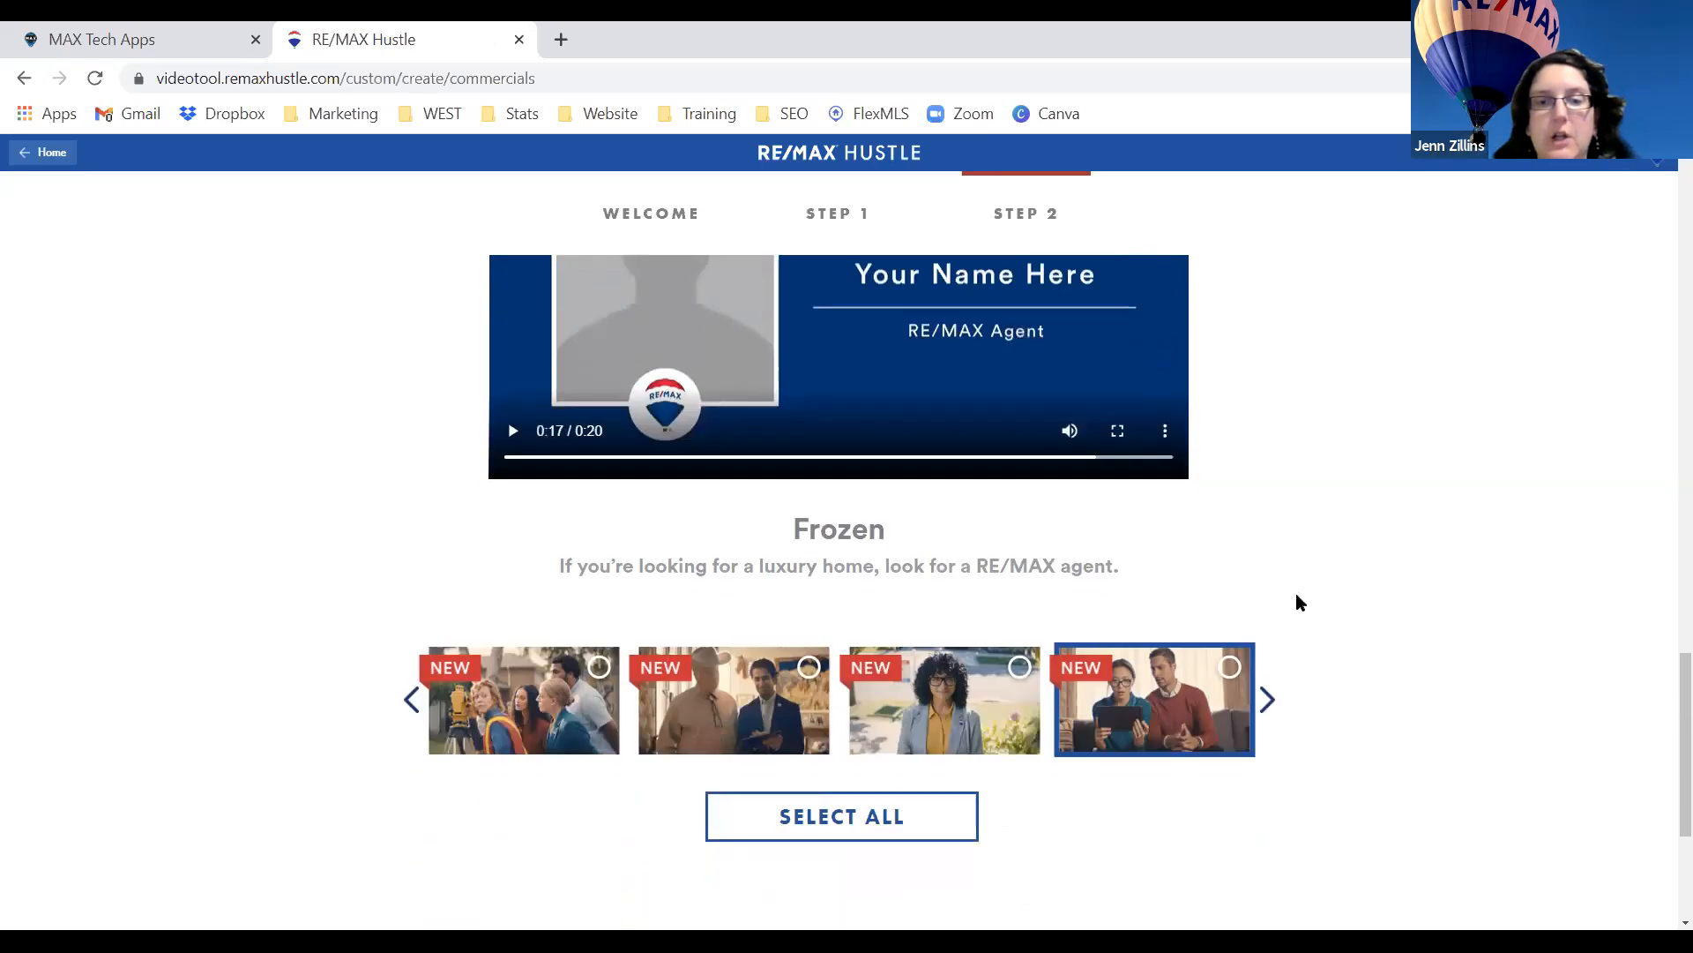
Preview the Photo, Staging and Asterisk commercials in the player.
left_click(914, 708)
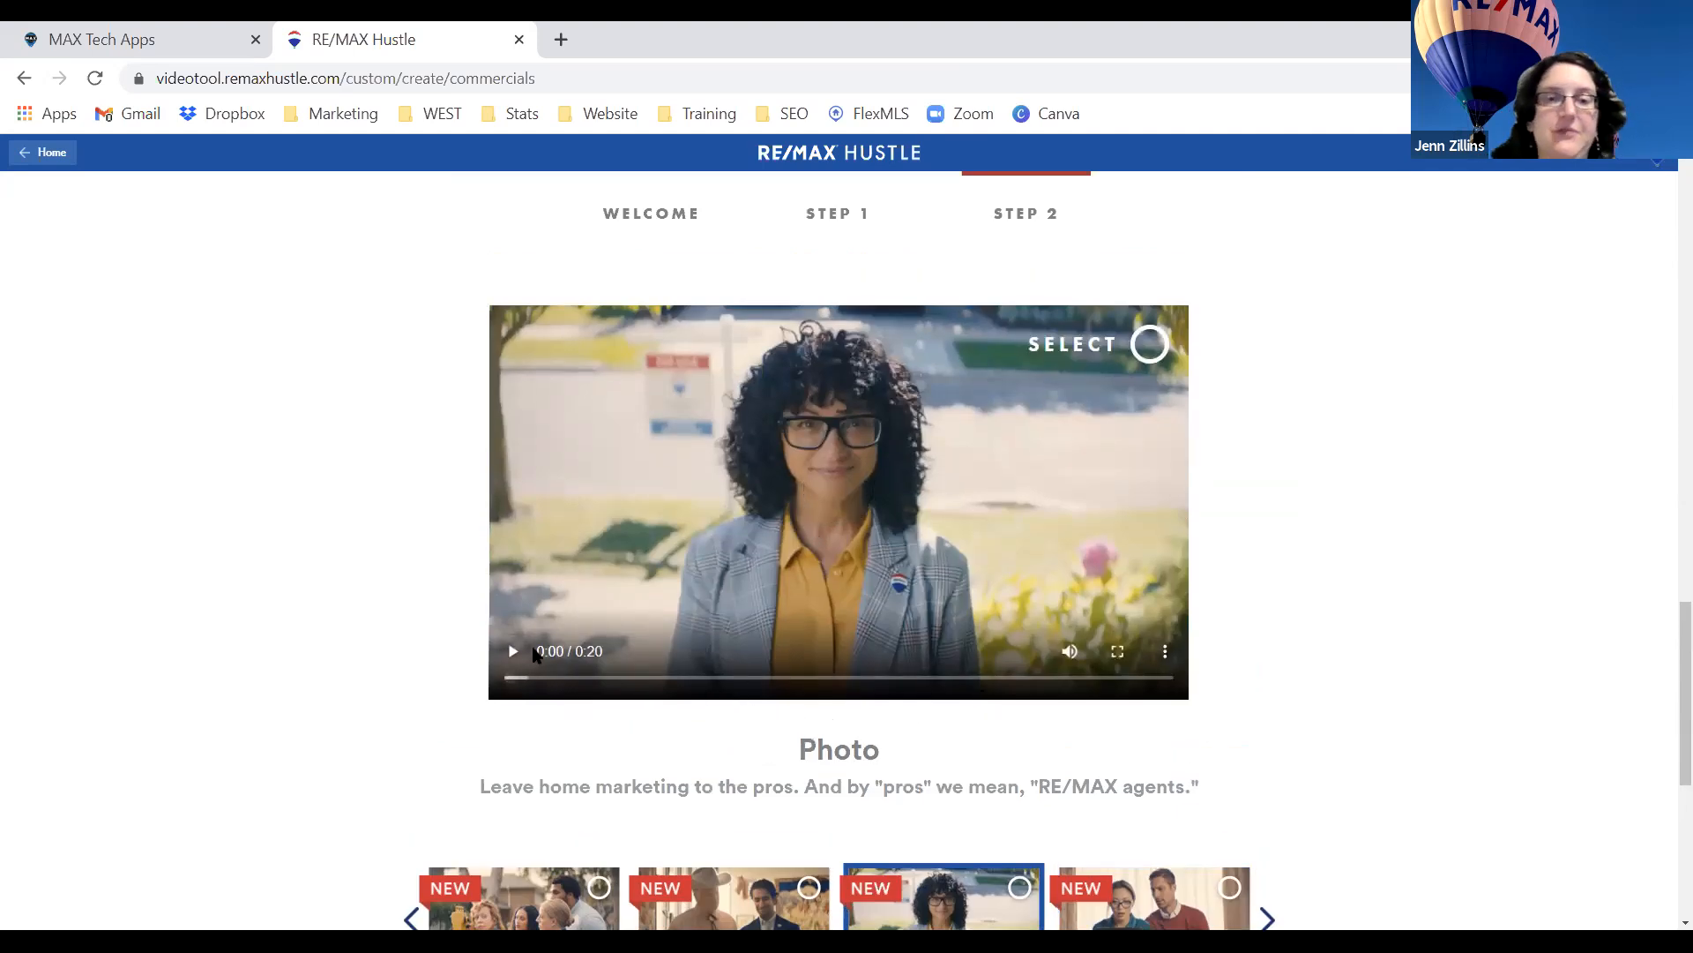
scroll(616, 705, "down", 1)
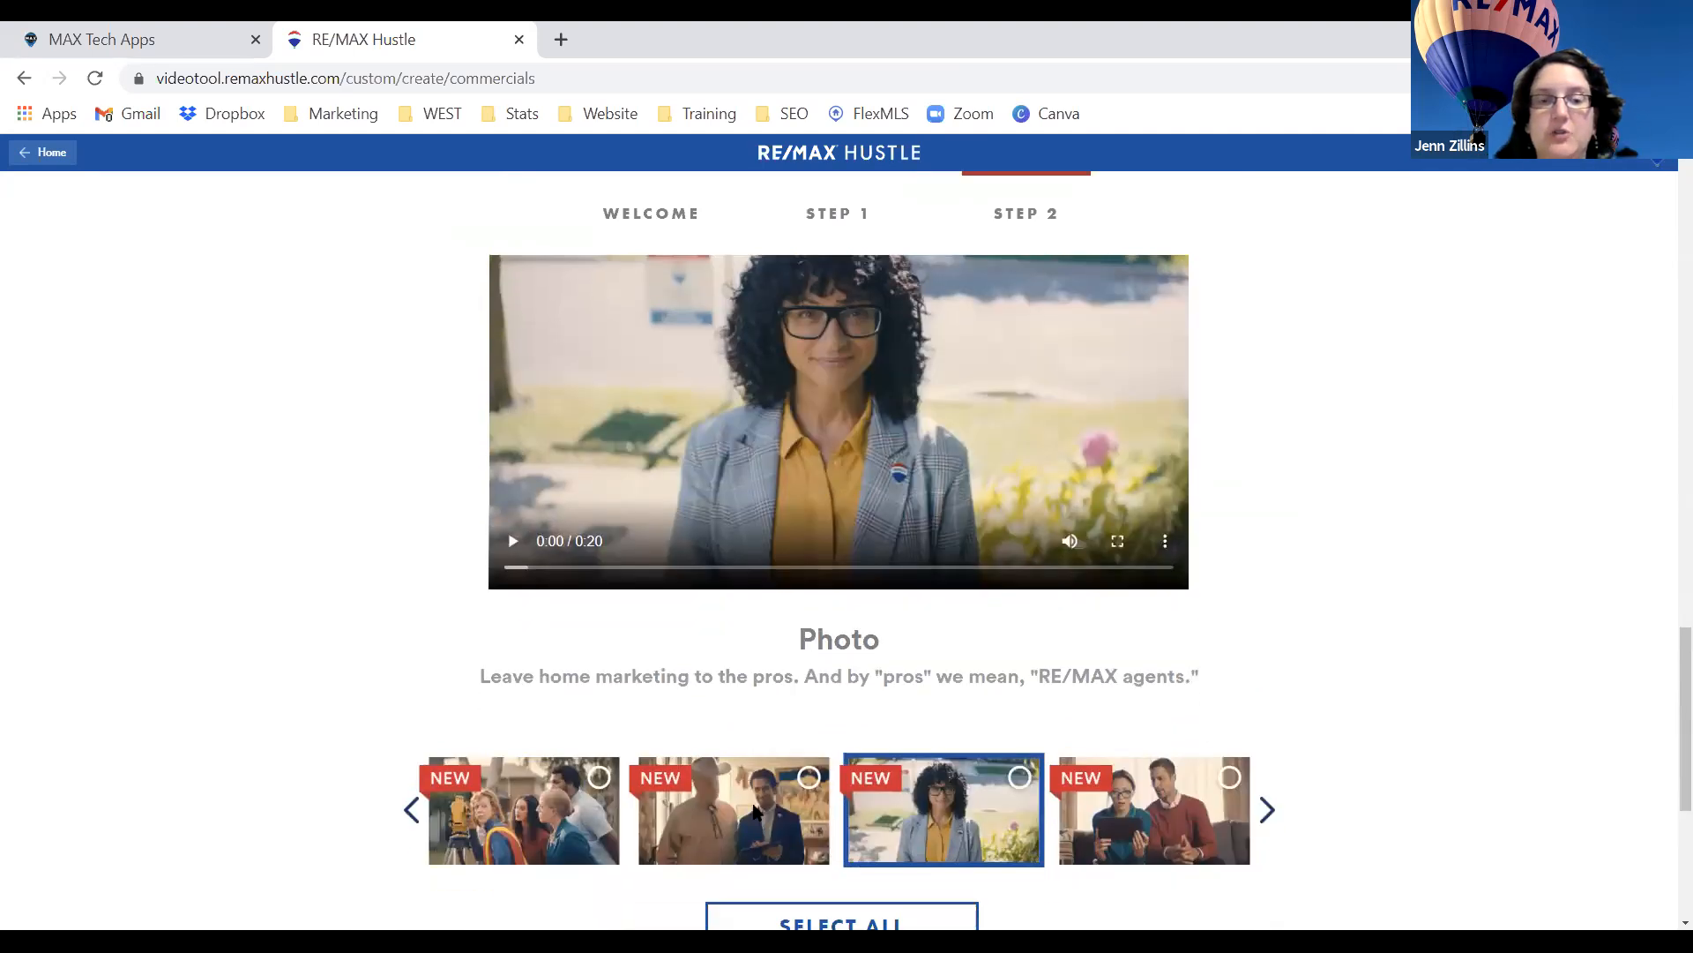
left_click(756, 812)
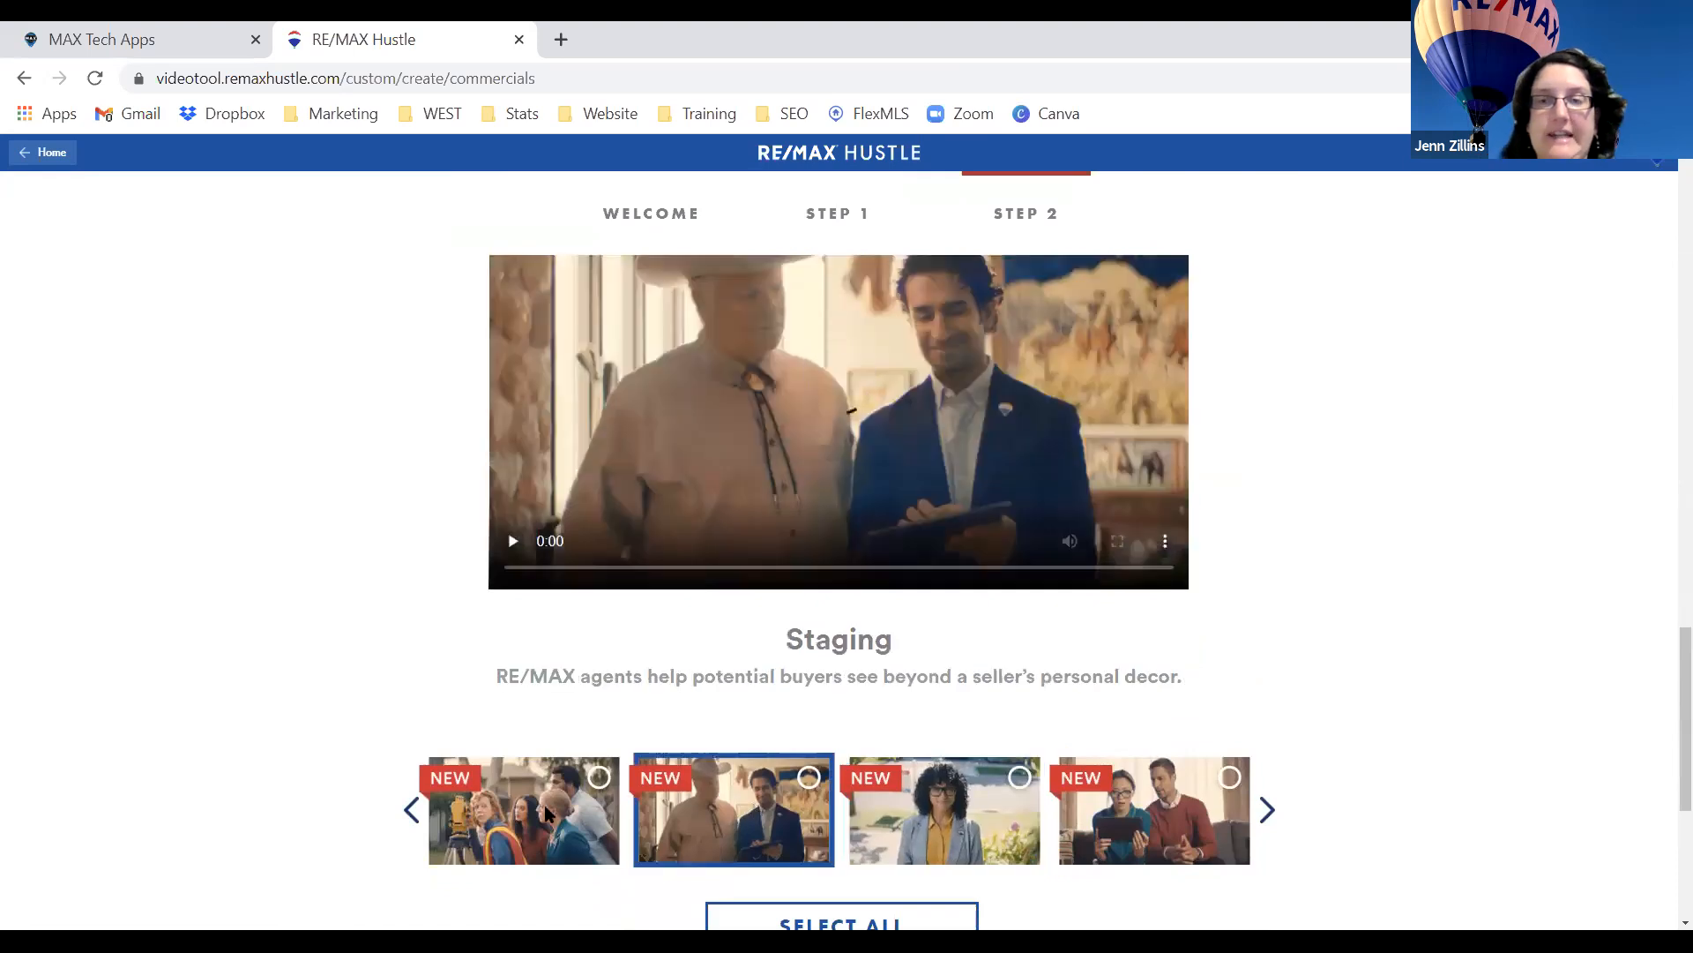
scroll(722, 644, "down", 1)
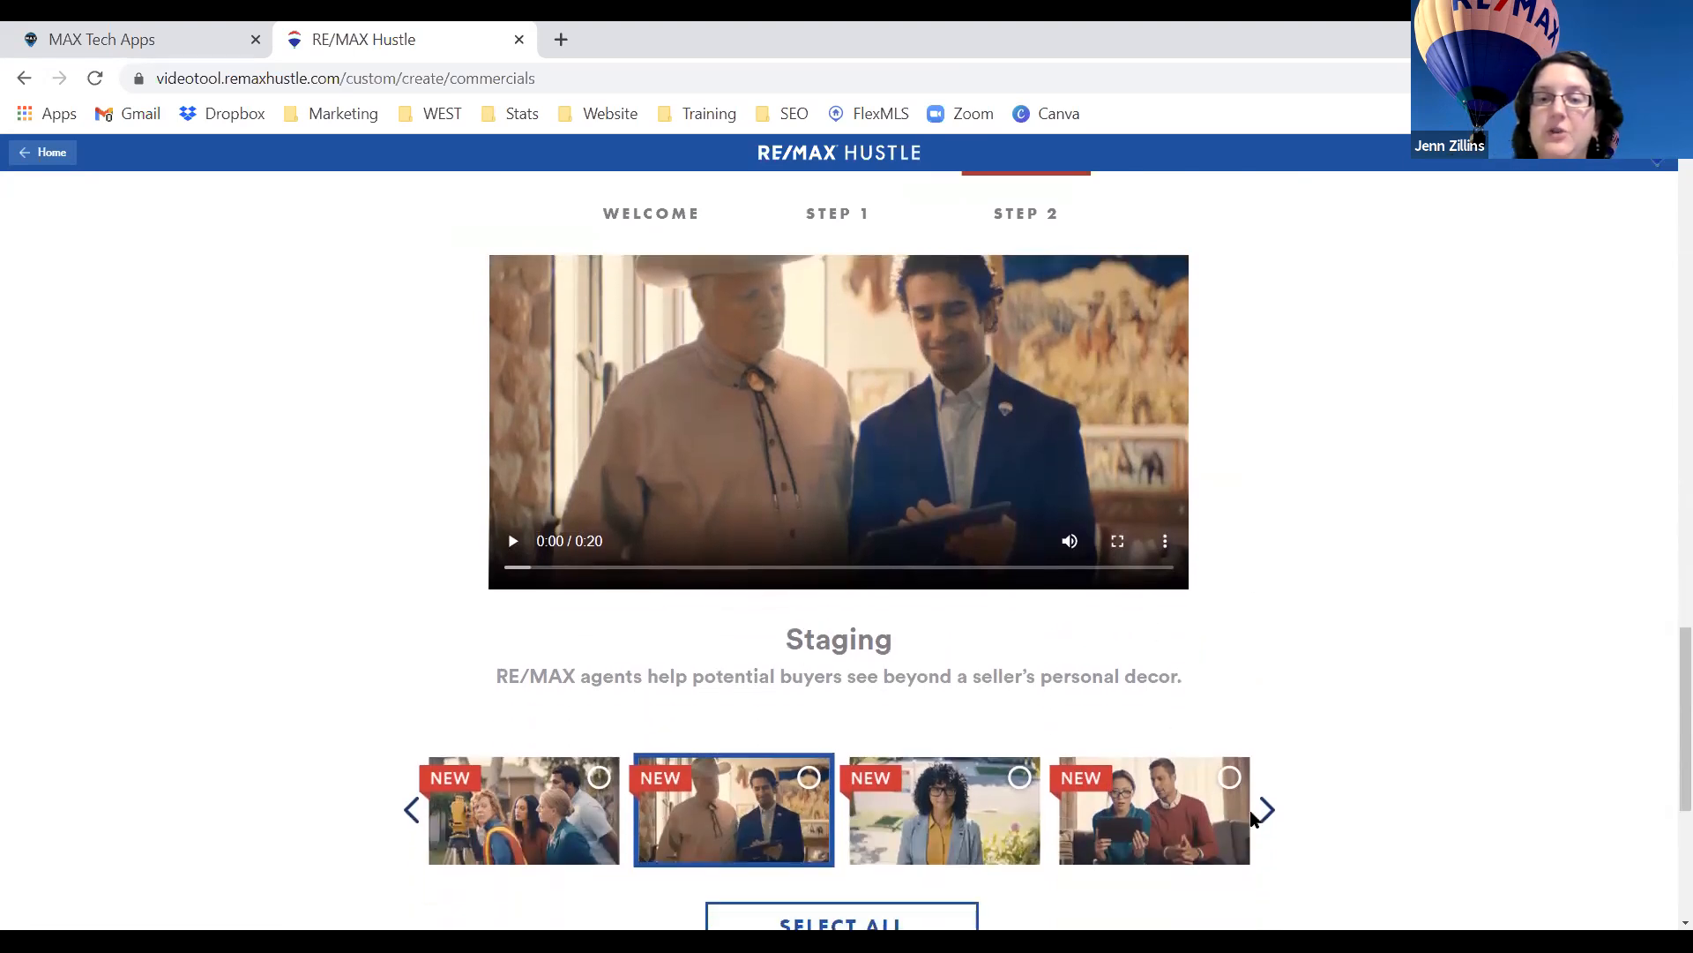
left_click(1273, 807)
left_click(1244, 805)
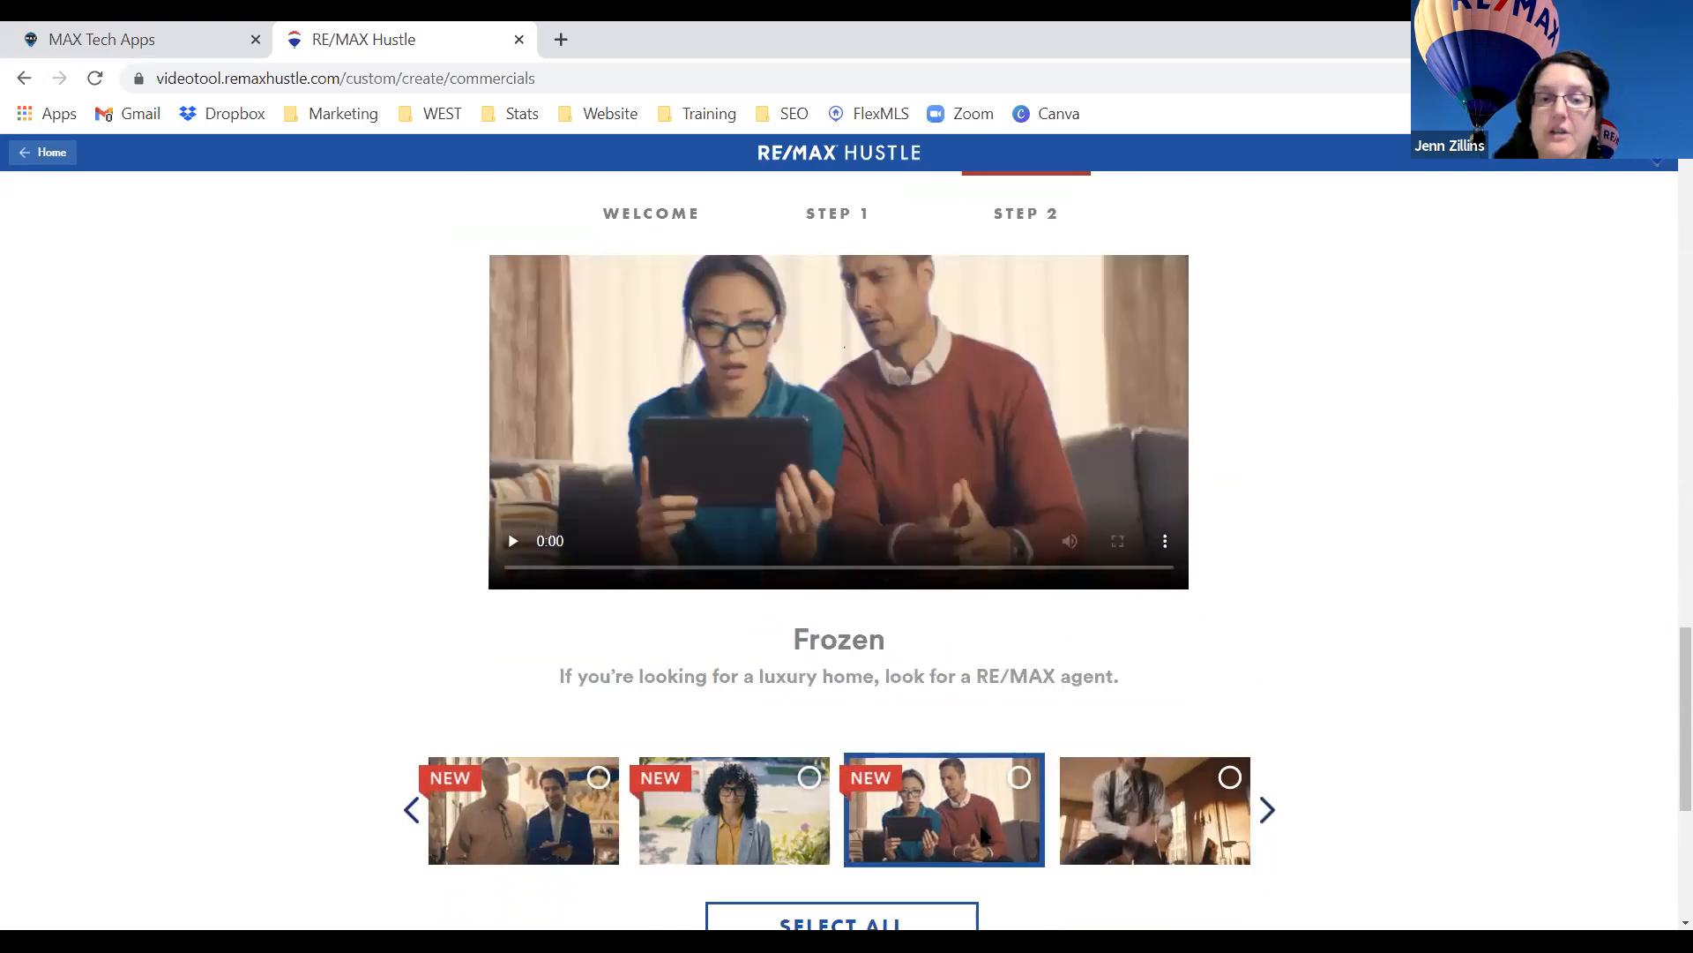
Advance through I Know An Agent to load the 18-second Pizza commercial.
left_click(1273, 810)
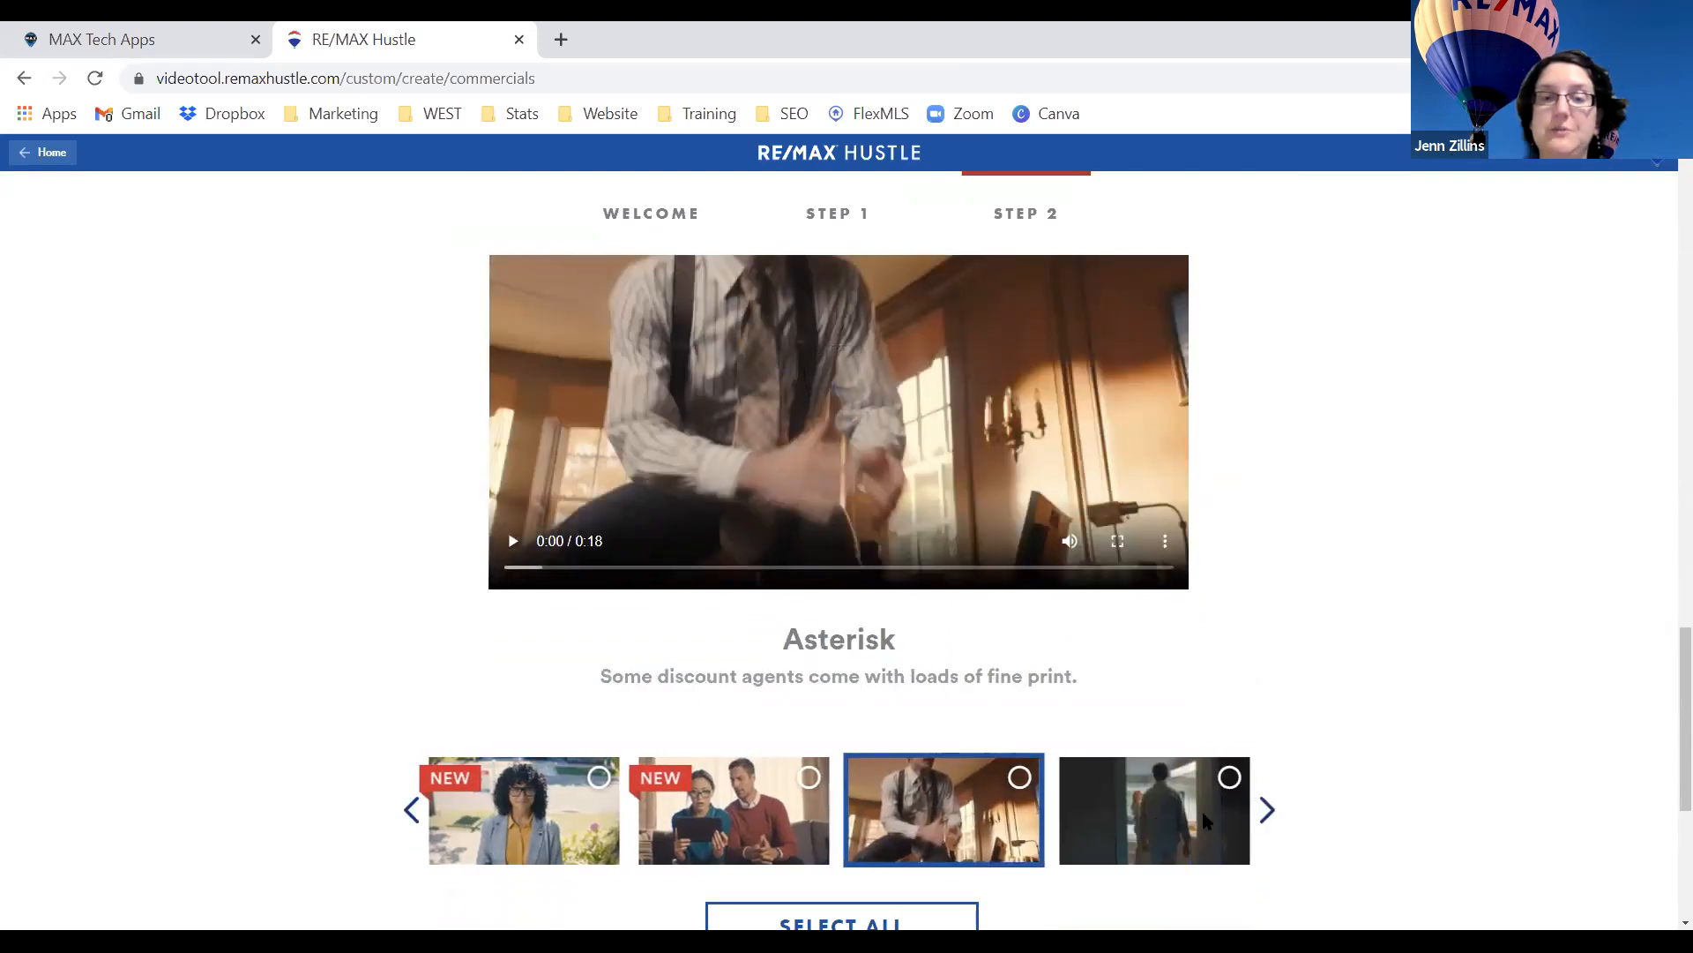
left_click(1268, 809)
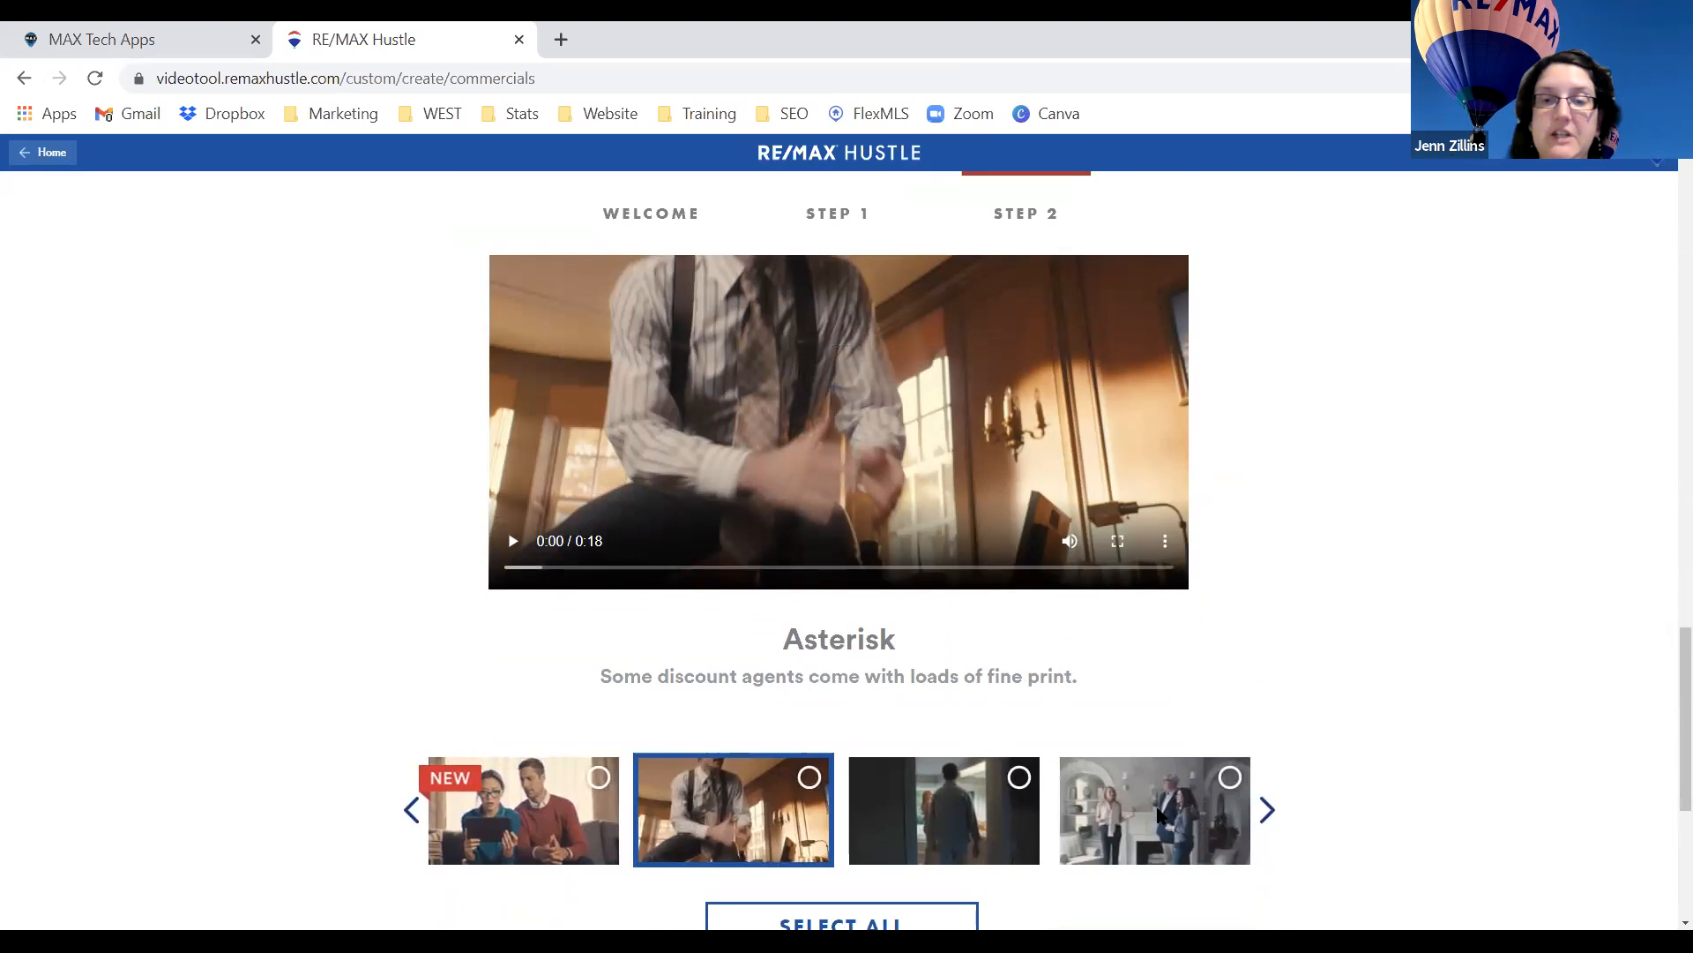
left_click(1171, 816)
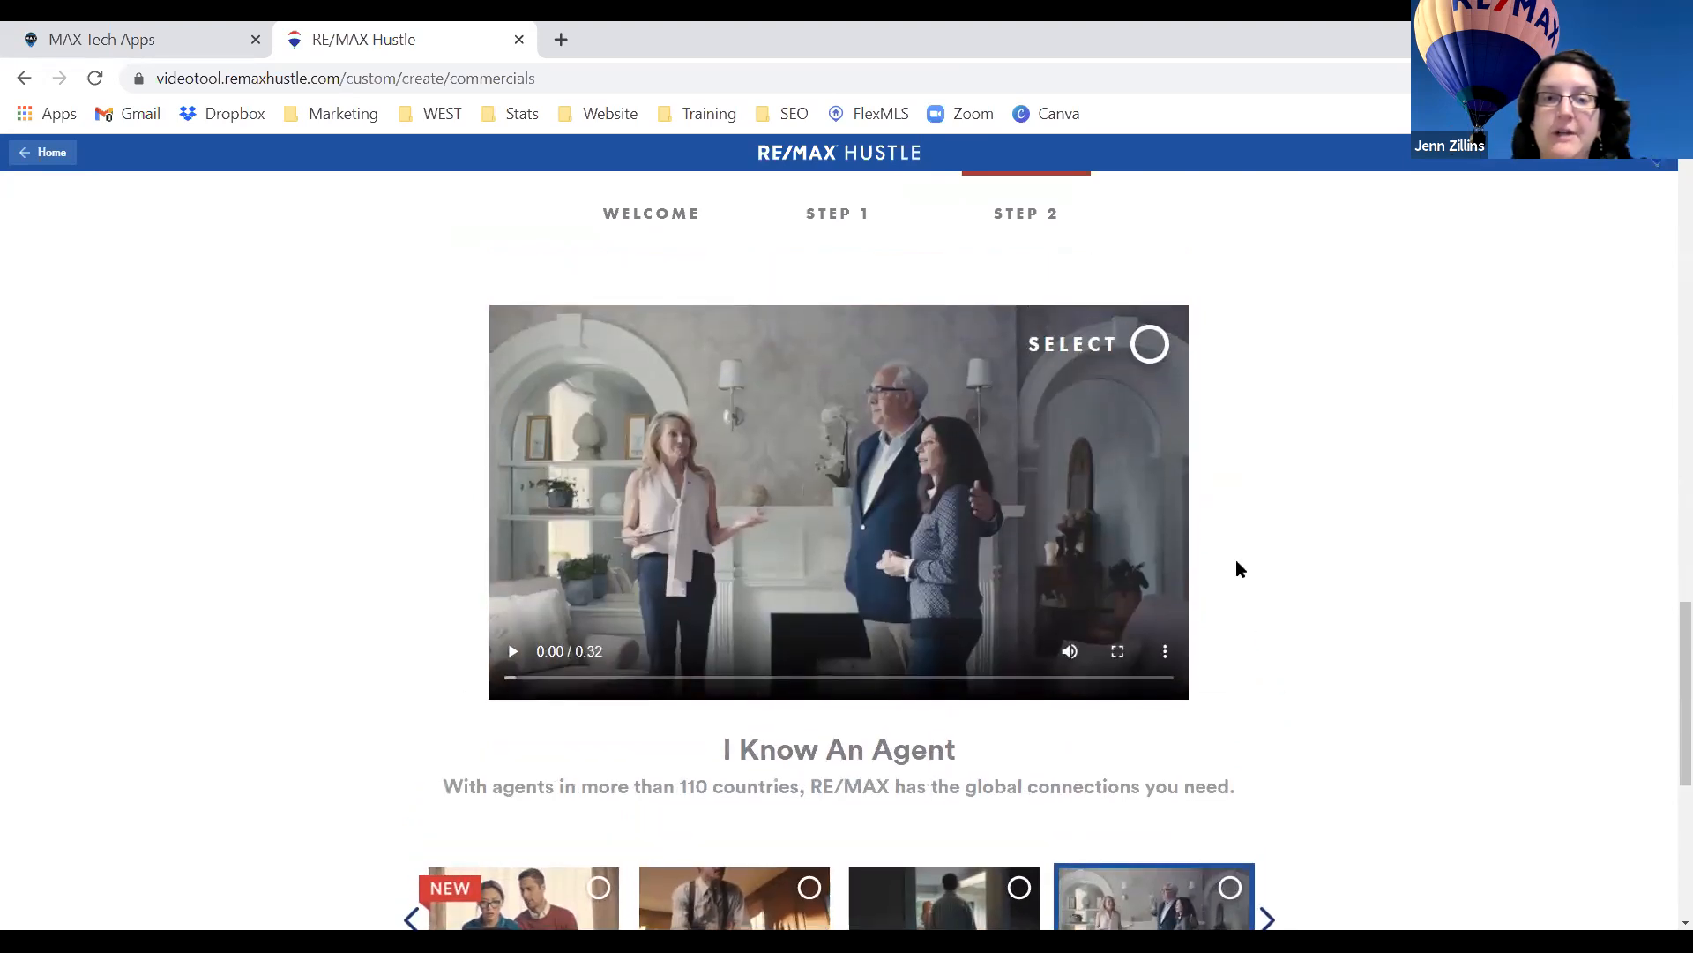
scroll(1238, 567, "down", 1)
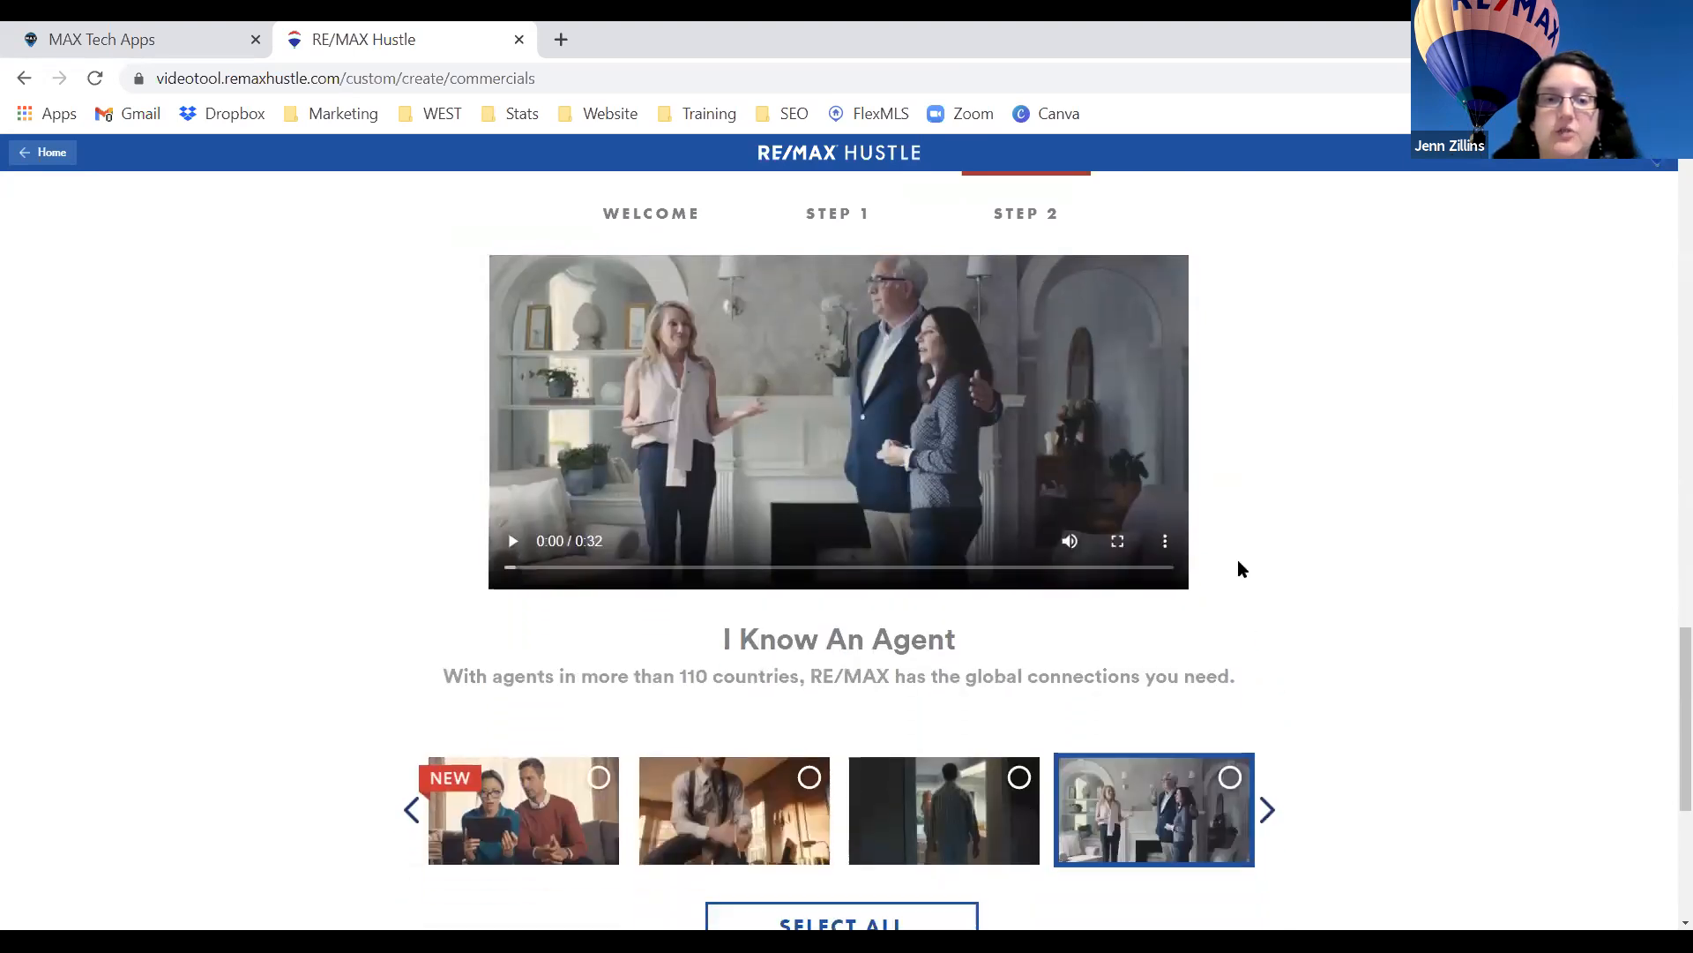
left_click(1267, 810)
left_click(1138, 818)
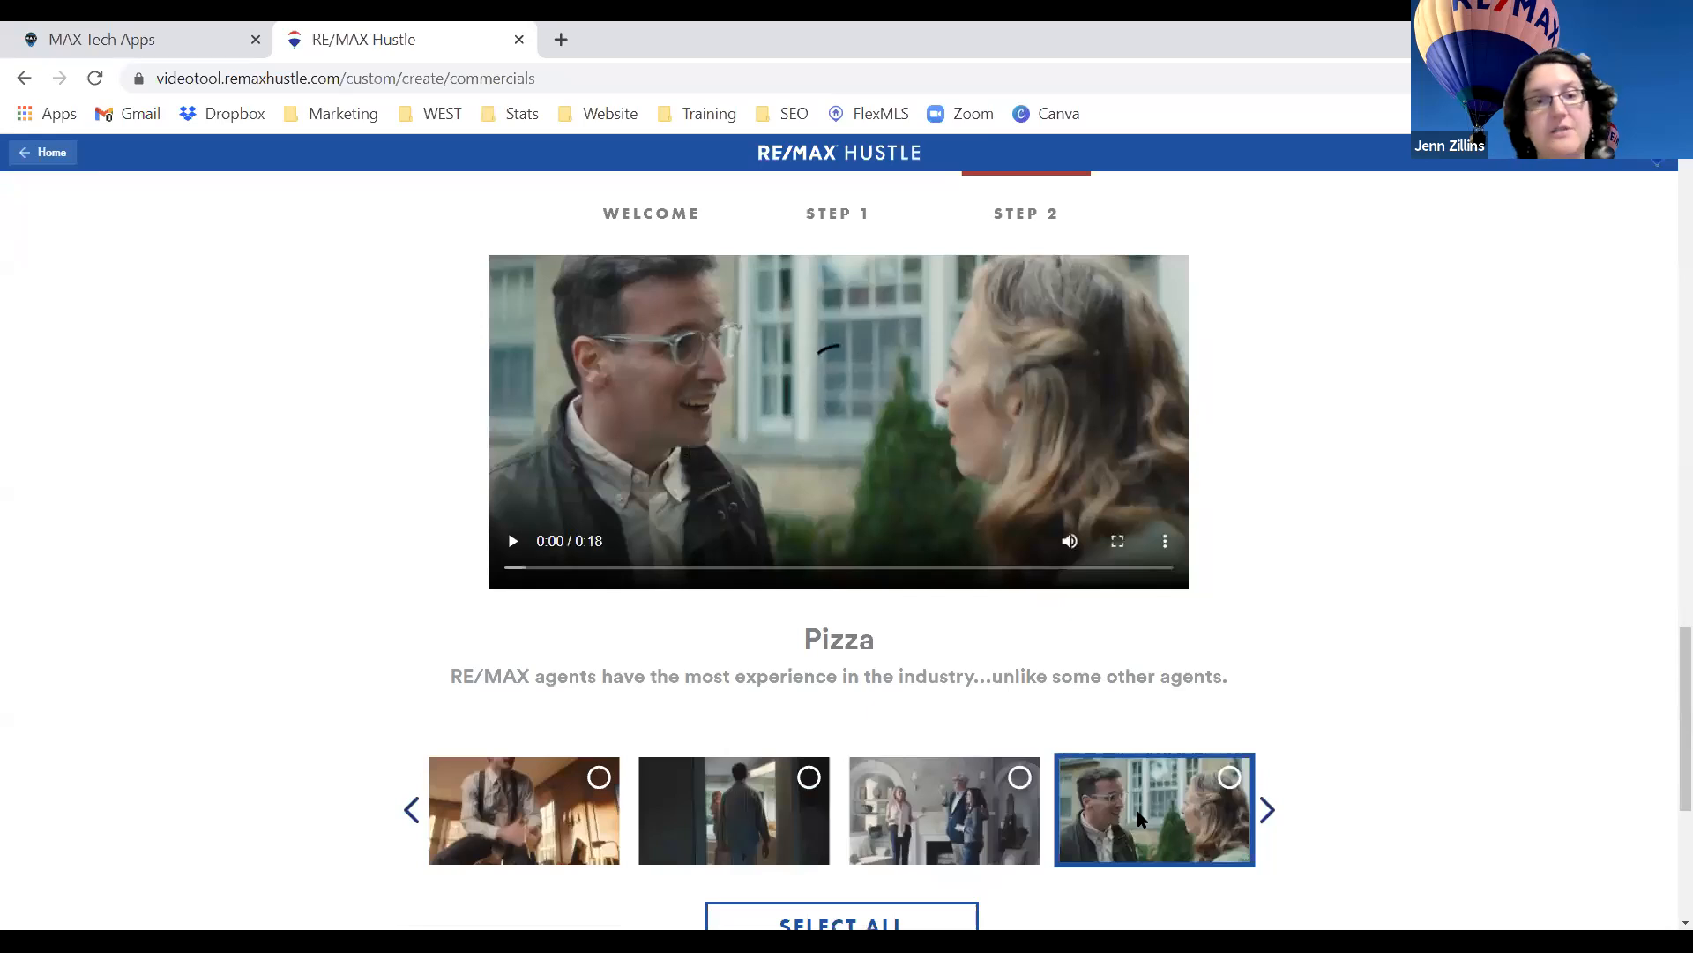
scroll(1284, 557, "up", 1)
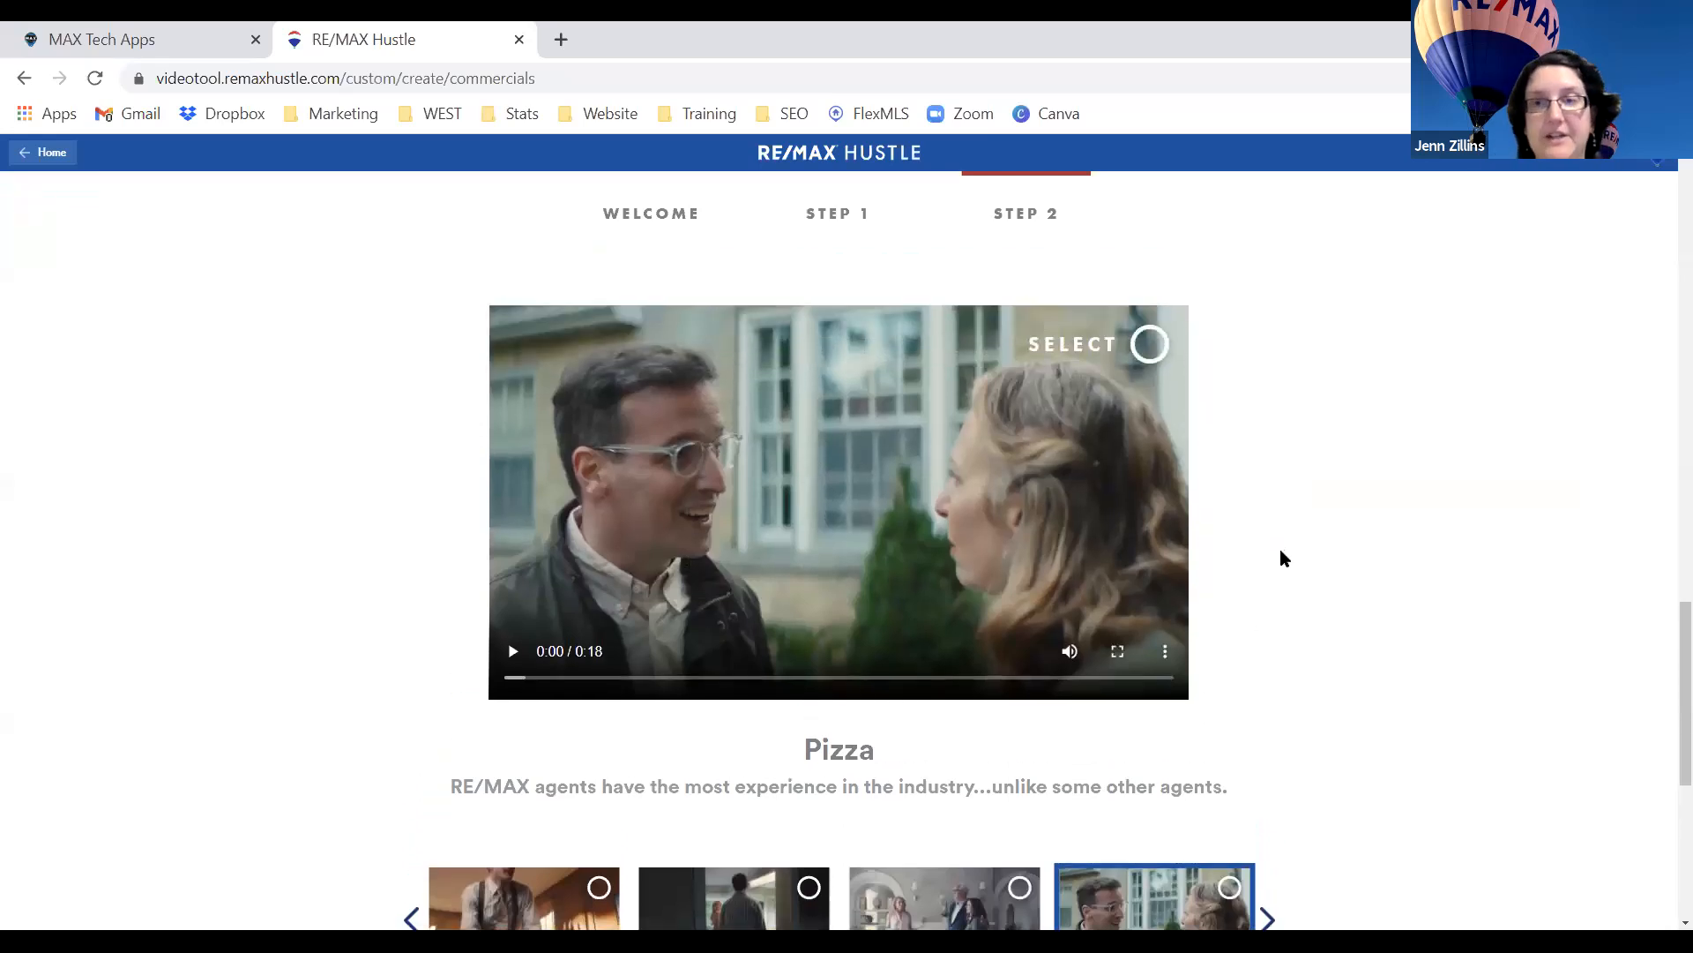
Mark the Pizza commercial as selected.
left_click(1150, 348)
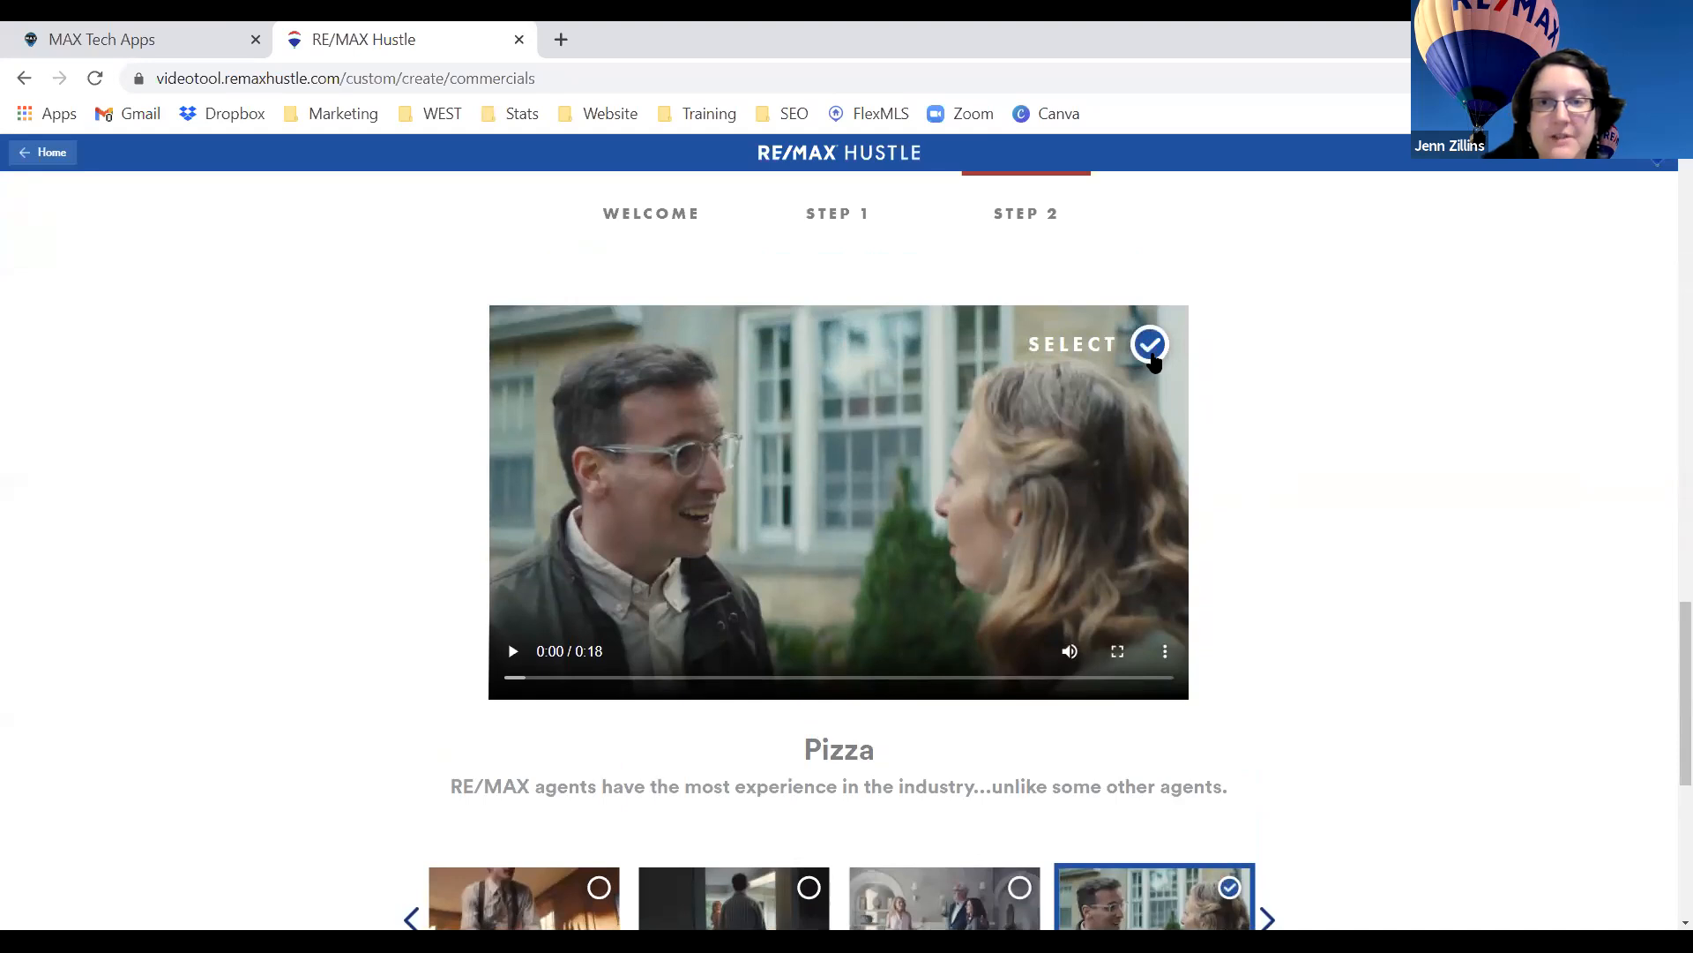
left_click(1152, 353)
left_click(1152, 351)
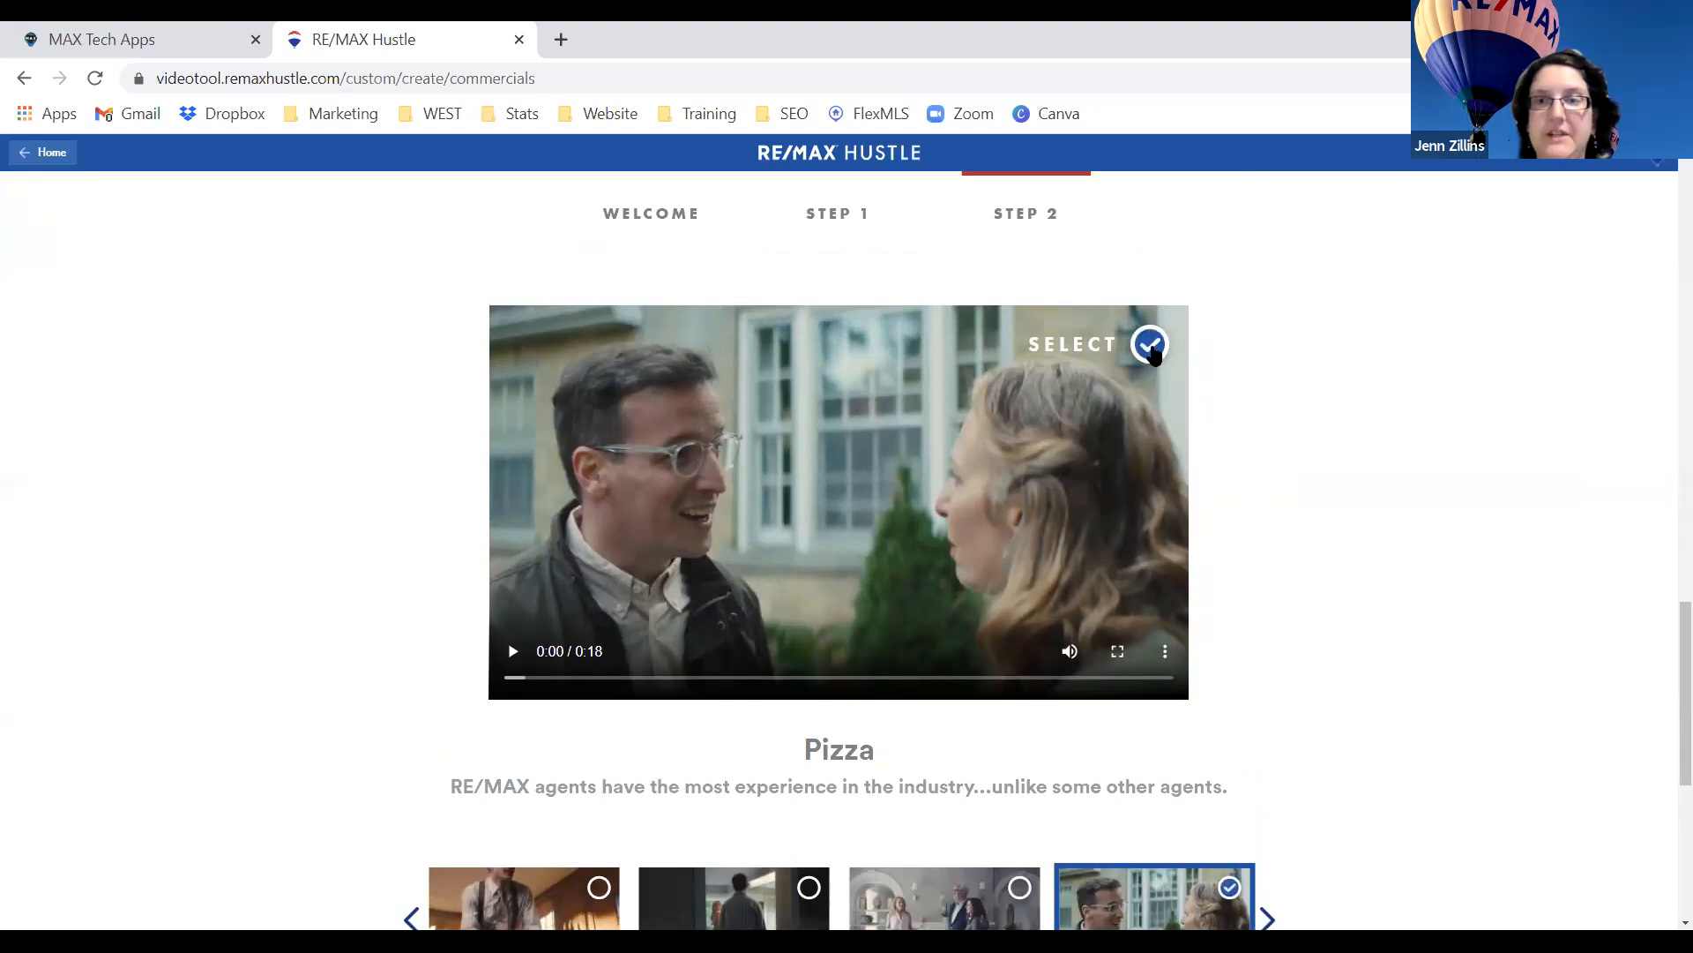
scroll(1152, 353, "down", 3)
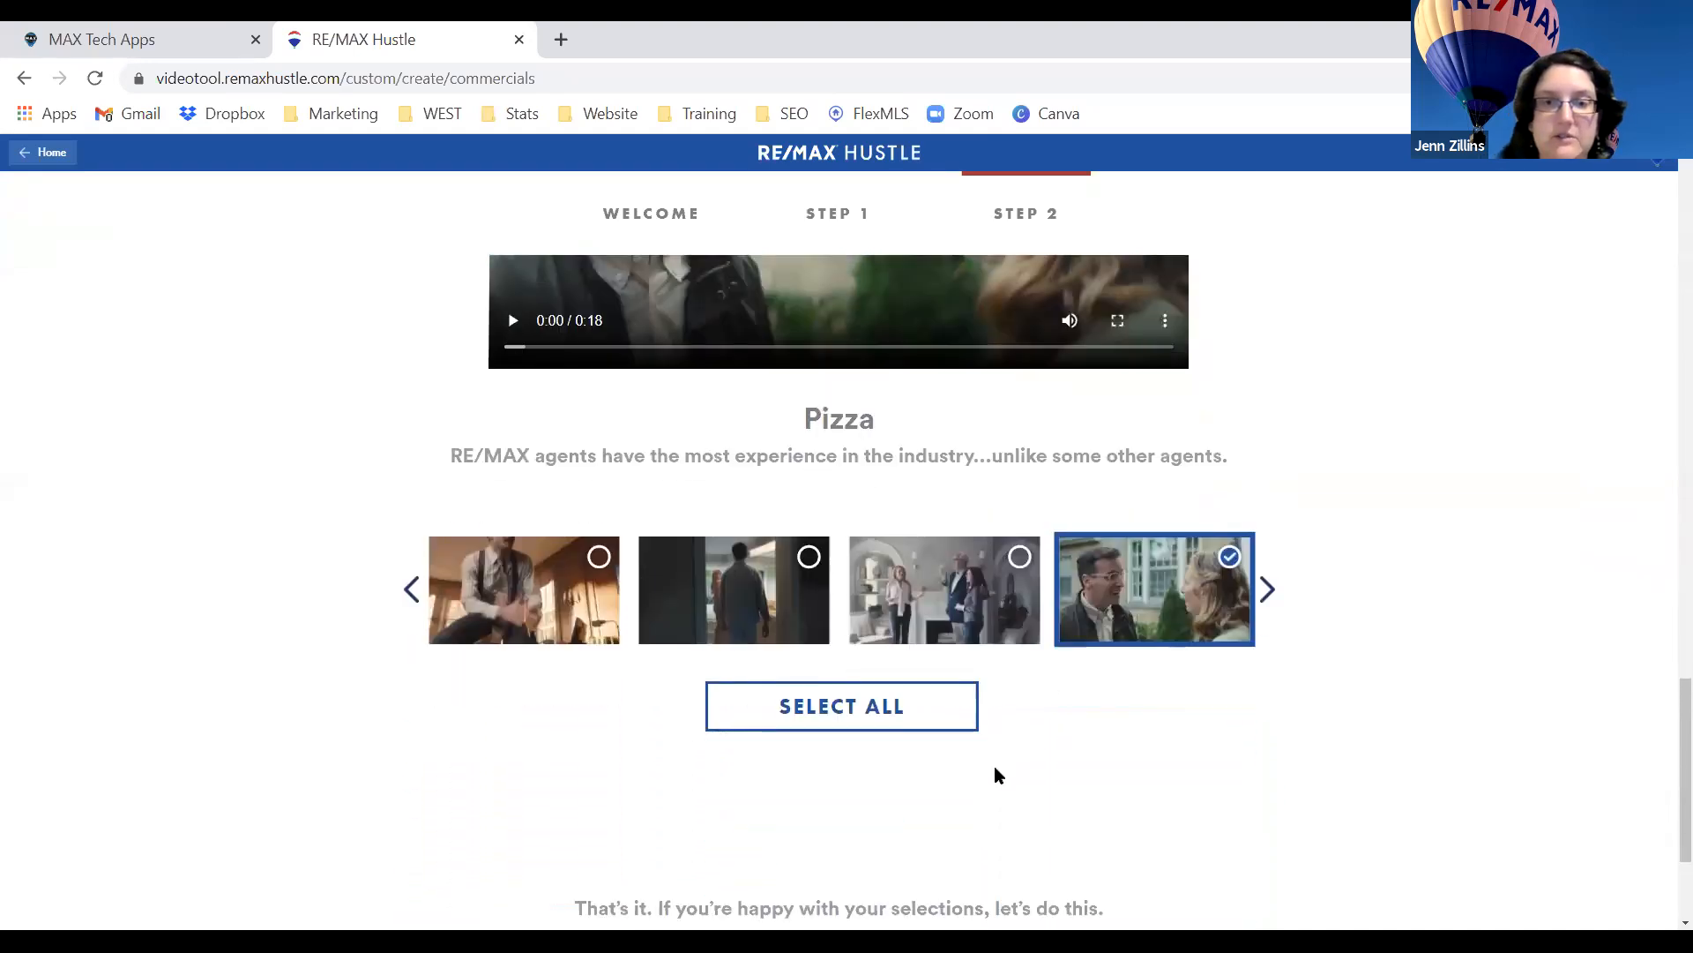
scroll(994, 771, "down", 2)
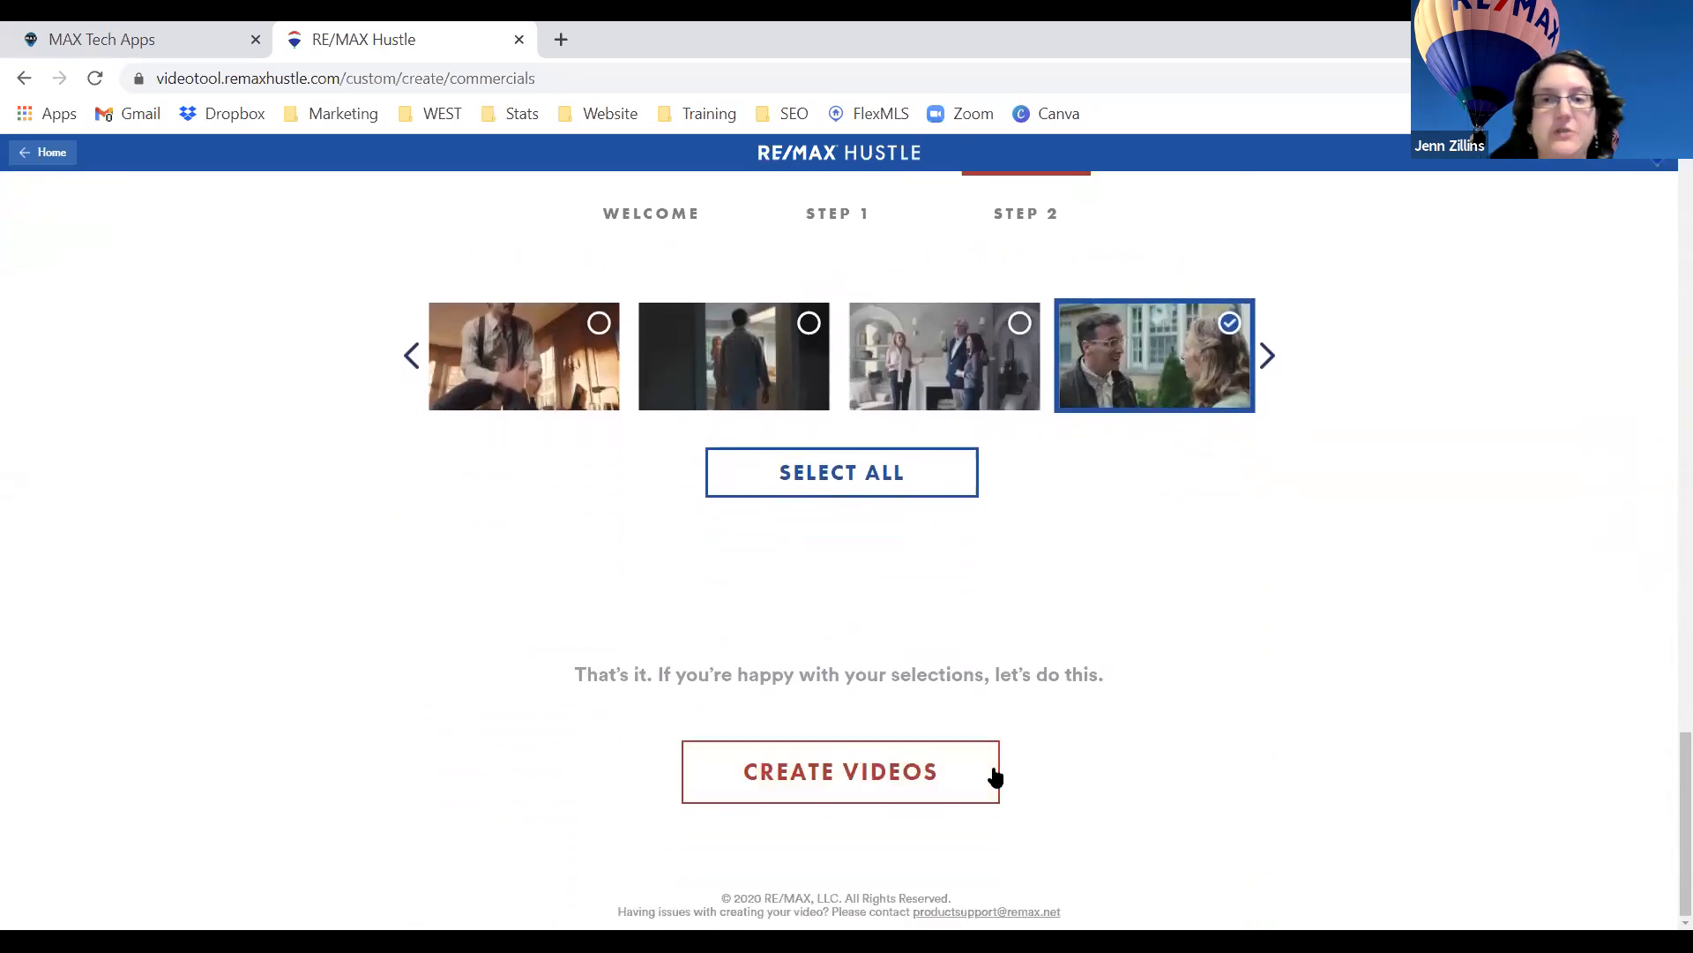
Submit the selection and generate the customized Pizza video.
left_click(995, 774)
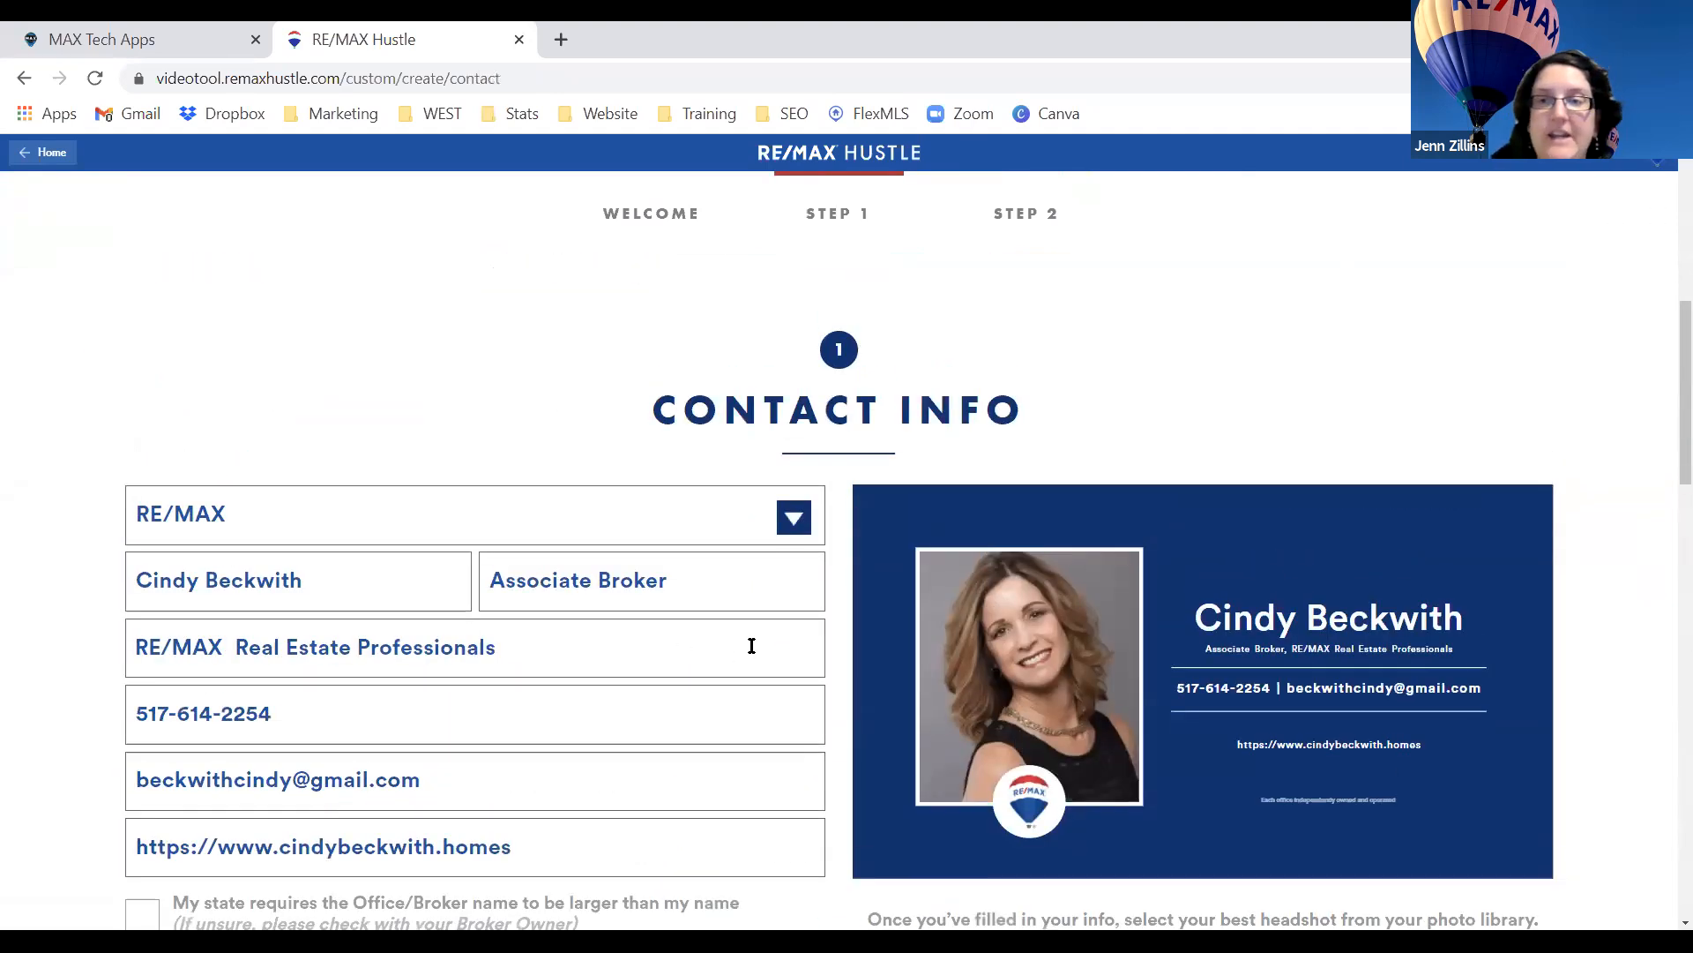
scroll(754, 643, "down", 5)
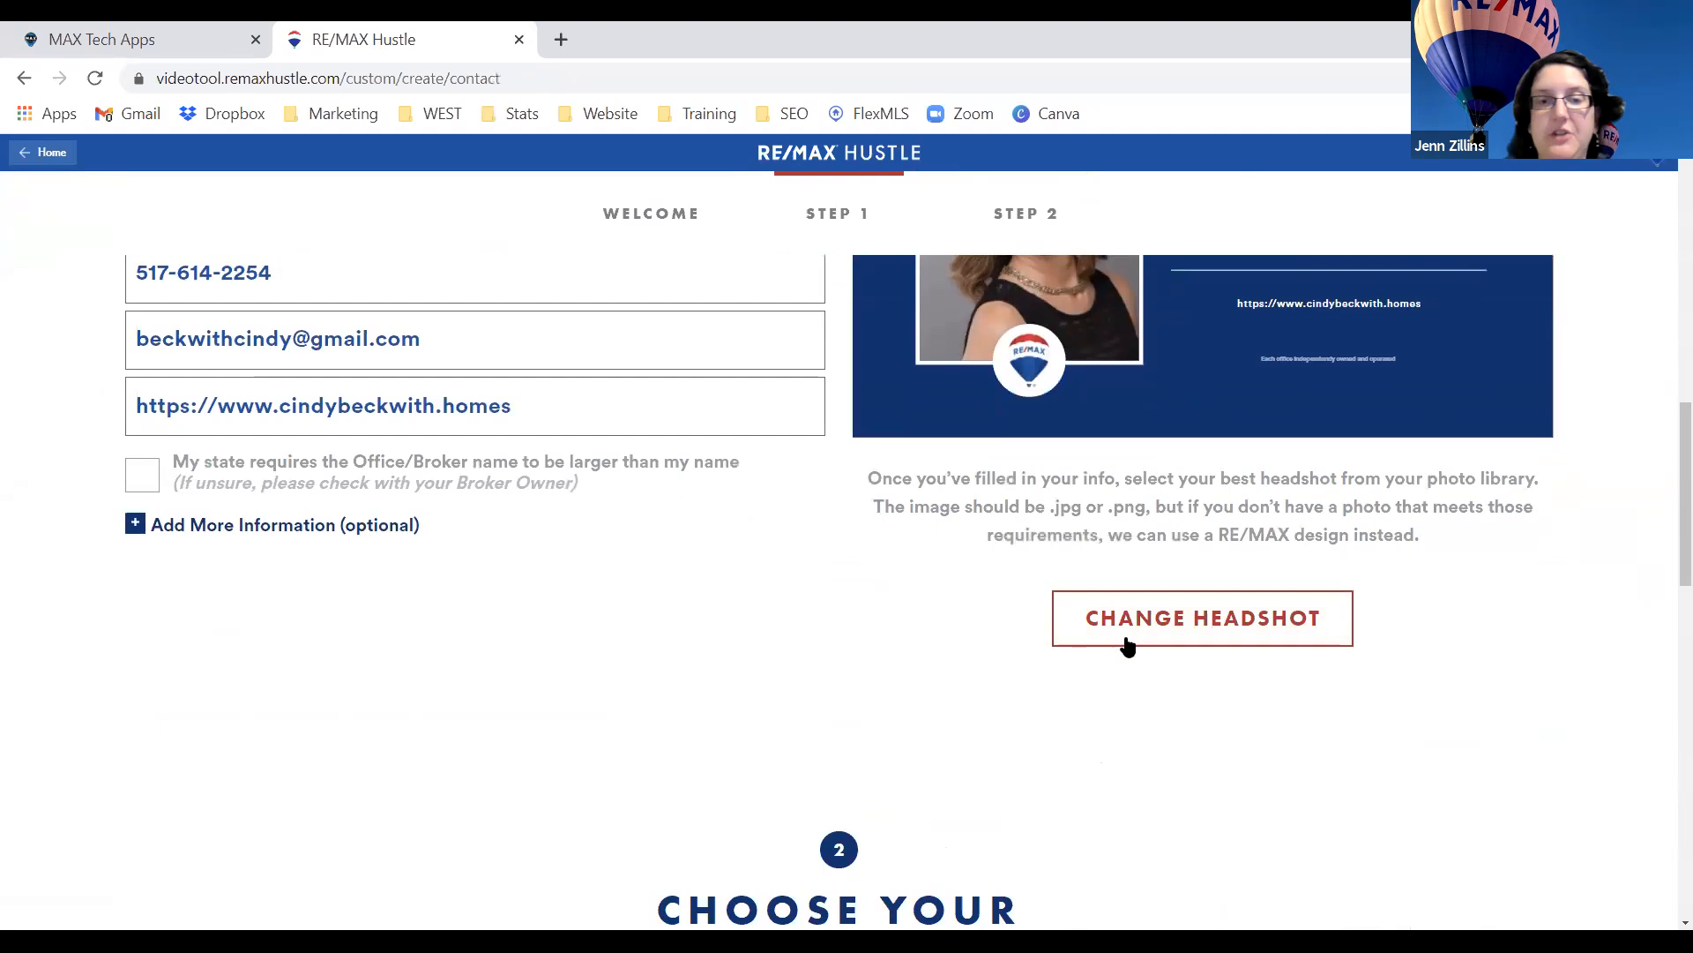
scroll(1128, 647, "down", 10)
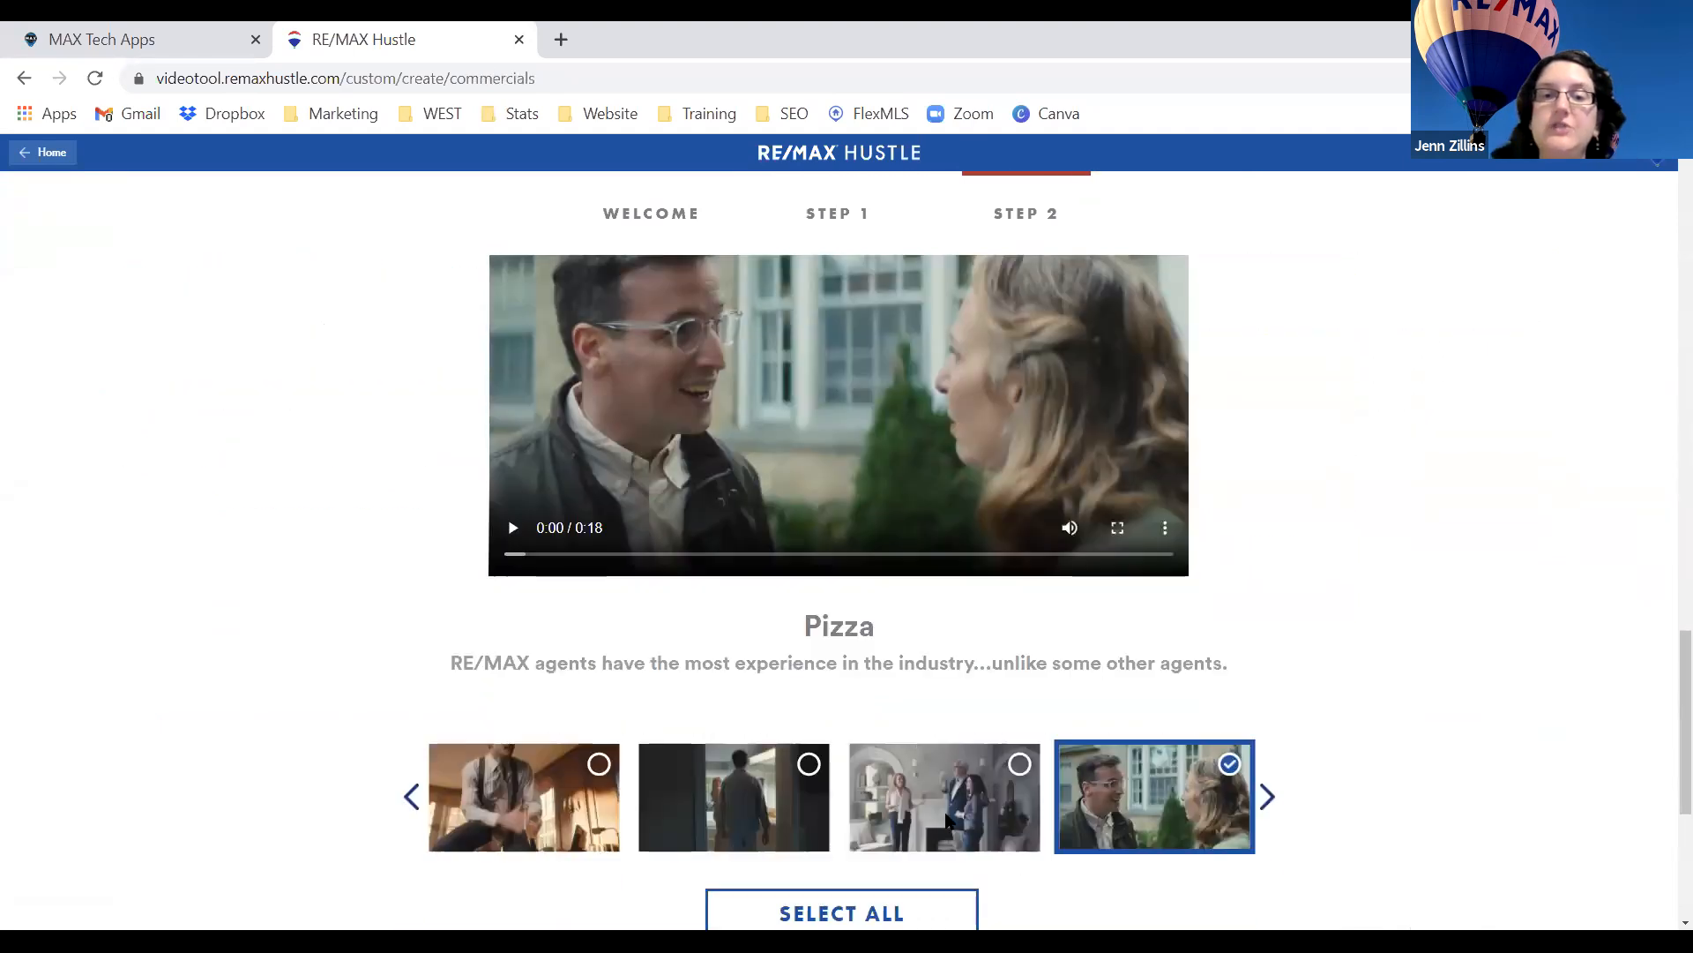
scroll(946, 816, "down", 5)
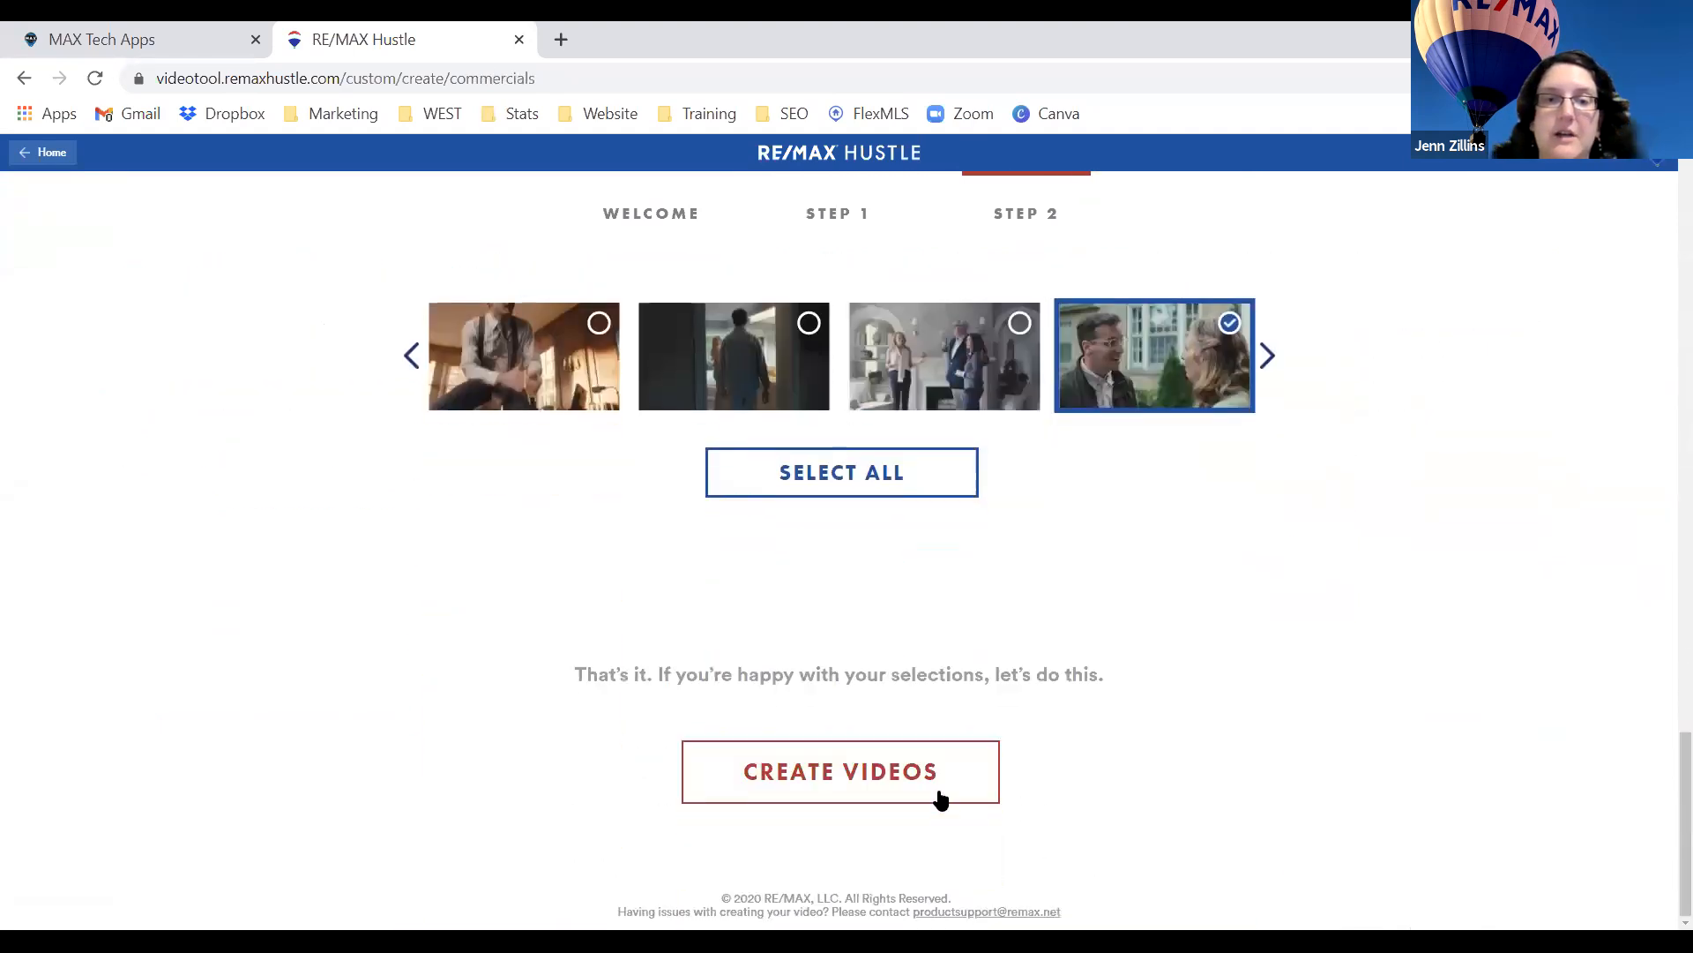
left_click(878, 773)
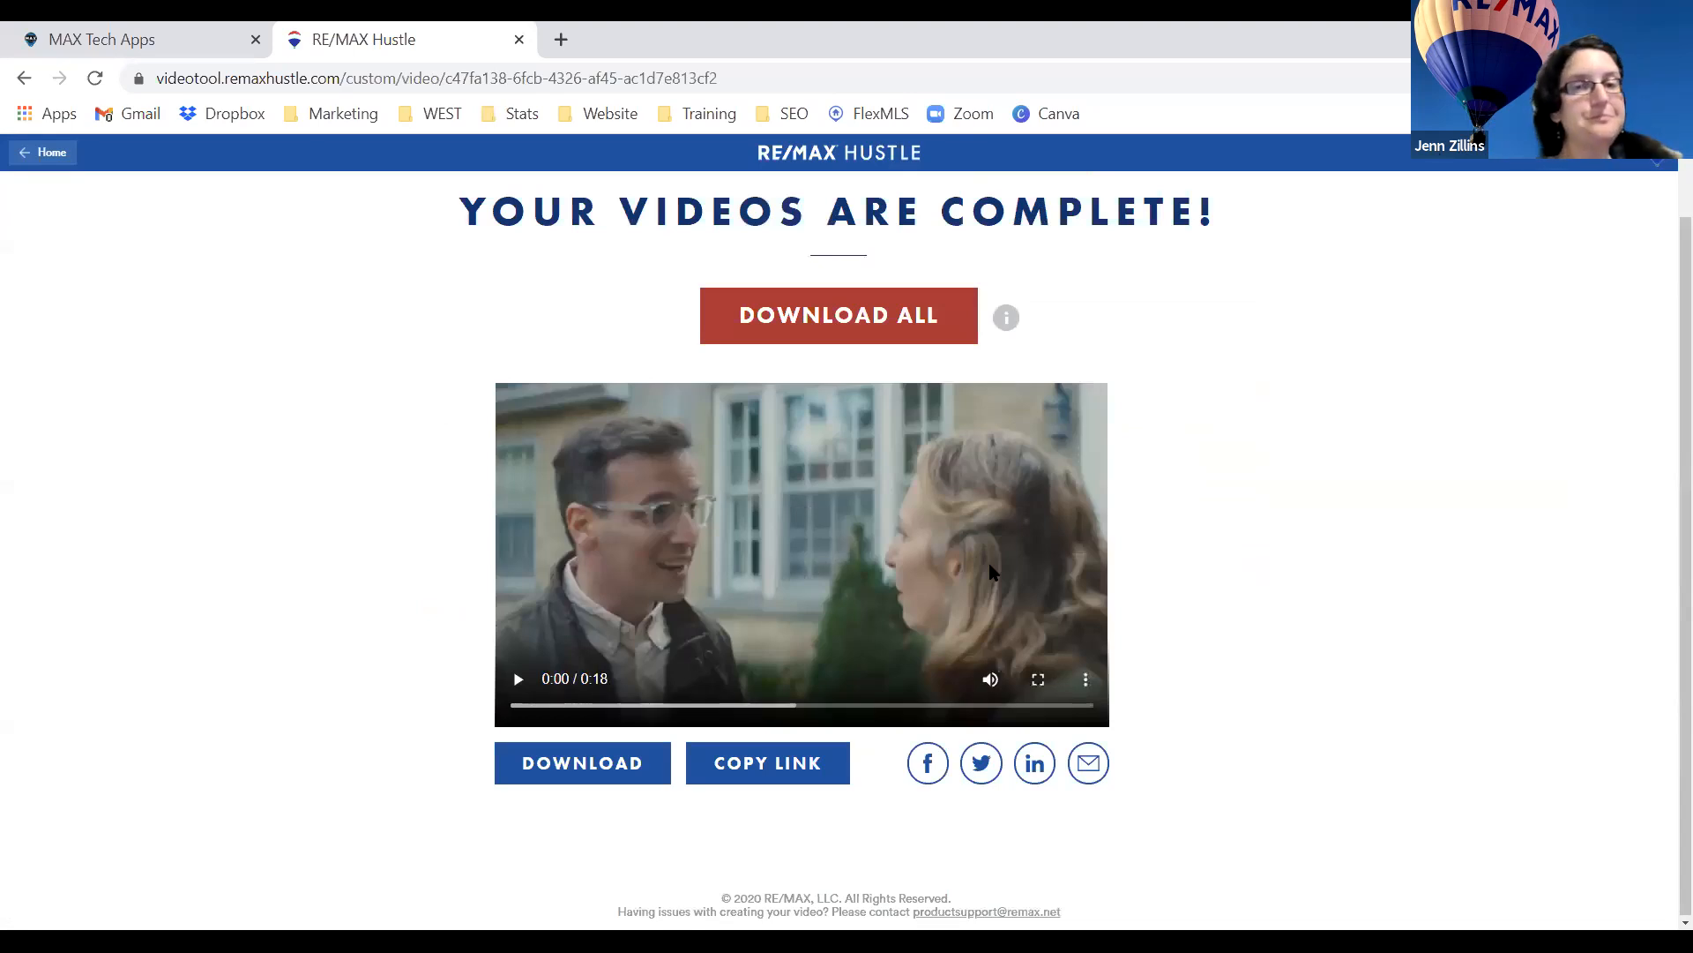
Play the finished Pizza video and pause at 0:16 on the headshot contact card.
left_click(519, 683)
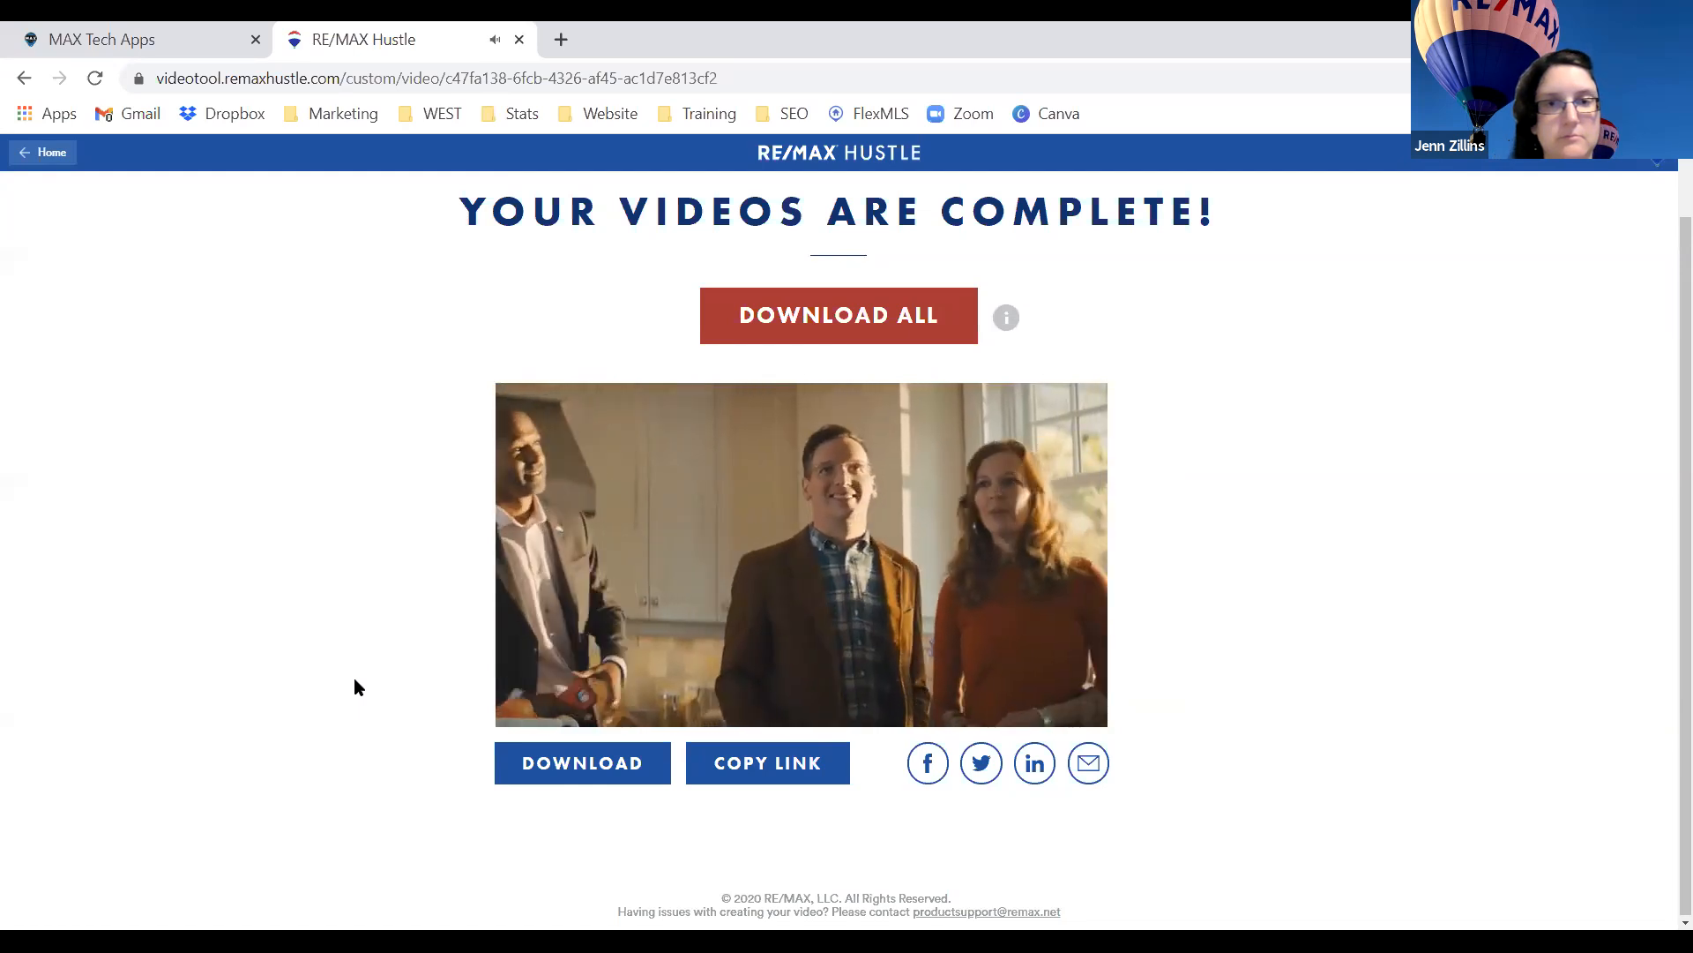
mouse_move(517, 698)
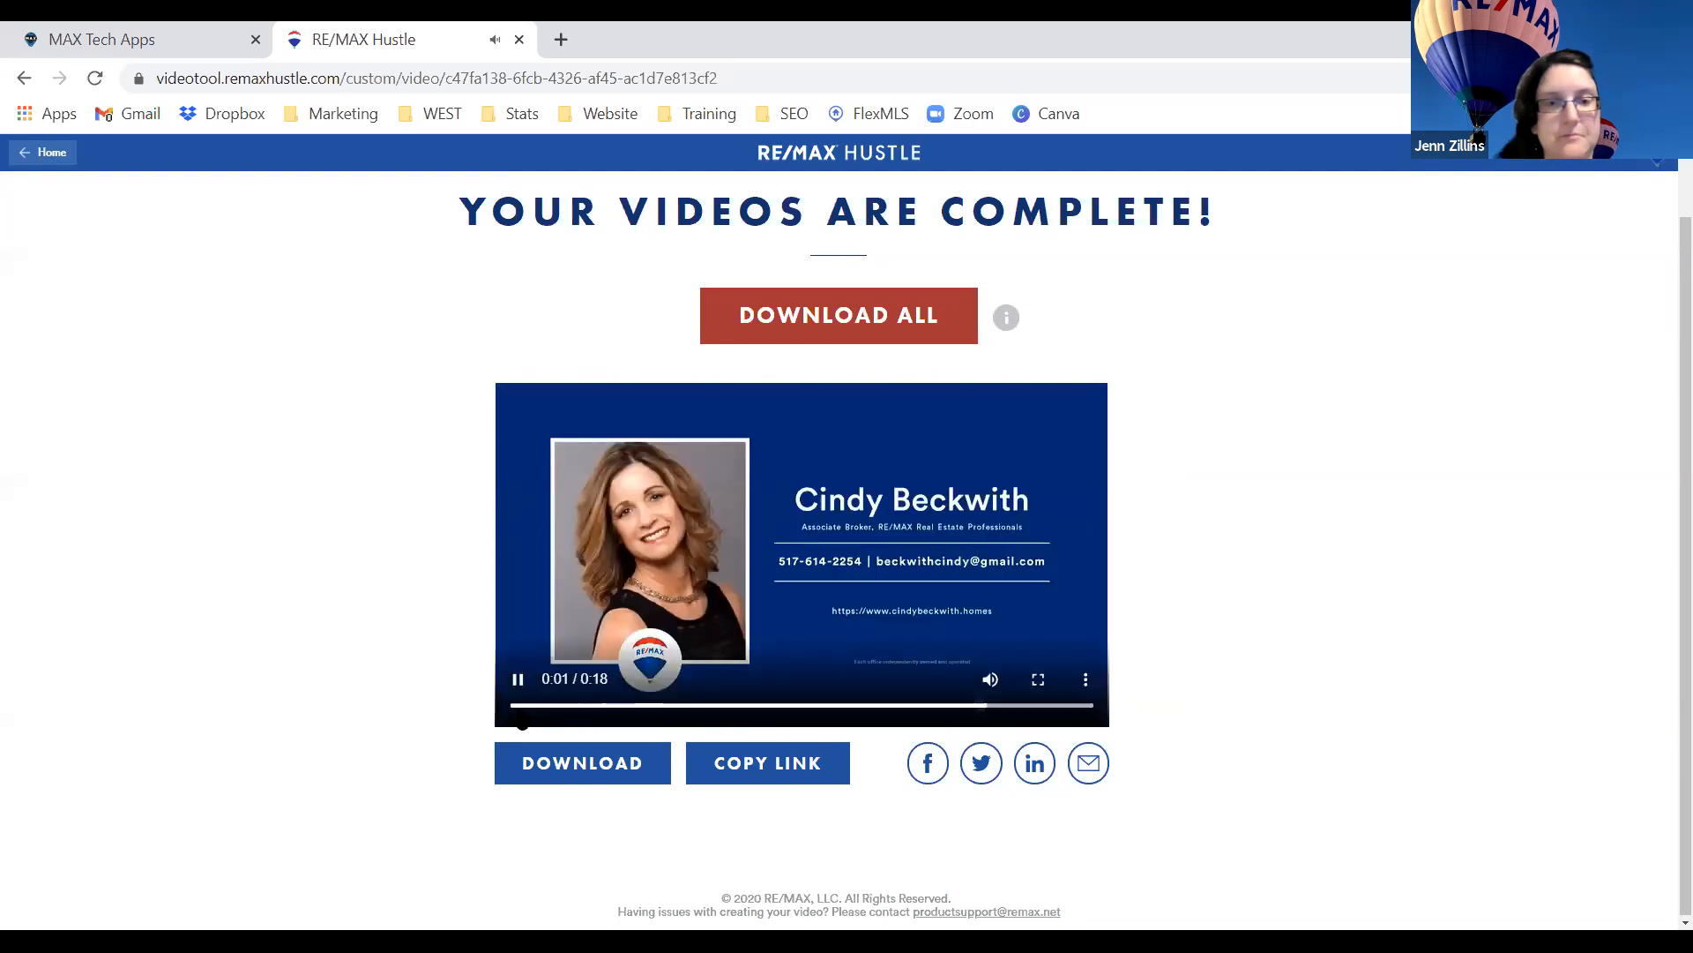
left_click(518, 680)
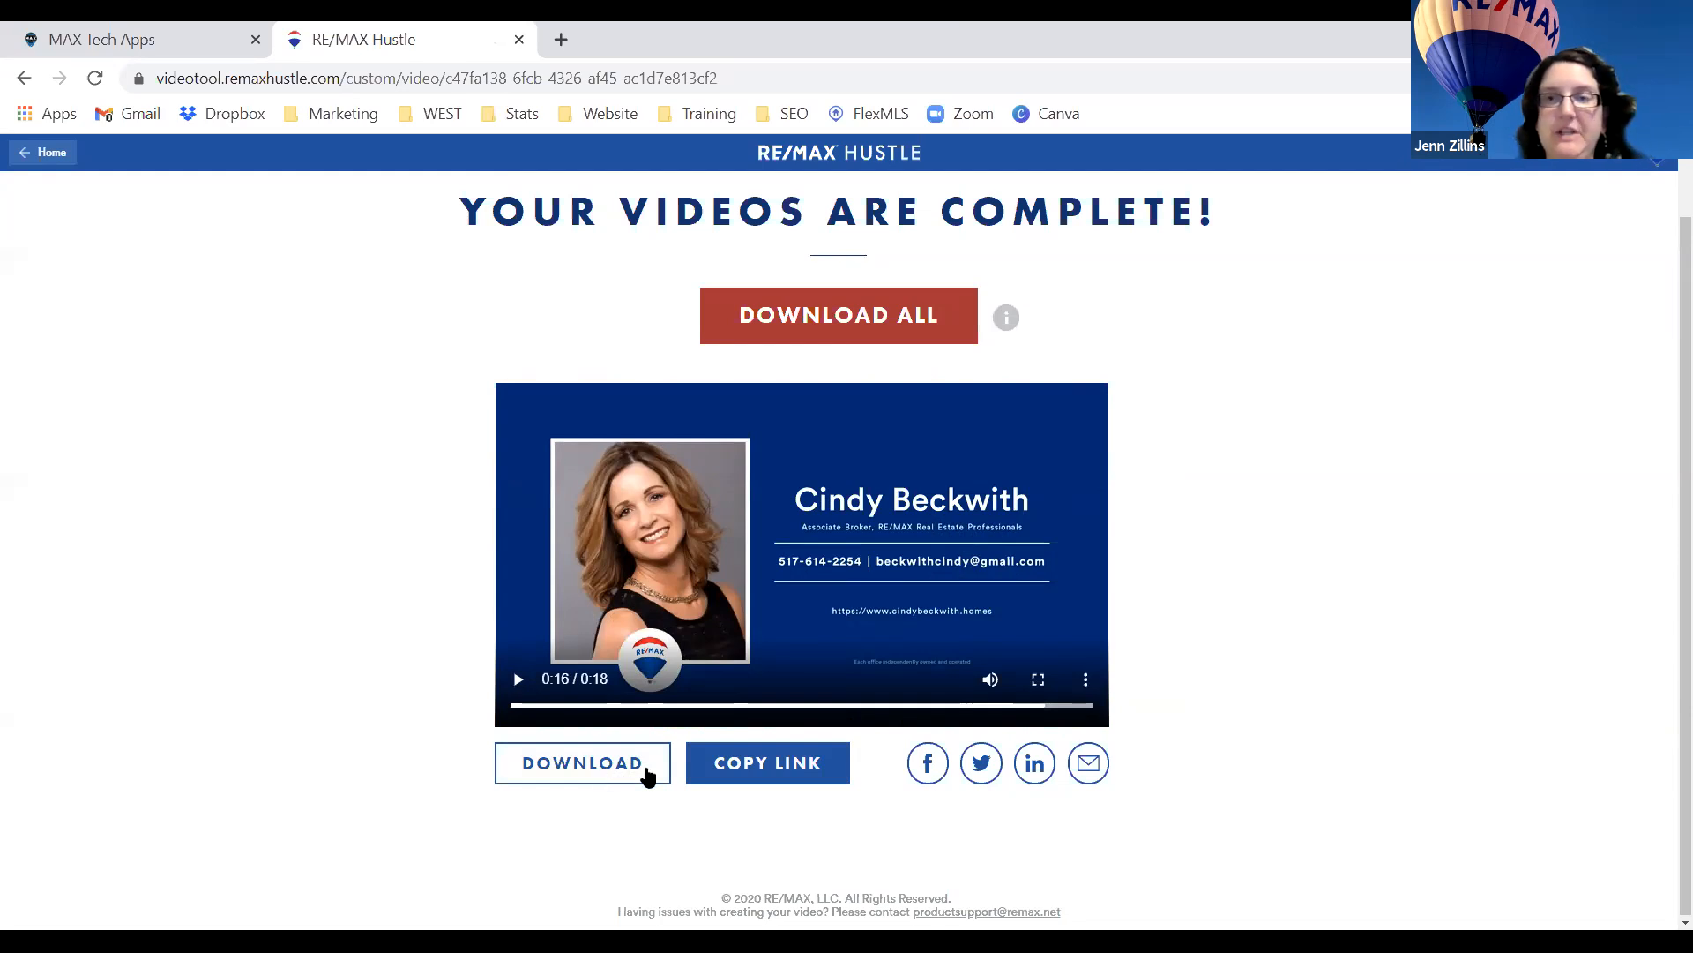
scroll(1215, 713, "up", 1)
scroll(1216, 713, "down", 1)
scroll(1215, 712, "up", 1)
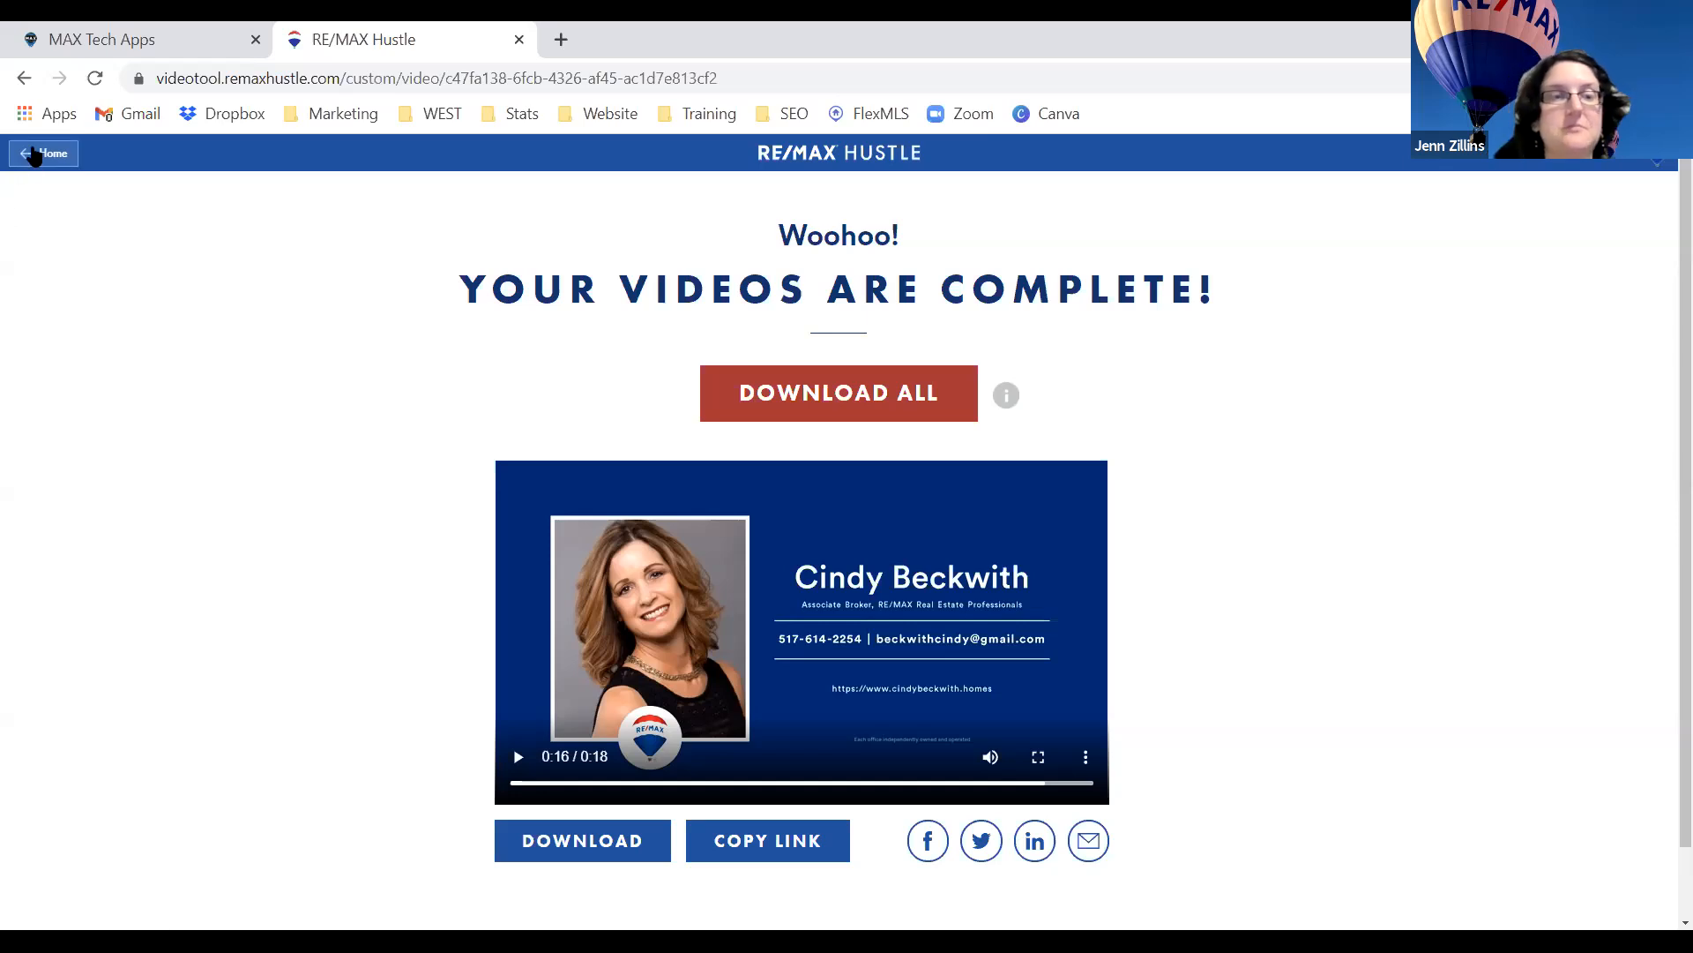
Go Home and browse tiles like Make a Listing Video, Digital Welcome Mat and Hustlegraphic.
left_click(35, 153)
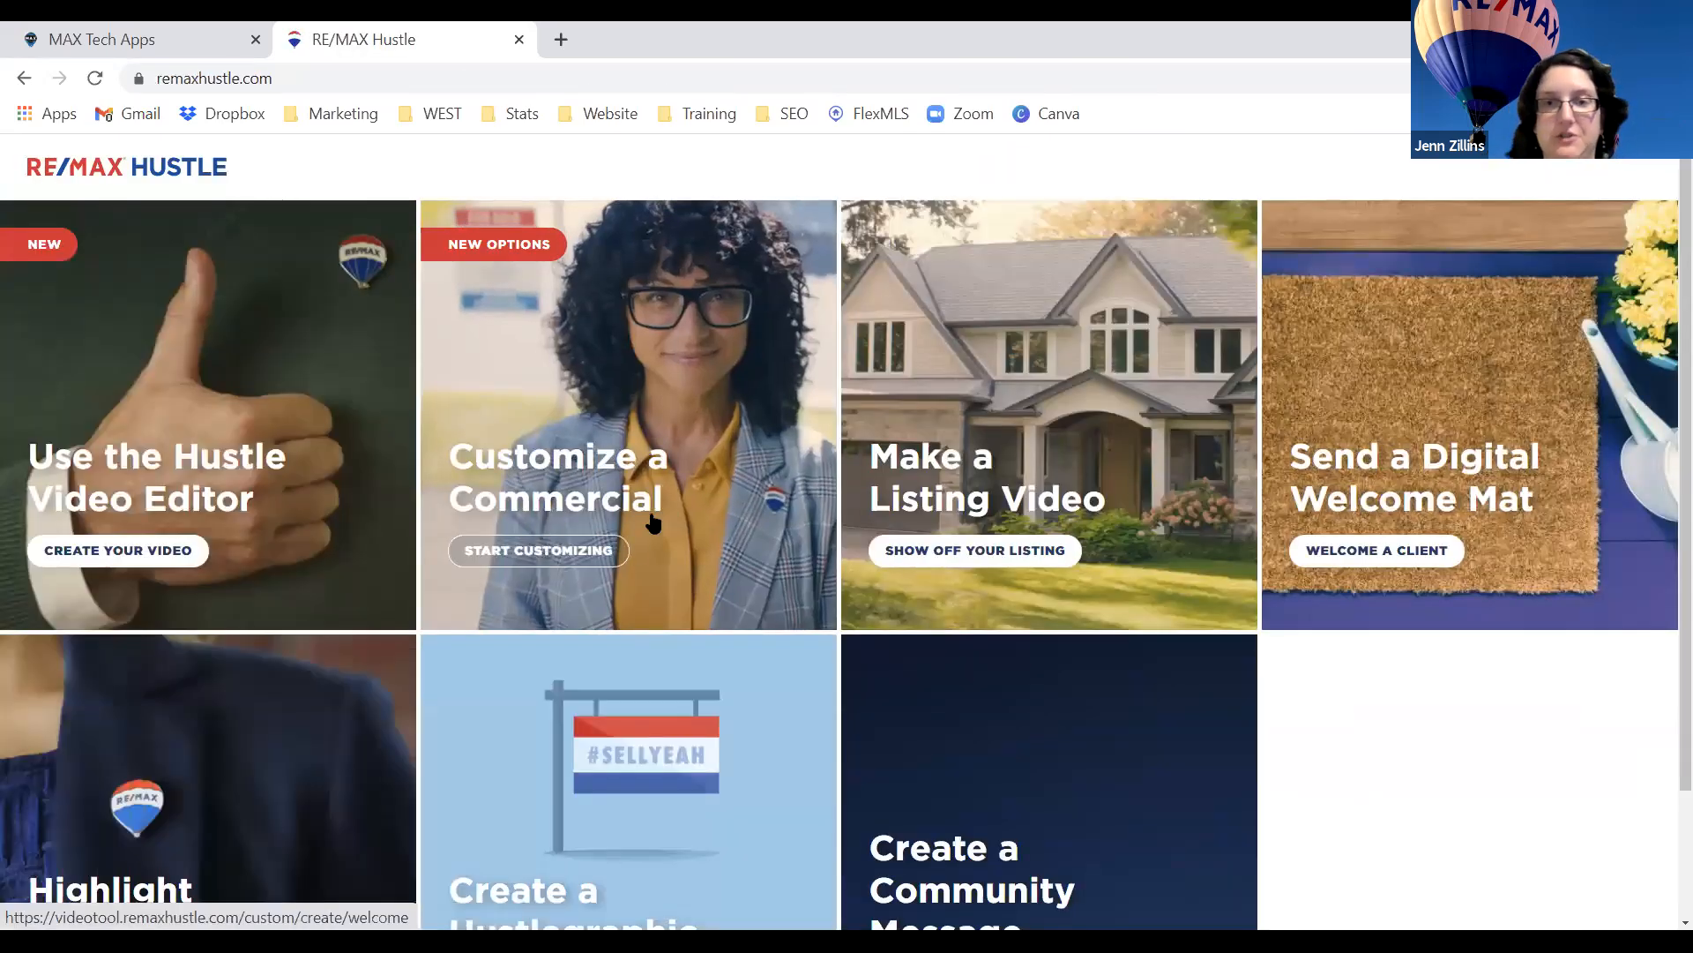
scroll(654, 523, "down", 2)
scroll(654, 523, "up", 2)
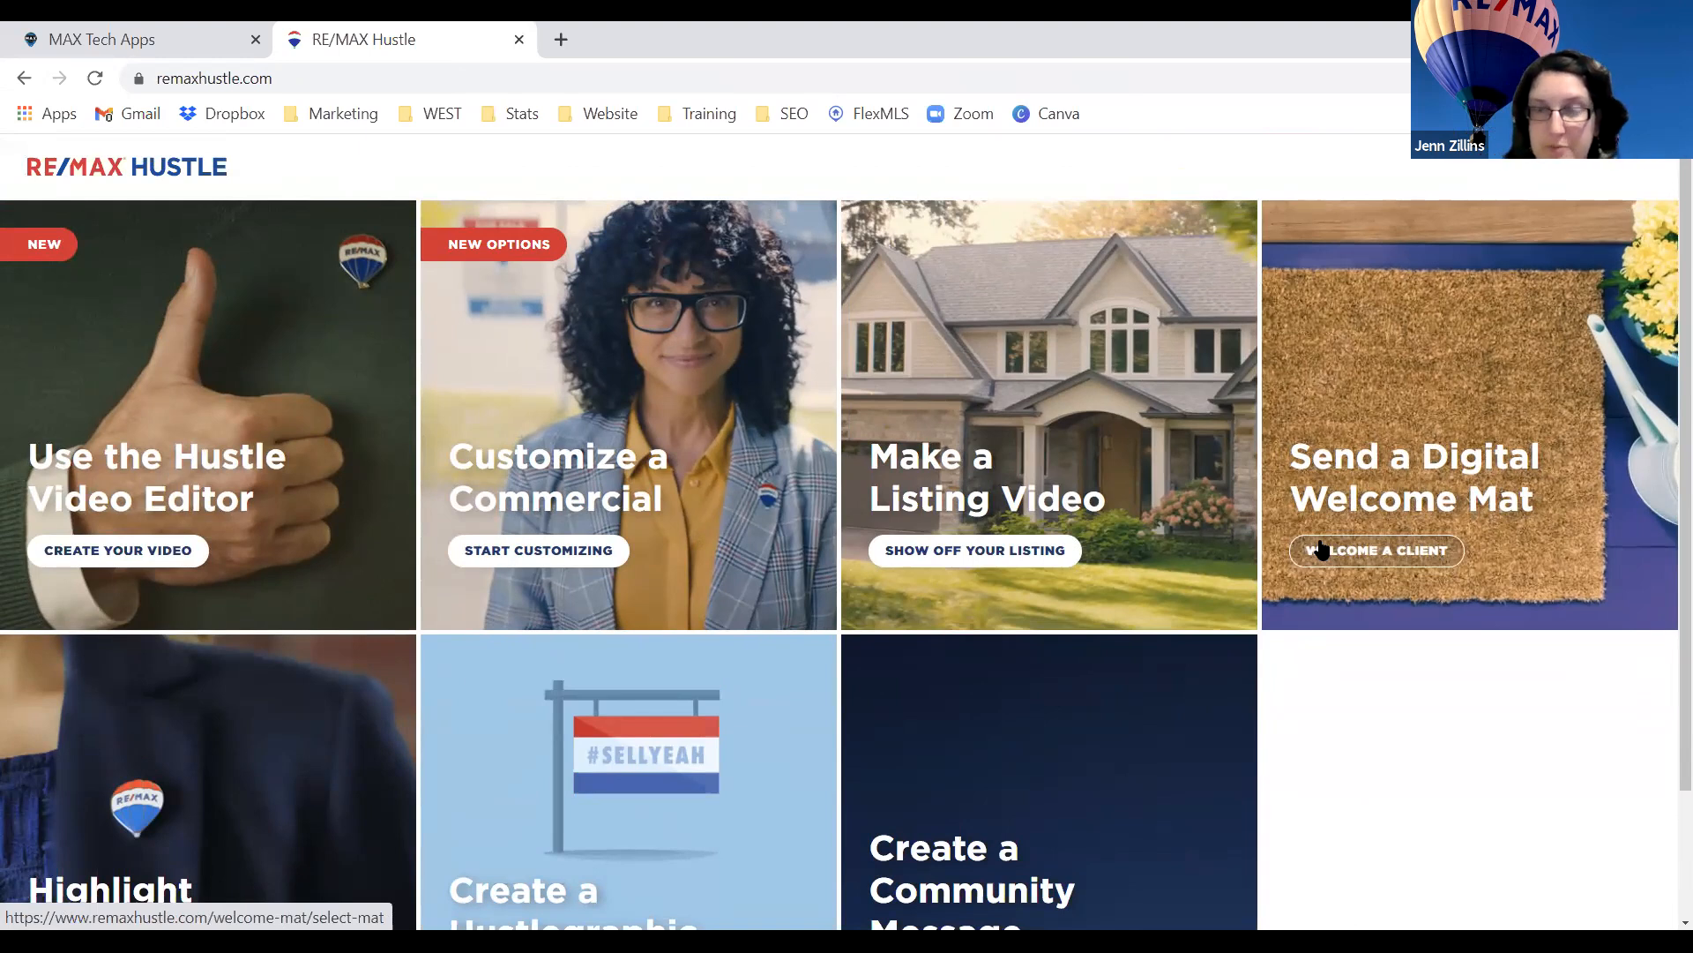
scroll(1320, 549, "down", 2)
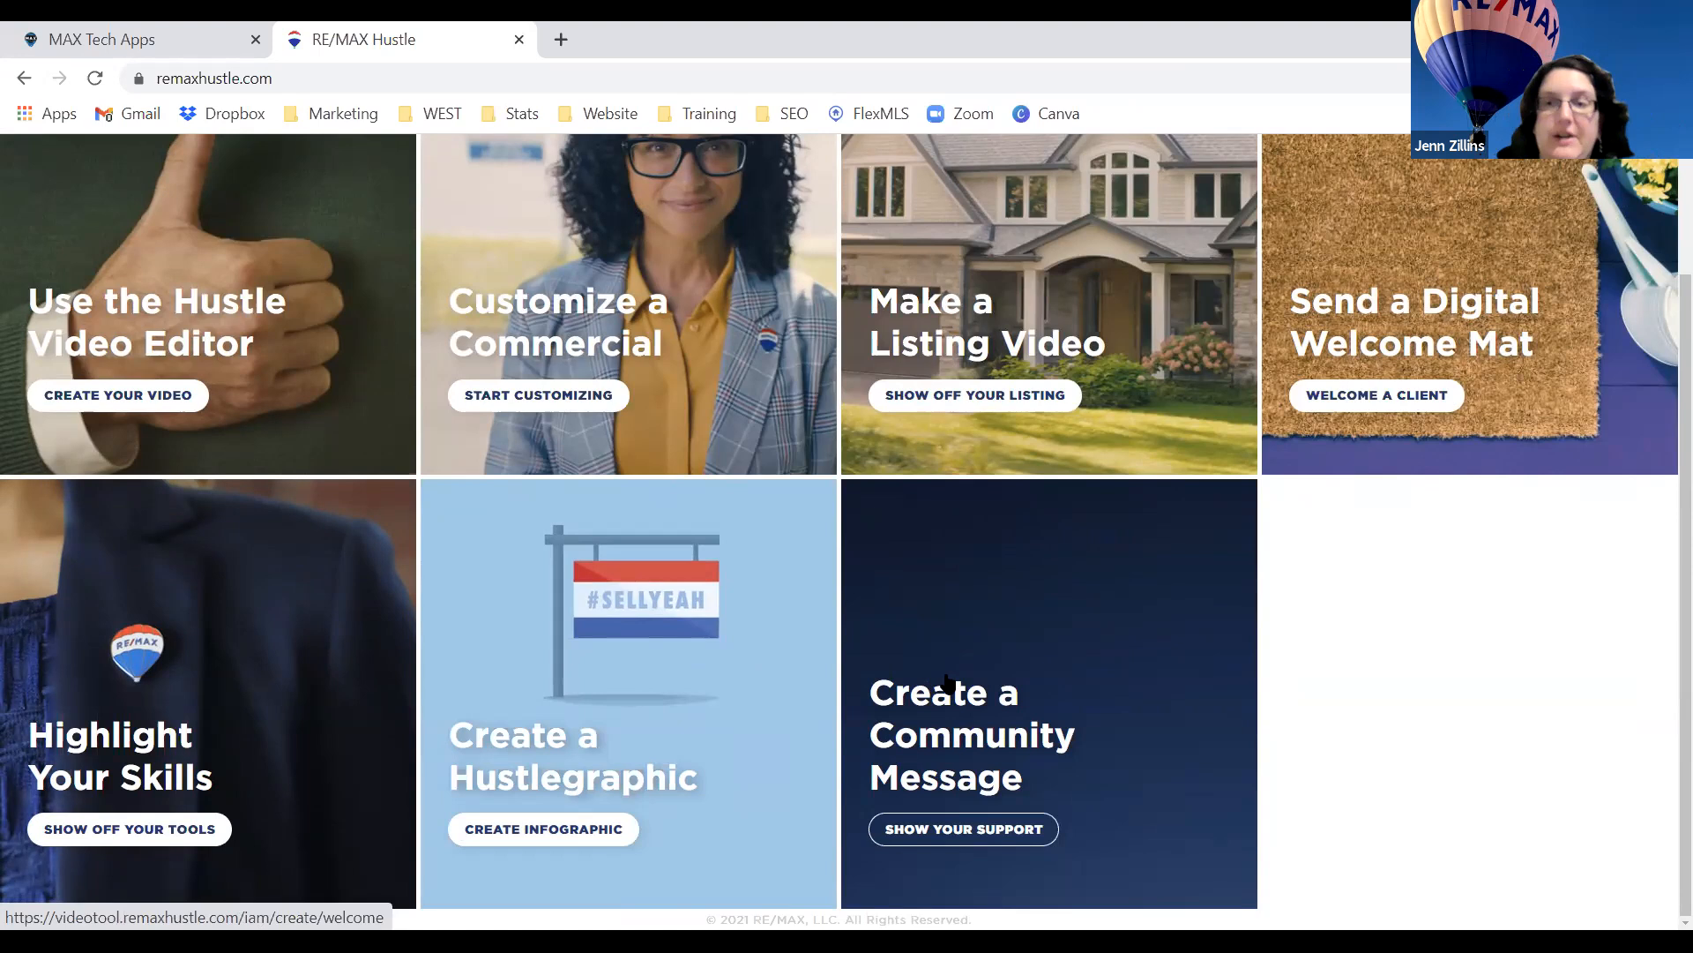
scroll(946, 682, "up", 2)
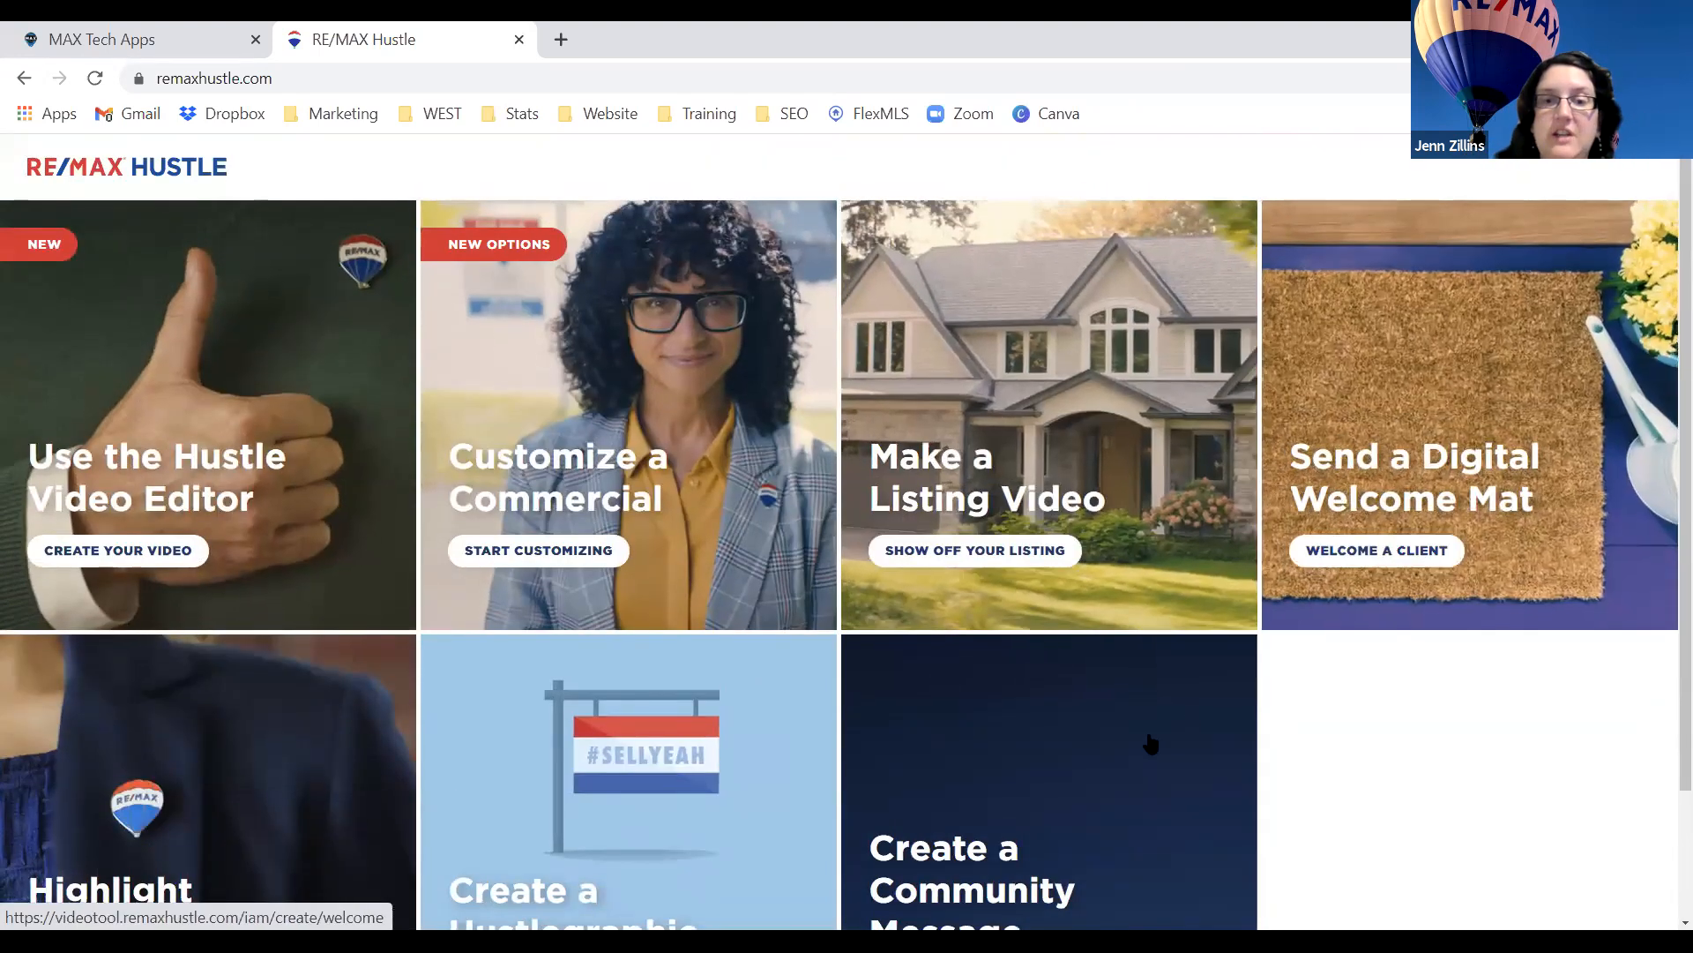
scroll(1146, 745, "down", 1)
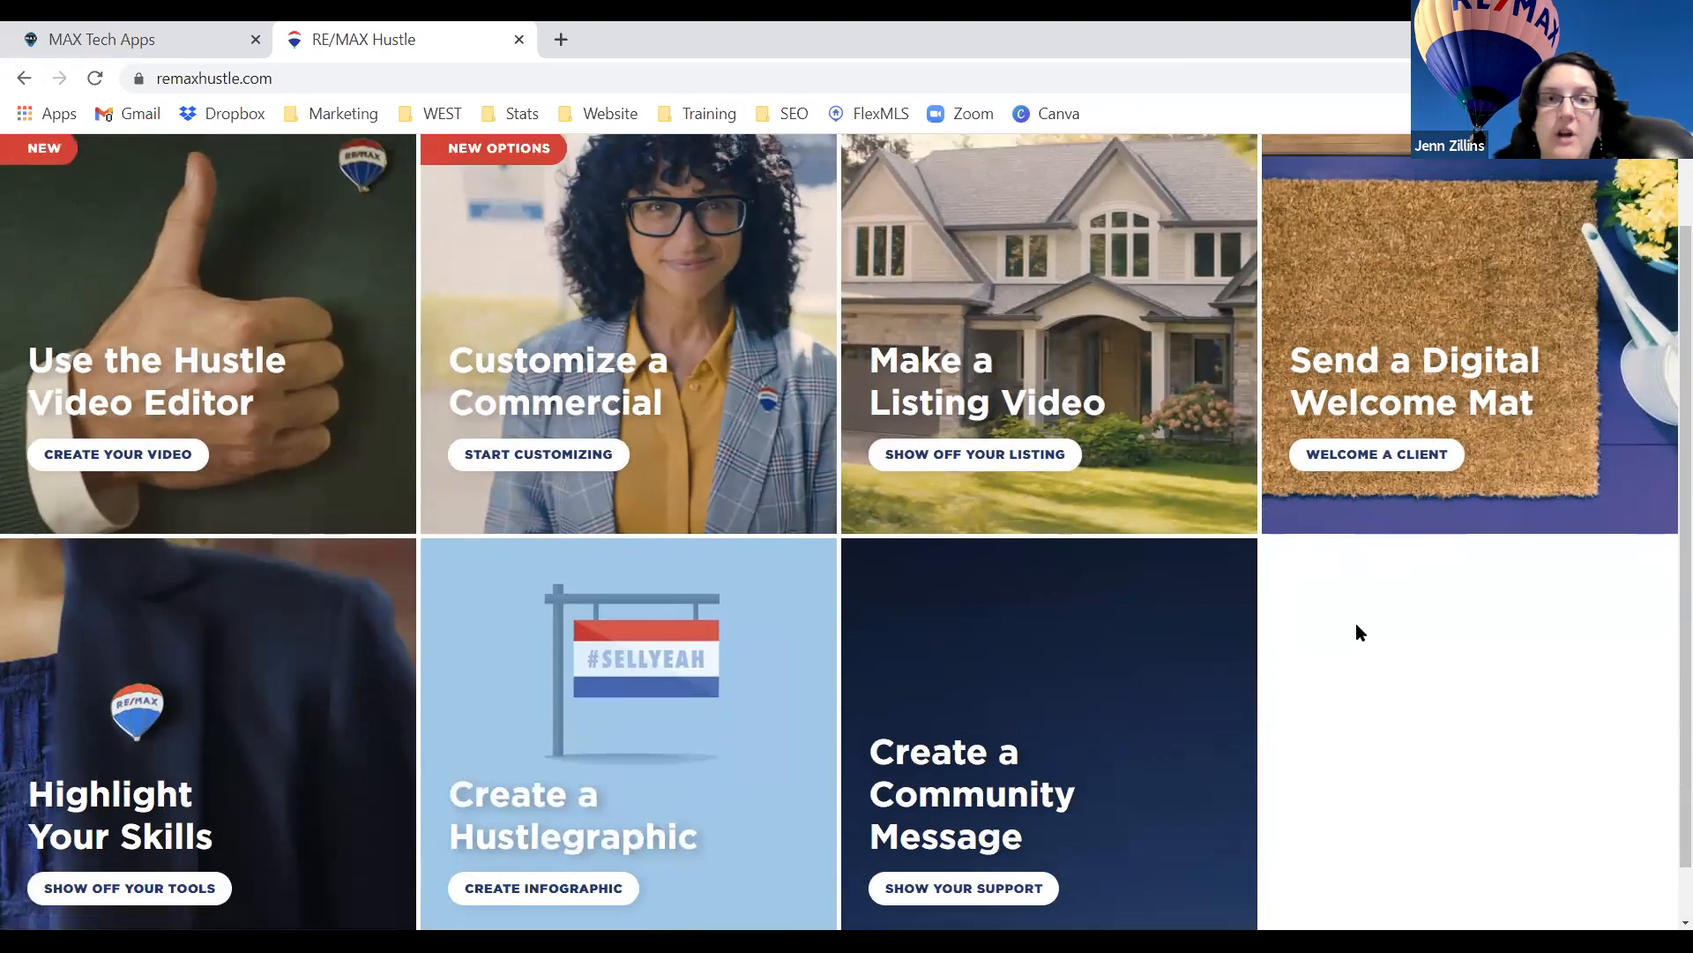
scroll(1357, 628, "up", 1)
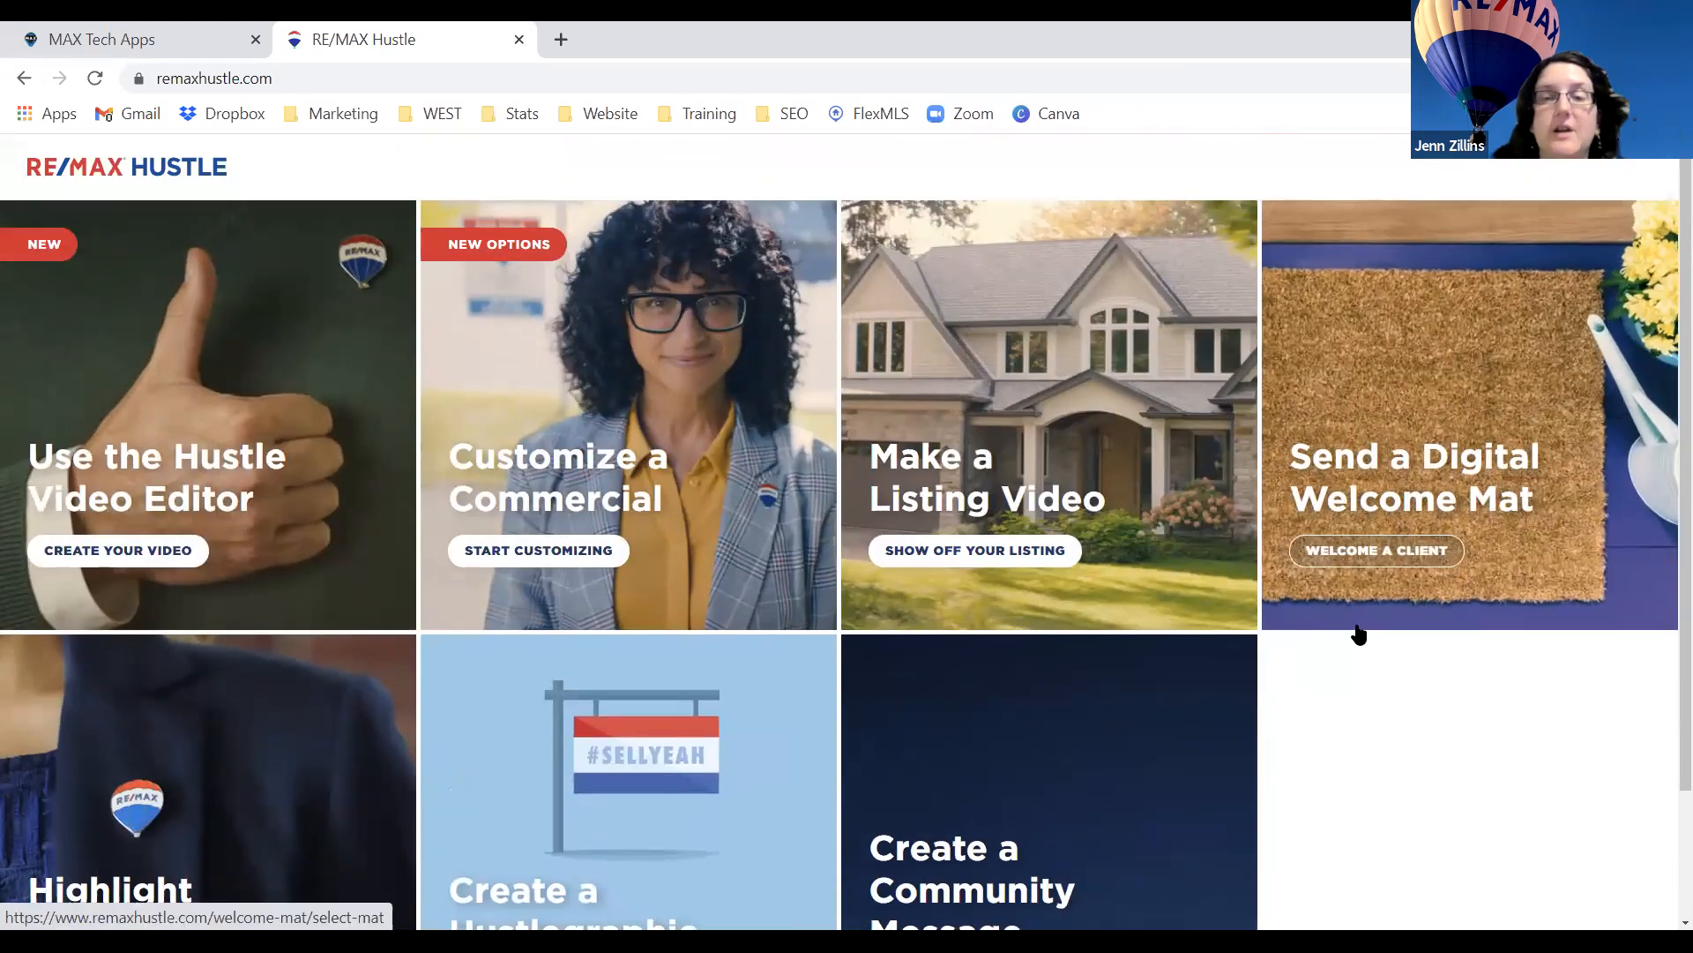